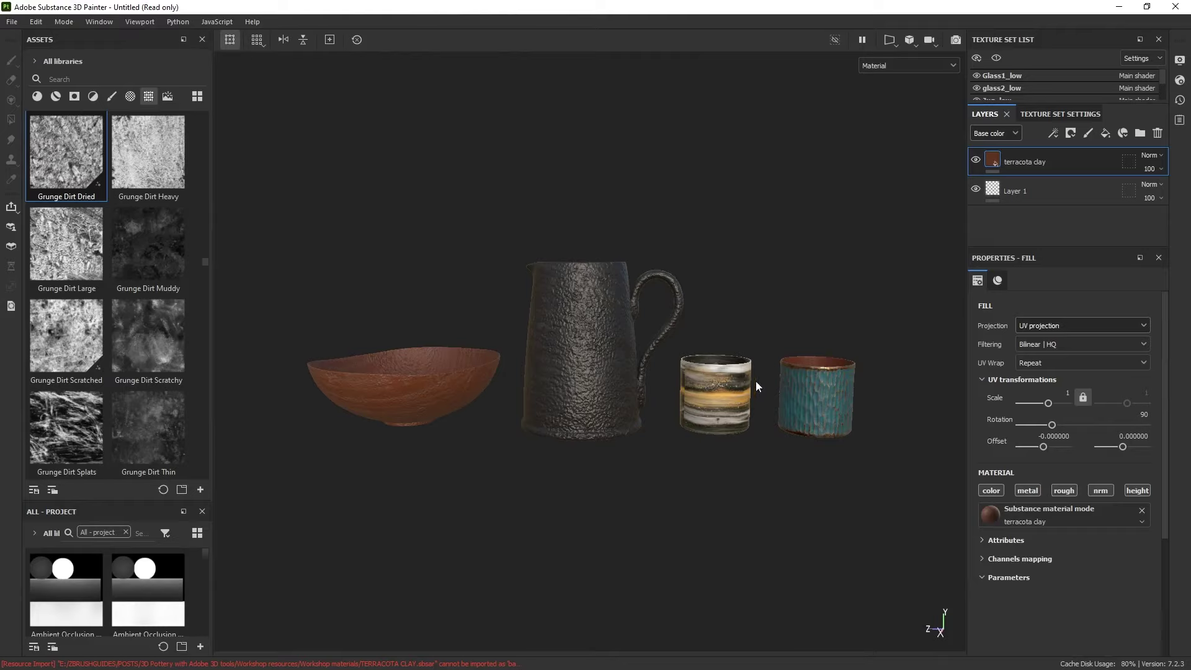
Isolate the terracotta bowl from the other pottery pieces and rotate the environment lighting around it.
left_click_drag(756, 381, 794, 436, "alt")
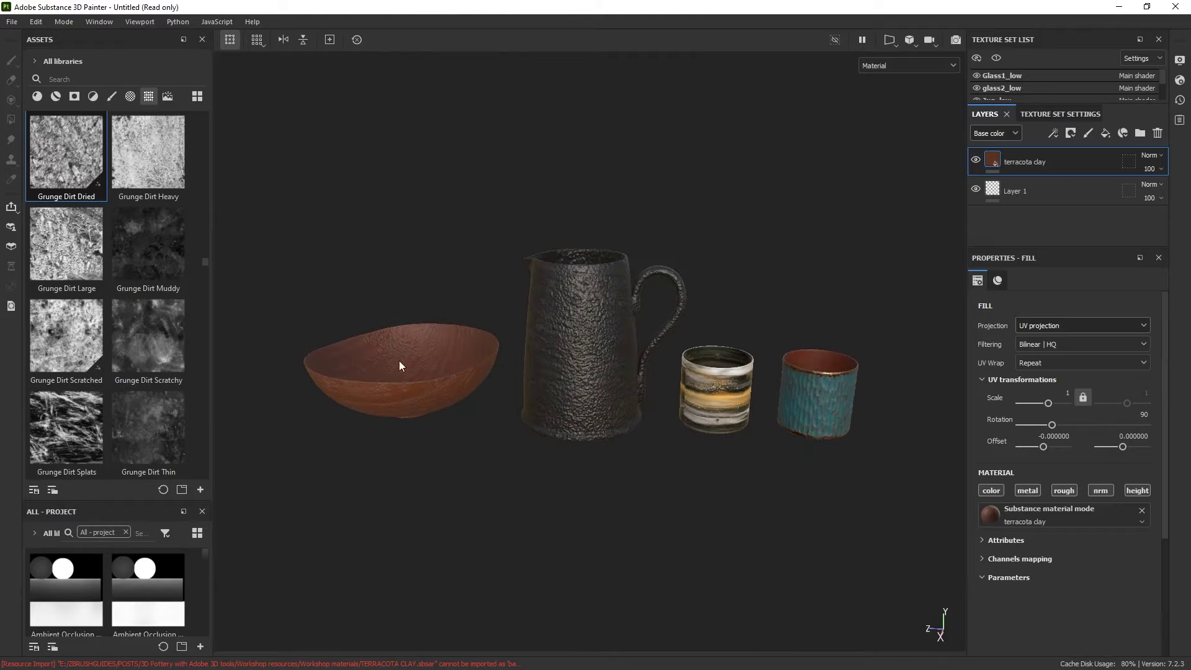
key("alt+q")
middle_click_drag(400, 345, 614, 347, "alt")
right_click_drag(615, 348, 660, 490, "alt")
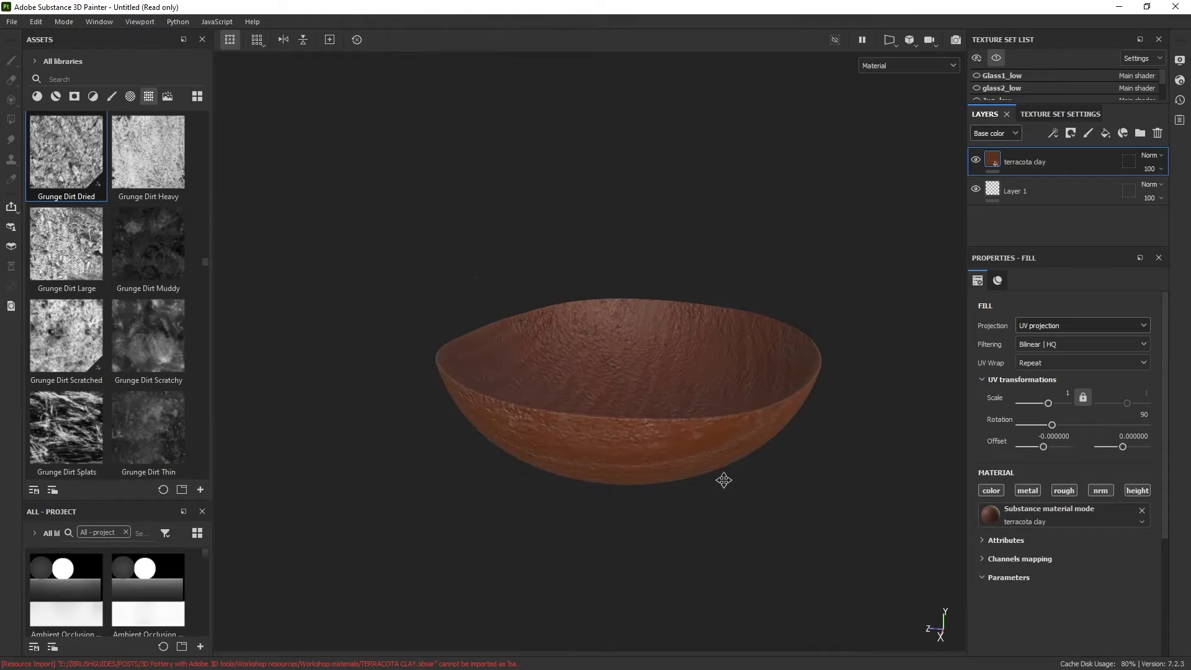
left_click_drag(568, 342, 635, 305, "alt")
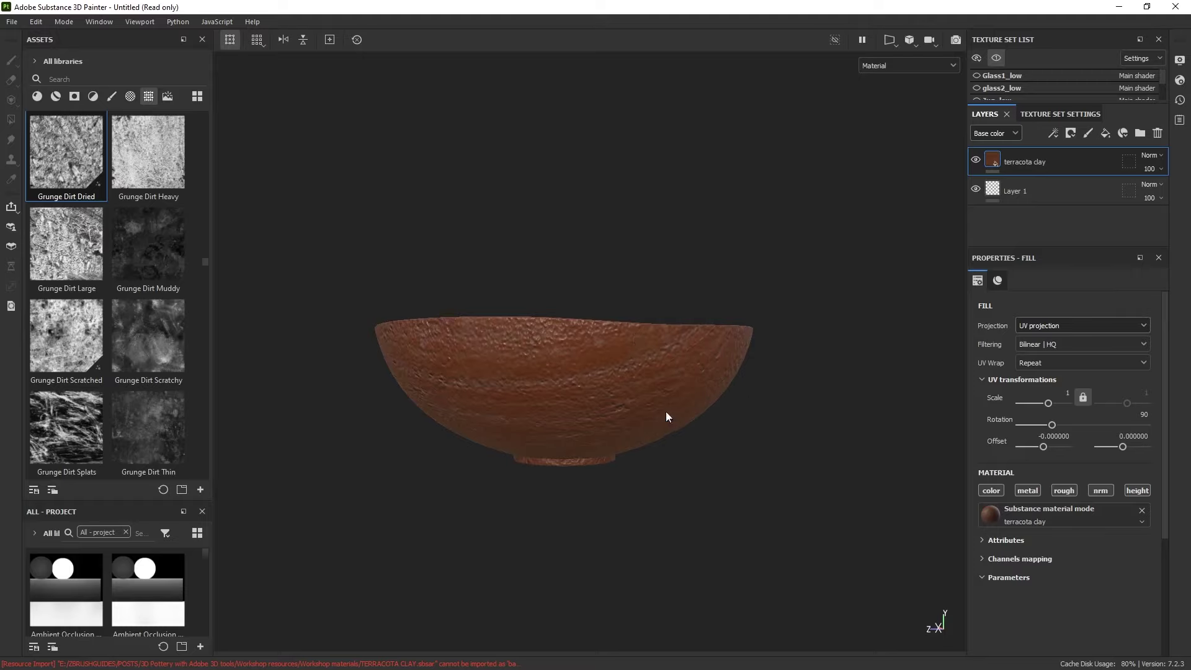
right_click_drag(671, 355, 585, 360, "shift")
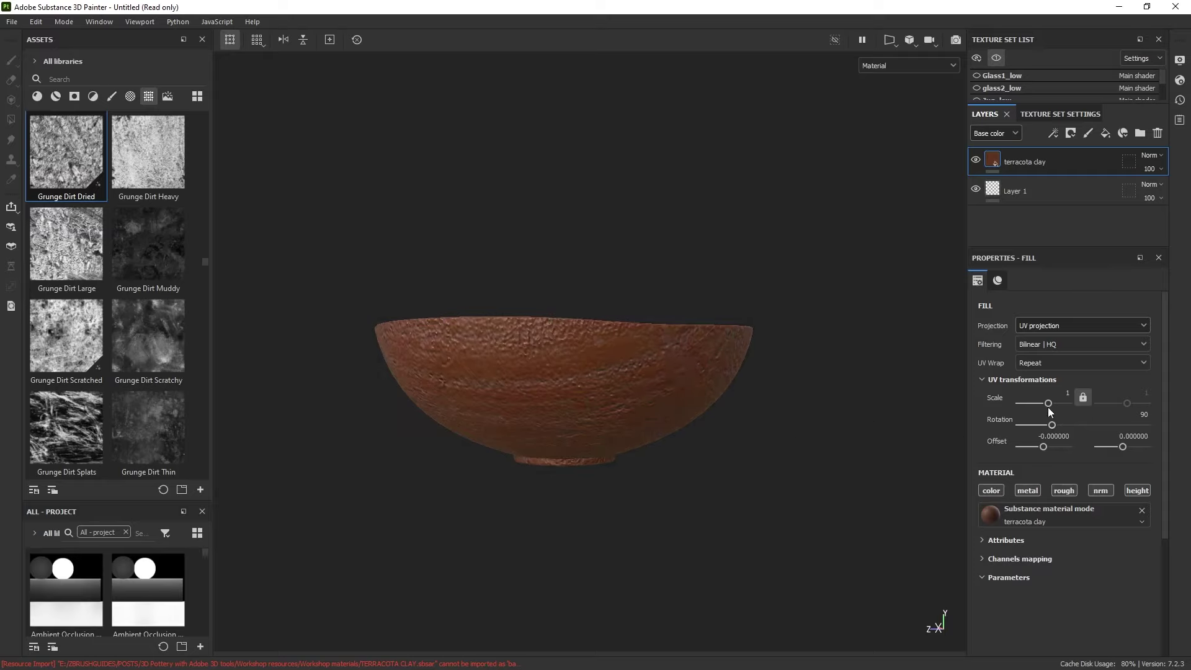
Set the UV scale of the terracota clay fill to 3 and check the finer texture on the bowl.
left_click(1052, 390)
key("Return")
right_click_drag(572, 331, 657, 408, "alt")
middle_click_drag(658, 408, 625, 370, "alt")
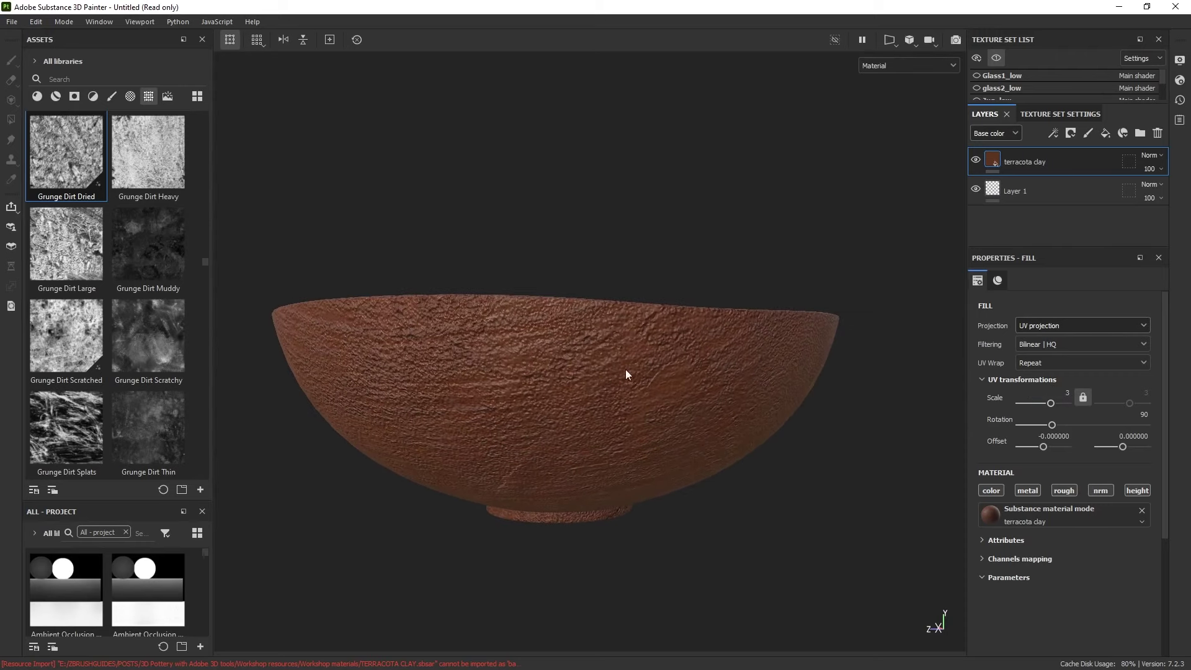
left_click_drag(561, 403, 586, 302, "alt")
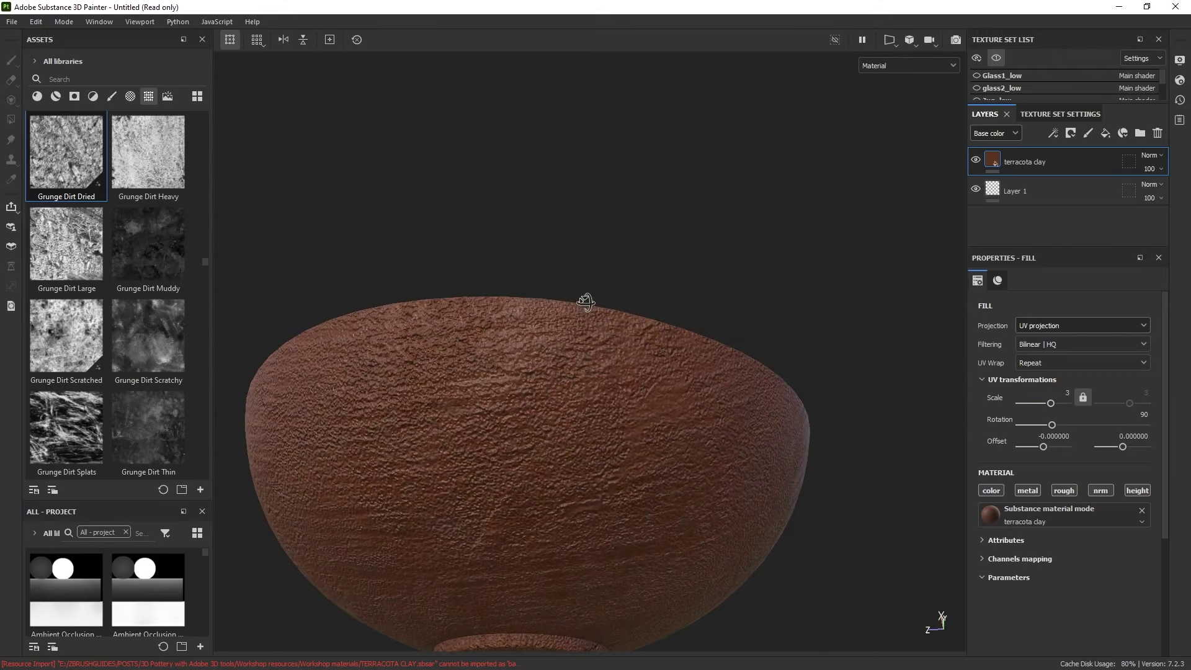
left_click_drag(562, 366, 572, 395, "alt")
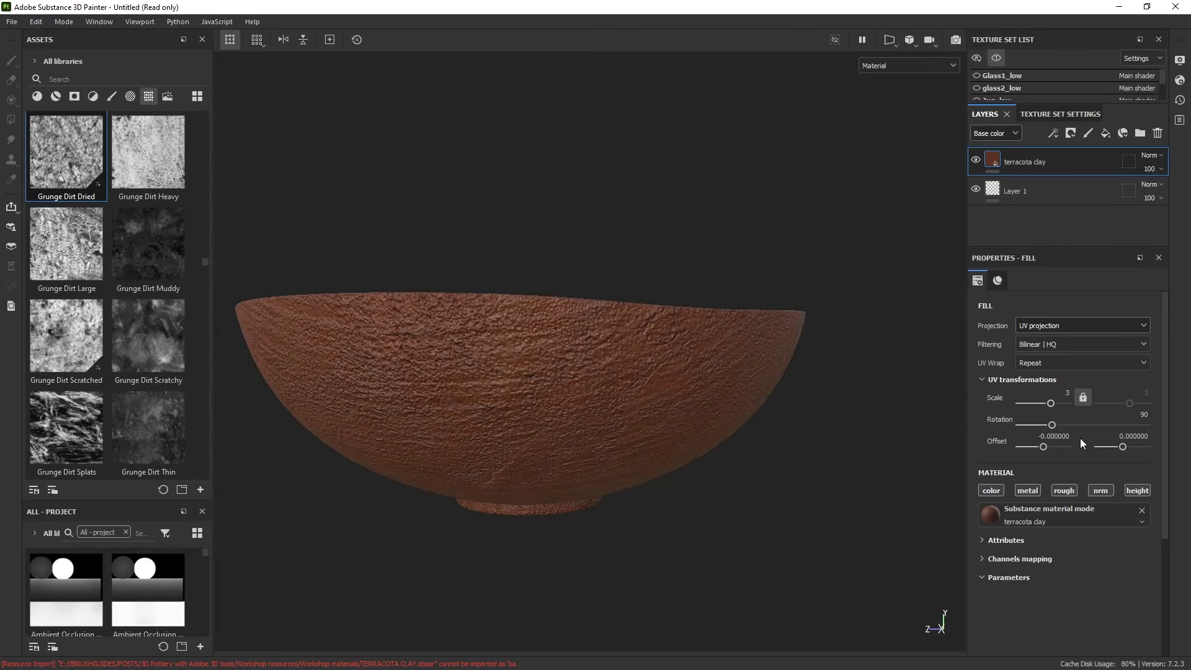
Add a Height Levels effect to the terracota clay layer, with upper and lower blacks at -0.142, lower white at 0.345 and midtone at 5.437.
left_click(1054, 131)
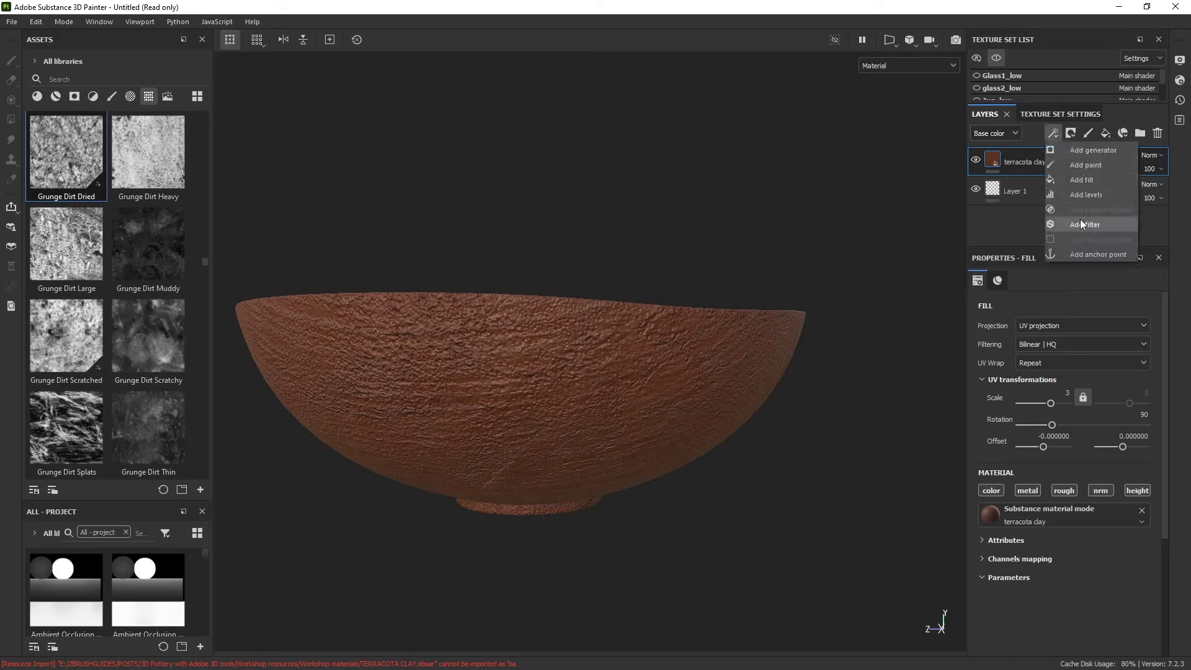
left_click(1085, 195)
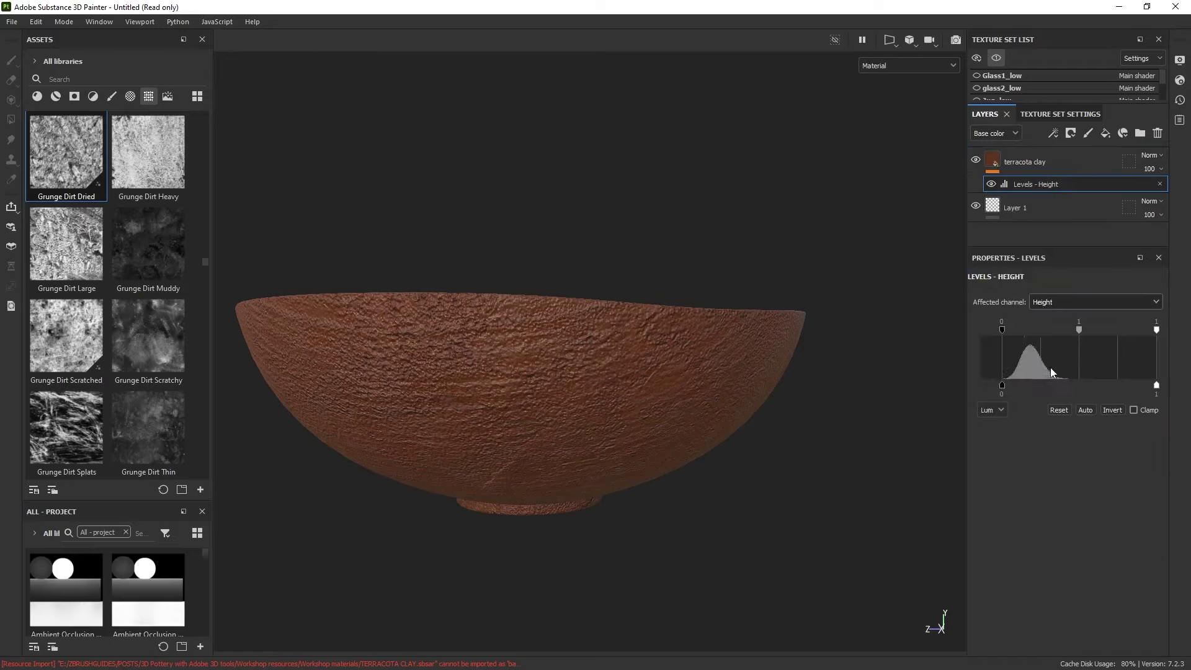
left_click_drag(1155, 385, 1065, 385)
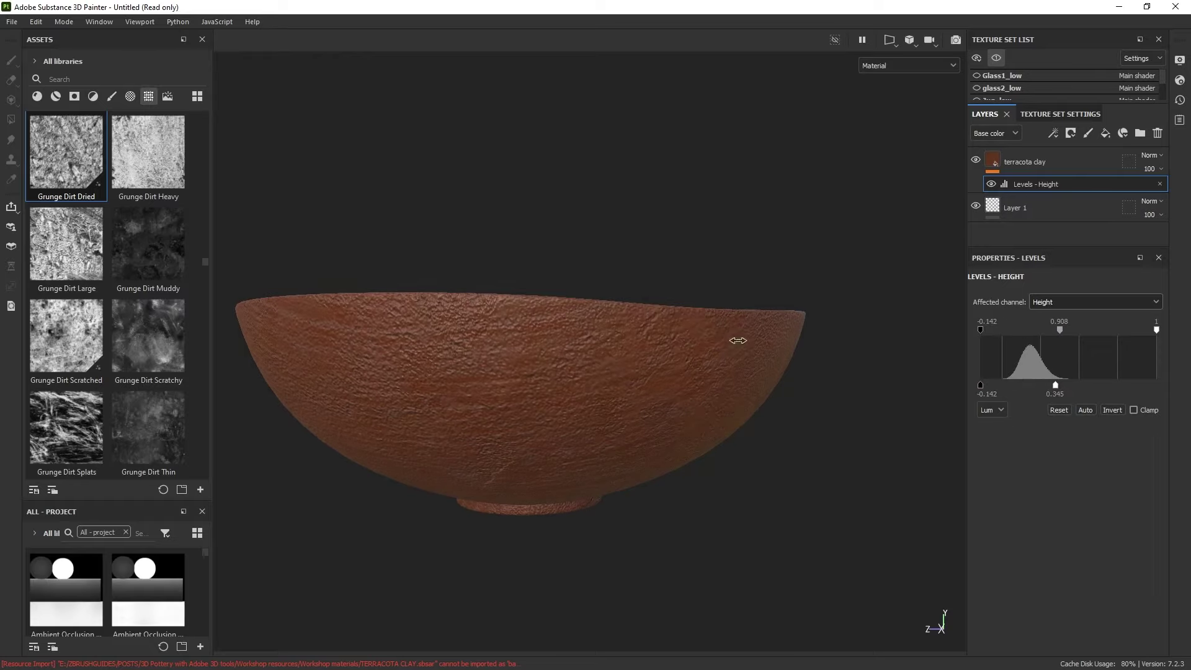
left_click_drag(1058, 330, 1088, 330)
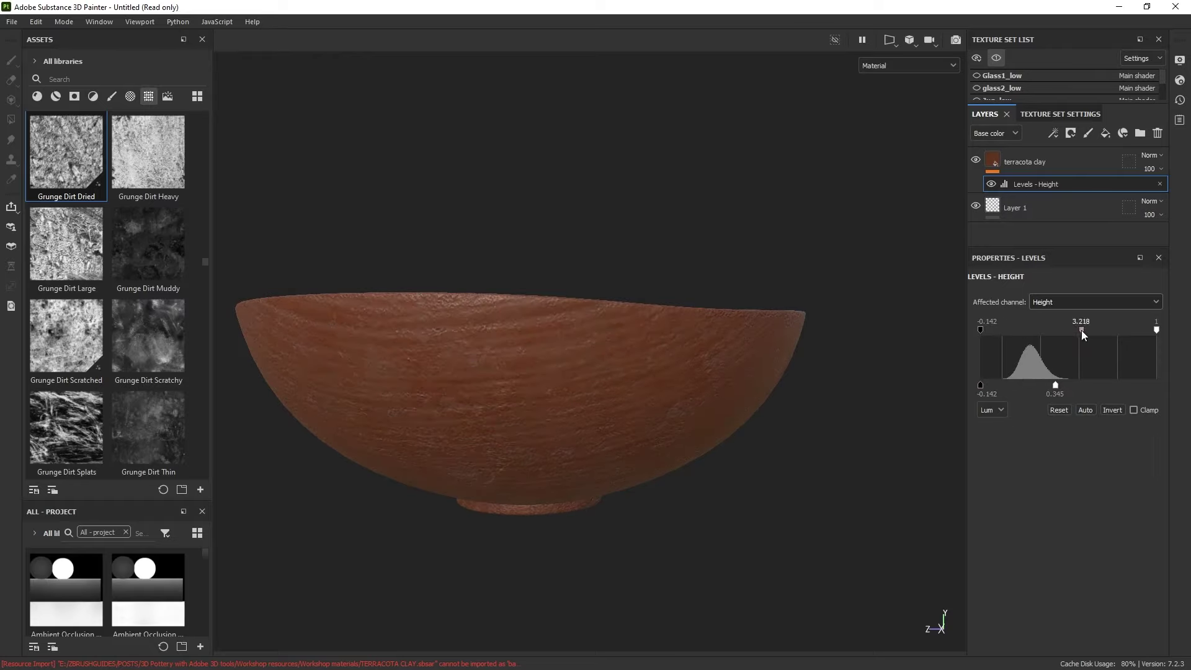
left_click_drag(729, 346, 647, 257, "alt")
left_click_drag(559, 341, 563, 401, "alt")
left_click_drag(608, 339, 580, 349, "alt")
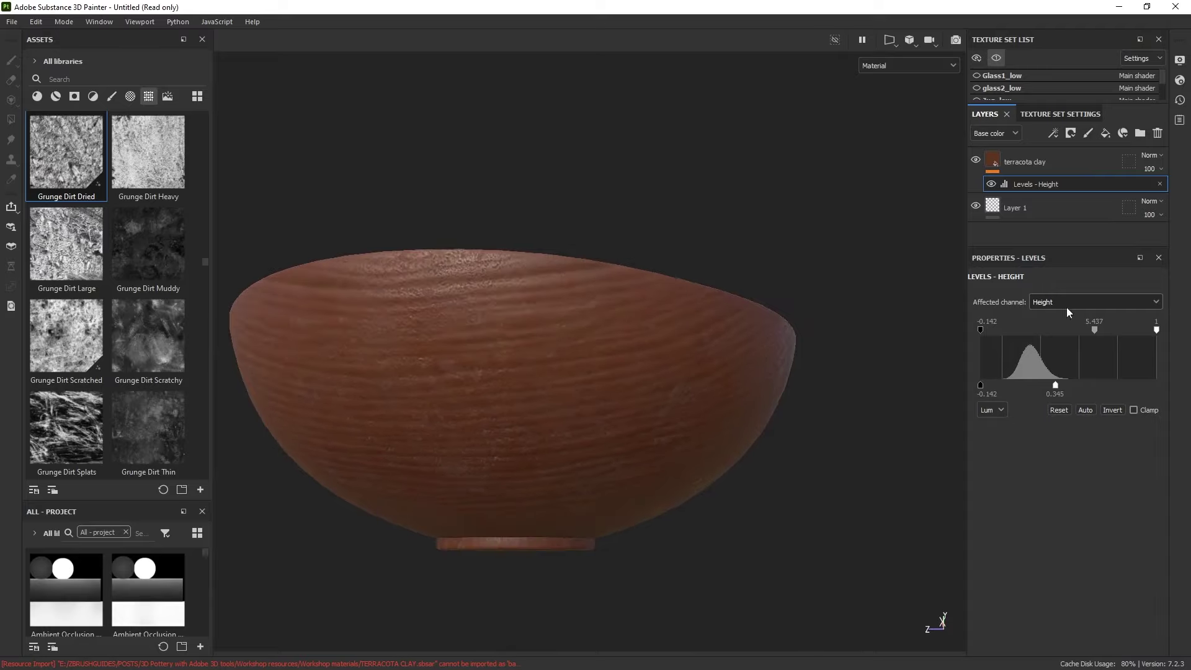
Set the terracota clay layer's opacity in the Height channel to 73 and inspect the bowl inside and outside.
left_click(1149, 168)
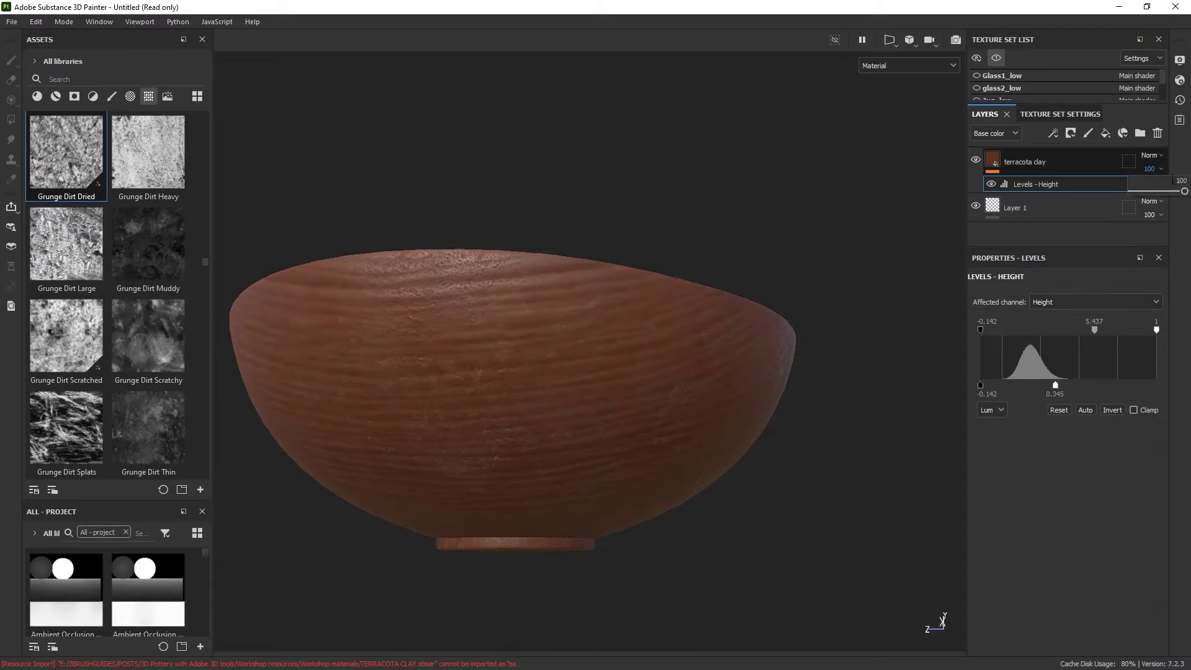
mouse_move(1183, 192)
left_mouse_down()
mouse_move(1134, 190)
mouse_move(1186, 191)
left_mouse_up()
left_click(998, 132)
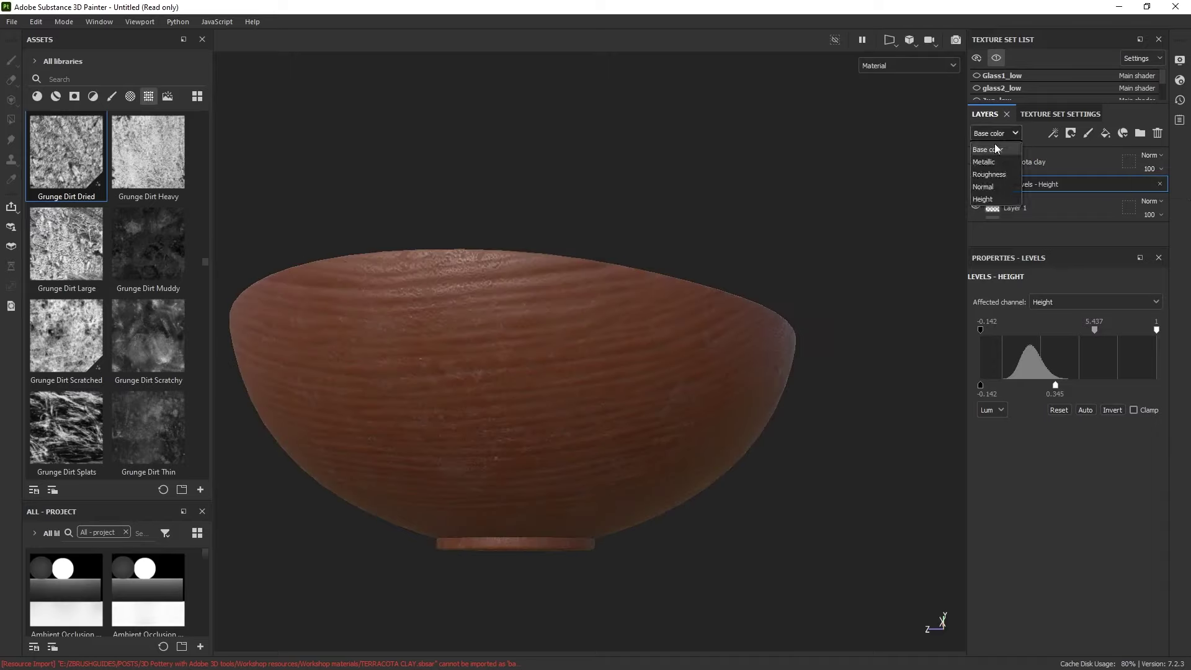
left_click(991, 200)
left_click(1150, 168)
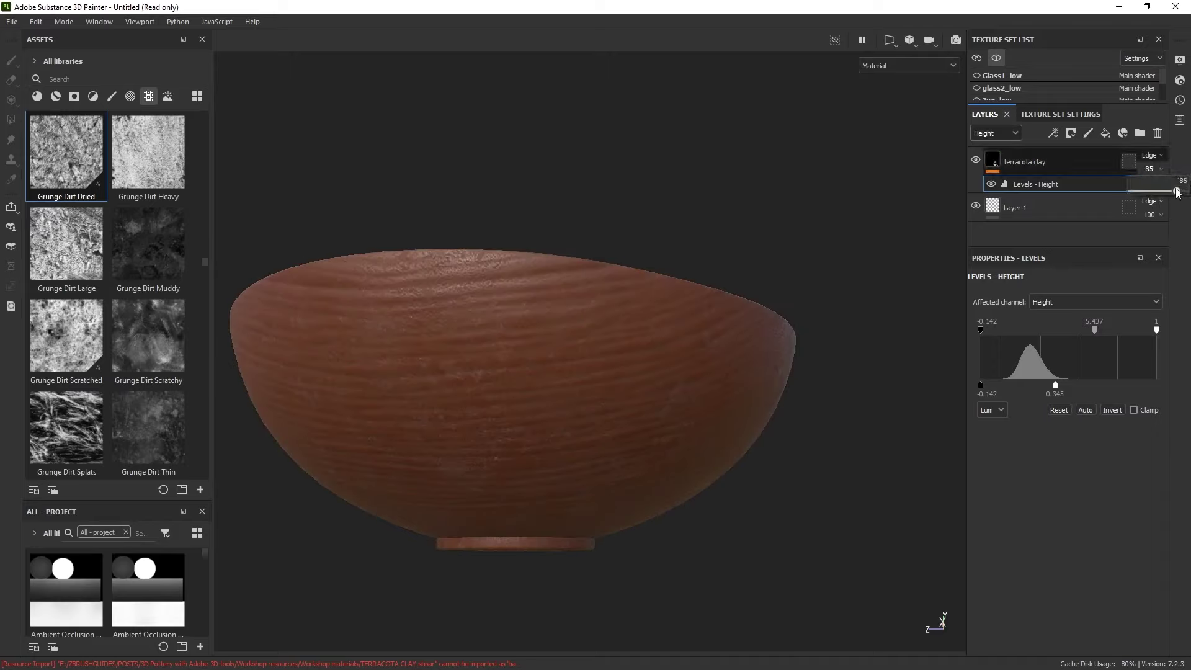
mouse_move(1177, 192)
left_mouse_down()
mouse_move(1161, 191)
mouse_move(1182, 190)
mouse_move(1170, 186)
left_mouse_up()
mouse_move(792, 264)
right_mouse_down("shift")
mouse_move(749, 263)
mouse_move(772, 266)
right_mouse_up("shift")
left_click_drag(656, 282, 673, 329, "alt")
right_click_drag(673, 329, 633, 205, "alt")
middle_click_drag(633, 205, 693, 386, "alt")
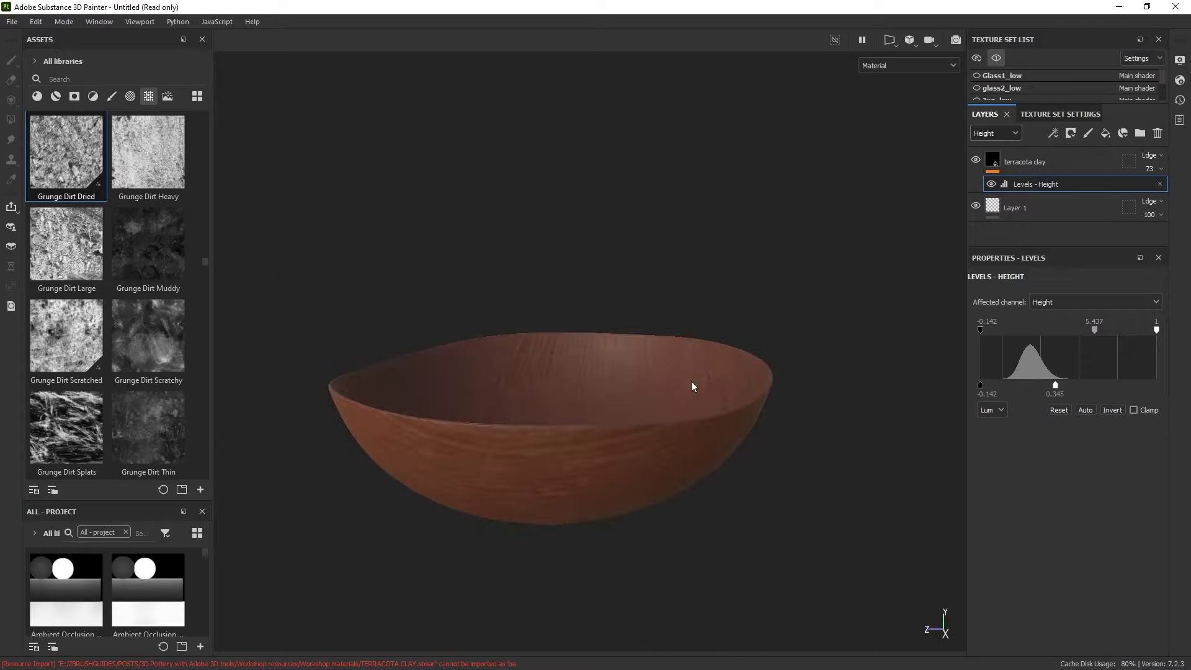
left_click_drag(693, 386, 627, 377, "alt")
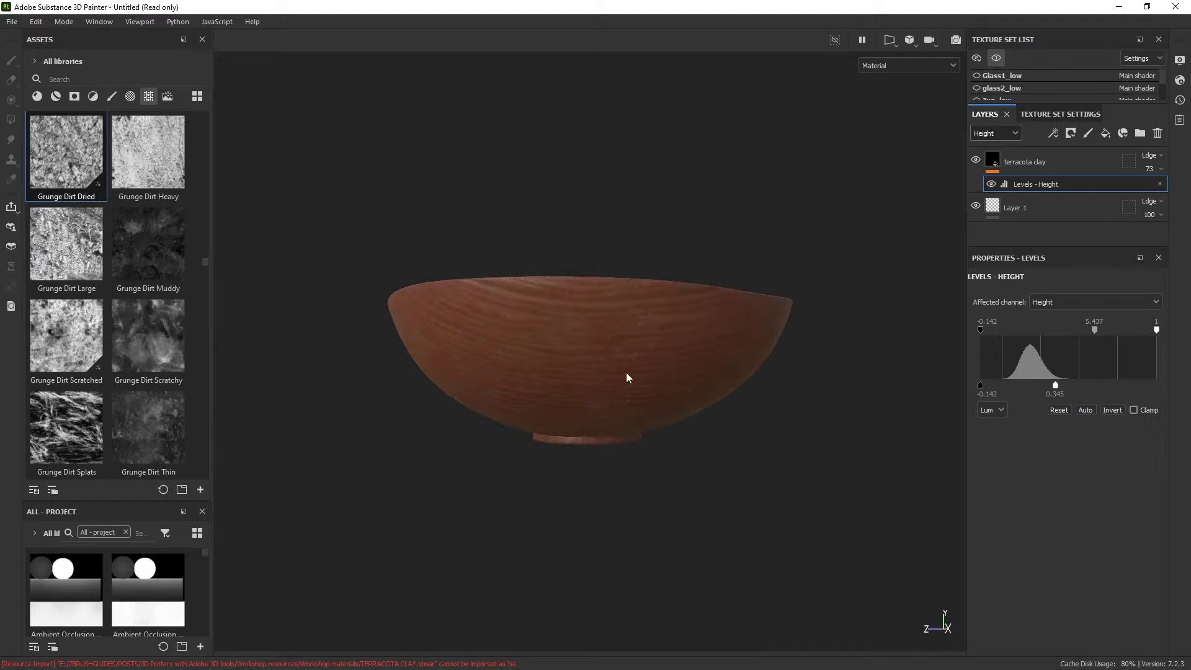
middle_click_drag(627, 377, 593, 420, "alt")
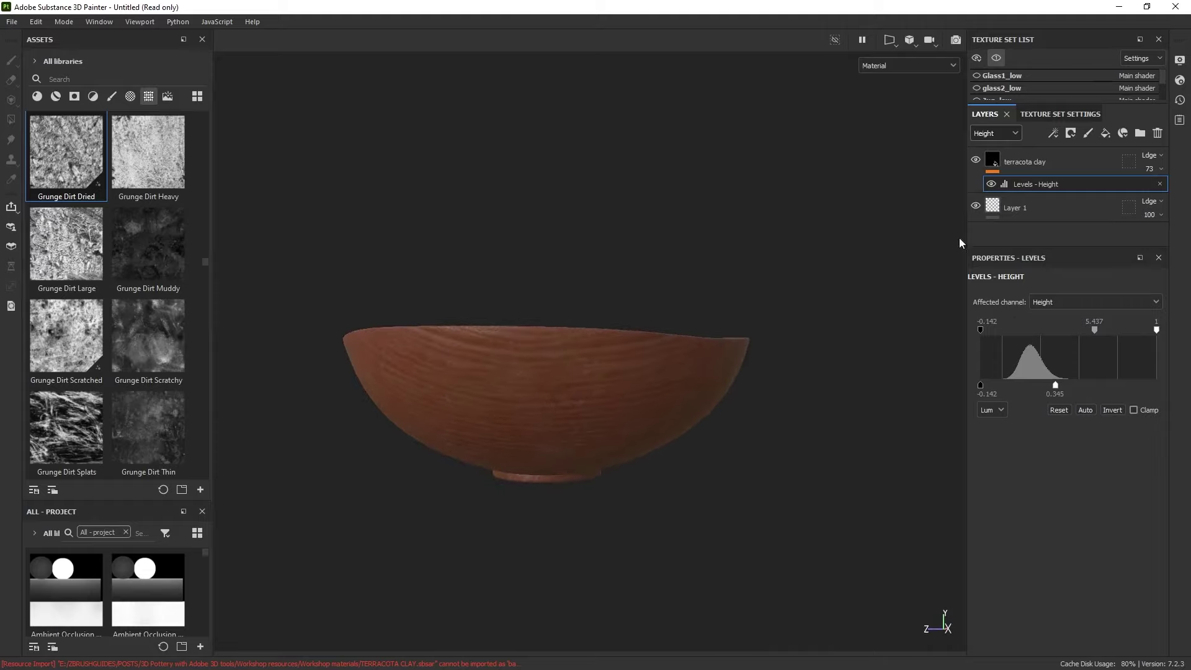
Select the terracota clay fill layer and switch the layer stack back to the Base color channel.
left_click(1025, 160)
left_click(1000, 132)
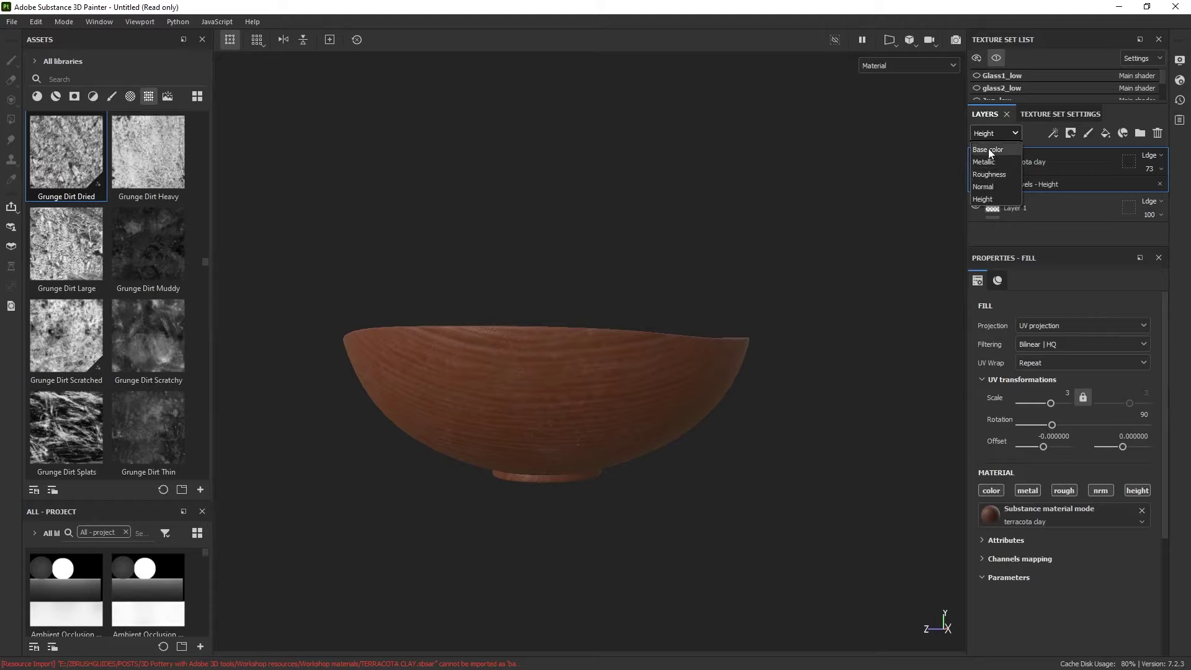
left_click(988, 150)
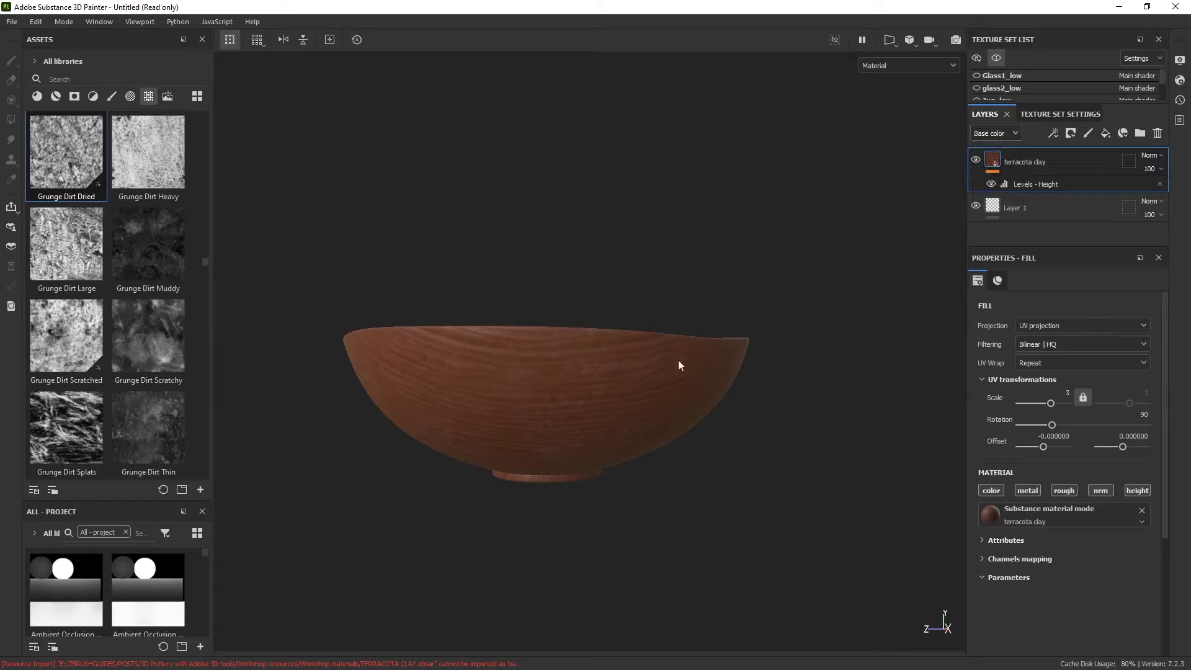
left_click_drag(703, 356, 744, 351, "alt")
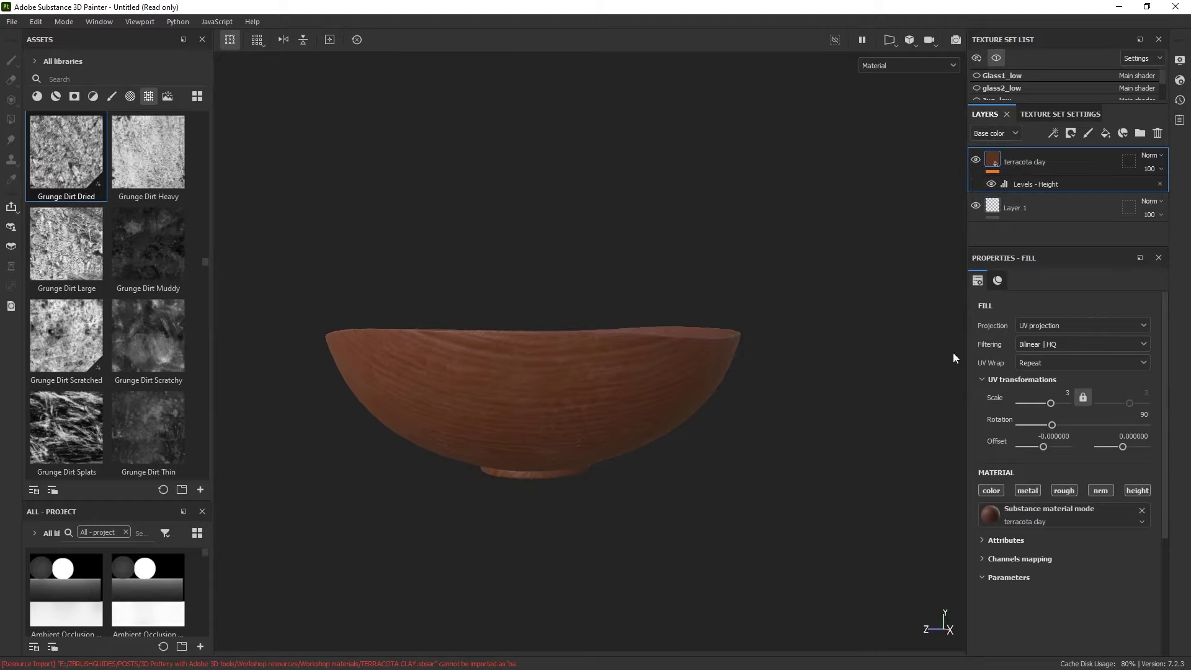
Try tri-planar projection on the fill with hardness 0.75, UV rotation 181.78, Z offset -0.13 and 3D rotation 3.96, 10.31, 178.41.
left_click(1072, 325)
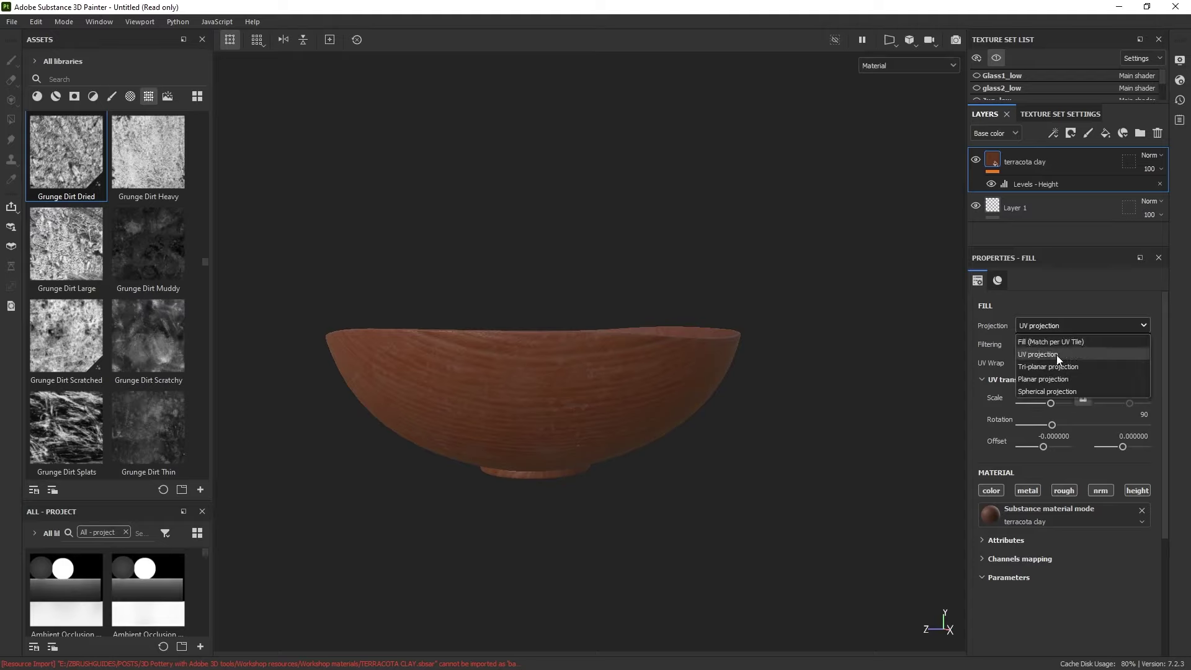
left_click(1045, 366)
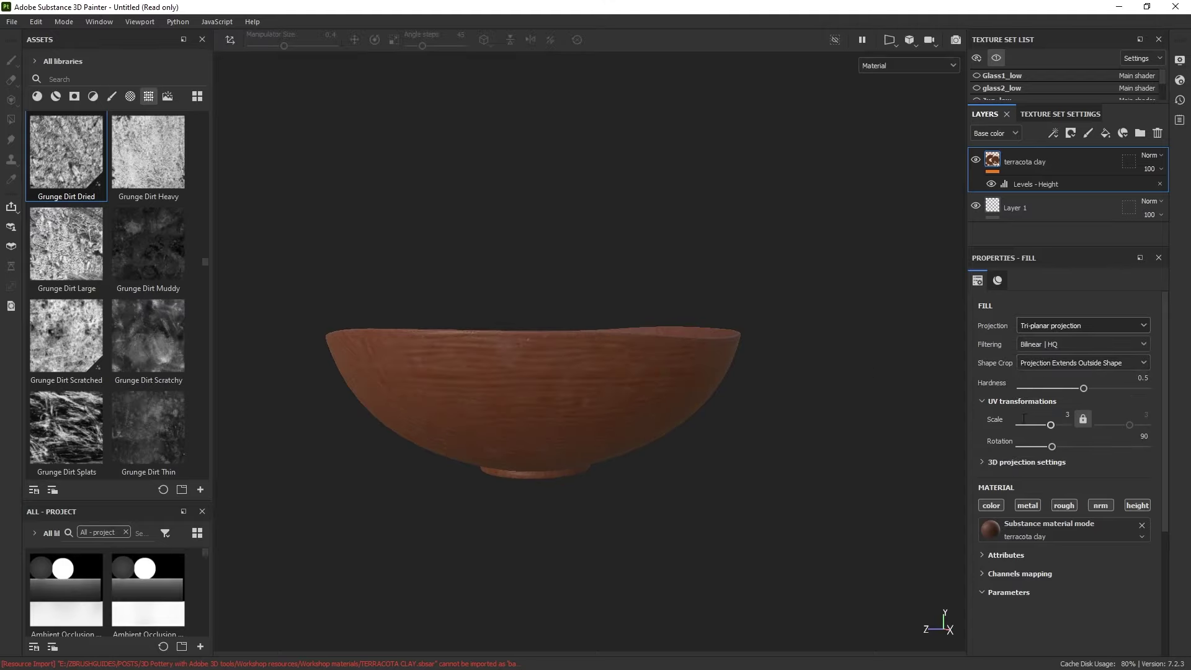
left_click_drag(1051, 447, 1067, 449)
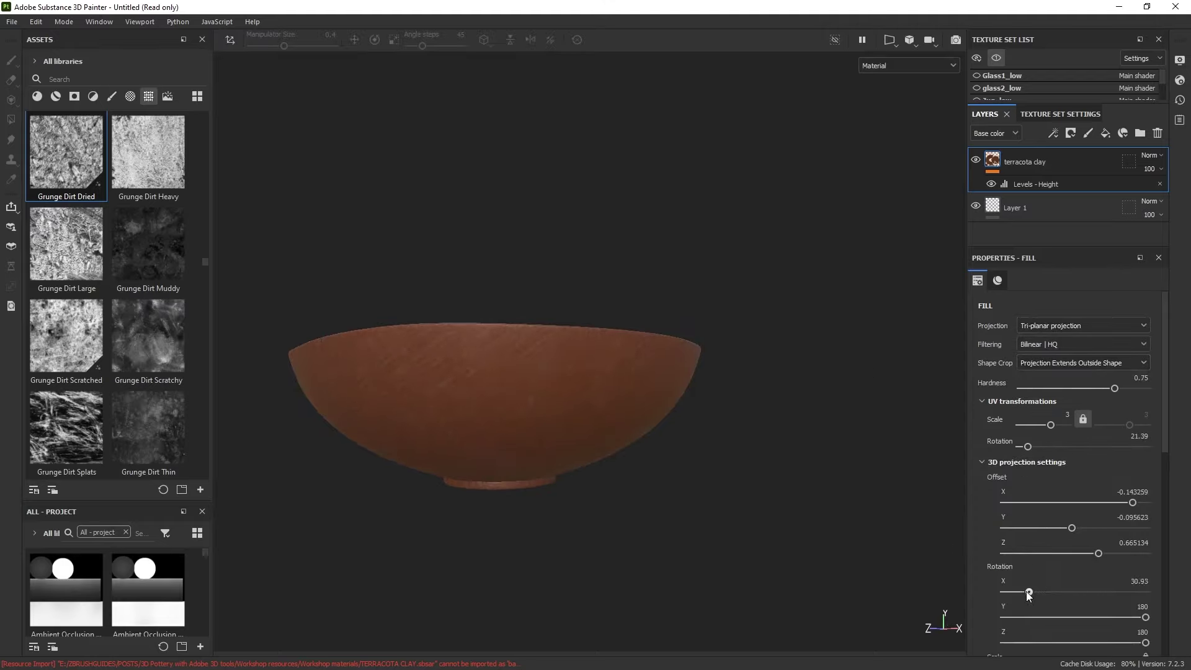
left_click_drag(1076, 617, 1090, 617)
left_click(1070, 553)
left_click_drag(1085, 449, 1084, 449)
mouse_move(1090, 617)
left_mouse_down()
mouse_move(1026, 615)
mouse_move(1079, 617)
left_mouse_up()
left_click_drag(1068, 643, 1145, 643)
left_click_drag(1006, 592, 1019, 594)
Try moving and rotating the tri-planar projection box around the bowl with the 3D manipulator.
left_click(231, 40)
key("w")
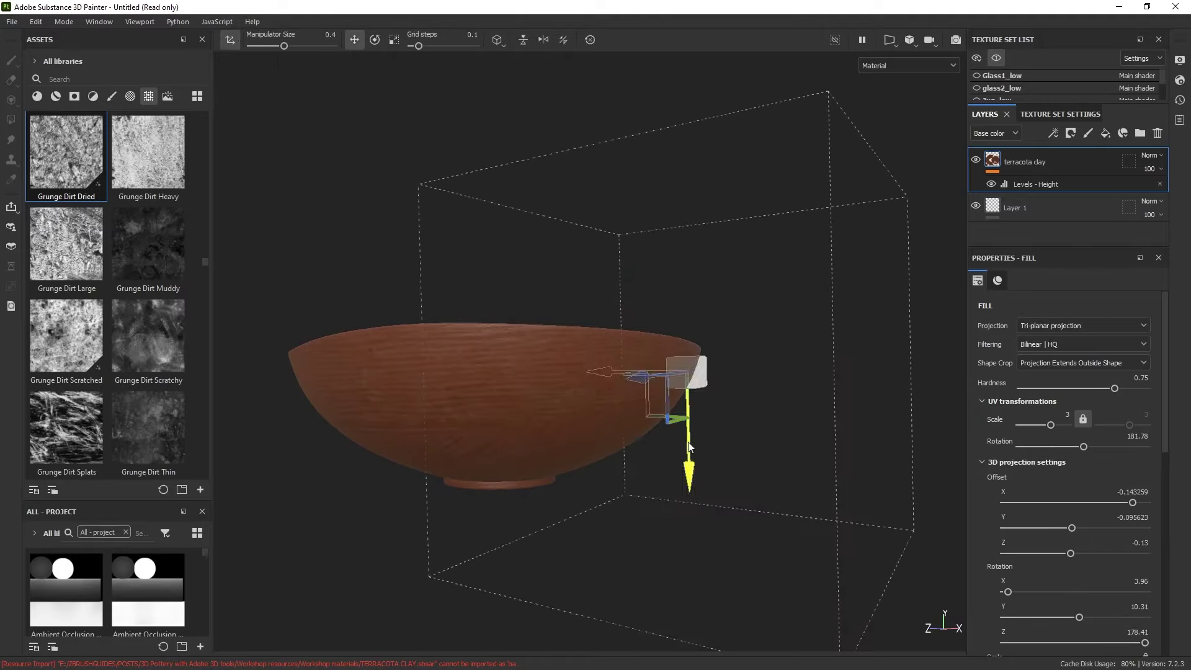
left_click_drag(691, 447, 690, 501)
key("e")
left_click_drag(686, 428, 589, 414)
key("r")
key("q")
Switch the terracota clay fill back to UV projection and set its rotation to 110.5.
left_click(1082, 325)
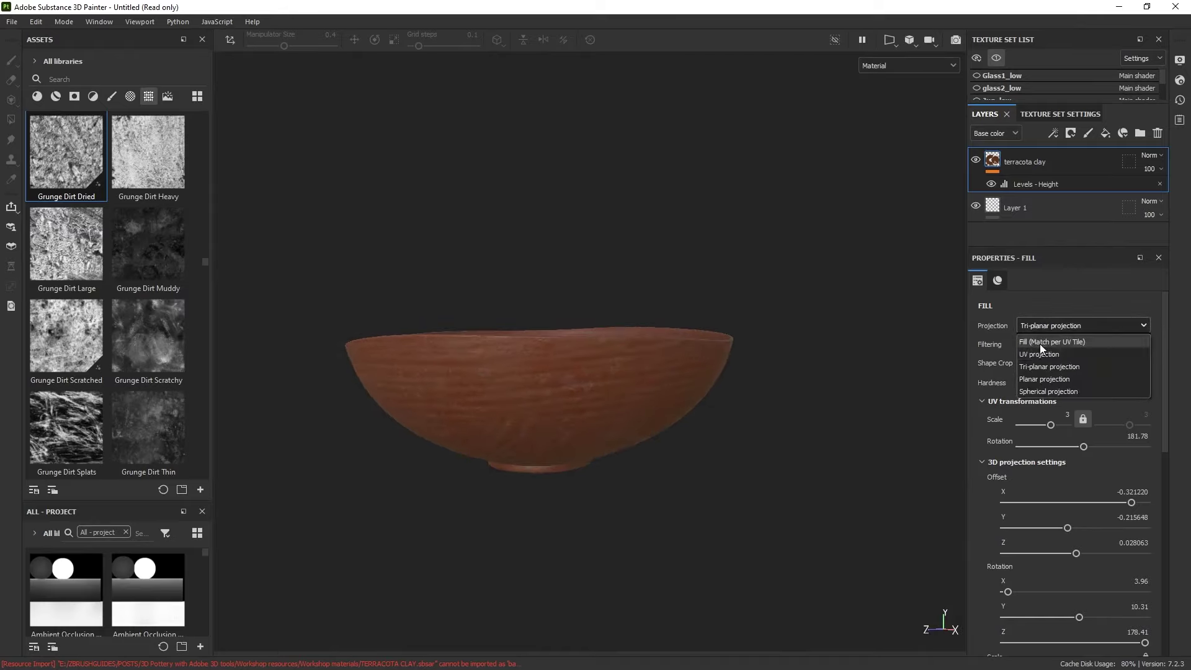
left_click(1055, 339)
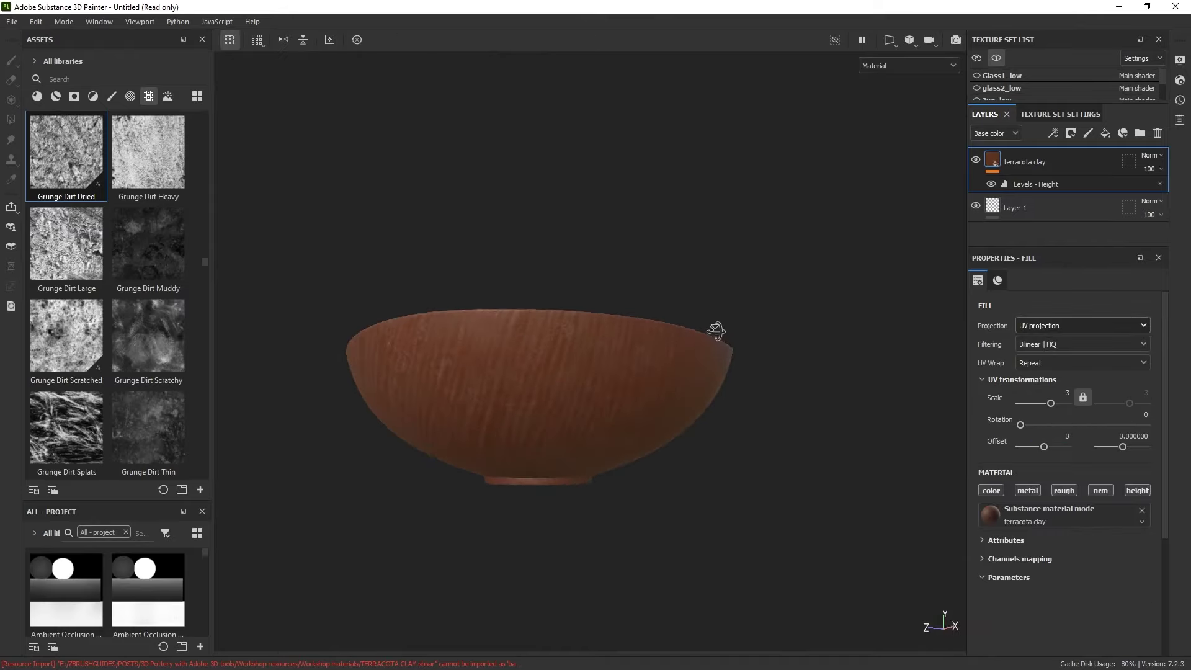
left_click_drag(630, 325, 548, 380, "alt")
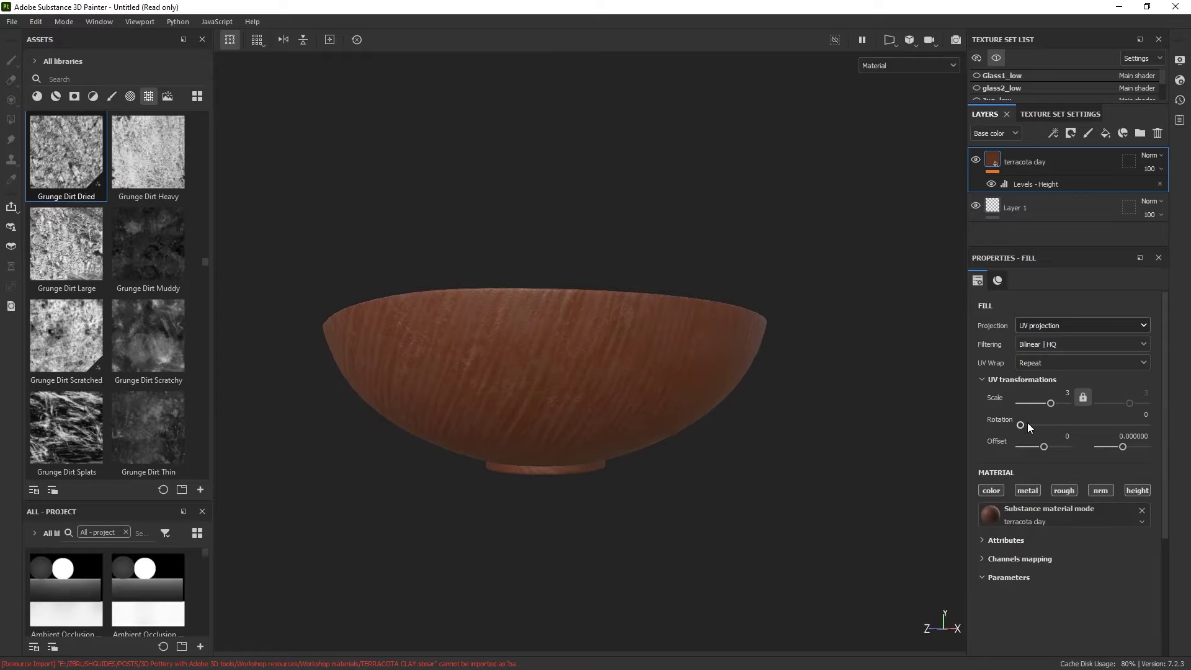
left_click_drag(1027, 423, 1059, 424)
mouse_move(563, 366)
left_mouse_down("alt")
mouse_move(601, 372)
mouse_move(556, 387)
left_mouse_up("alt")
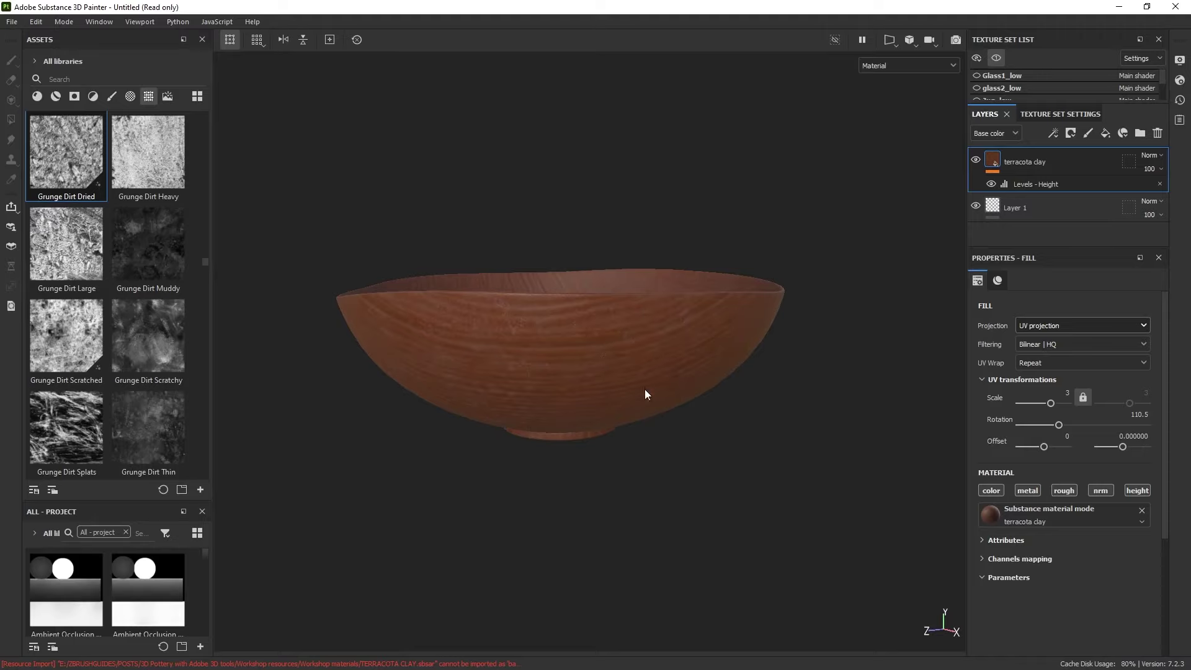
Show the 3D and 2D views side by side and inspect the texture direction inside and outside the bowl.
left_click(888, 41)
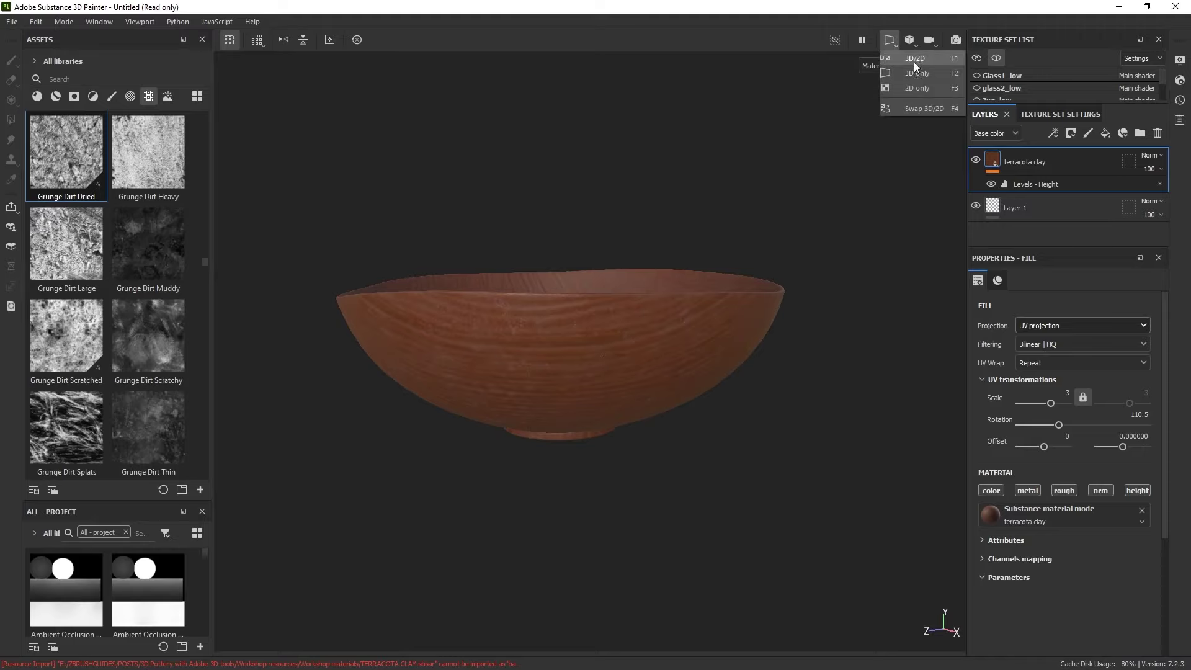
left_click(914, 58)
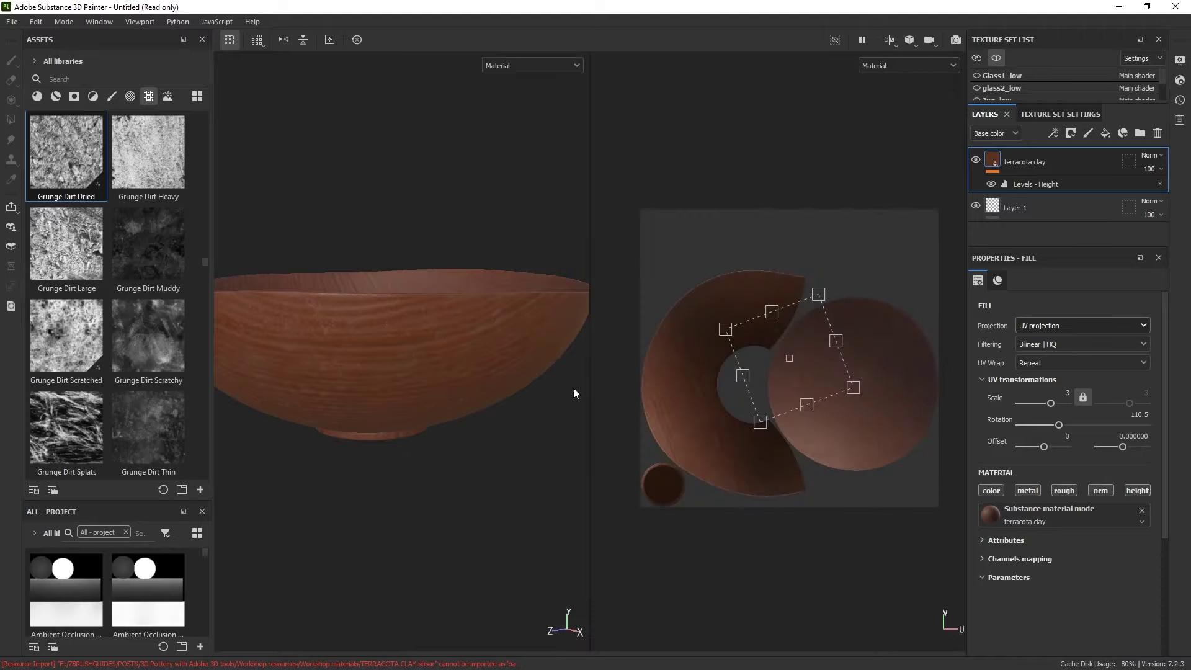
left_click_drag(573, 387, 461, 490, "alt")
middle_click_drag(422, 413, 434, 366, "alt")
left_click_drag(434, 367, 441, 287, "alt")
right_click_drag(499, 357, 528, 363, "shift")
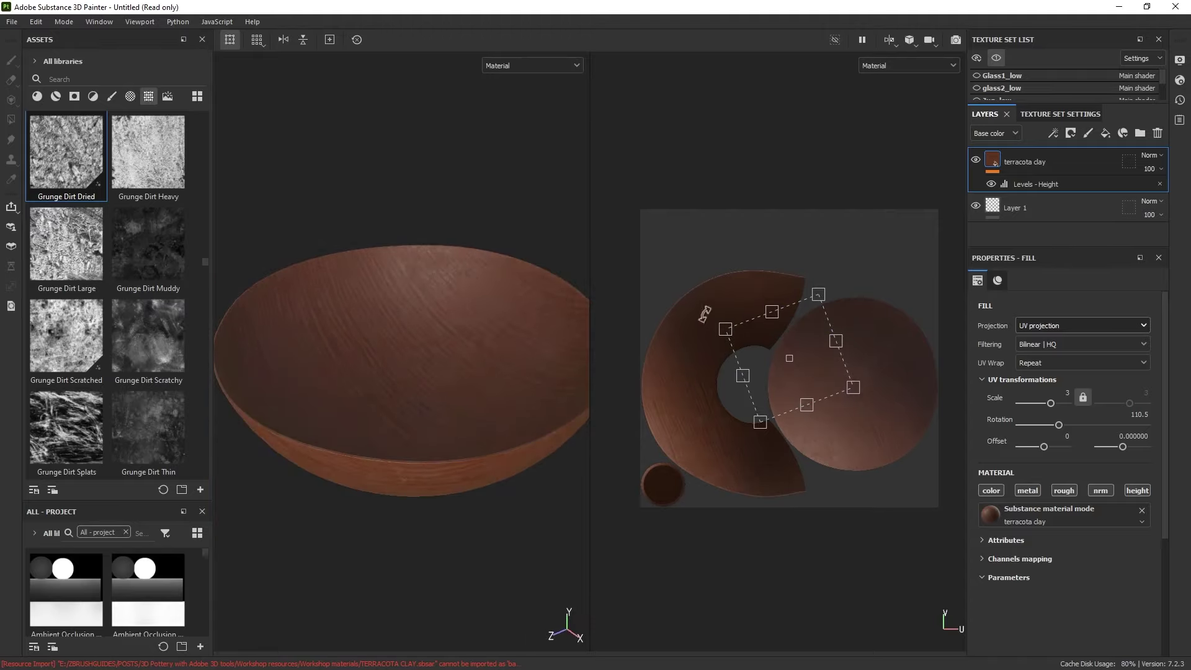
left_click_drag(466, 438, 468, 348, "alt")
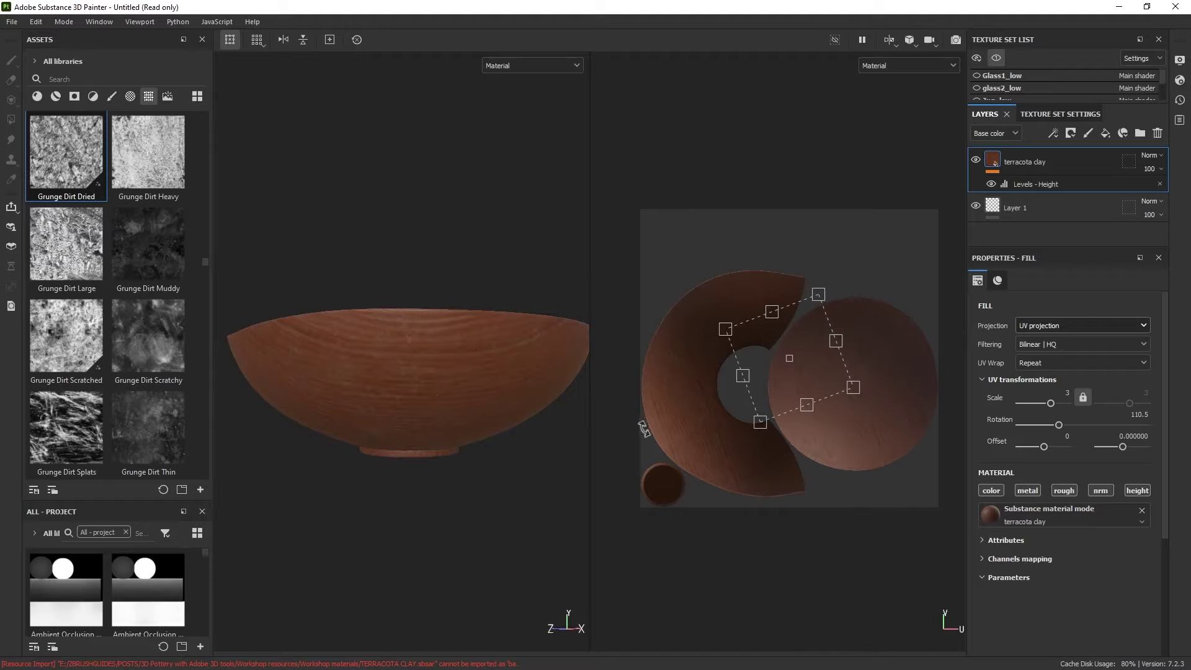
left_click_drag(408, 349, 376, 372, "alt")
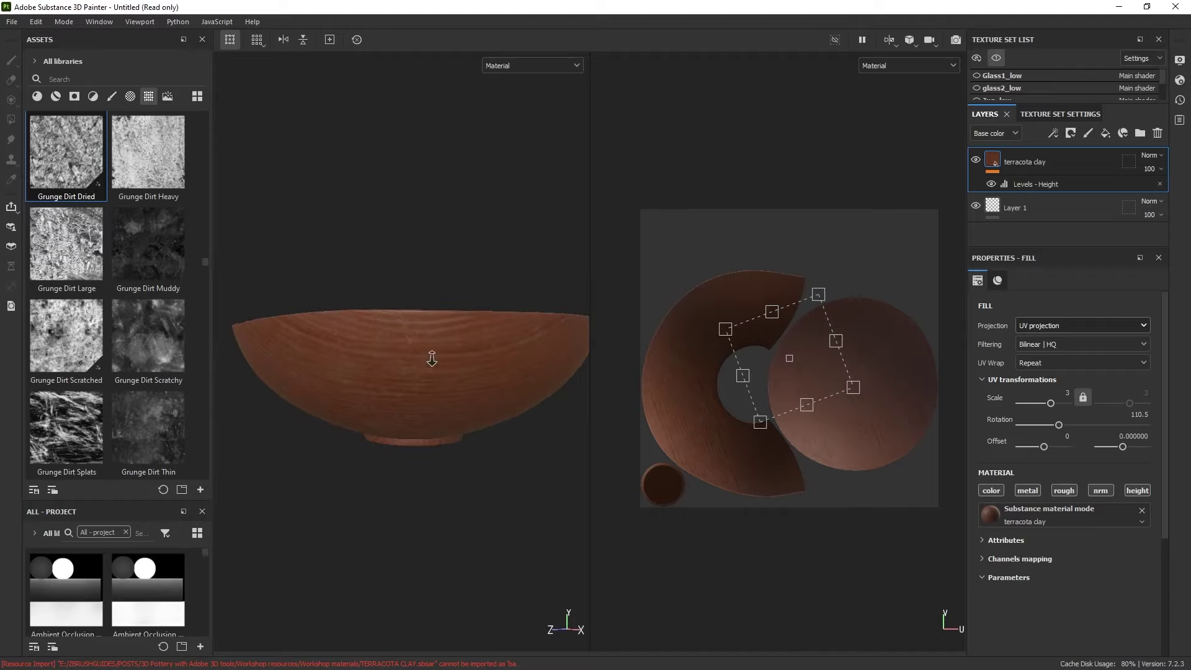
Rotate the UV projection to about 92.71 and try the Fill (Match per UV Tile) projection before returning to UV projection.
left_click_drag(824, 282, 851, 291)
left_click(1056, 322)
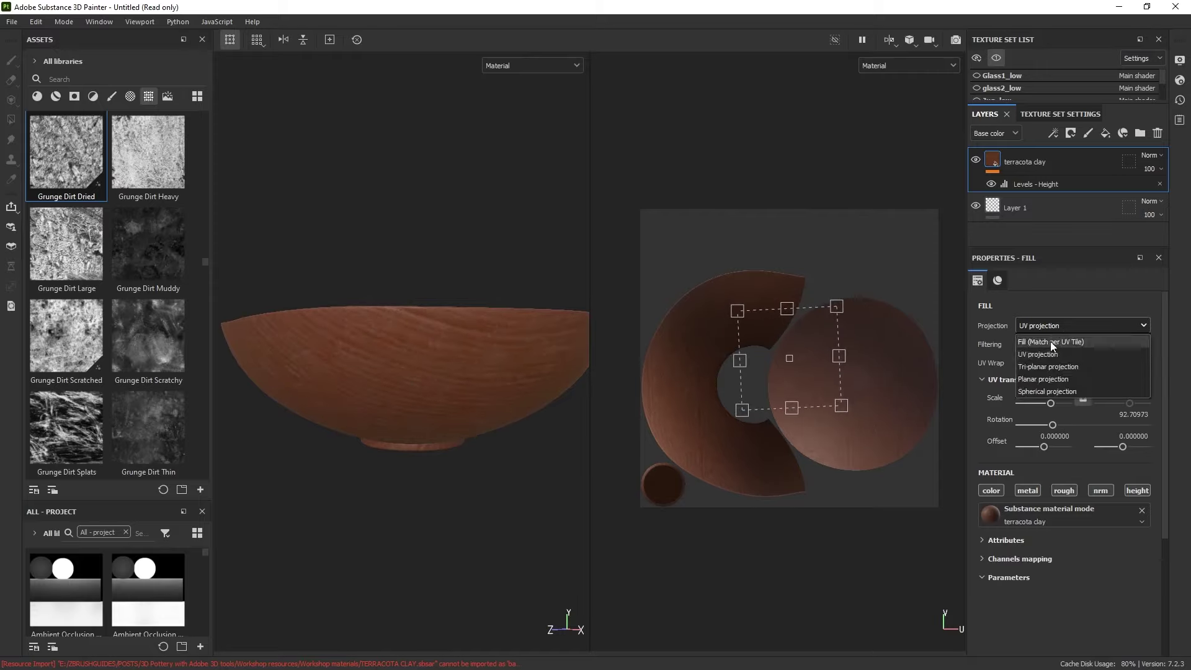
left_click(1051, 342)
left_click(1056, 327)
left_click(1056, 326)
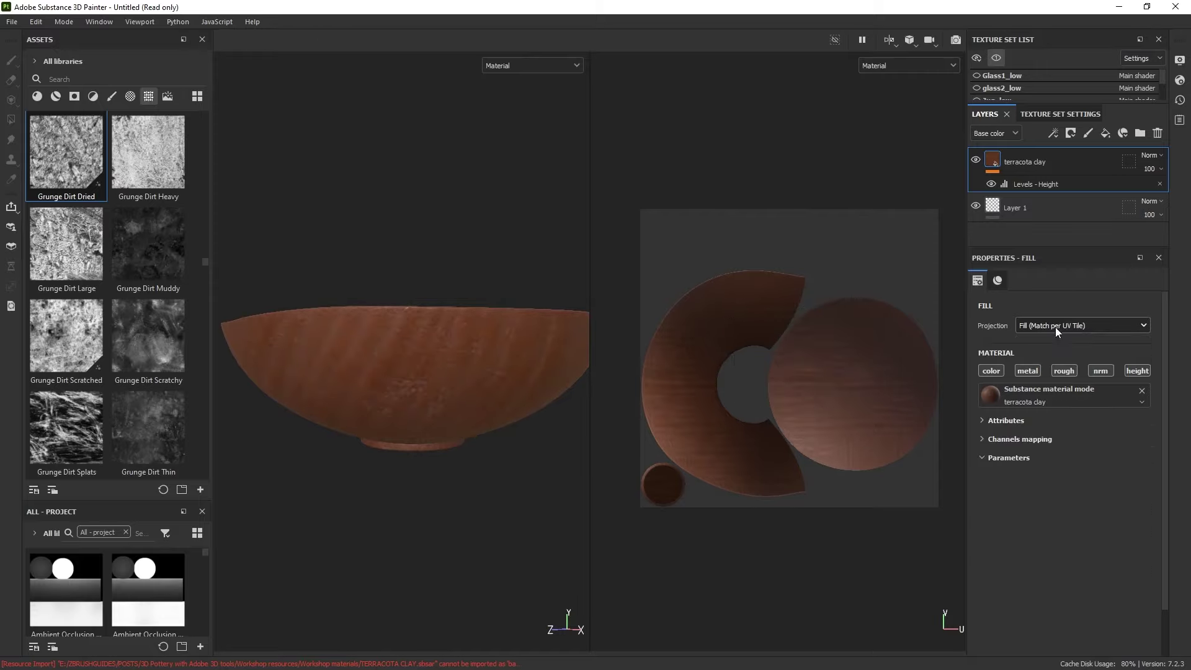
left_click(1052, 326)
left_click(1055, 350)
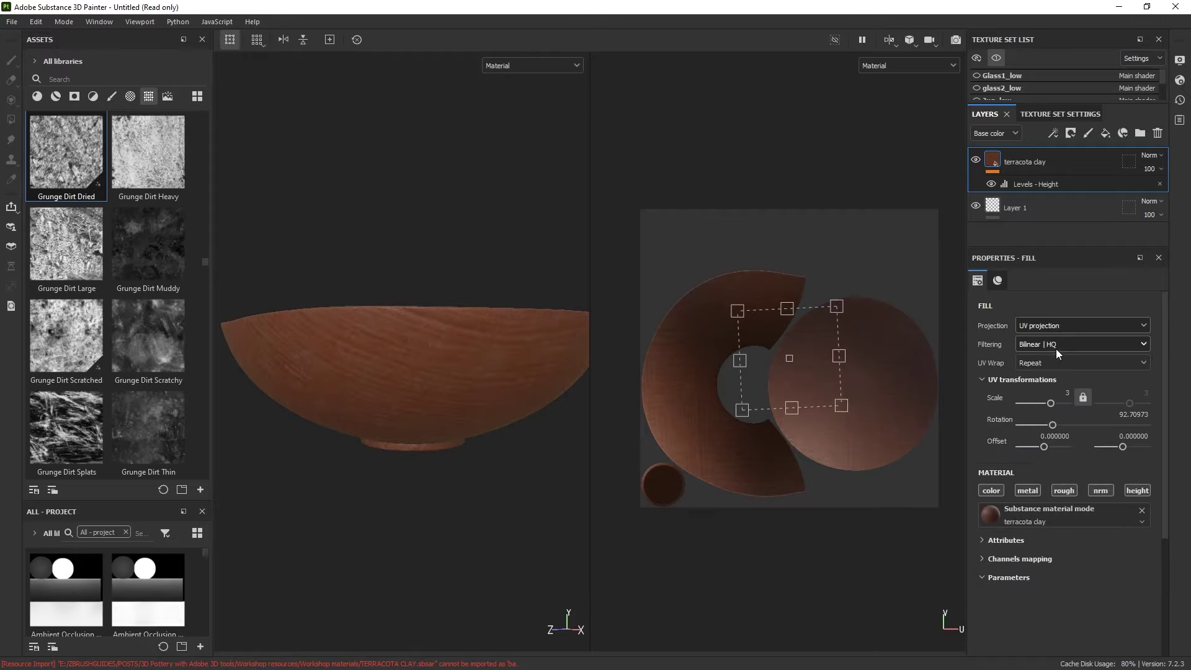
Try the Tri-planar and Planar projections on the terracota clay fill.
left_click(1052, 326)
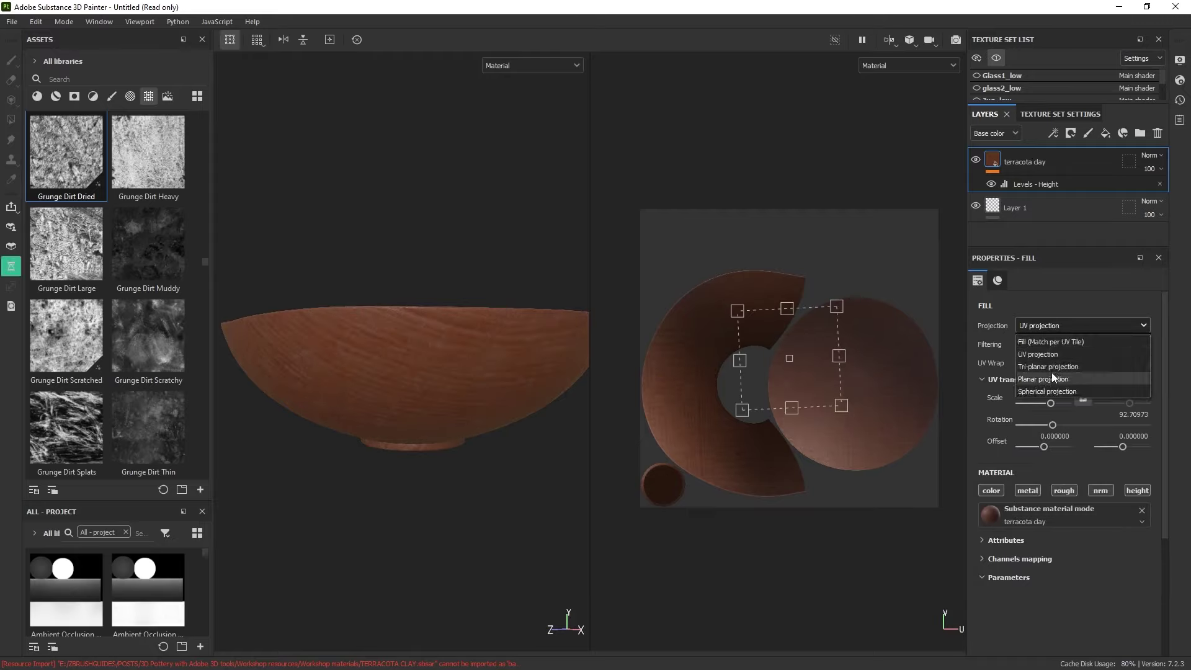
left_click(1051, 369)
left_click(1049, 329)
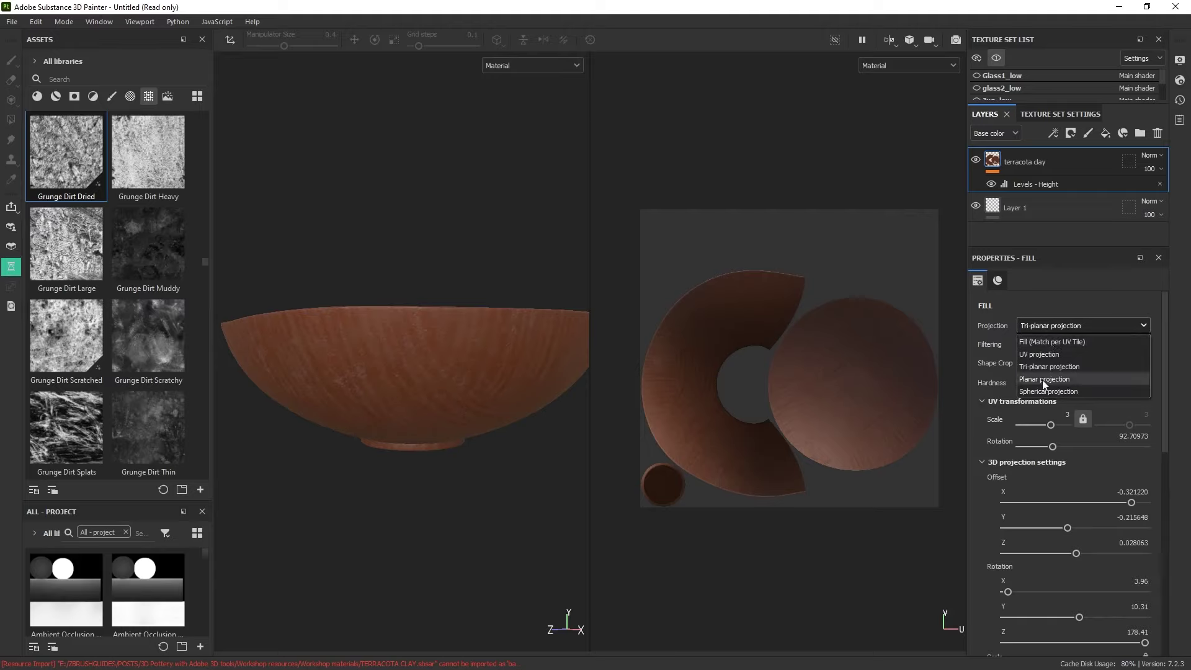
left_click(1044, 379)
Switch the terracota clay fill to Spherical projection with UV scale 13.01 and rotation 187.13.
left_click(1081, 327)
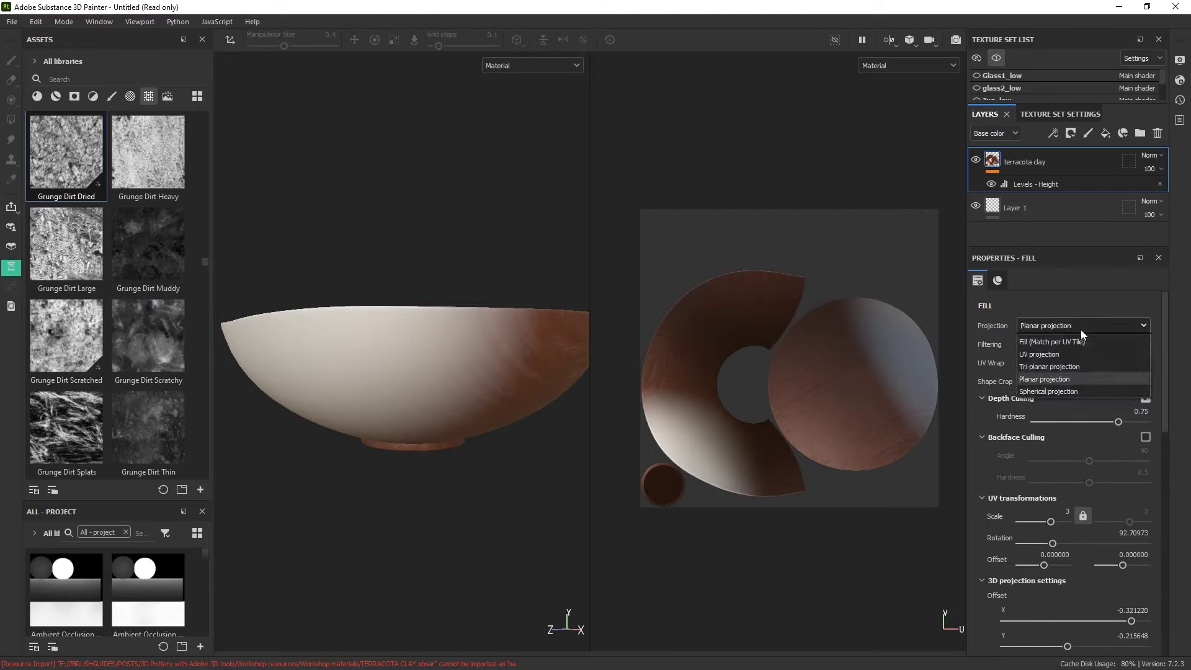
left_click(1048, 387)
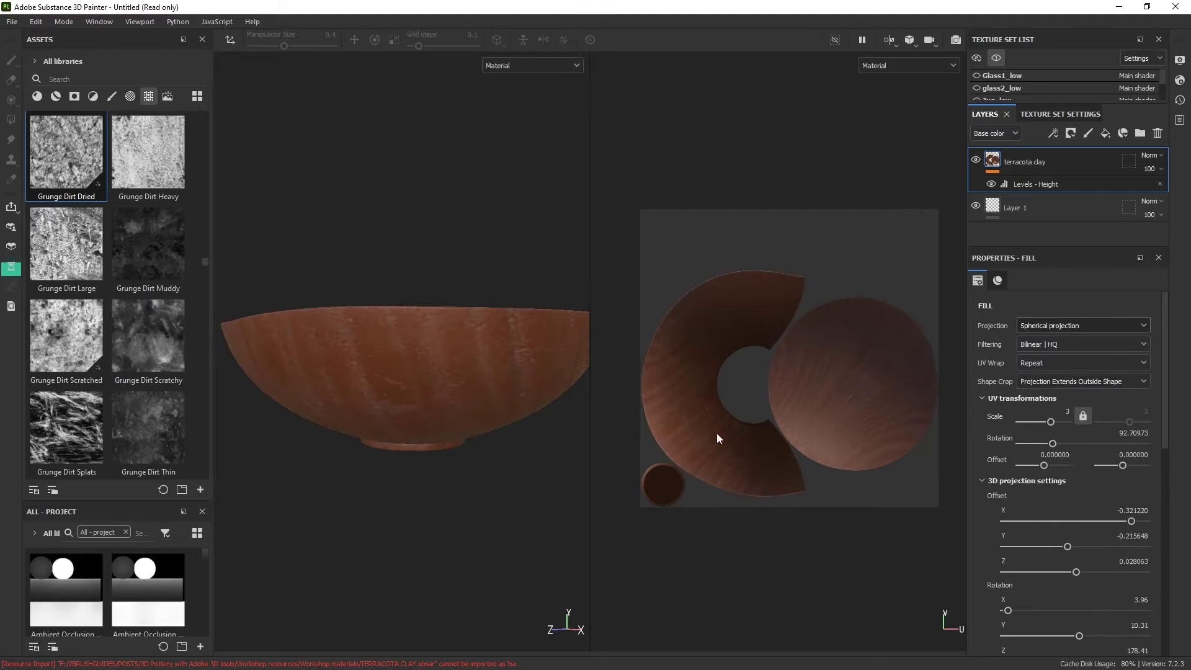
mouse_move(496, 360)
left_mouse_down("alt")
mouse_move(438, 327)
mouse_move(490, 379)
left_mouse_up("alt")
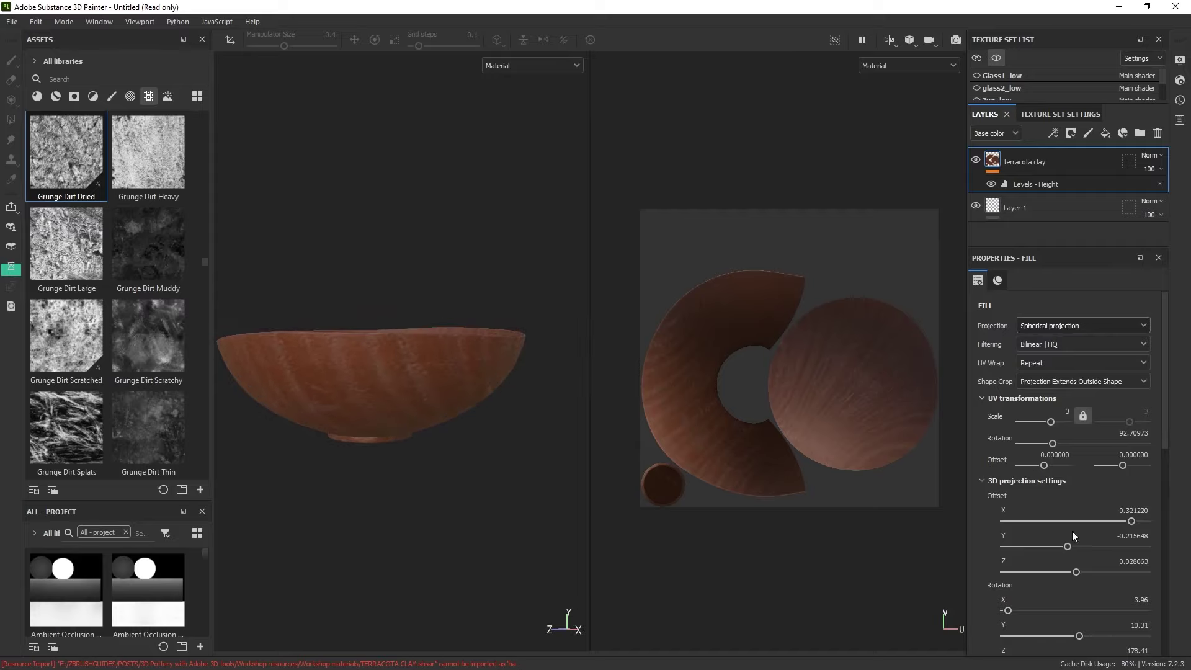
left_click_drag(1051, 422, 1055, 422)
left_click_drag(1078, 444, 1085, 443)
mouse_move(464, 412)
right_mouse_down("alt")
mouse_move(406, 371)
mouse_move(448, 517)
mouse_move(465, 407)
mouse_move(485, 419)
right_mouse_up("alt")
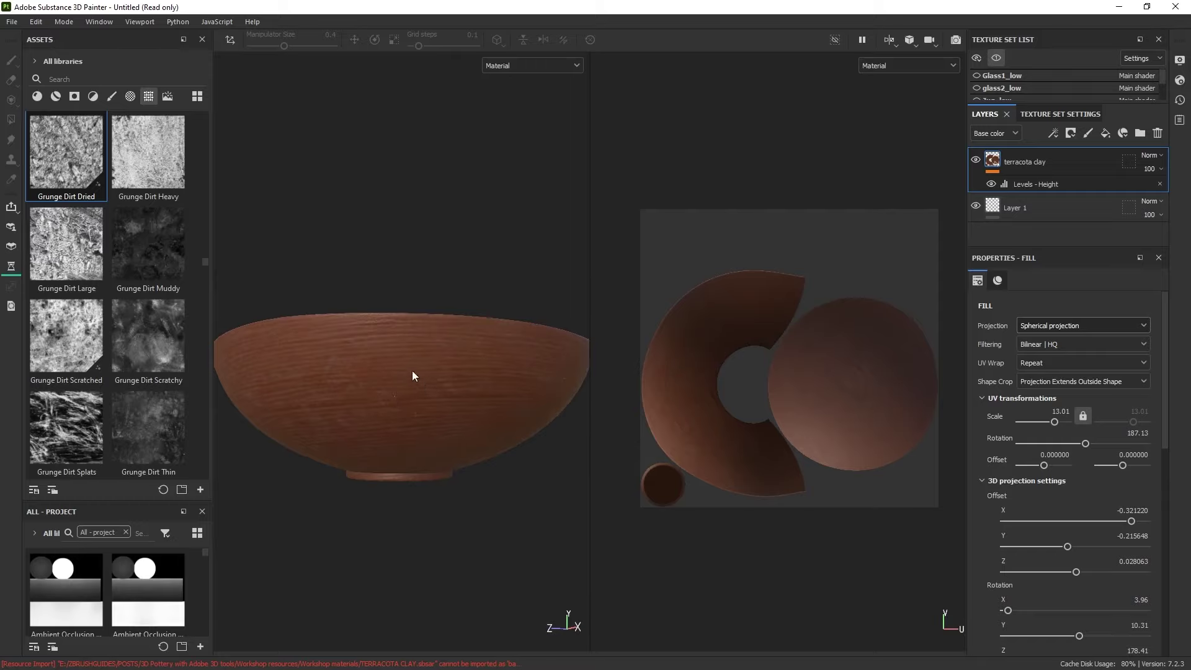
Show only the 3D view and inspect how the spherical projection wraps around the bowl.
left_click_drag(412, 371, 423, 390, "alt")
left_click(891, 41)
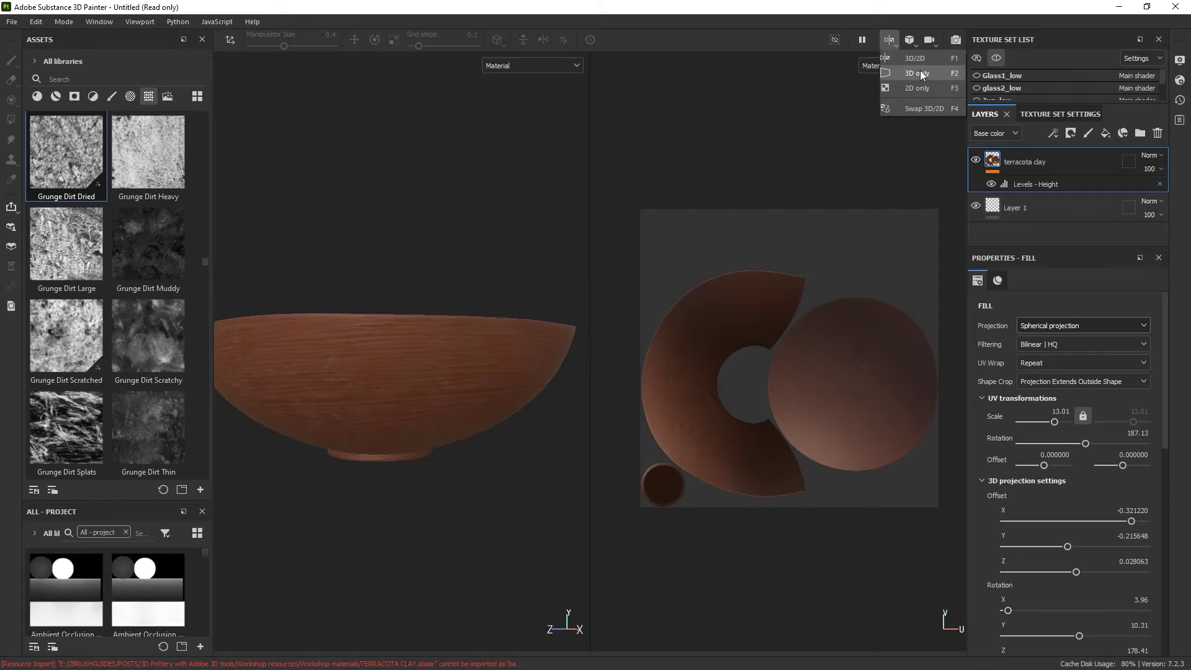
left_click(921, 74)
left_click_drag(611, 264, 764, 348, "alt")
left_click_drag(653, 340, 714, 294, "alt")
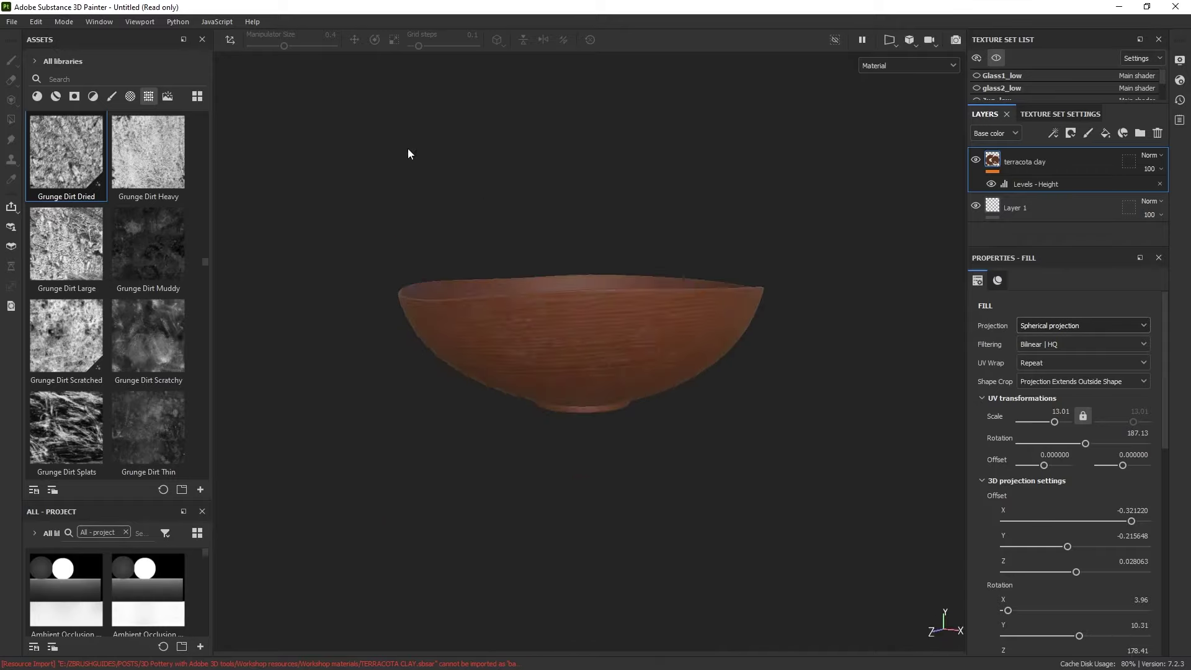
Shift the spherical projection with the 3D manipulator to about X -0.37, Y -0.24, Z 0.06 and set its UV rotation to 180.
left_click(231, 40)
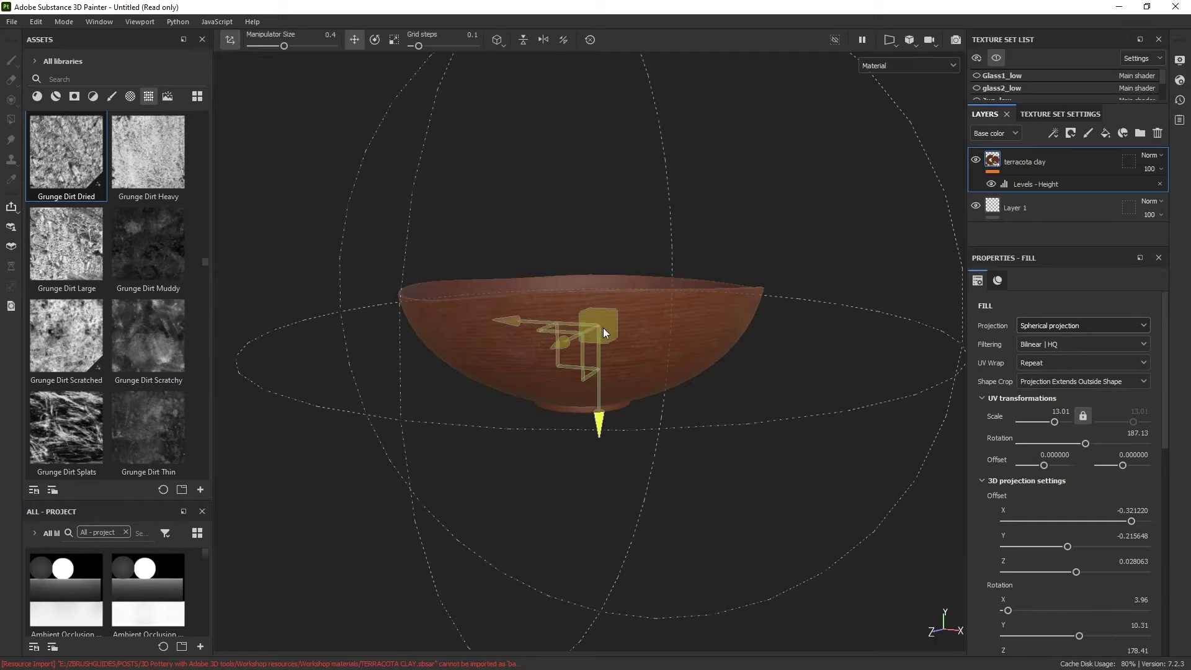
mouse_move(603, 328)
left_mouse_down()
mouse_move(585, 333)
mouse_move(613, 329)
left_mouse_up()
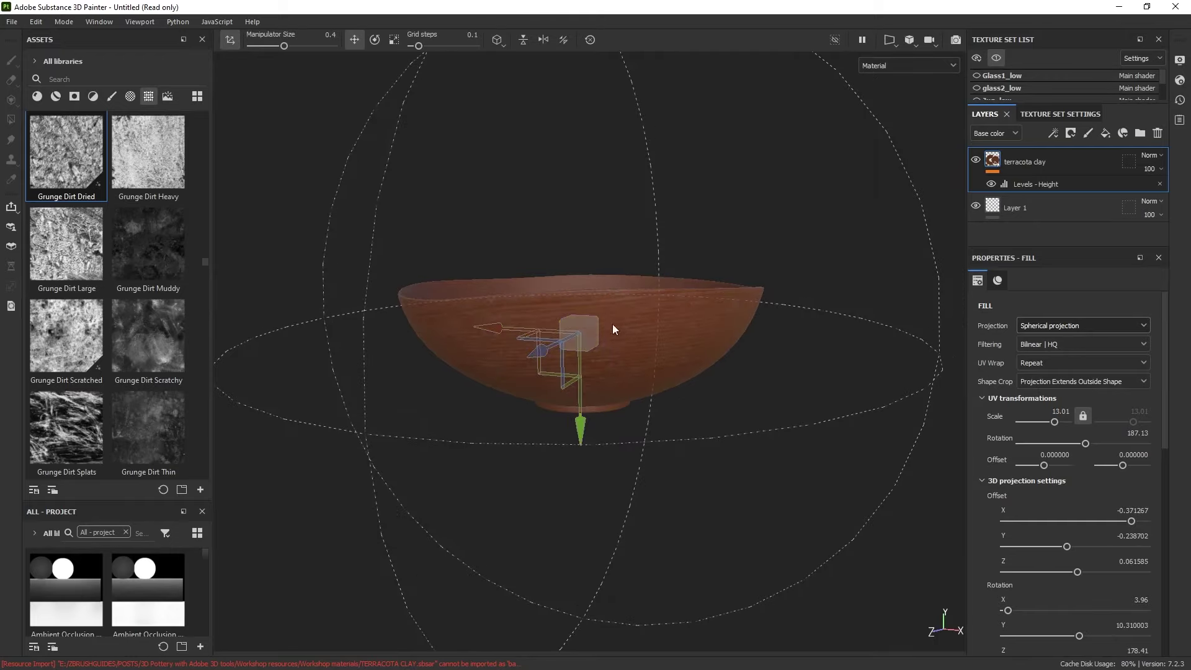
left_click(1125, 433)
type("180")
key("Return")
Move the spherical projection toward the bowl's centre, at offset about X 0.08, Y -0.05, Z 0.66.
left_click_drag(780, 353, 768, 479, "alt")
right_click_drag(647, 259, 642, 233, "alt")
left_click_drag(641, 232, 625, 288, "alt")
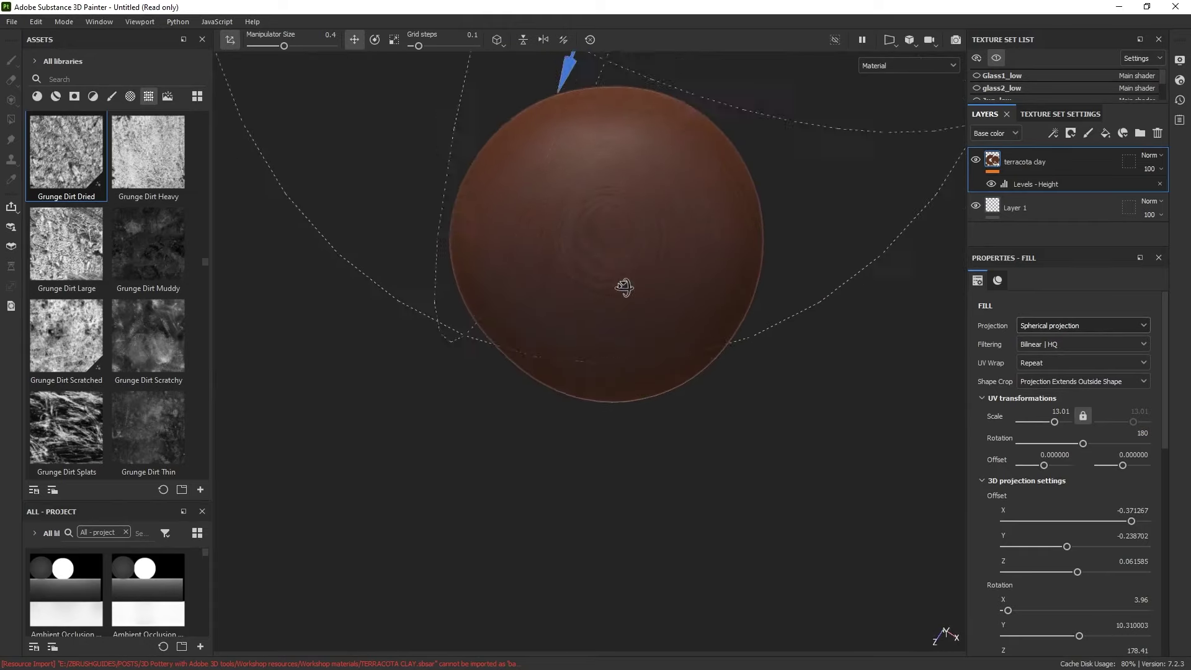
right_click_drag(625, 287, 594, 93, "alt")
left_click_drag(624, 73, 635, 302)
Set the UV scale of the terracota clay's spherical projection to 2.5.
left_click_drag(645, 130, 670, 290, "alt")
right_click_drag(670, 291, 671, 338, "alt")
left_click_drag(672, 338, 659, 311, "alt")
left_click_drag(1054, 422, 1049, 422)
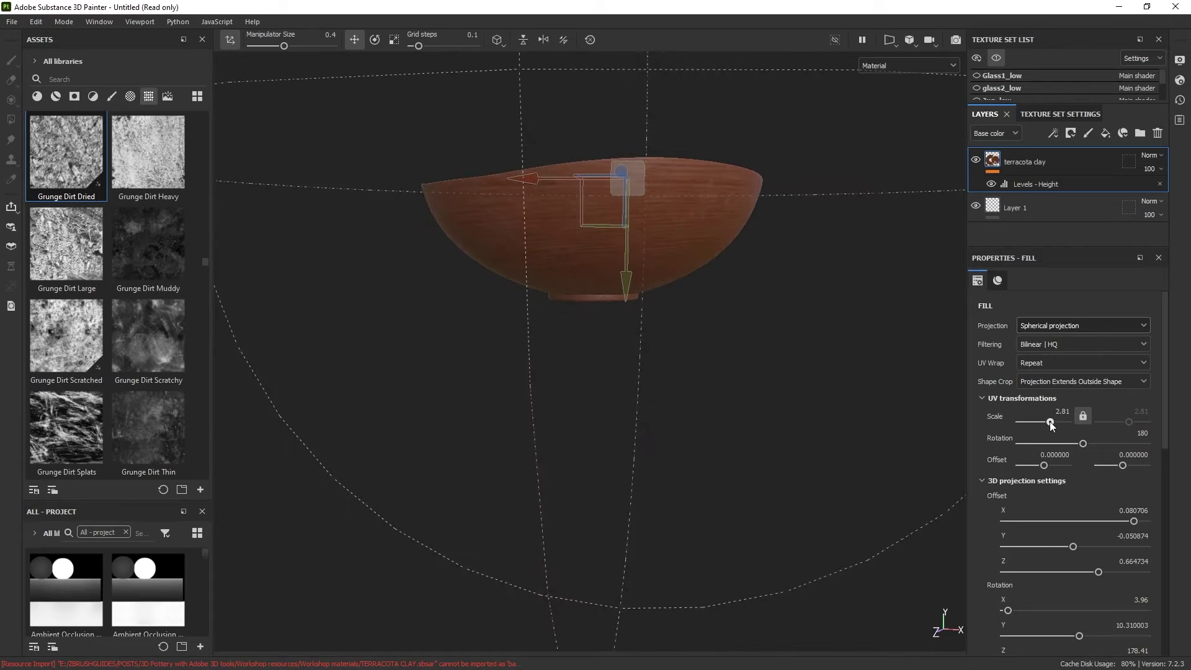
left_click_drag(750, 297, 742, 430, "alt")
double_click(1063, 411)
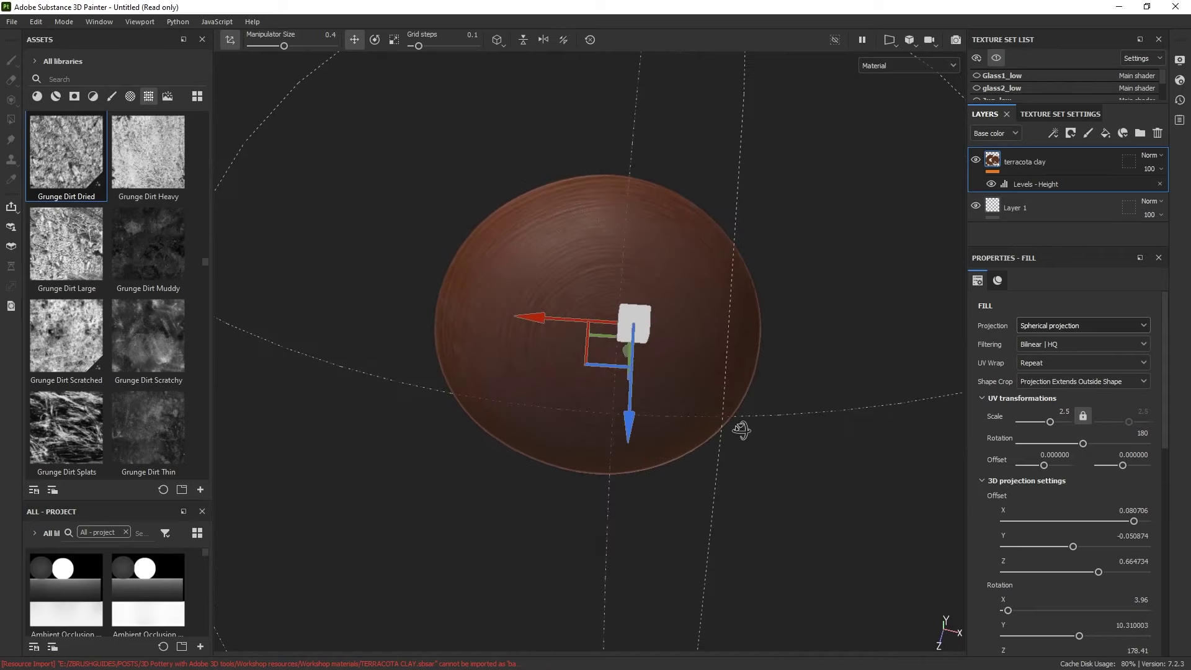
Center the texture rings inside the bowl by moving the spherical projection to about X 0.01, Y -0.06, Z 0.70.
mouse_move(632, 318)
left_mouse_down()
mouse_move(604, 316)
mouse_move(594, 333)
mouse_move(623, 334)
mouse_move(613, 326)
left_mouse_up()
scroll(620, 338, "up", 4)
left_click_drag(688, 434, 545, 288, "alt")
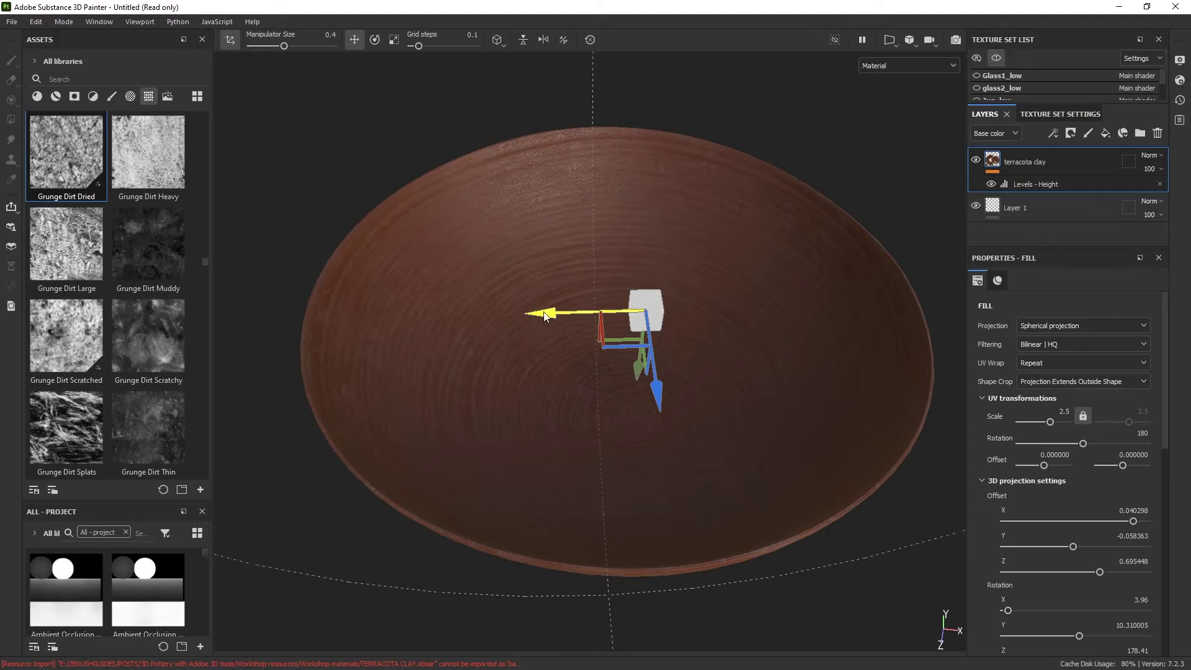
left_click_drag(521, 320, 527, 345)
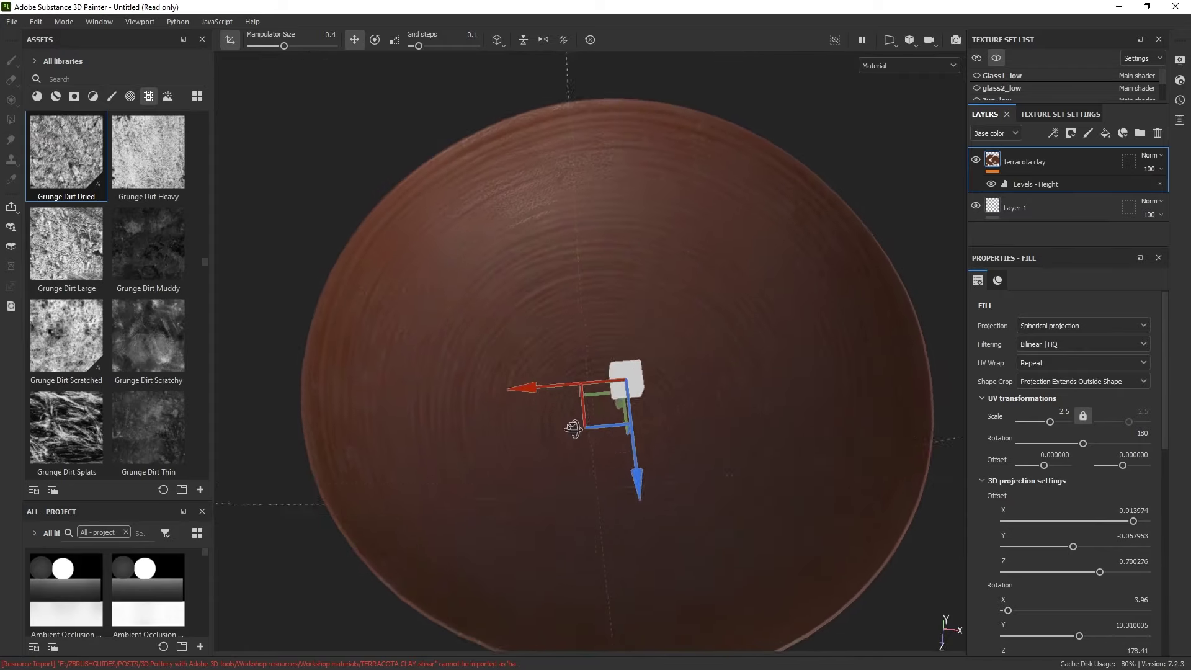
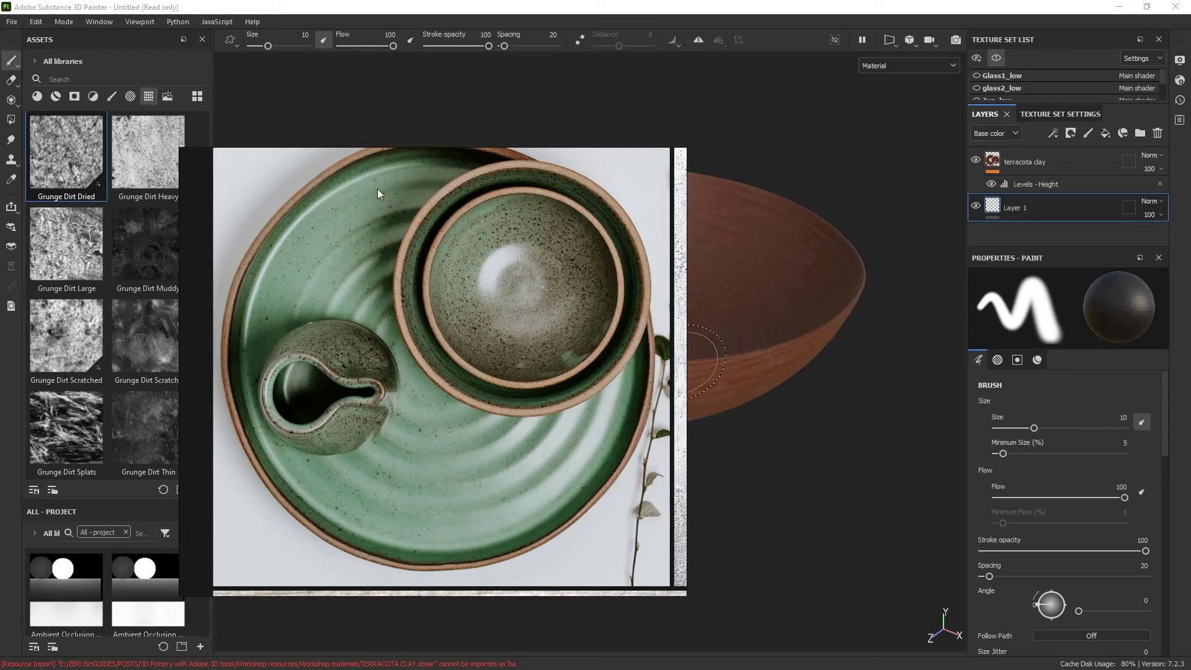
Examine the glazes and rims in the pottery reference images and move the reference window out of the way.
scroll(440, 345, "down", 3)
middle_click_drag(508, 425, 415, 324)
middle_click_drag(573, 288, 449, 334)
scroll(484, 283, "up", 3)
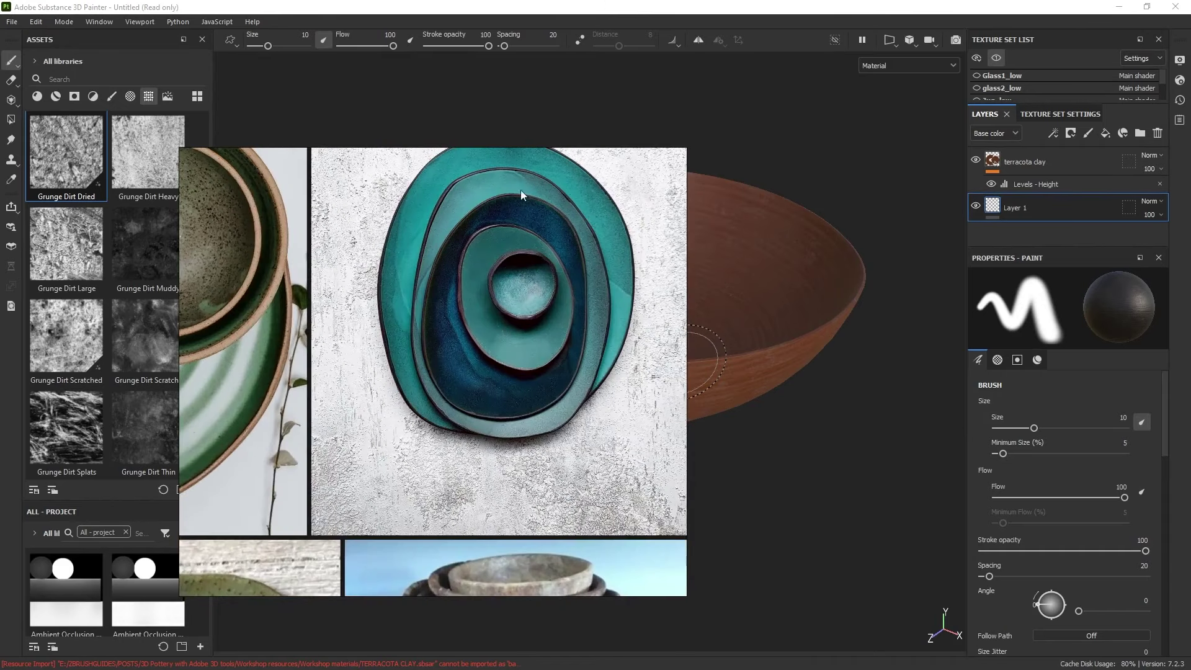
scroll(523, 290, "down", 3)
scroll(496, 371, "up", 1)
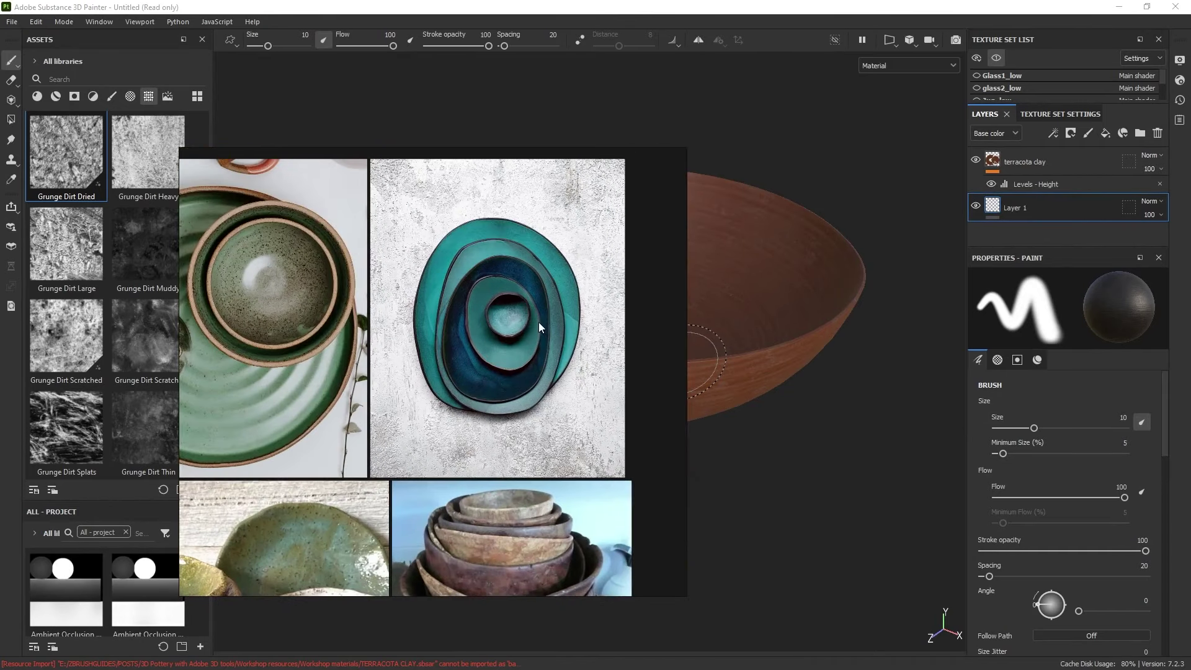
right_click_drag(624, 336, 0, 255)
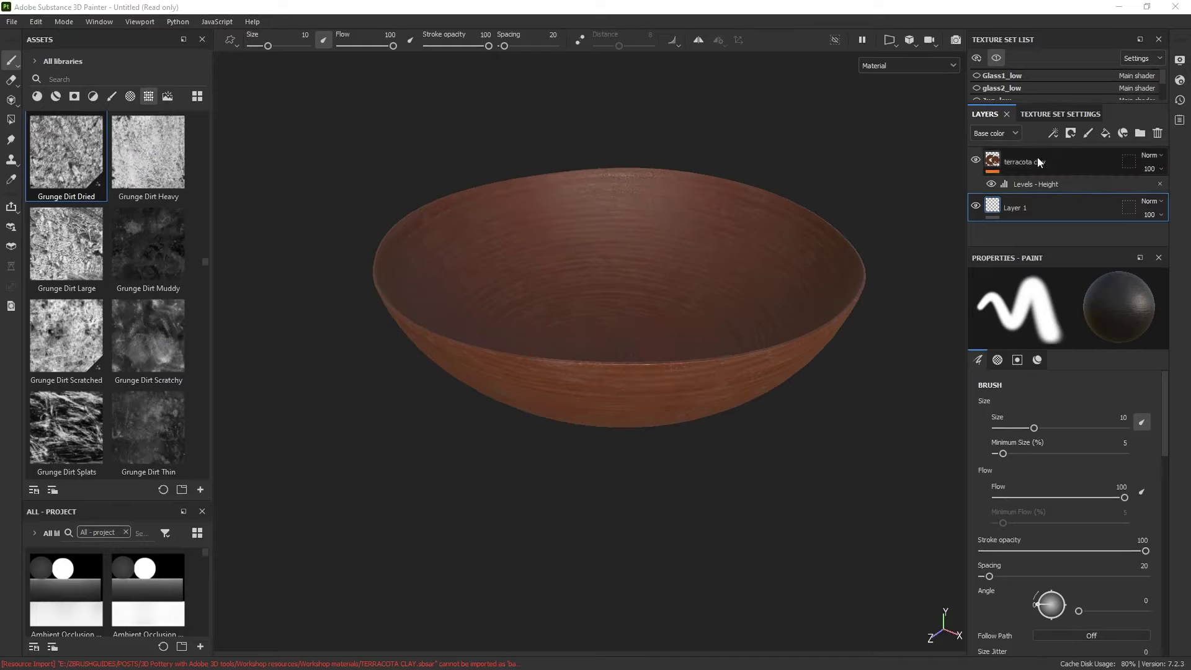
Search the materials for "cera" and add CERAMIC ROUGH ORGANE to the bowl as a fill layer above terracota clay.
left_click(38, 96)
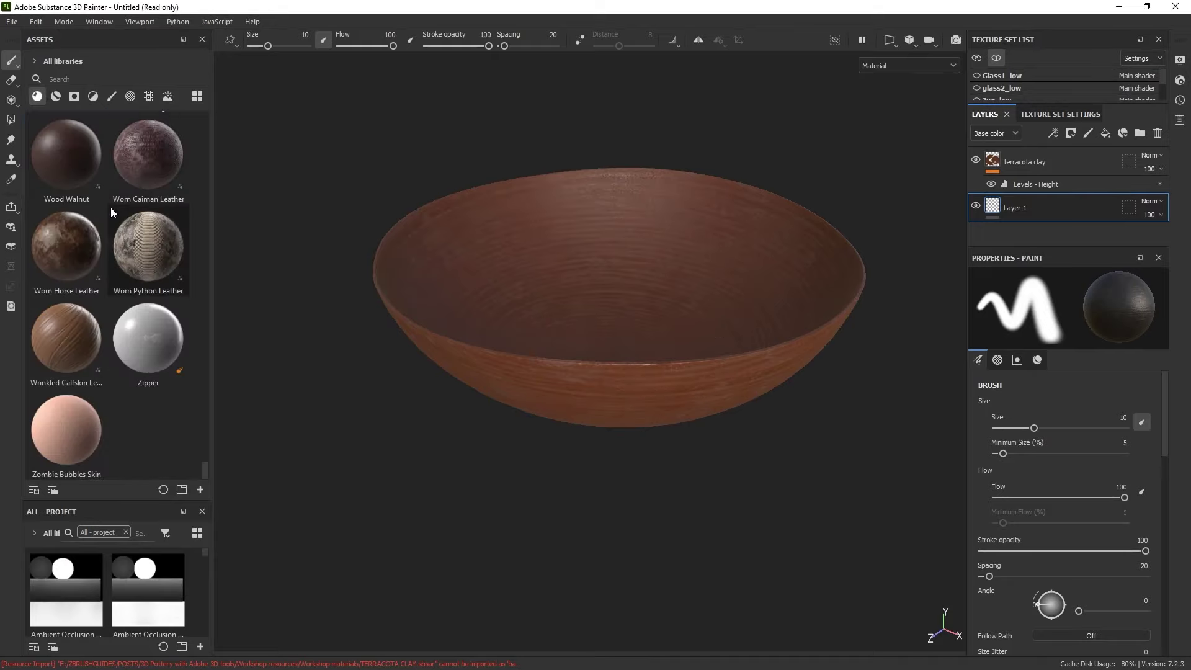
left_click(90, 76)
type("cera")
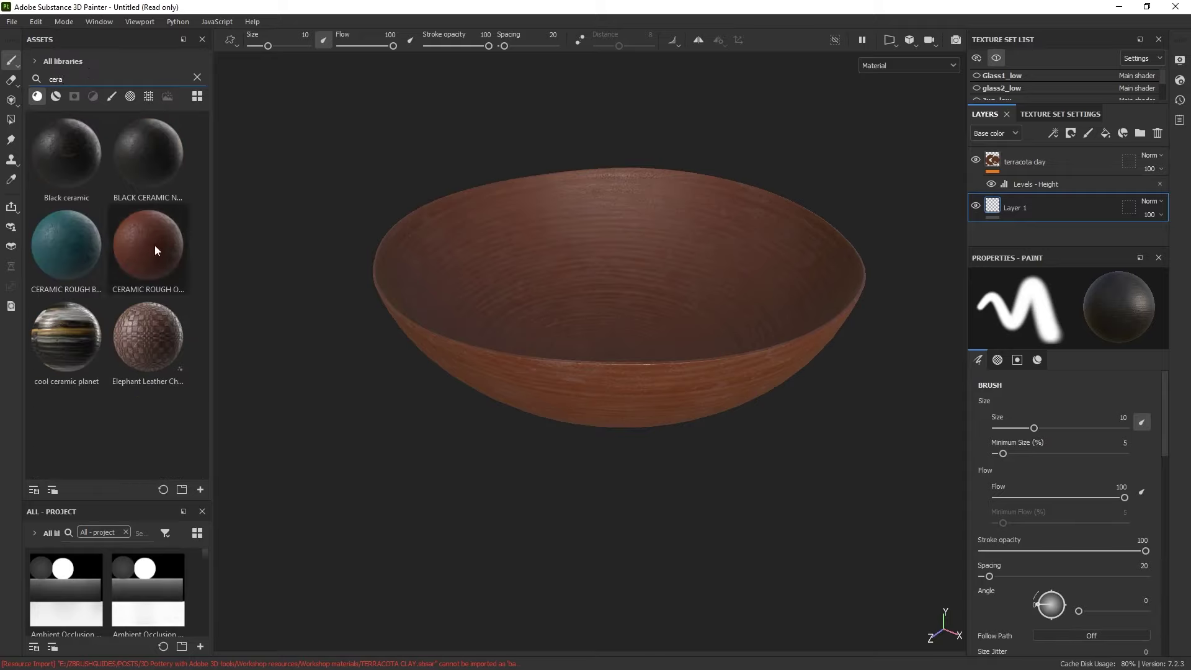
left_click_drag(155, 244, 767, 229)
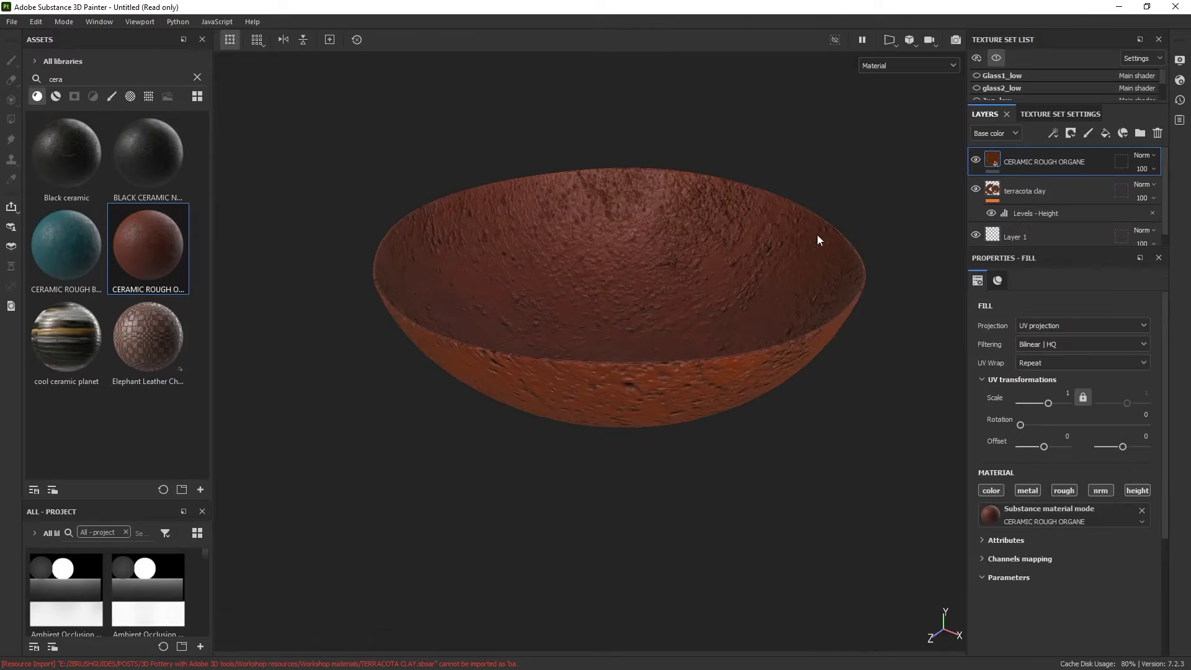
Set the height channel opacity of the CERAMIC ROUGH ORGANE layer to 8.
left_click(1000, 133)
left_click(986, 199)
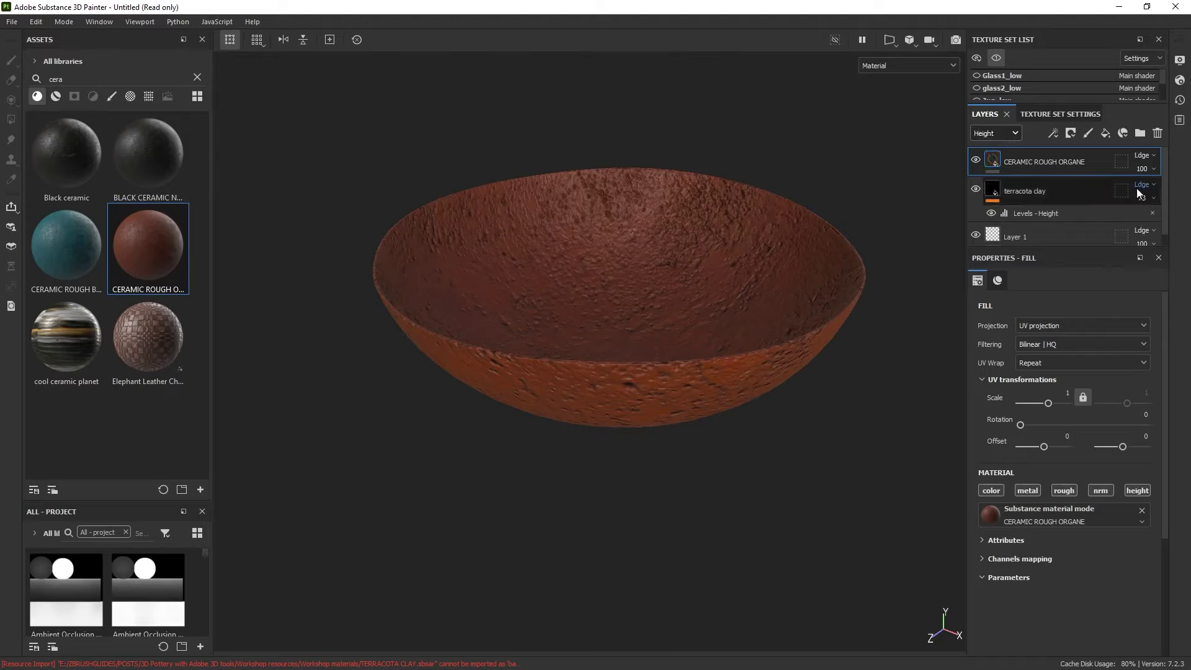
left_click_drag(1135, 193, 1135, 186)
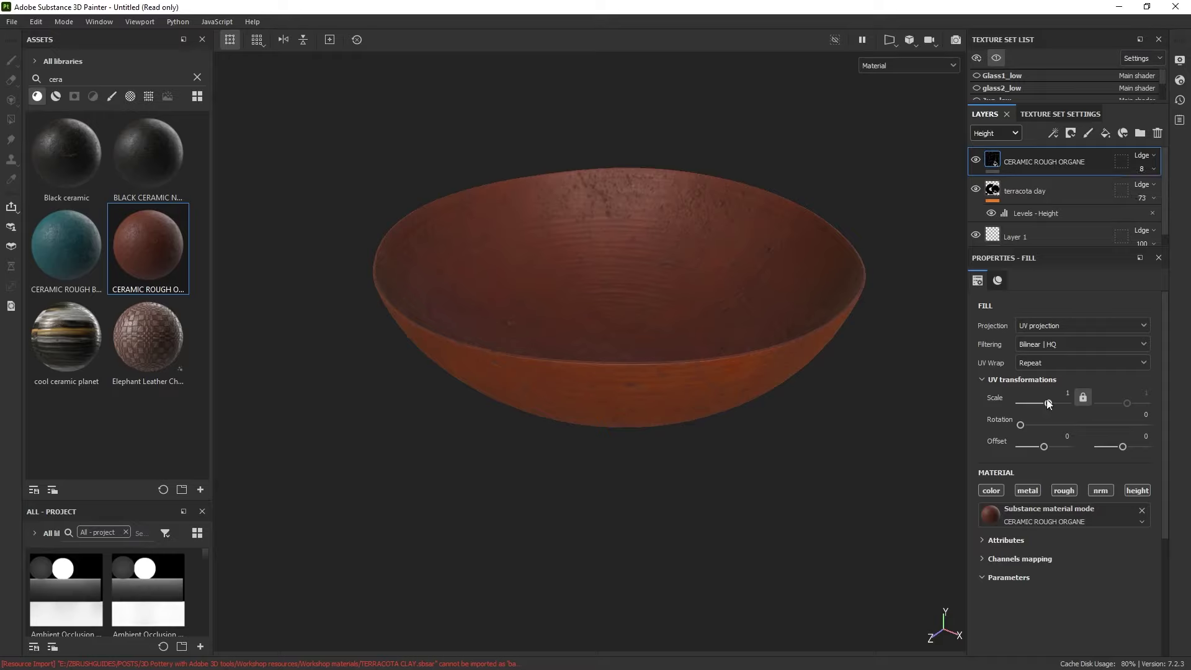
Set the UV scale of the CERAMIC ROUGH ORGANE fill to 3.69 and check the surface around the bowl.
left_click_drag(1048, 404, 1050, 403)
left_click_drag(783, 360, 776, 269, "alt")
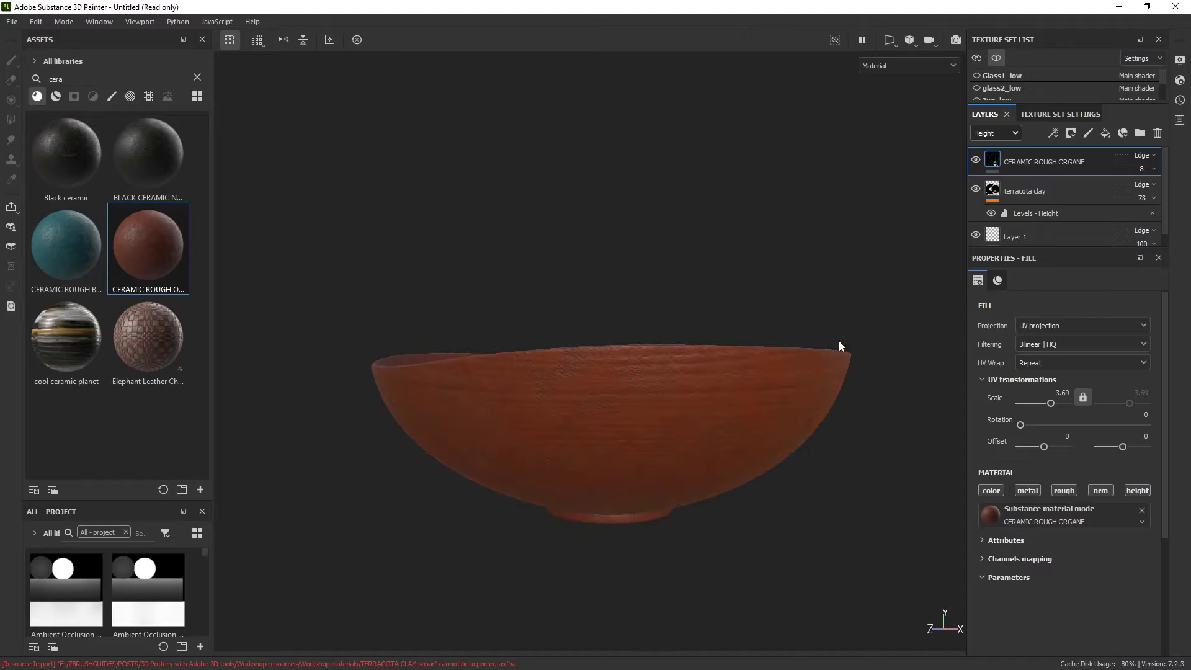
left_click_drag(711, 395, 707, 356, "alt")
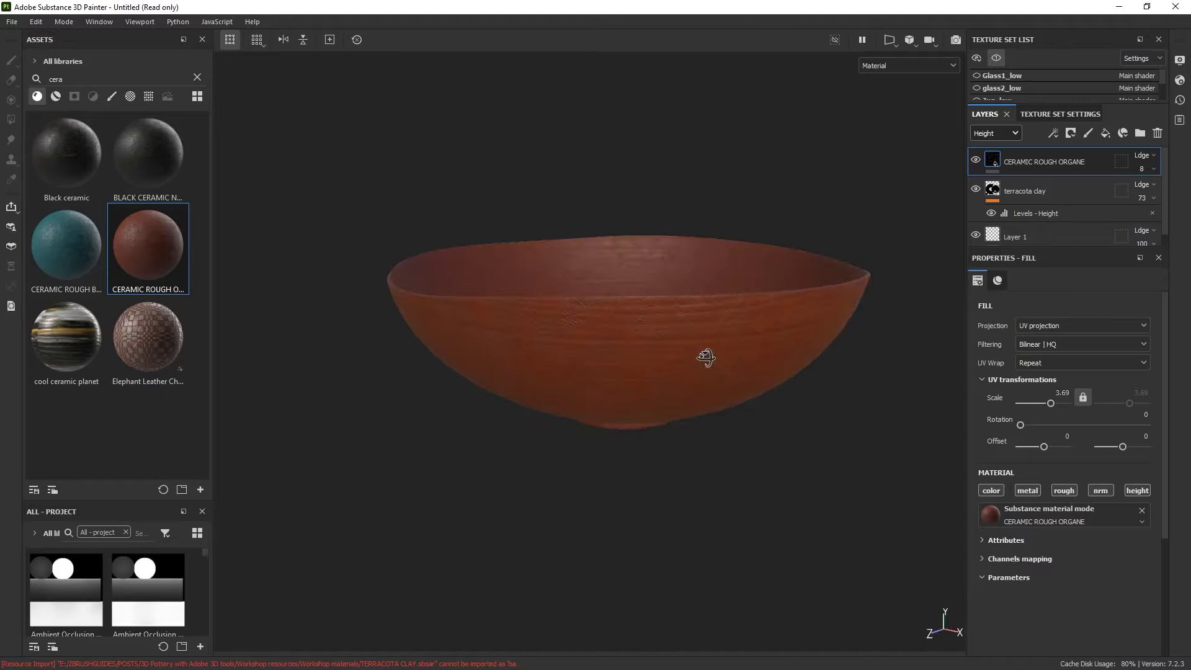
right_click_drag(707, 356, 746, 474, "alt")
right_click_drag(773, 298, 843, 321, "shift")
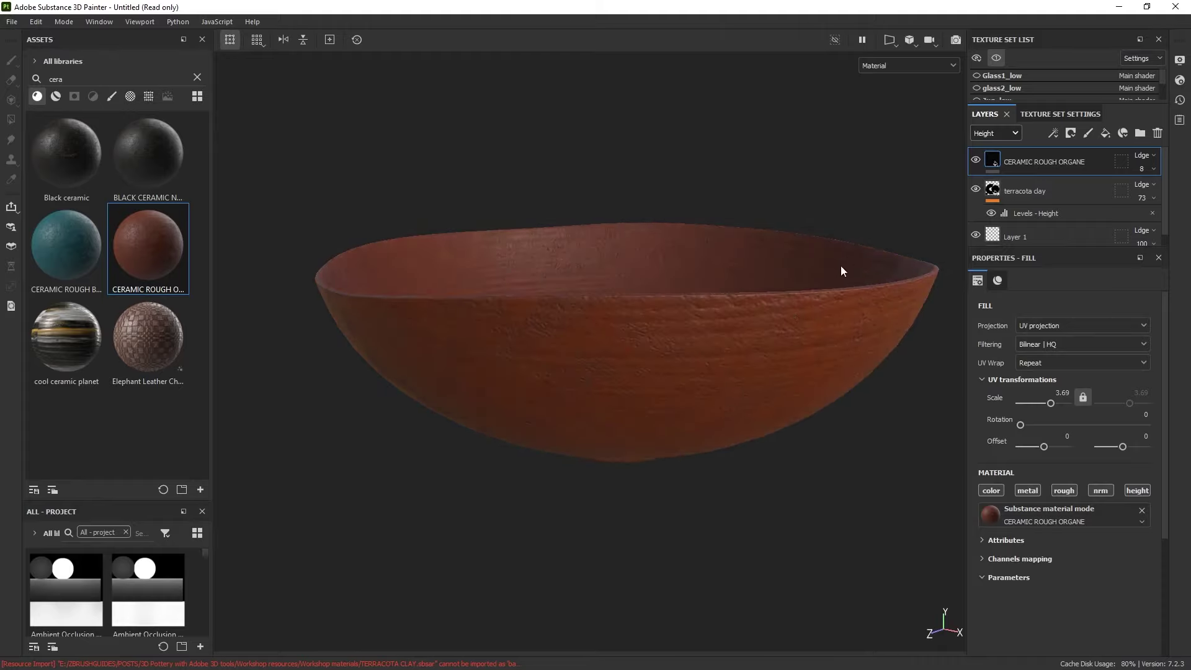
left_click_drag(839, 268, 791, 335, "alt")
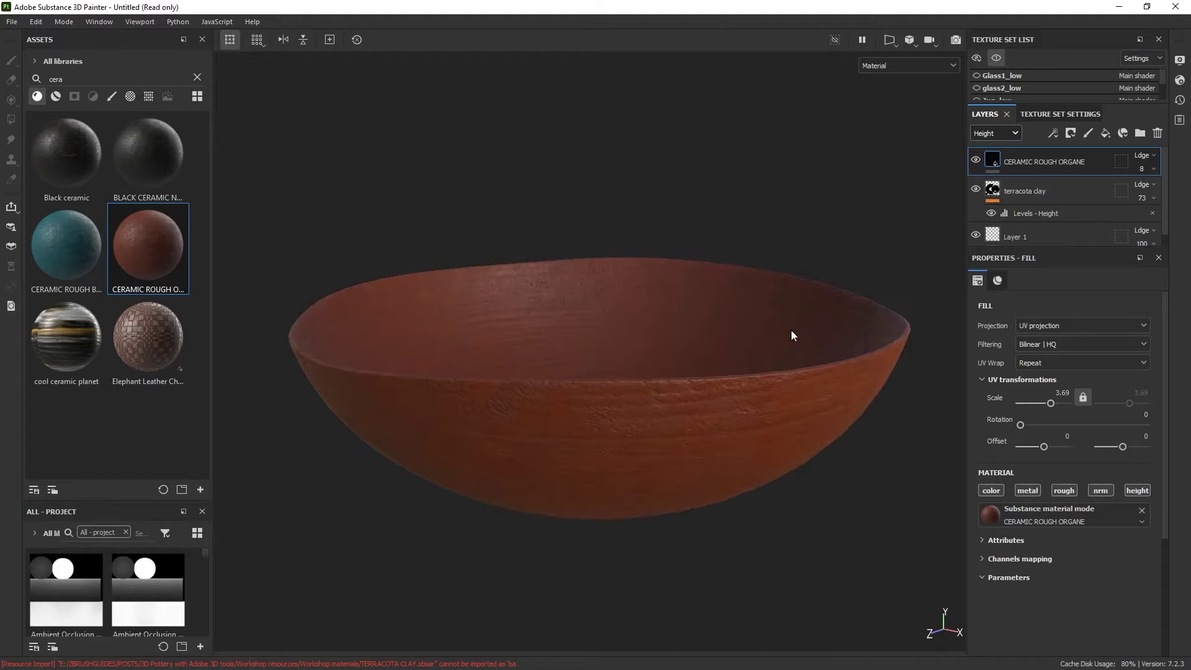
Return the layer stack to the Base color channel and compare the bowl with CERAMIC ROUGH ORGANE hidden and shown.
left_click(996, 133)
left_click(992, 149)
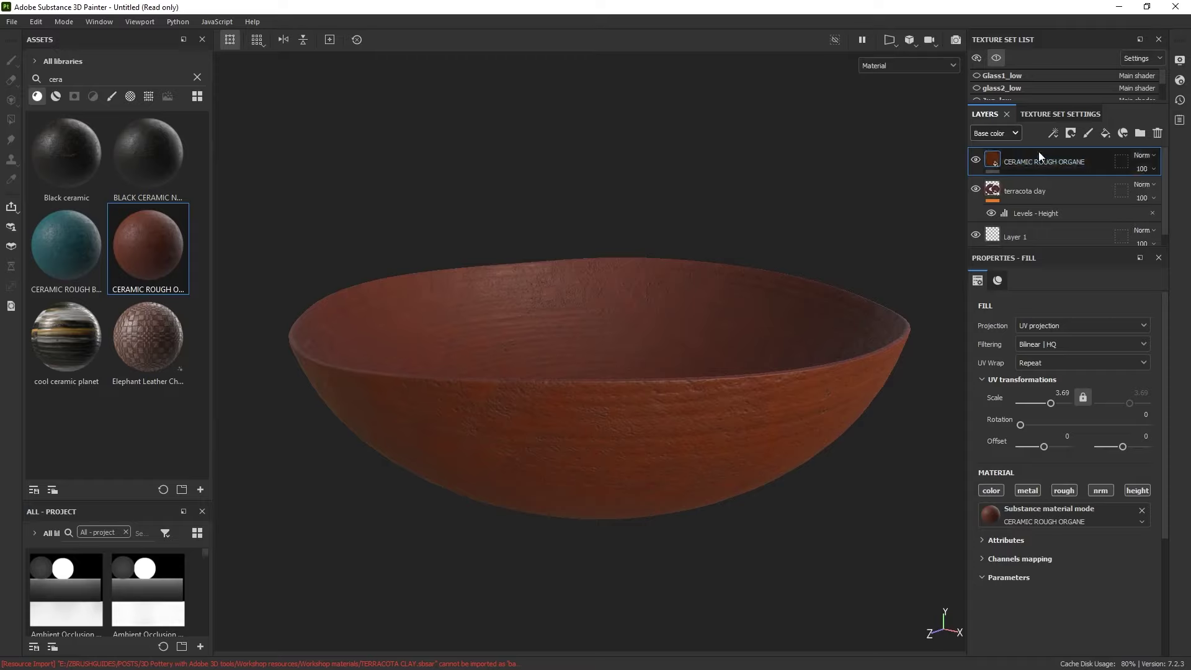
left_click(976, 160)
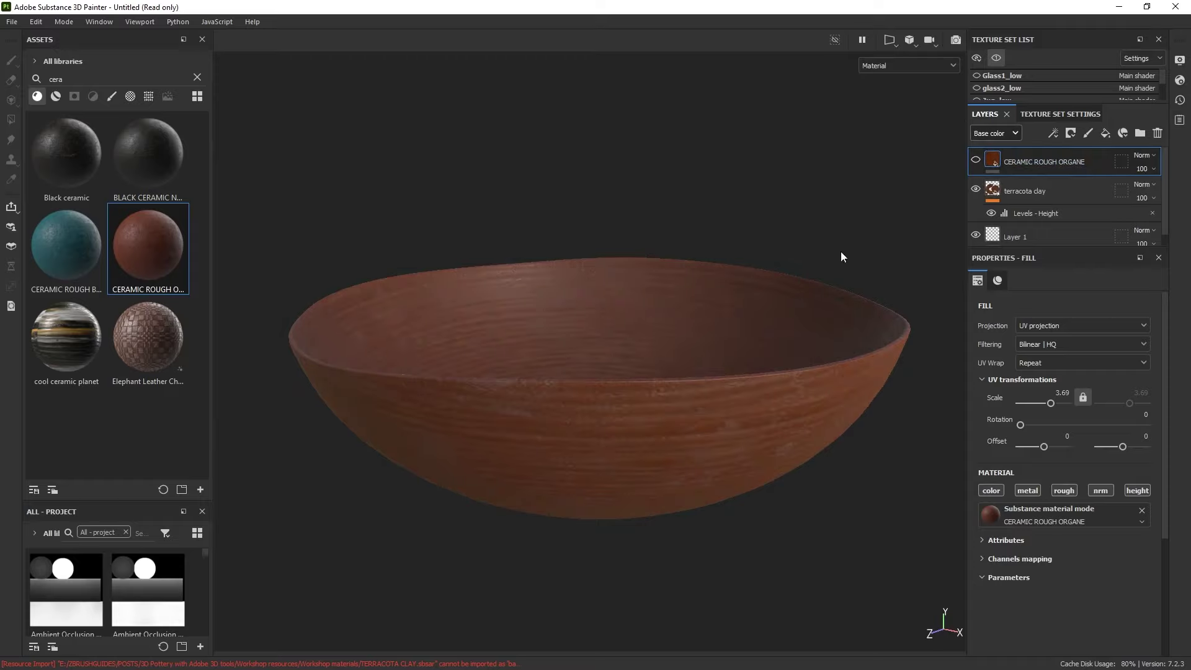
left_click(976, 160)
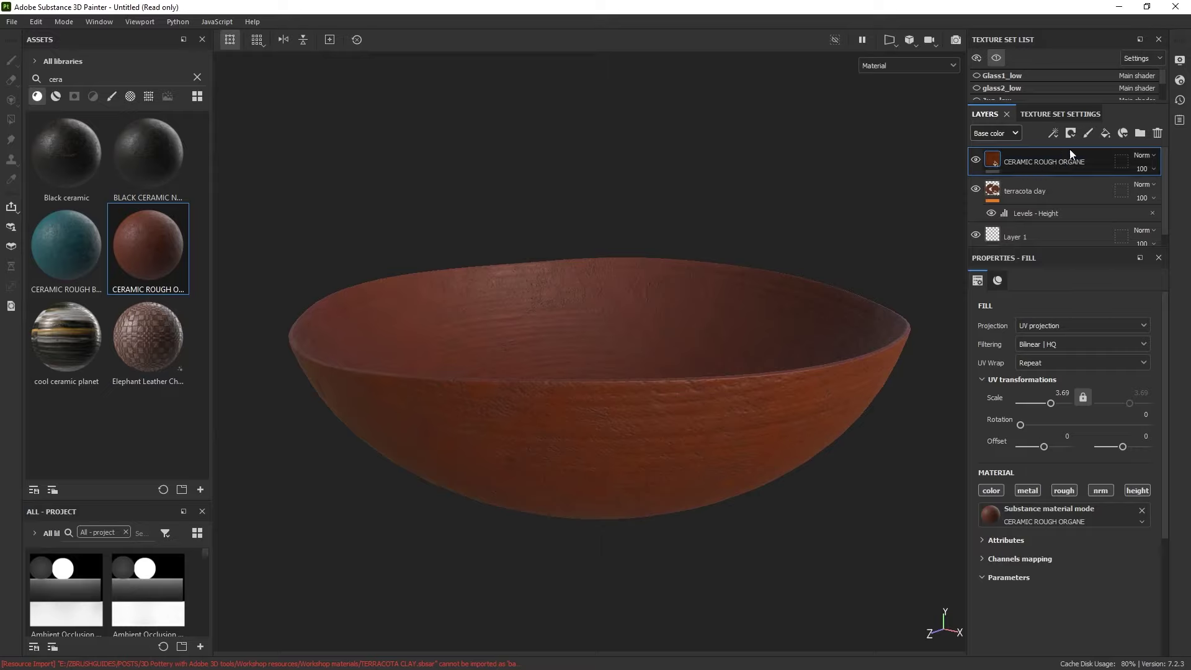
Add a fill effect to the CERAMIC ROUGH ORGANE layer and set its base color blending mode to Color.
left_click(1052, 133)
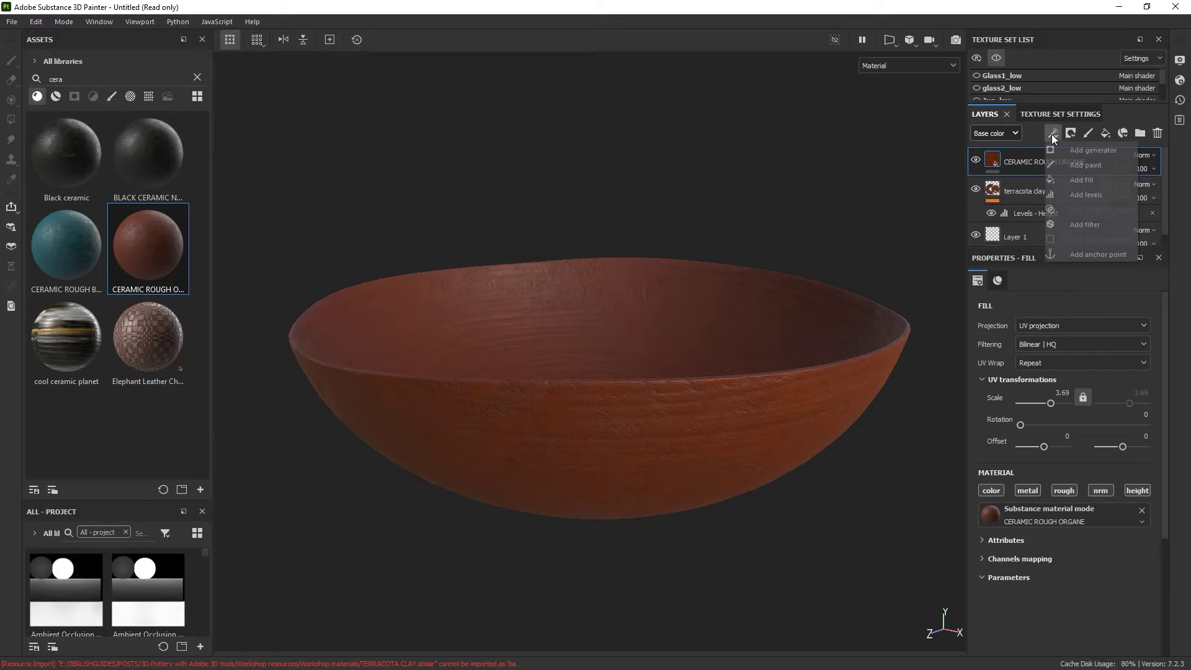
left_click(1077, 180)
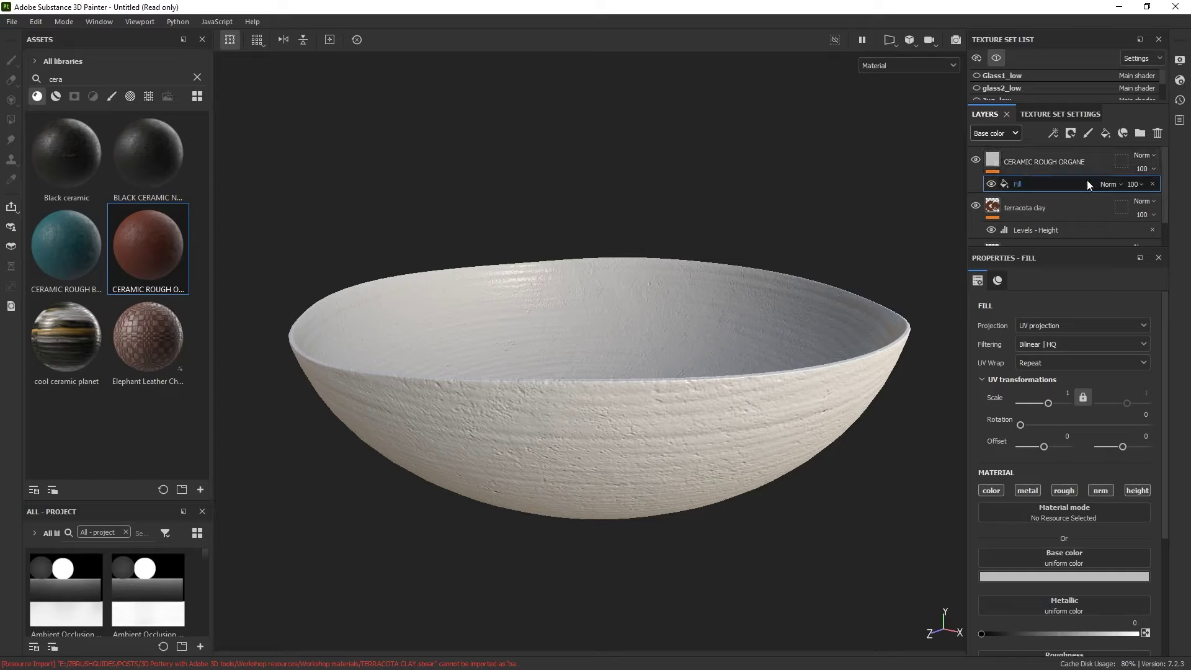
left_click(1107, 184)
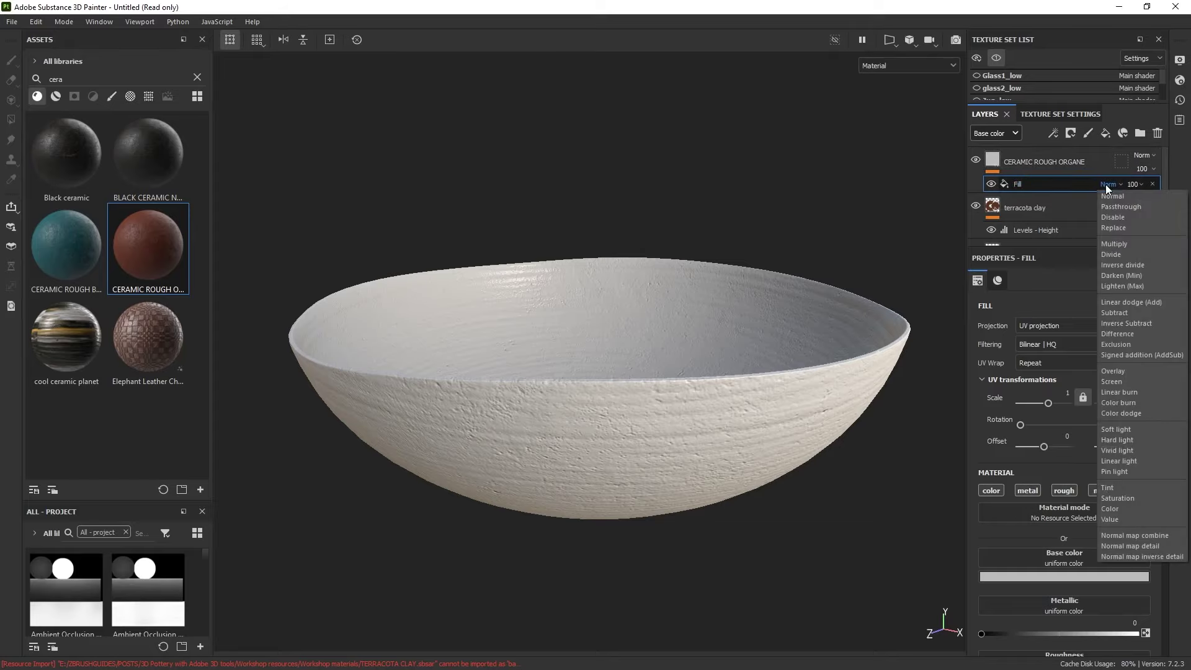
left_click(1123, 509)
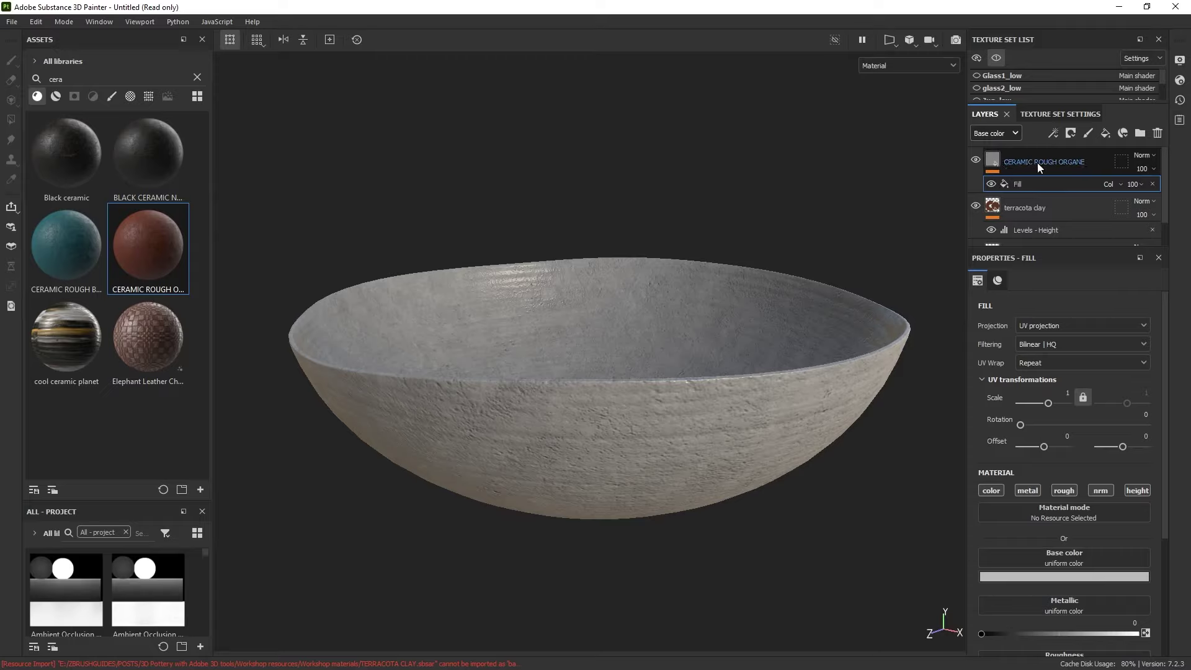
Set the fill effect's base color to a pale mint green and compare the bowl with CERAMIC ROUGH ORGANE hidden and shown.
left_click(1078, 576)
left_click_drag(1067, 508, 1126, 482)
left_click_drag(1053, 466, 1032, 451)
left_click_drag(1124, 483, 1125, 500)
left_click_drag(1031, 451, 1025, 453)
left_click(745, 467)
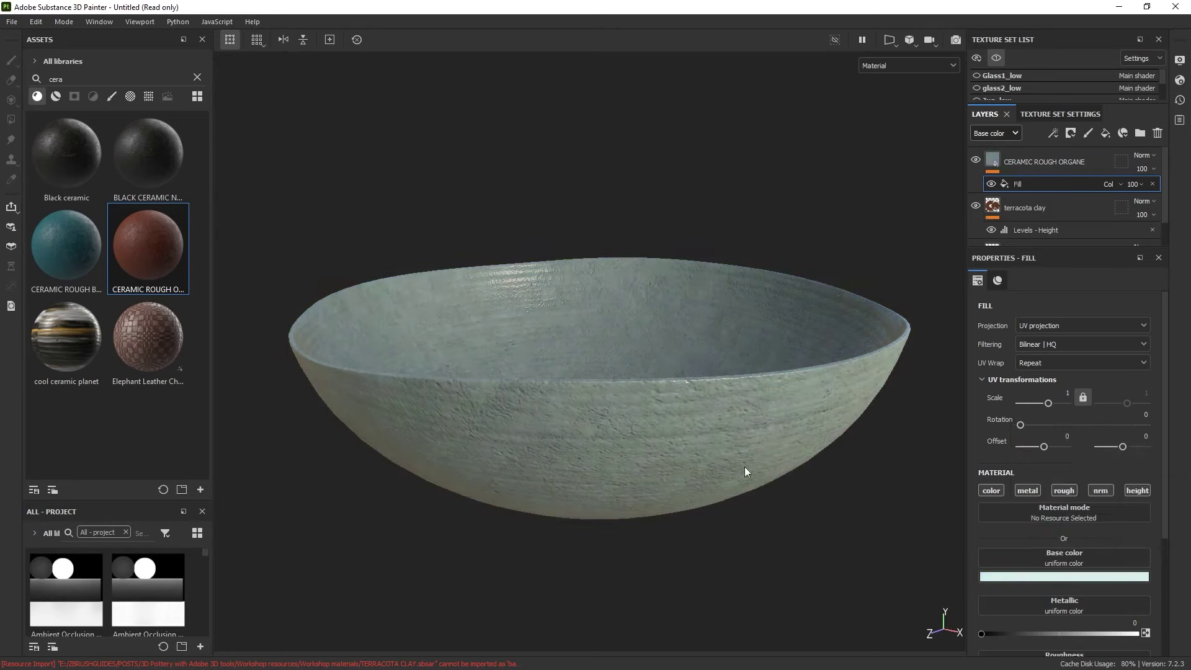
left_click_drag(745, 467, 713, 425, "alt")
left_click(976, 160)
left_click(976, 159)
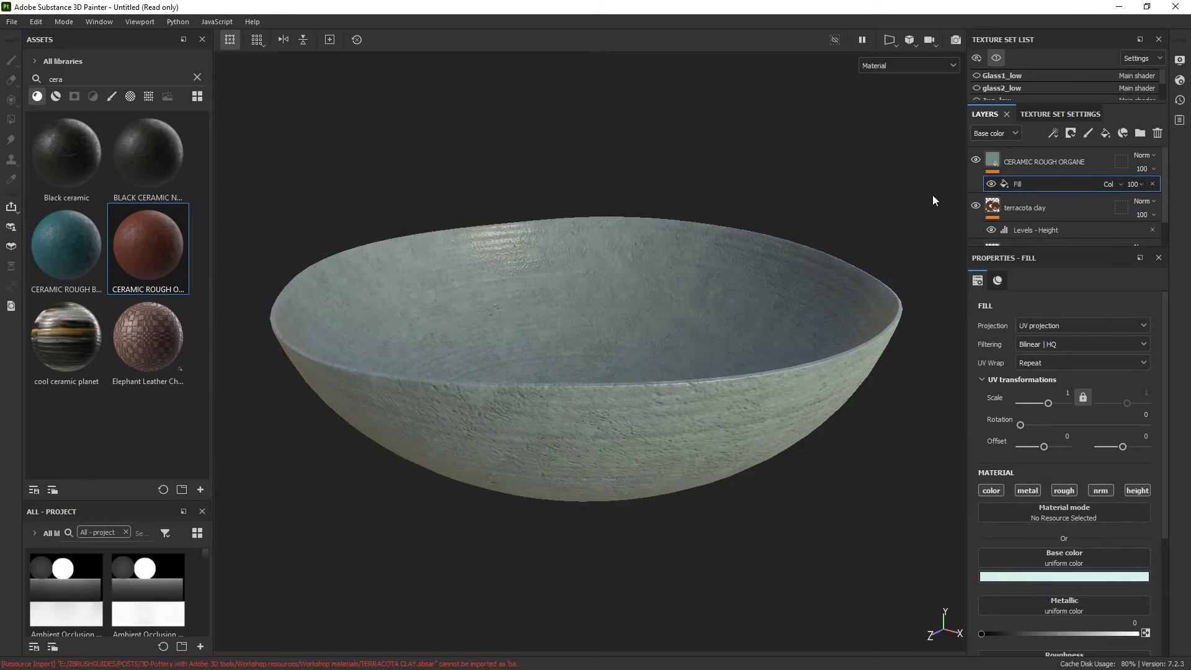
middle_click_drag(835, 308, 805, 297, "alt")
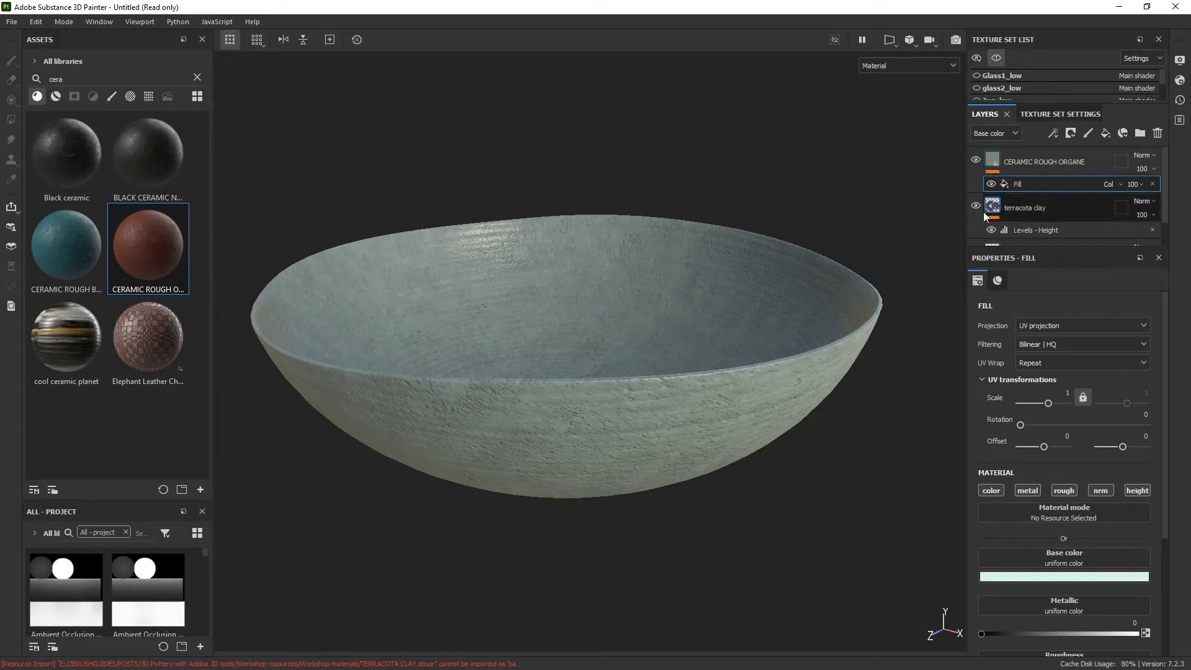
Add a black mask to the CERAMIC ROUGH ORGANE layer and give it a Metal Edge Wear generator.
left_click(1027, 160)
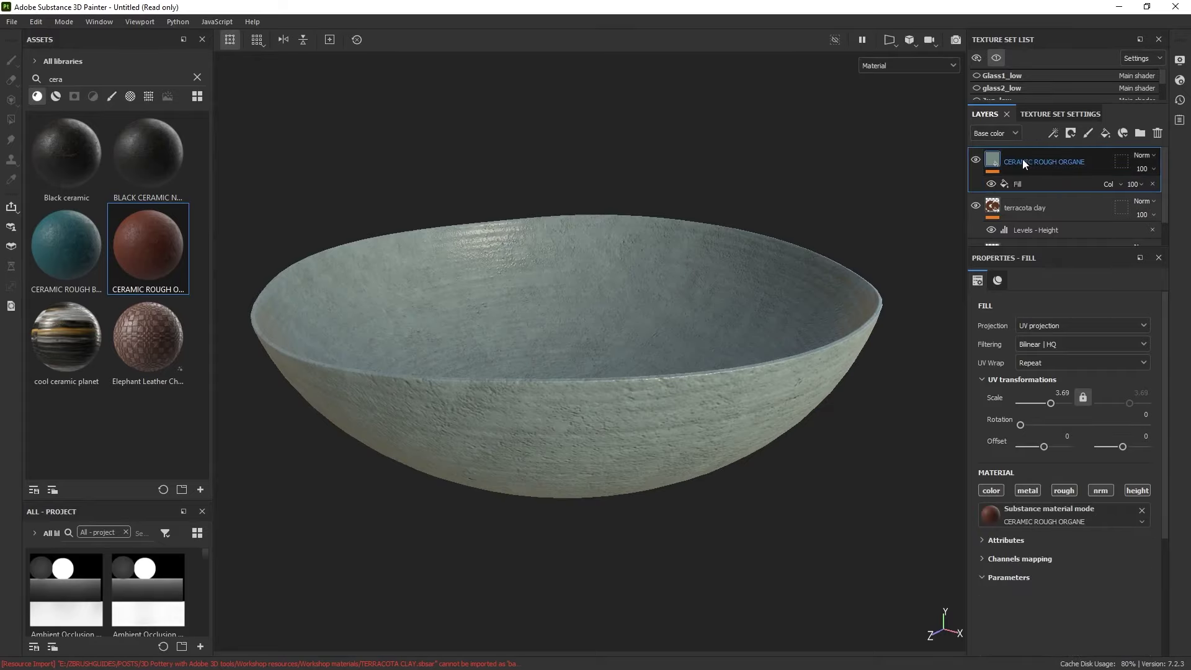
left_click(1072, 133)
left_click(1115, 165)
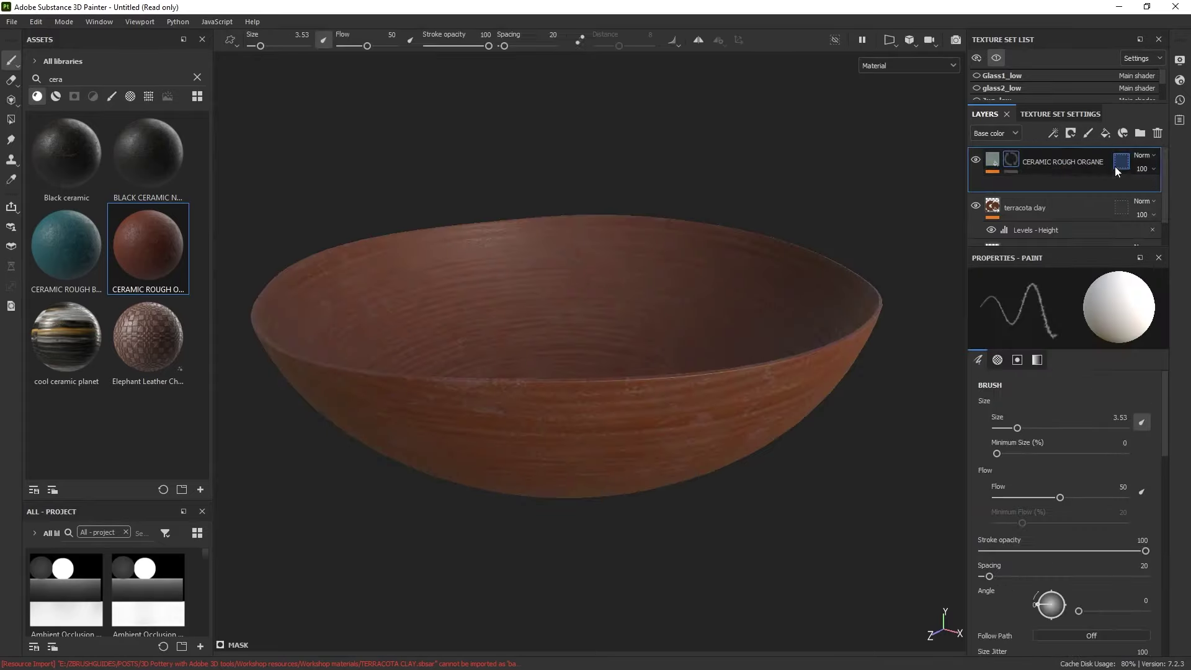
left_click(1055, 129)
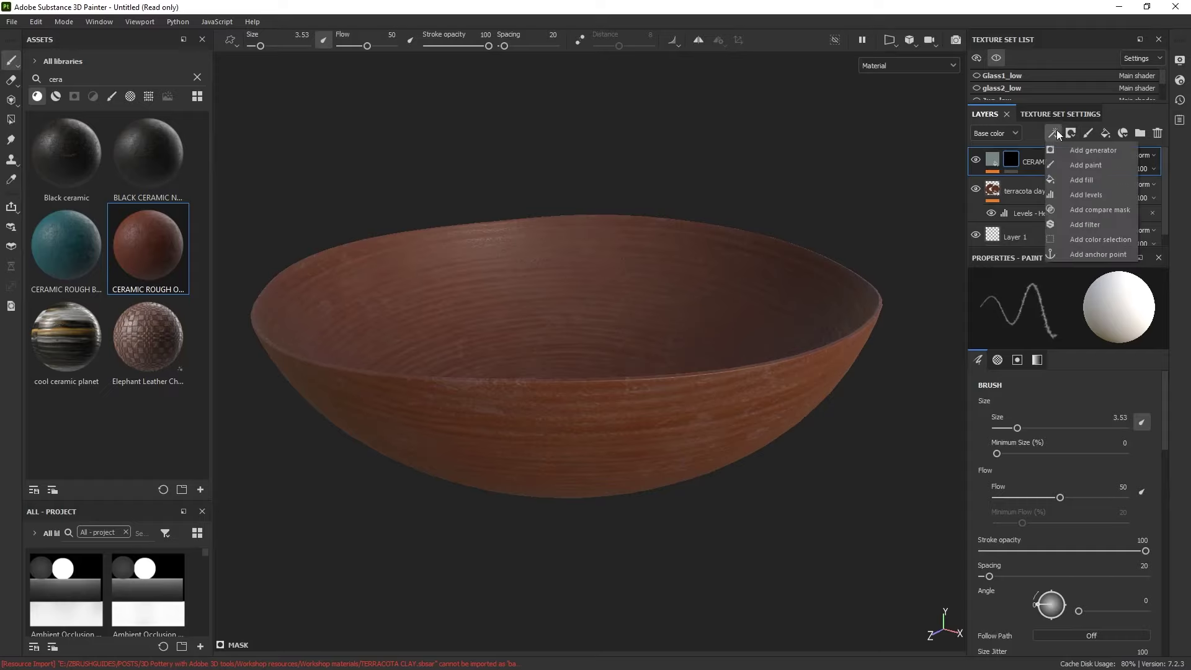
left_click(1092, 153)
left_click(1055, 308)
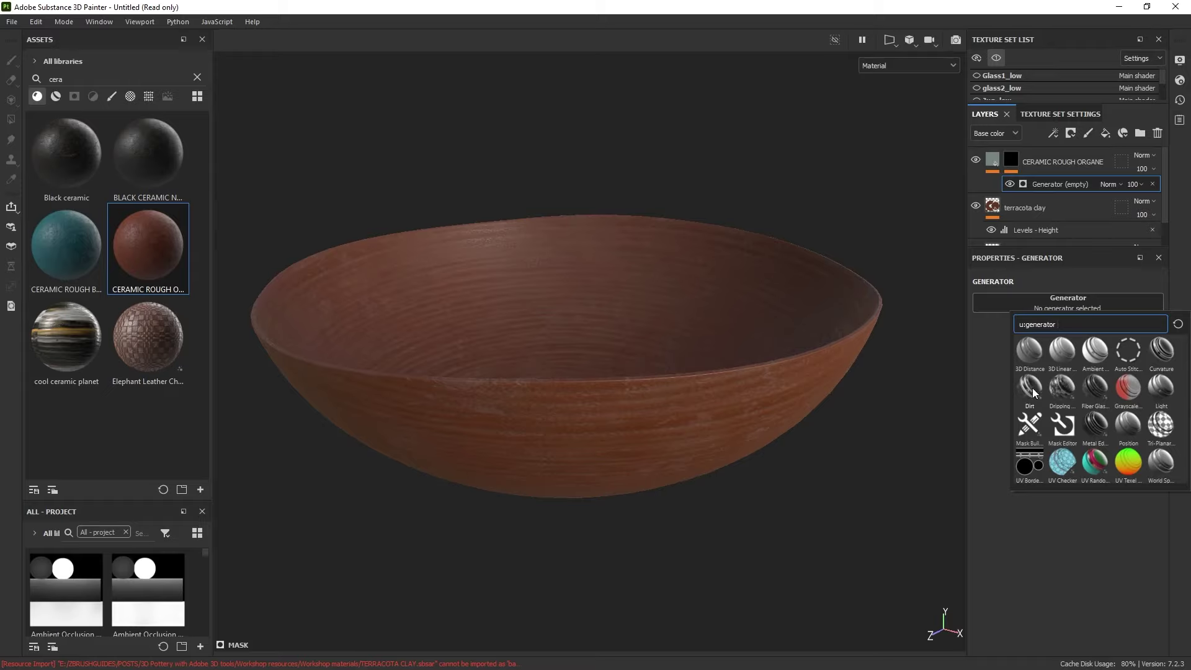
left_click(1096, 426)
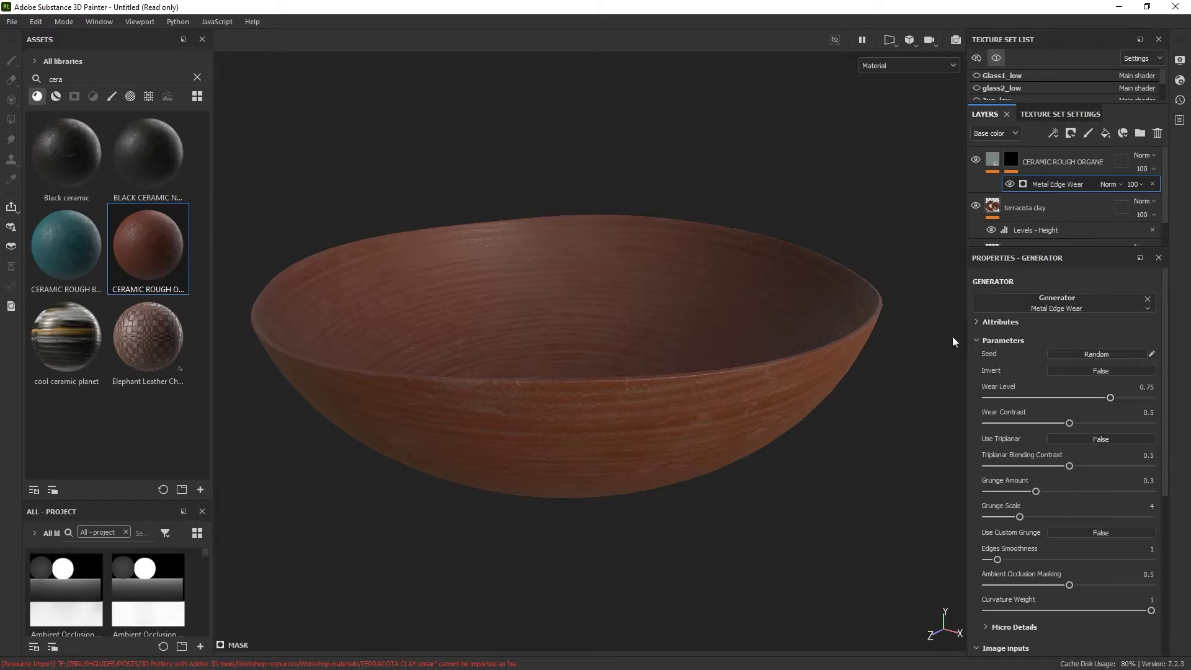
Set the Metal Edge Wear generator's wear level to 0.71, wear contrast to 0.81, grunge amount to 0.31 and grunge scale to 5.
left_click_drag(746, 292, 781, 377, "alt")
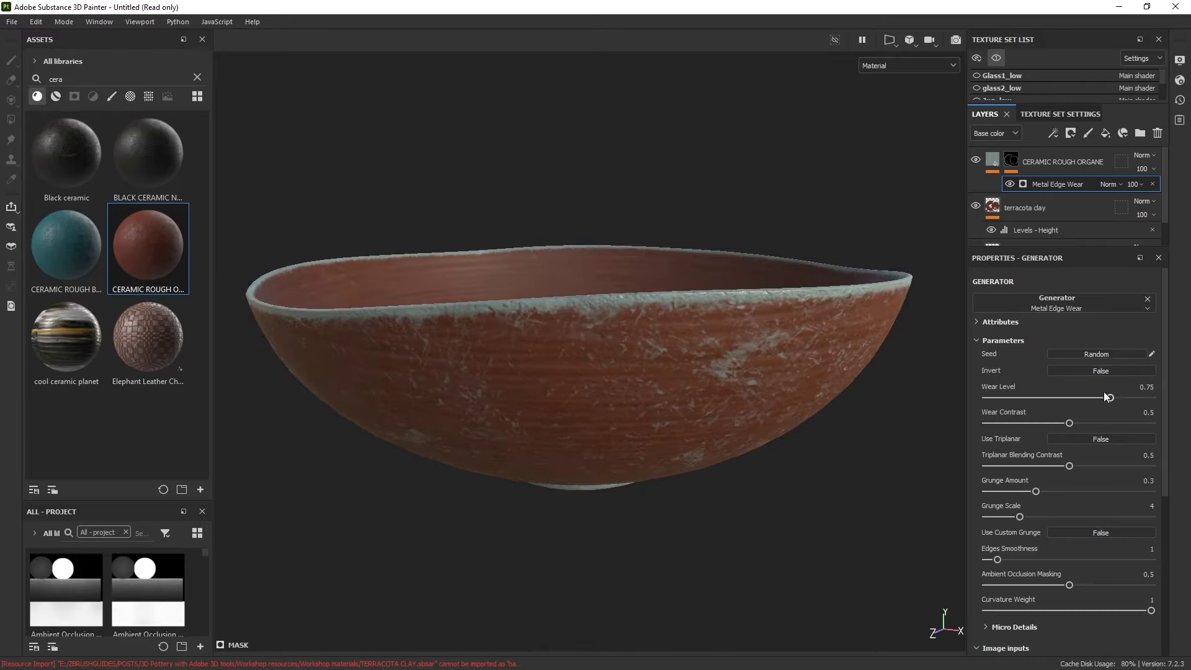
left_click_drag(1103, 399, 1119, 422)
left_click_drag(751, 367, 744, 382, "alt")
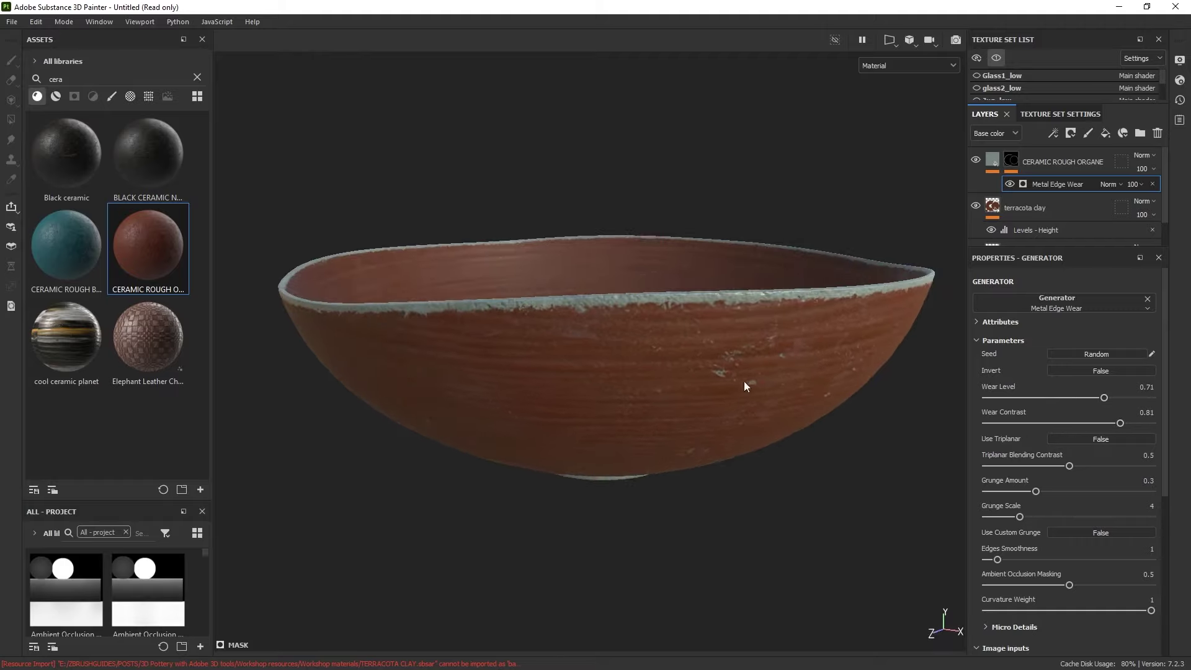
left_click_drag(831, 352, 720, 329, "alt")
left_click_drag(1035, 491, 1025, 491)
left_click(1029, 516)
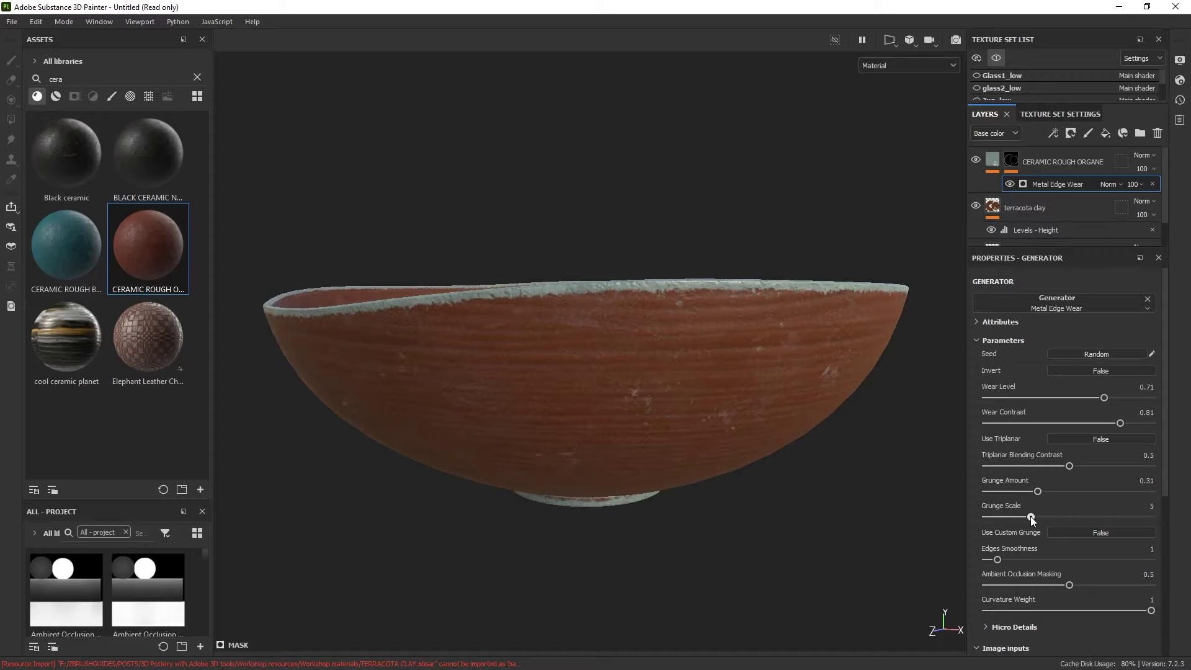
Refine the edge wear with edges smoothness 5.62, grunge amount 0.23, wear contrast 0.8 and wear level 0.72.
left_click_drag(997, 560, 1030, 559)
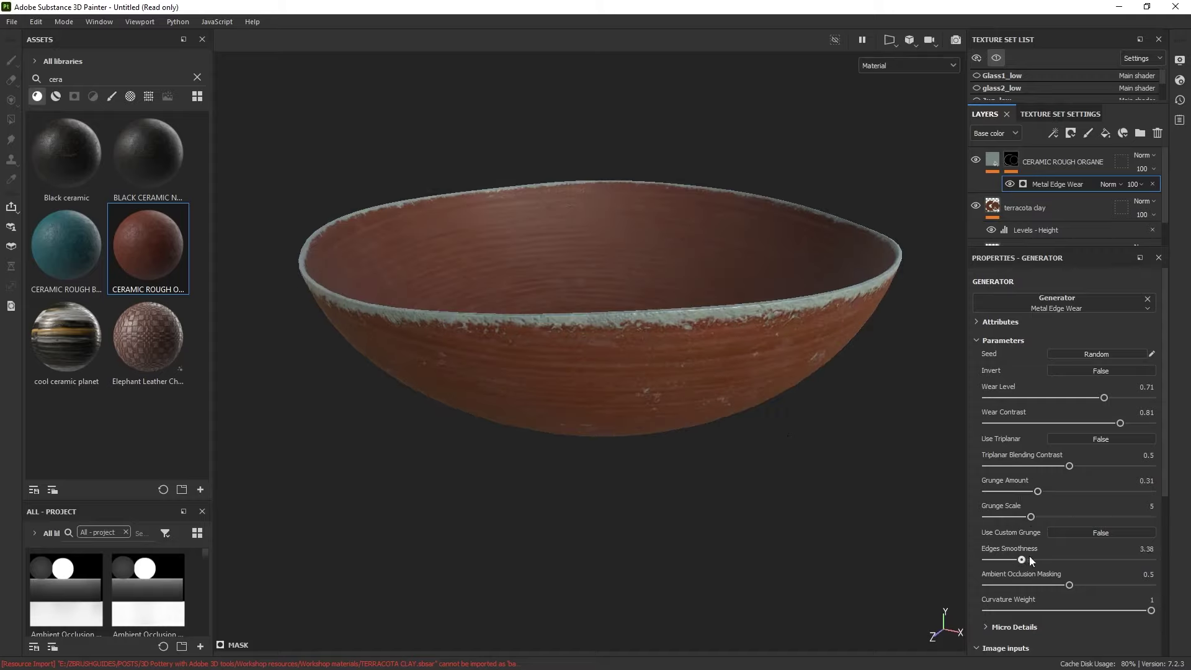
left_click_drag(1029, 557, 1044, 559)
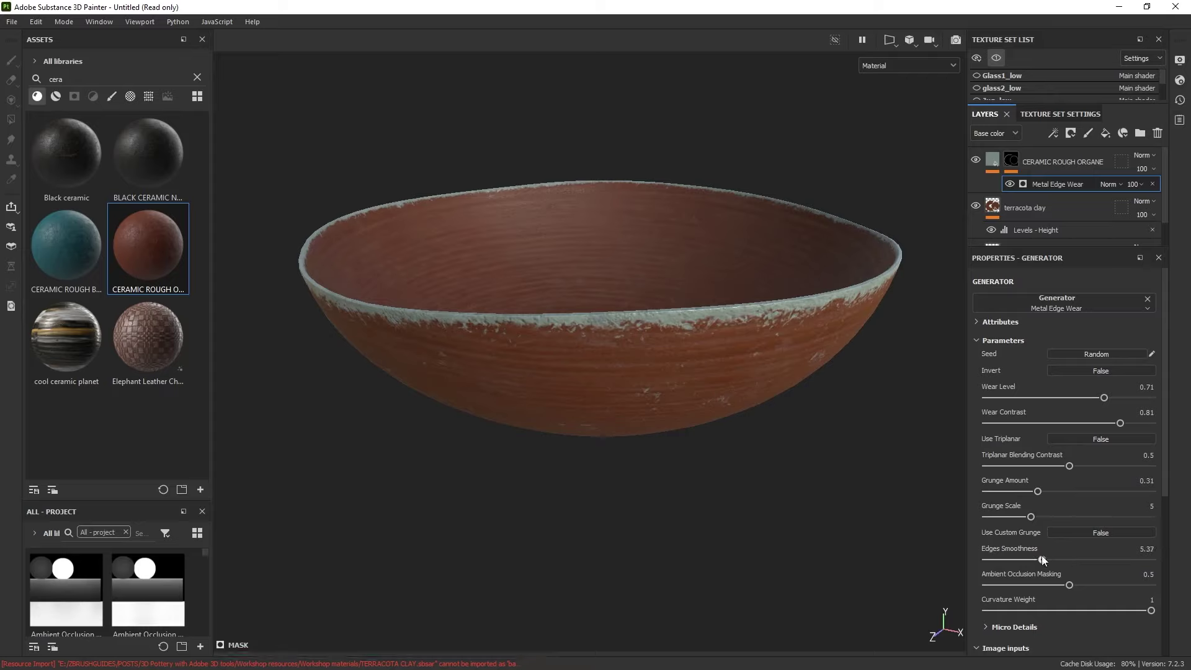
left_click_drag(1037, 491, 1018, 493)
left_click_drag(1120, 423, 1107, 395)
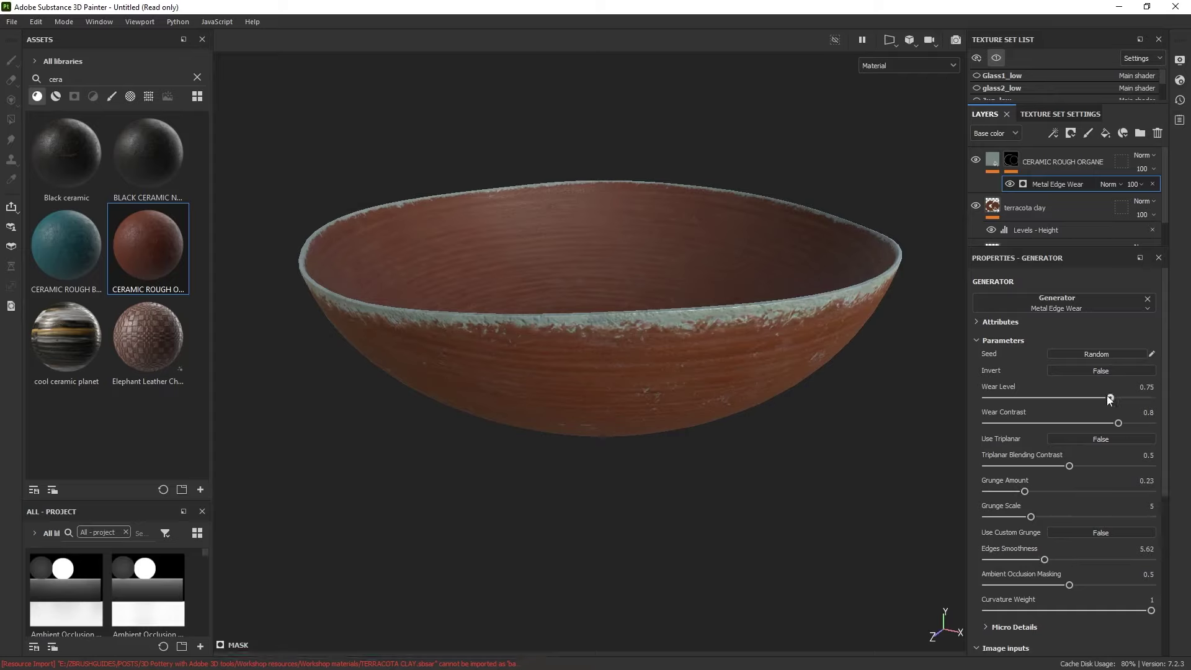
left_click_drag(768, 323, 780, 366, "alt")
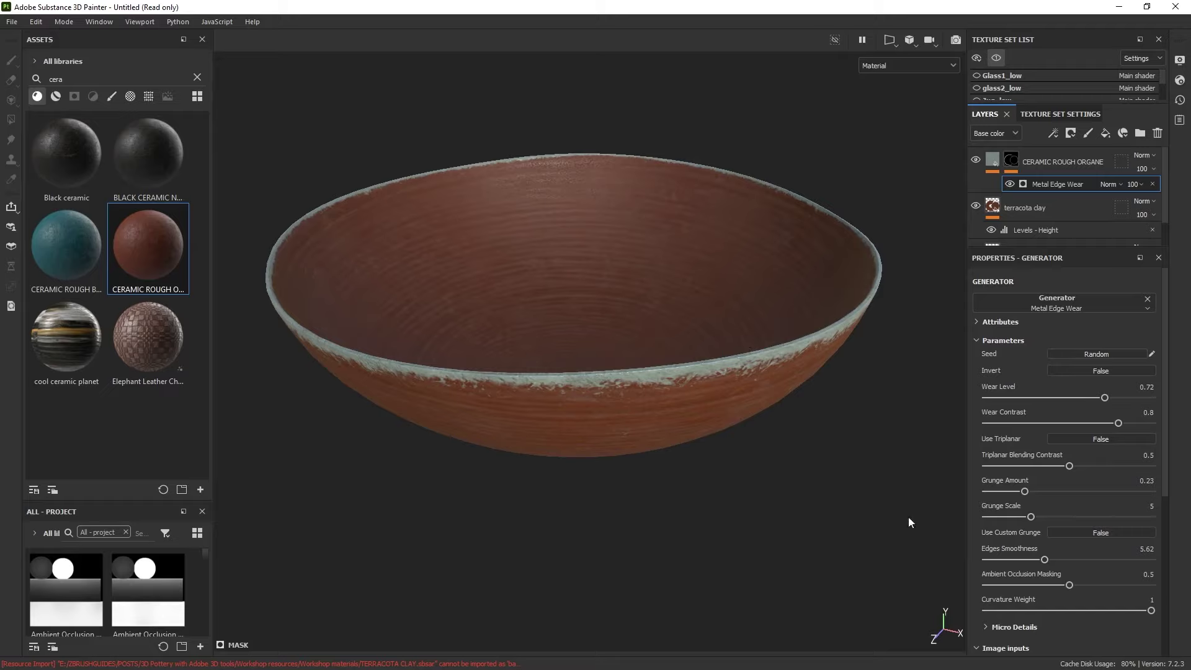
Examine the worn mint edge along the bowl's rim up close from several angles.
scroll(1025, 620, "down", 2)
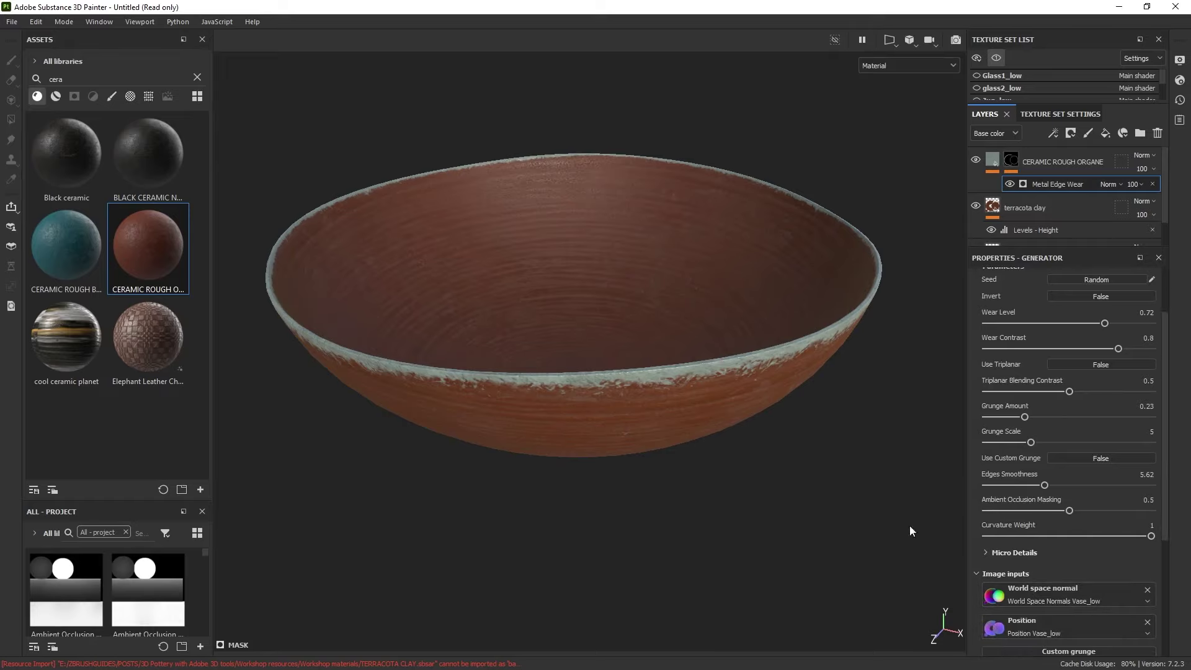
left_click_drag(639, 380, 697, 368, "alt")
right_click_drag(697, 367, 842, 556, "alt")
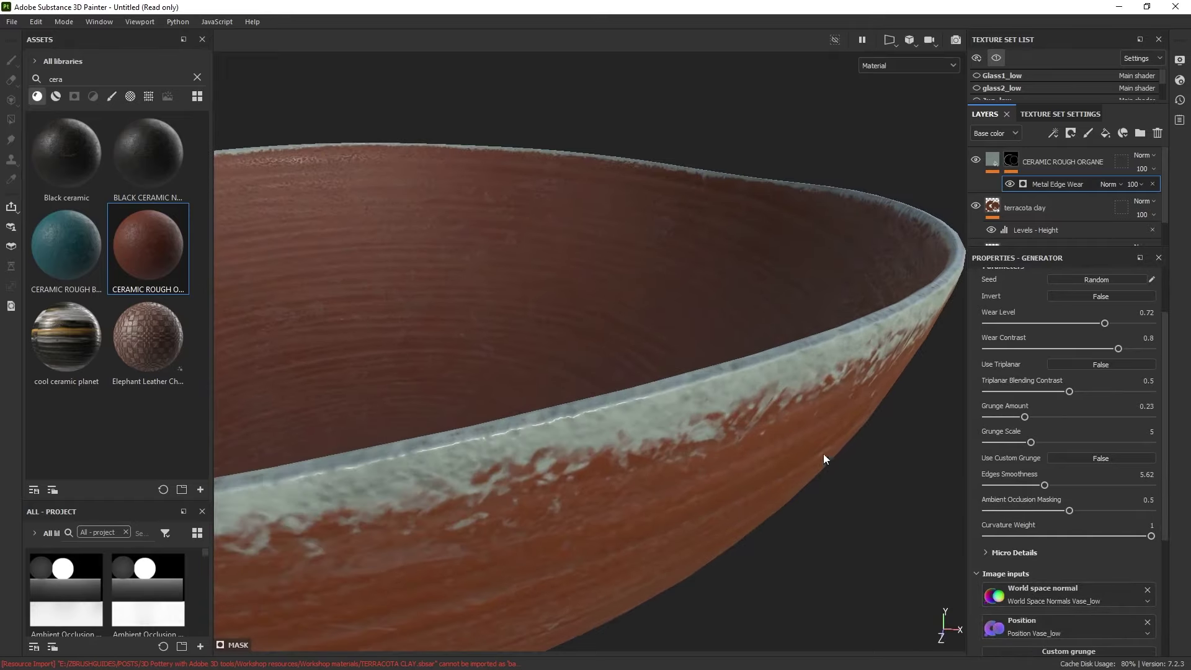
mouse_move(851, 428)
left_mouse_down("alt")
mouse_move(874, 398)
mouse_move(875, 332)
mouse_move(858, 423)
left_mouse_up("alt")
mouse_move(859, 422)
right_mouse_down("shift")
mouse_move(769, 424)
mouse_move(854, 423)
right_mouse_up("shift")
middle_click_drag(692, 370, 707, 366, "alt")
right_click_drag(697, 360, 556, 255, "alt")
left_click_drag(593, 363, 588, 338, "alt")
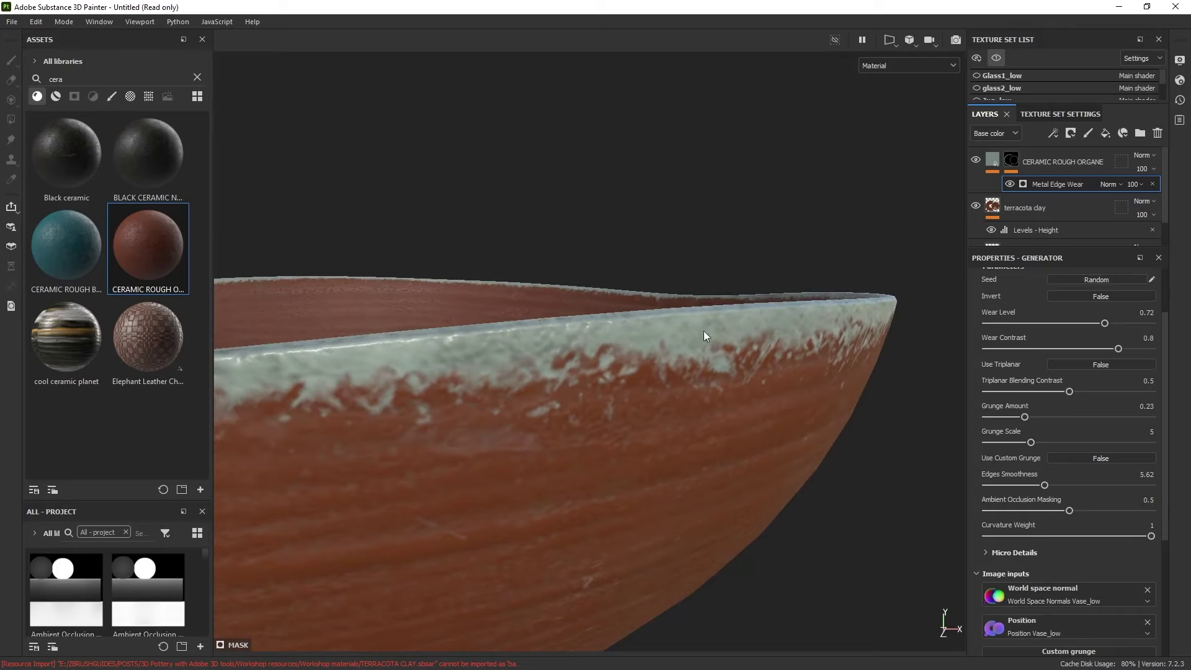
left_click_drag(697, 332, 809, 305, "alt")
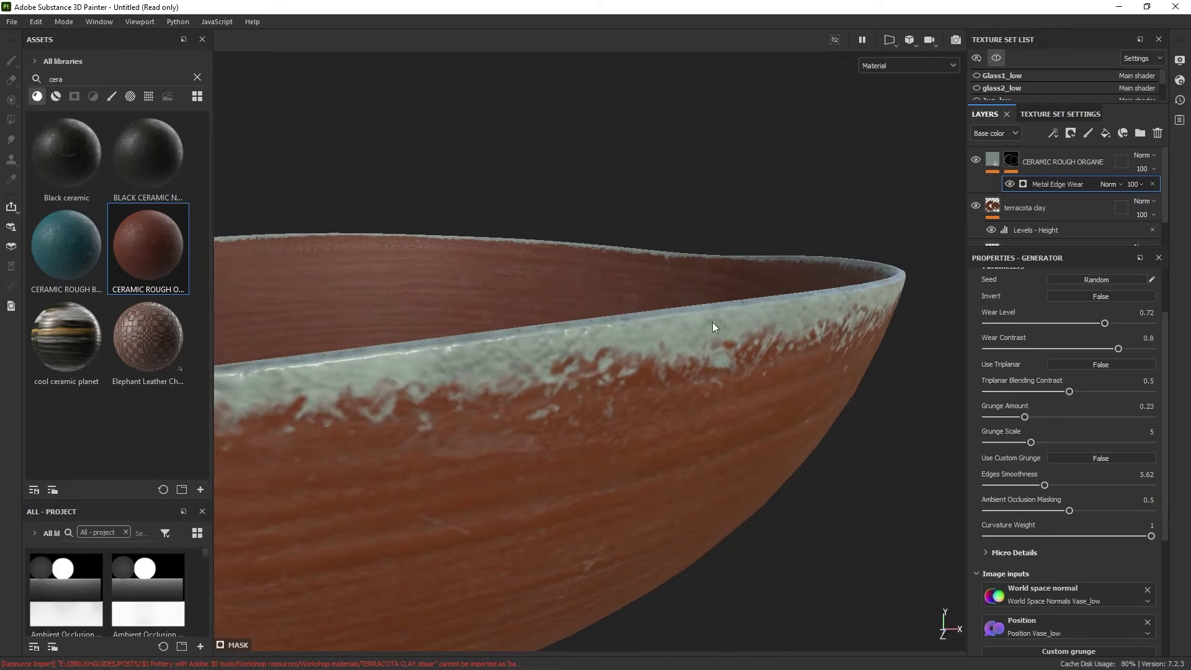
Set the height of the mint fill effect on CERAMIC ROUGH ORGANE to 0.2685.
left_click(1010, 166)
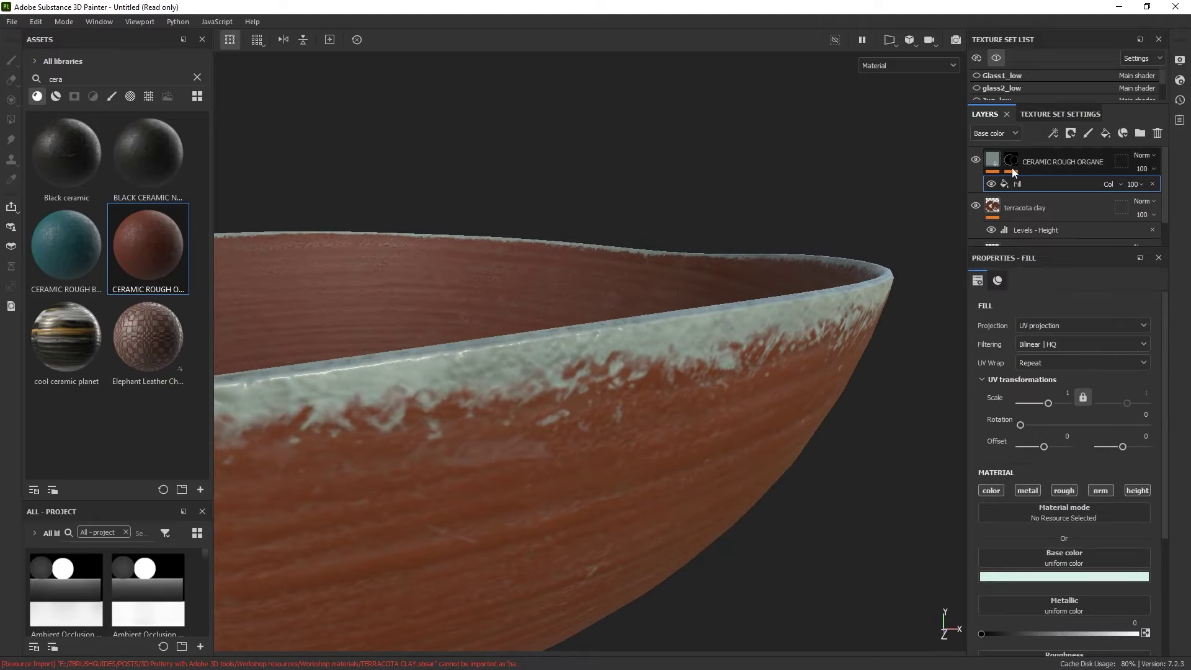
scroll(1045, 479, "down", 2)
scroll(1045, 480, "down", 2)
scroll(1062, 554, "down", 2)
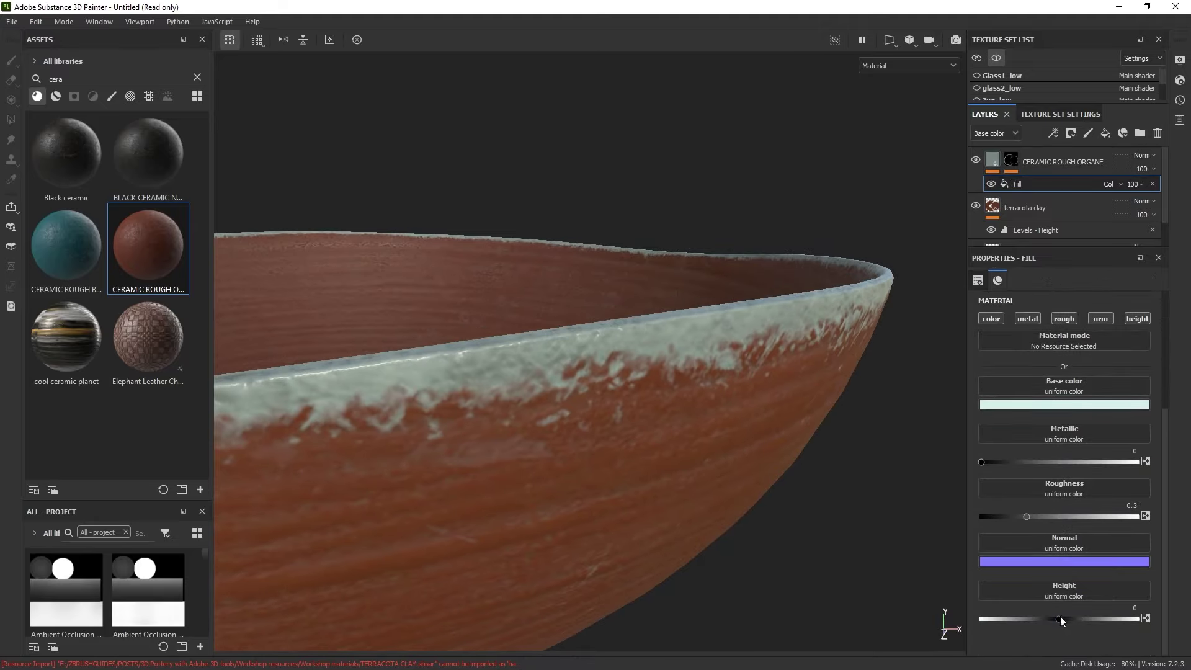
left_click_drag(1059, 619, 1108, 619)
left_click_drag(891, 502, 886, 407, "alt")
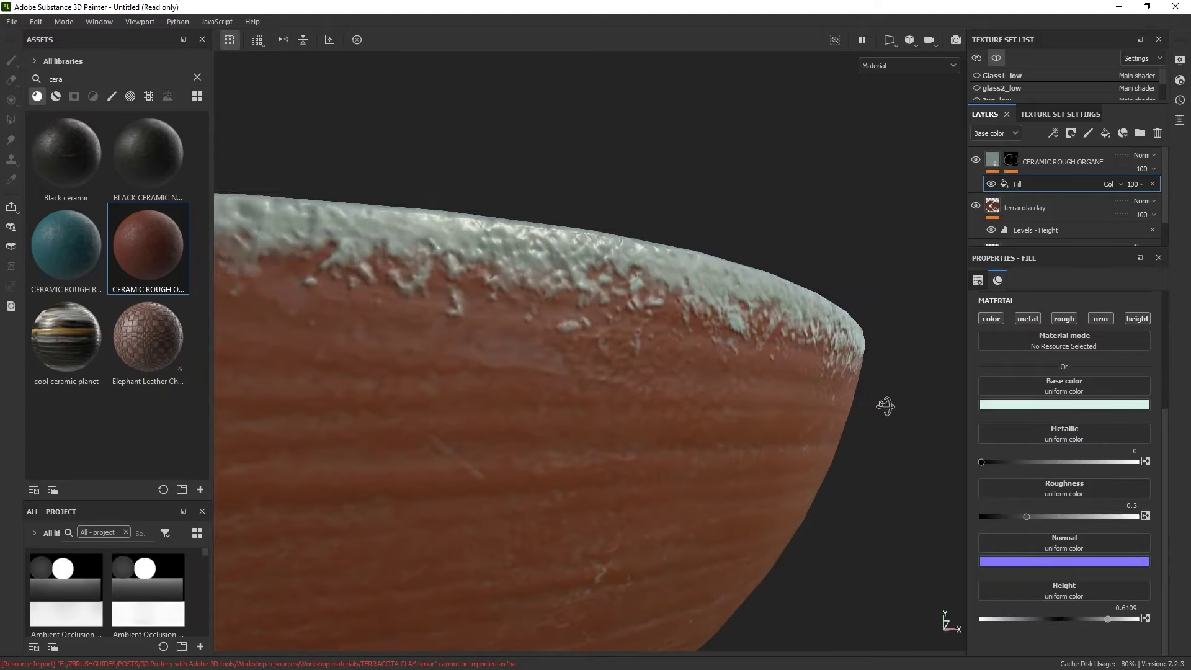
left_click_drag(1105, 619, 1080, 619)
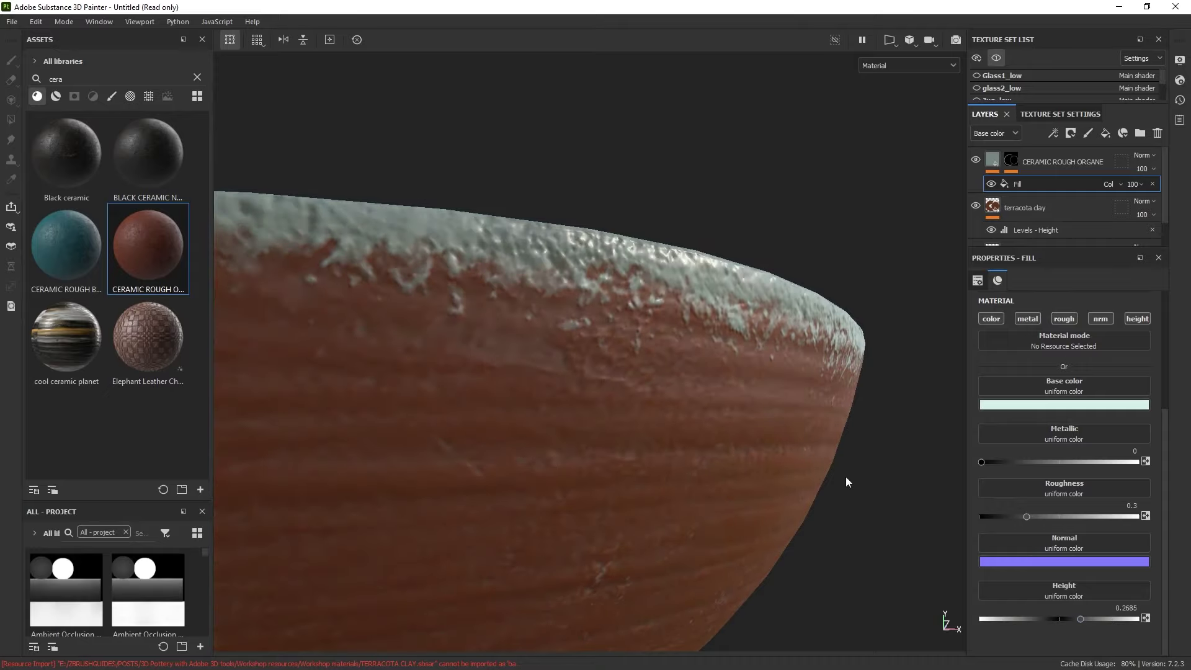
Examine the raised rim glaze on the whole bowl from different distances and angles.
right_click_drag(846, 477, 769, 133, "alt")
left_click_drag(769, 133, 693, 211, "alt")
right_click_drag(693, 211, 634, 229, "shift")
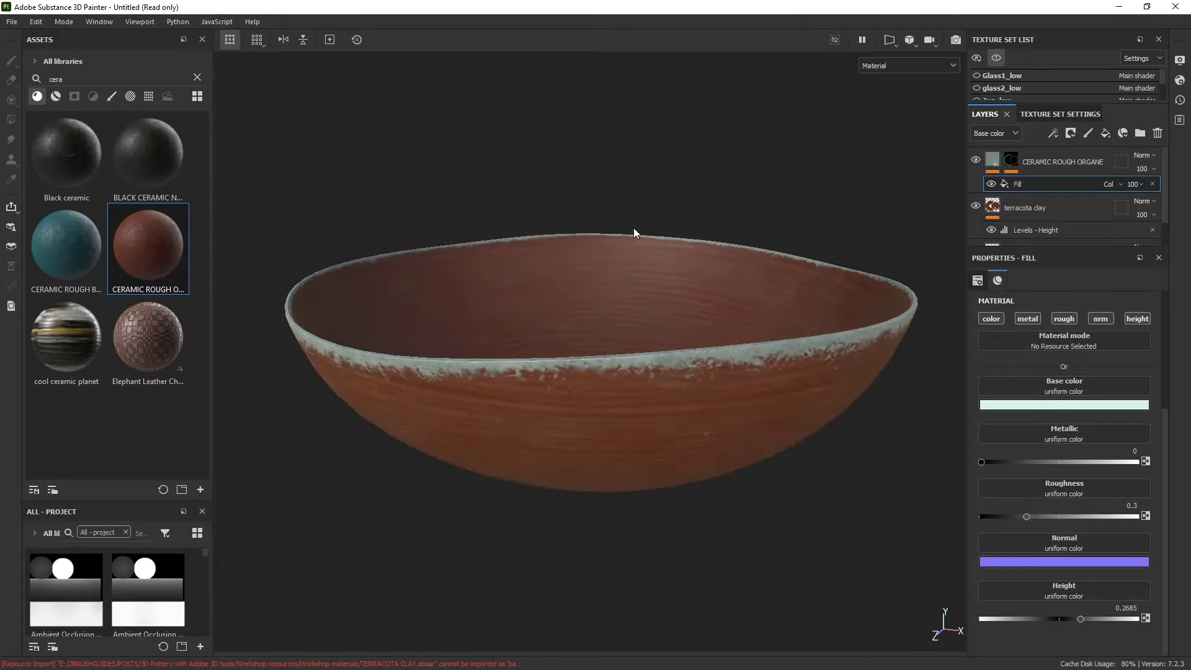
left_click_drag(634, 230, 687, 249, "alt")
right_click_drag(687, 249, 661, 136, "alt")
middle_click_drag(674, 231, 660, 276, "alt")
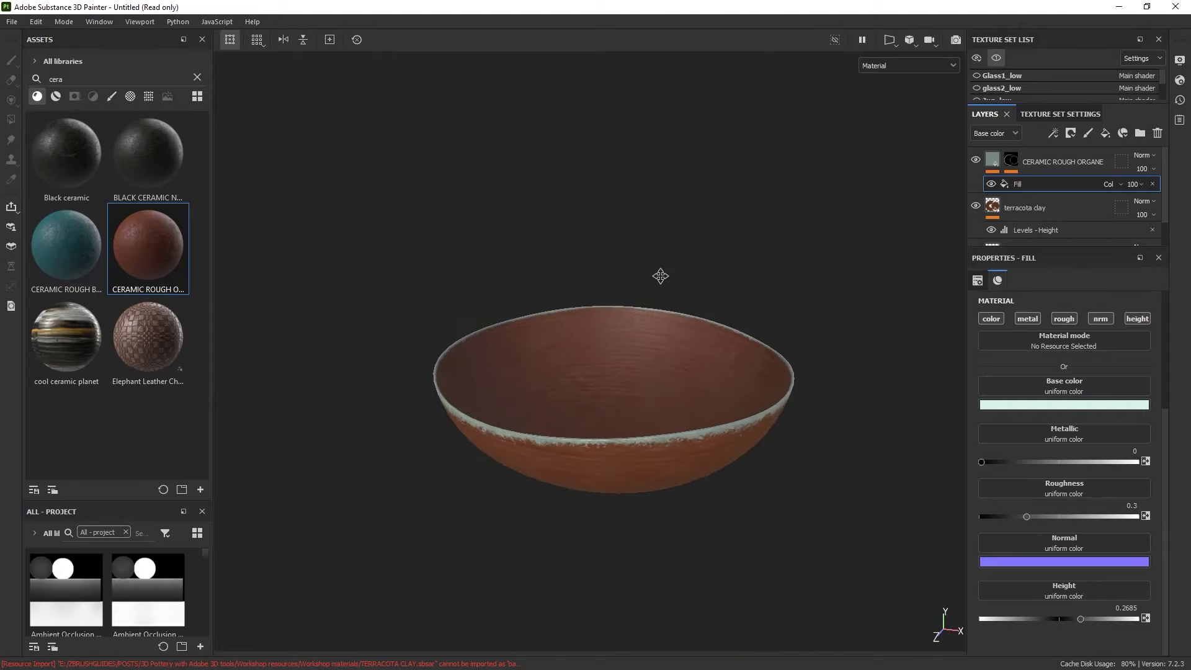
left_click_drag(660, 276, 685, 294, "alt")
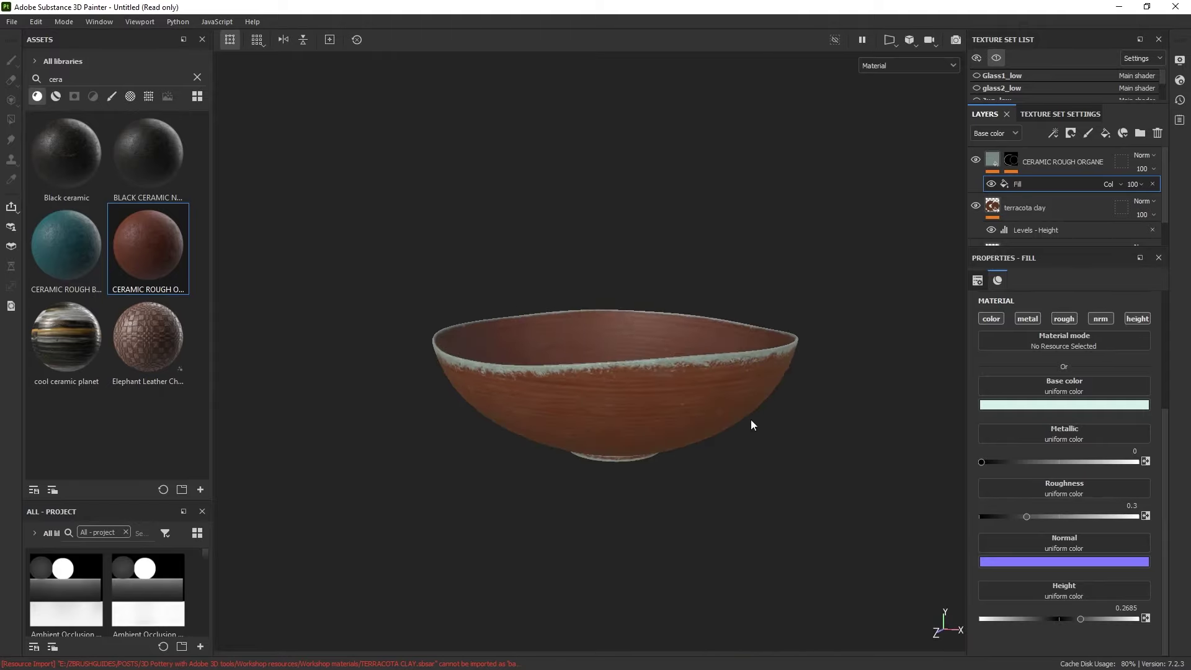
left_click_drag(733, 364, 721, 404, "alt")
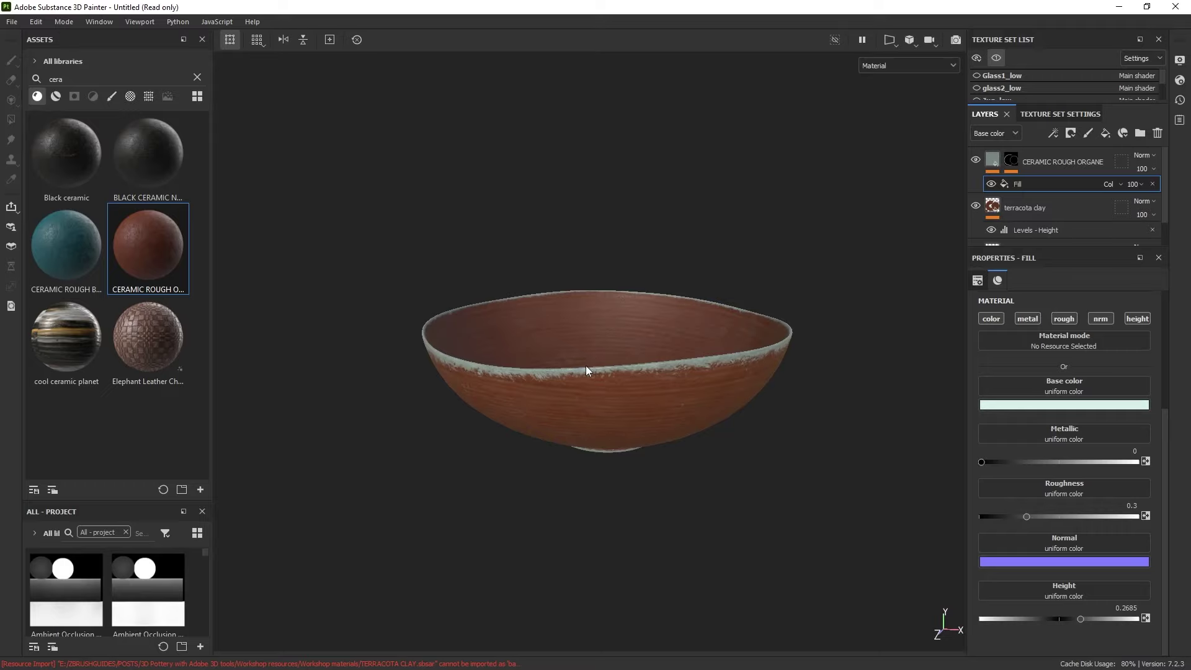
right_click_drag(585, 351, 698, 553, "alt")
left_click_drag(697, 554, 661, 456, "alt")
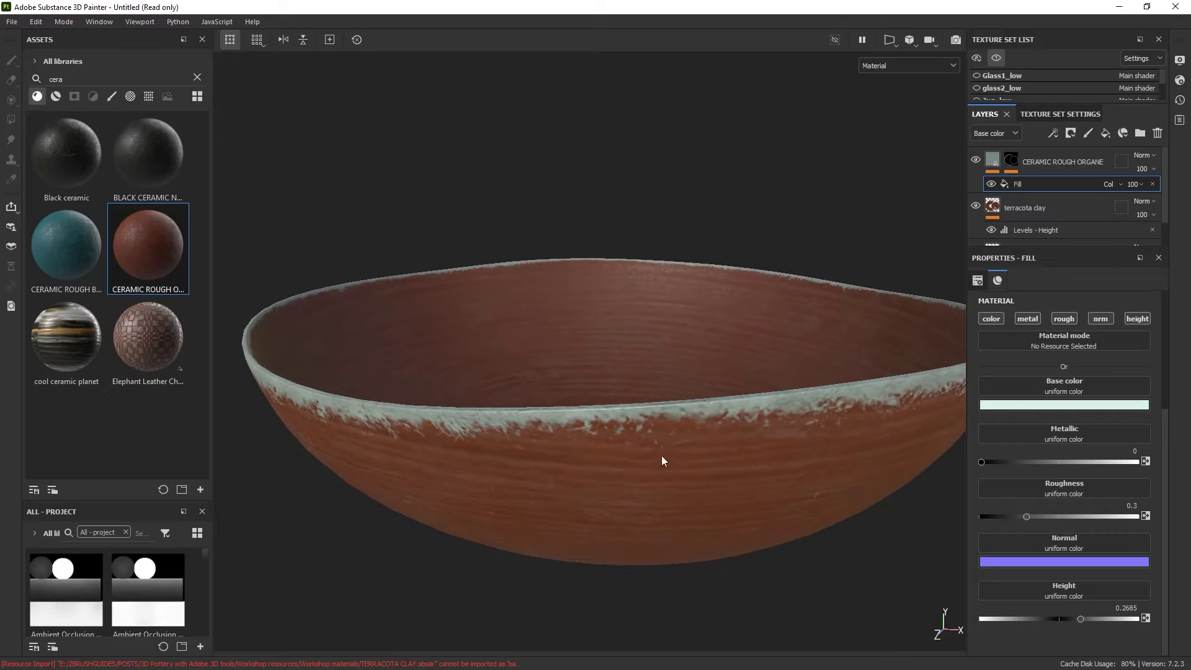
middle_click_drag(690, 458, 667, 437, "alt")
Set the grunge amount of the Metal Edge Wear generator on the CERAMIC ROUGH ORGANE mask to 0.1.
left_click(1010, 162)
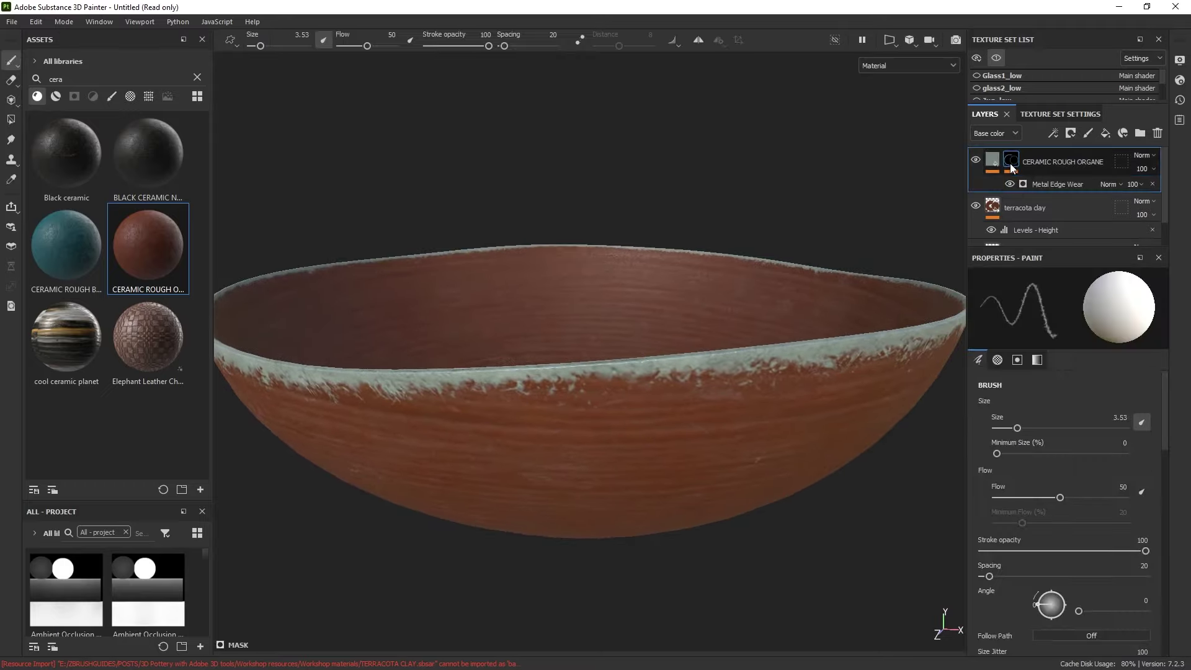
left_click(1045, 183)
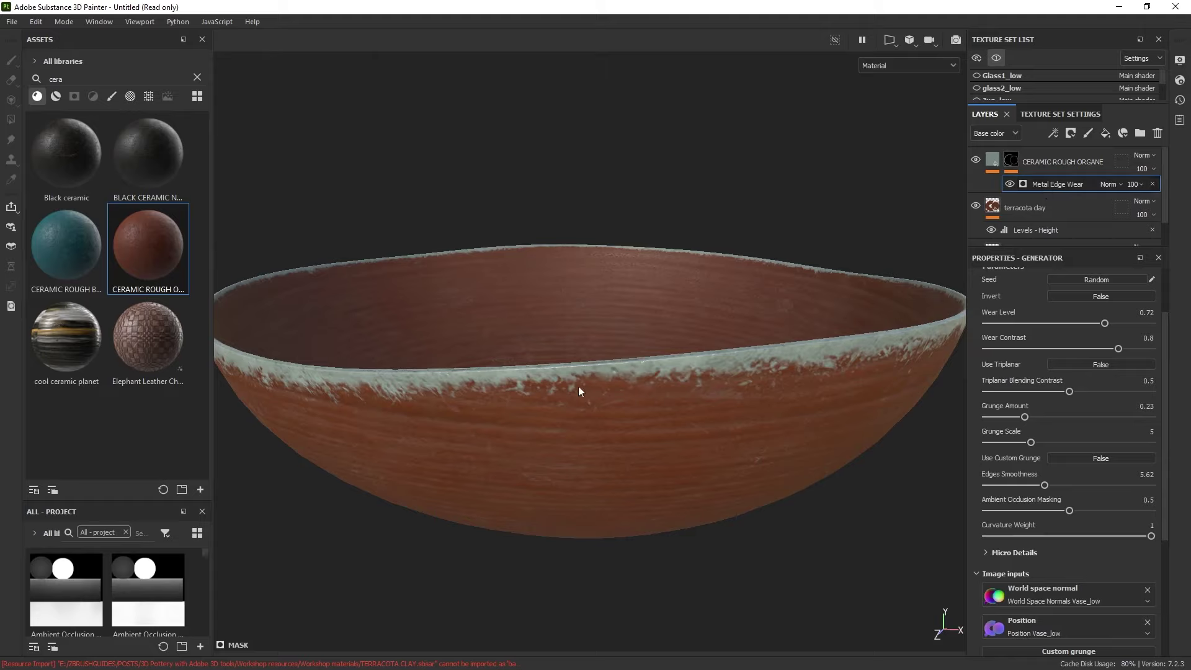
left_click_drag(1026, 415, 1002, 419)
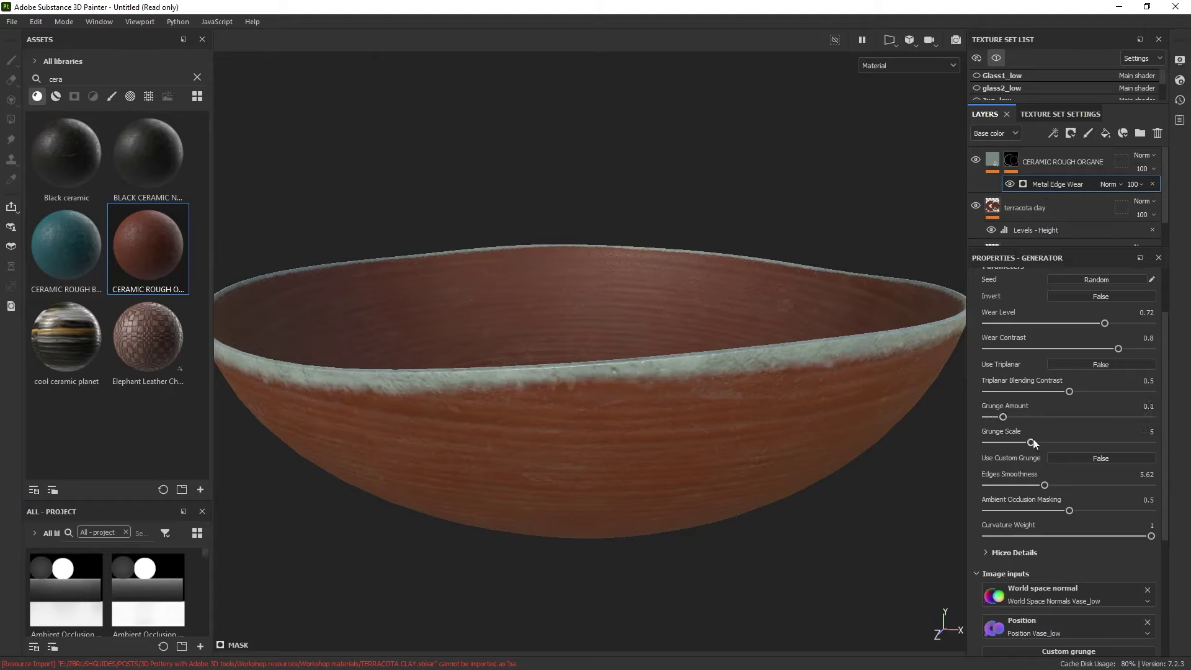
Set the Metal Edge Wear generator's wear level to 0.65 and its wear contrast to 0.85.
left_click_drag(1137, 348, 1094, 324)
right_click_drag(735, 330, 708, 293, "alt")
left_click_drag(708, 293, 712, 328, "alt")
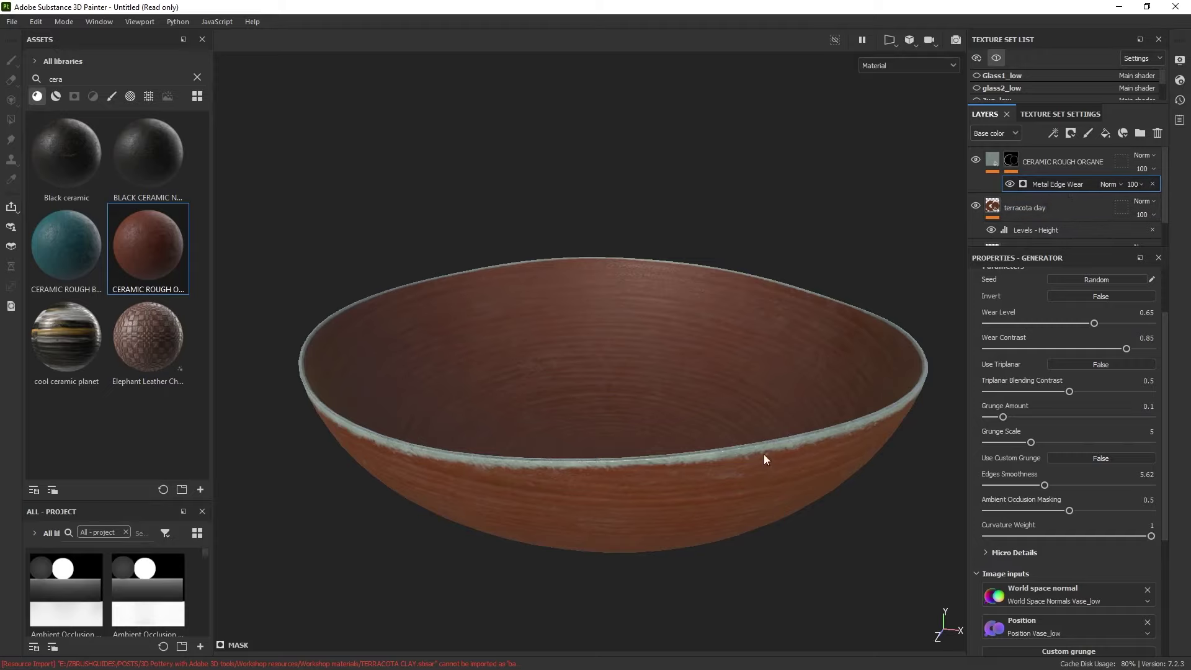
left_click_drag(770, 483, 843, 402, "alt")
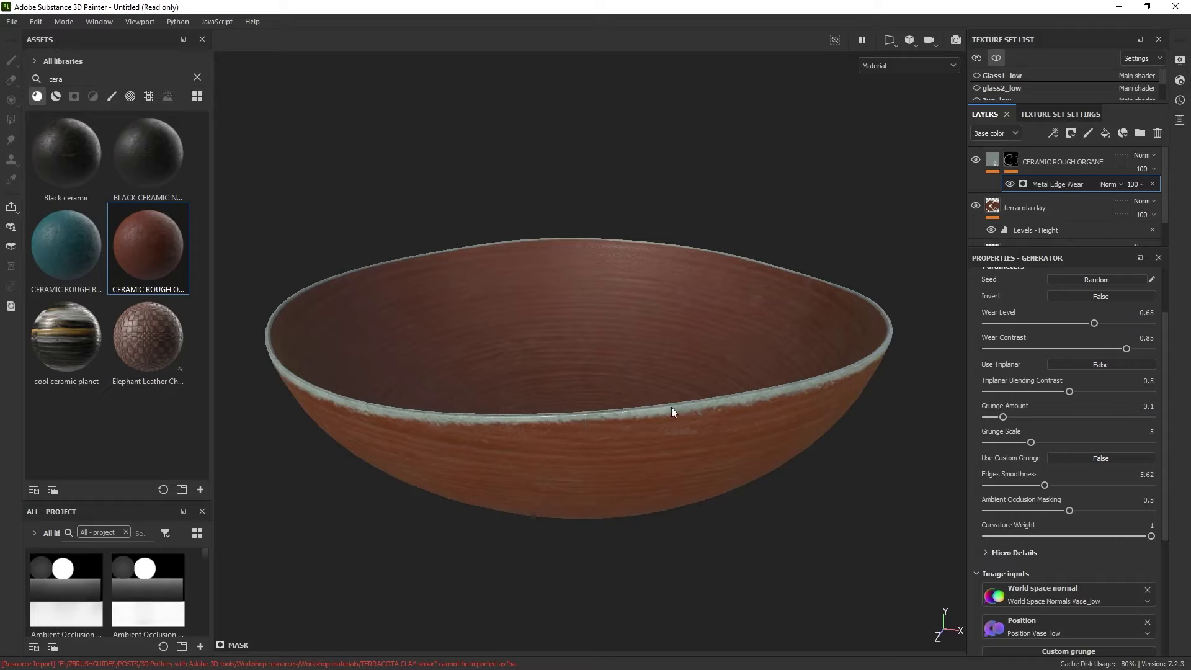
Recolour the fill effect on the CERAMIC ROUGH ORGANE layer to the dark blue 005d7f.
left_click(994, 163)
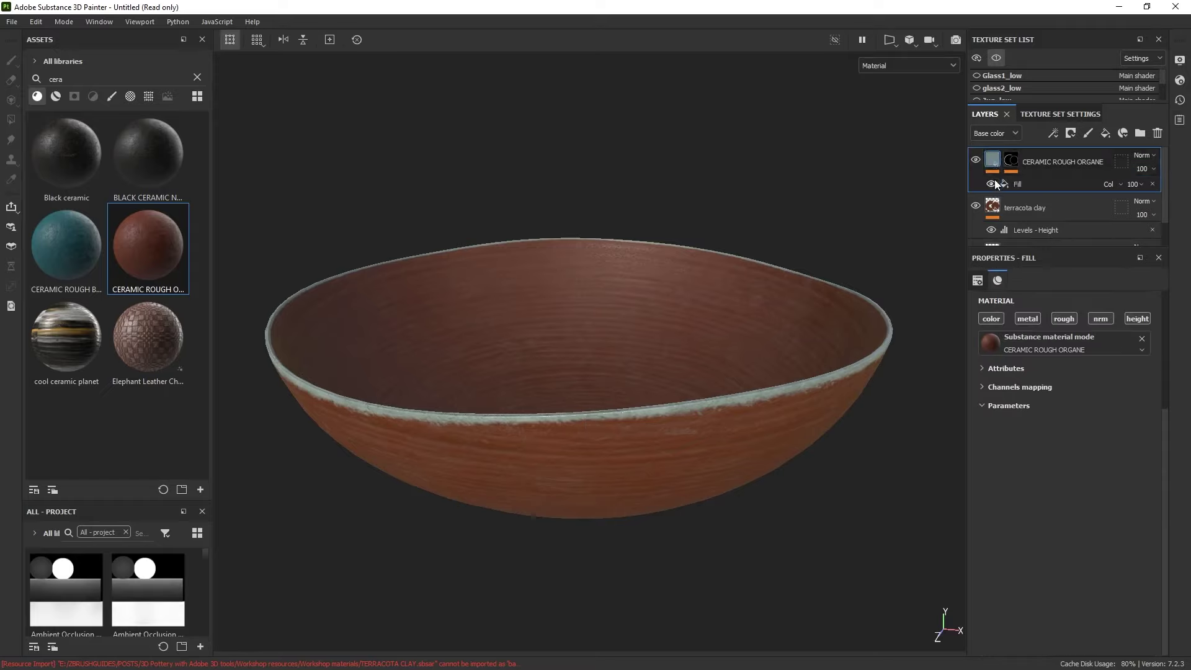
left_click(1015, 185)
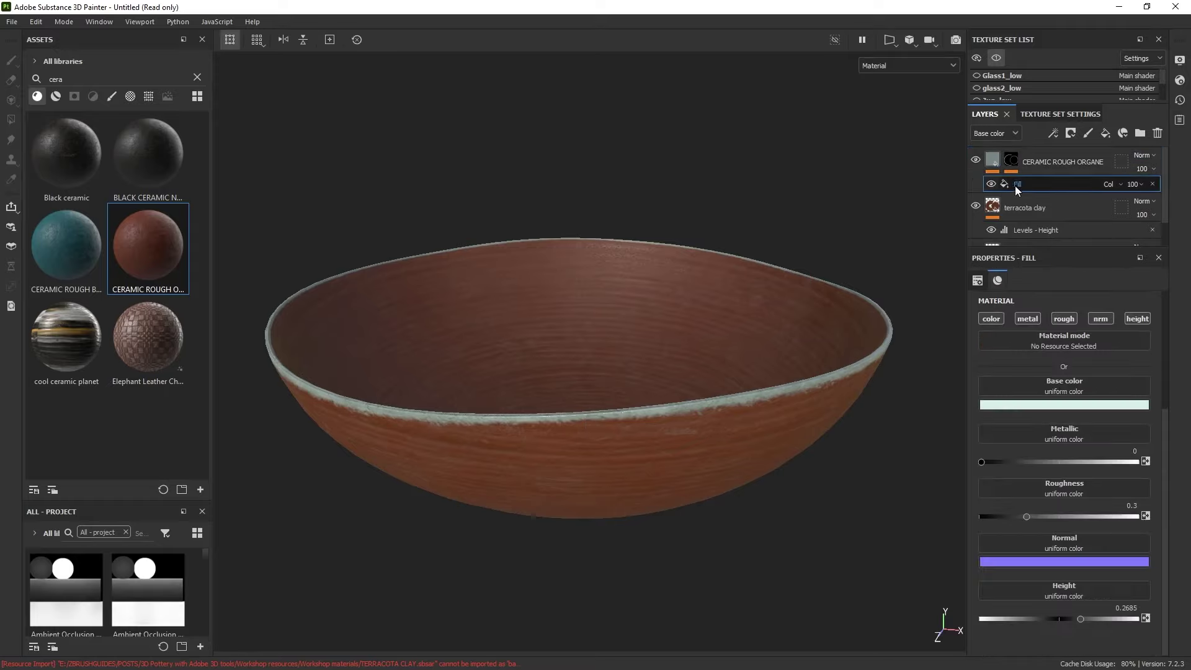
left_click(1055, 405)
left_click_drag(1062, 442, 1106, 485)
left_click(1121, 477)
left_click_drag(737, 352, 780, 430, "alt")
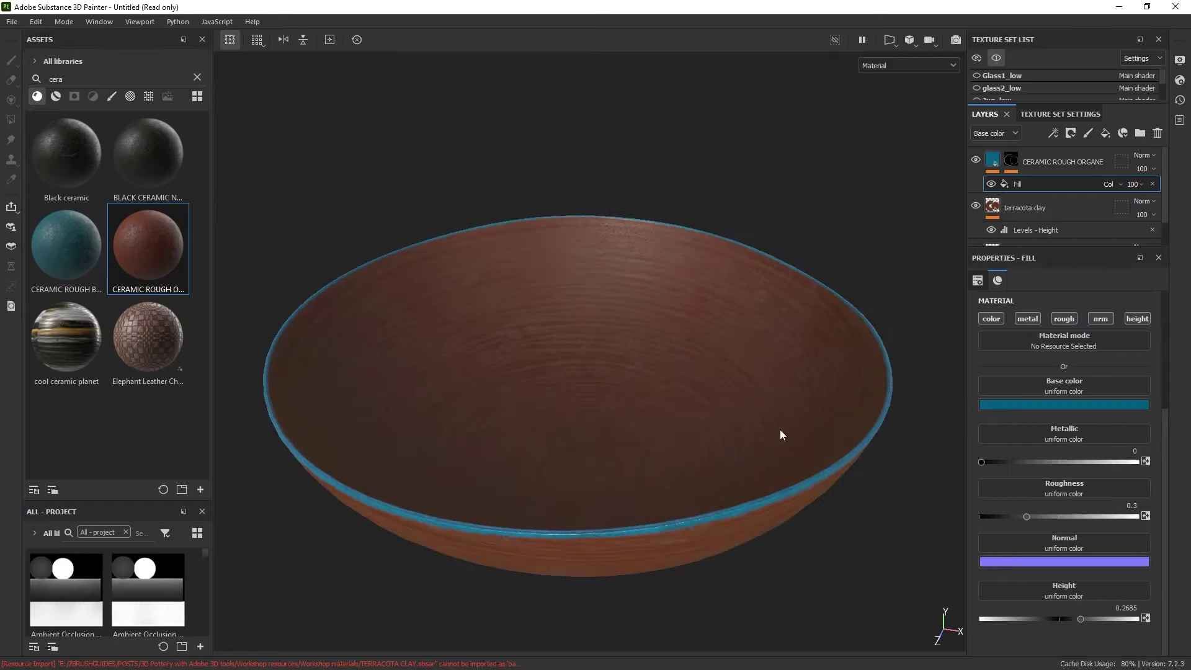
Show the whole pottery set again and compare the bowl's blue rim with the other pieces.
key("alt+q")
right_click_drag(779, 430, 546, 355, "alt")
left_click_drag(546, 355, 744, 273, "alt")
middle_click_drag(745, 298, 500, 279, "alt")
left_click_drag(500, 280, 701, 371, "alt")
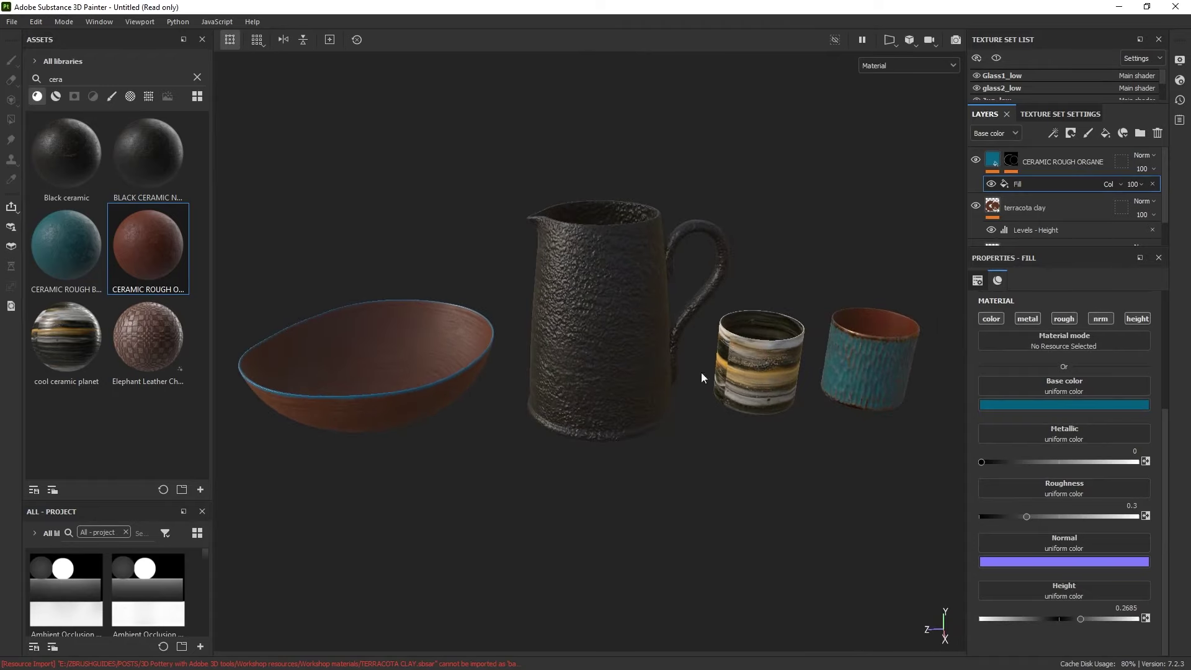
Change the base colour of the bowl rim's fill effect to a bright turquoise, judging it up close.
left_click(1017, 405)
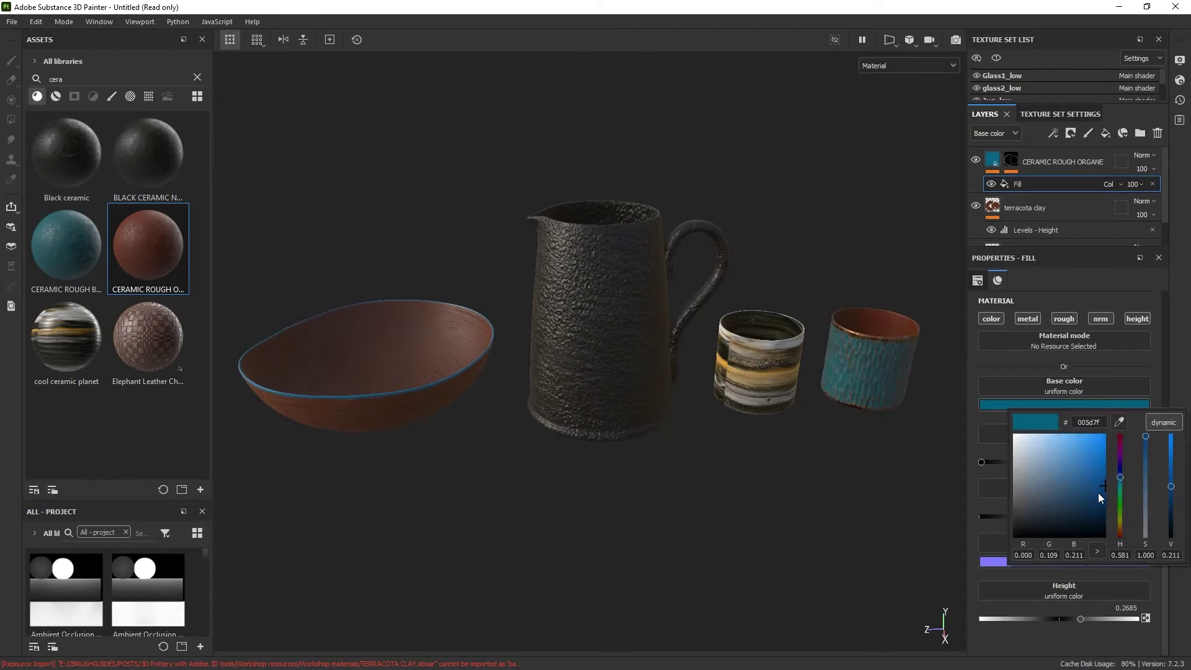
left_click(1120, 485)
left_click(1081, 474)
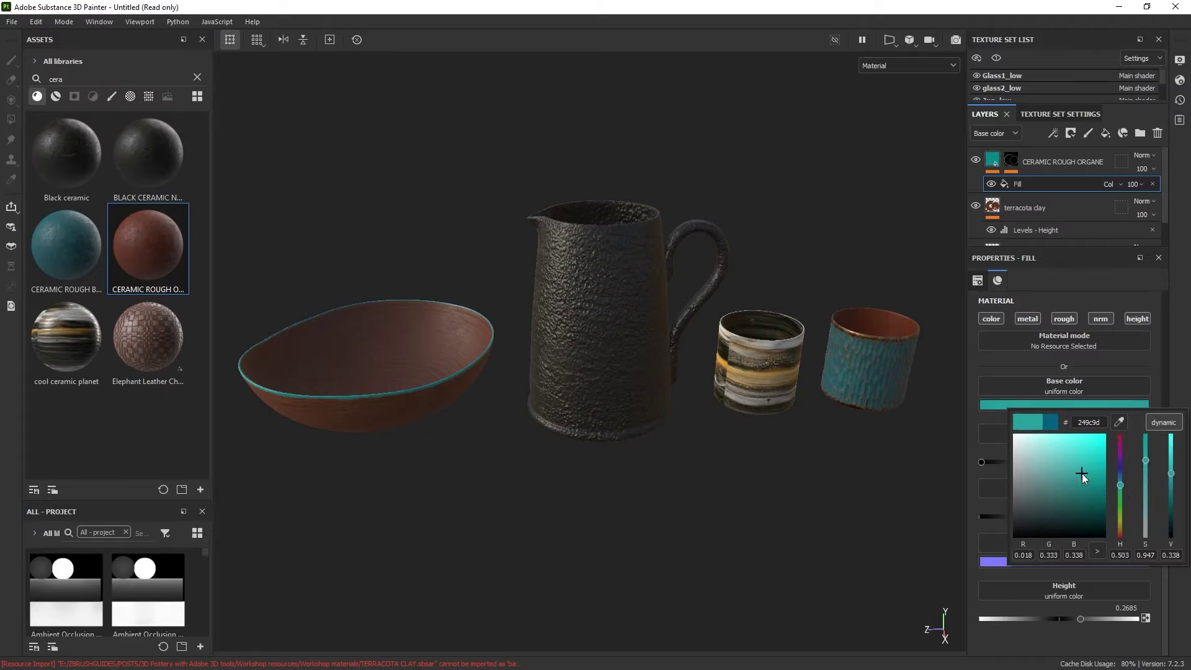
middle_click_drag(440, 351, 623, 347, "alt")
right_click_drag(623, 346, 707, 437, "alt")
left_click_drag(707, 437, 825, 377, "alt")
left_click(1044, 406)
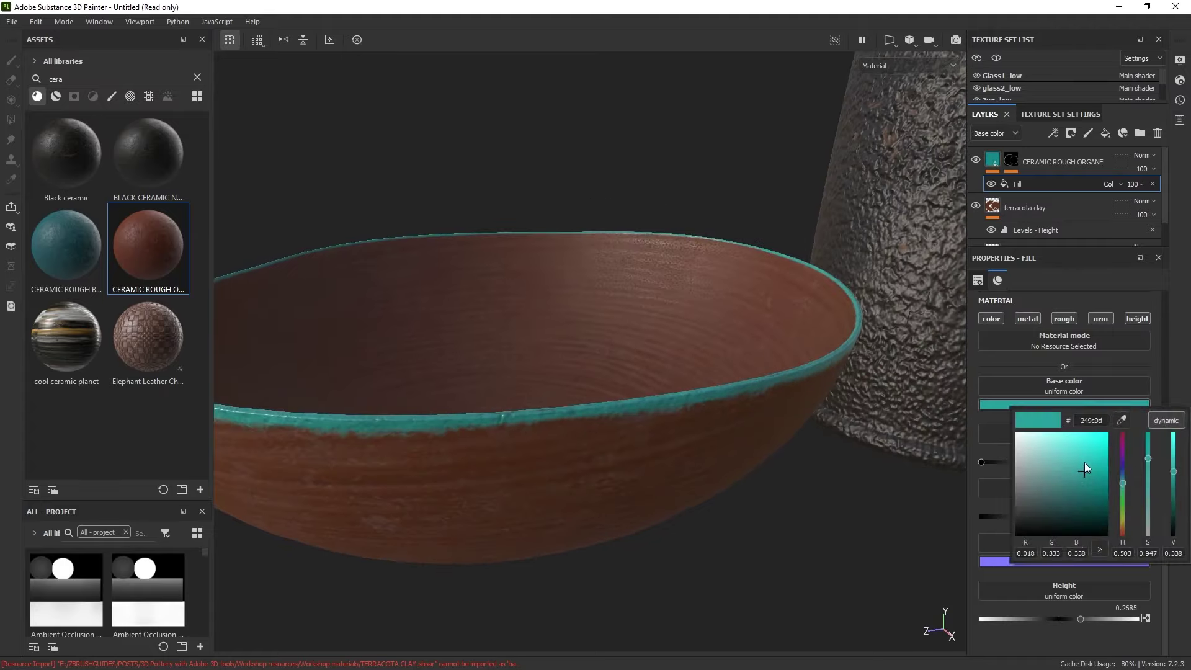
left_click(1084, 463)
mouse_move(1121, 480)
left_mouse_down()
mouse_move(1097, 478)
mouse_move(1123, 485)
left_mouse_up()
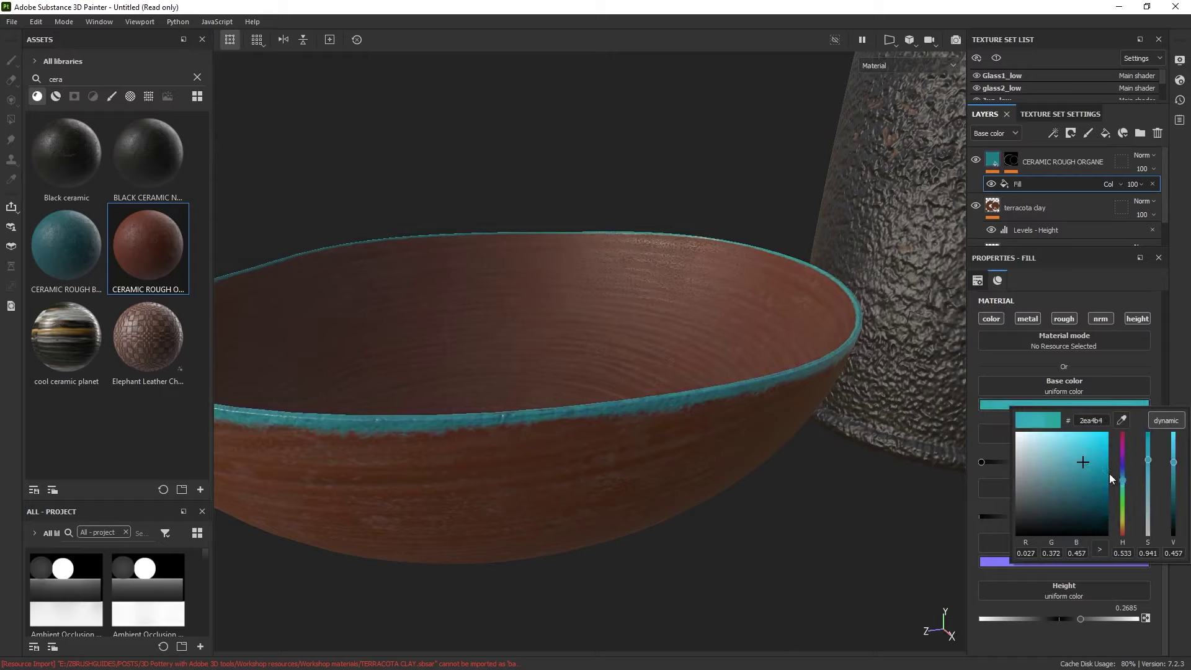
left_click(943, 383)
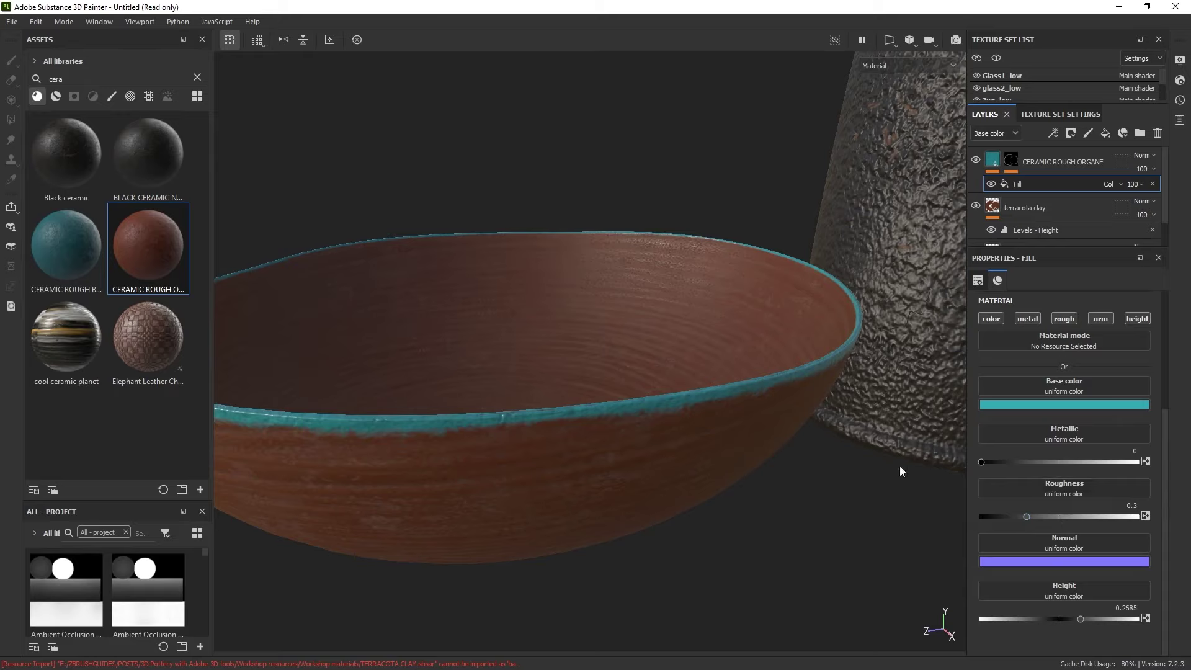
Set the rim fill effect's roughness to 0.1440 while viewing only the Roughness channel, and return to the Material view.
right_click_drag(803, 401, 725, 396, "shift")
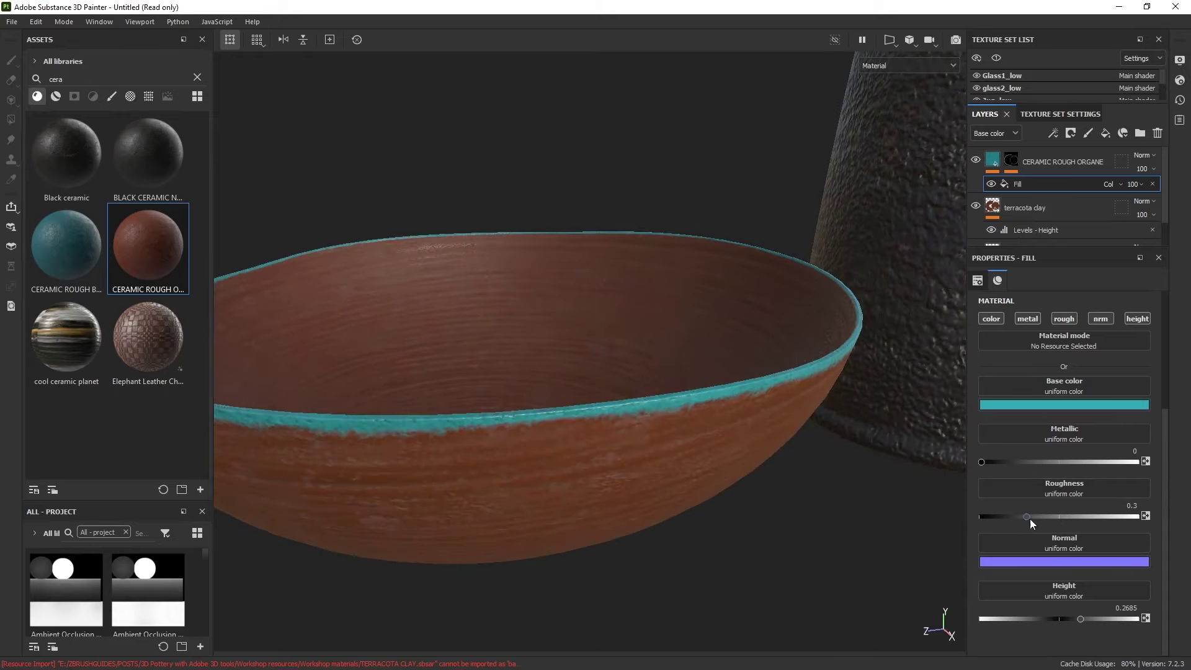
left_click(897, 65)
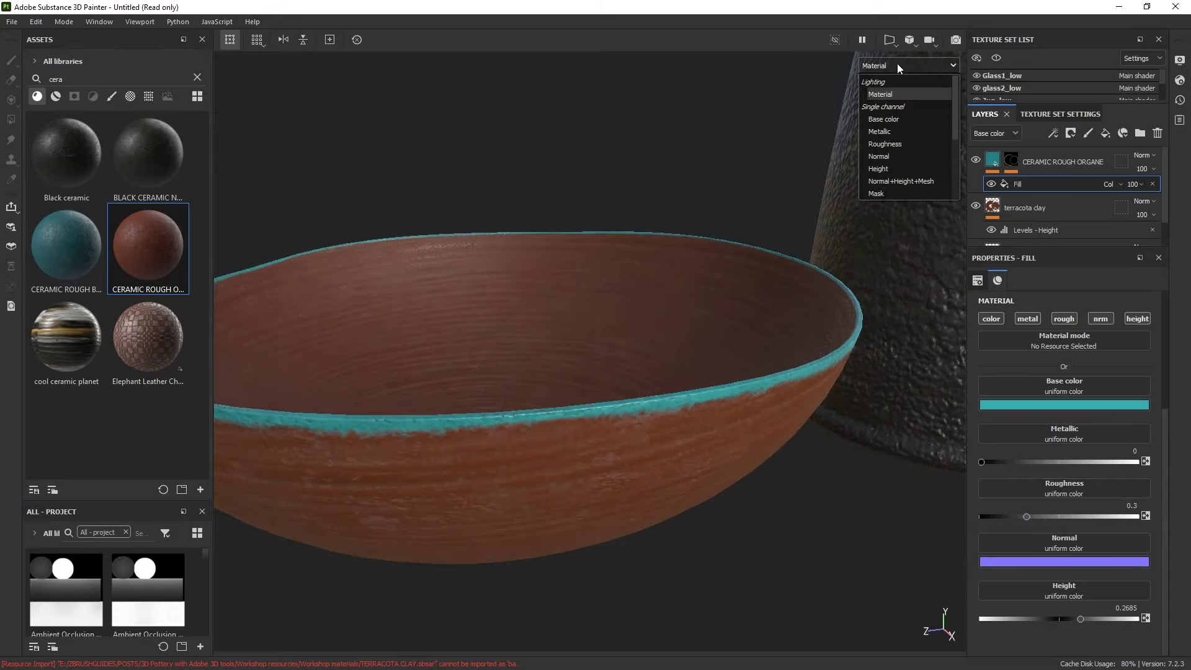
left_click(899, 143)
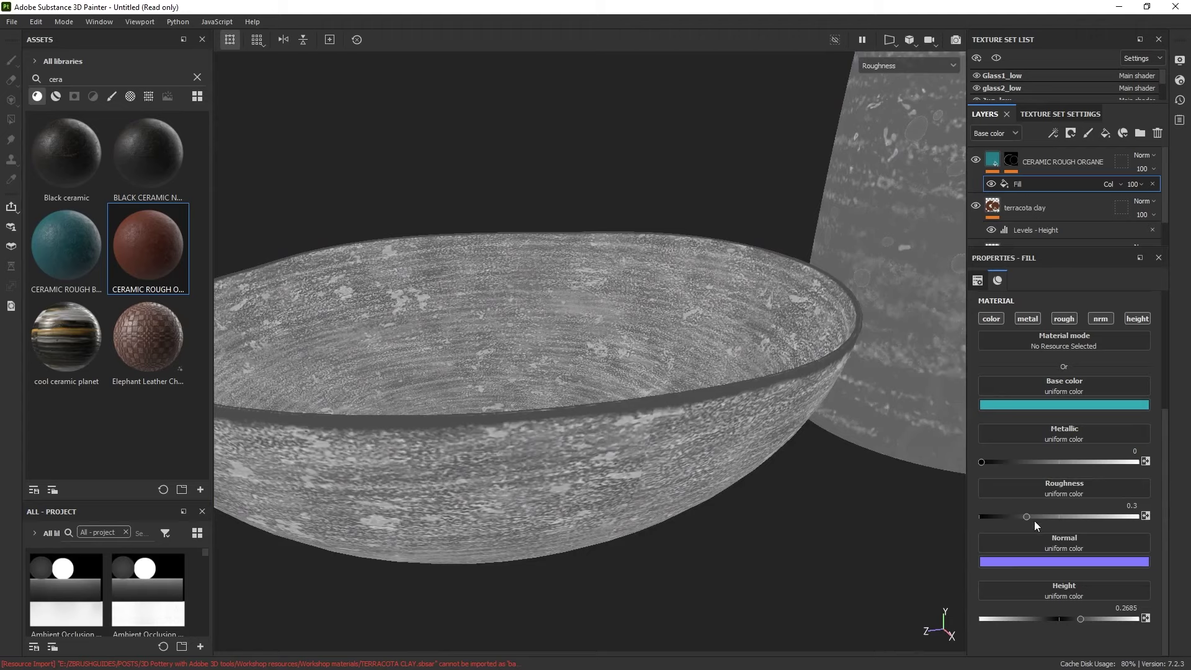
left_click_drag(1034, 516, 1002, 504)
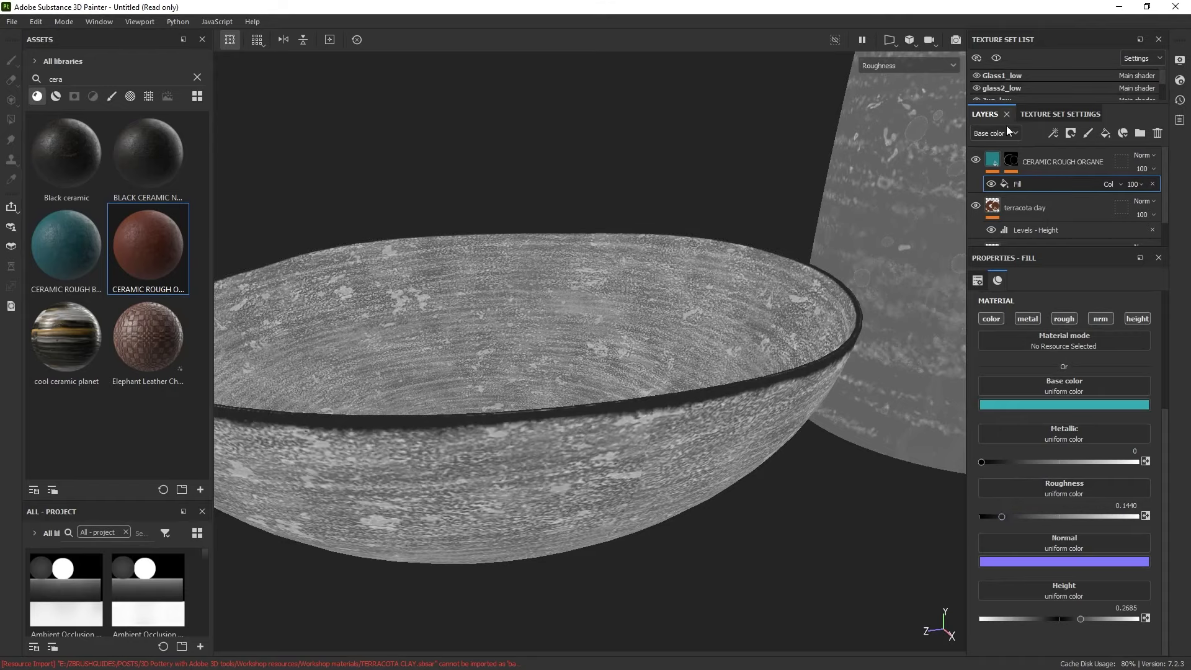
left_click(900, 62)
left_click(891, 94)
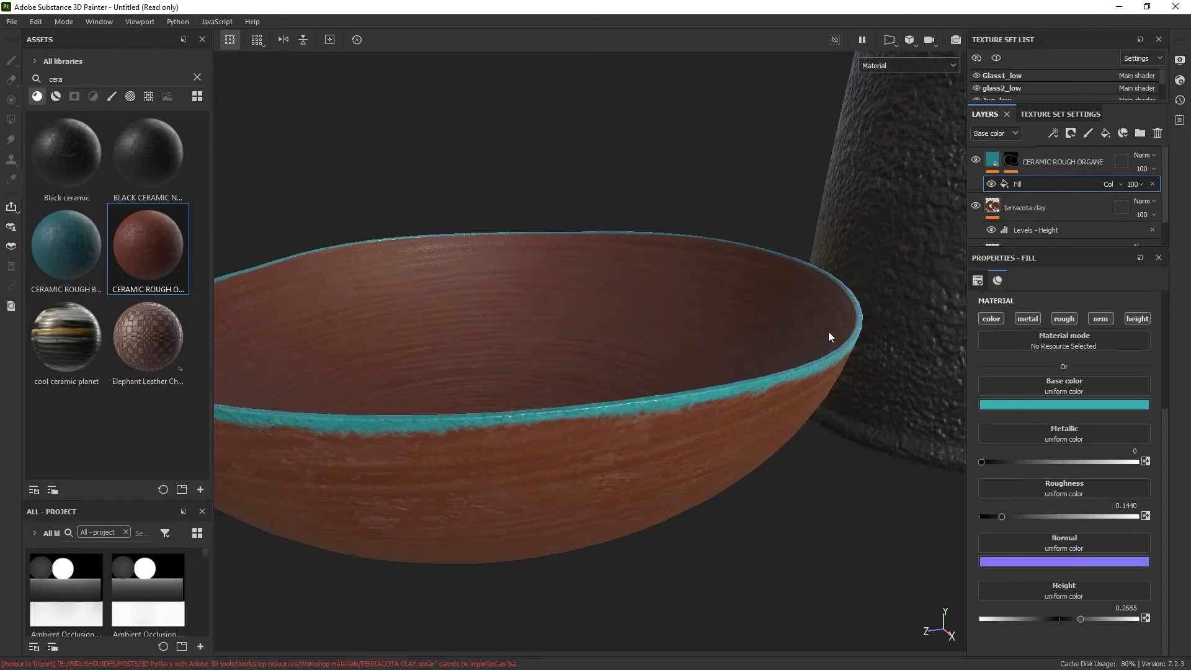
Examine the shine of the bowl's turquoise rim up close and compare the whole pottery set from a distance.
left_click_drag(791, 353, 758, 311, "alt")
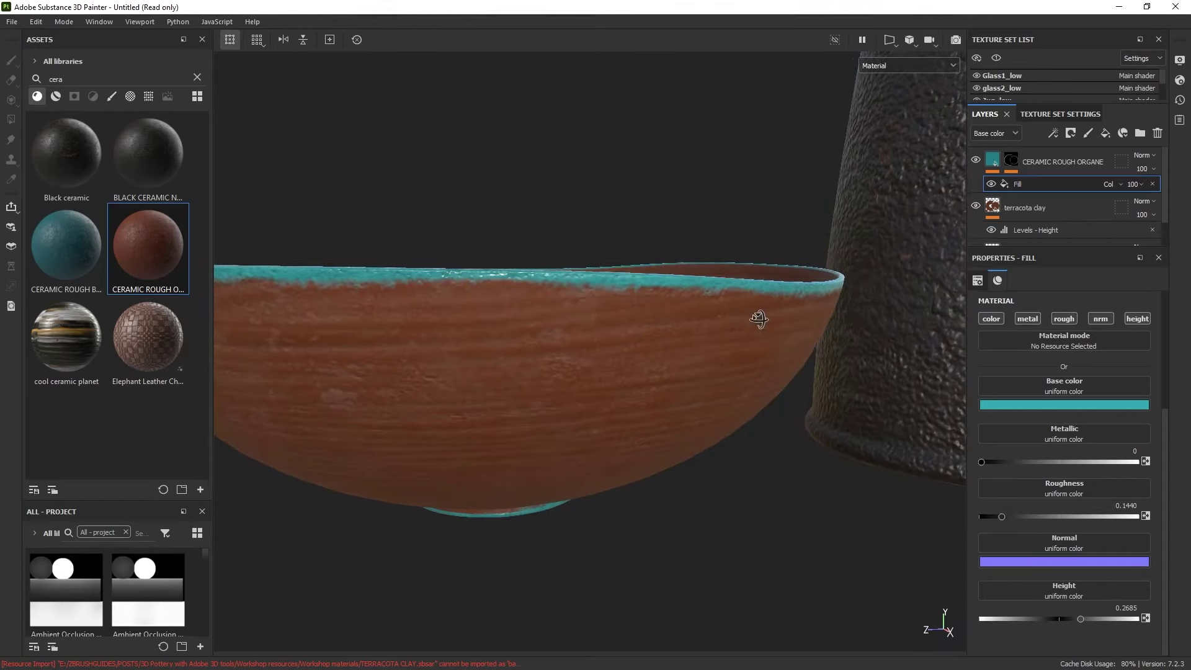
right_click_drag(561, 274, 659, 286, "shift")
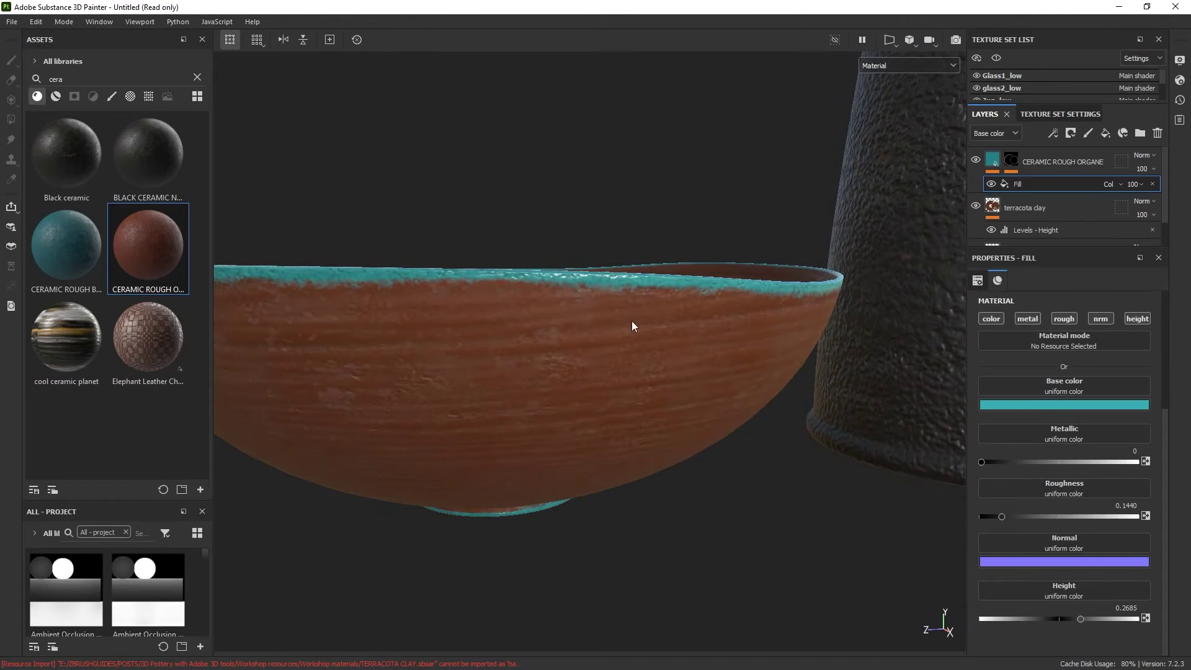
left_click_drag(632, 322, 760, 434, "alt")
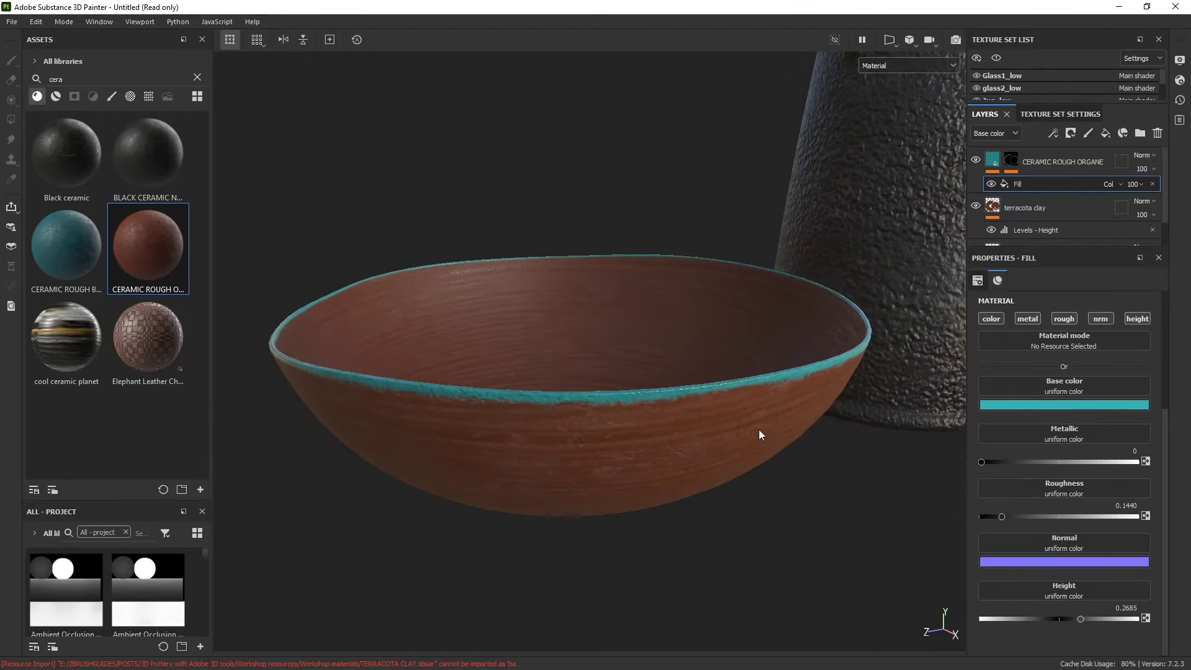
right_click_drag(759, 429, 657, 251, "alt")
middle_click_drag(613, 356, 668, 453, "alt")
right_click_drag(668, 453, 492, 139, "alt")
left_click_drag(492, 139, 642, 344, "alt")
middle_click_drag(676, 357, 531, 335, "alt")
left_click_drag(469, 406, 461, 364, "alt")
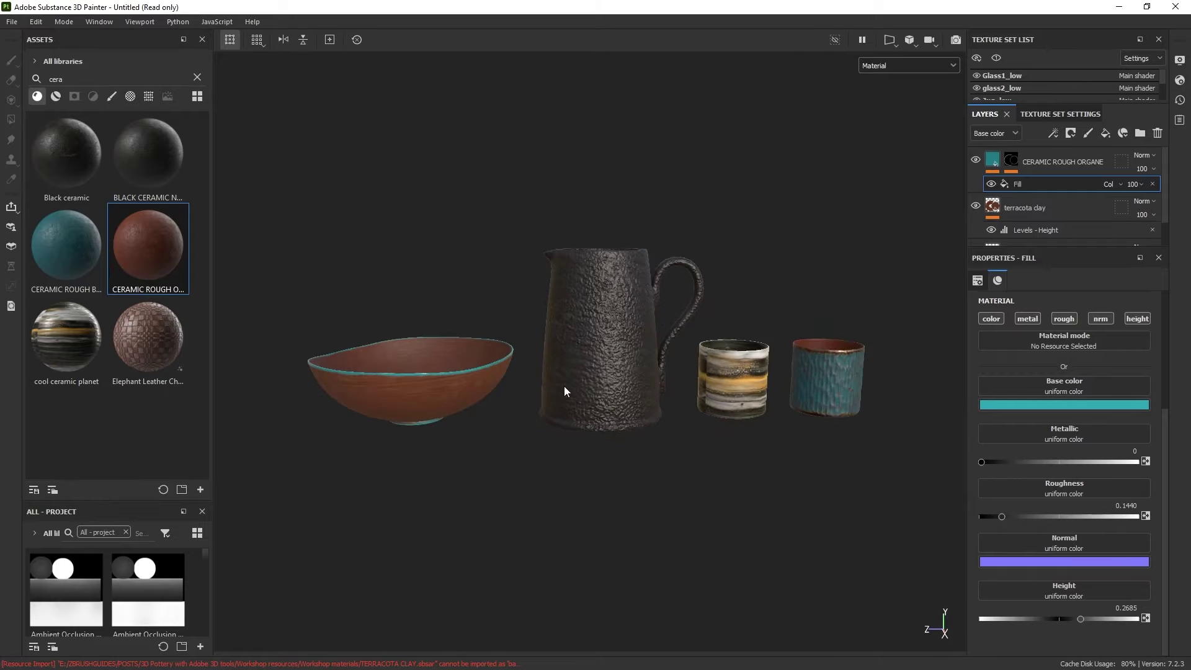
left_click_drag(564, 391, 580, 412, "alt")
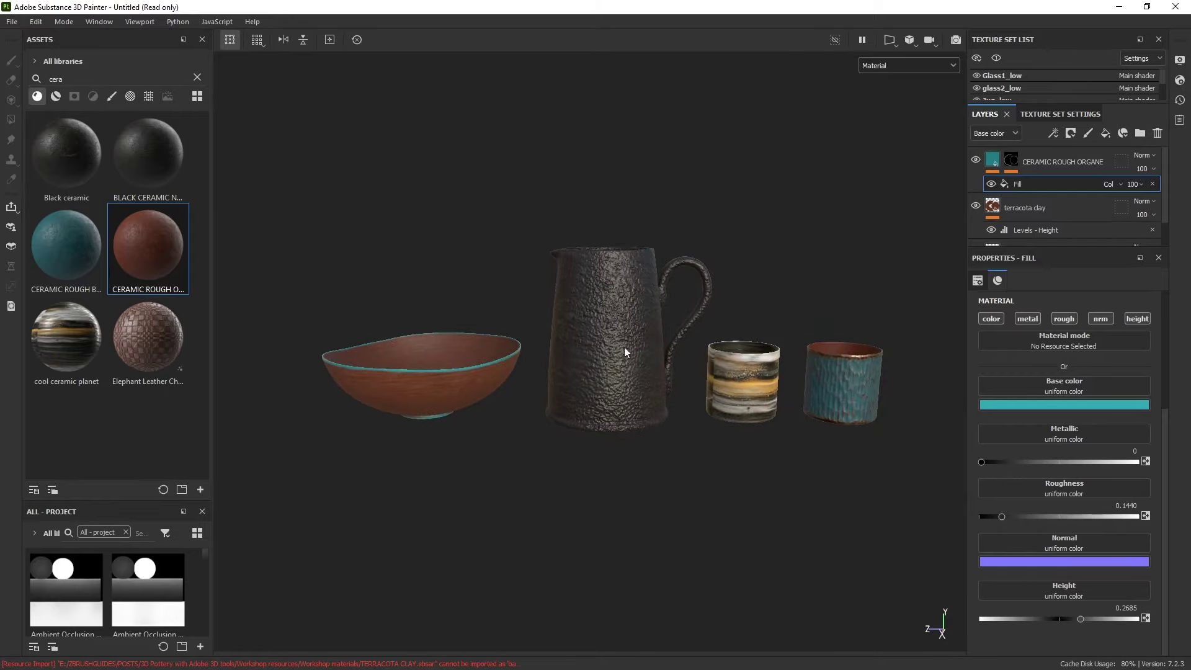
right_click_drag(624, 352, 666, 345, "alt")
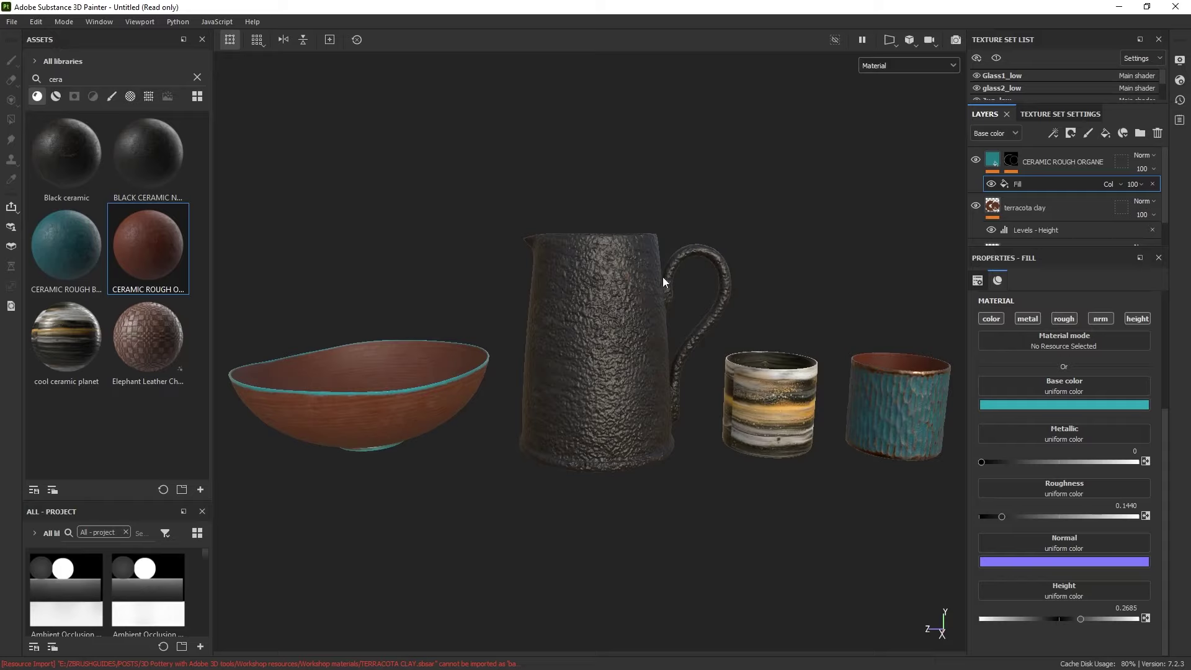
Select the black jug's texture set, Jug_low, and isolate it in the viewport.
right_click(648, 323, "ctrl+alt")
key("alt+q")
right_click_drag(649, 323, 688, 457, "alt")
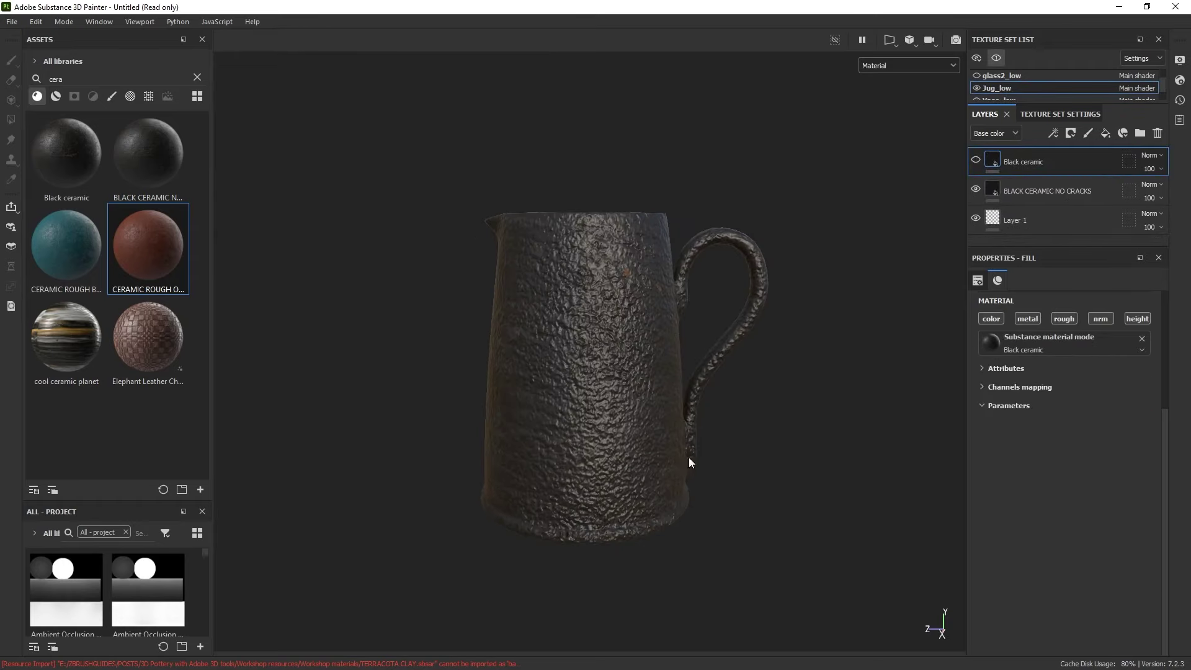
right_click_drag(692, 334, 706, 402, "alt")
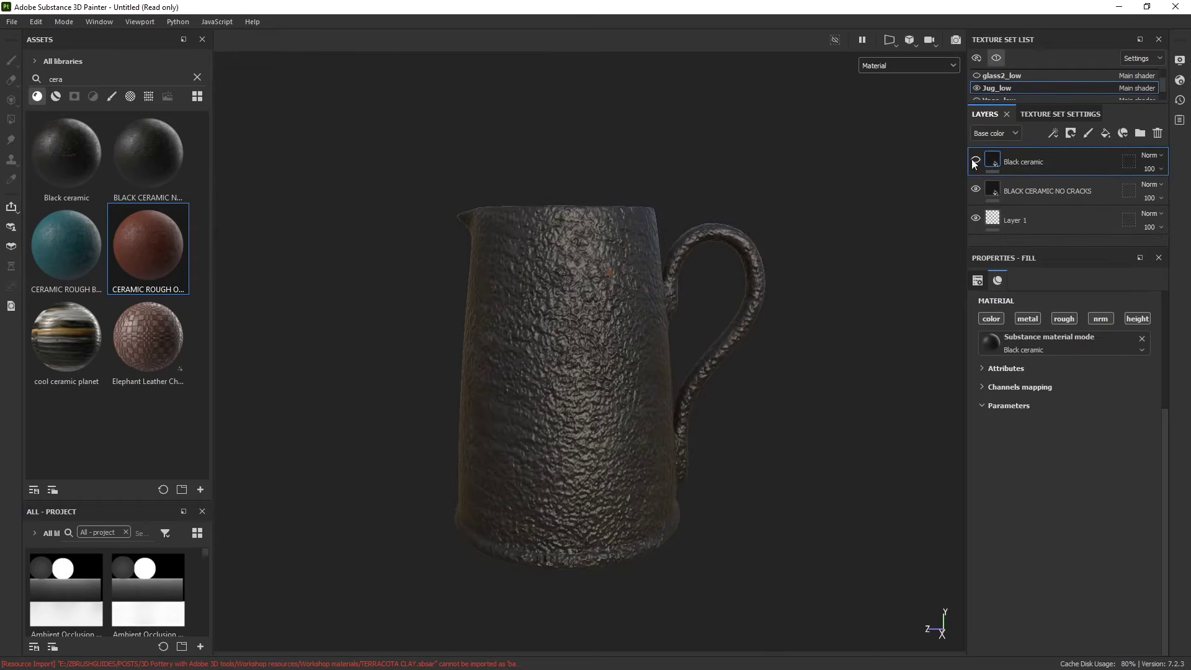
Add a Levels effect for the Height channel to BLACK CERAMIC NO CRACKS and narrow its output range to about 0.23–0.33.
left_click(1030, 196)
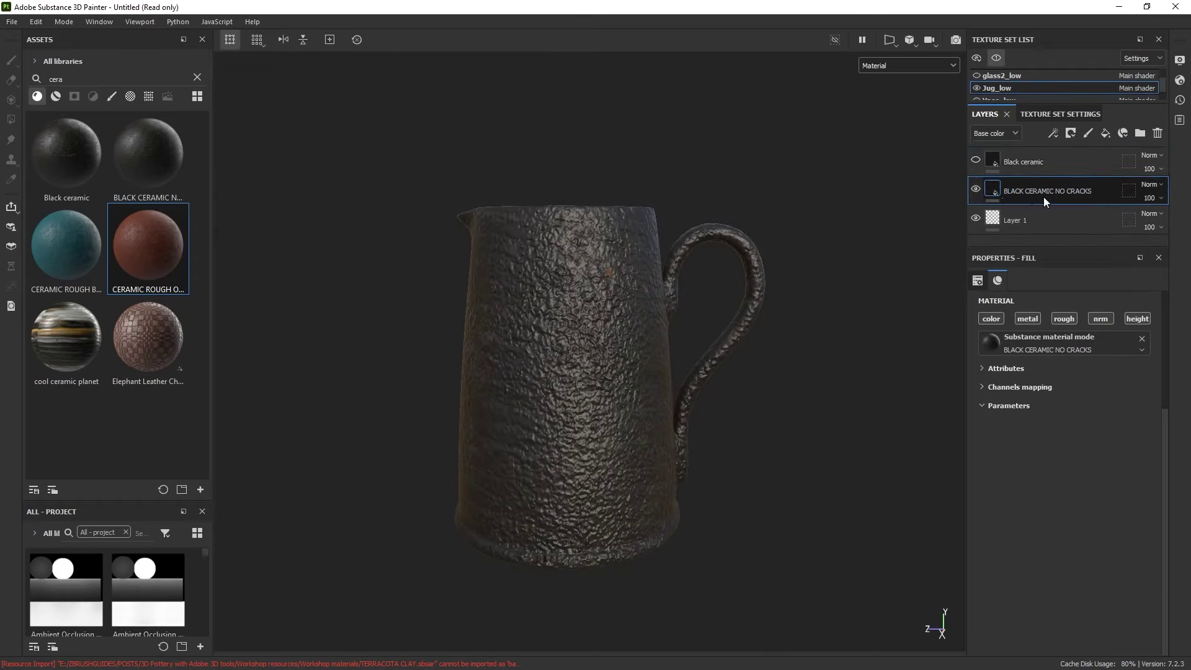
left_click(1054, 132)
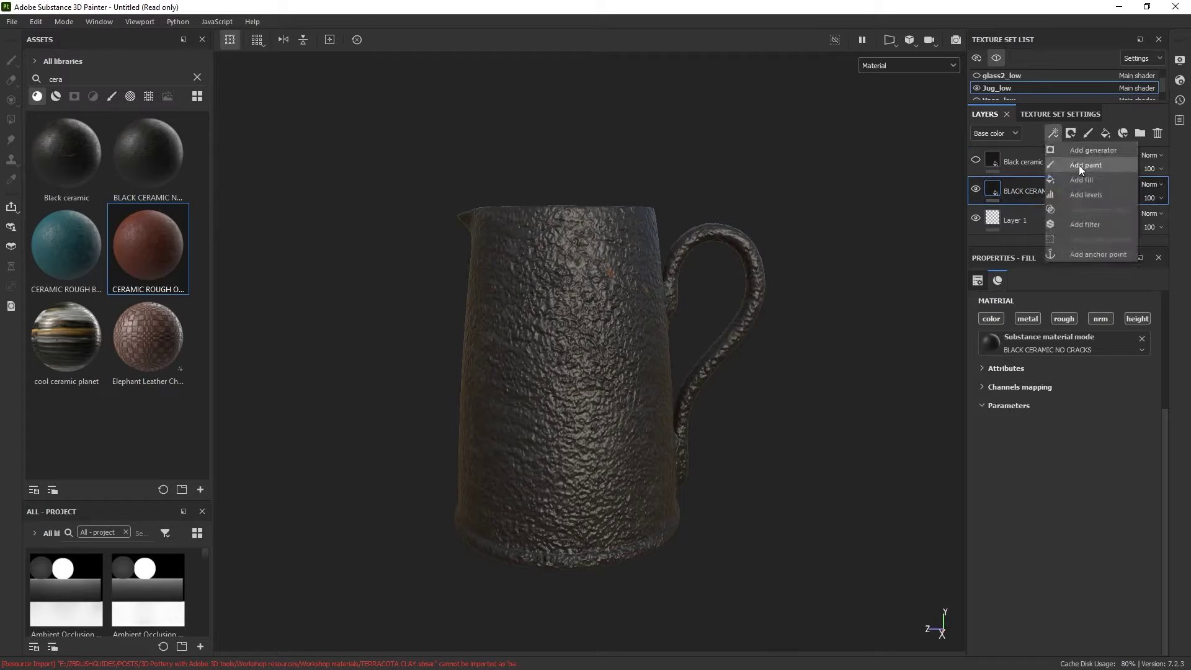
left_click(1085, 195)
left_click(1063, 303)
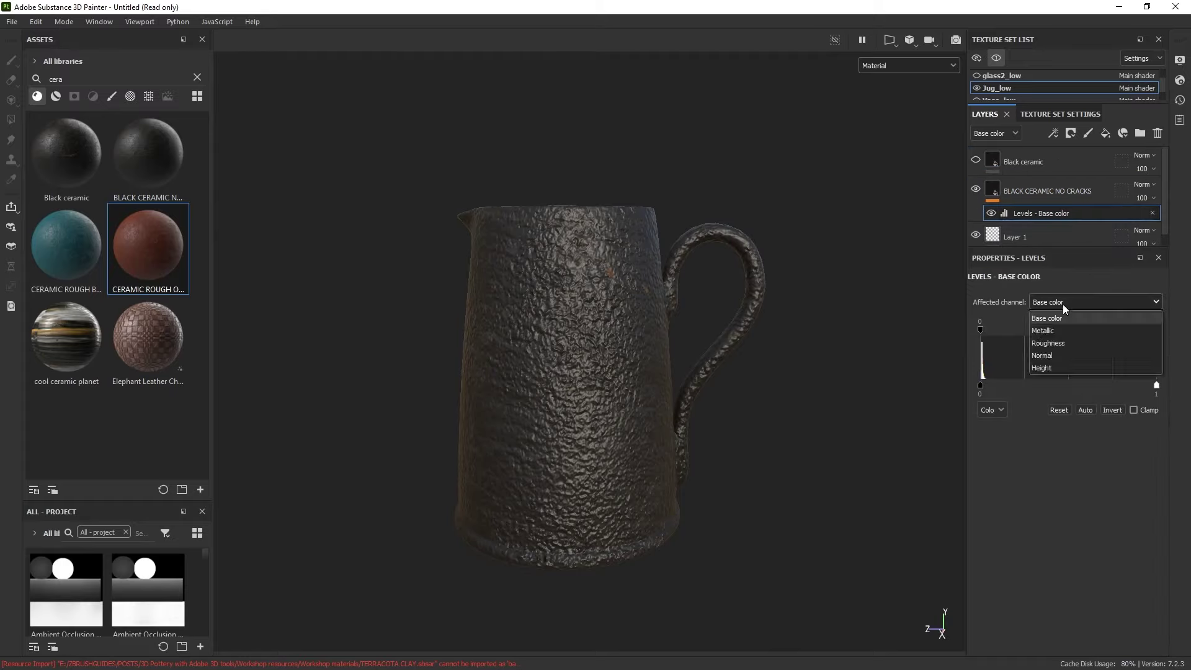
left_click(1066, 367)
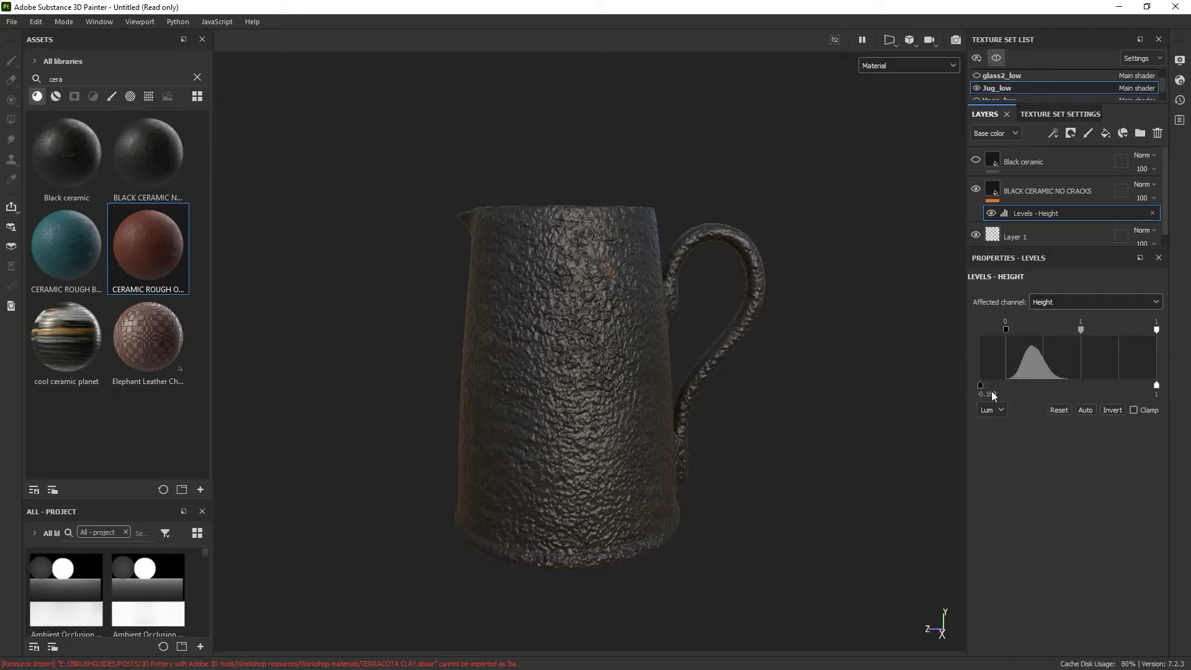
left_click_drag(989, 386, 1048, 385)
left_click_drag(1156, 385, 1057, 381)
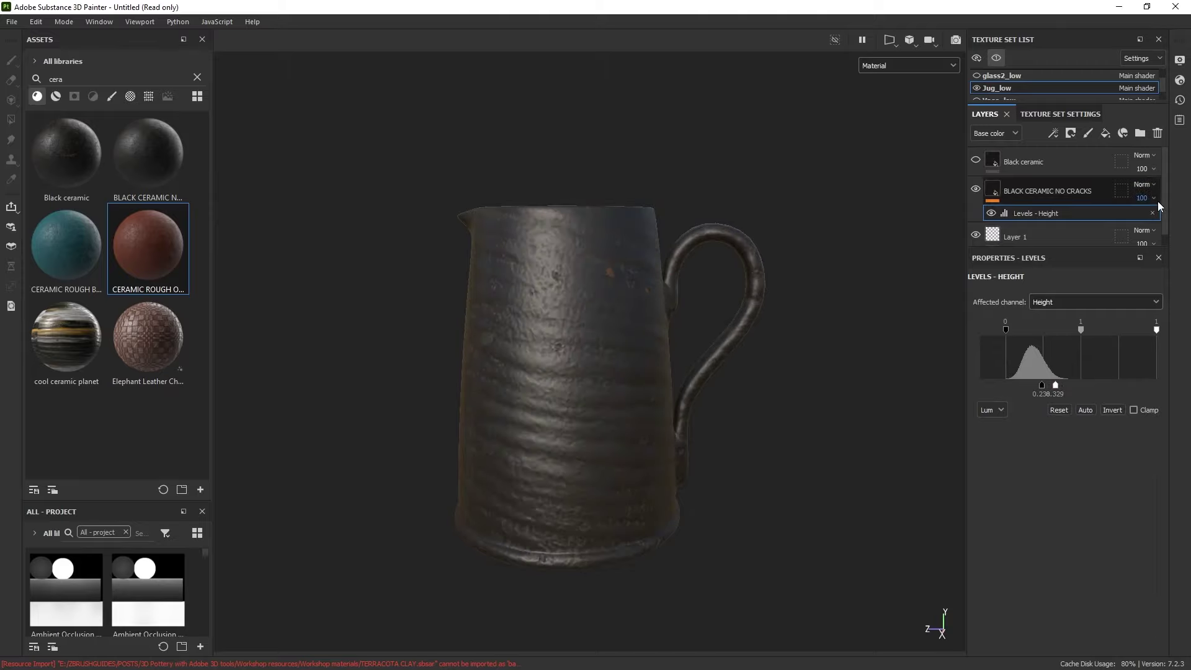
Lower the Height channel opacity of the BLACK CERAMIC NO CRACKS layer to 31 and switch the layer stack back to Base color.
left_click_drag(1157, 200, 1182, 214)
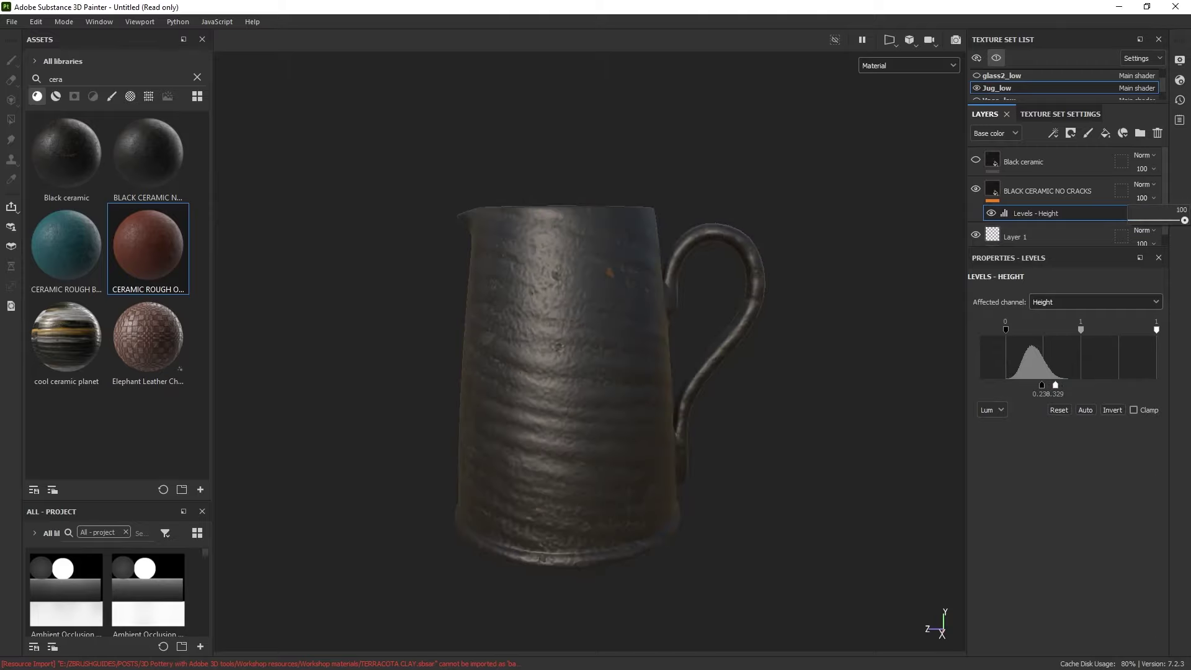
left_click(1006, 134)
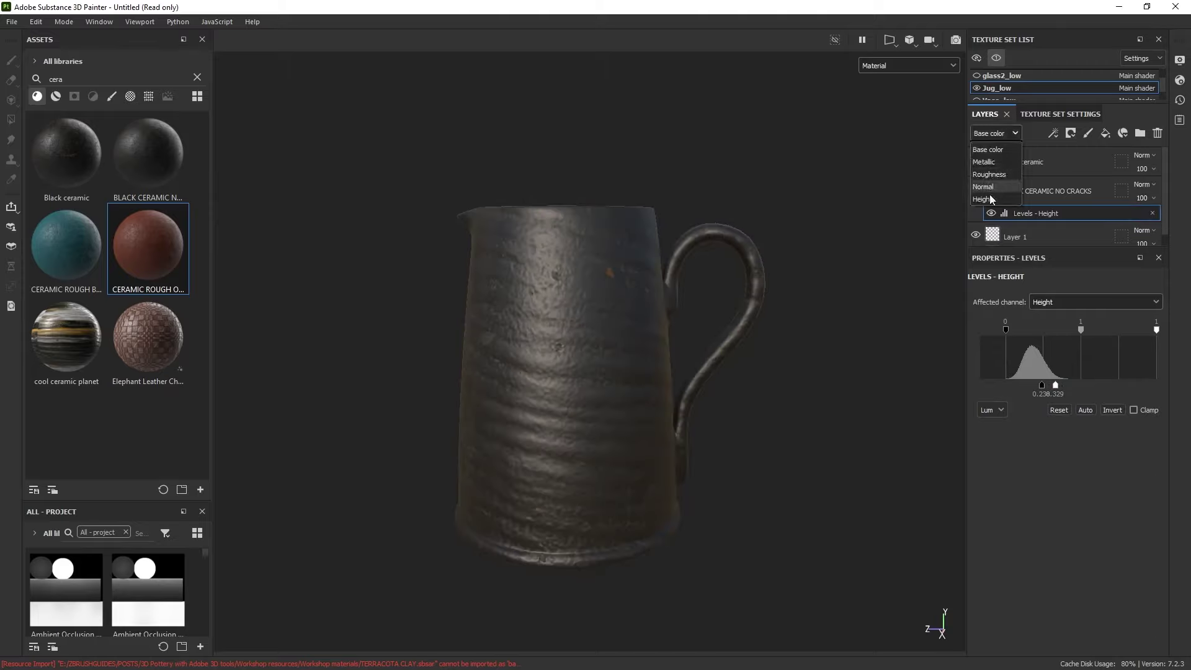
left_click(989, 197)
mouse_move(1153, 202)
left_mouse_down()
mouse_move(1172, 221)
mouse_move(1146, 221)
left_mouse_up()
left_click(1020, 187)
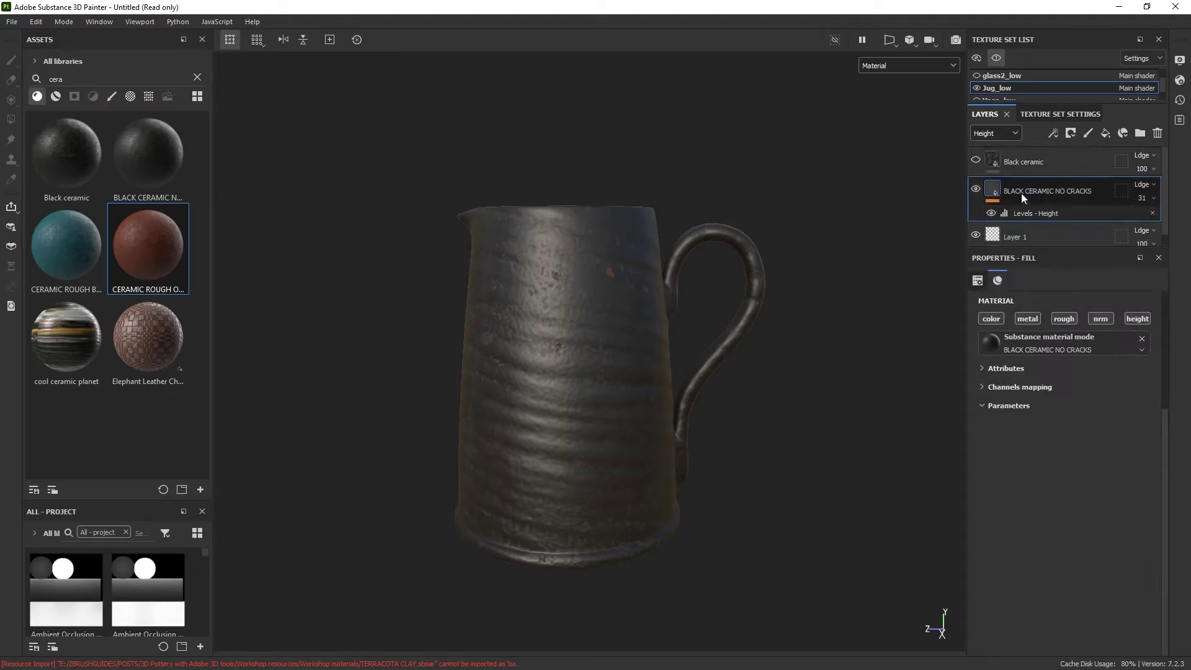
left_click(995, 133)
left_click(992, 146)
Rotate the BLACK CERAMIC NO CRACKS fill's UVs by 8.91 and set their scale to 2, checking the pattern on the jug.
left_click(978, 281)
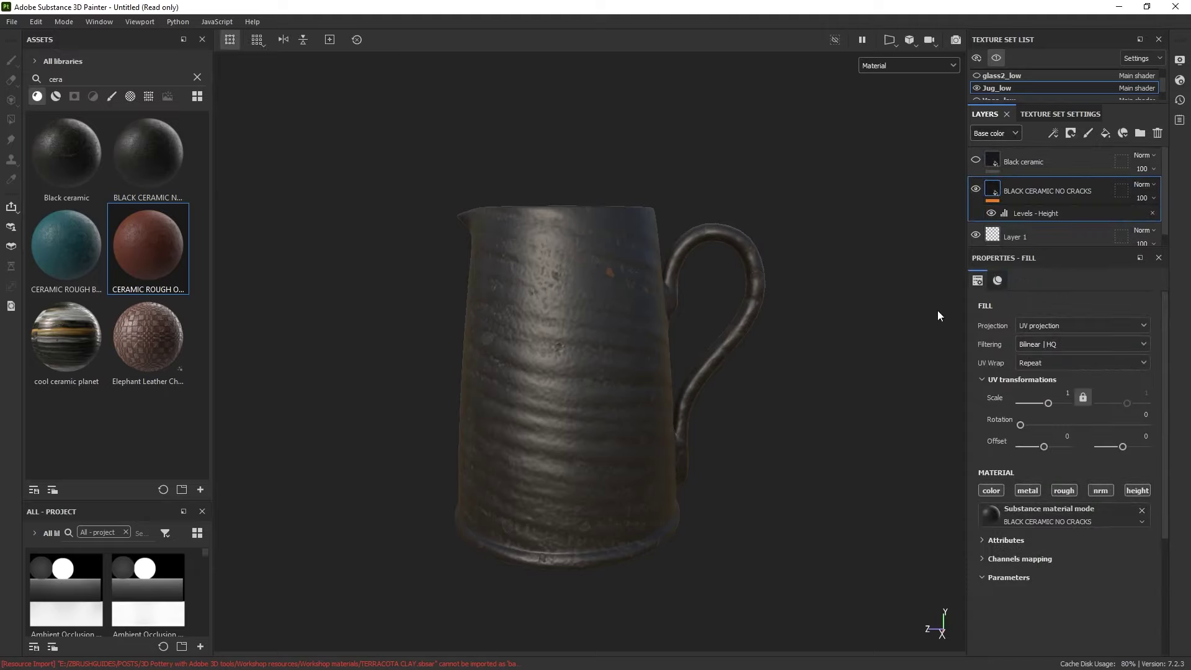
left_click_drag(1023, 425, 1049, 403)
double_click(1062, 392)
type("2.08")
key("Return")
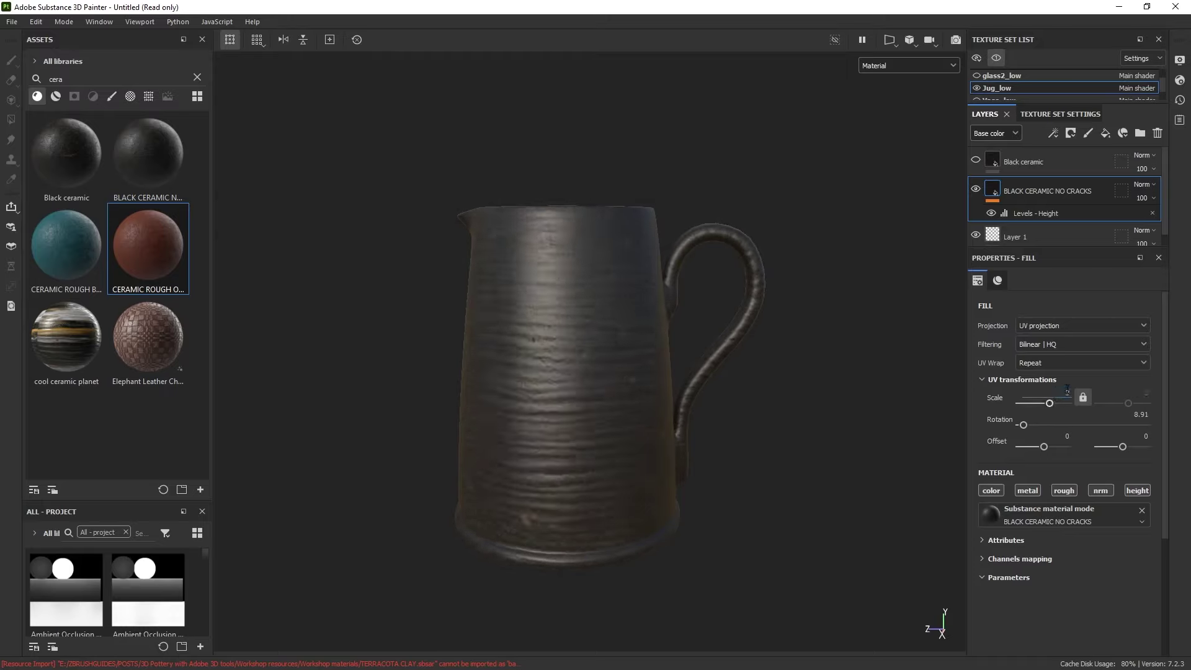
left_click_drag(755, 344, 690, 358, "alt")
left_click_drag(717, 403, 732, 417, "alt")
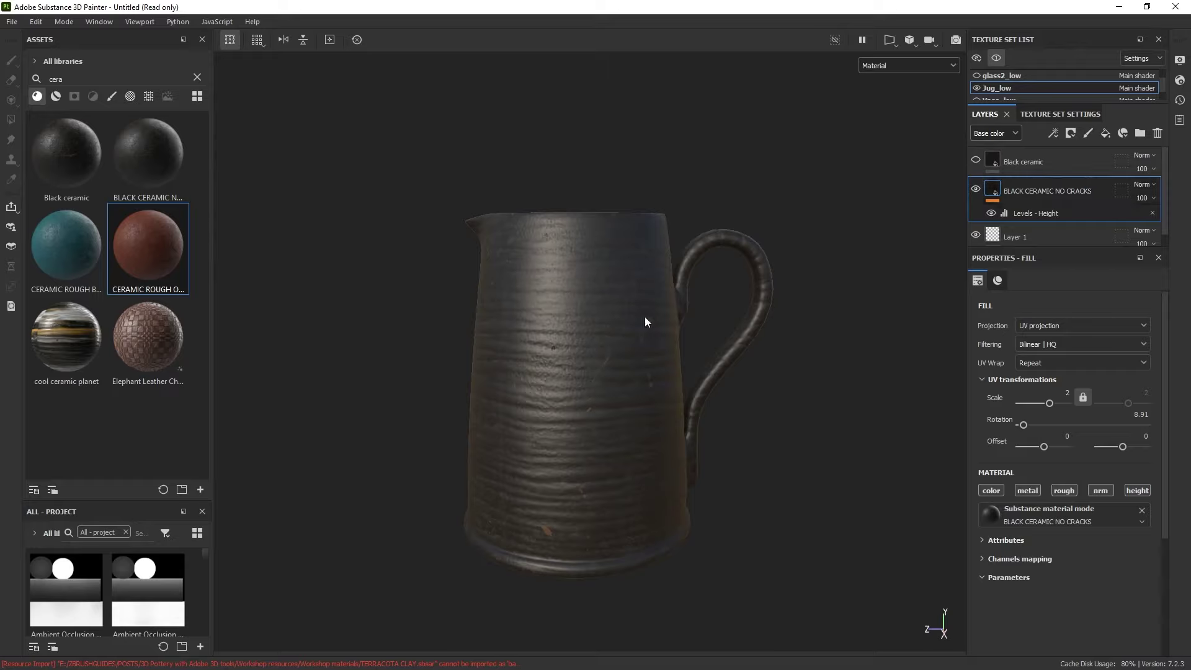
Inspect the jug's surface under different lighting, compare it with the rest of the pottery set, and isolate it again.
right_click_drag(772, 326, 732, 451, "shift")
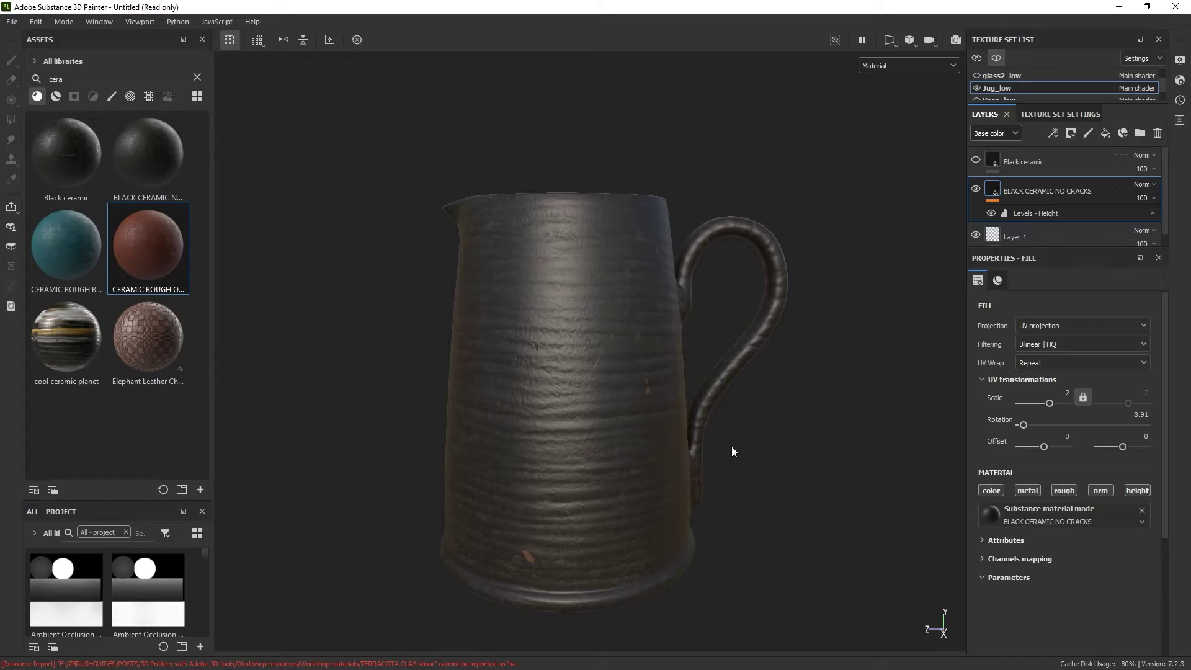
middle_click_drag(732, 416, 712, 350, "alt")
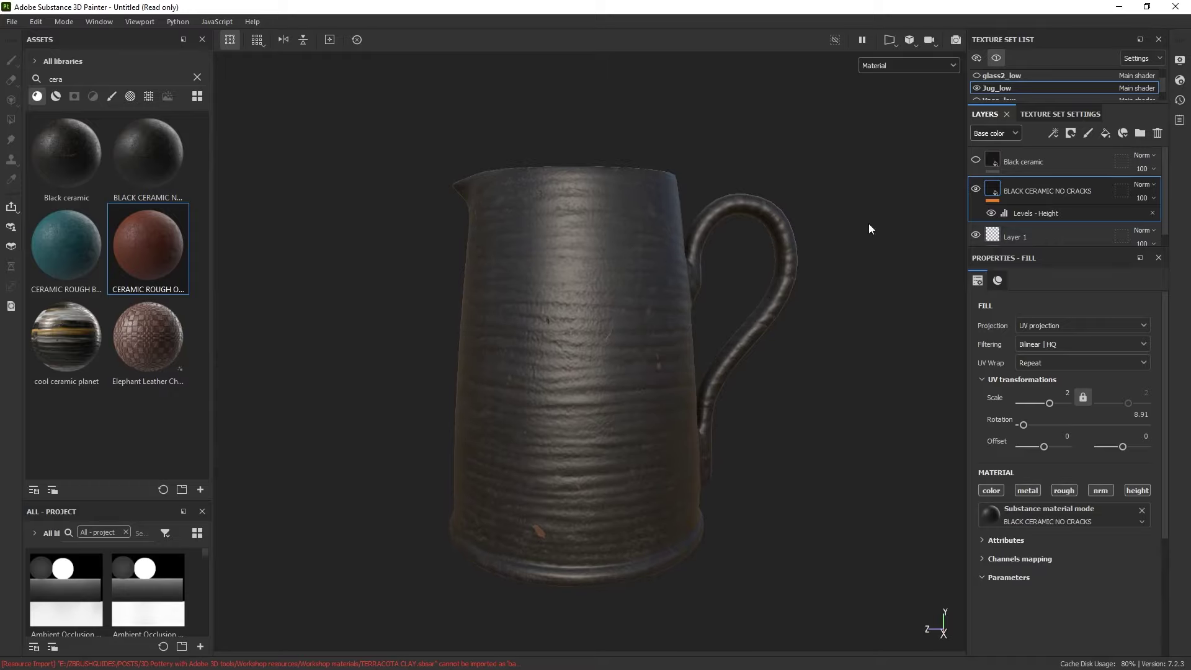
key("alt+q")
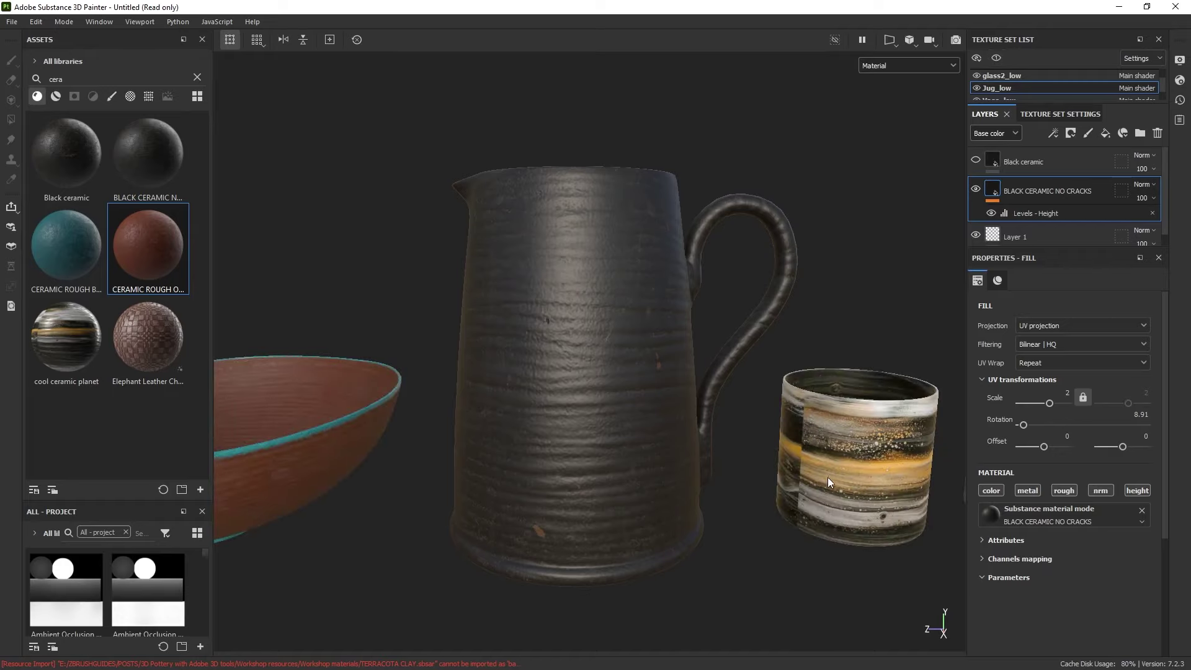
key("f")
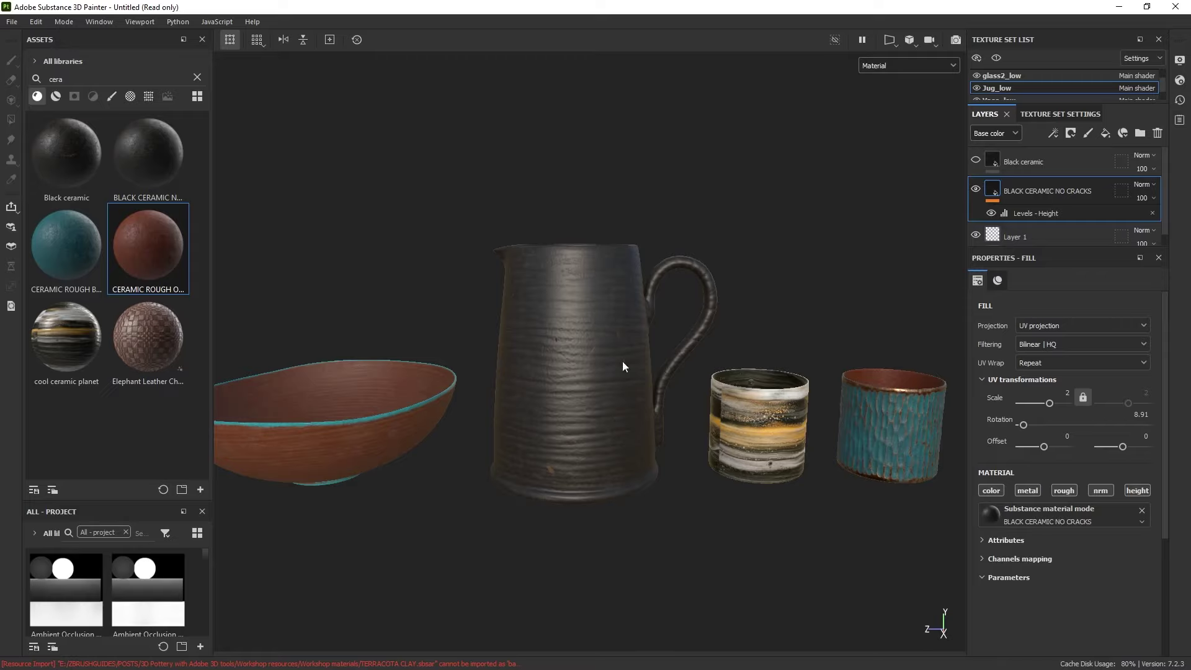
key("alt+q")
right_click_drag(568, 292, 662, 476, "alt")
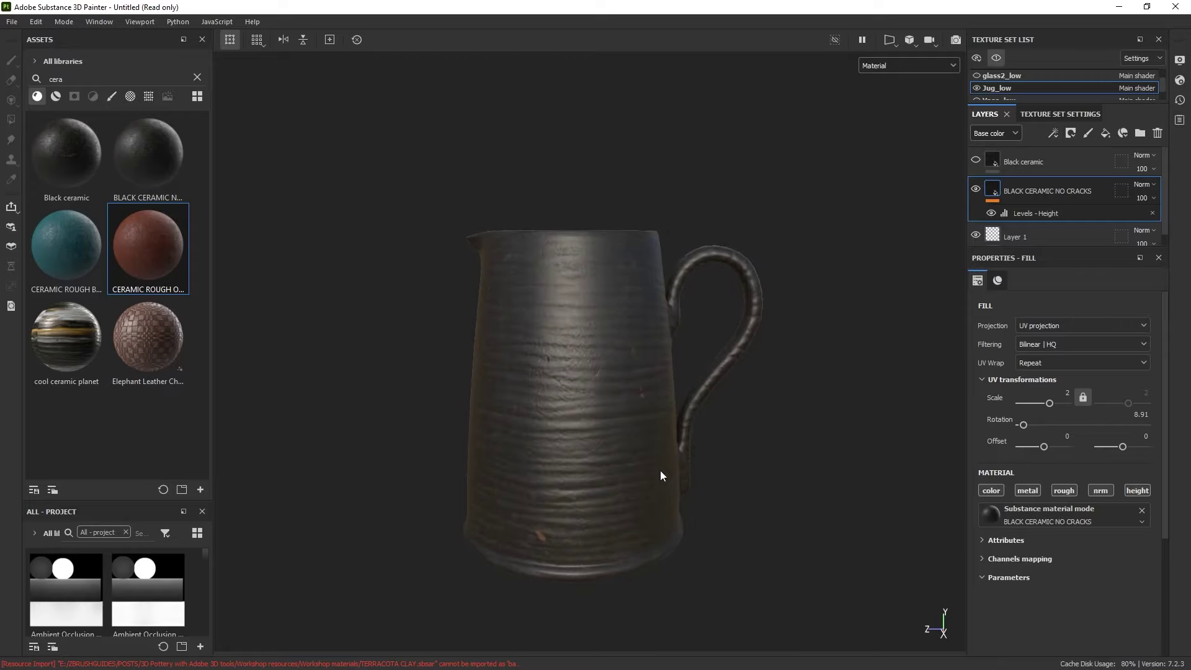
middle_click_drag(662, 475, 684, 441, "alt")
right_click_drag(657, 385, 650, 348, "alt")
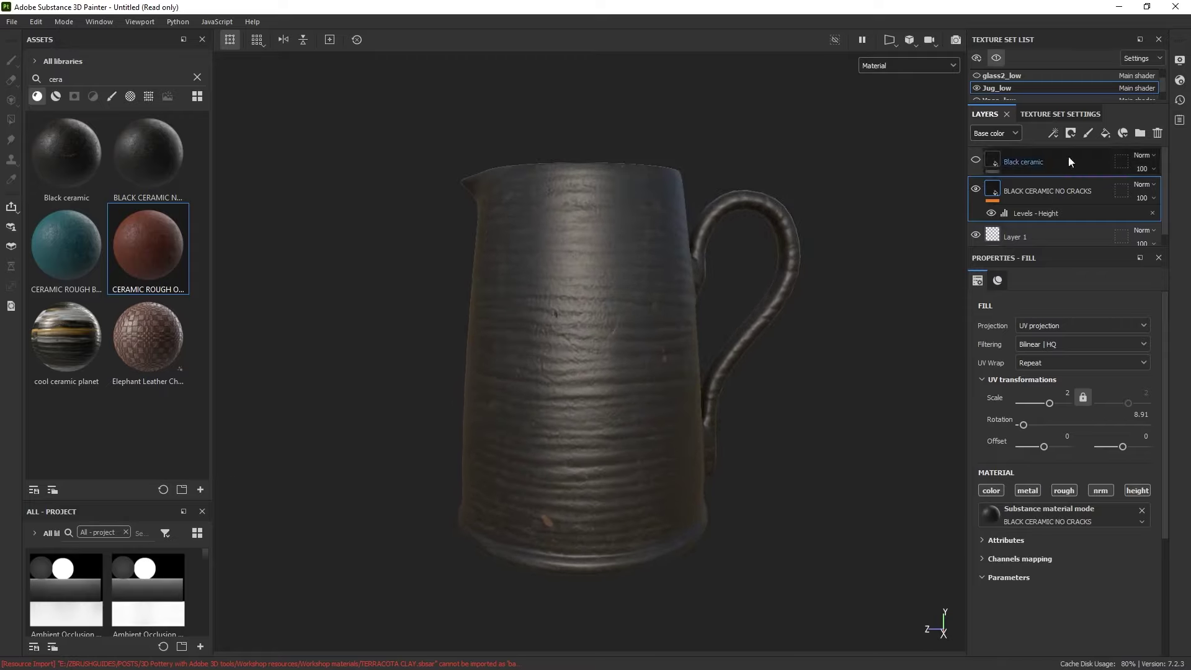
Add a fill layer above BLACK CERAMIC NO CRACKS with only color and roughness enabled, and set its roughness to about 0.066.
left_click(1099, 134)
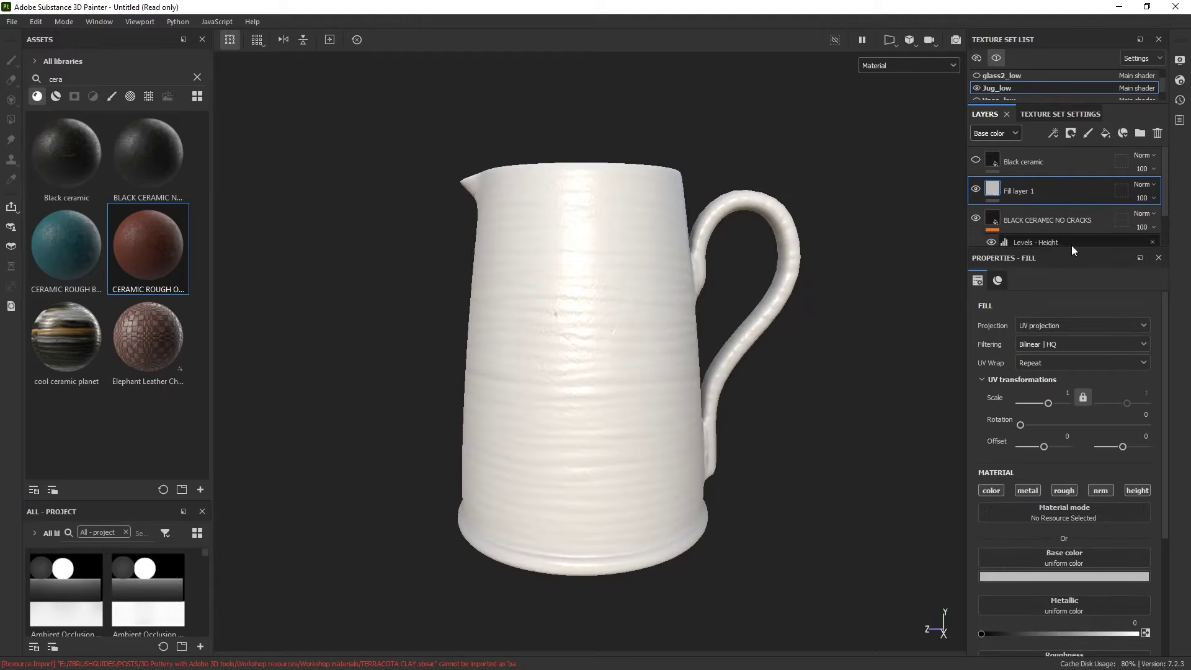
left_click_drag(1073, 246, 1077, 314)
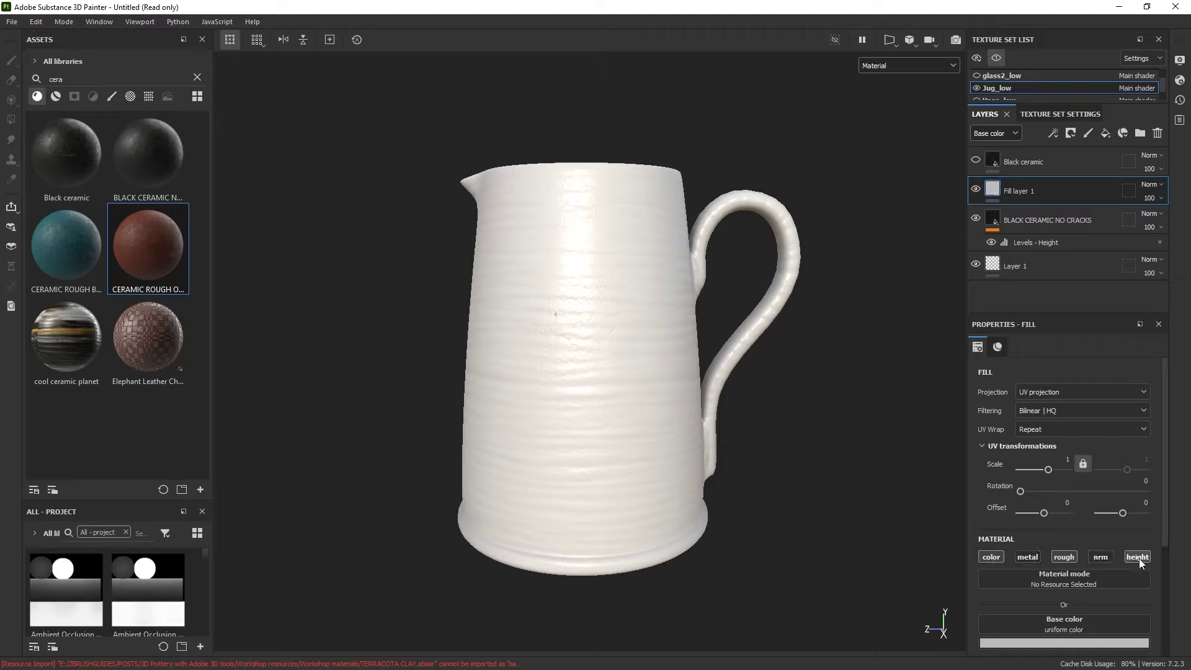
left_click(1064, 557)
scroll(1047, 560, "down", 2)
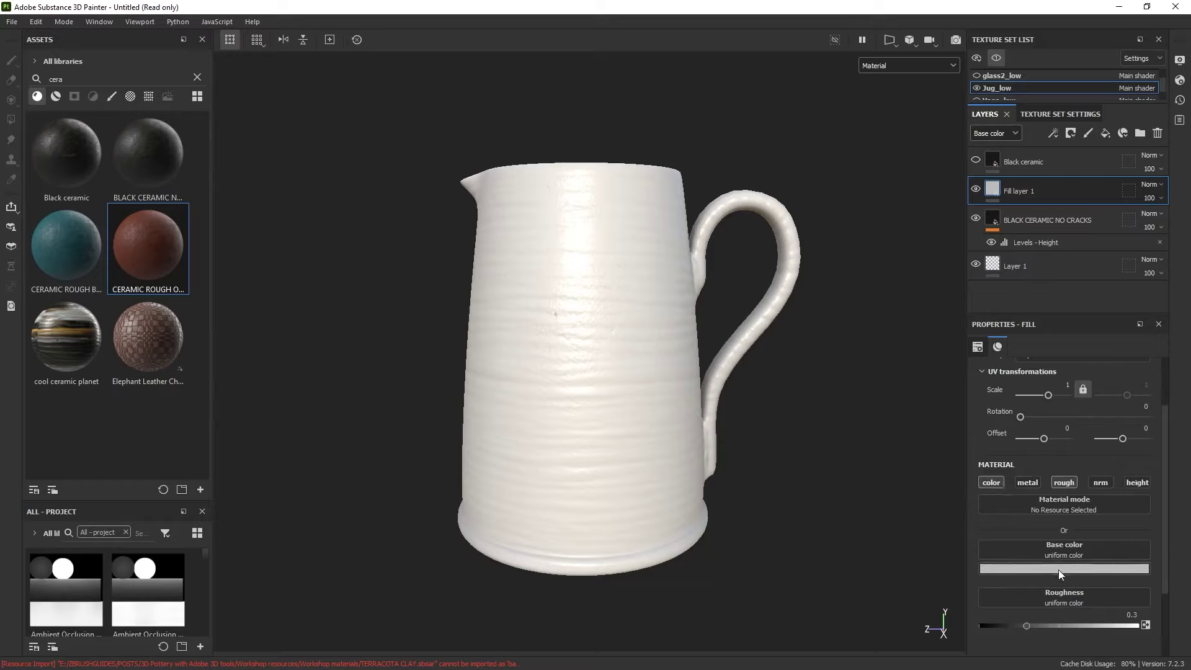
left_click_drag(1025, 628, 988, 628)
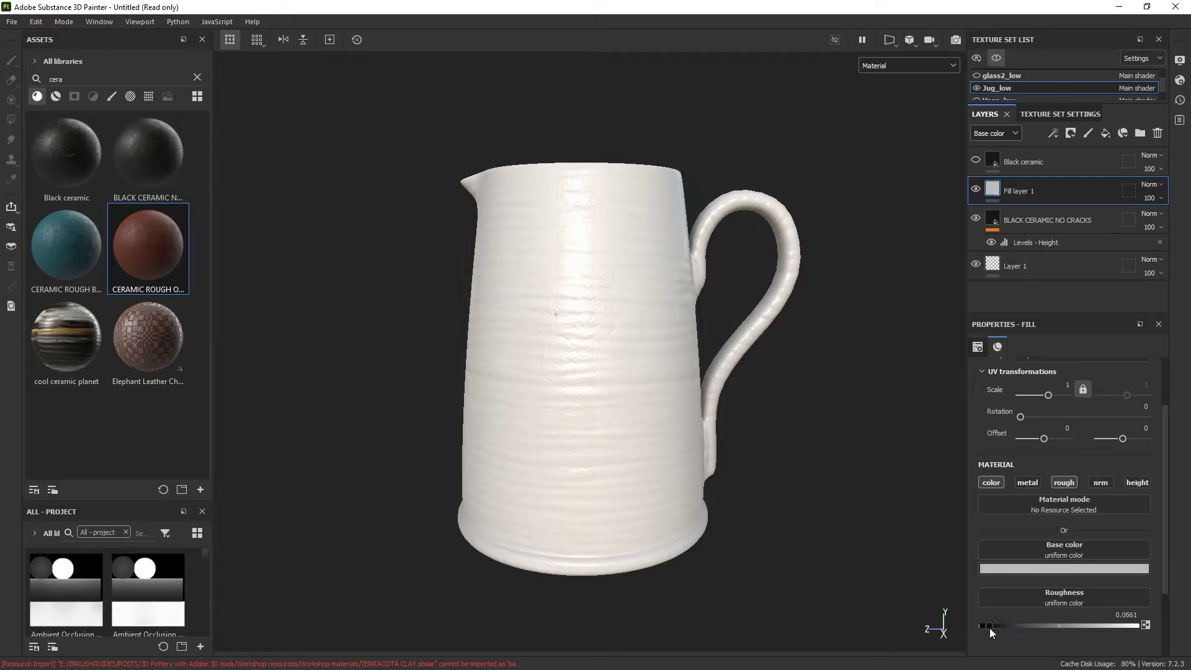
Set the base color of Fill layer 1 to a saturated green, about 00bf47.
left_click(1045, 569)
left_click_drag(1068, 525, 1124, 438)
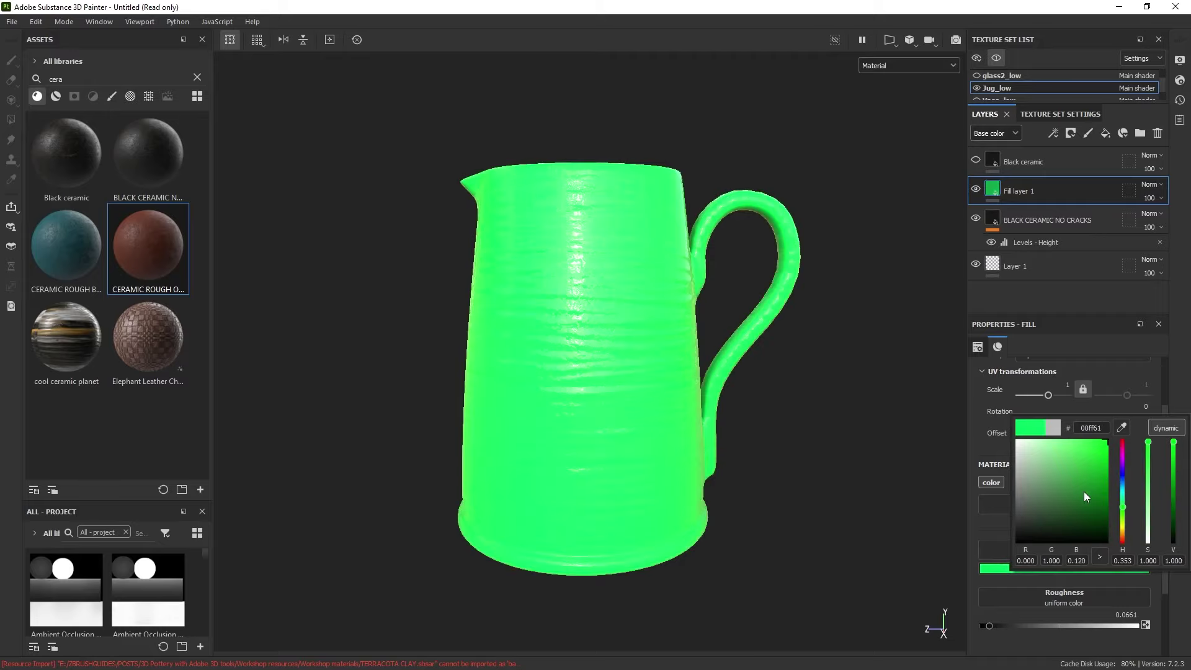
left_click_drag(1086, 496, 1093, 487)
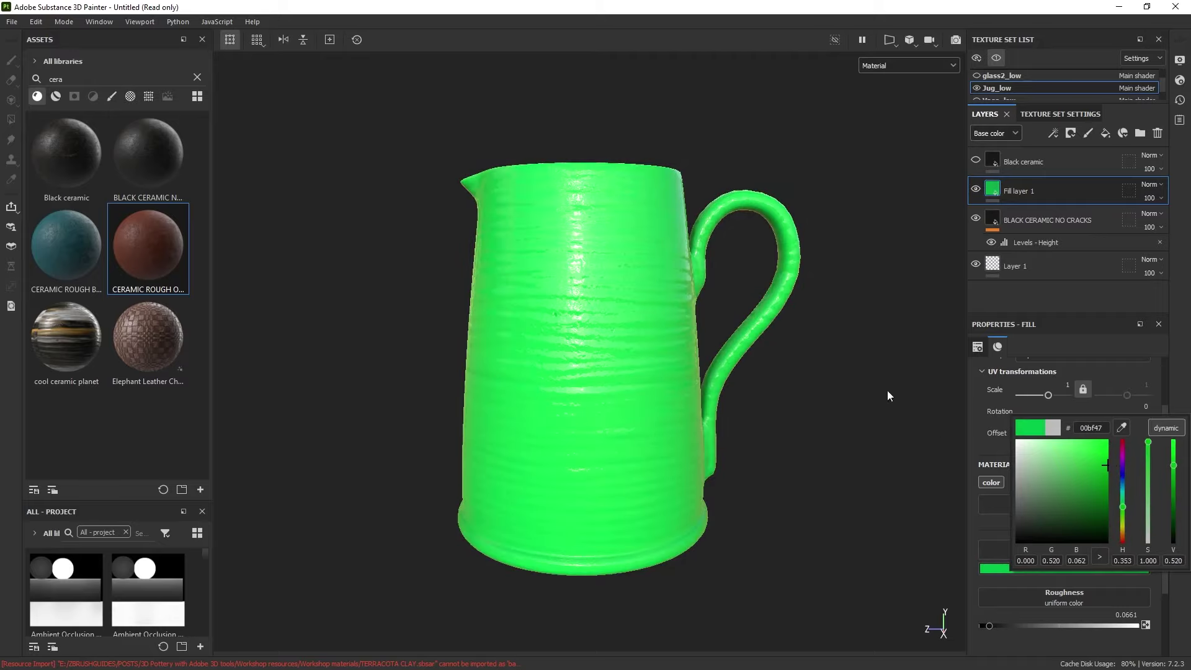
left_click(923, 403)
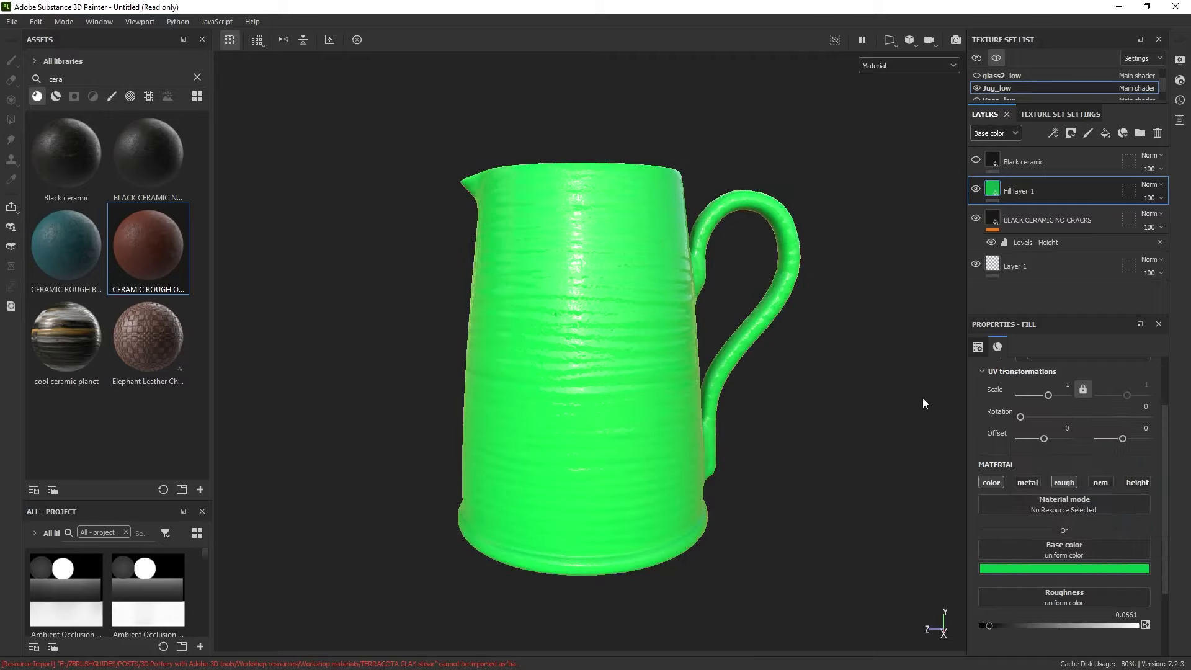
Add a black mask to the green fill layer and put a fill effect in that mask.
left_click(1070, 133)
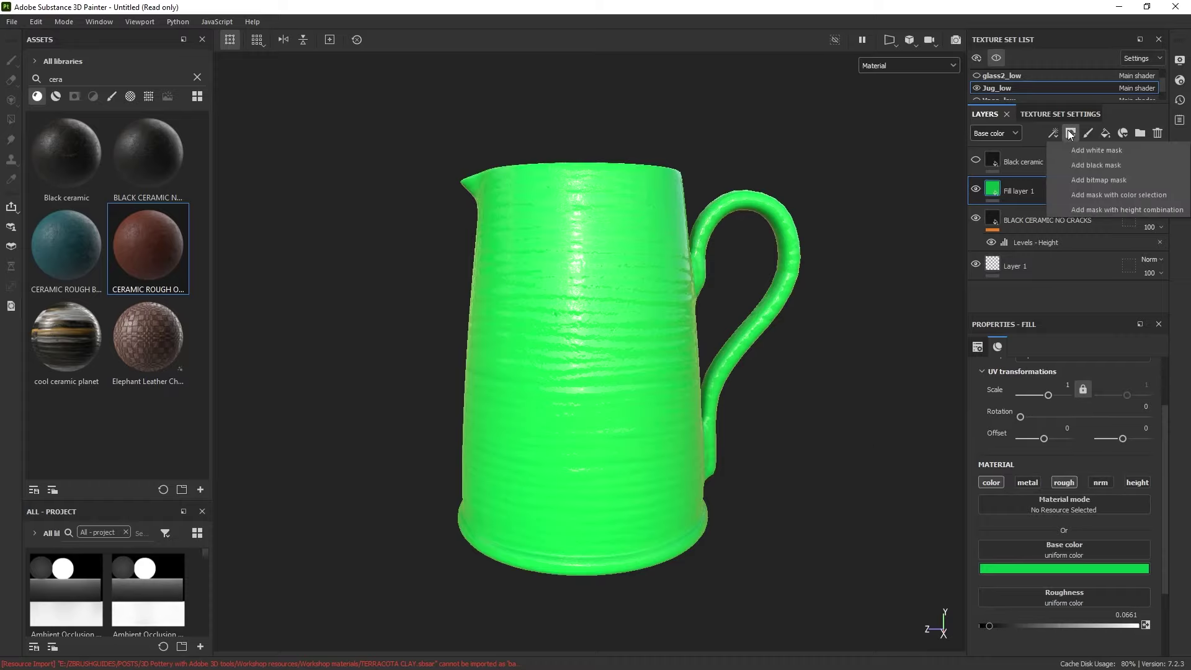
left_click(1104, 165)
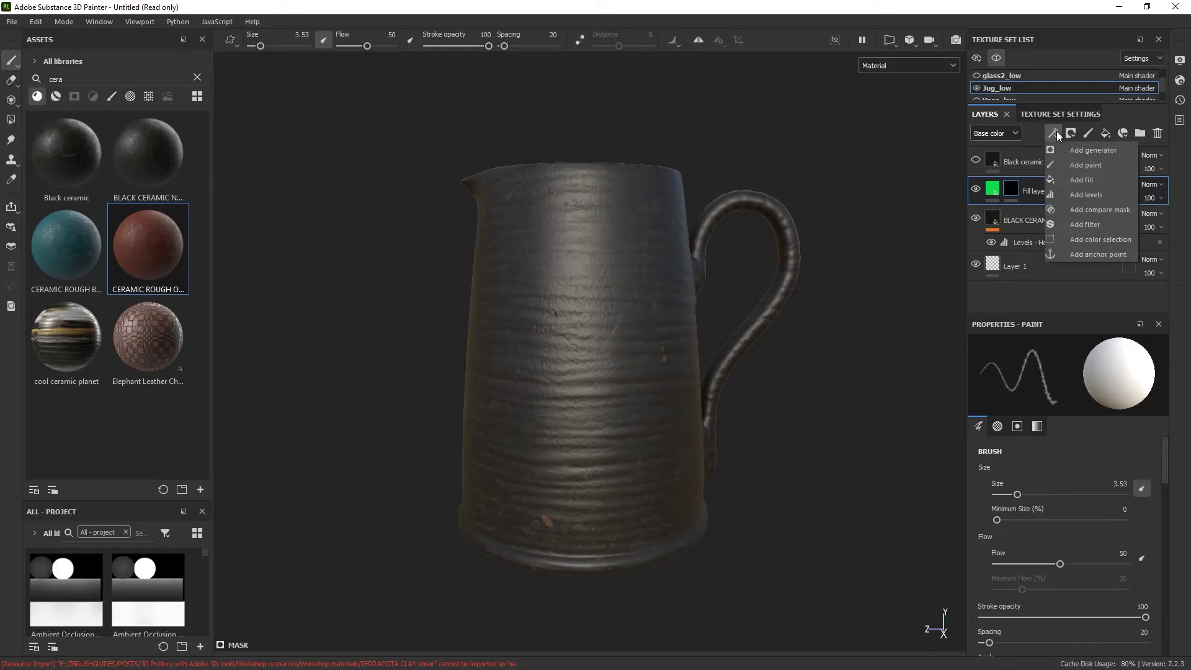
left_click(1091, 177)
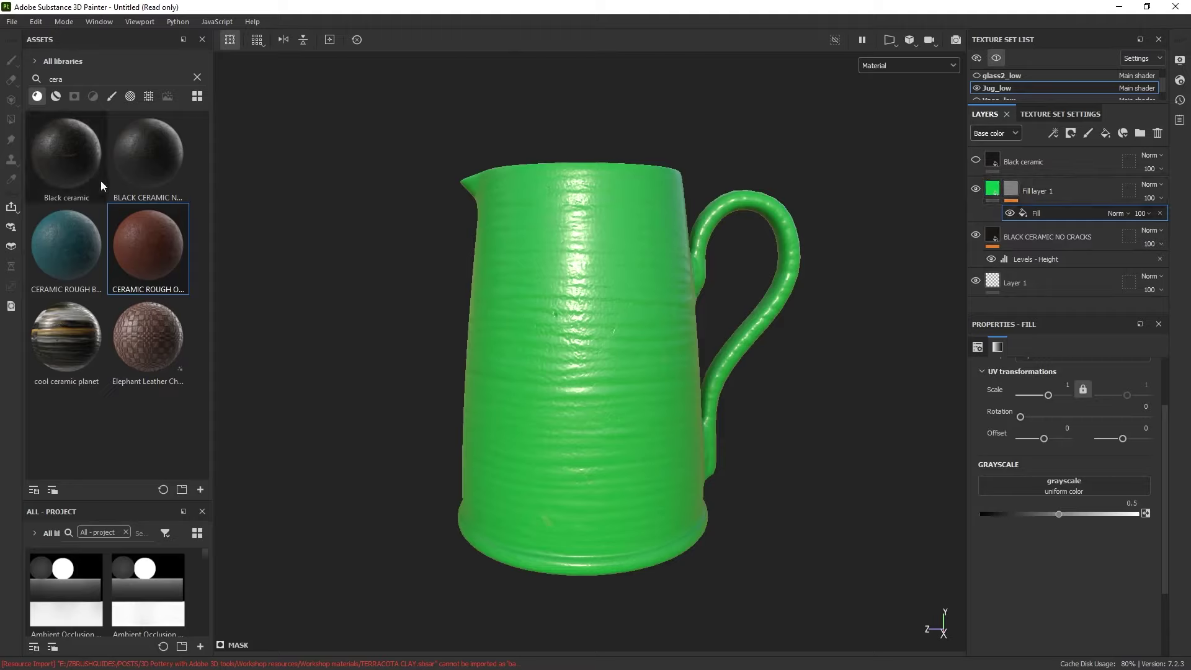
Search the texture assets for "grun" and apply Grunge Paint Scratched as the grayscale of the mask's fill.
left_click(149, 96)
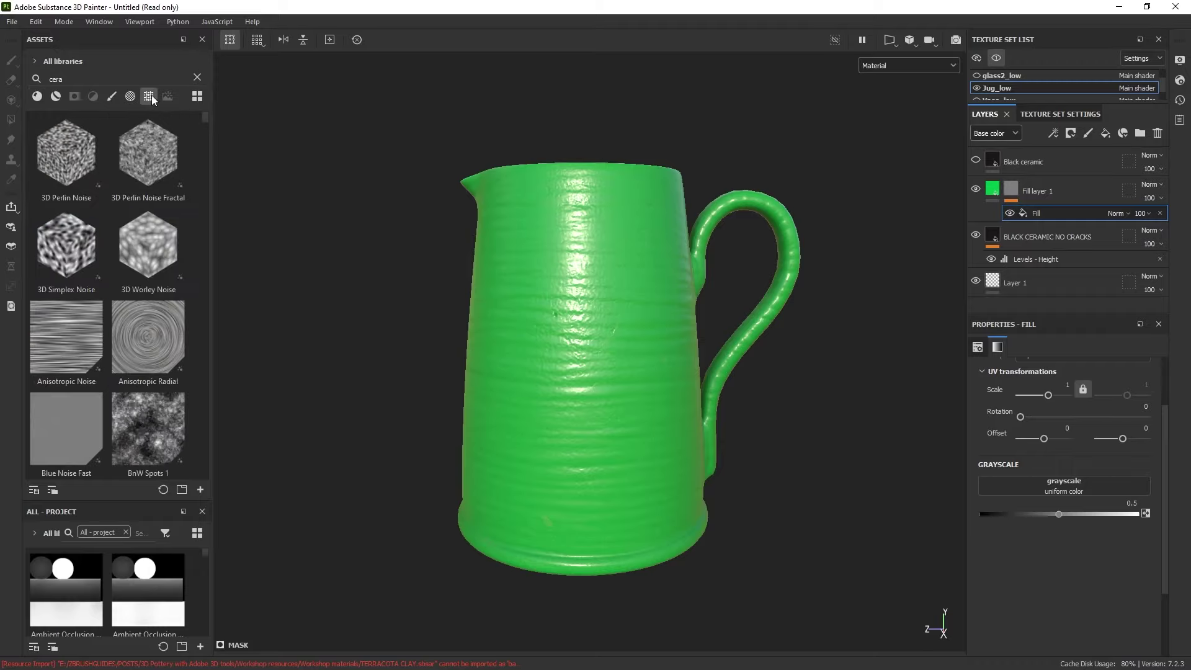
left_click(198, 78)
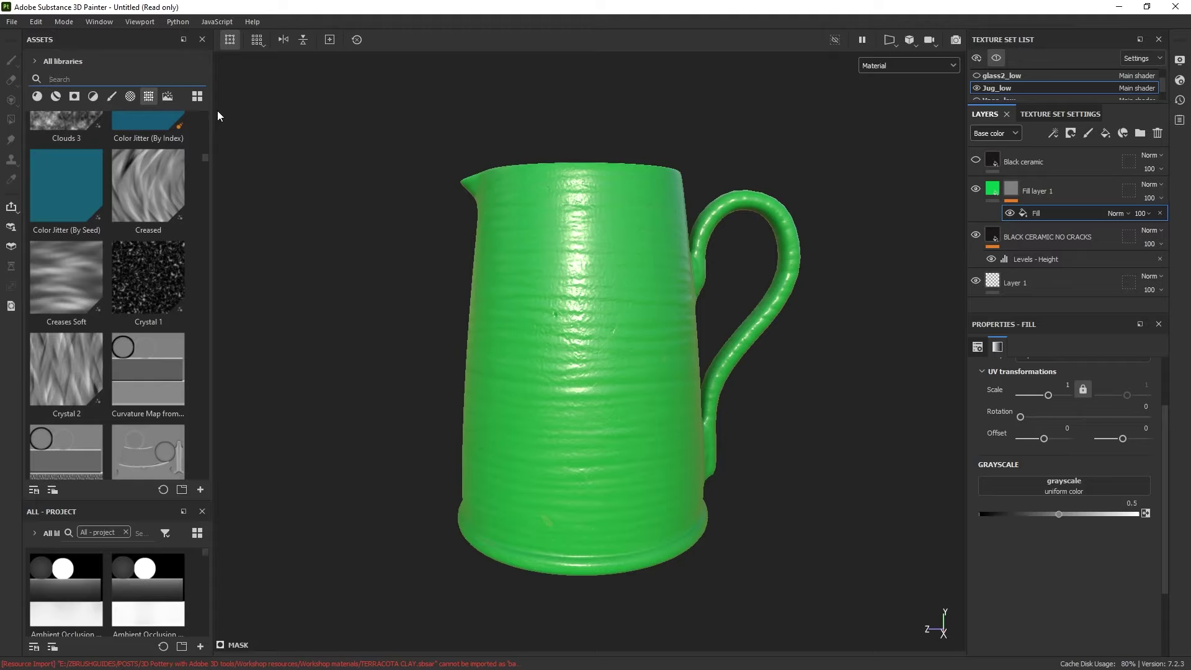
type("grun")
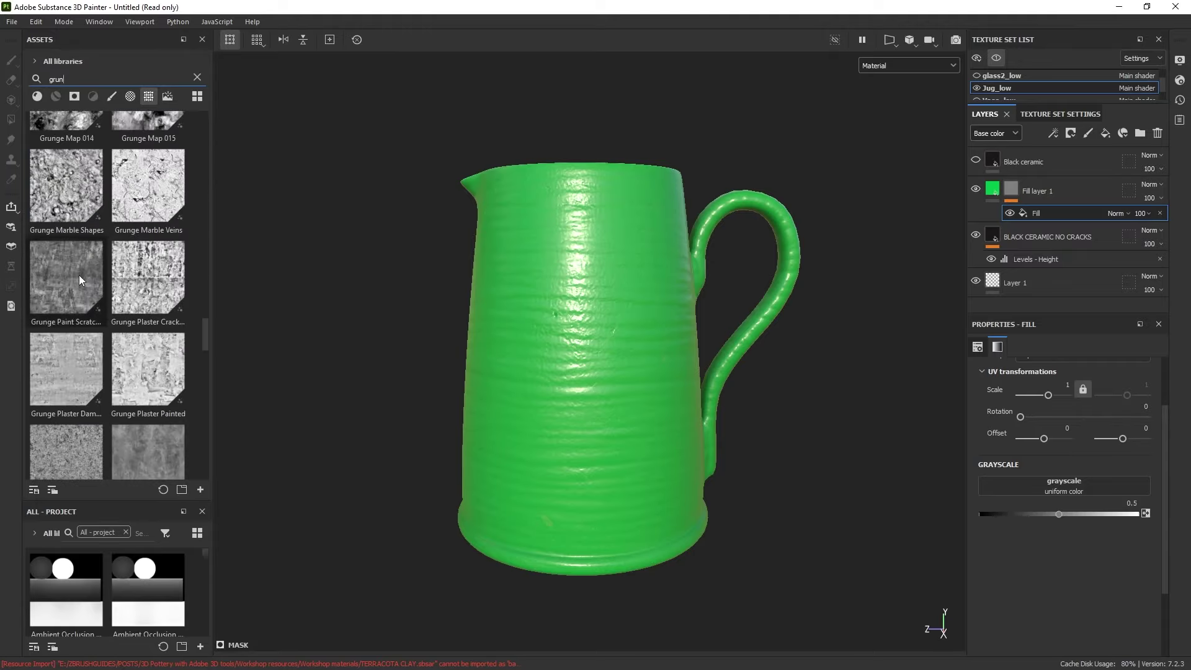
left_click(73, 277)
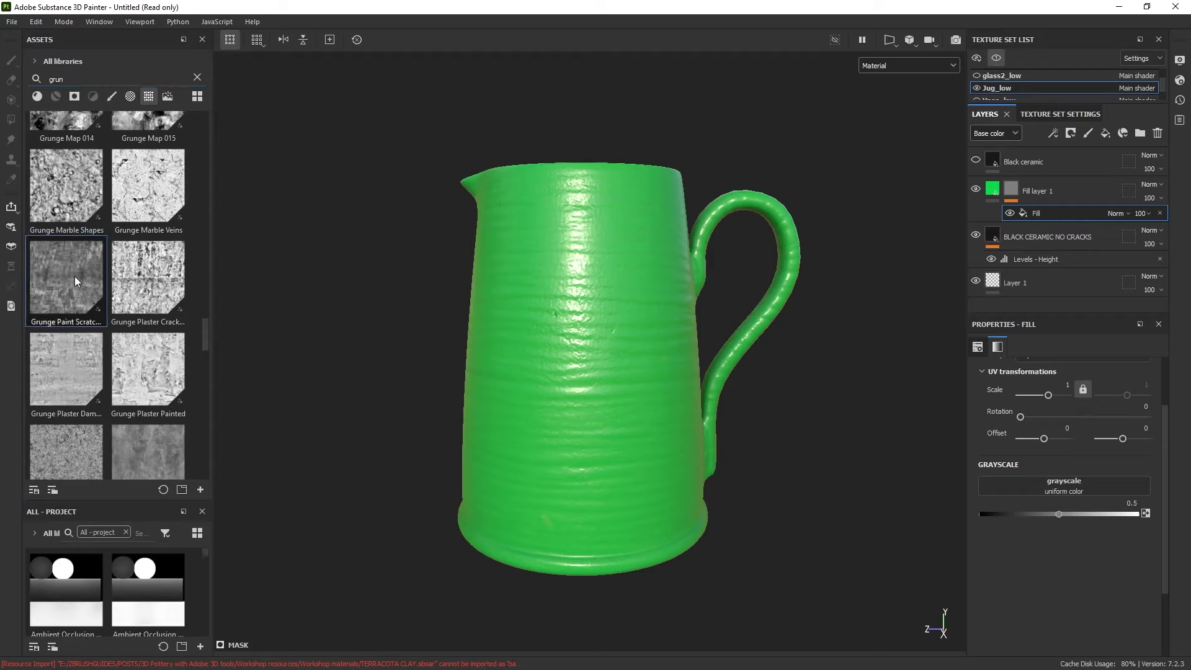
left_click_drag(59, 280, 1054, 484)
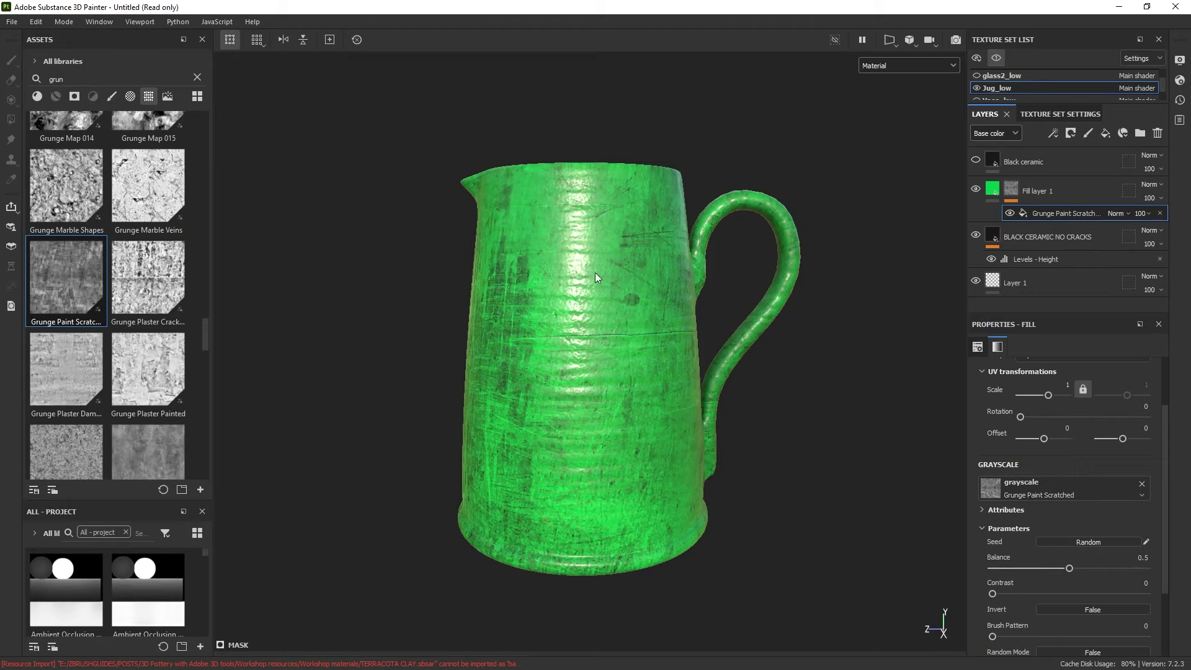
Check the scratched mask on the jug, and set the Grunge Paint Scratched balance to 0.41 and contrast to 0.19.
left_click_drag(595, 273, 629, 238, "alt")
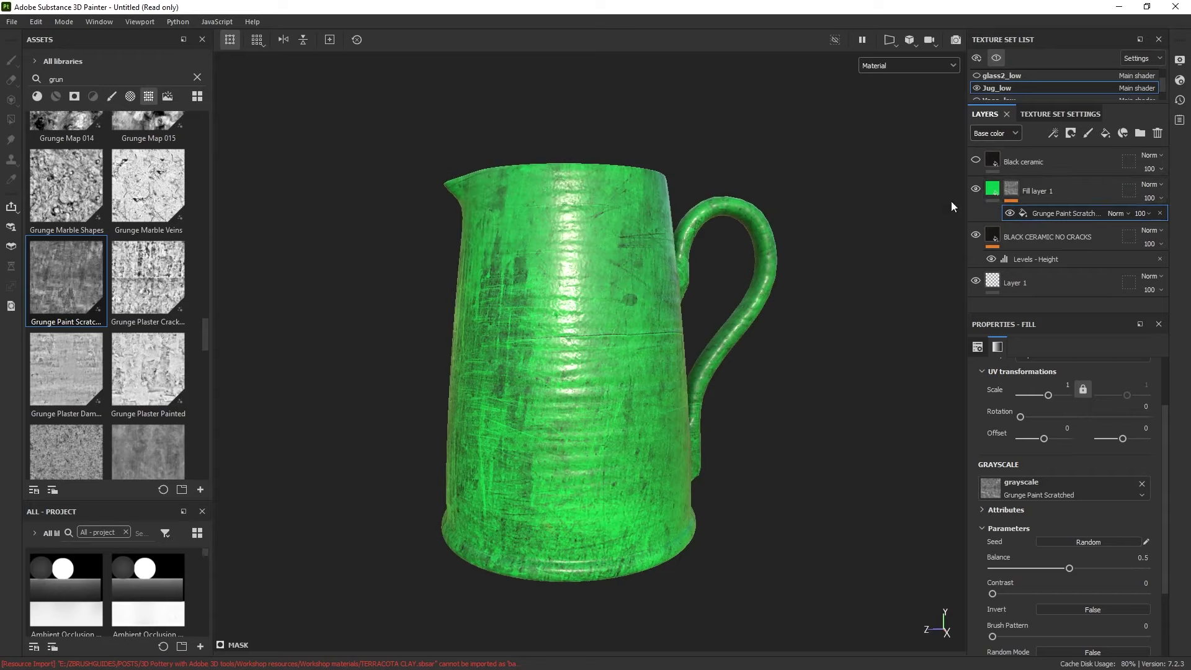
right_click_drag(577, 283, 705, 337, "shift")
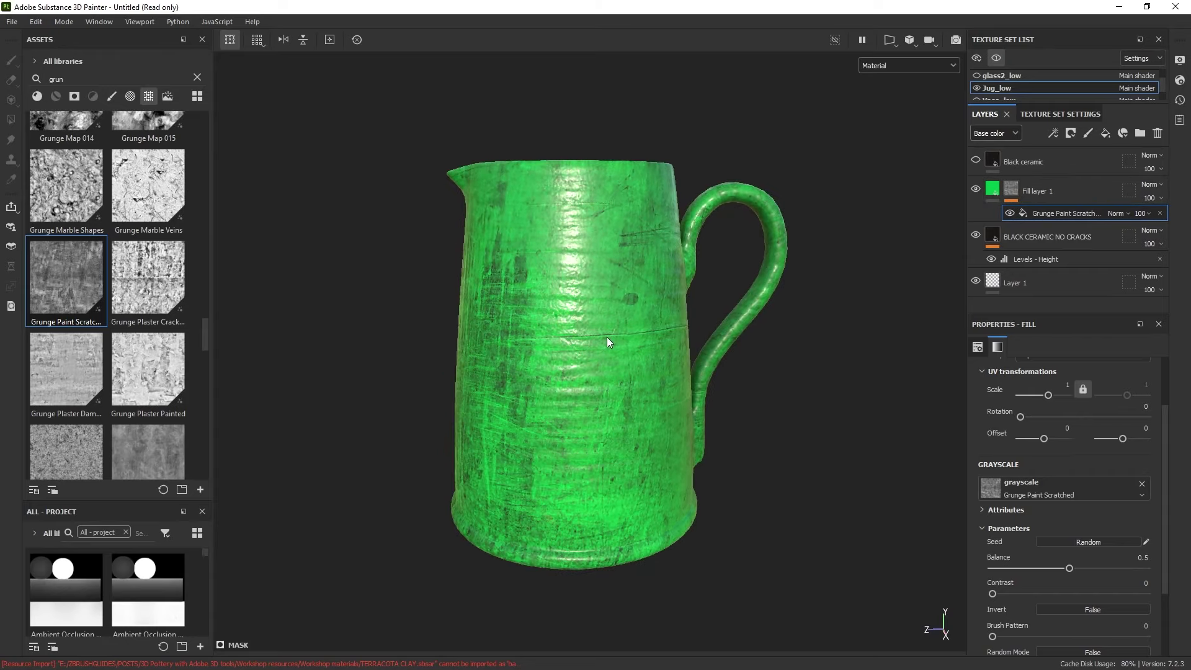
left_click(1010, 213)
left_click(1010, 214)
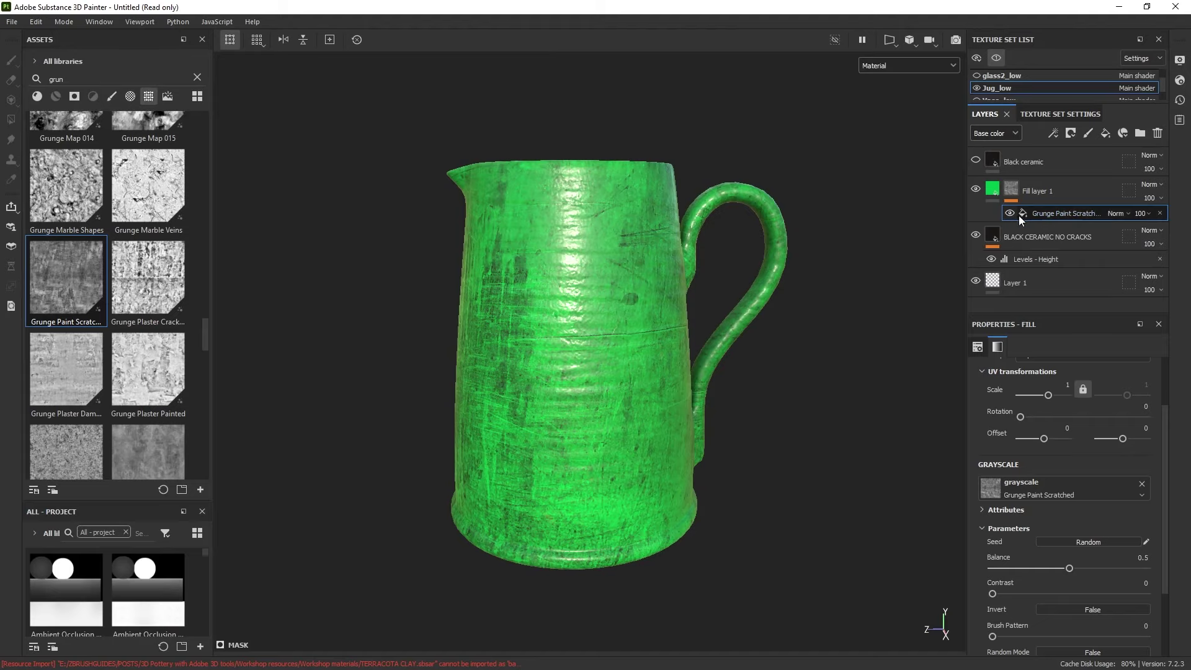
scroll(1052, 541, "down", 1)
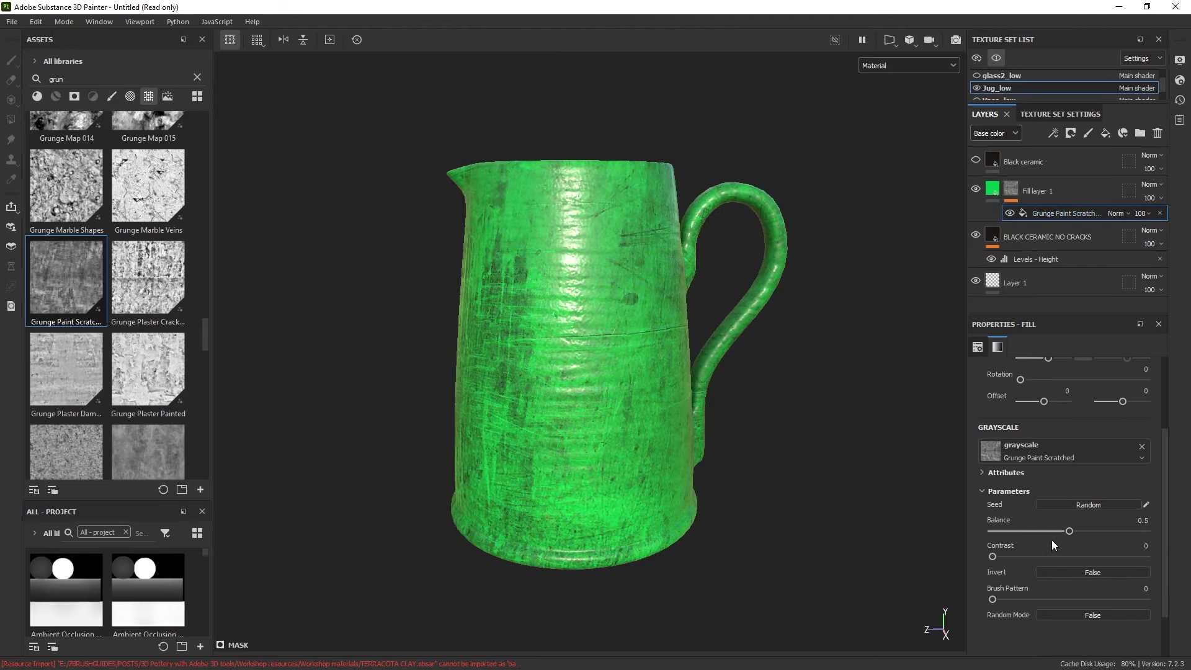
left_click_drag(1076, 530, 1022, 557)
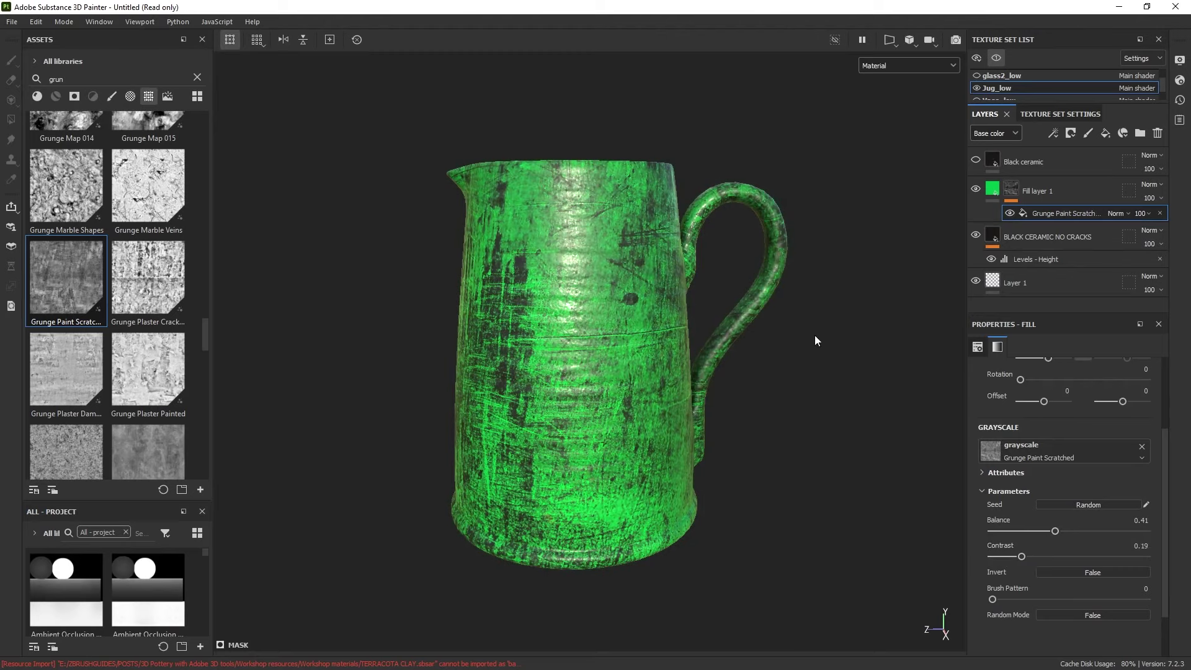
Add a Dirt generator to the green layer's mask and set its Dirt Level to 0.62 and Dirt Contrast to 0.44.
left_click(1054, 132)
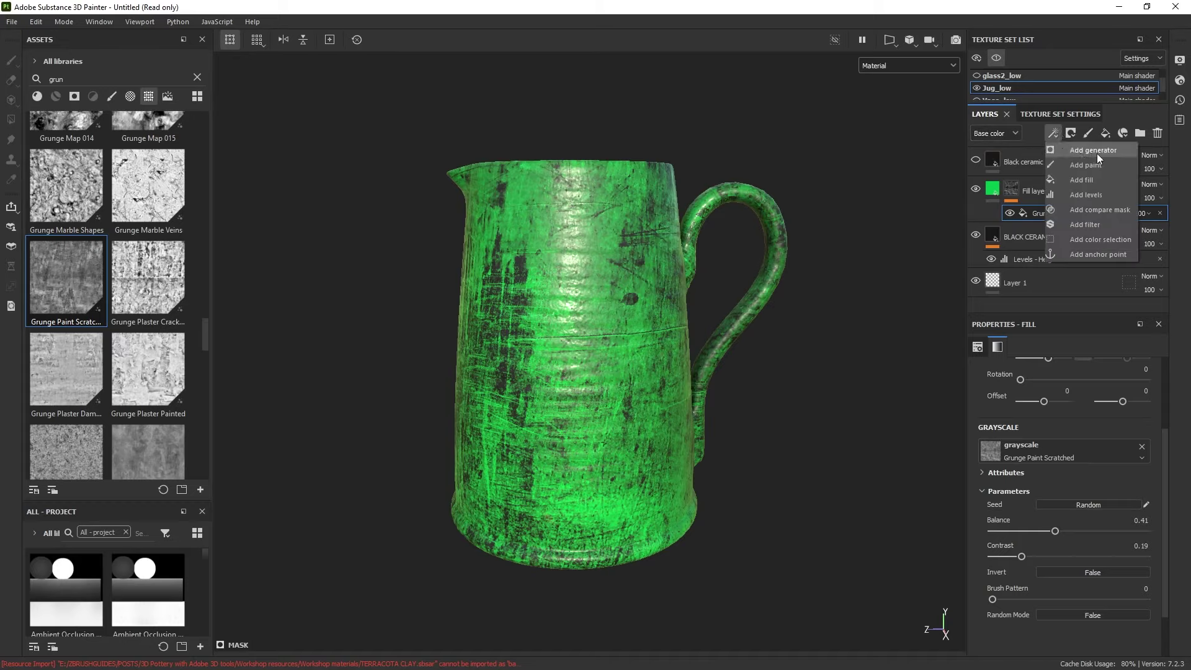
left_click(1081, 152)
left_click(1060, 368)
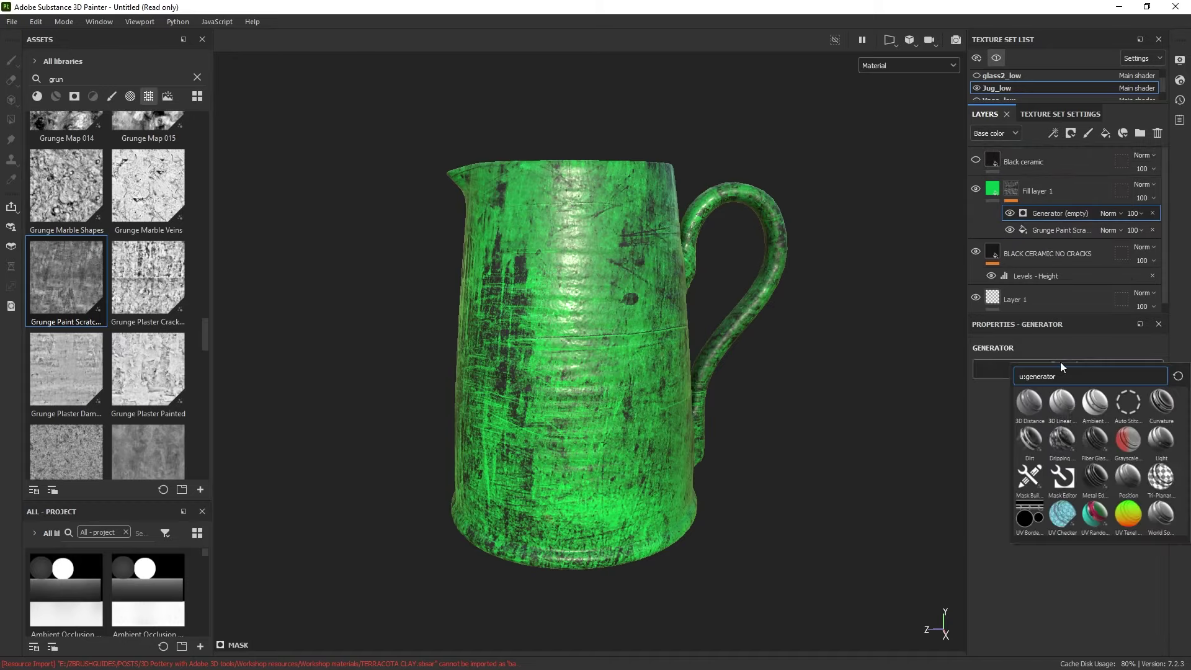
left_click(1031, 438)
left_click_drag(880, 267, 768, 212, "alt")
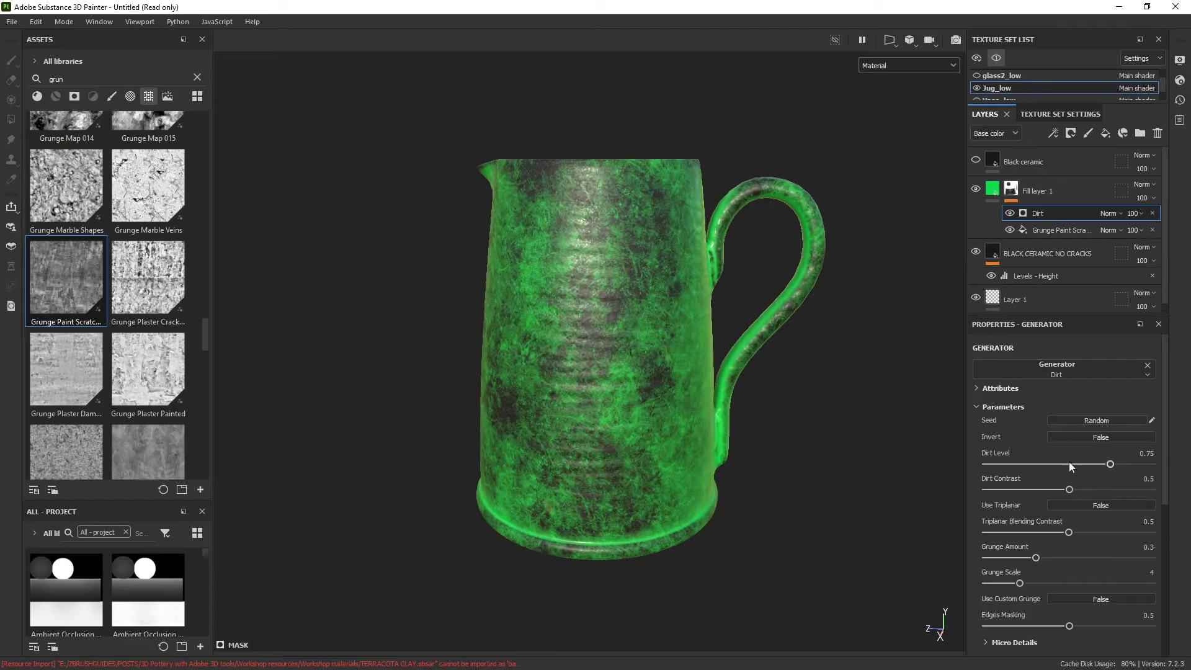
mouse_move(1069, 462)
left_mouse_down()
mouse_move(1044, 463)
mouse_move(1095, 464)
mouse_move(1081, 465)
mouse_move(1082, 490)
mouse_move(1062, 490)
mouse_move(1089, 464)
left_mouse_up()
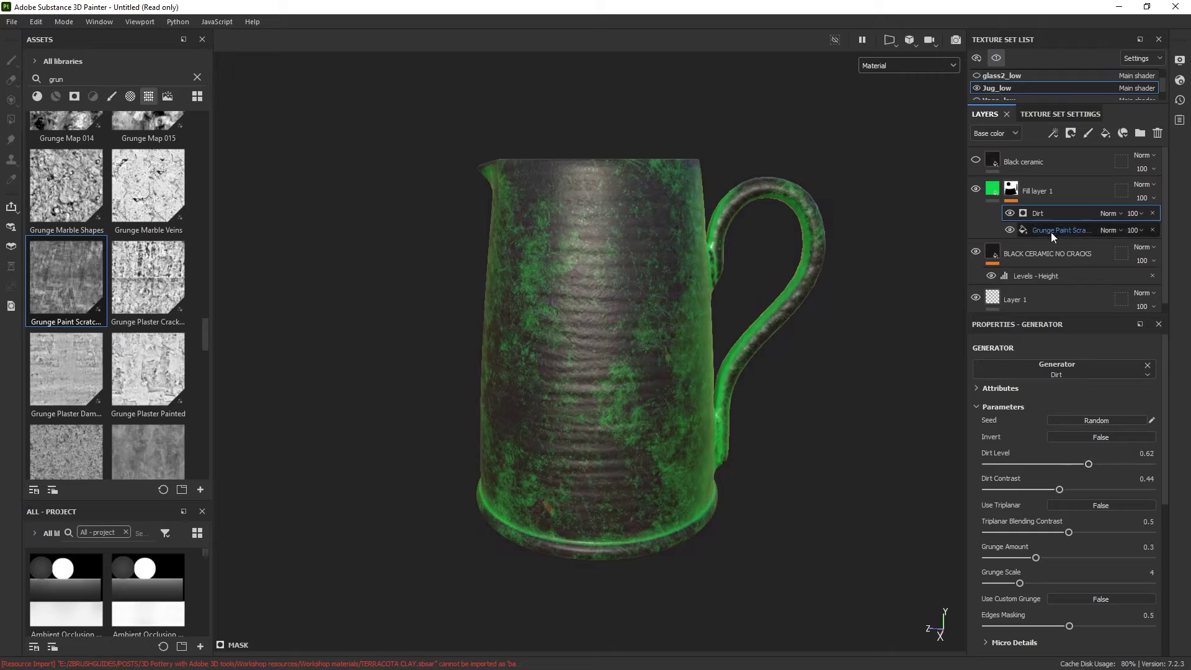
Try Multiply blending on the Dirt generator, switch it to Overlay, and reduce its Dirt Level to about 0.51.
left_click(1110, 214)
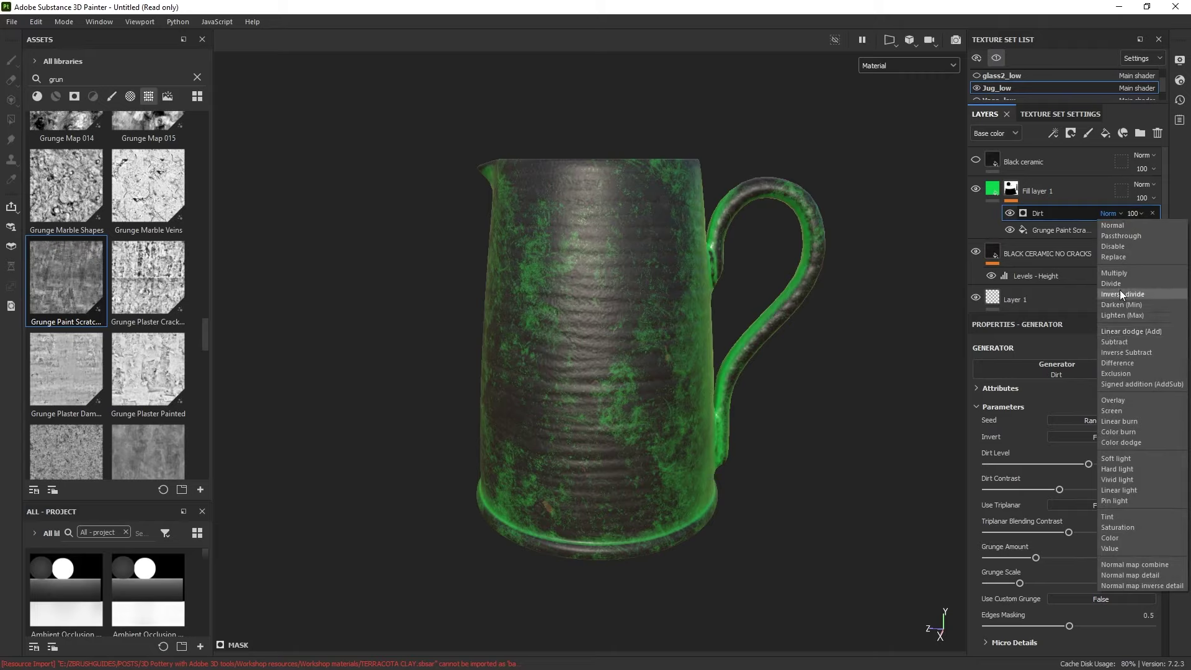
left_click(1118, 273)
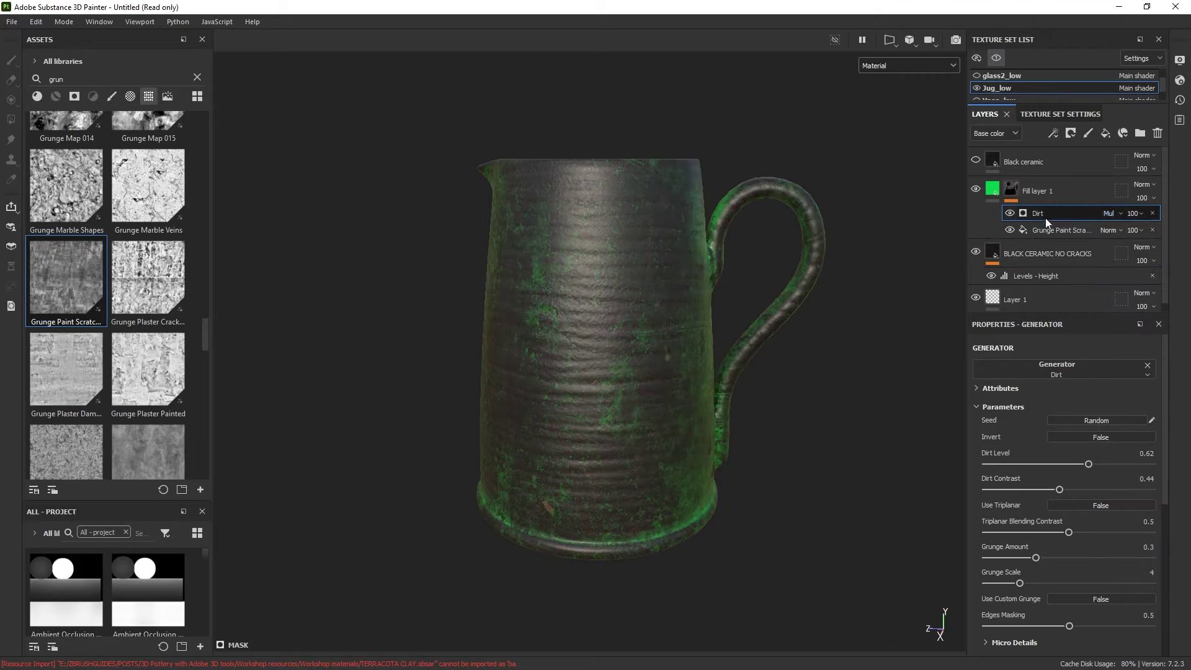
left_click(1112, 214)
left_click(1115, 393)
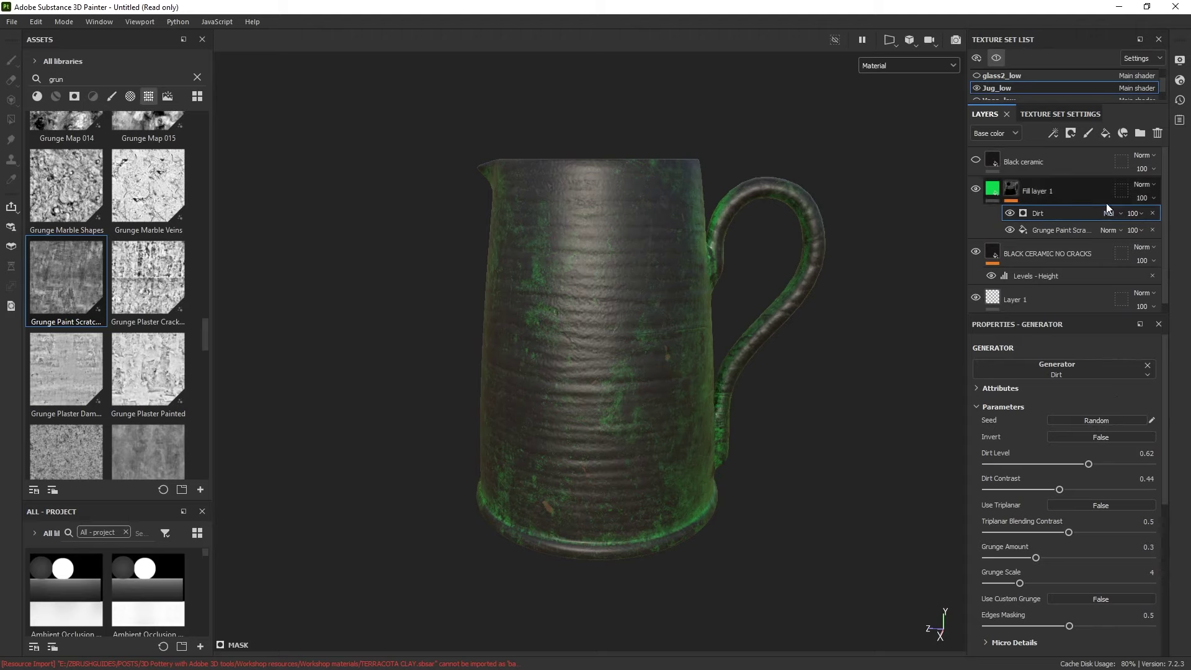
left_click(1110, 213)
left_click(1112, 400)
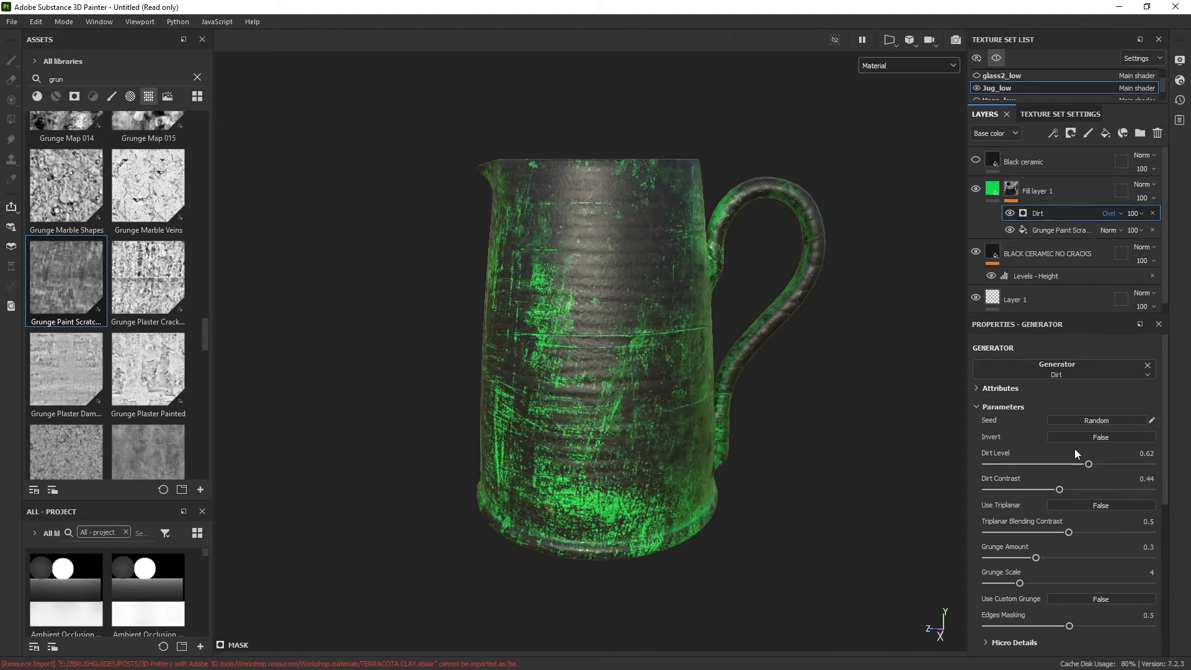
mouse_move(1058, 463)
left_mouse_down()
mouse_move(1035, 462)
mouse_move(1077, 464)
left_mouse_up()
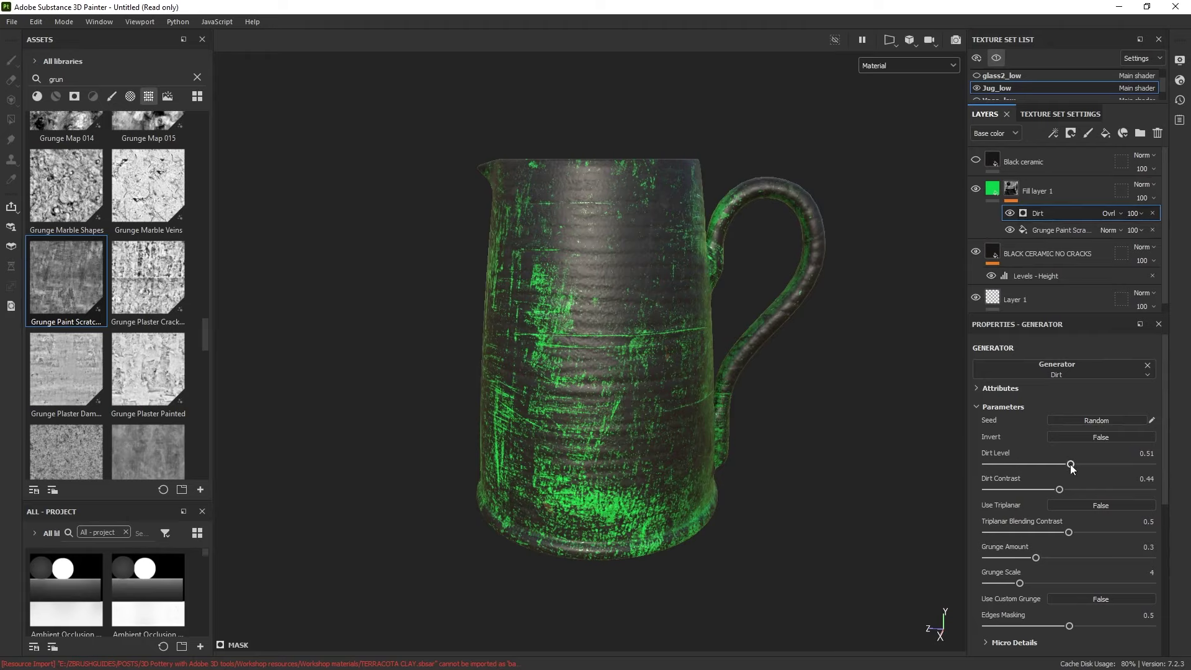
Reduce the Dirt generator's Dirt Contrast to 0.18 and set its Dirt Level to 0.51 on the green layer's mask.
left_click_drag(1070, 464, 1016, 490)
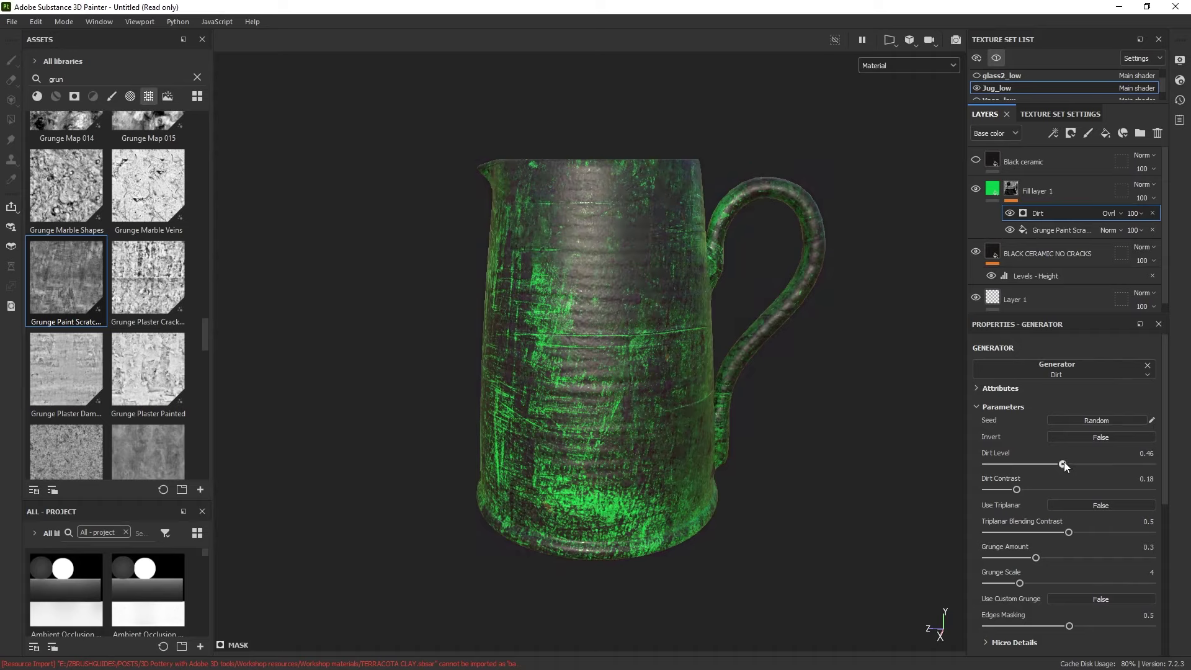
left_click_drag(1066, 463, 1072, 462)
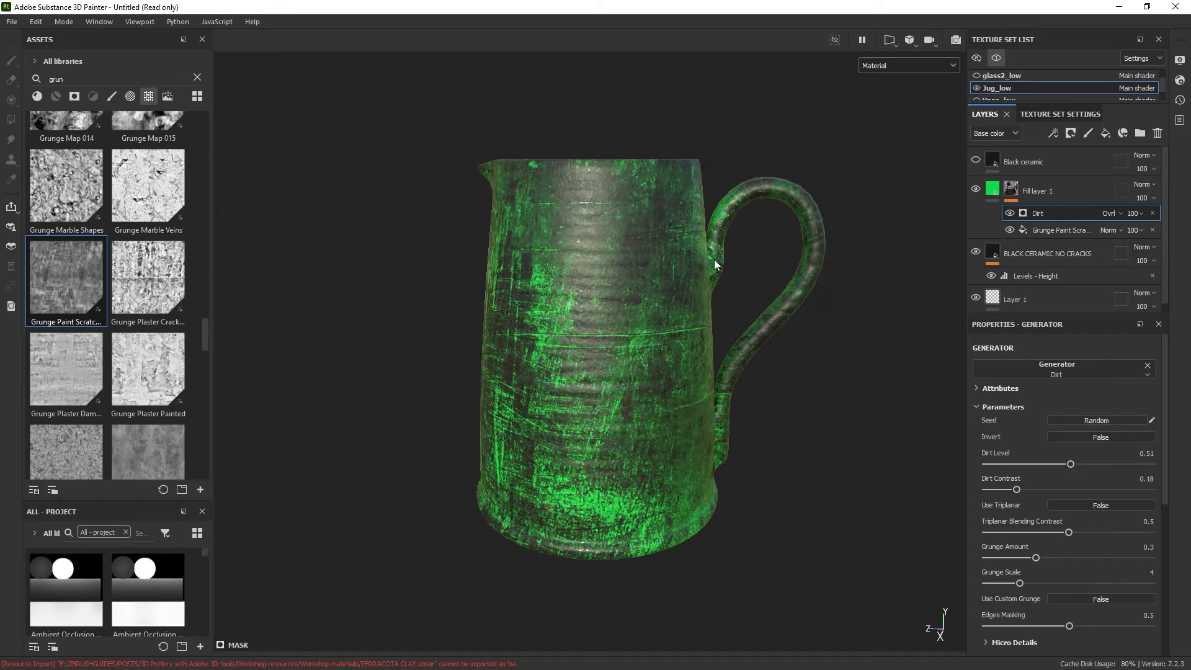
left_click_drag(715, 263, 643, 257, "alt")
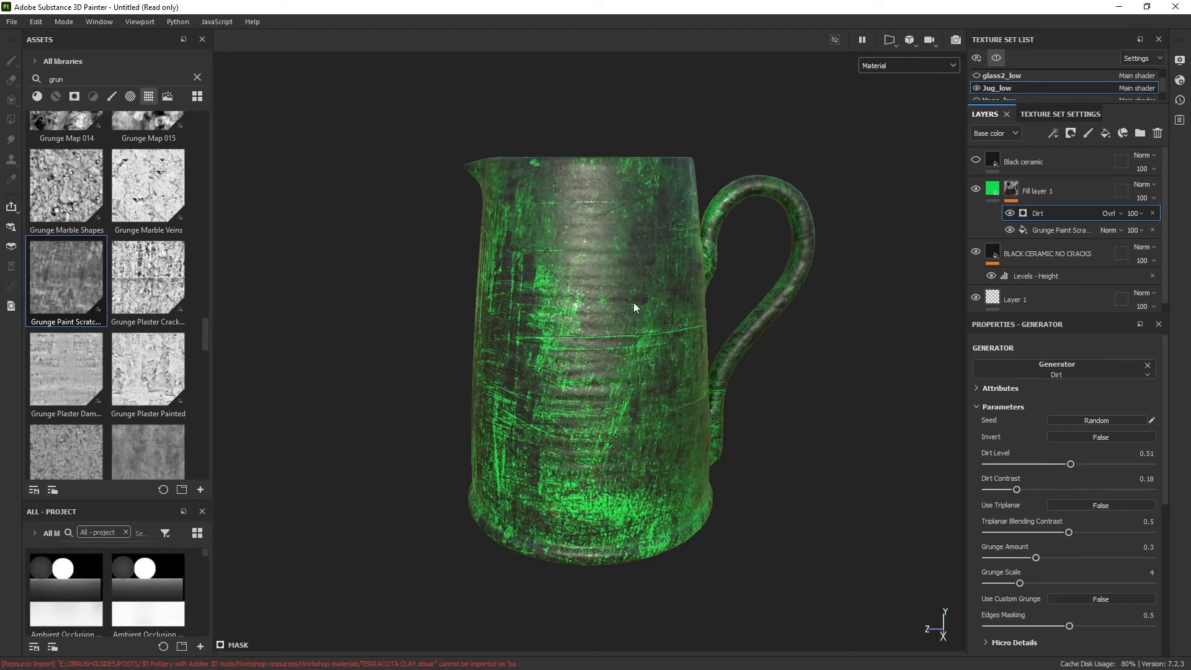
Turn off the color channel of the green fill layer so it only affects roughness, and raise its roughness value slightly.
left_click(992, 186)
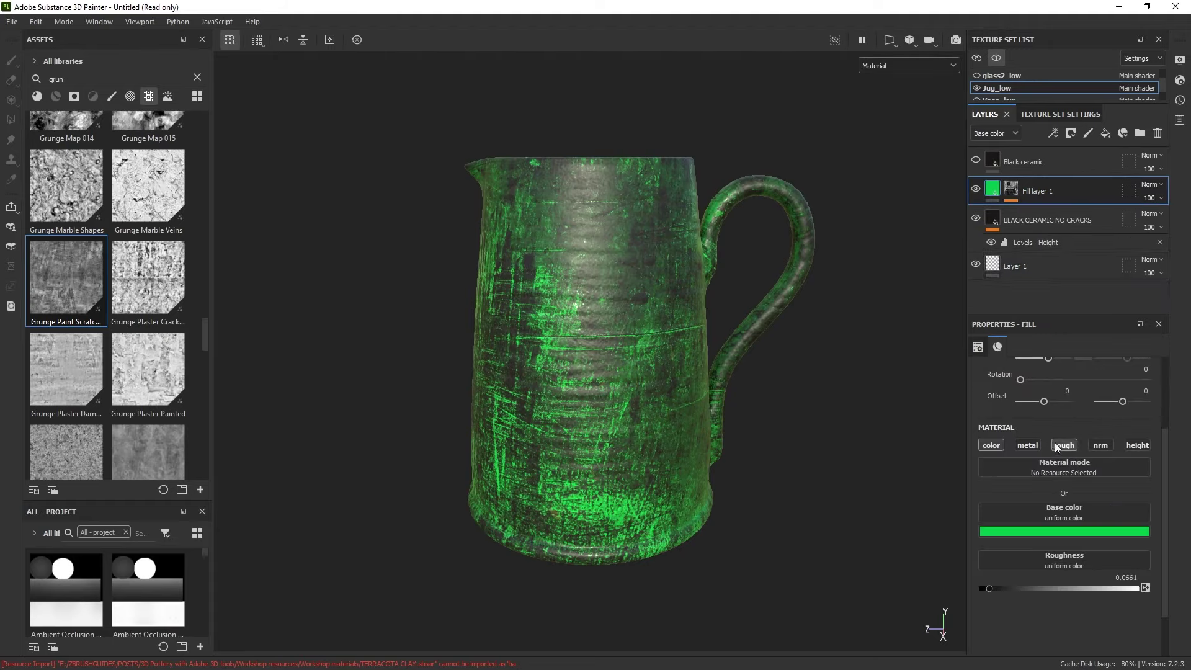
left_click(991, 445)
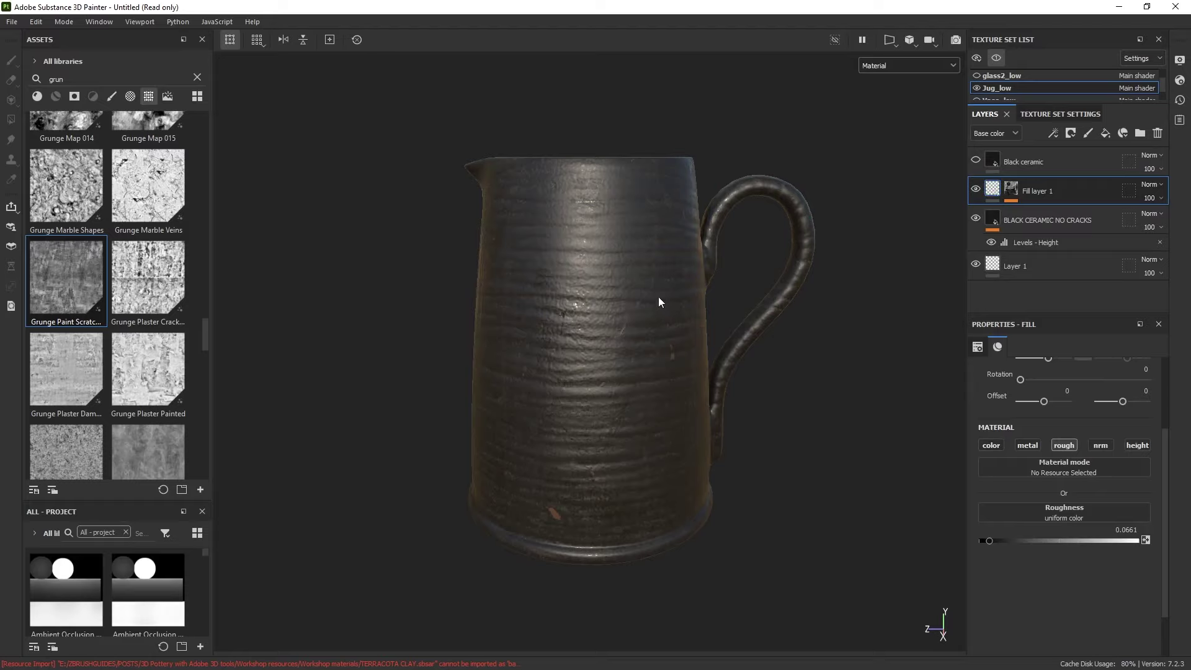
left_click_drag(658, 297, 661, 263, "alt")
right_click_drag(662, 263, 685, 329, "alt")
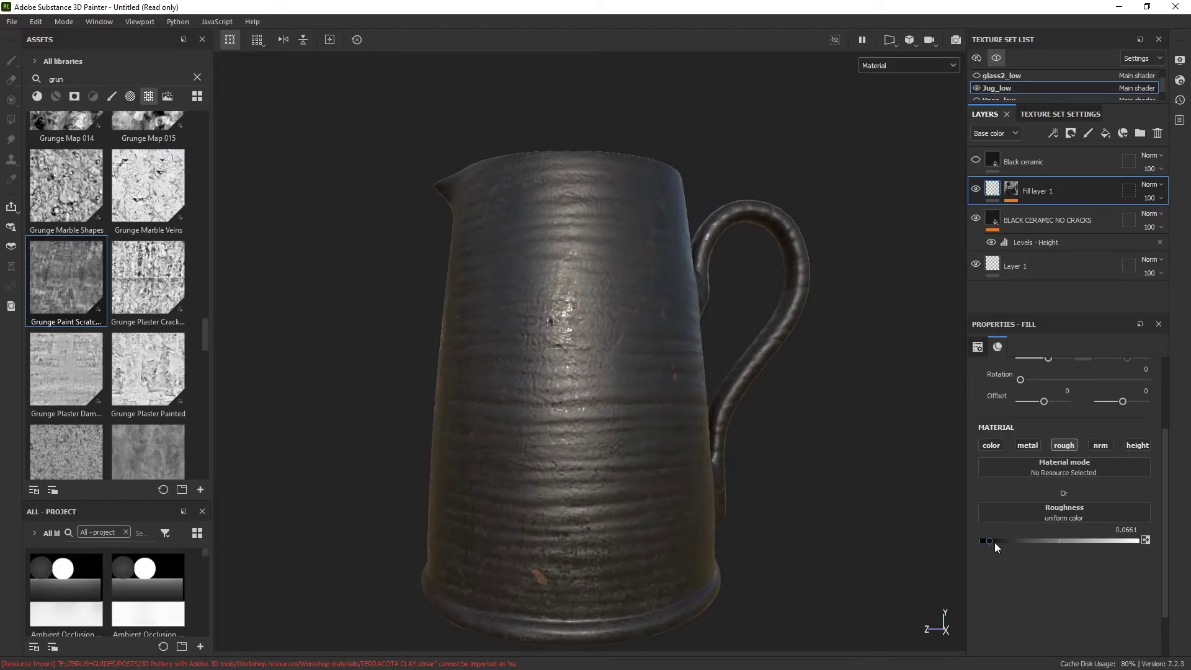
left_click_drag(995, 542, 1032, 540)
left_click_drag(816, 404, 829, 369, "alt")
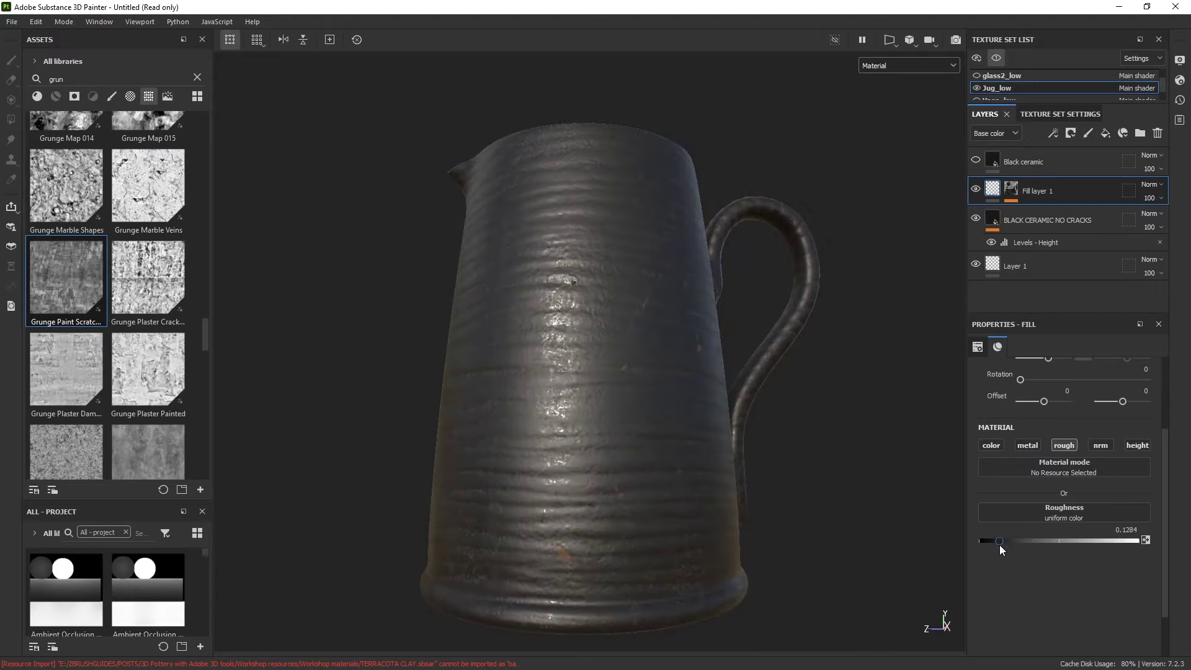
left_click_drag(1000, 545, 1017, 546)
mouse_move(824, 402)
right_mouse_down("shift")
mouse_move(763, 393)
mouse_move(800, 398)
right_mouse_up("shift")
Set the balance of the Grunge Paint Scratched fill in the roughness layer's mask to 0.52.
left_click(1013, 191)
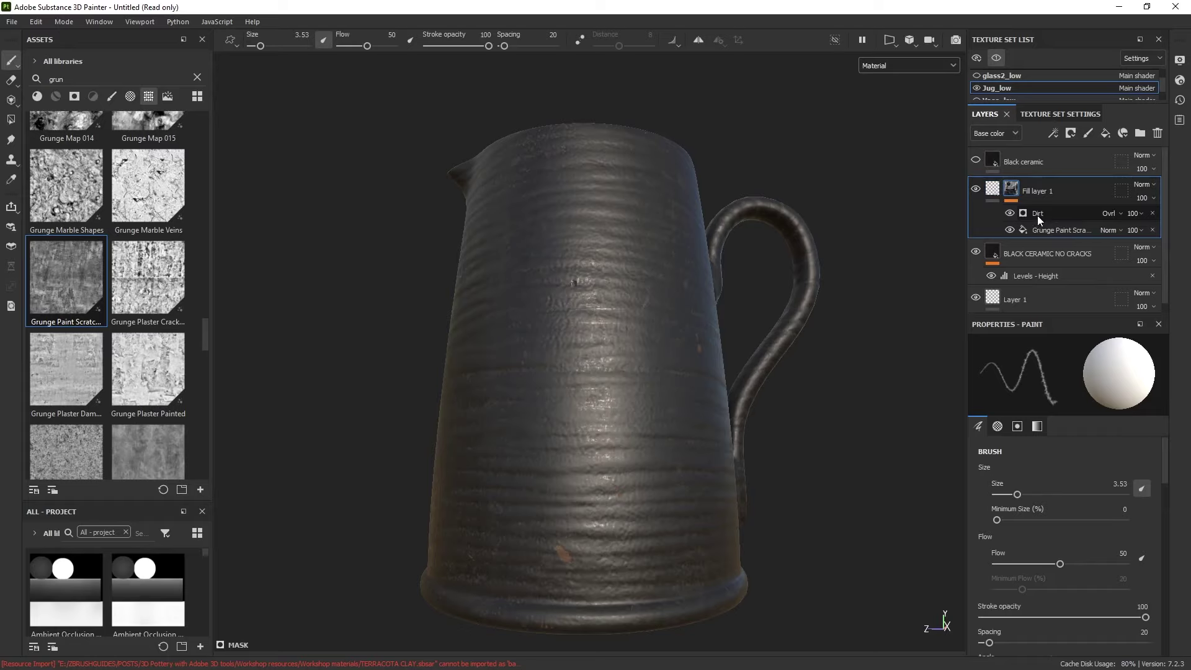
left_click(1051, 231)
mouse_move(1050, 531)
left_mouse_down()
mouse_move(1088, 531)
mouse_move(1074, 531)
left_mouse_up()
left_click_drag(626, 355, 616, 364, "alt")
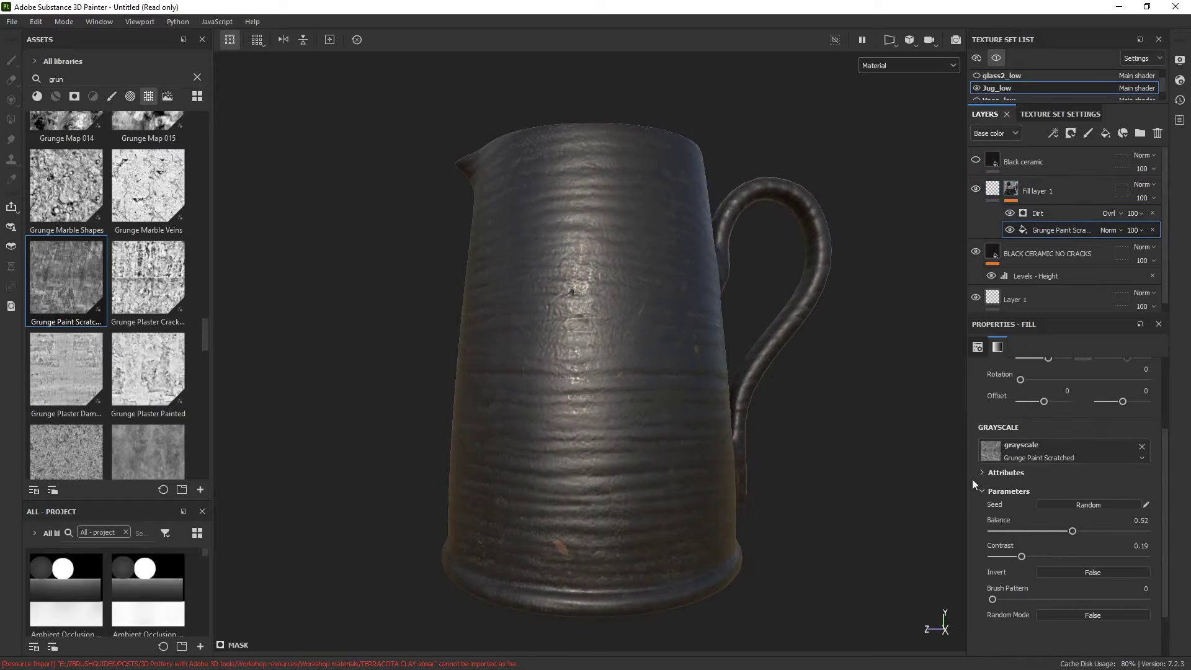
Set the Dirt generator's Dirt Contrast to 0.21, Dirt Level to 0.58 and Triplanar Blending Contrast to 0.49.
left_click(1040, 218)
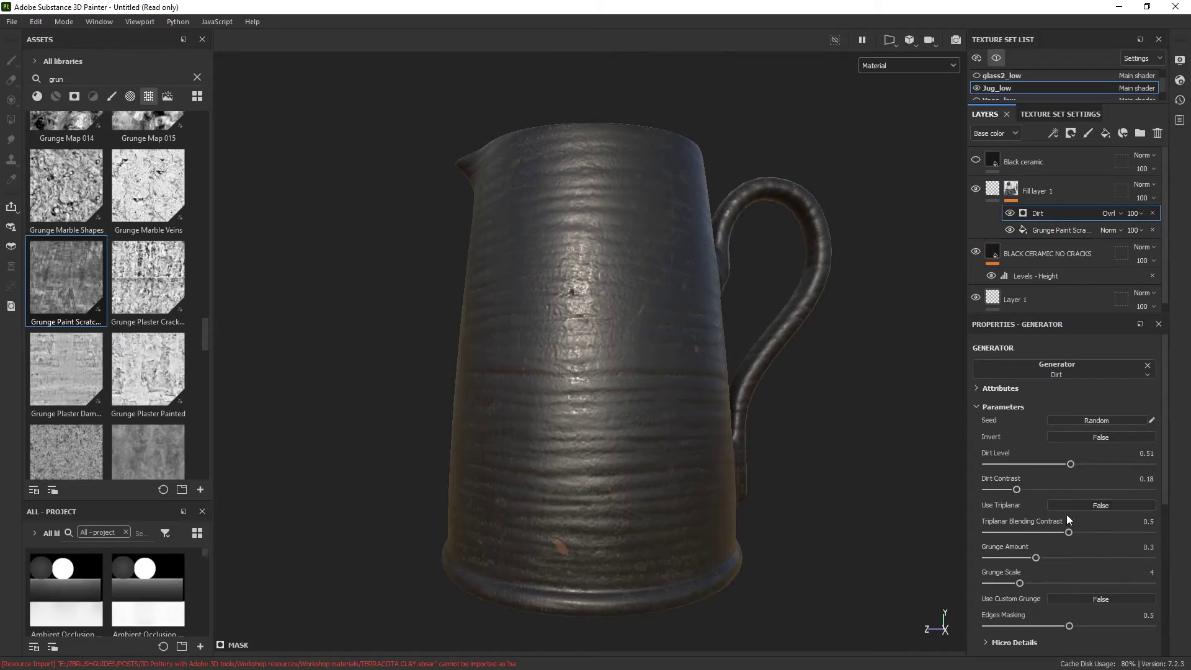
left_click_drag(1015, 490, 1021, 490)
left_click_drag(1071, 464, 1083, 462)
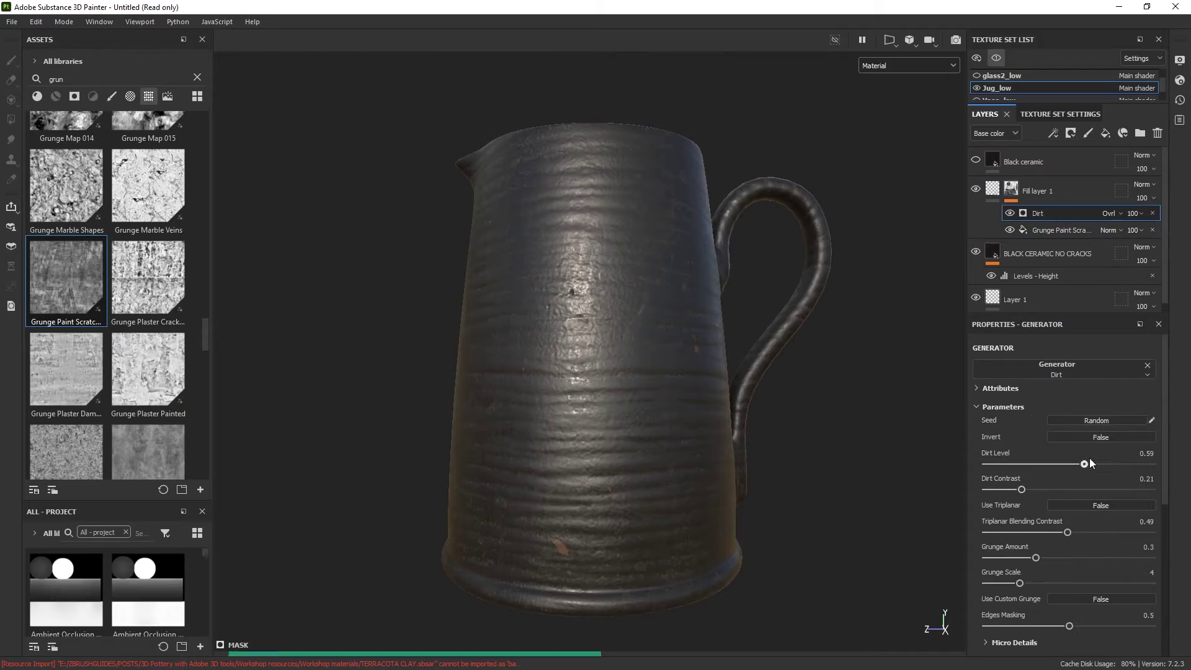
mouse_move(765, 376)
right_mouse_down("shift")
mouse_move(756, 373)
mouse_move(773, 381)
right_mouse_up("shift")
Compare the jug's surface with the roughness layer hidden and shown, from close up and farther away.
left_click(976, 190)
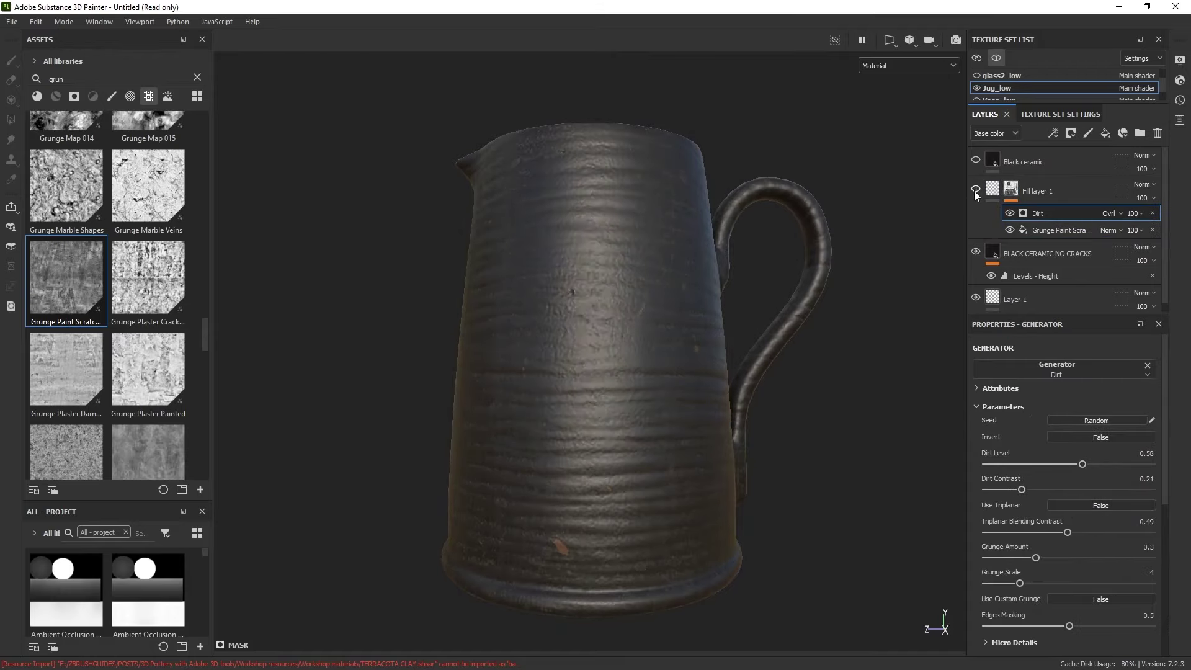
left_click(976, 189)
left_click(976, 189)
left_click(976, 189)
left_click(975, 189)
left_click(975, 189)
left_click_drag(748, 264, 740, 294, "alt")
right_click_drag(741, 294, 662, 252, "alt")
middle_click_drag(662, 251, 657, 282, "alt")
right_click_drag(656, 281, 715, 263, "shift")
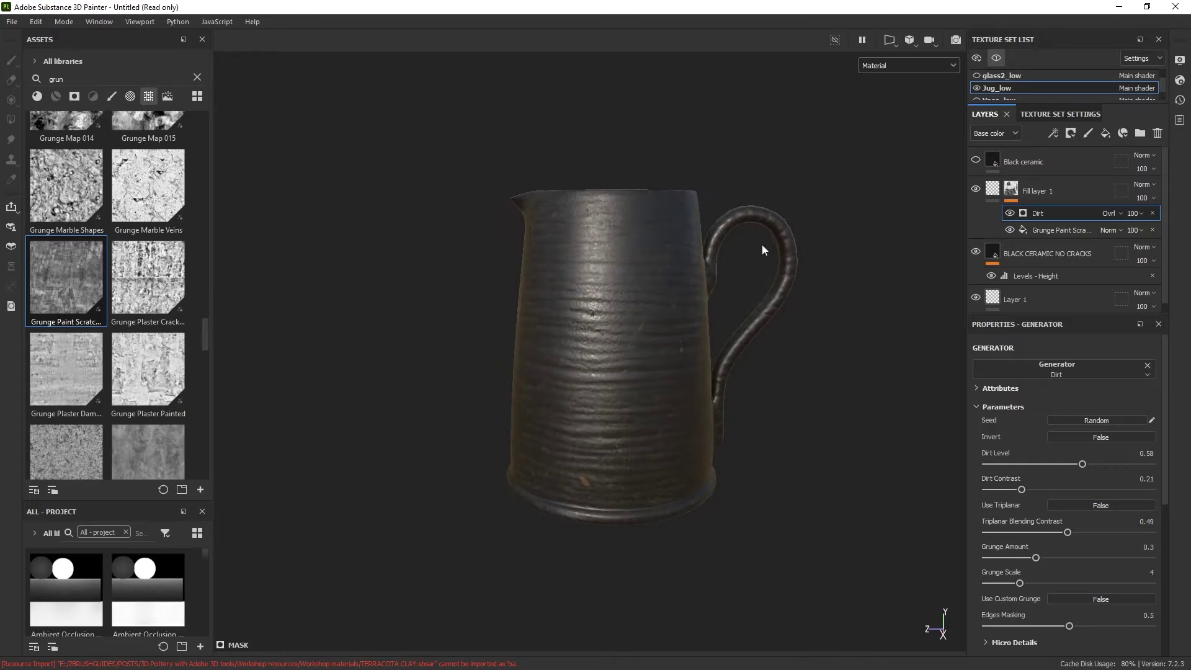
middle_click_drag(762, 246, 724, 267, "alt")
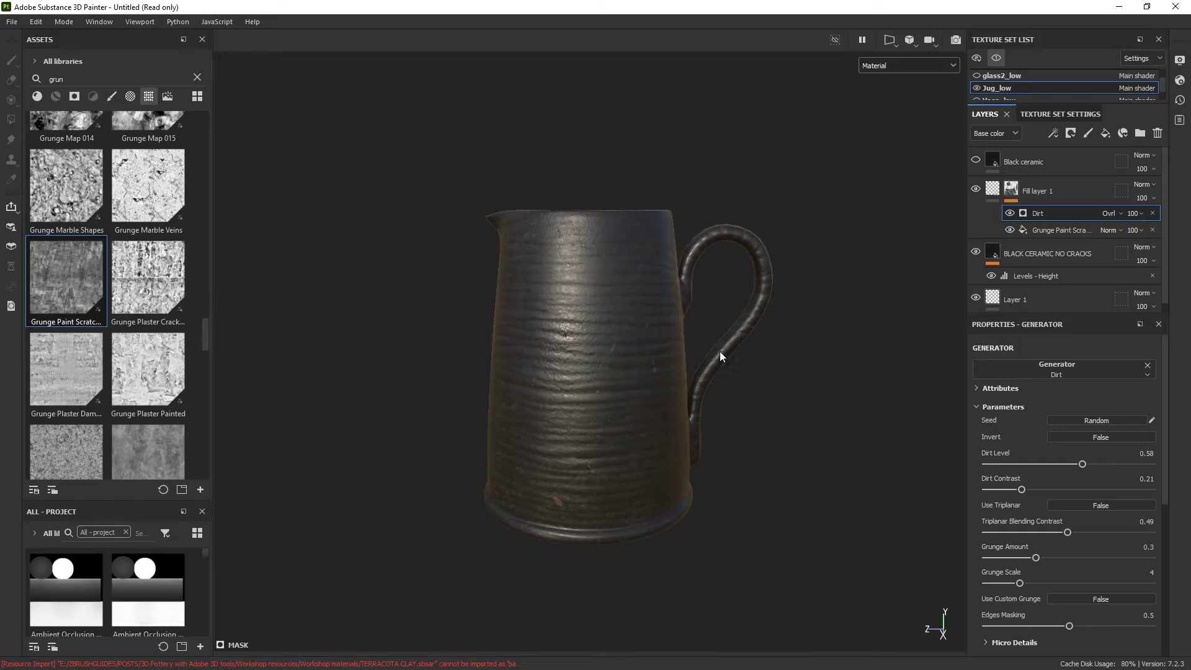
left_click(976, 187)
left_click(977, 187)
left_click(977, 190)
left_click(977, 190)
left_click_drag(535, 269, 548, 246, "alt")
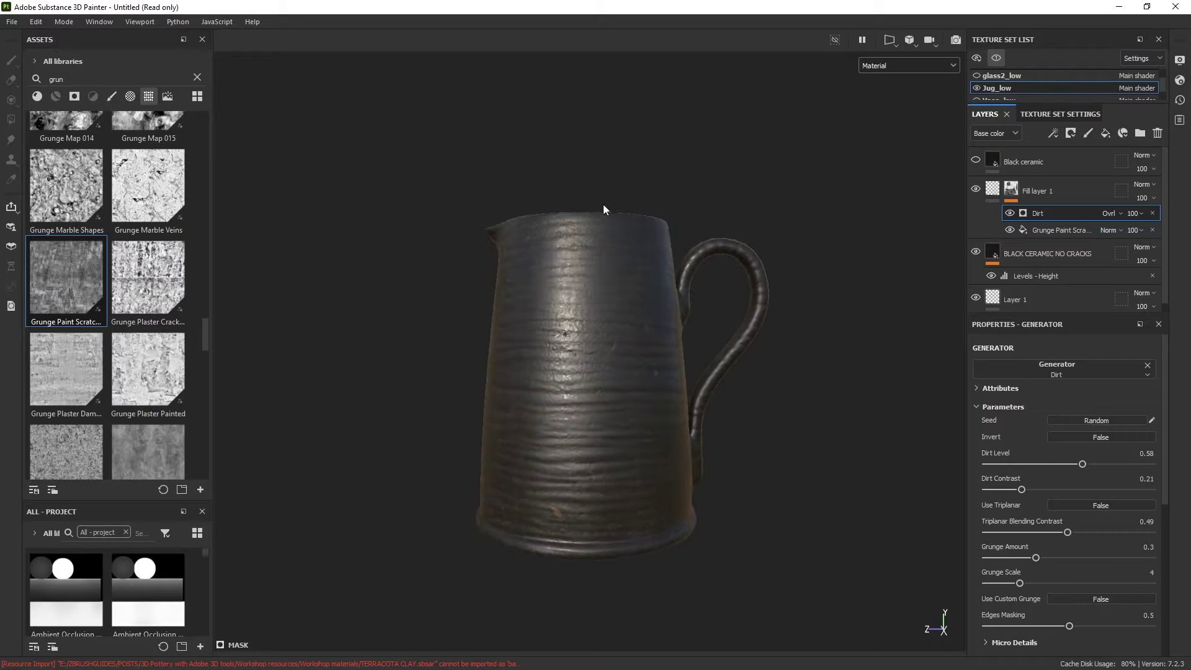
Add a new fill layer above the roughness layer and set its base color to turquoise (00bdc5).
left_click(1066, 191)
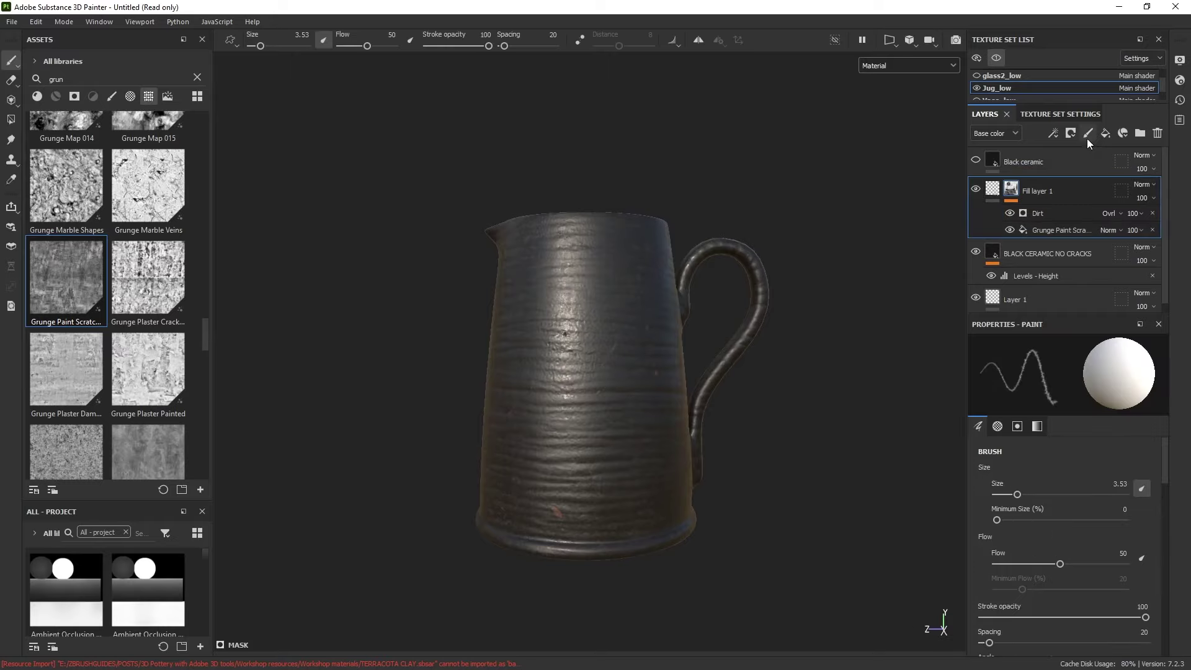
left_click(1103, 135)
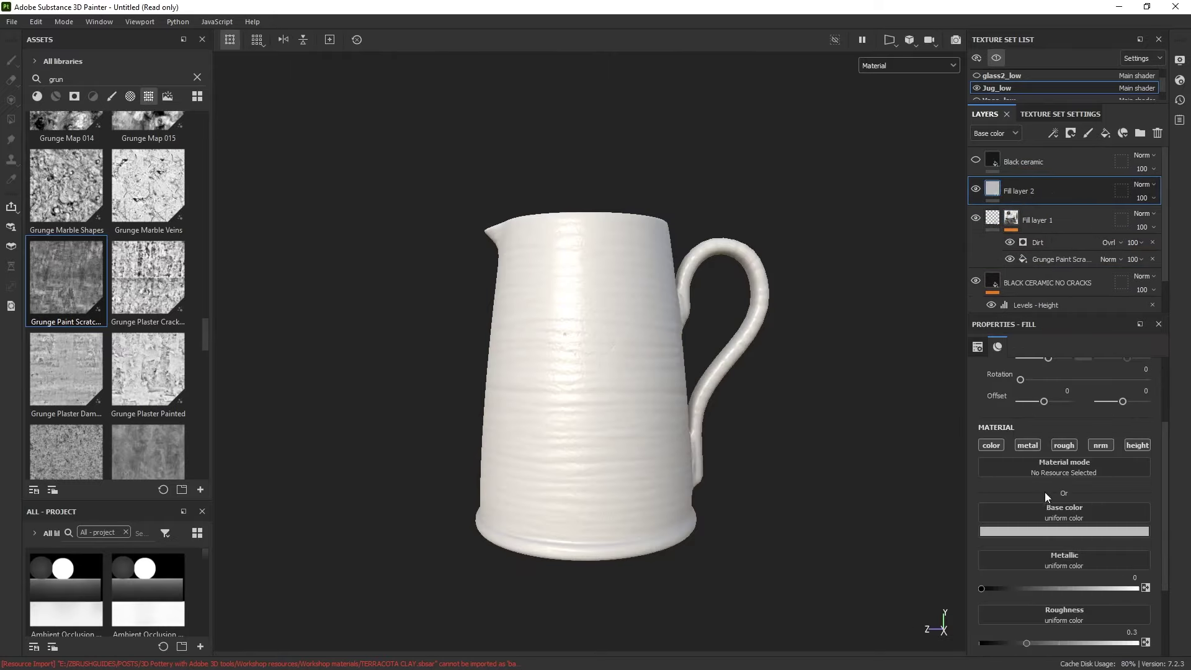
left_click(1060, 530)
left_click_drag(1089, 437, 1117, 422)
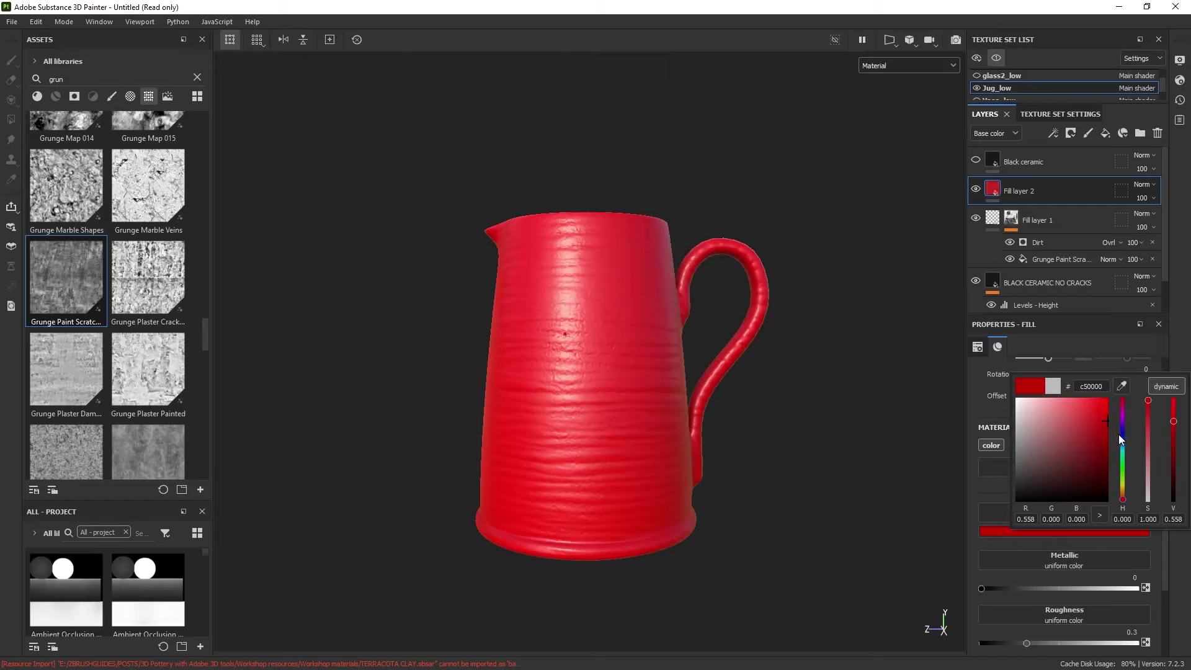
left_click(1121, 434)
left_click(1122, 451)
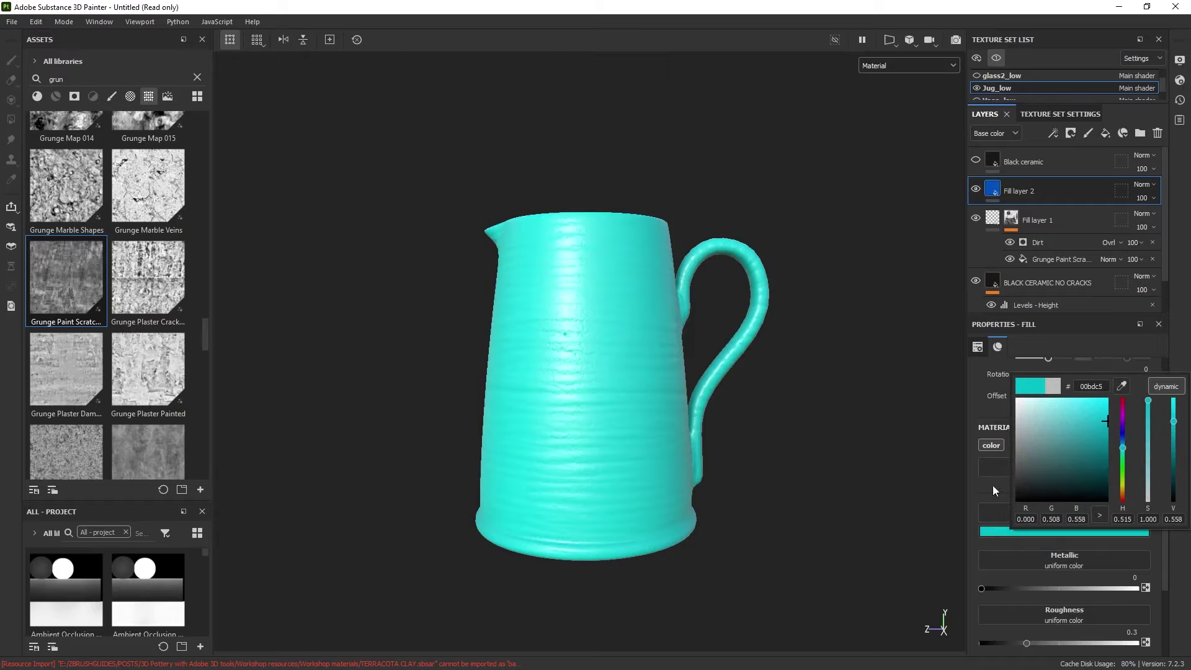
left_click(991, 404)
Turn off the turquoise layer's metallic, normal and height channels, leaving only color and roughness.
left_click(1024, 446)
left_click(1101, 445)
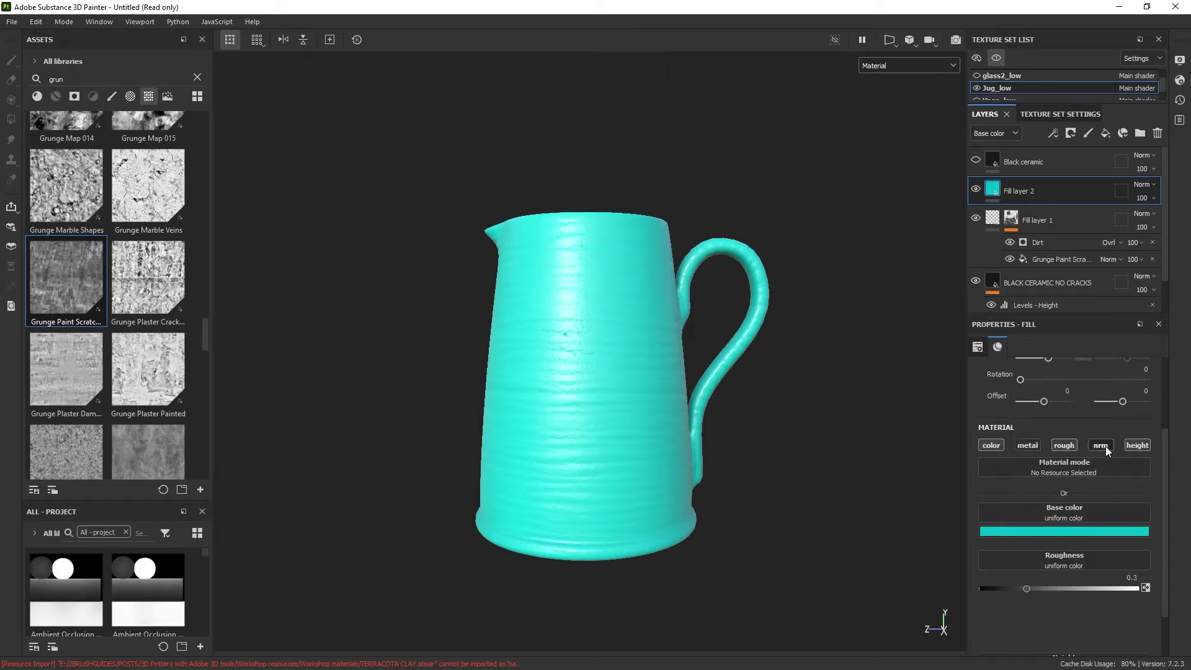
left_click(1138, 445)
Search the texture assets for "fing" and pick Grunge Fingerprints Smeared.
left_click_drag(54, 79, 104, 79)
type("fing")
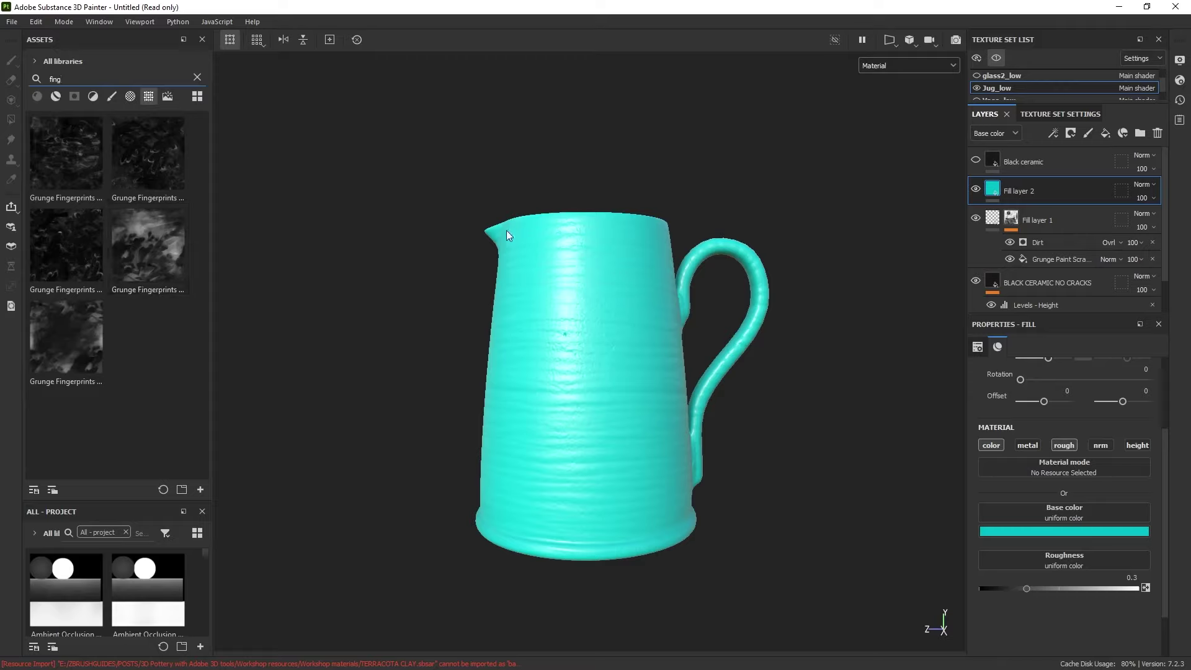
mouse_move(519, 248)
left_mouse_down("alt")
mouse_move(575, 265)
mouse_move(525, 247)
left_mouse_up("alt")
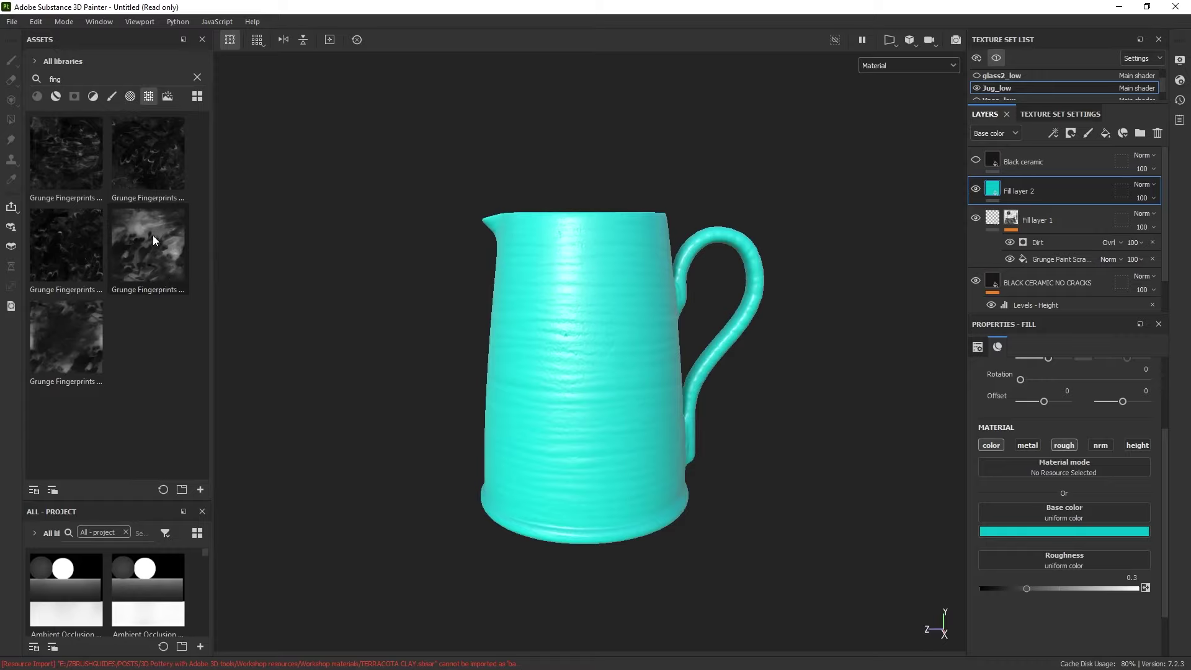
mouse_move(154, 241)
left_mouse_down()
mouse_move(258, 369)
mouse_move(200, 338)
mouse_move(152, 239)
left_mouse_up()
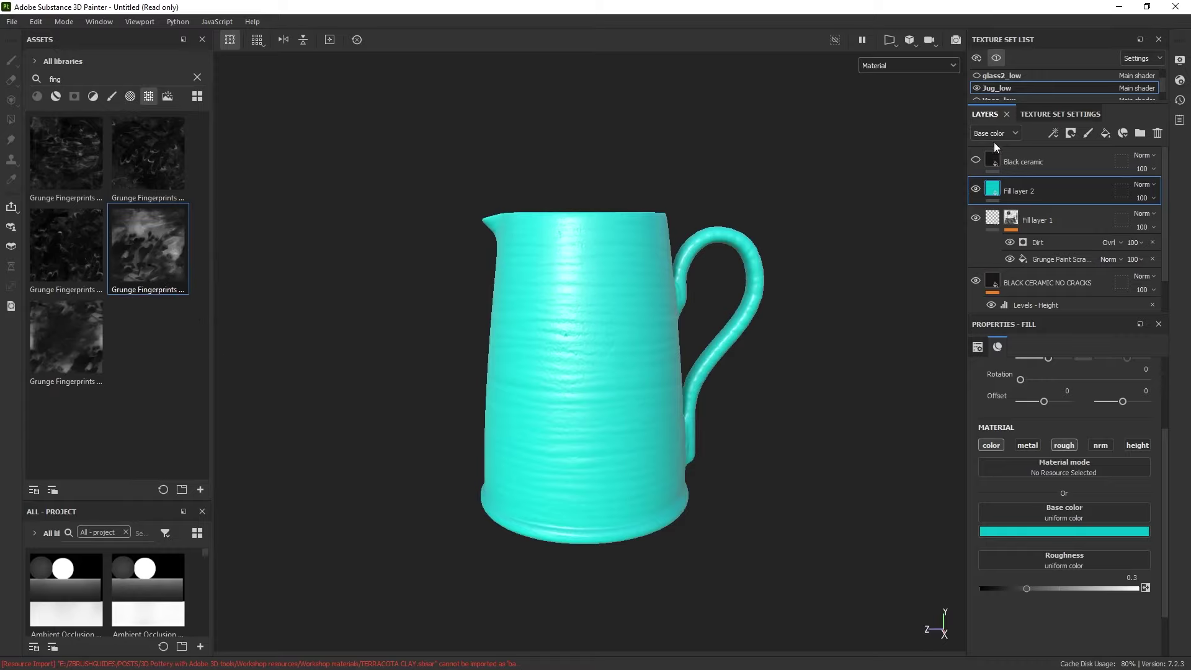
Add a black mask with a fill to the turquoise layer, using Grunge Fingerprints Smeared as its grayscale.
left_click(1070, 135)
left_click(1103, 166)
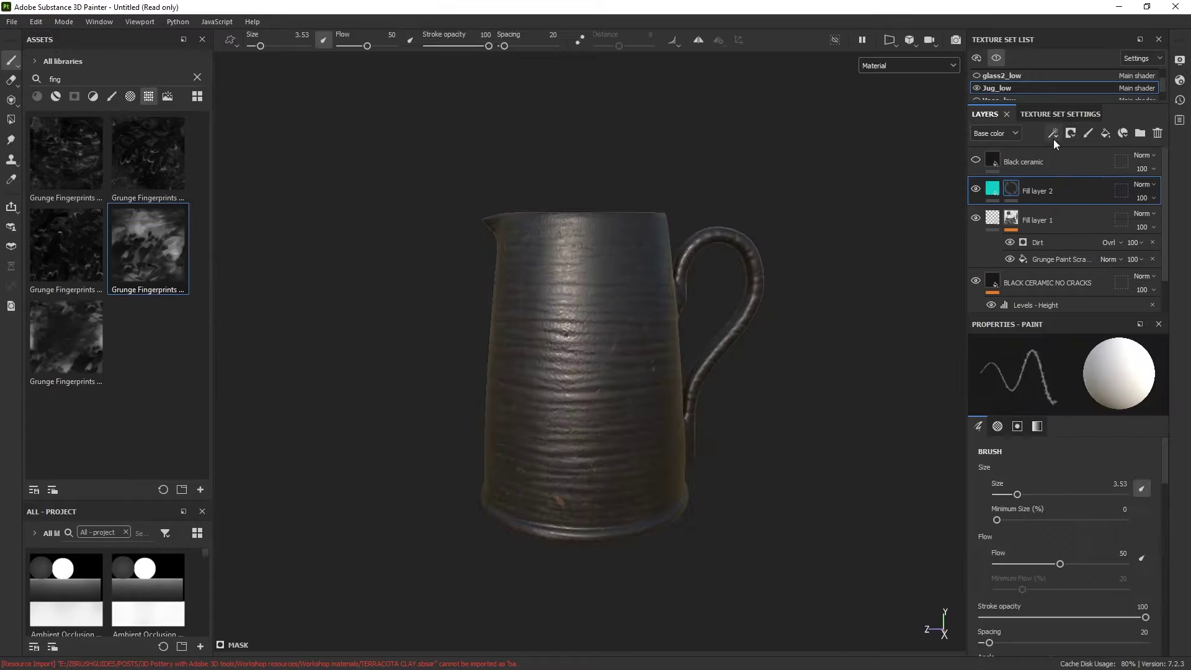
left_click(1053, 137)
left_click(1079, 179)
left_click_drag(166, 248, 1033, 445)
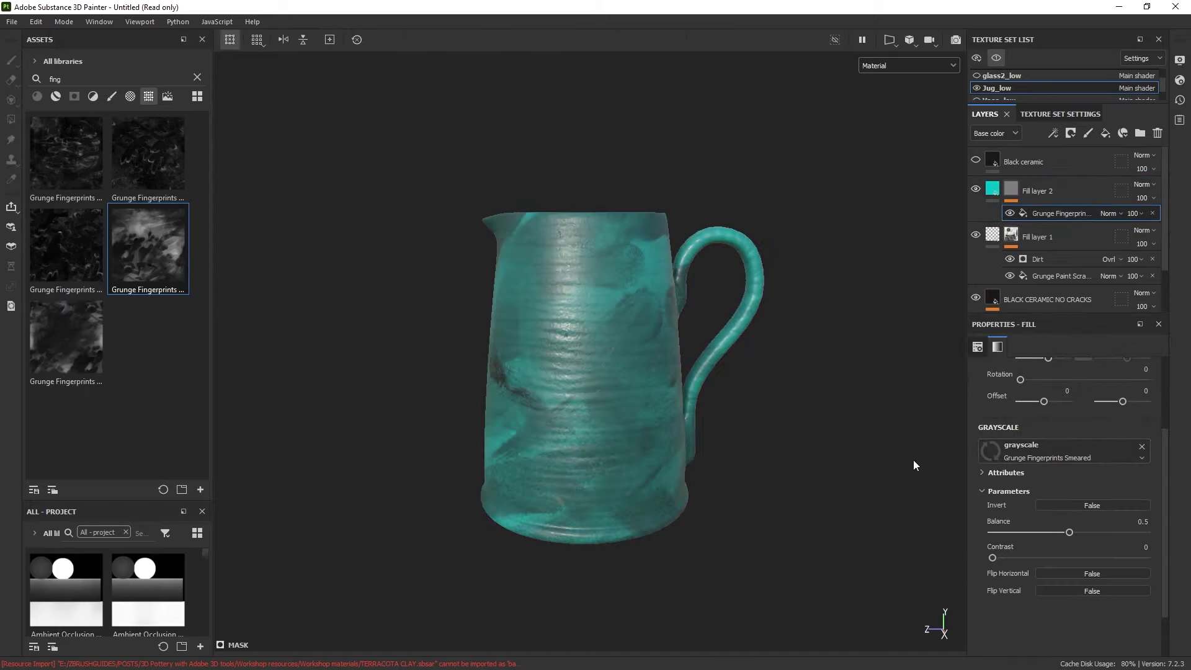
Try UV scales of 7.4 and 2 for the smeared fingerprints grunge and check the pattern on the jug.
scroll(1059, 408, "up", 1)
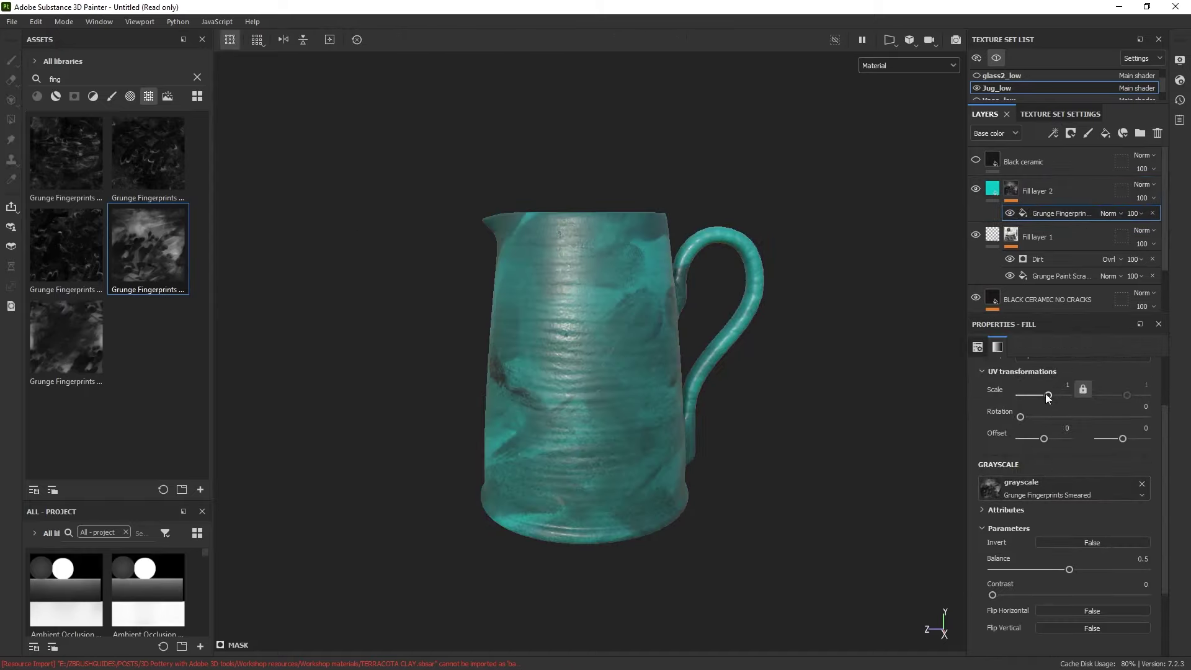
left_click_drag(1046, 395, 1052, 395)
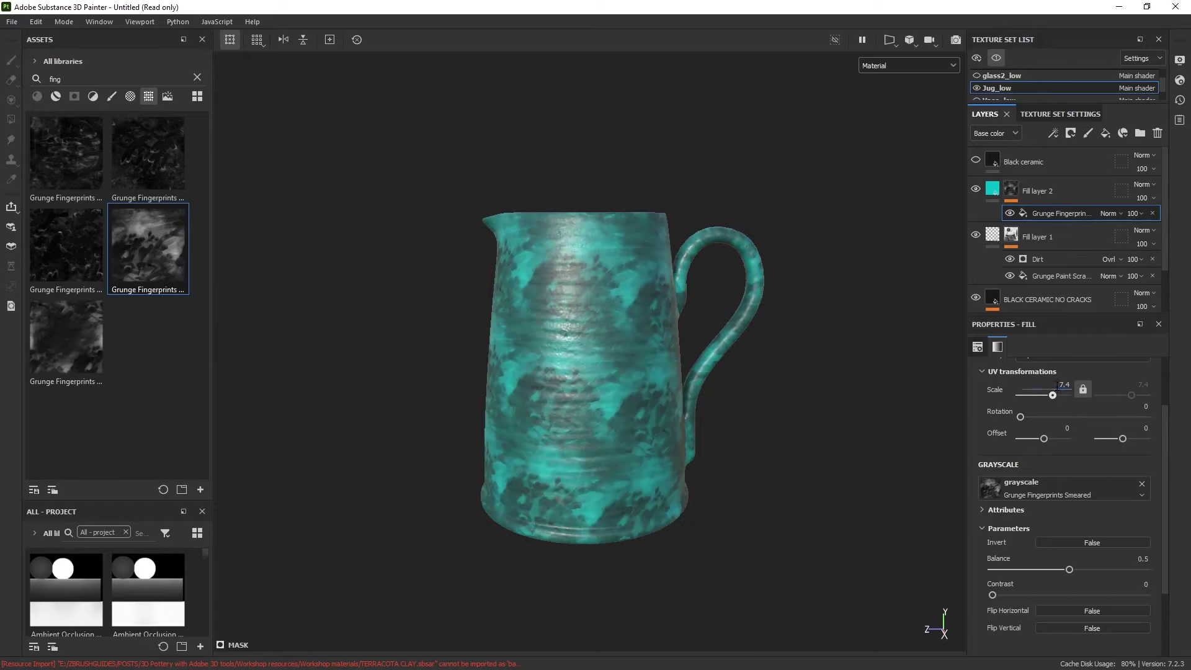
double_click(1057, 386)
type("2")
key("Return")
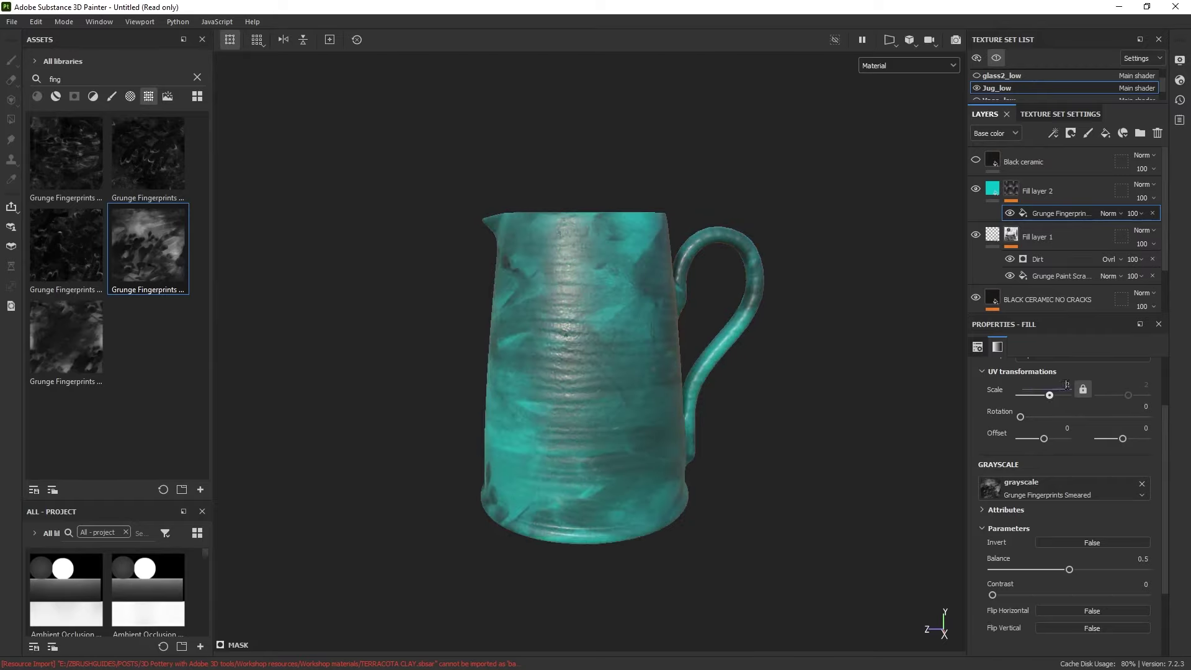
left_click_drag(732, 381, 881, 376, "alt")
Set the smeared fingerprints grunge's UV scale to 3, balance to 0.57 and contrast to 0.19.
double_click(1068, 385)
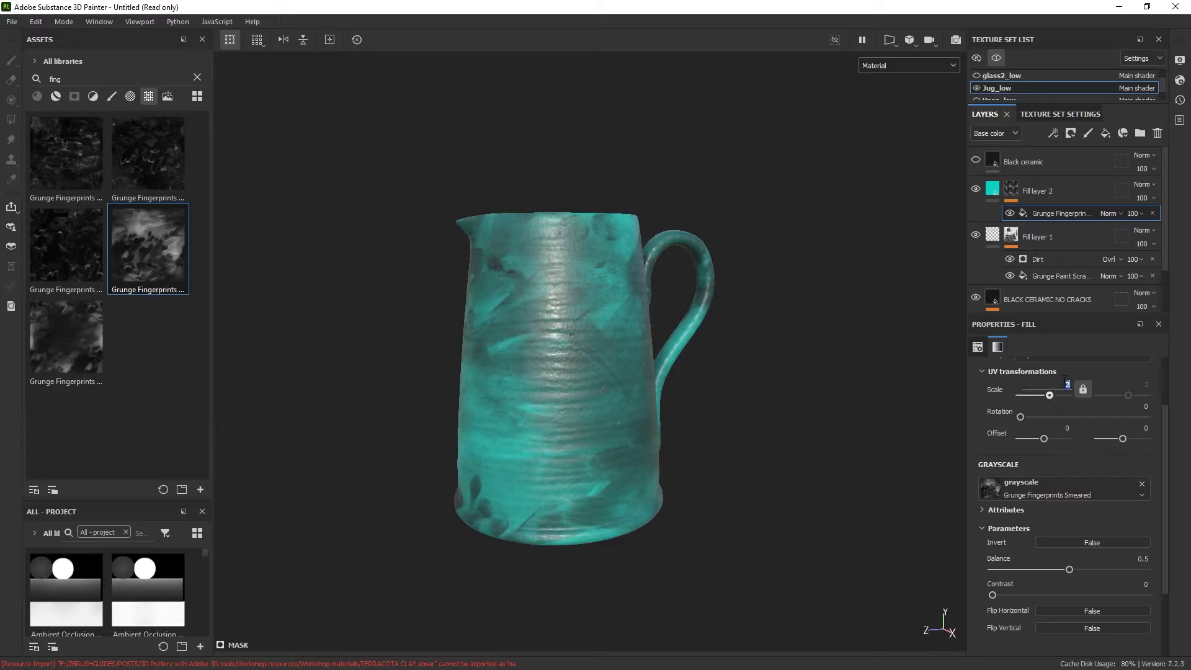
type("3")
key("Return")
left_click_drag(589, 422, 839, 412, "alt")
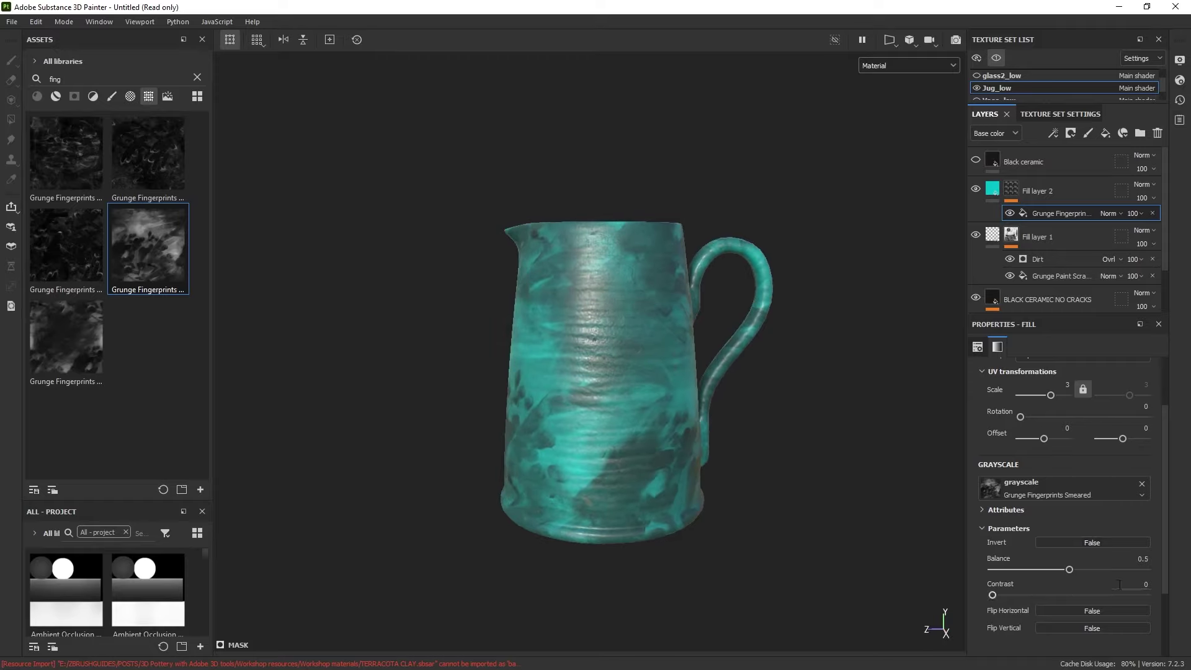
left_click_drag(997, 596, 1021, 596)
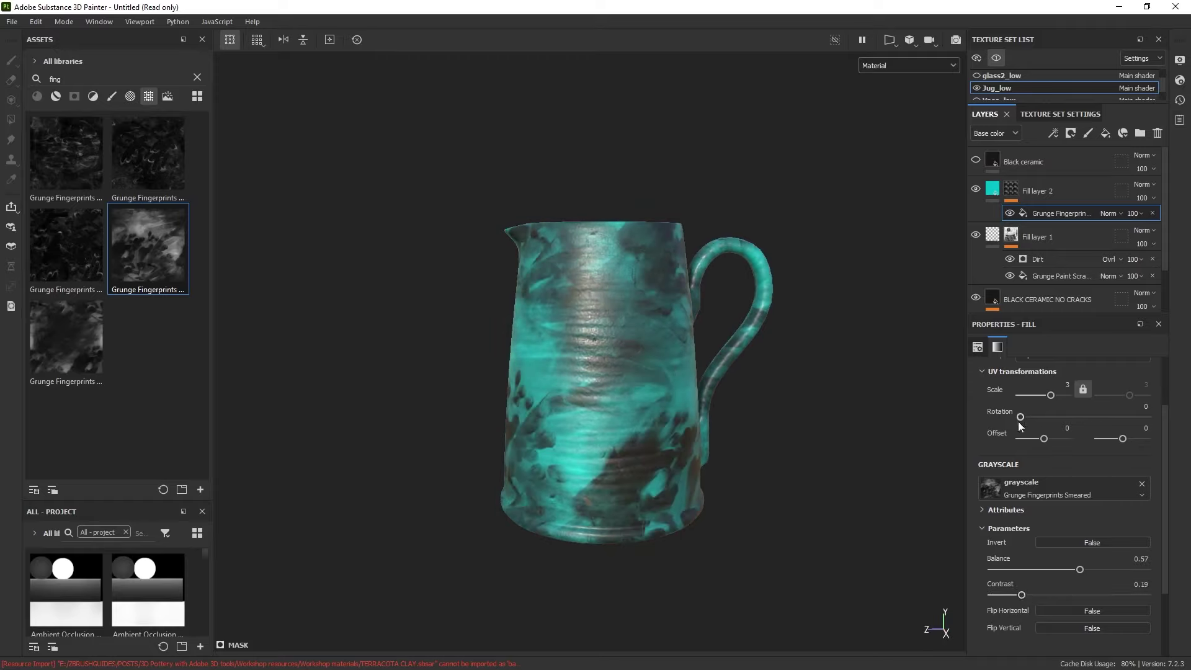
left_click_drag(546, 362, 494, 299, "alt")
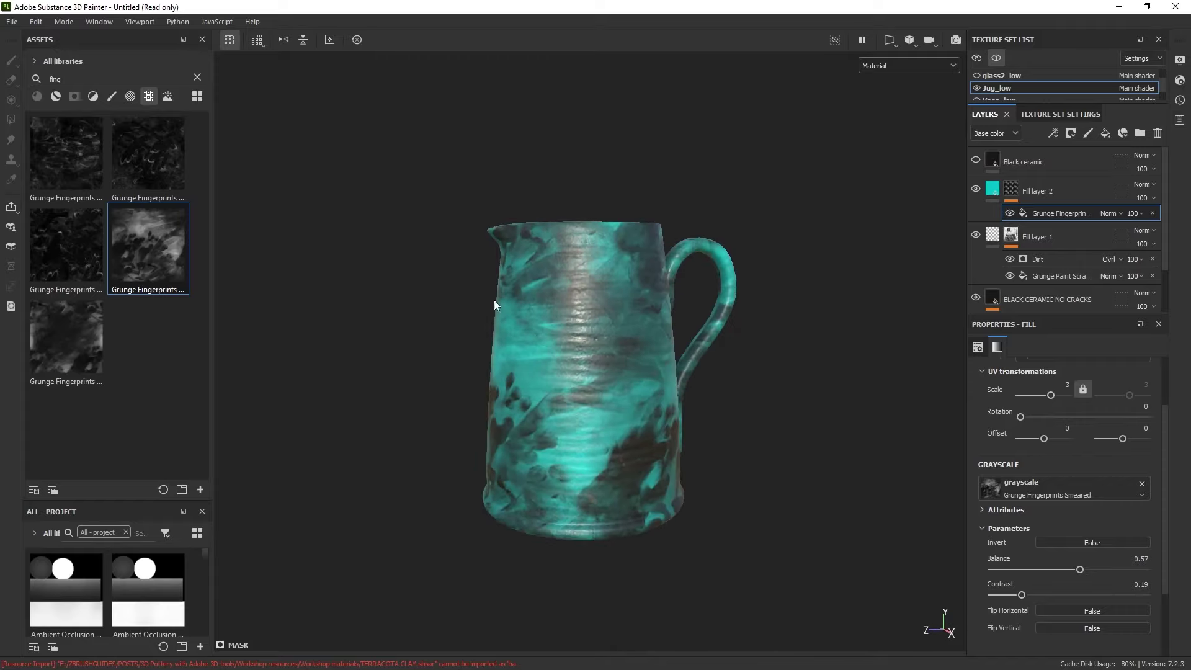
Try a dusty fingerprints grunge in the mask's fill, and replace it with Grunge Fingerprints Dirty.
left_click_drag(155, 180, 1063, 490)
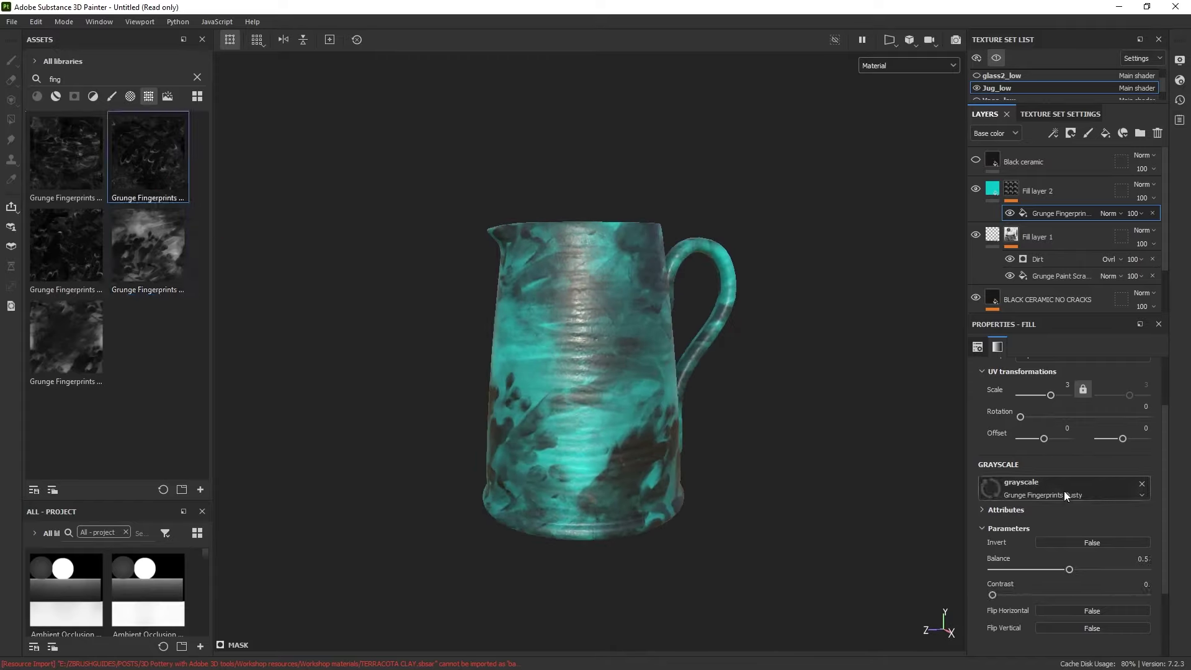
left_click_drag(43, 149, 1051, 488)
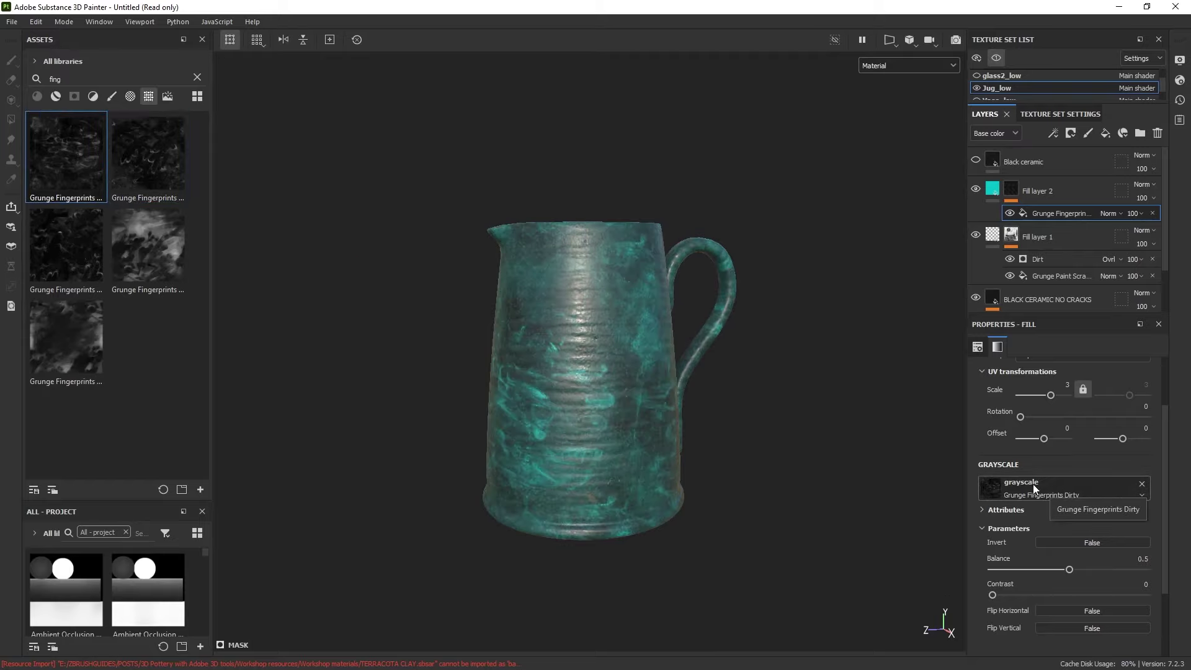
left_click_drag(700, 373, 817, 490, "alt")
scroll(736, 417, "up", 3)
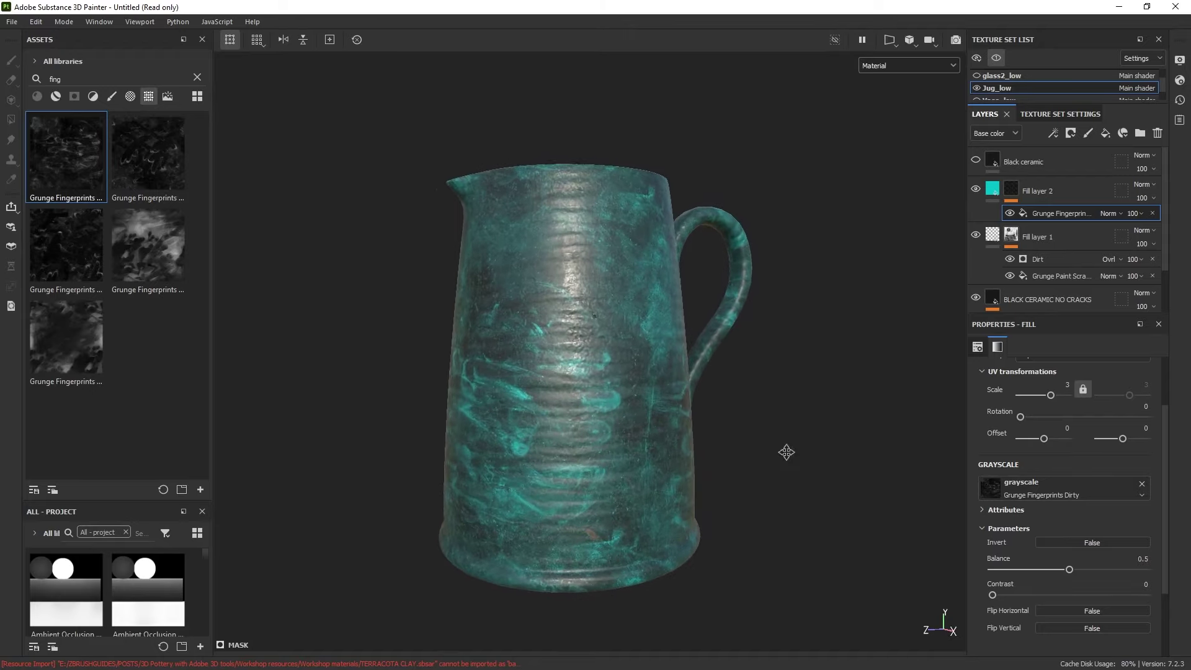
Turn off the turquoise fingerprint layer's color channel and lower its roughness to about 0.12.
left_click(992, 190)
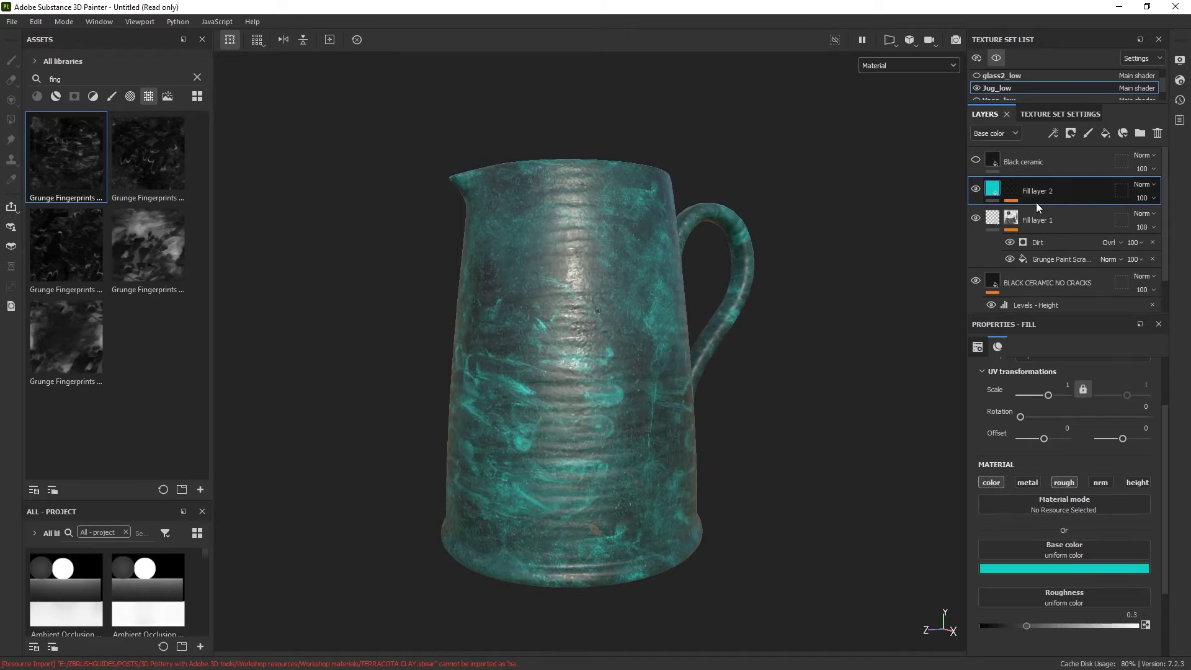
left_click(990, 483)
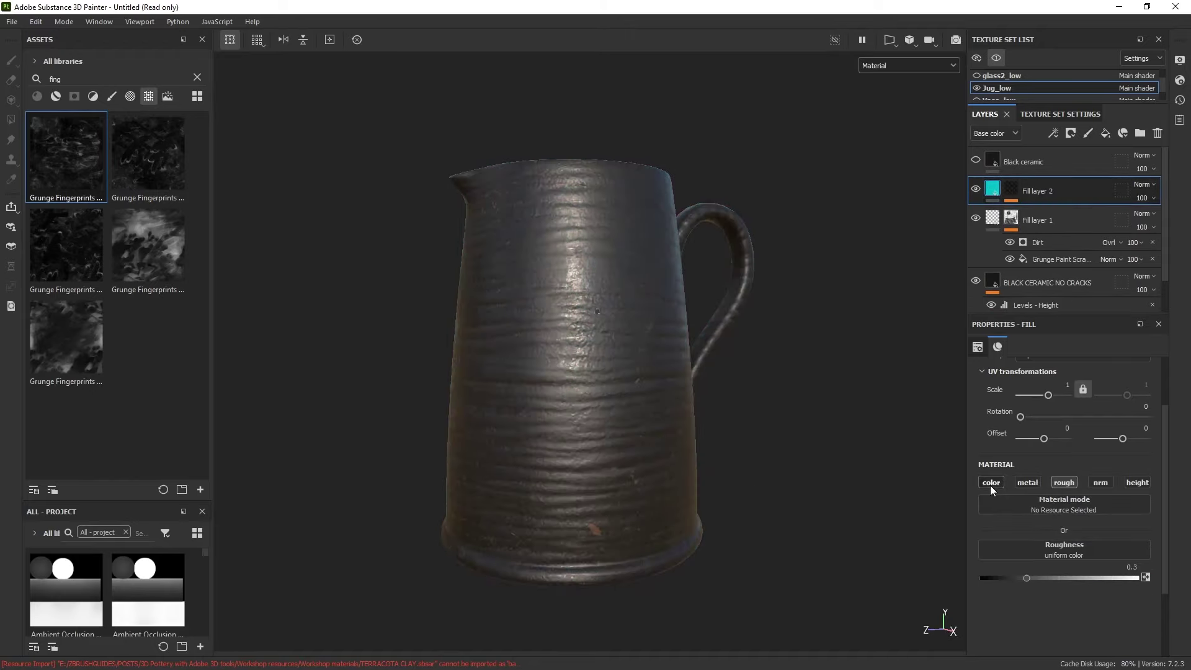
left_click_drag(1028, 578, 994, 573)
left_click_drag(750, 410, 728, 413, "alt")
right_click_drag(788, 430, 773, 425, "shift")
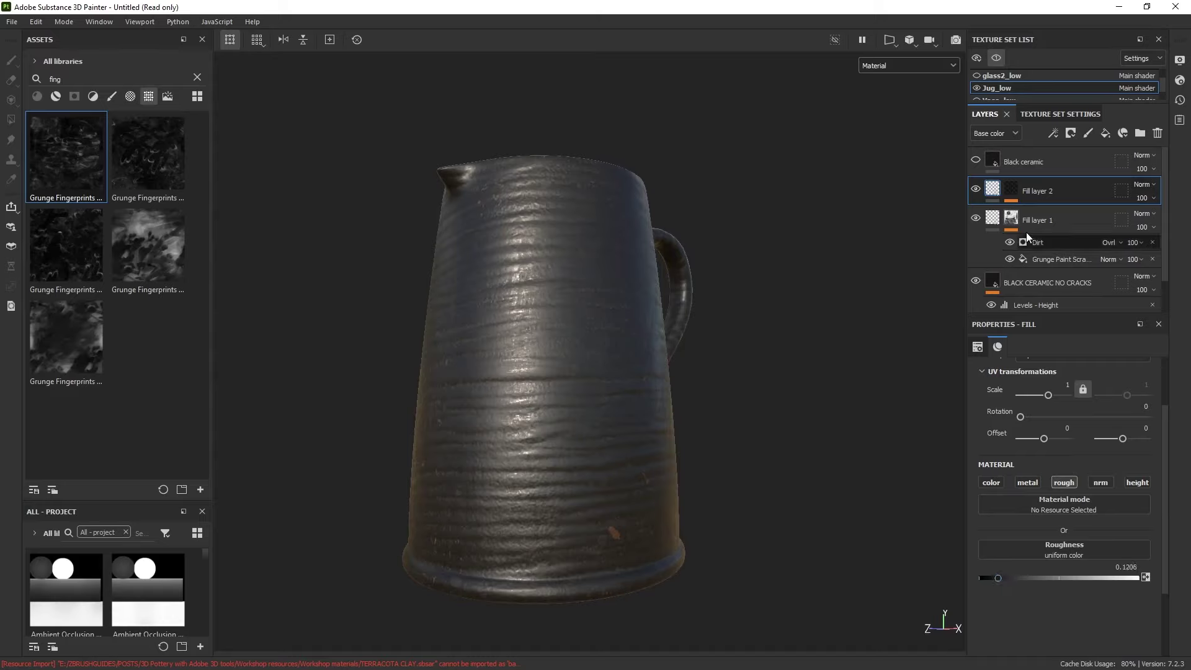
Set the Grunge Fingerprints Dirty mask fill's contrast to 0.24 and balance to 0.81, checking the mask on the jug.
left_click(1014, 188)
left_click(1038, 218)
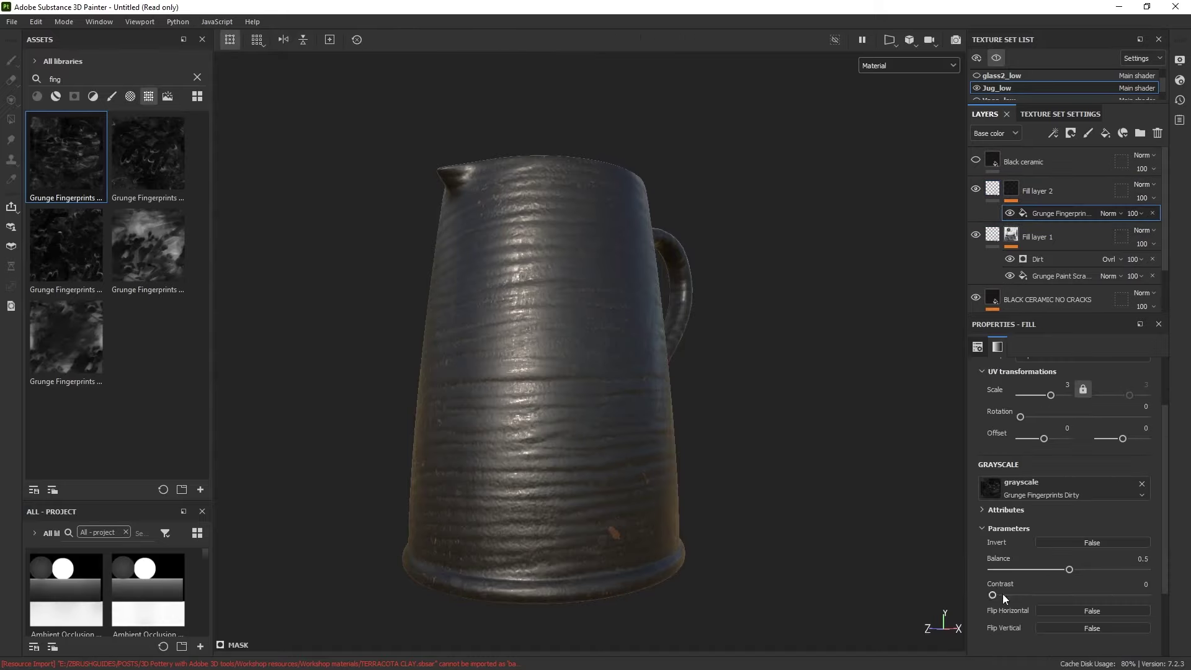
mouse_move(1104, 568)
left_mouse_down()
mouse_move(1042, 568)
mouse_move(1065, 569)
left_mouse_up()
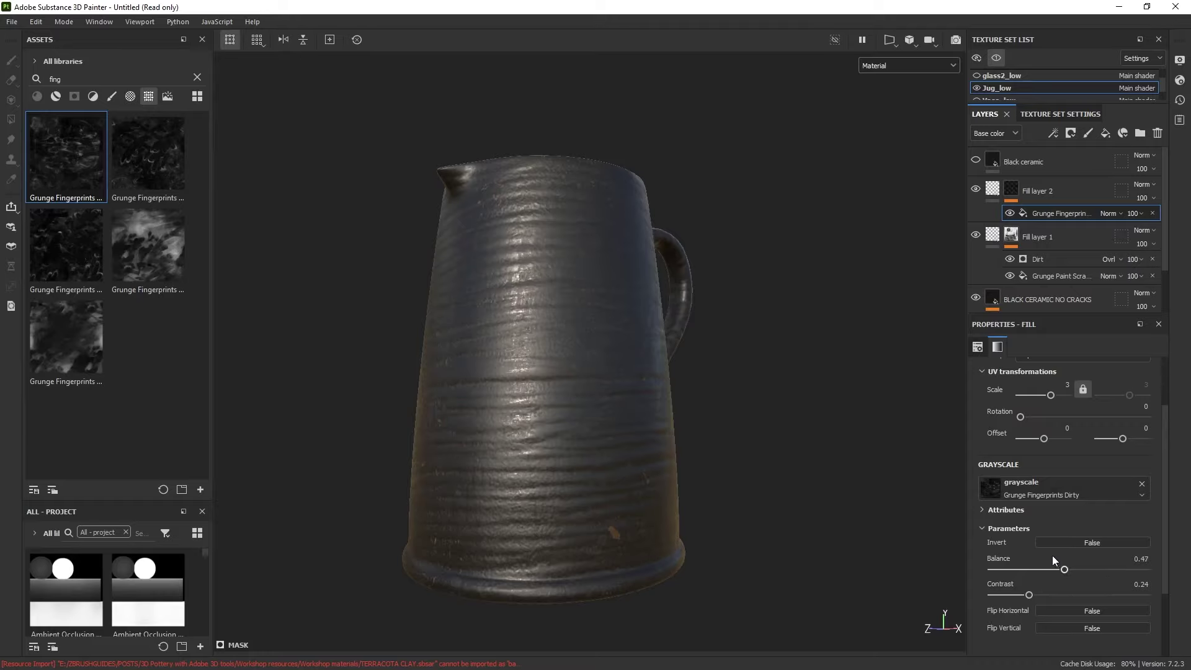
left_click(1011, 189, "alt")
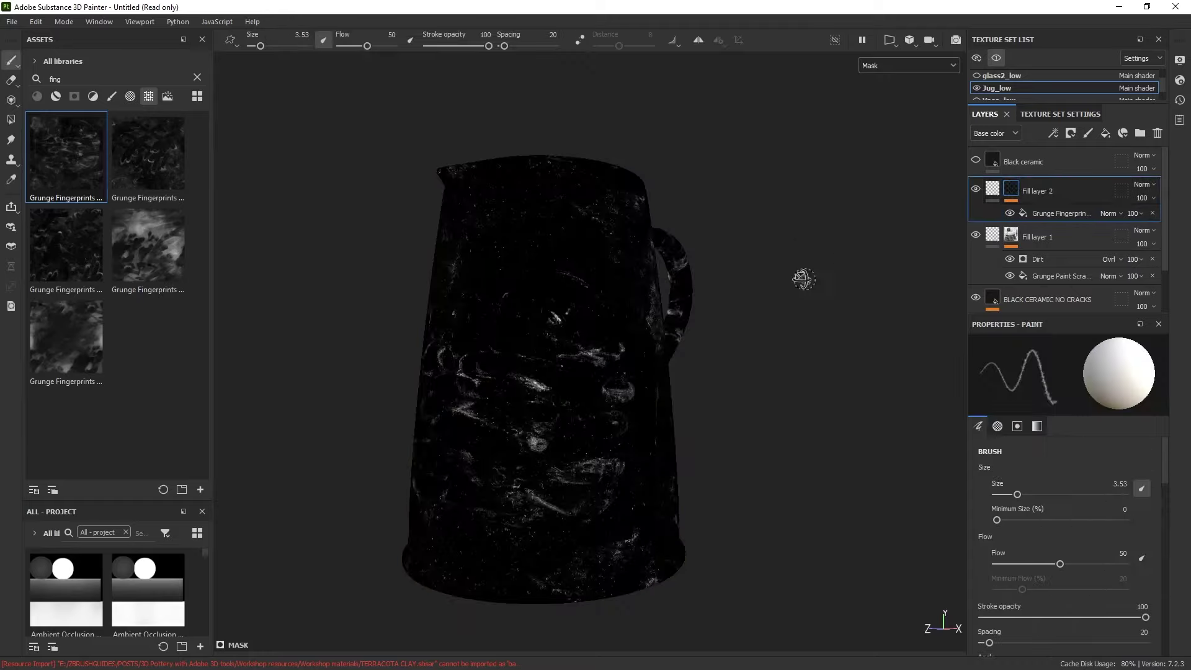
left_click_drag(1064, 569, 1118, 569)
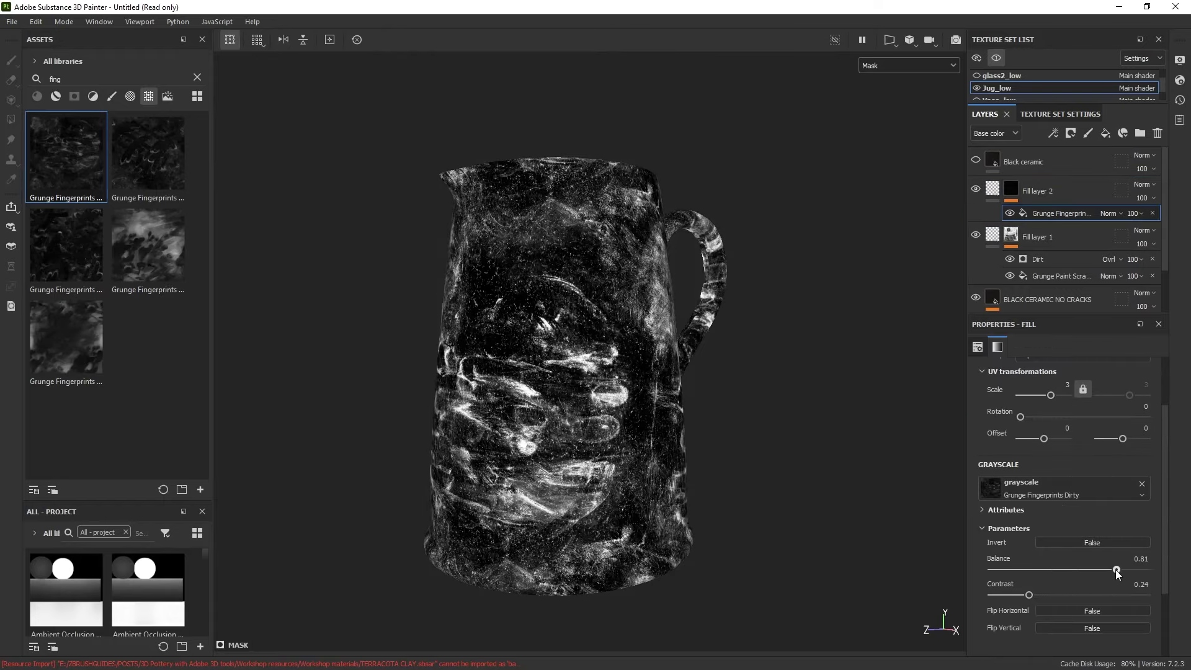
Compare the jug with and without the fingerprint layer, and set that layer's roughness to about 0.245.
left_click(994, 190)
right_click_drag(802, 314, 865, 299, "shift")
left_click(976, 188)
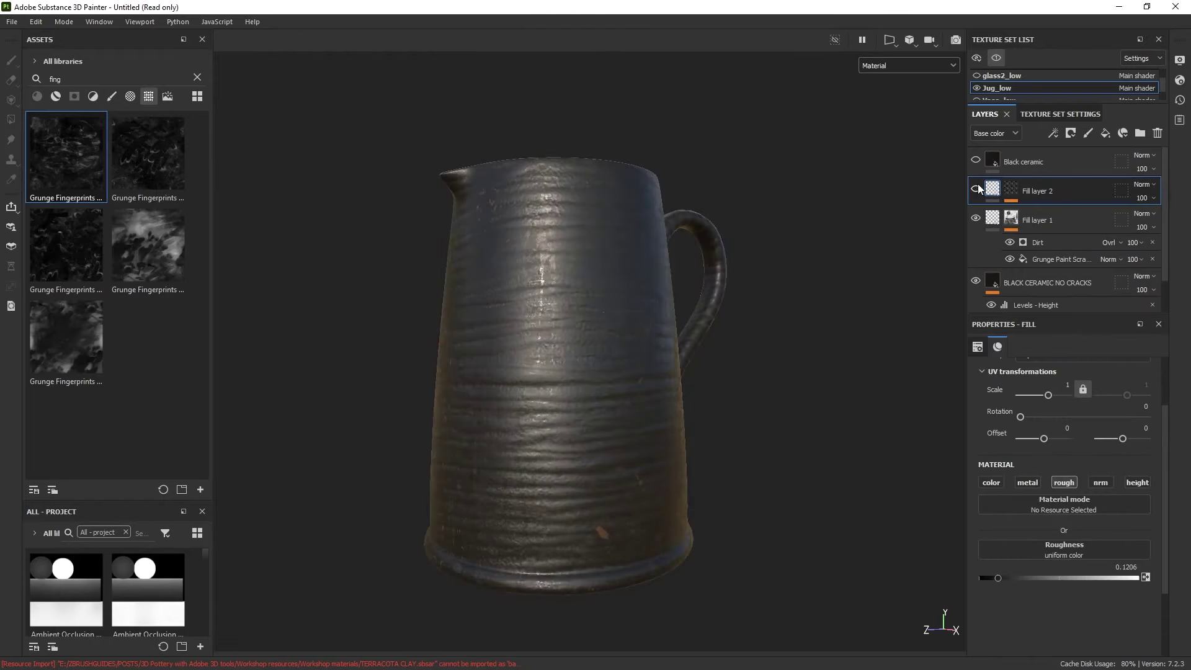
left_click(976, 188)
left_click_drag(620, 300, 585, 299, "alt")
right_click_drag(585, 299, 739, 381, "alt")
left_click_drag(740, 381, 758, 379, "alt")
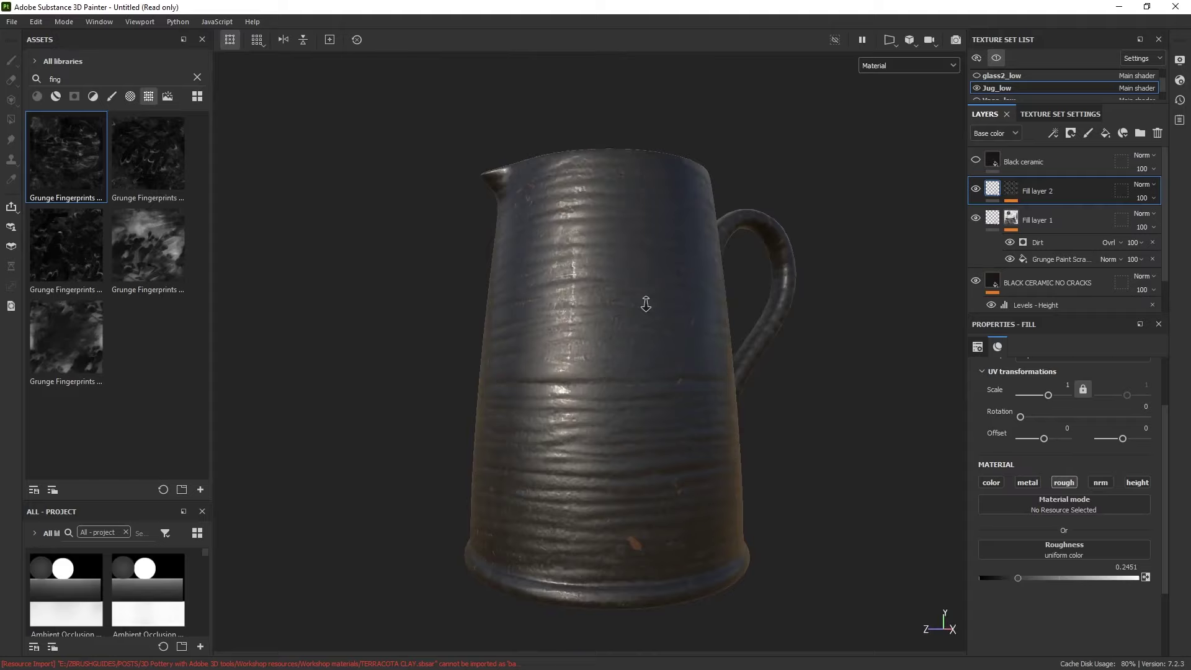
right_click_drag(644, 304, 634, 293, "alt")
left_click_drag(645, 307, 614, 338, "alt")
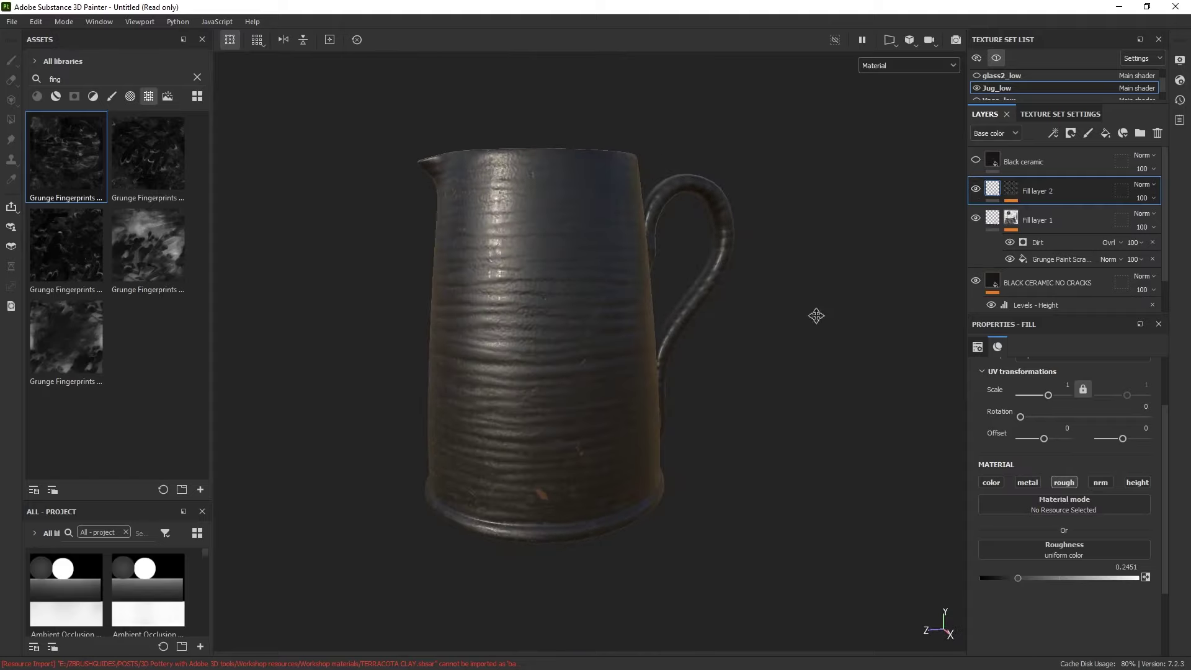
left_click_drag(816, 314, 768, 351, "alt")
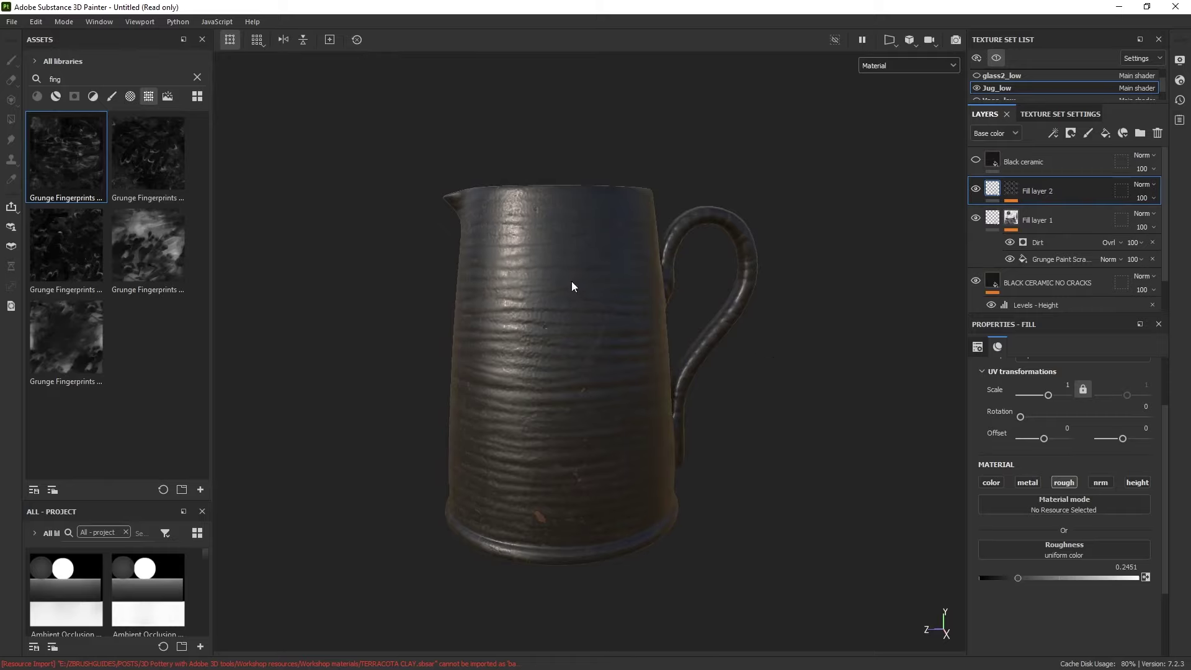
left_click_drag(527, 254, 541, 318, "alt")
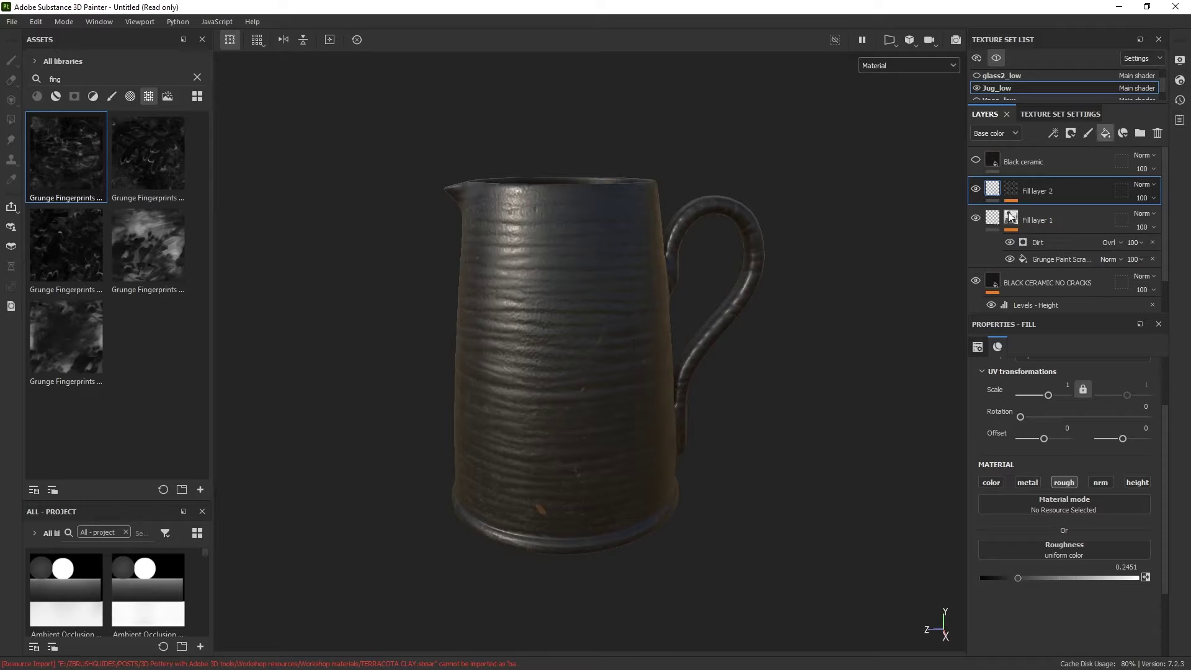
Add a fill layer above the fingerprint layer with reddish-brown base color 653821 and roughness of about 0.87.
left_click(1105, 132)
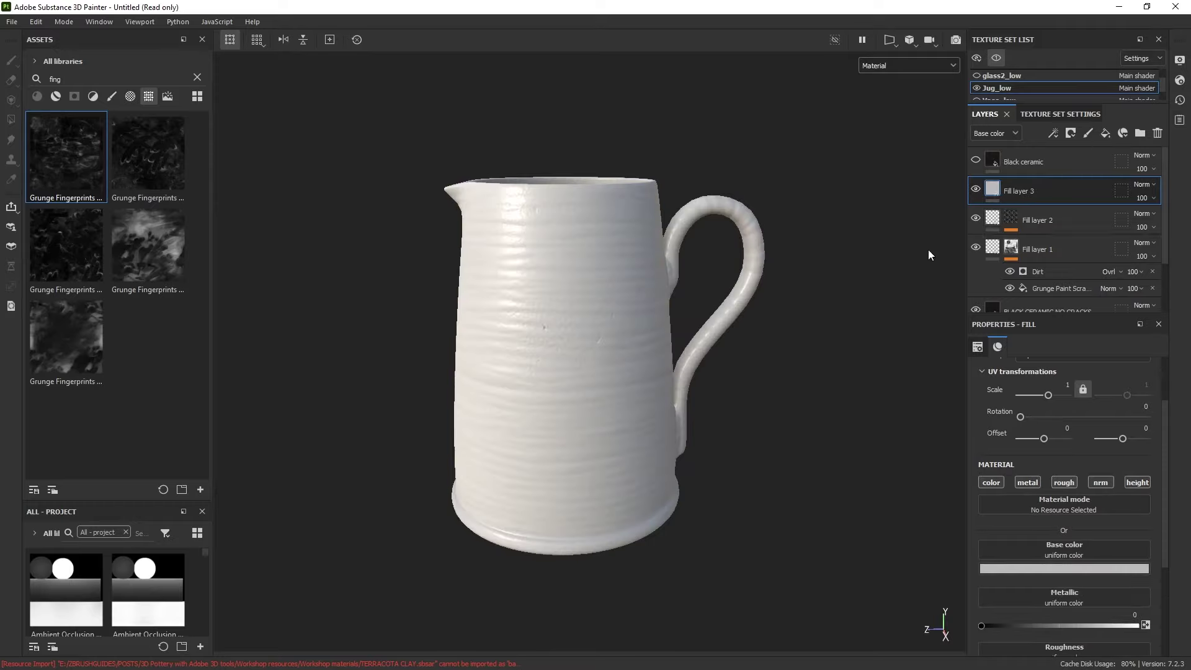
middle_click_drag(843, 240, 811, 230, "alt")
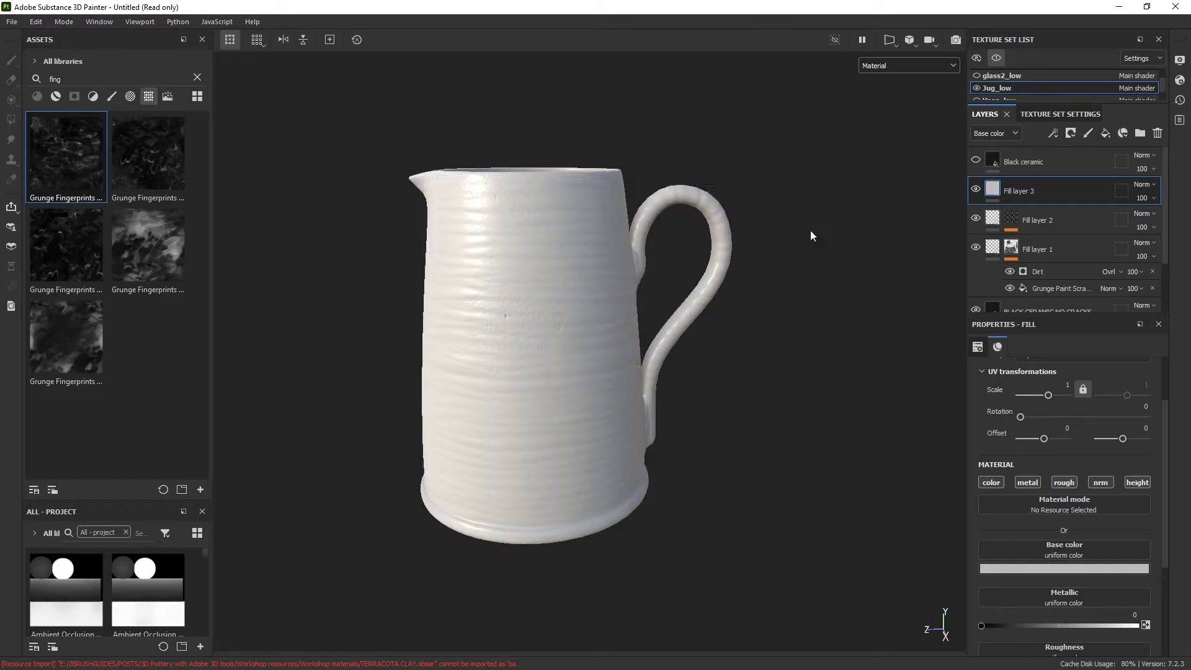
left_click(1062, 570)
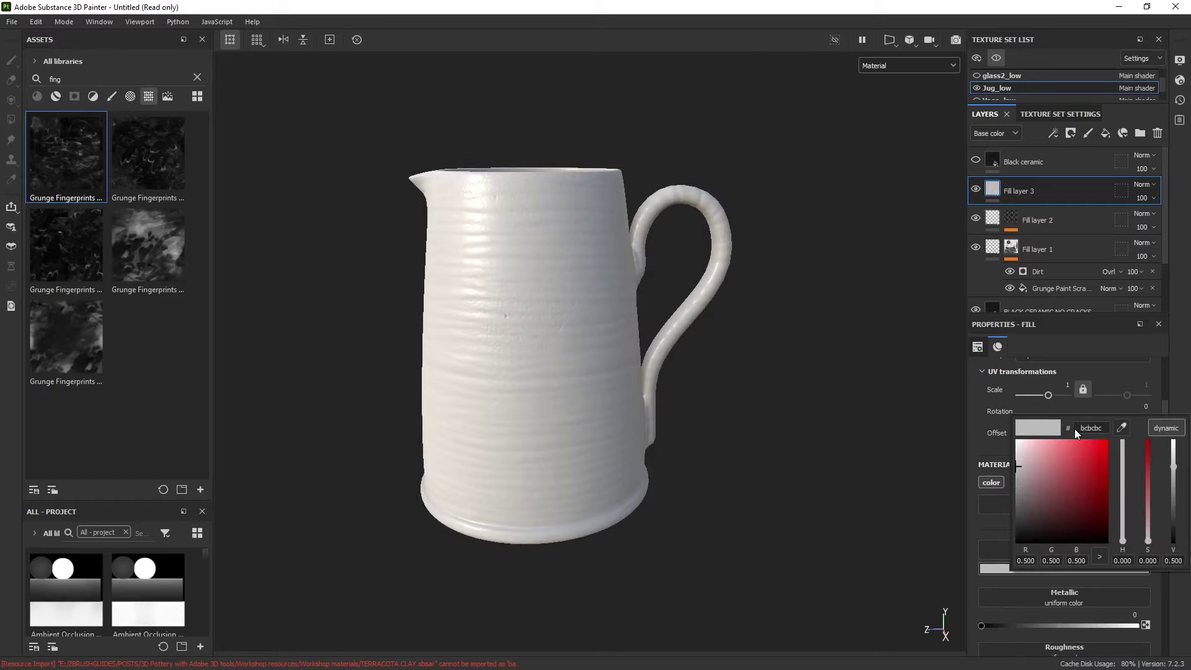
left_click(1083, 481)
left_click_drag(1125, 532, 1124, 539)
left_click(1077, 507)
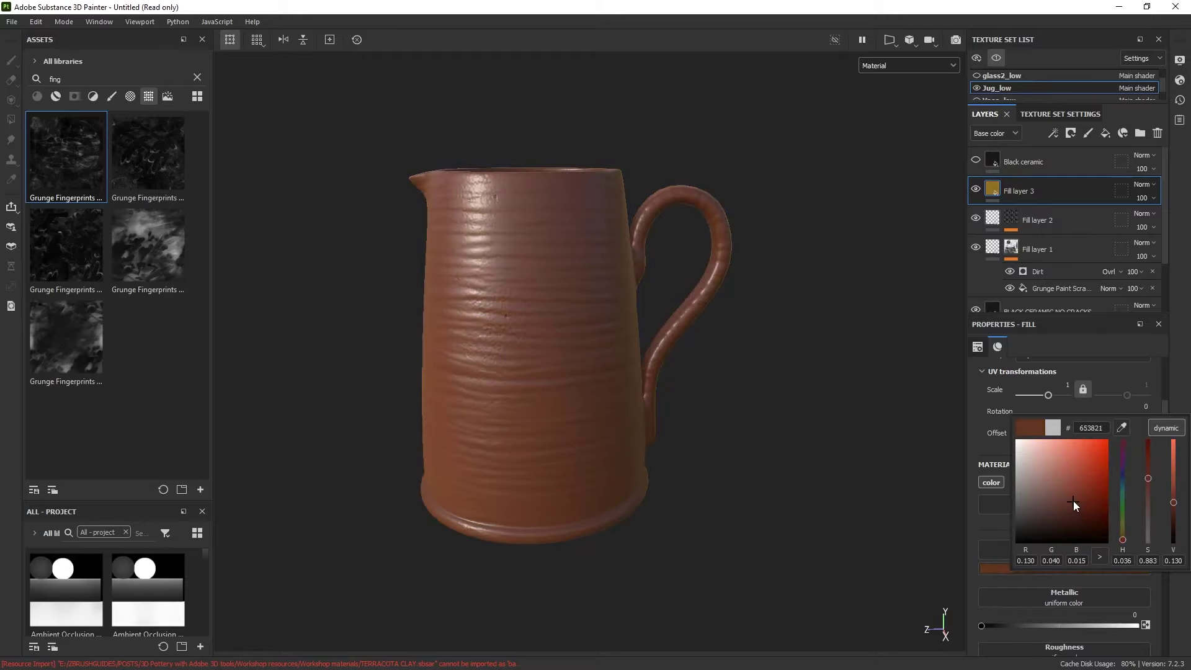
left_click(981, 400)
scroll(1018, 625, "down", 2)
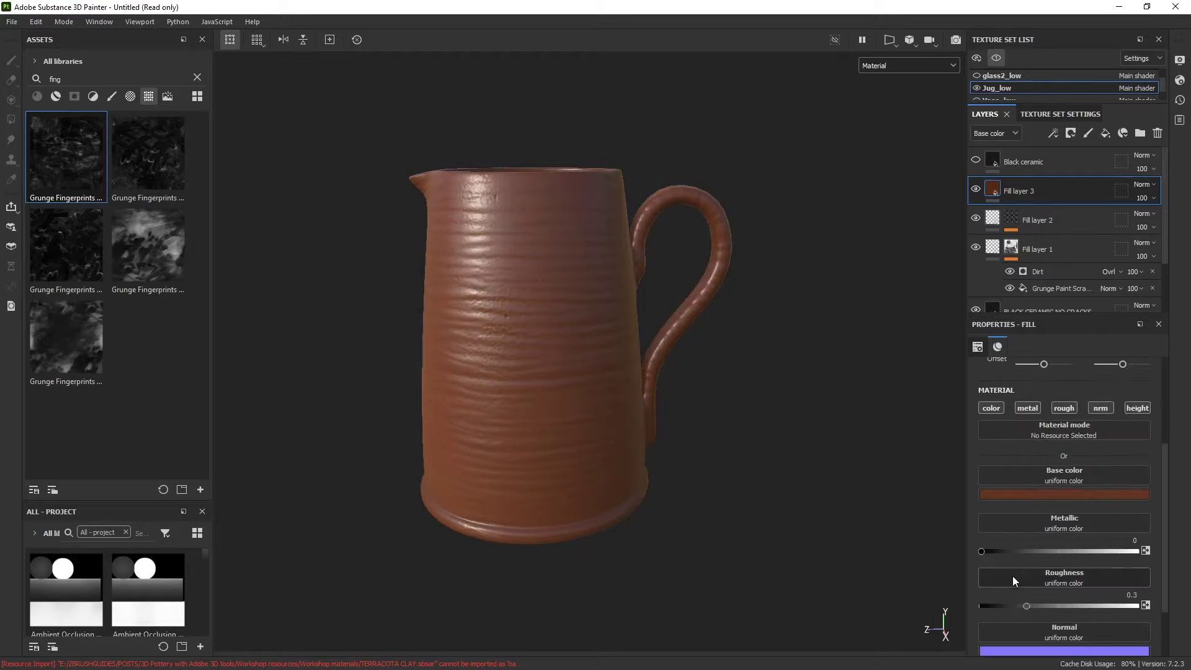
left_click_drag(1066, 605, 1117, 601)
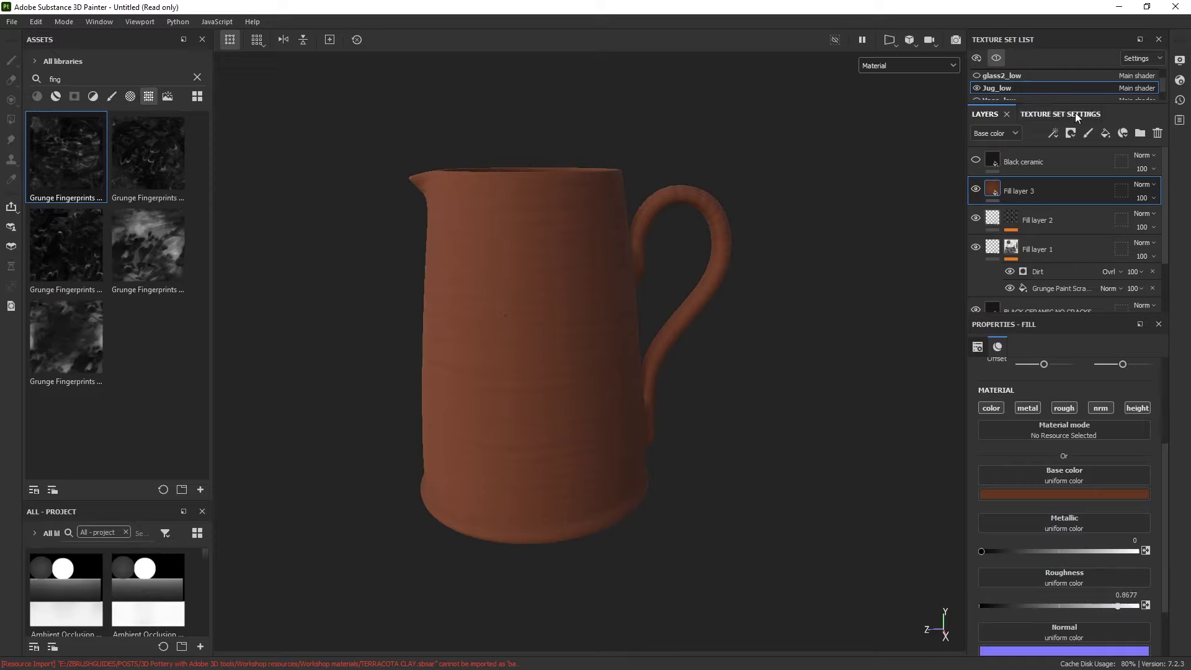
Add a black mask to the brown layer and search the texture assets for "crack" and "chip".
left_click(1073, 130)
left_click(1092, 162)
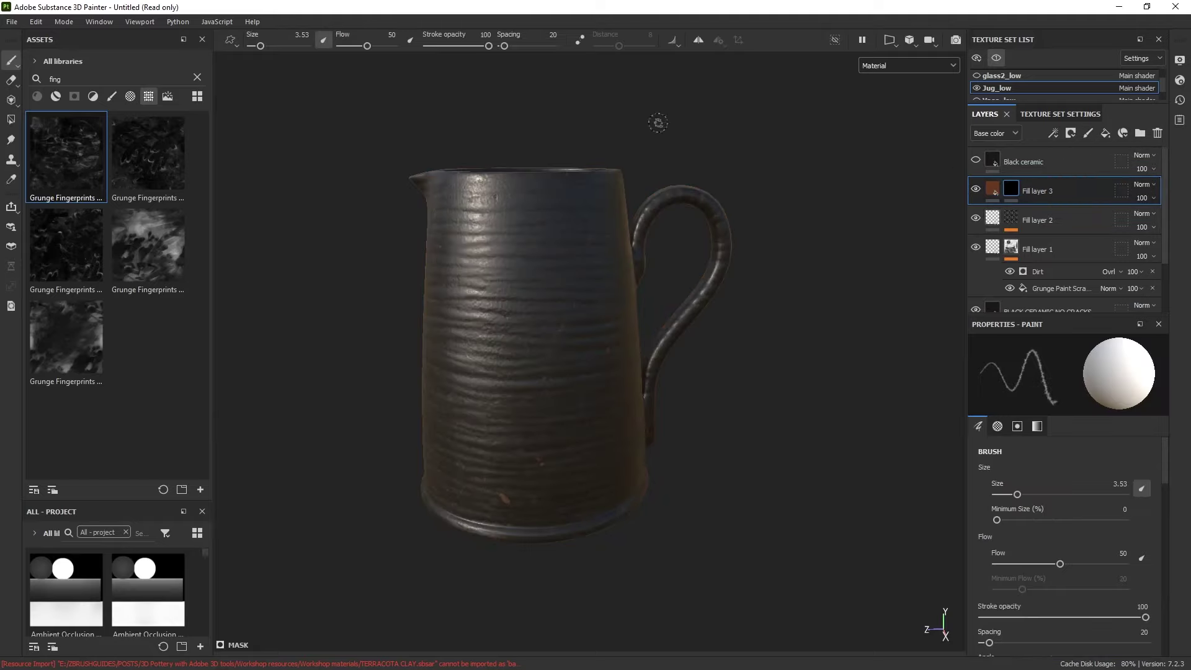
left_click(102, 75)
type("crack")
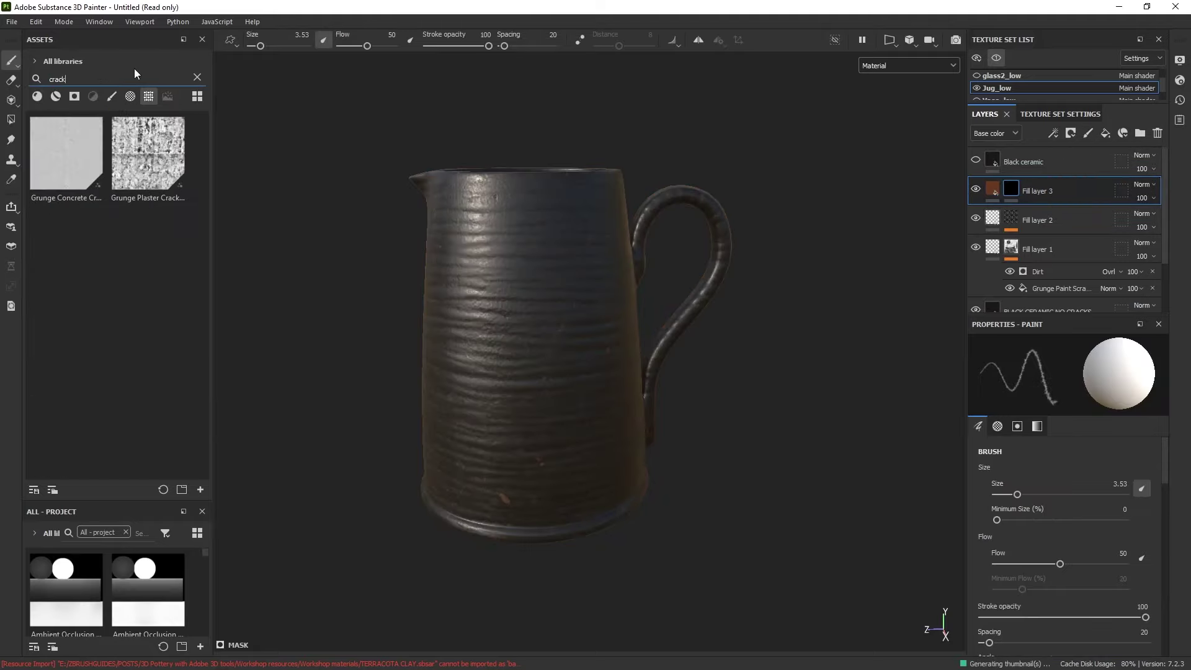
key("BackSpace")
key("BackSpace")
key("BackSpace")
key("BackSpace")
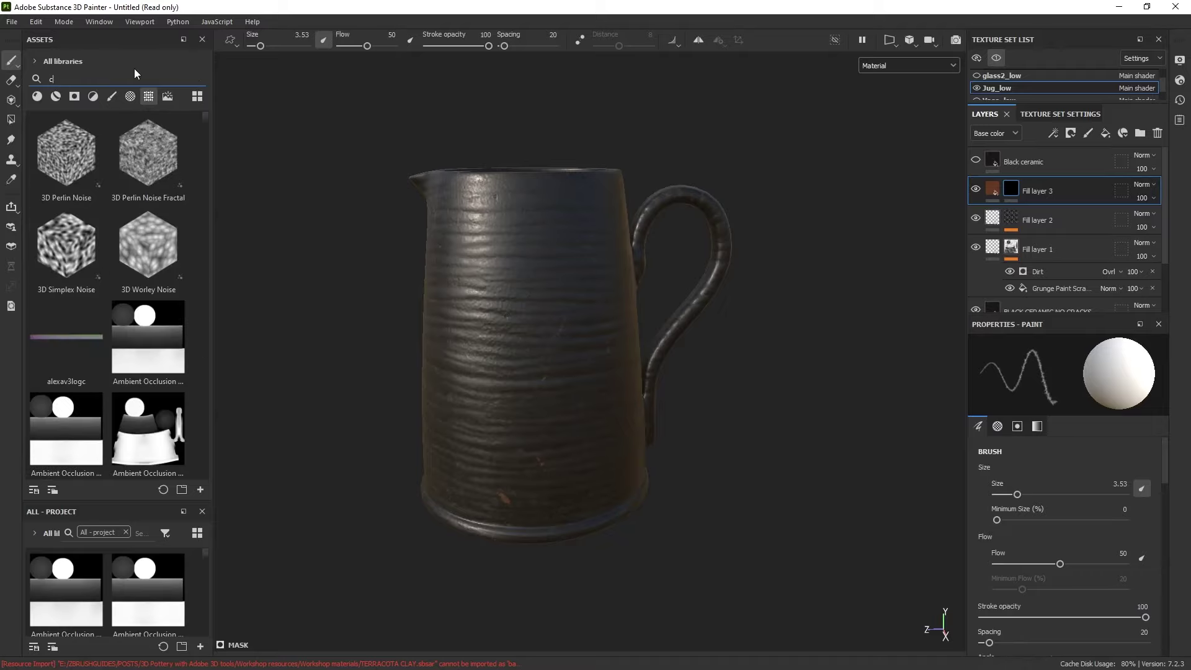
type("hip")
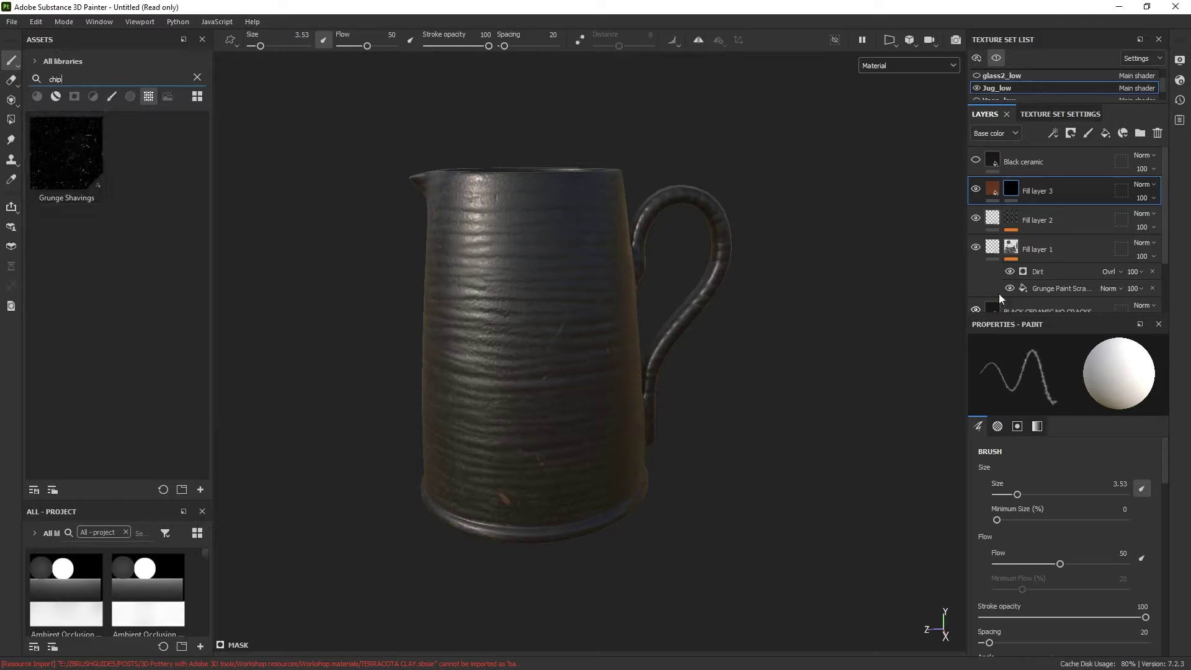
Add a fill to the brown layer's mask, using Grunge Shavings as its grayscale.
left_click(1054, 133)
left_click(1081, 180)
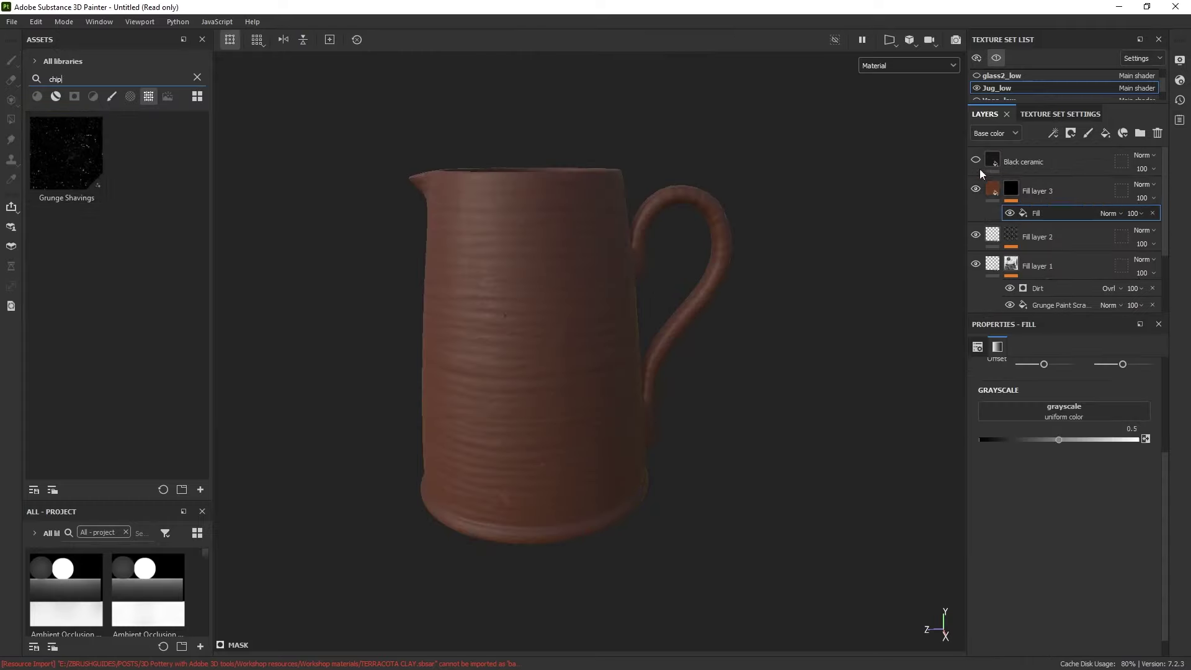
left_click_drag(66, 152, 1062, 411)
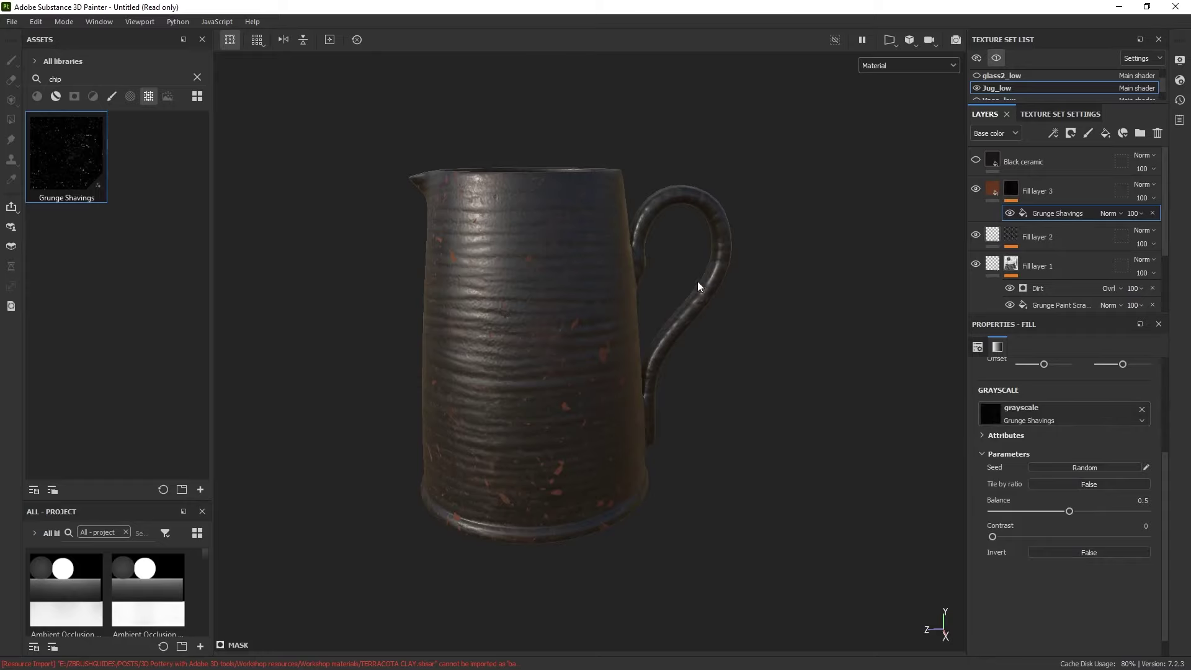
Examine the brown chips on the jug up close, comparing the surface with the layer shown and hidden.
mouse_move(698, 287)
right_mouse_down("shift")
mouse_move(682, 282)
mouse_move(696, 283)
right_mouse_up("shift")
right_click_drag(449, 191, 606, 383, "alt")
left_click_drag(606, 382, 636, 293, "alt")
left_click(976, 189)
left_click(976, 189)
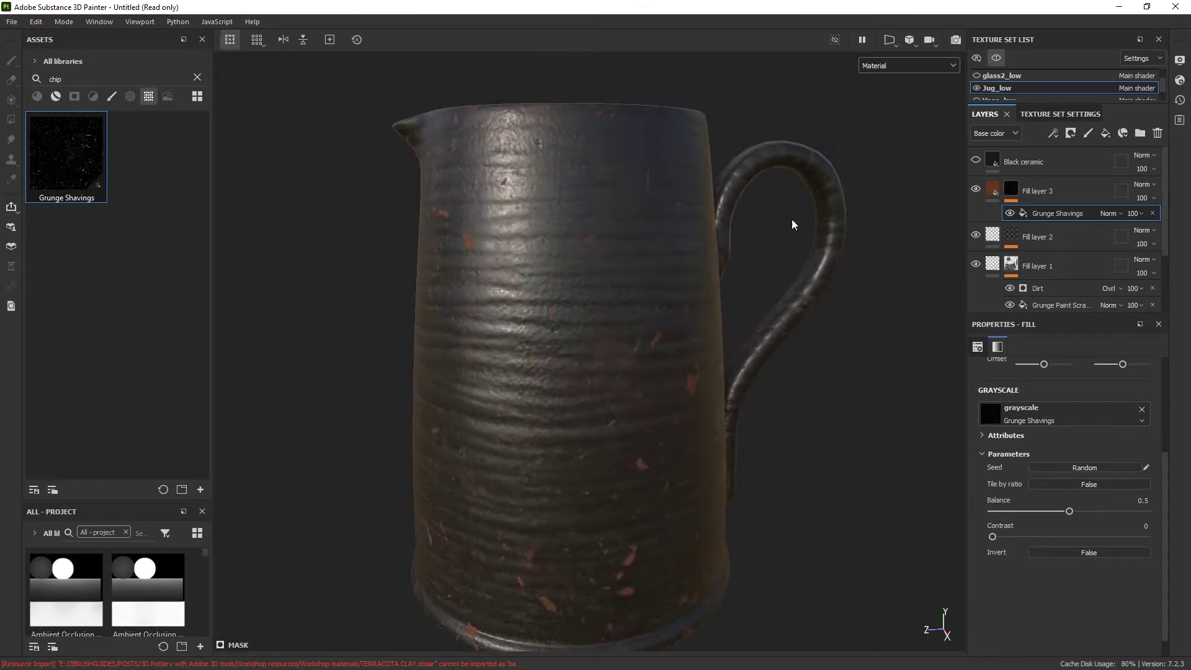
left_click(976, 190)
left_click(976, 190)
right_click_drag(435, 206, 557, 190, "alt")
middle_click_drag(558, 189, 616, 275, "alt")
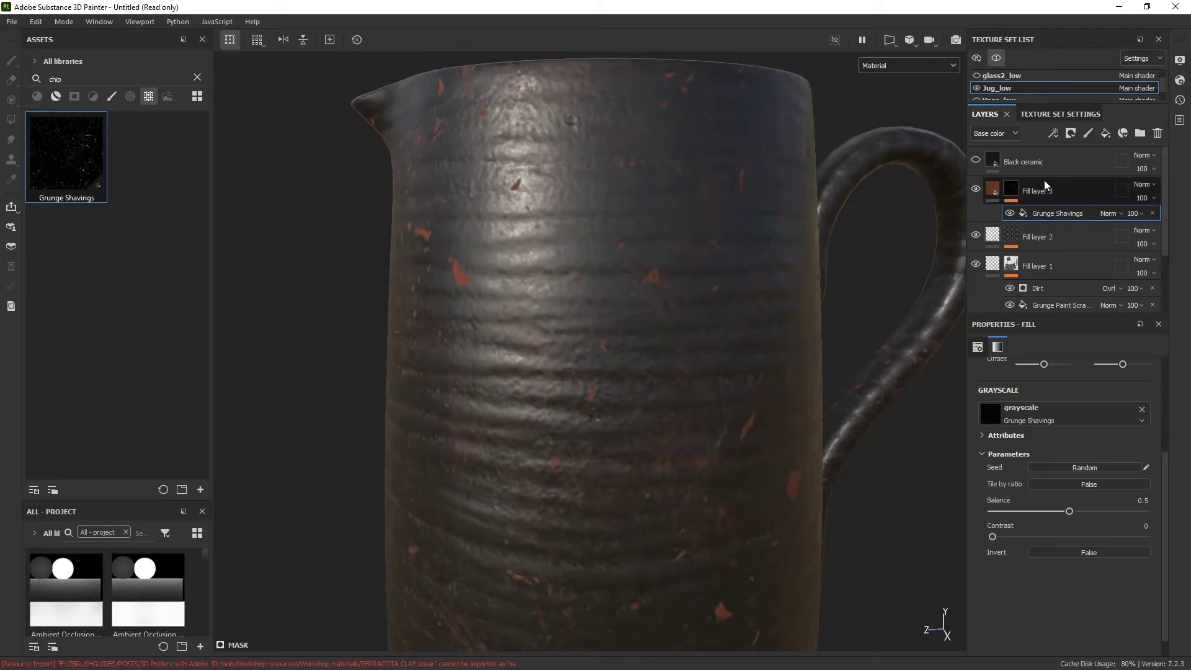
Set the brown chips layer's height to about -0.05 and its roughness to about 0.81.
left_click(1077, 188)
scroll(1072, 536, "down", 5)
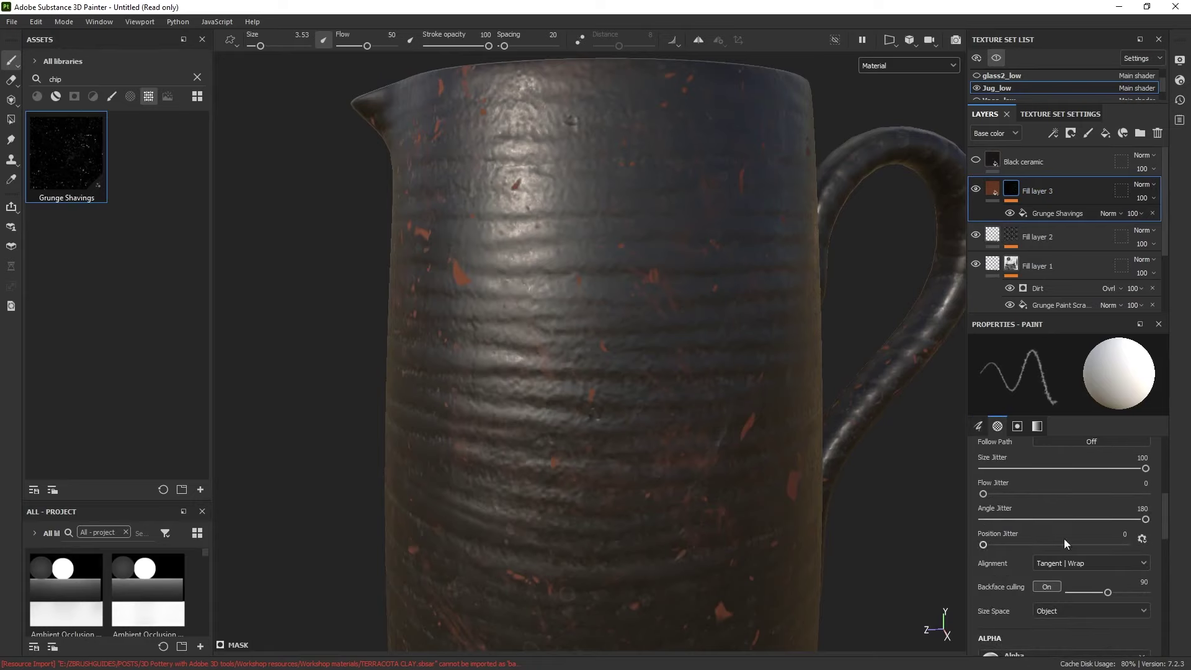
left_click(995, 197)
scroll(1060, 546, "down", 2)
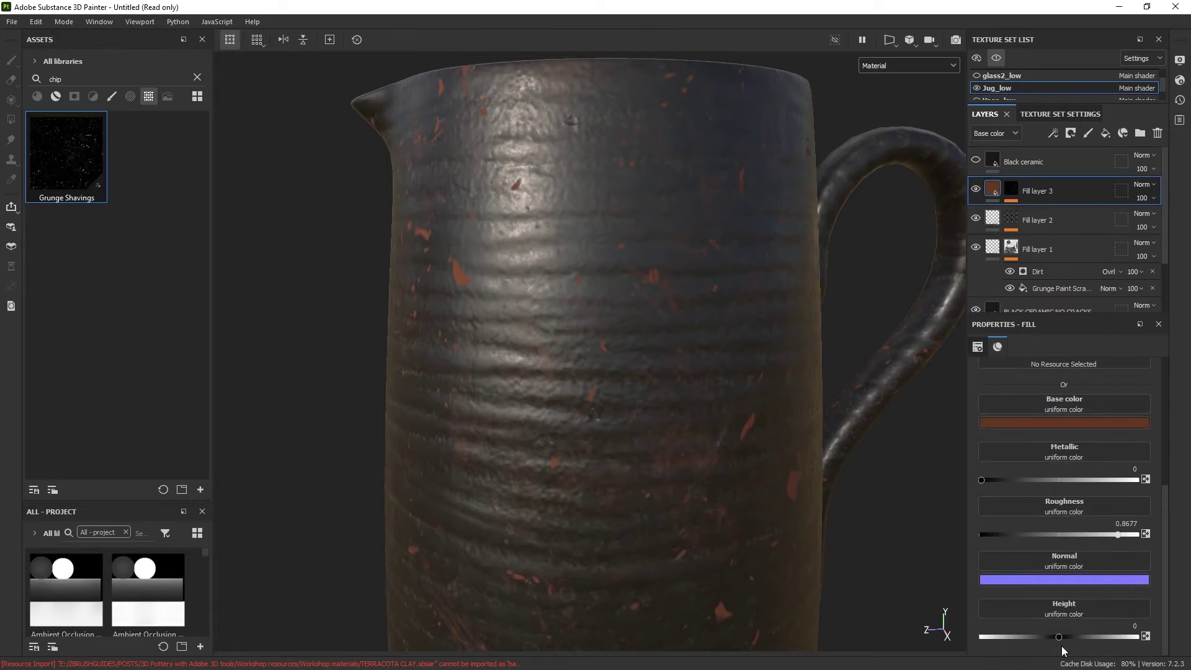
mouse_move(1057, 635)
left_mouse_down()
mouse_move(1024, 635)
mouse_move(1139, 647)
mouse_move(1057, 637)
left_mouse_up()
right_click_drag(810, 422, 817, 417, "shift")
left_click(1013, 191)
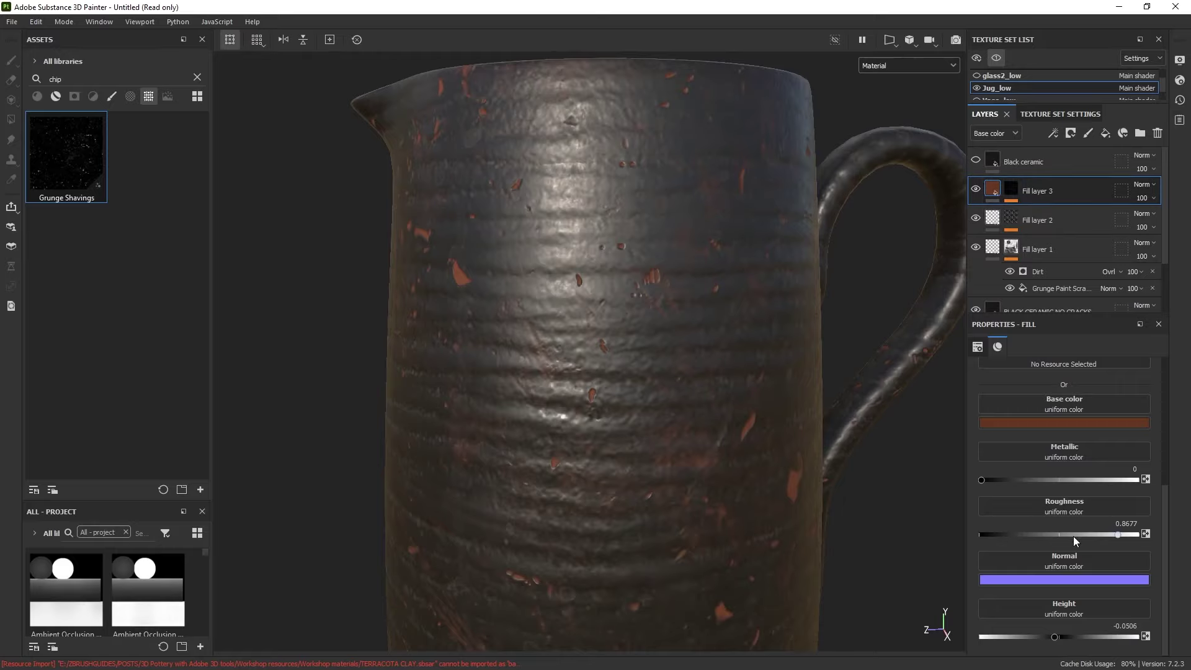
mouse_move(1073, 536)
left_mouse_down()
mouse_move(1010, 537)
mouse_move(1148, 545)
mouse_move(1088, 538)
left_mouse_up()
left_click_drag(809, 458, 799, 418, "alt")
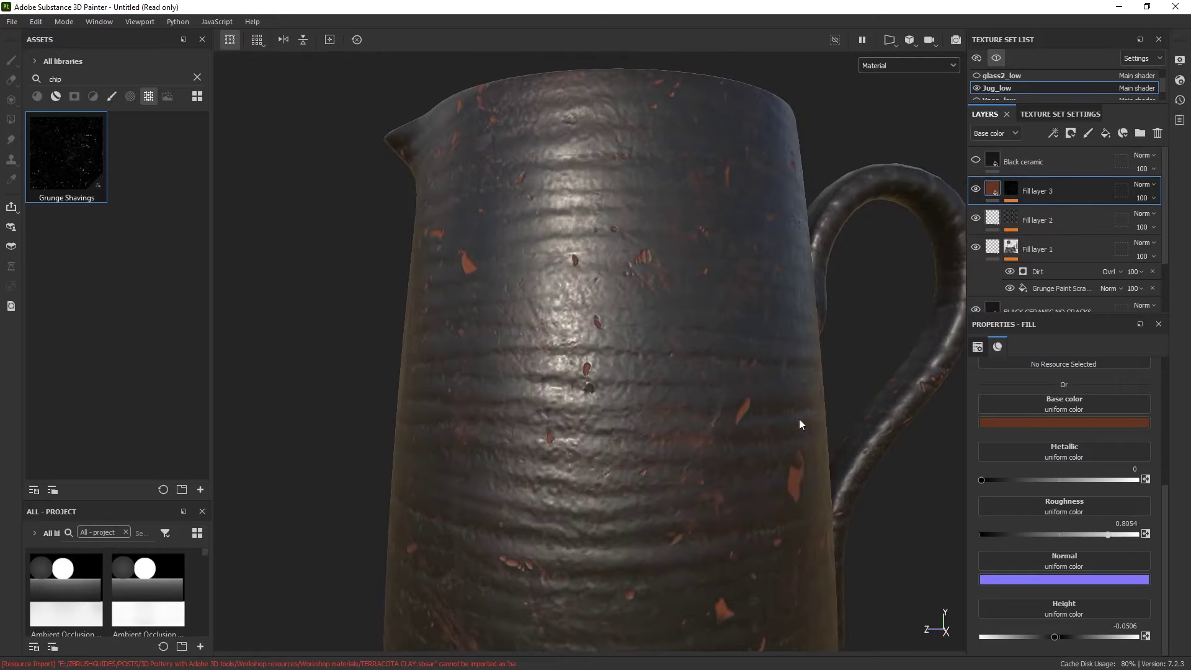
Set Fill layer 3's roughness to 0.8210 and sample a muted brown base color from the jug's surface.
left_click(1110, 527)
left_click(1059, 427)
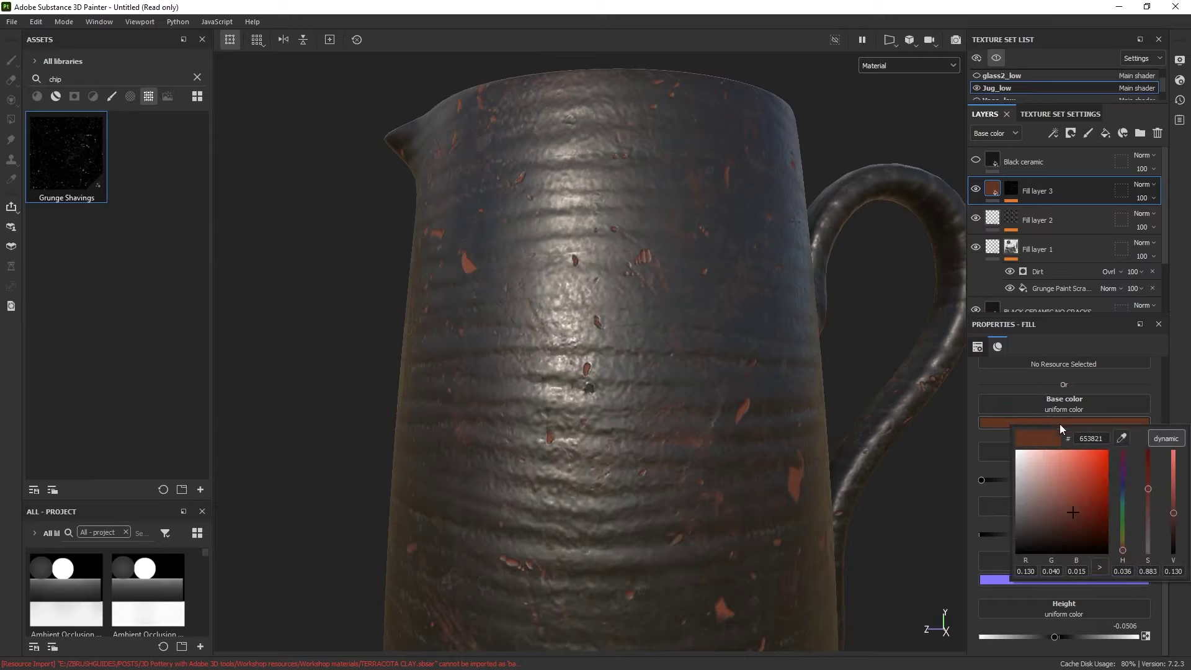
left_click(1122, 438)
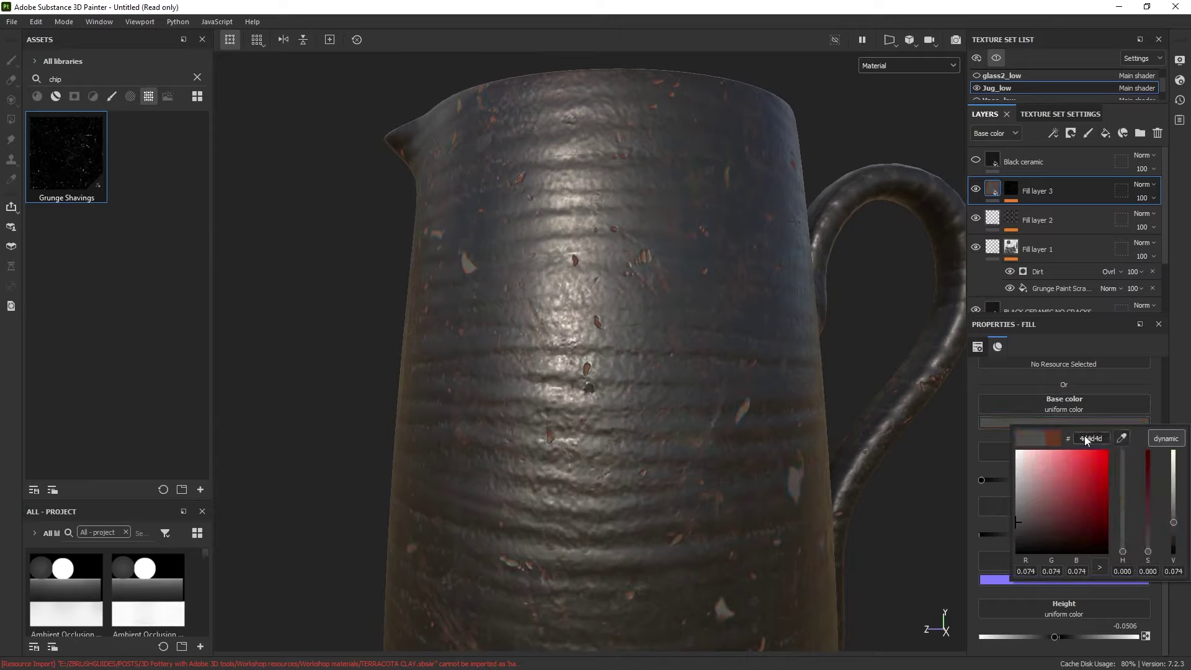
left_click(723, 421)
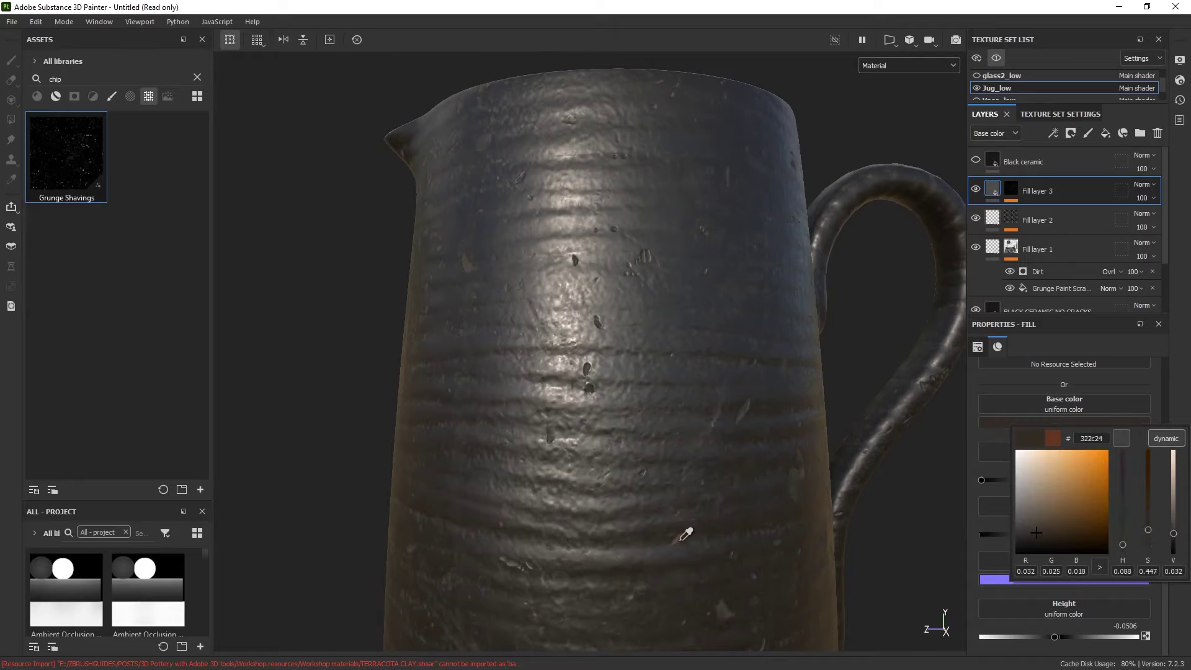
left_click(678, 531)
Adjust the Grunge Shavings fill in Fill layer 3's mask to balance 0.49 and contrast 0.06.
left_click_drag(678, 532, 676, 558, "alt")
middle_click_drag(676, 559, 658, 400, "alt")
right_click_drag(658, 400, 680, 356, "alt")
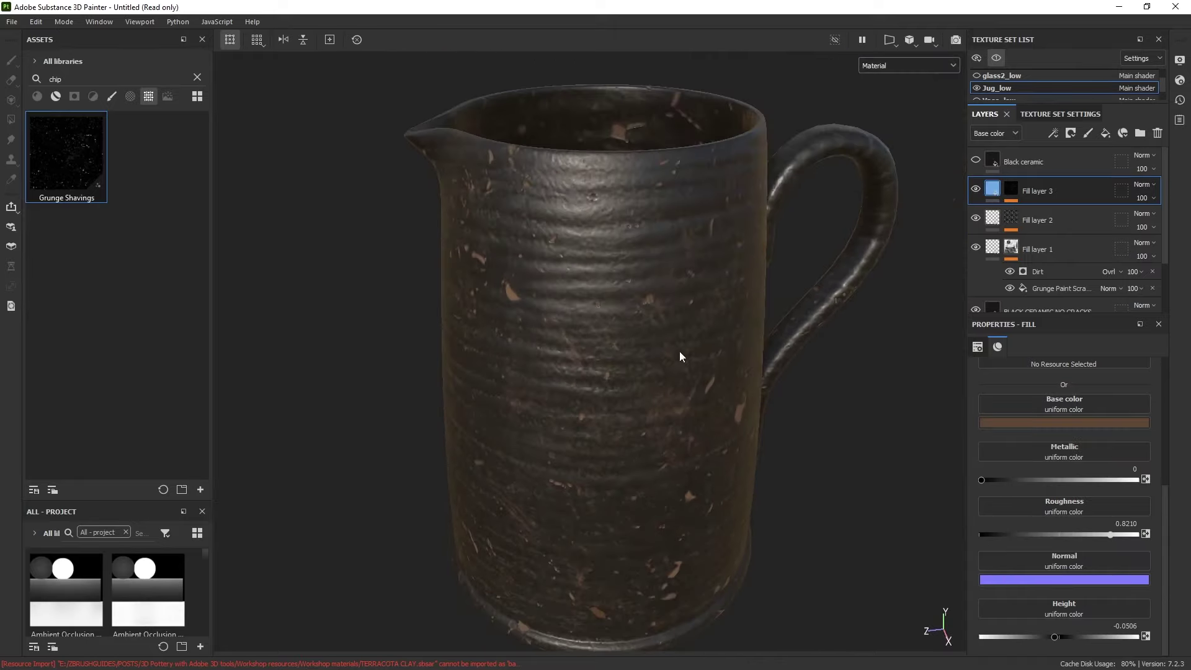
left_click_drag(679, 356, 677, 325, "alt")
middle_click_drag(677, 326, 658, 286, "alt")
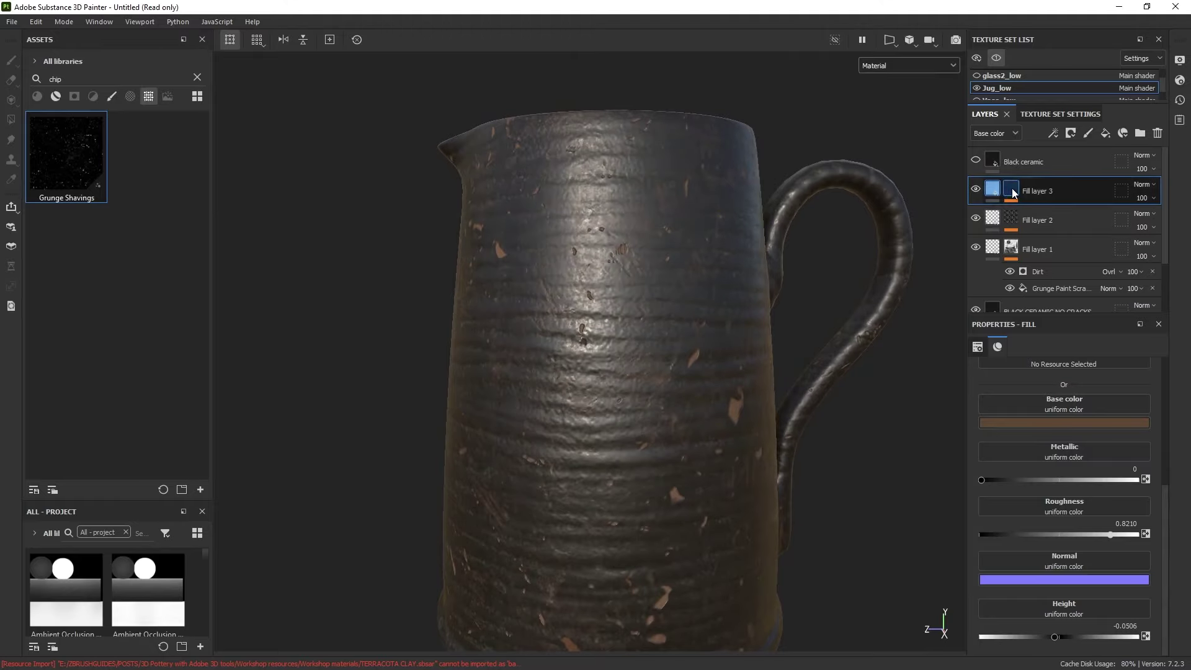
left_click(1011, 188)
left_click(1052, 212)
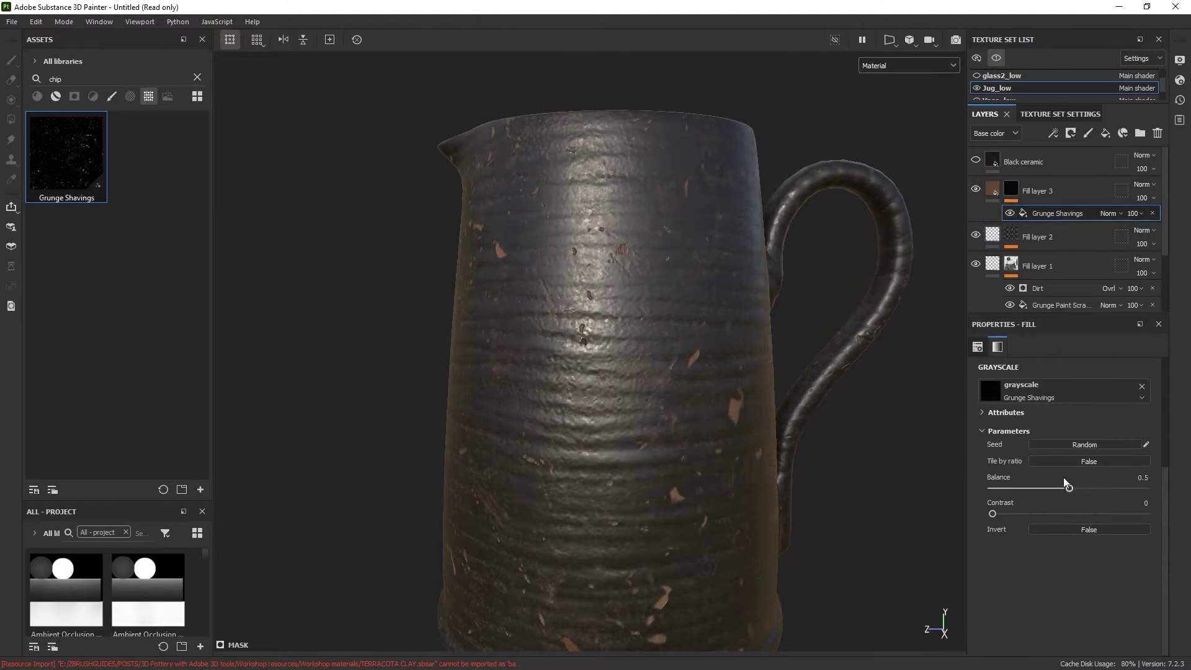
mouse_move(1067, 487)
left_mouse_down()
mouse_move(1026, 492)
mouse_move(1115, 495)
mouse_move(1063, 489)
left_mouse_up()
left_click_drag(992, 513, 1067, 488)
Set the Grunge Shavings UV scale to 2 and compare the jug with and without Fill layer 3.
scroll(767, 339, "down", 2)
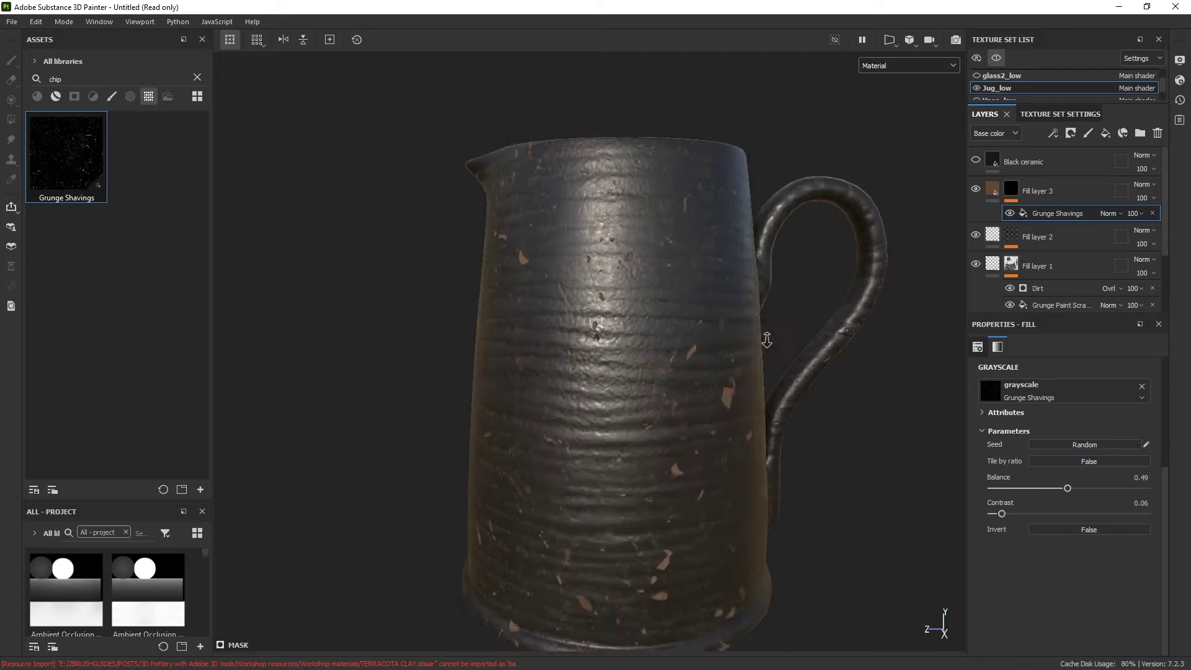
left_click_drag(767, 339, 800, 413, "alt")
scroll(1015, 534, "up", 3)
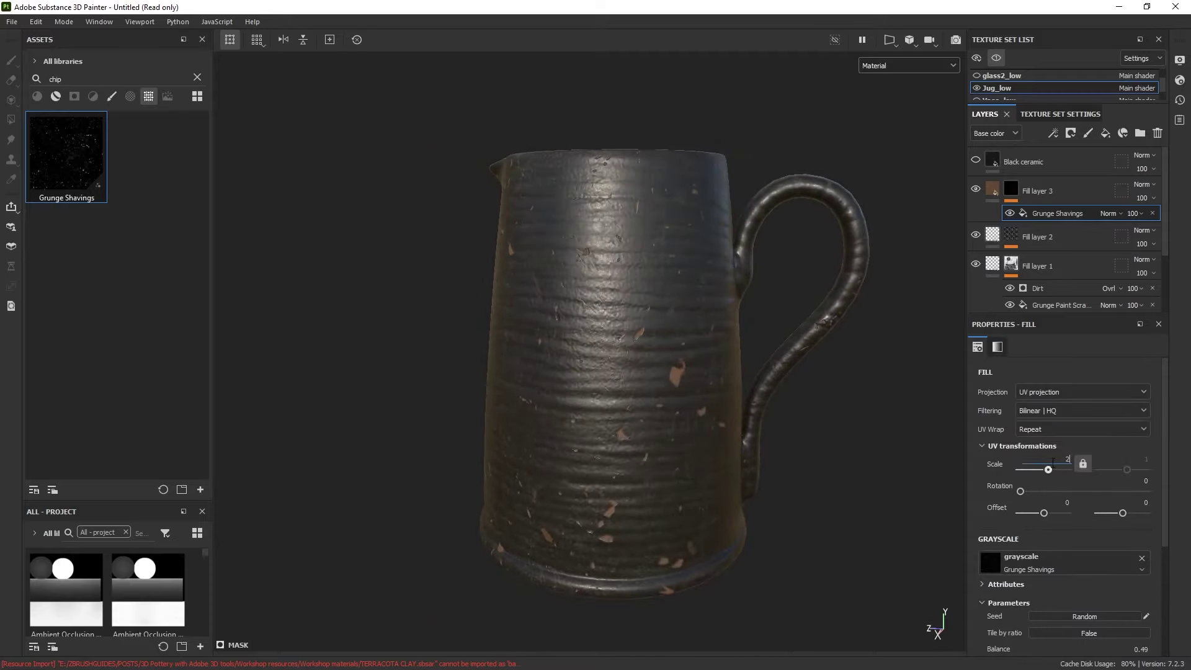
key("Return")
left_click_drag(643, 309, 678, 309, "alt")
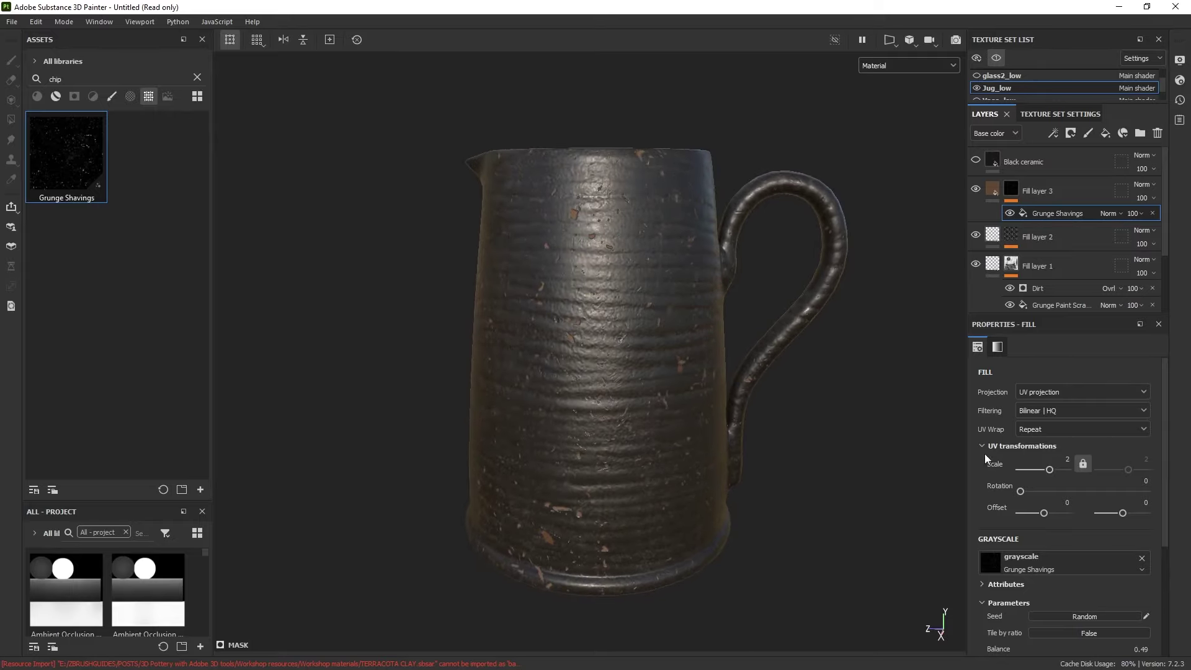
left_click(976, 189)
left_click(975, 189)
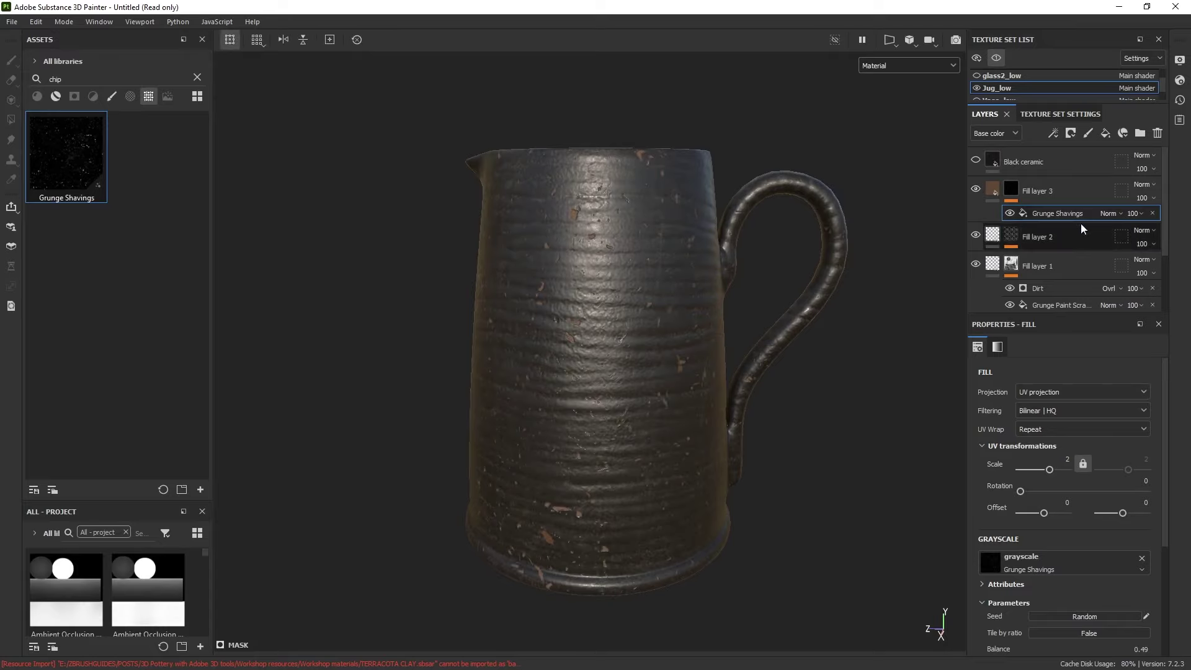
Set the height of Fill layer 3's material to -0.02.
left_click(992, 190)
scroll(1074, 608, "down", 3)
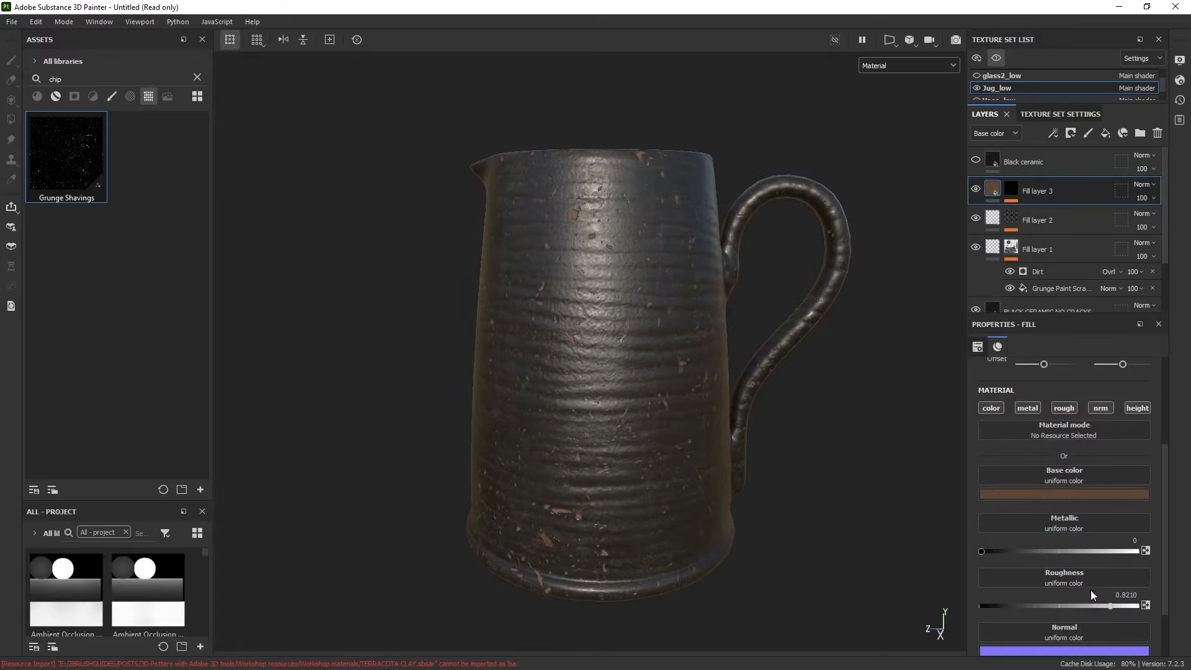
left_click(1116, 626)
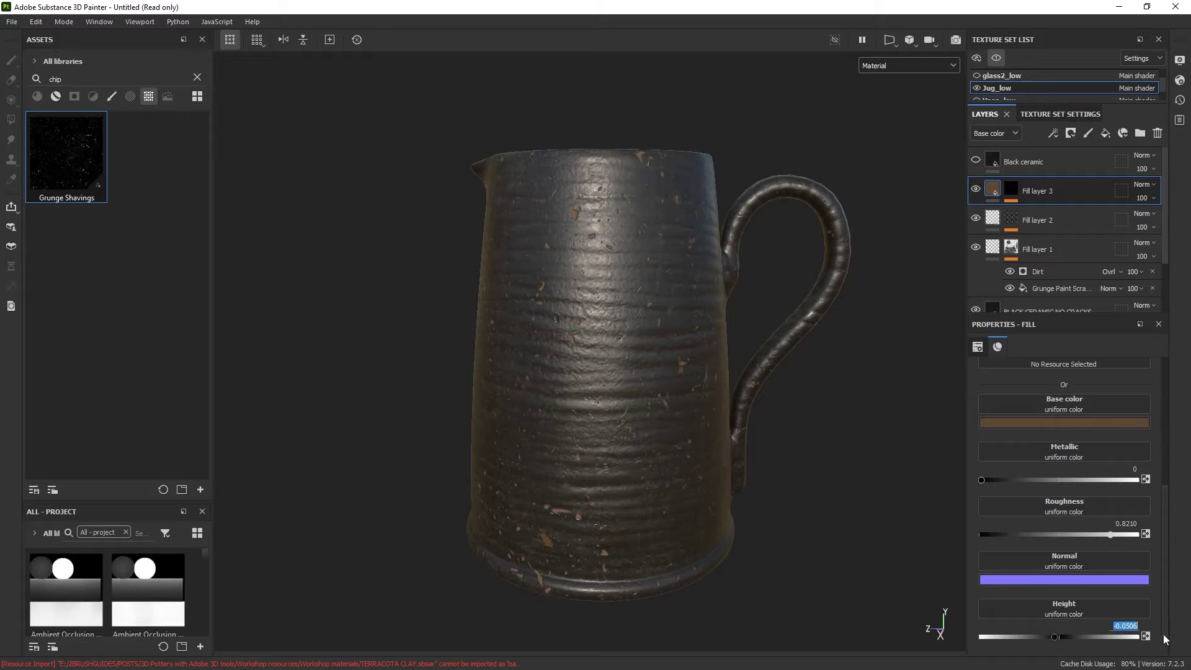
key("BackSpace")
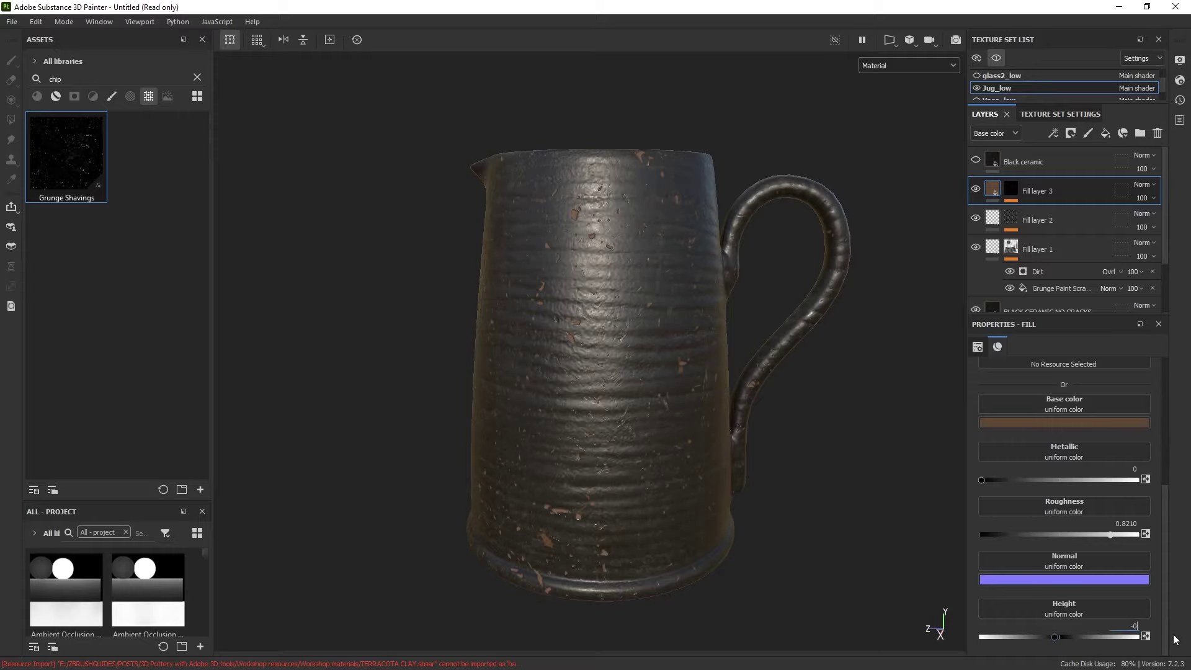
type("-0.02")
key("Return")
Inspect the chips on the jug up close and darken Fill layer 3's brown base color slightly.
right_click_drag(545, 267, 641, 204, "alt")
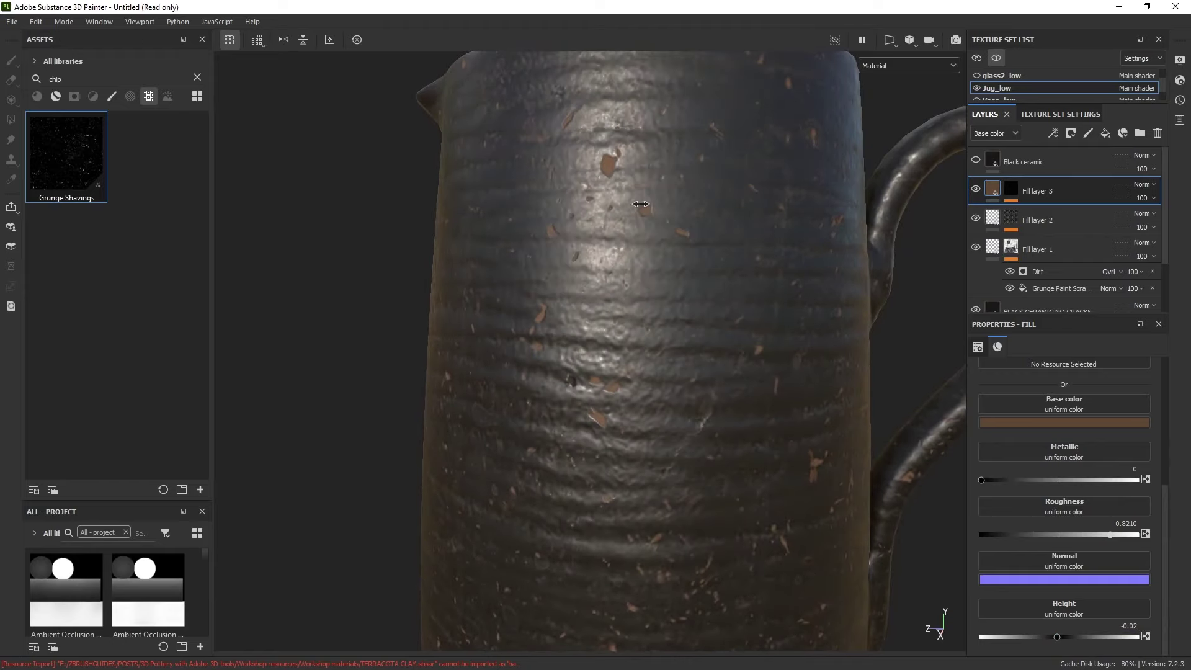
right_click_drag(741, 260, 693, 298, "alt")
middle_click_drag(732, 315, 717, 261, "alt")
right_click_drag(747, 276, 716, 308, "alt")
middle_click_drag(778, 386, 738, 362, "alt")
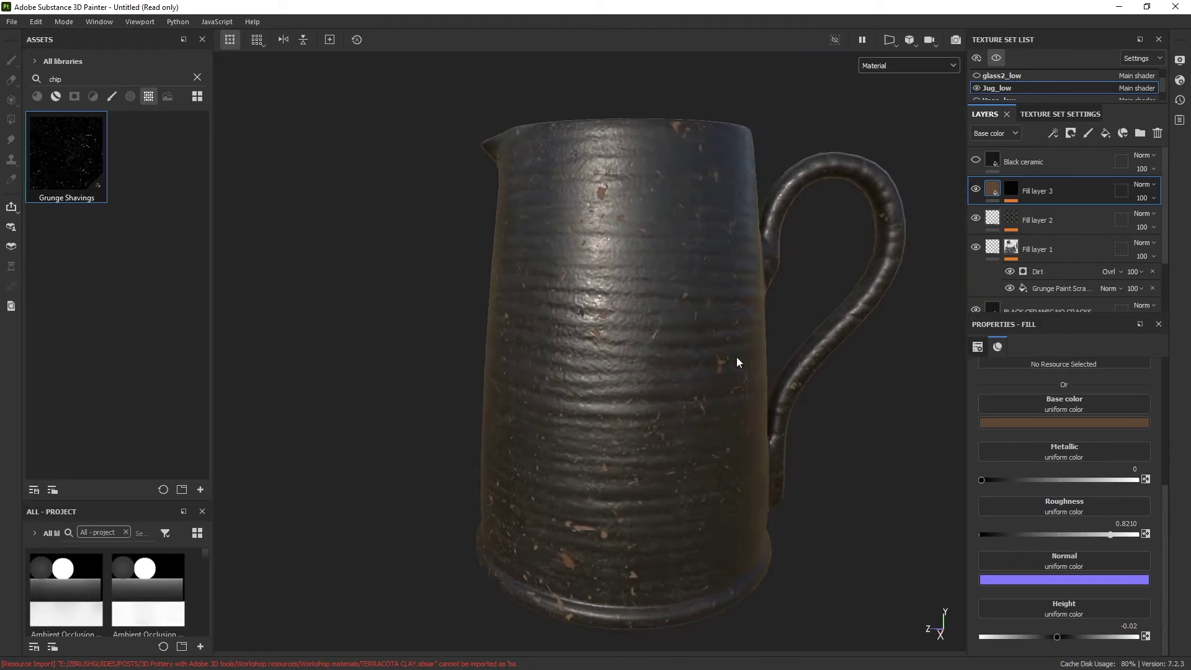
left_click_drag(781, 404, 786, 416, "alt")
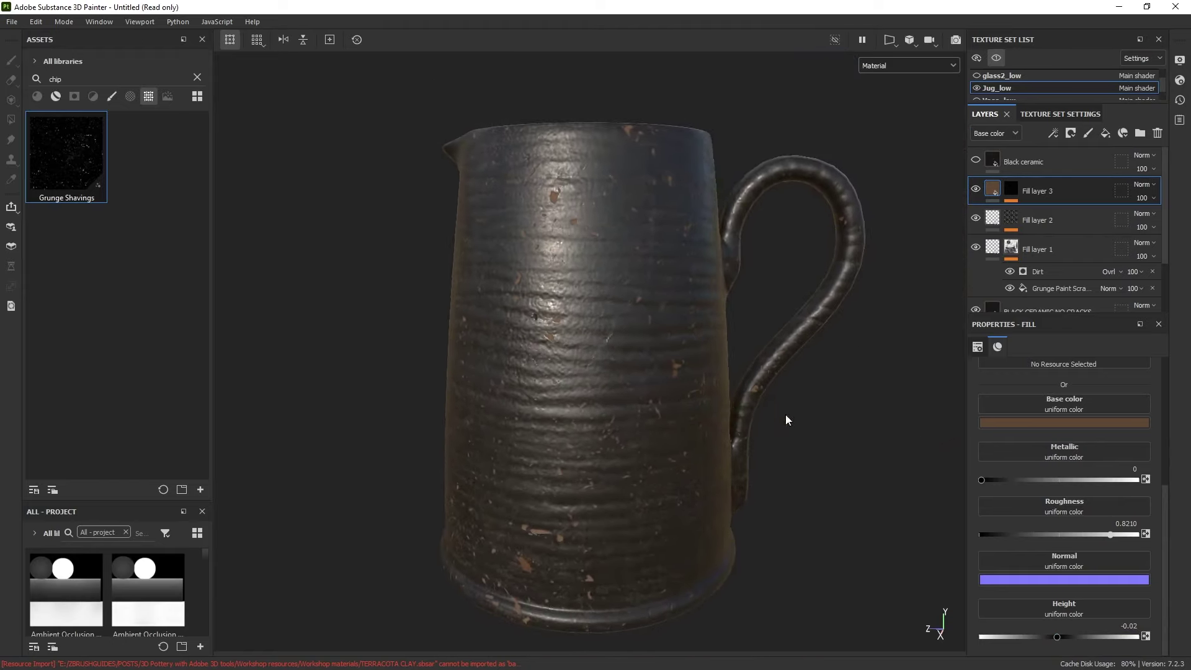
left_click(1062, 423)
left_click_drag(1060, 515, 1056, 521)
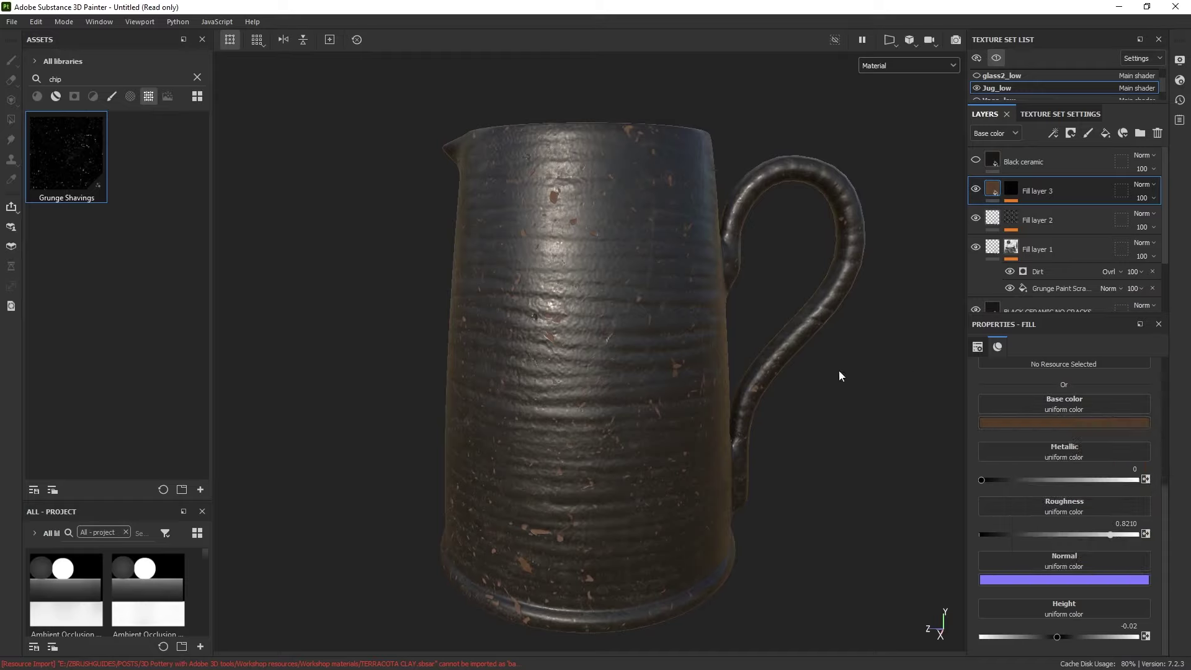
Examine the chips on the jug's outside and interior from several angles under rotated environment lighting.
right_click_drag(838, 370, 758, 294, "shift")
middle_click_drag(757, 294, 708, 292, "alt")
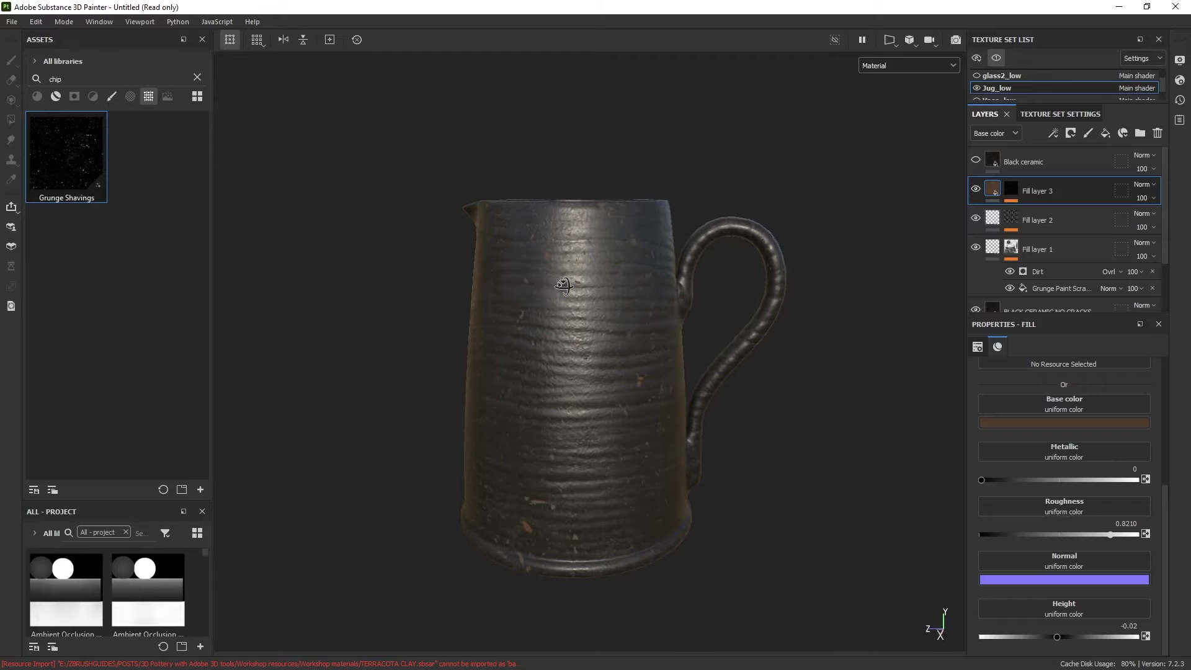
left_click_drag(567, 288, 605, 302, "alt")
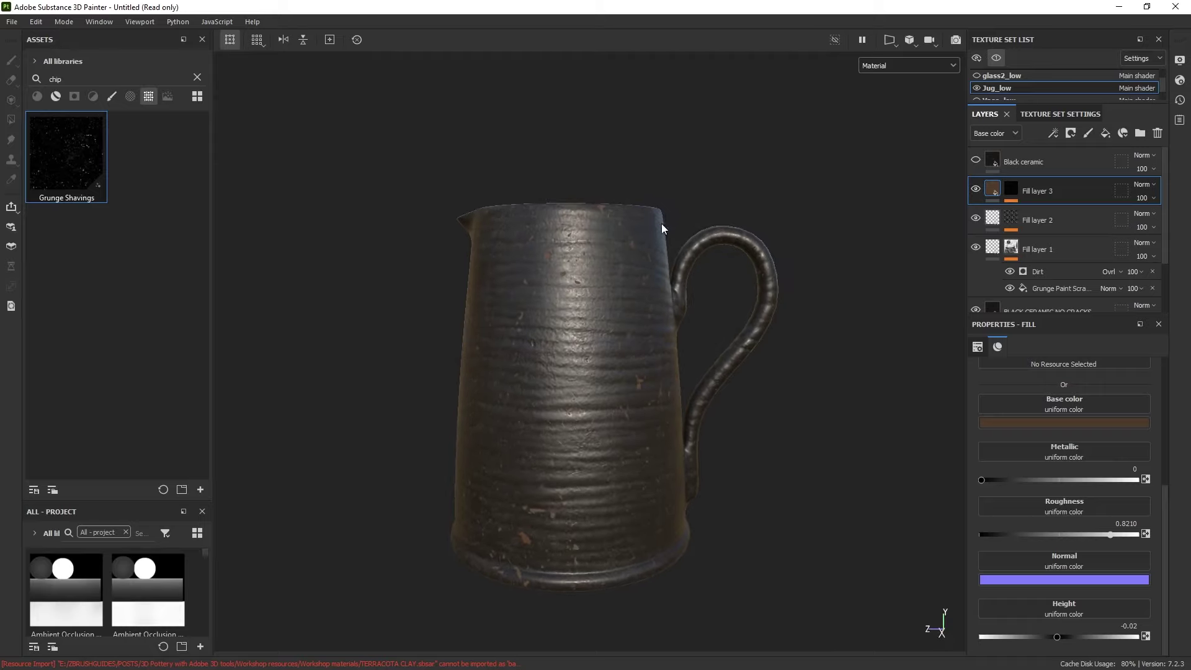
left_click_drag(722, 215, 579, 273, "alt")
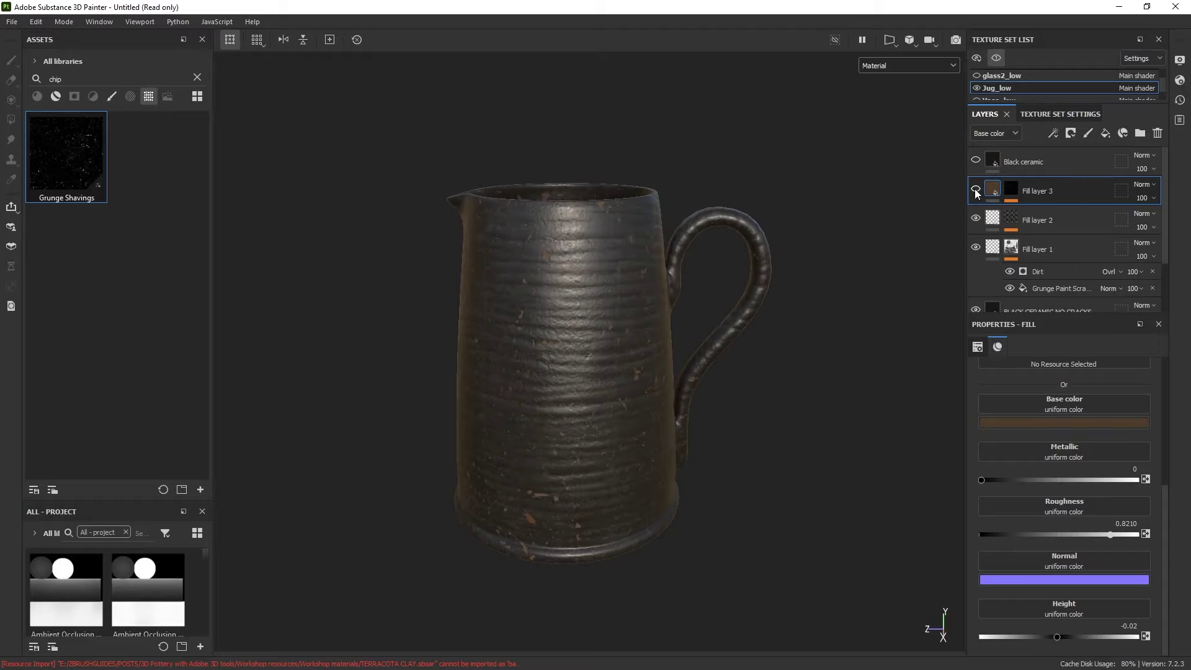
left_click_drag(713, 255, 706, 324, "alt")
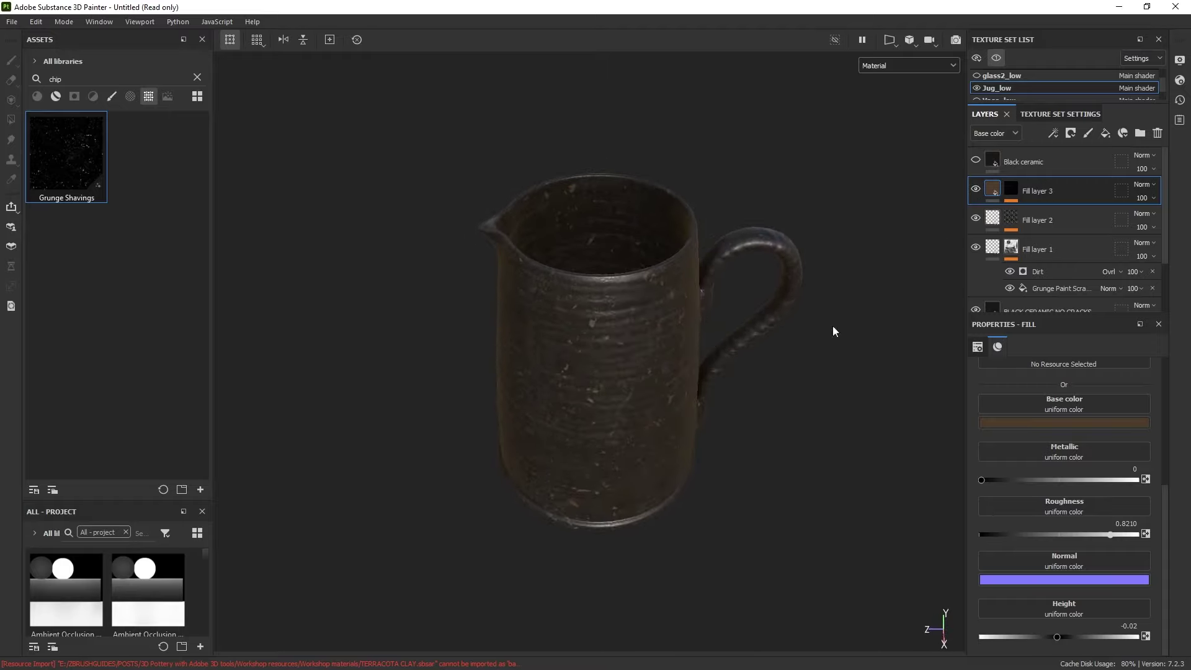
left_click_drag(601, 386, 589, 330, "alt")
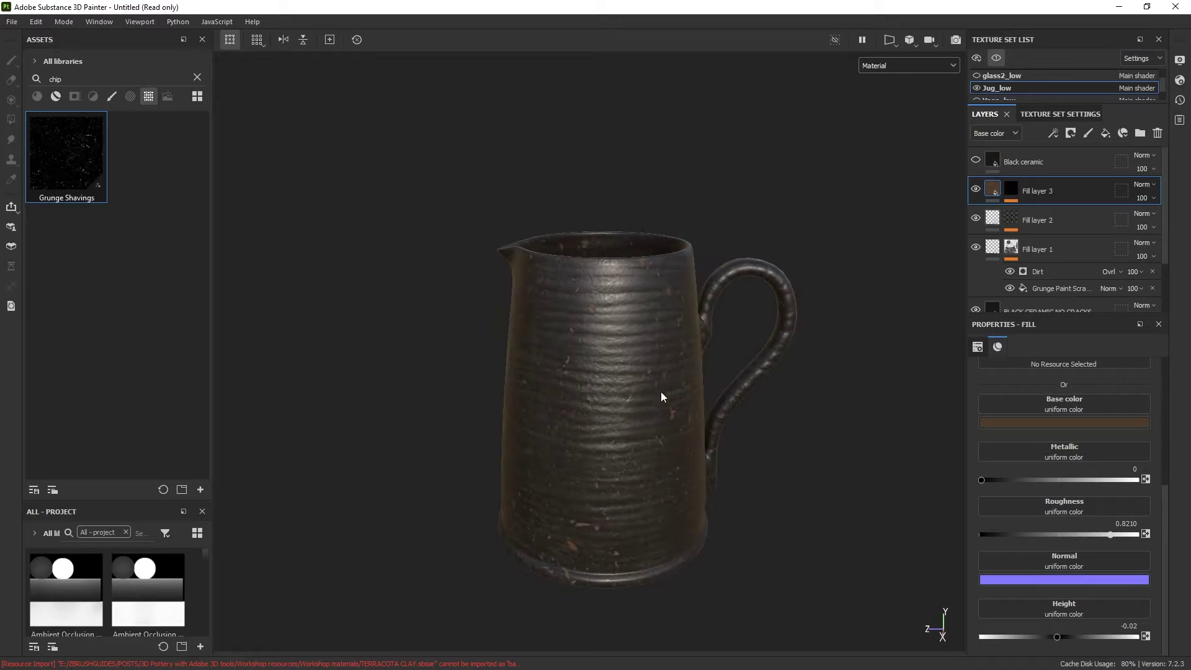
scroll(638, 518, "up", 2)
middle_click_drag(638, 518, 629, 464, "alt")
left_click_drag(721, 419, 671, 371, "alt")
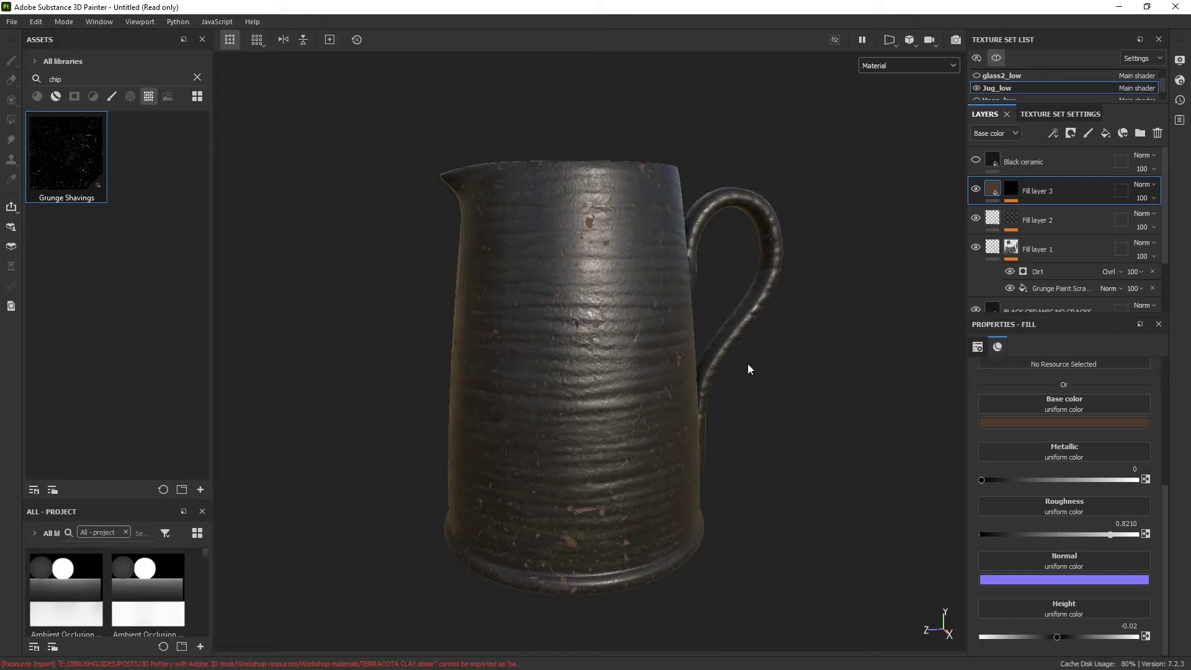
left_click_drag(631, 259, 734, 229, "alt")
scroll(657, 408, "up", 4)
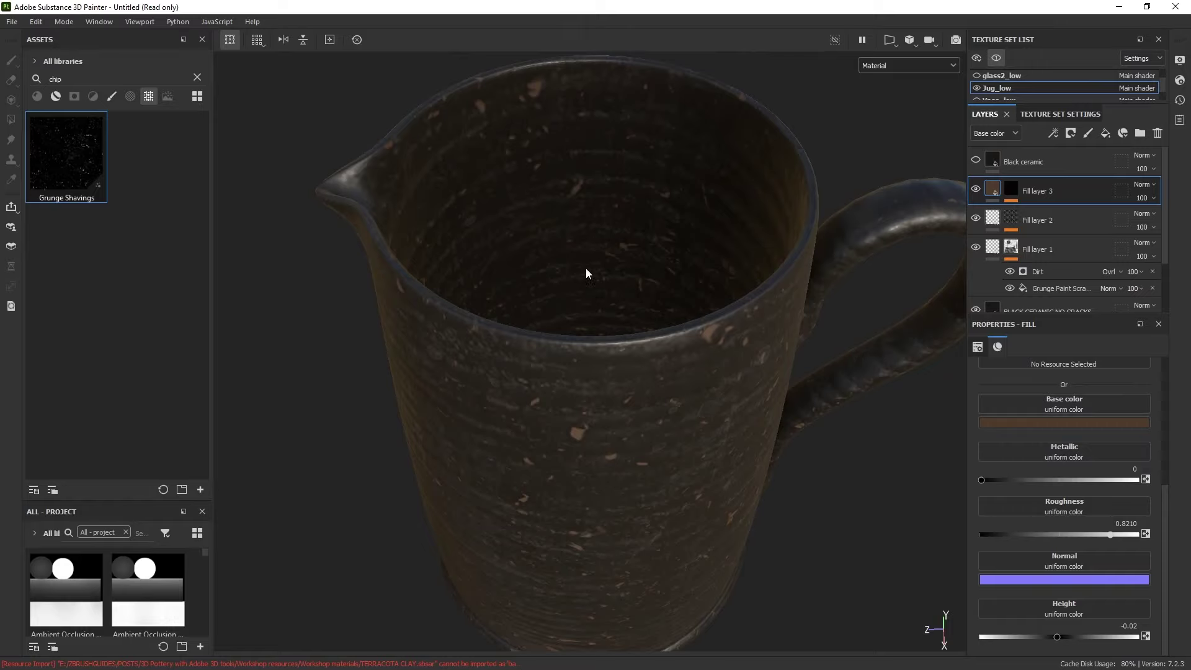
mouse_move(606, 276)
left_mouse_down("alt")
mouse_move(593, 213)
mouse_move(614, 285)
mouse_move(590, 292)
left_mouse_up("alt")
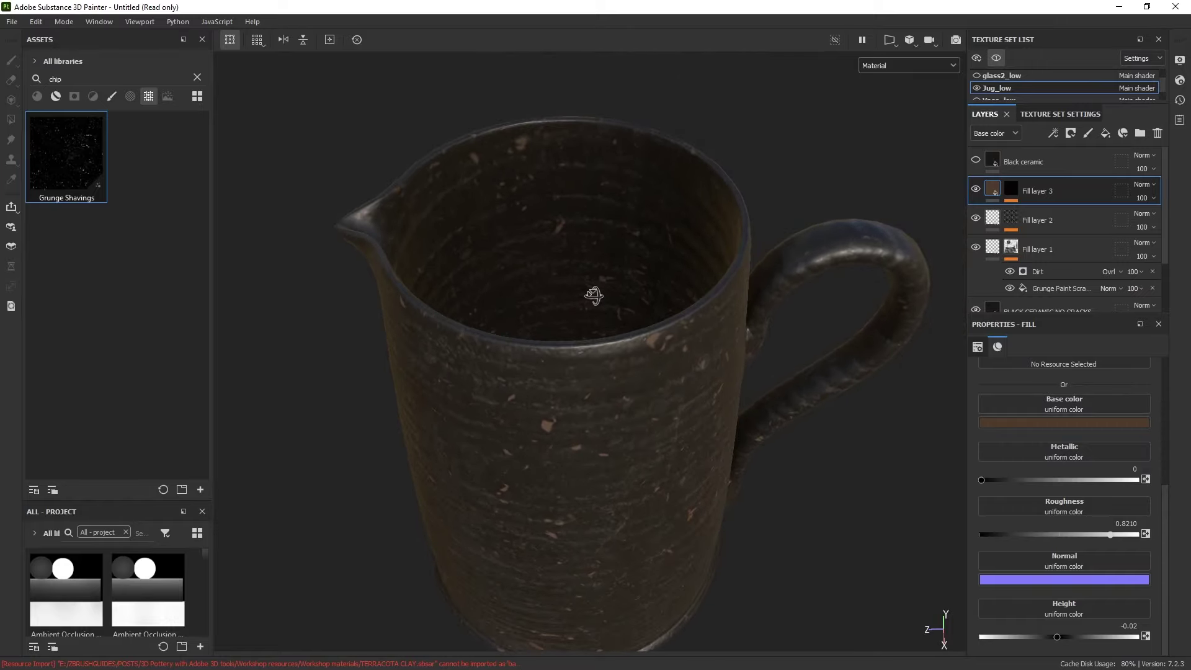
Add a paint effect above Grunge Shavings in Fill layer 3's mask.
left_click(1014, 193)
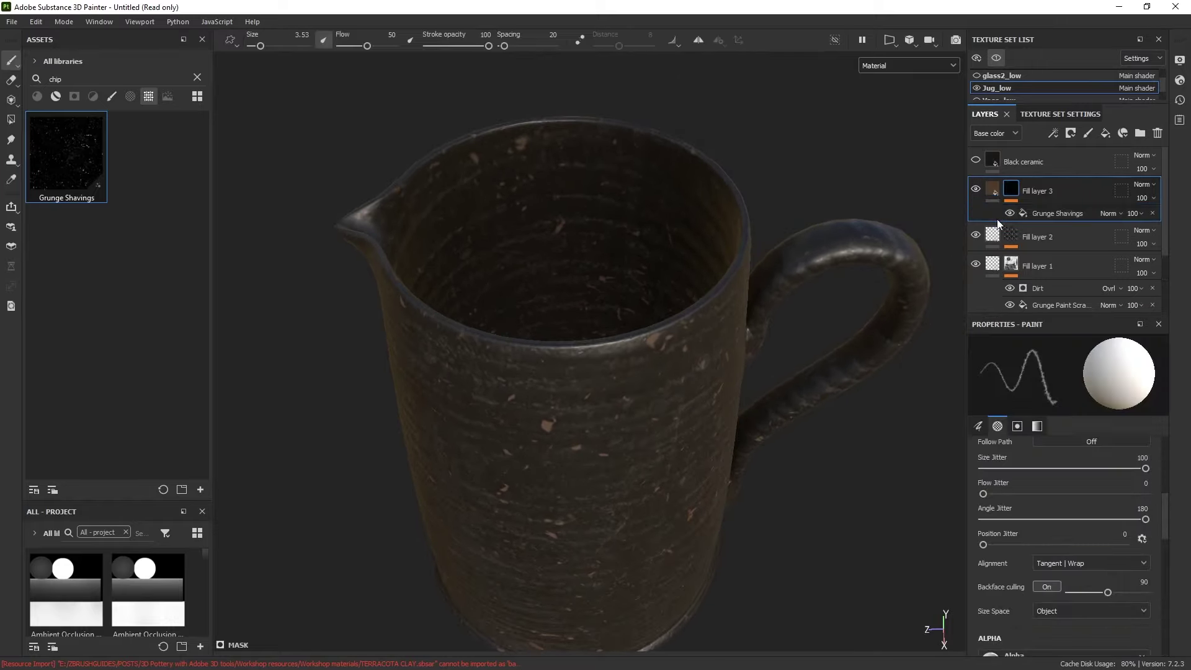
left_click(977, 188)
left_click(1085, 213)
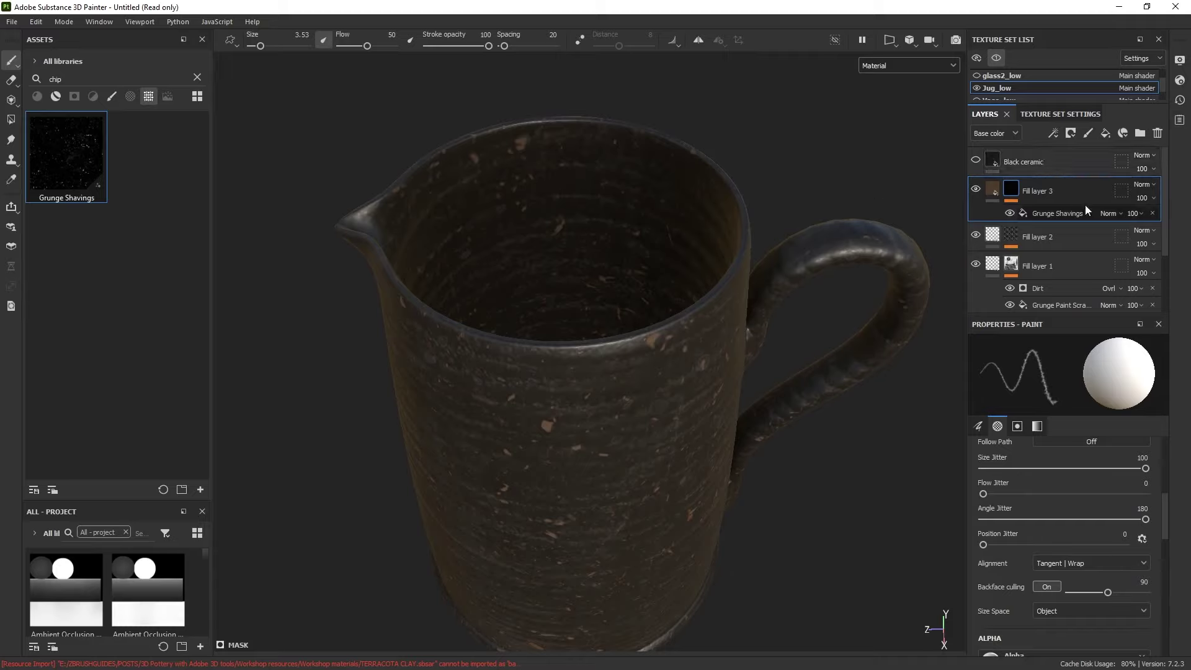
left_click(1053, 133)
left_click(1085, 165)
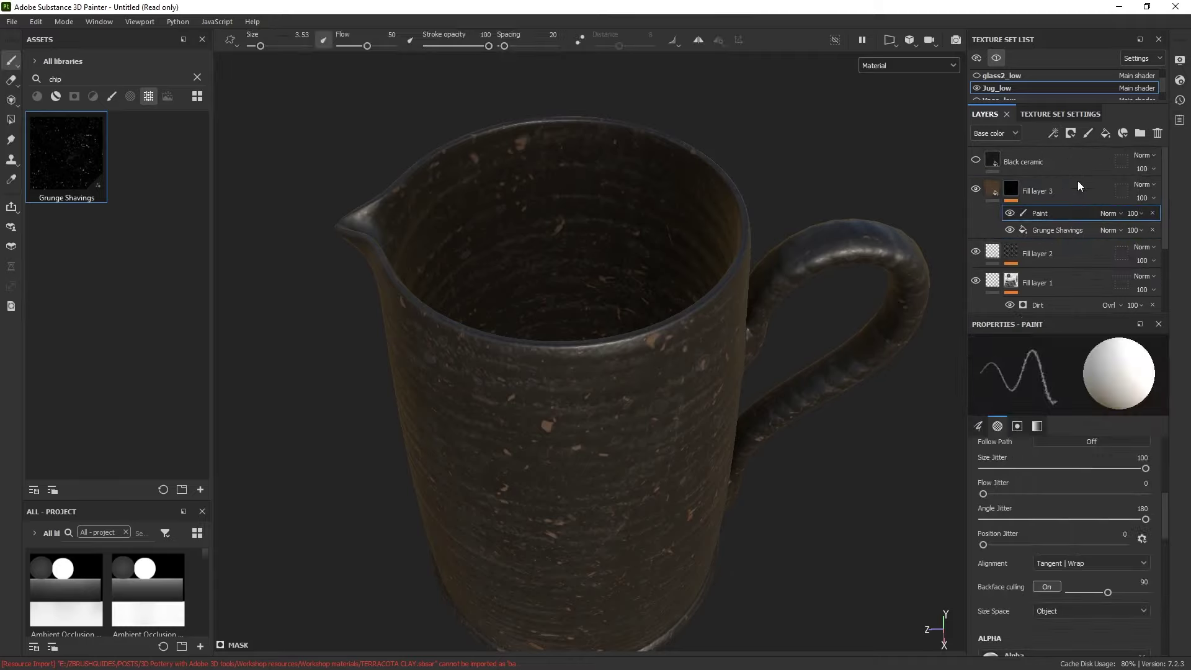
Mask the chips out of the jug's interior by polygon-filling its UV island in the paint effect.
left_click(11, 121)
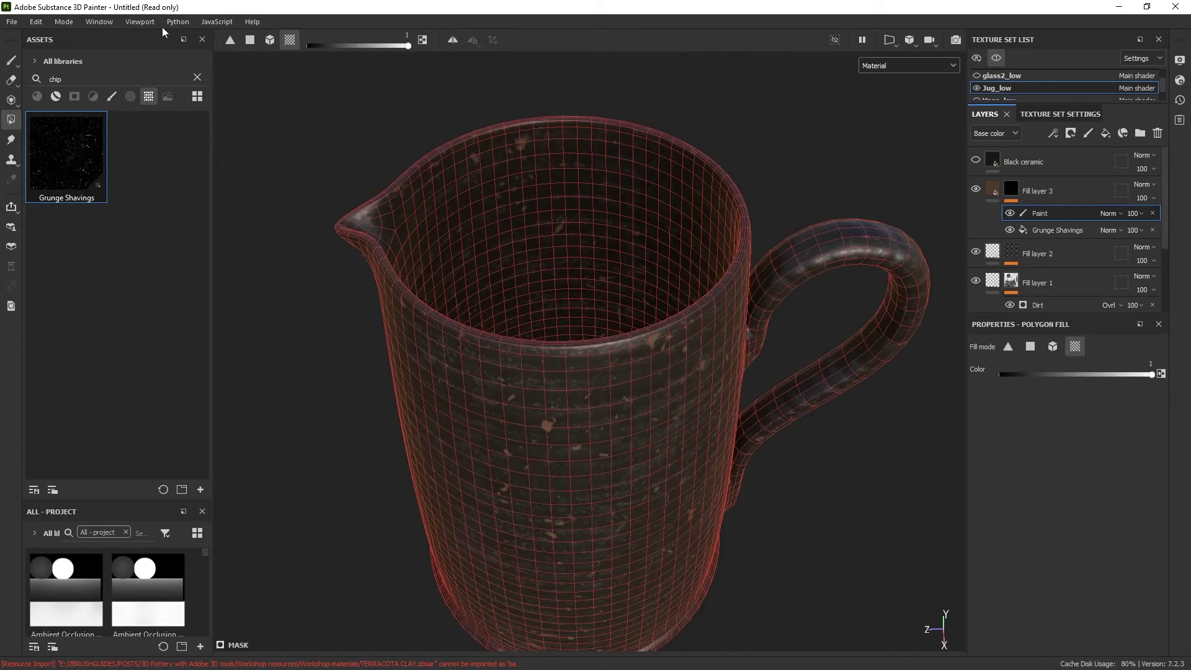
left_click(575, 219)
key("1")
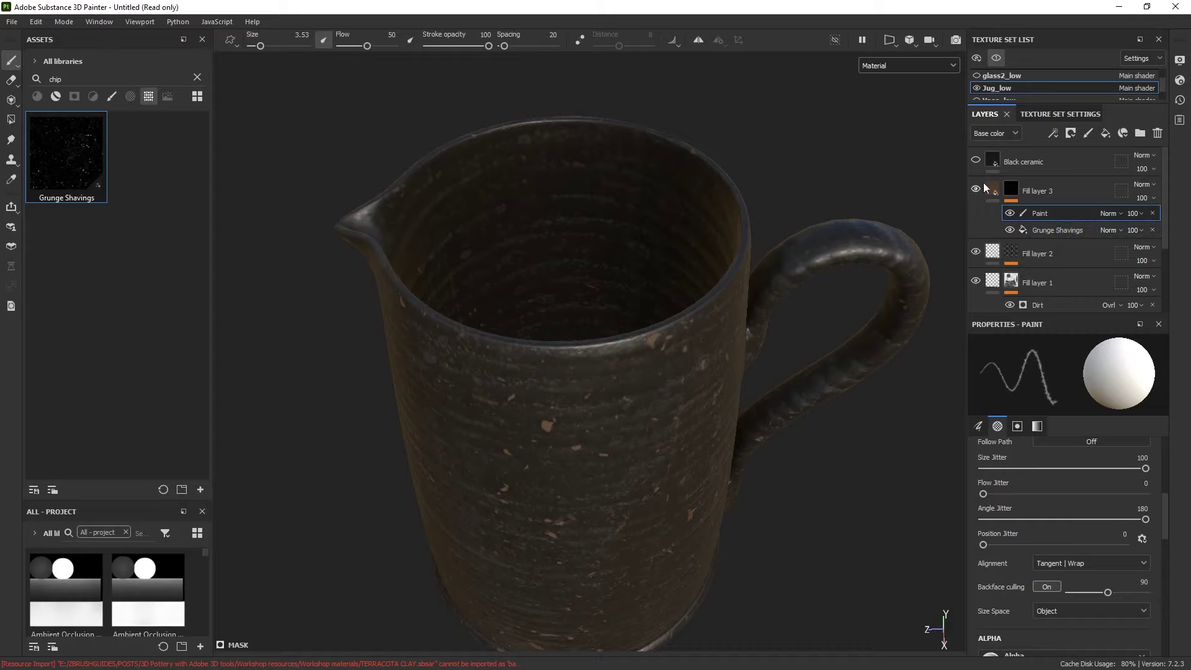
Compare the jug with and without Fill layer 3 and examine the remaining chips around its outer body.
left_click(975, 189)
left_click(975, 189)
left_click(975, 189)
scroll(697, 202, "down", 4)
left_click_drag(696, 202, 697, 300, "alt")
scroll(611, 335, "up", 3)
left_click_drag(612, 337, 618, 370, "alt")
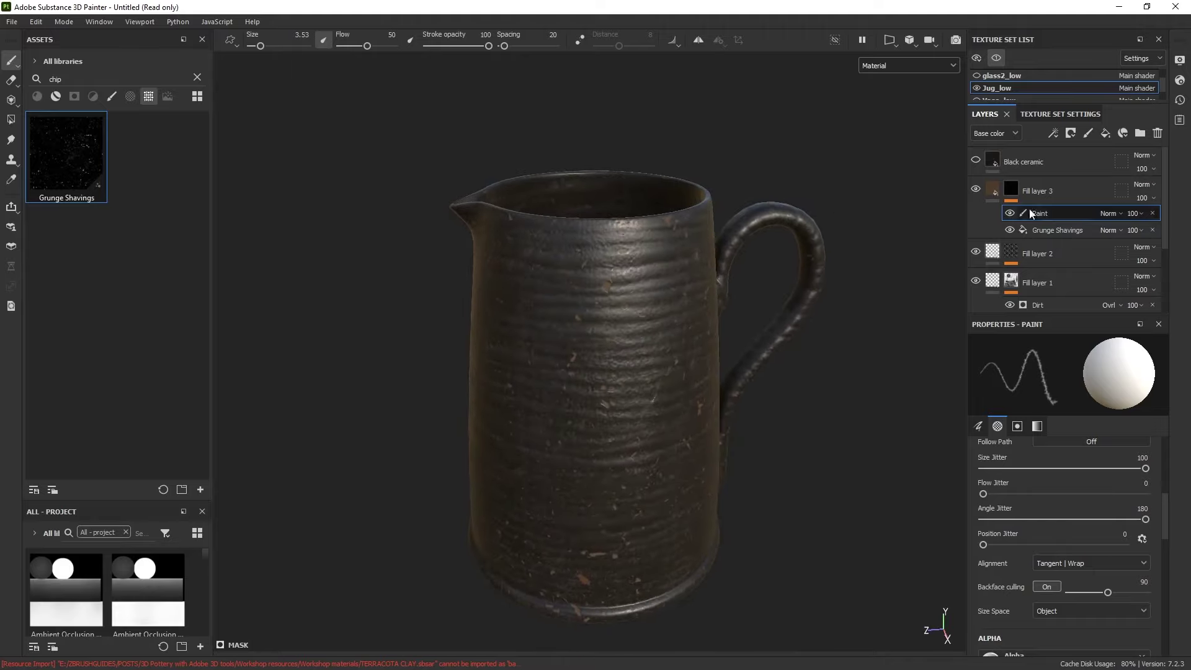
middle_click_drag(812, 214, 781, 212, "alt")
middle_click_drag(755, 512, 753, 480, "alt")
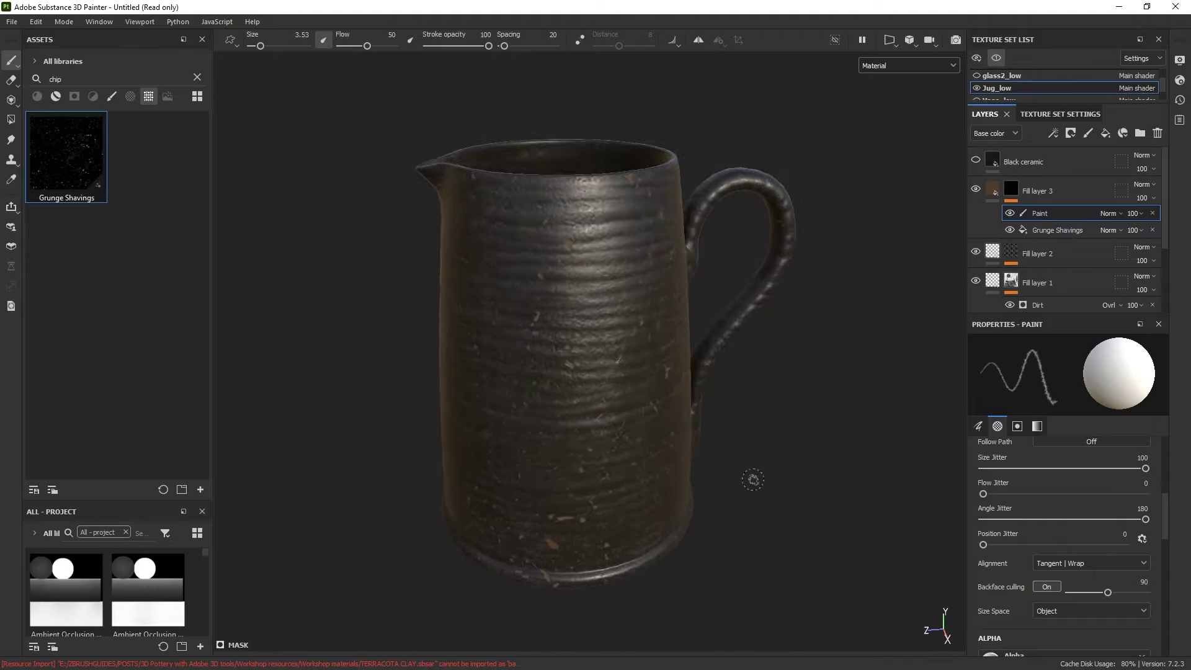
left_click_drag(753, 480, 758, 431, "alt")
middle_click_drag(774, 516, 712, 433, "alt")
left_click_drag(743, 506, 701, 523, "alt")
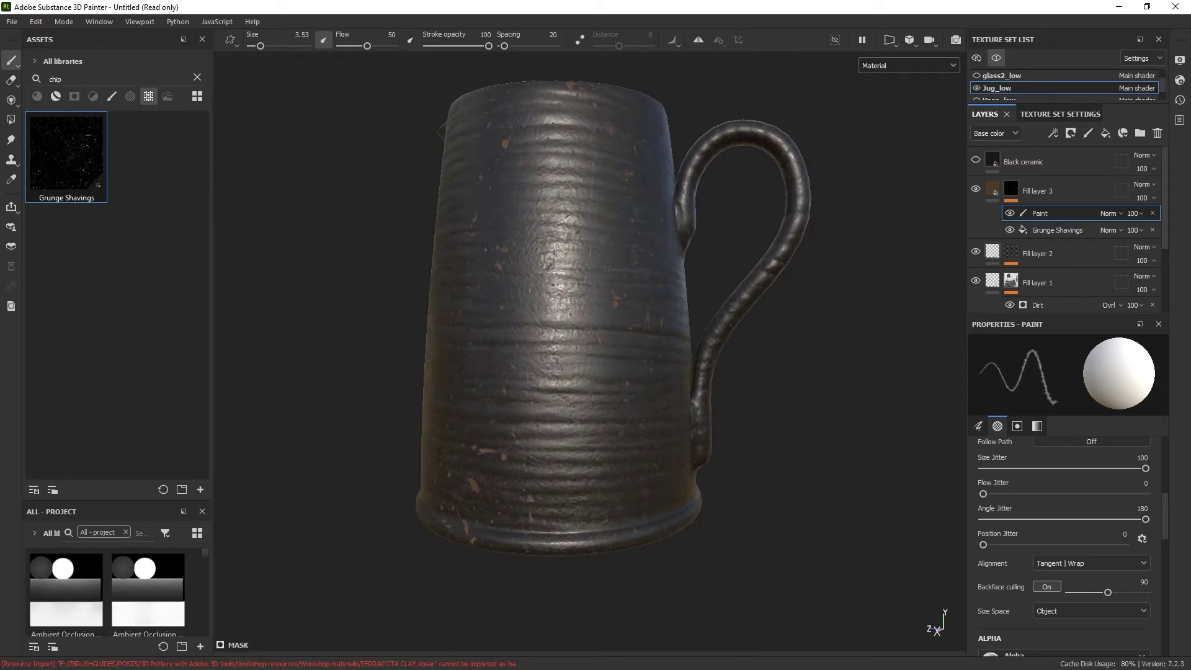
Try a Curvature generator on Fill layer 3's mask with Global Balance 0.03 and Global Contrast 0.09, and remove it.
left_click(1054, 133)
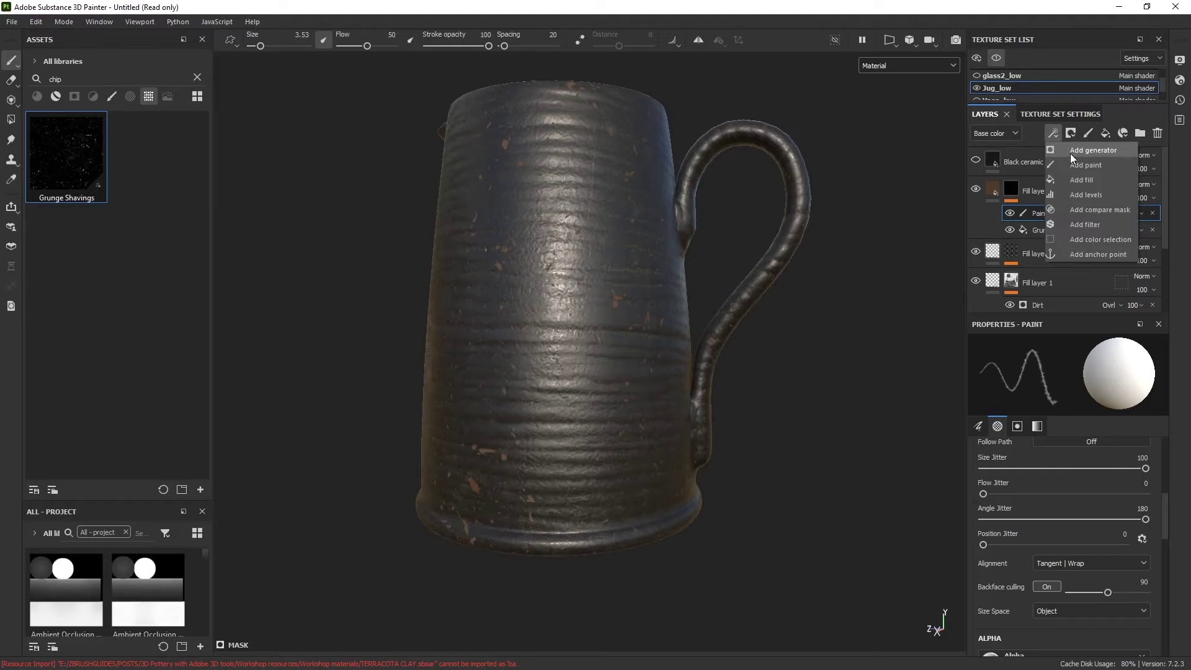
left_click(1080, 151)
left_click(1063, 365)
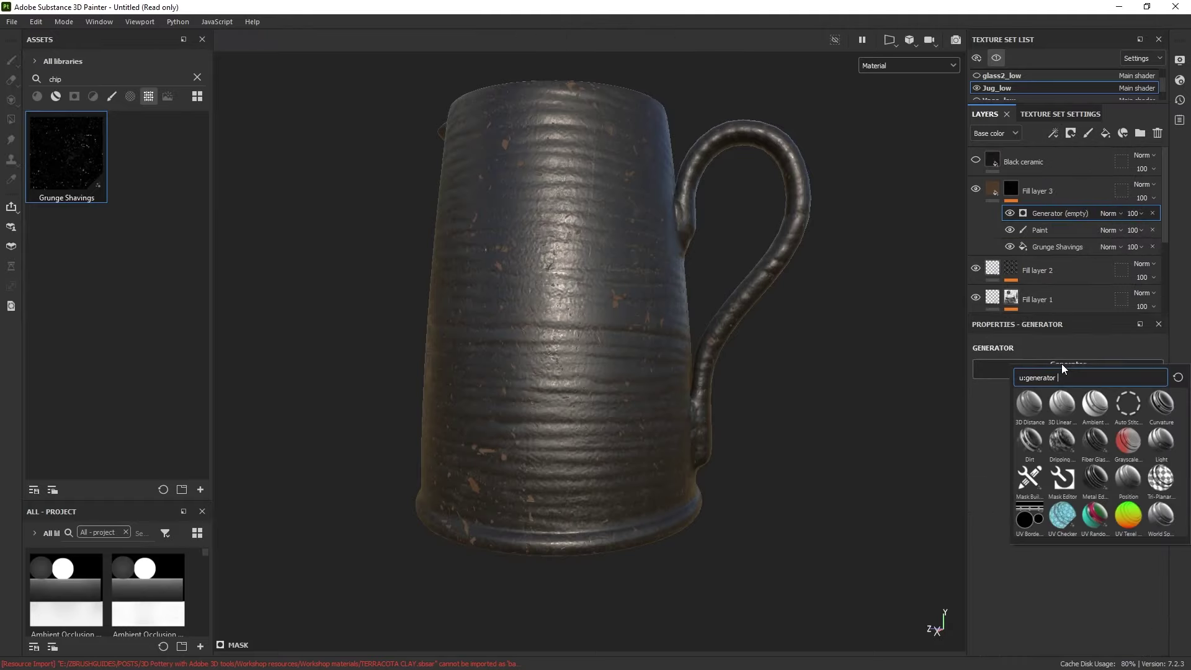
left_click(1161, 406)
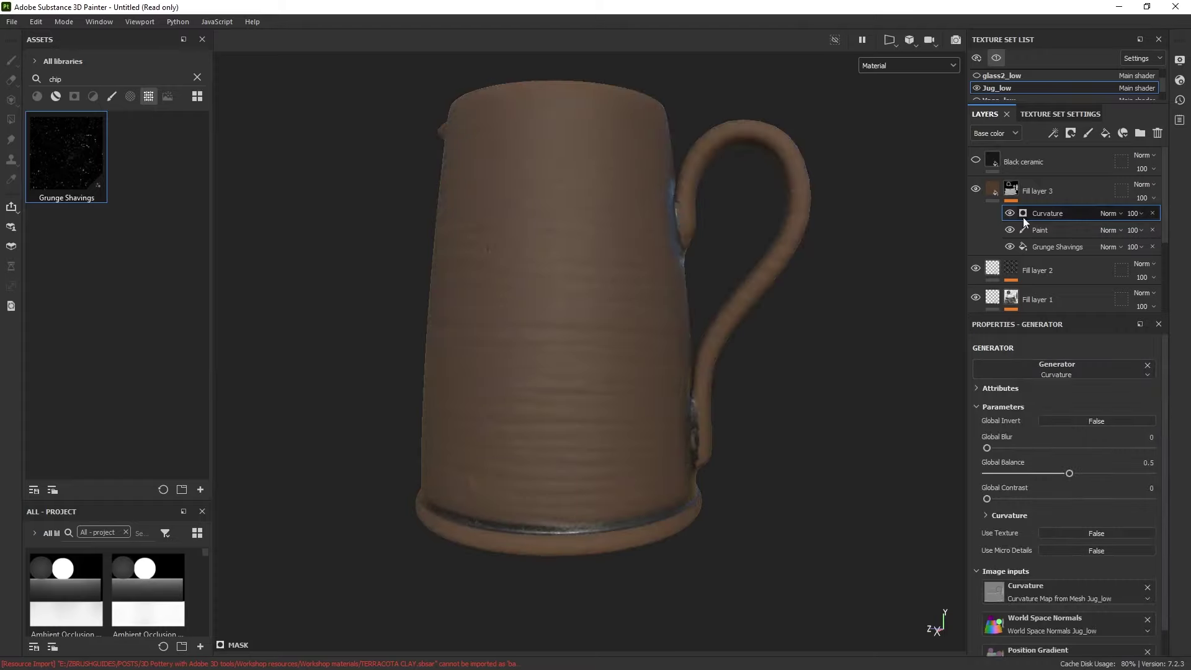
left_click_drag(1054, 474, 992, 469)
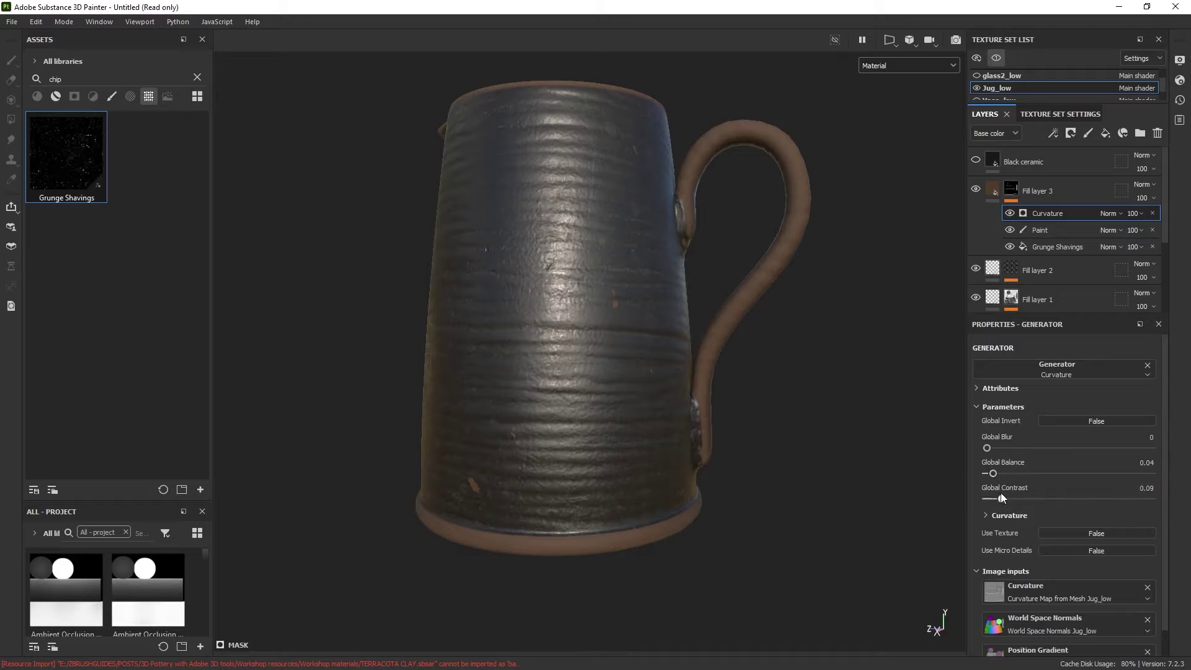
left_click_drag(992, 473, 991, 476)
left_click_drag(818, 496, 806, 348, "alt")
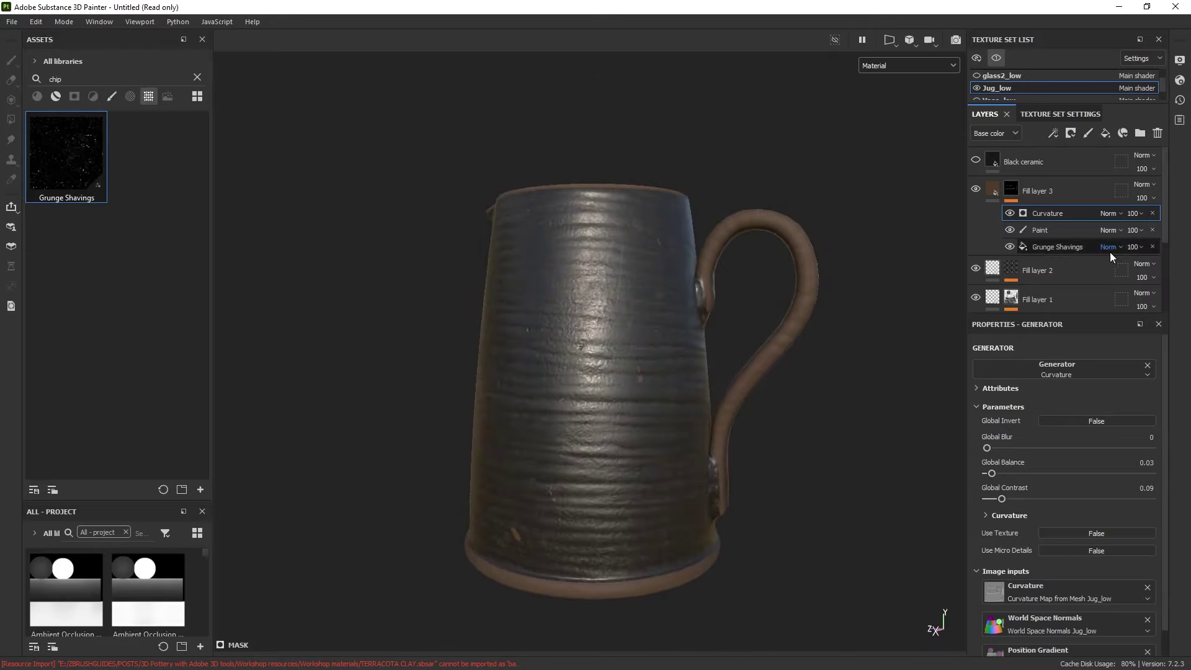
left_click(1153, 214)
Add a World Space Normals generator above the paint effect in Fill layer 3's mask.
left_click(1049, 133)
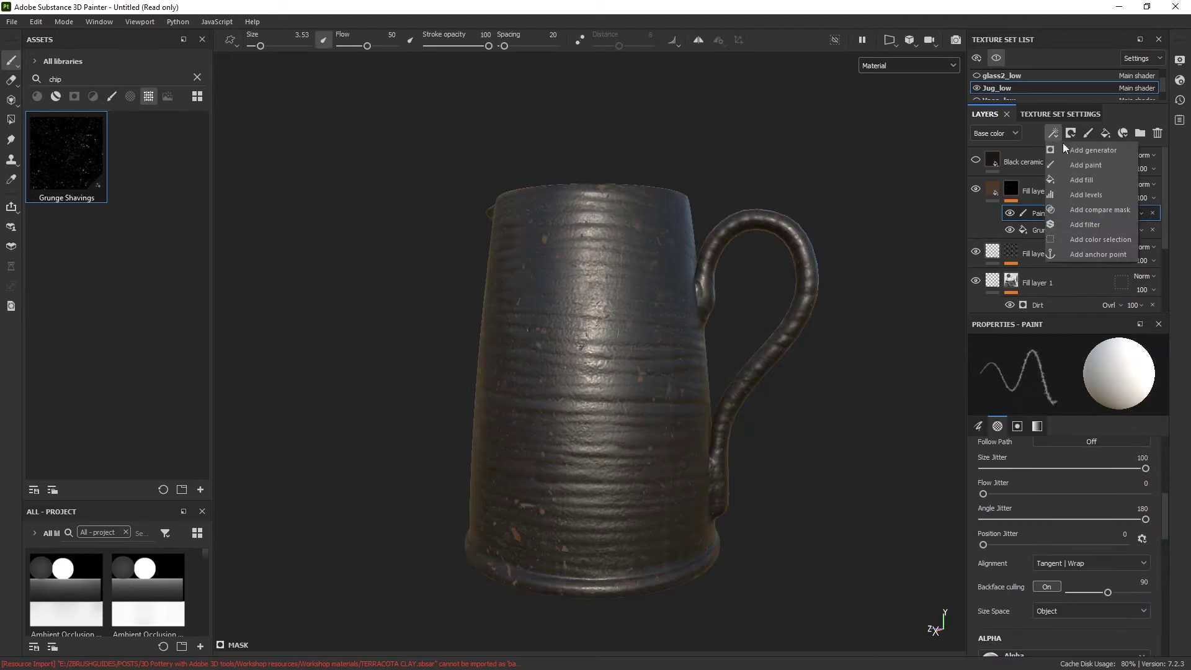
left_click(1074, 150)
left_click(1065, 367)
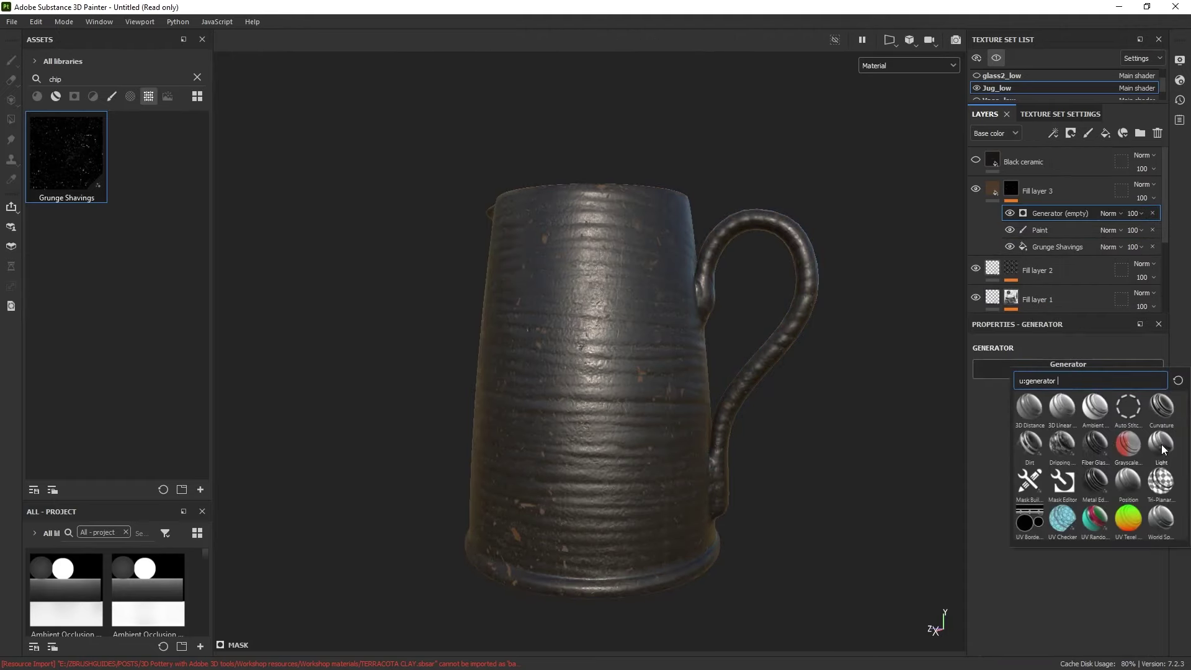
left_click(1161, 518)
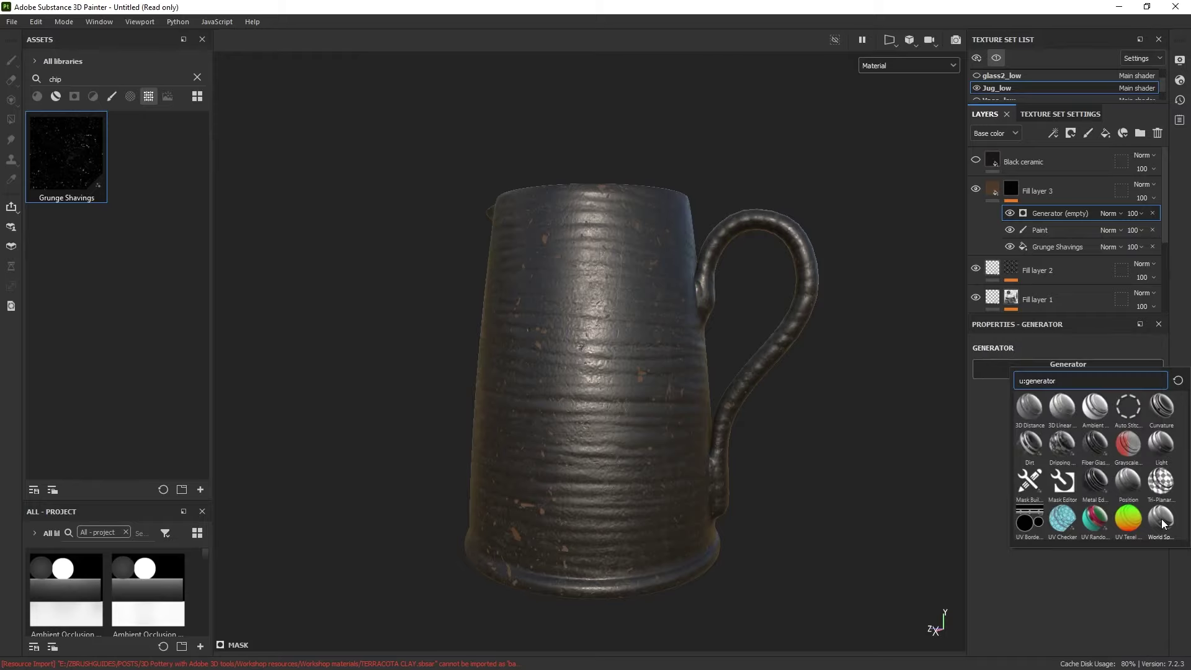
left_click(1161, 520)
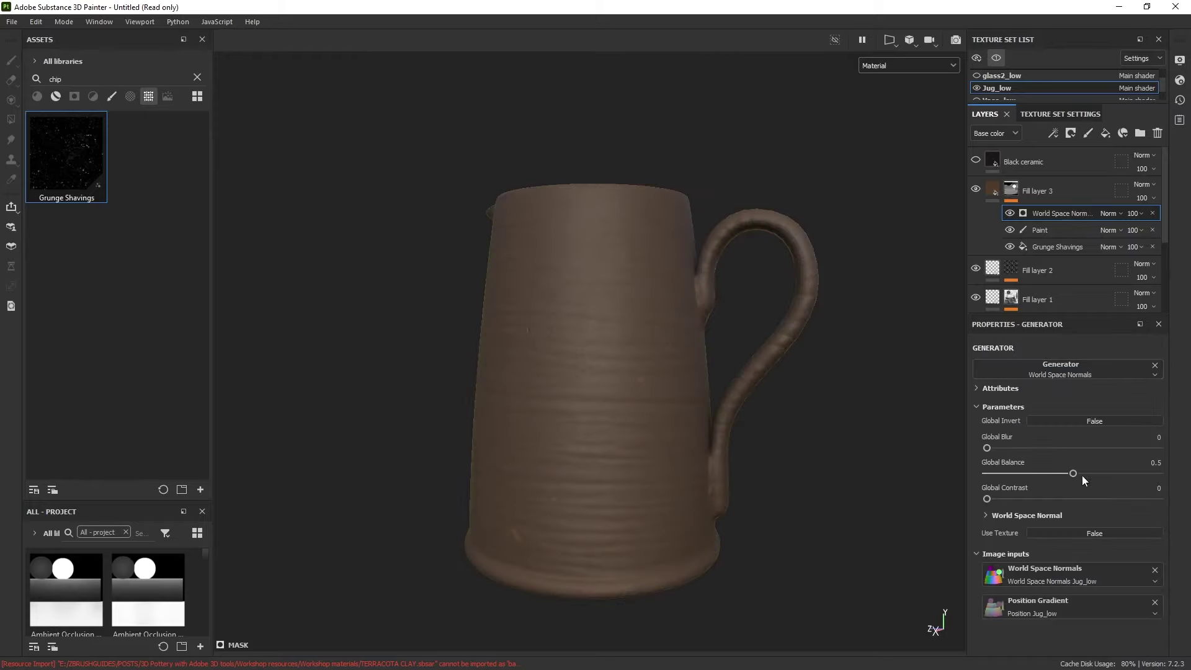
Set the generator's World Space Normal Balance to 0.52, Contrast to 0.77, Brightness to -0.19 and Top To Bottom to 0.9.
mouse_move(891, 470)
left_mouse_down("alt")
mouse_move(746, 473)
mouse_move(667, 348)
mouse_move(806, 354)
mouse_move(874, 457)
left_mouse_up("alt")
left_click(987, 516)
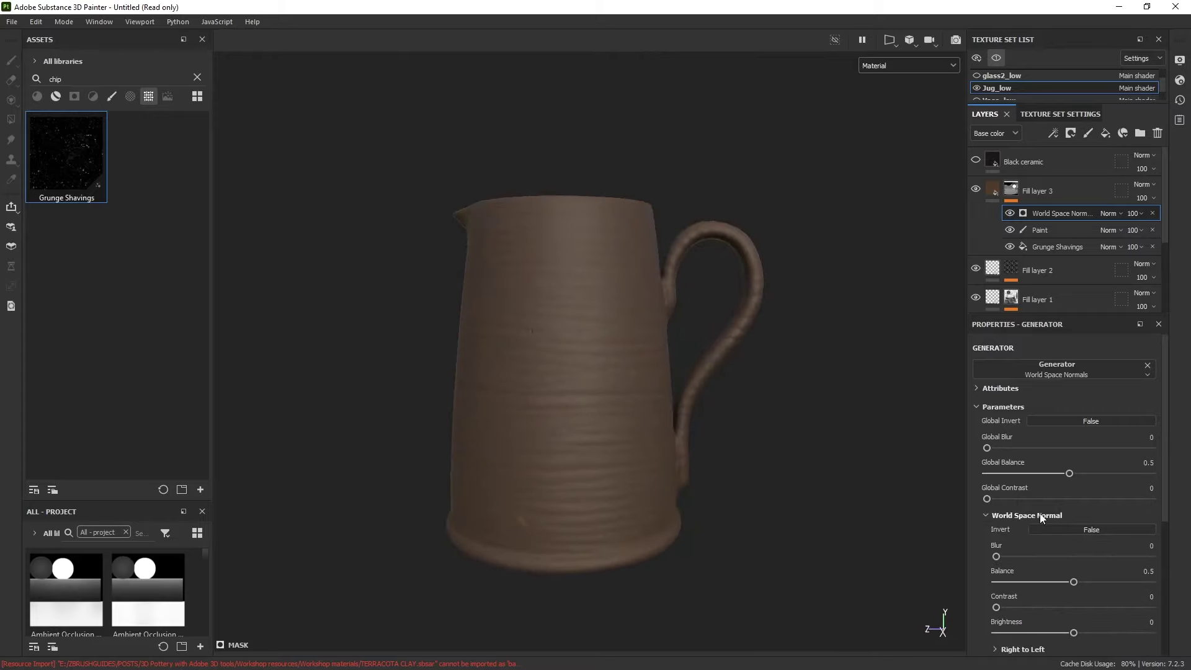
scroll(1042, 496, "down", 2)
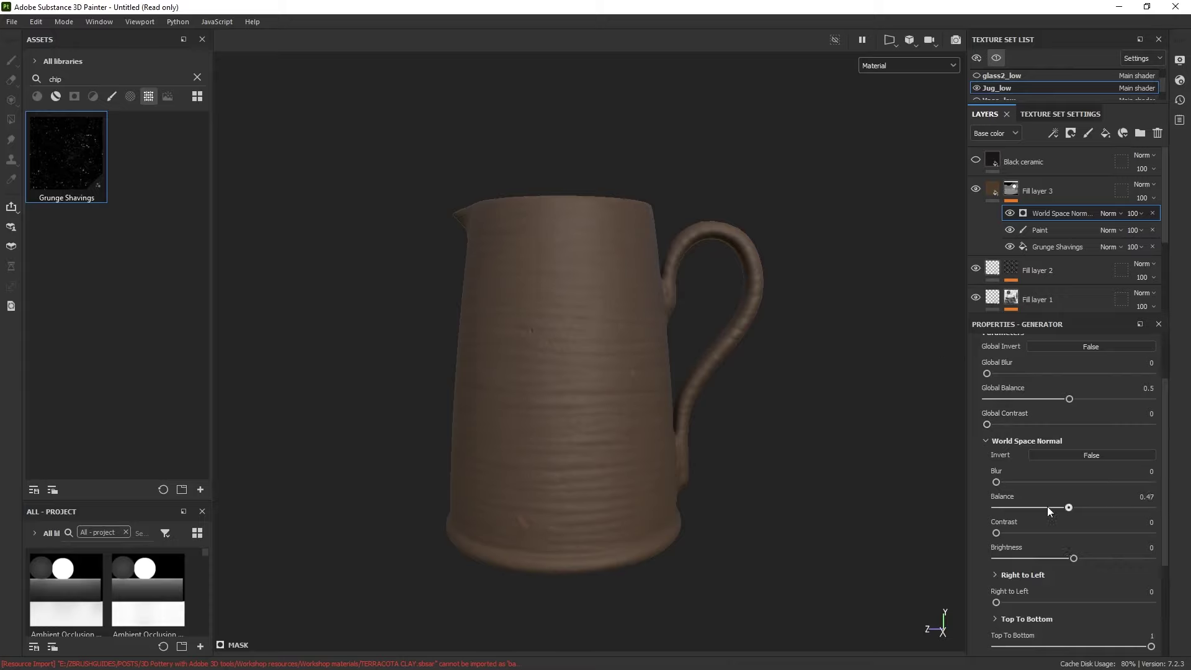
mouse_move(1068, 508)
left_mouse_down()
mouse_move(1108, 513)
mouse_move(1076, 516)
left_mouse_up()
mouse_move(996, 532)
left_mouse_down()
mouse_move(1031, 531)
mouse_move(1060, 557)
left_mouse_up()
scroll(1058, 560, "down", 2)
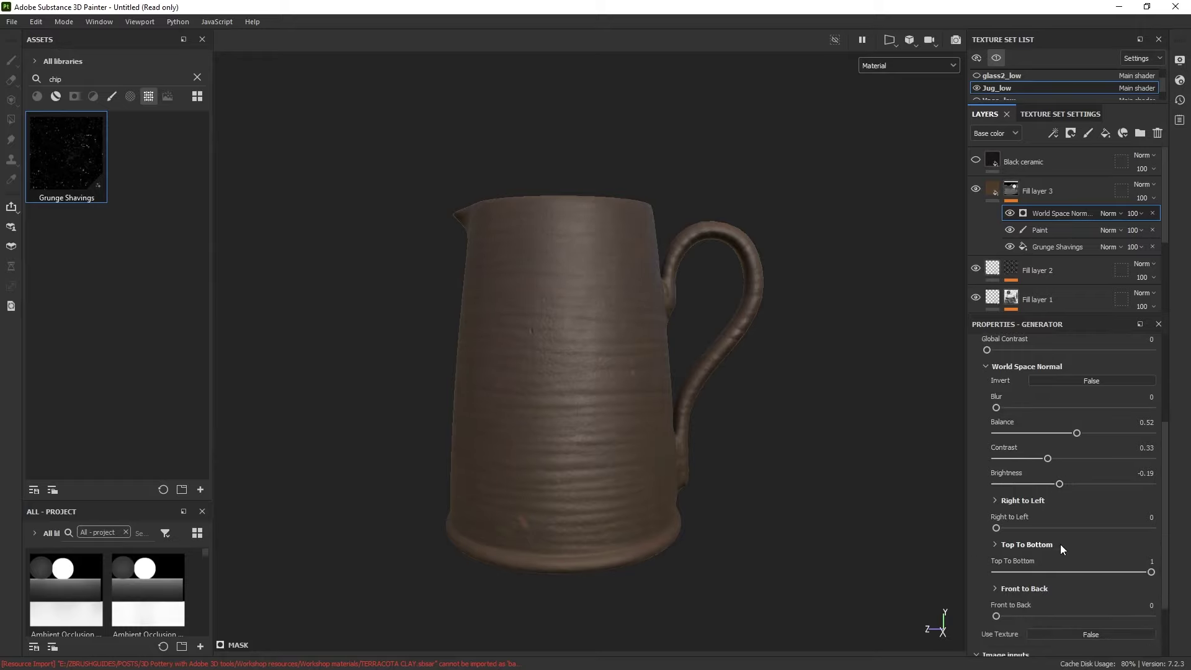
mouse_move(1111, 569)
left_mouse_down()
mouse_move(1057, 571)
mouse_move(1109, 571)
left_mouse_up()
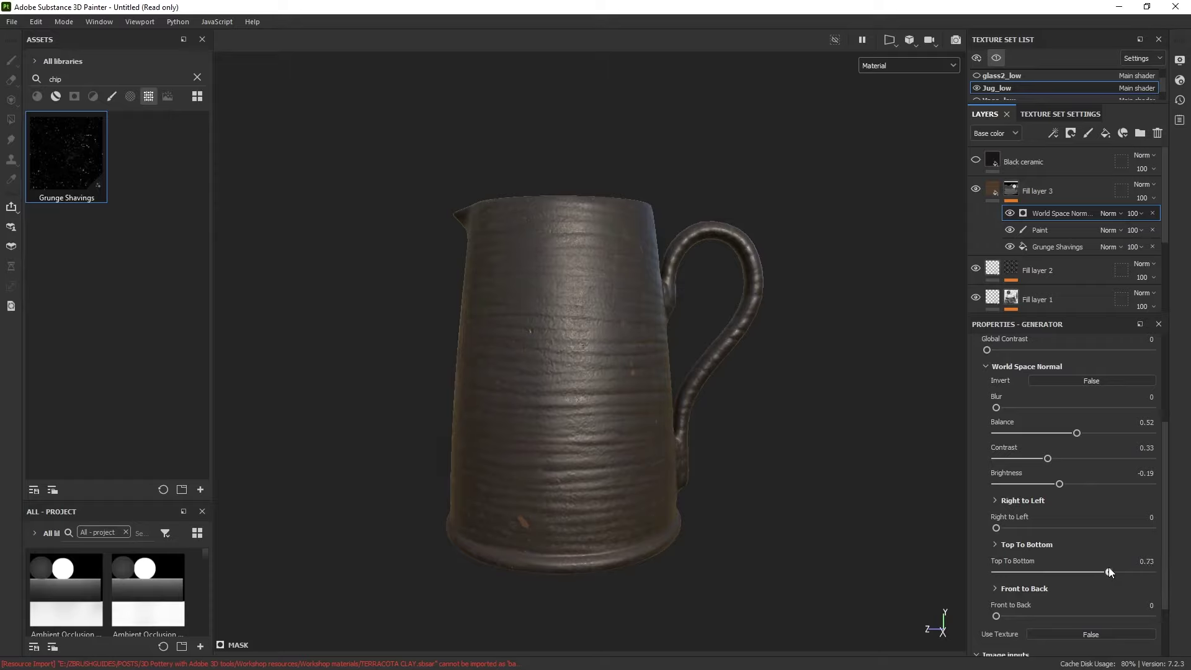
left_click_drag(1049, 459, 1116, 459)
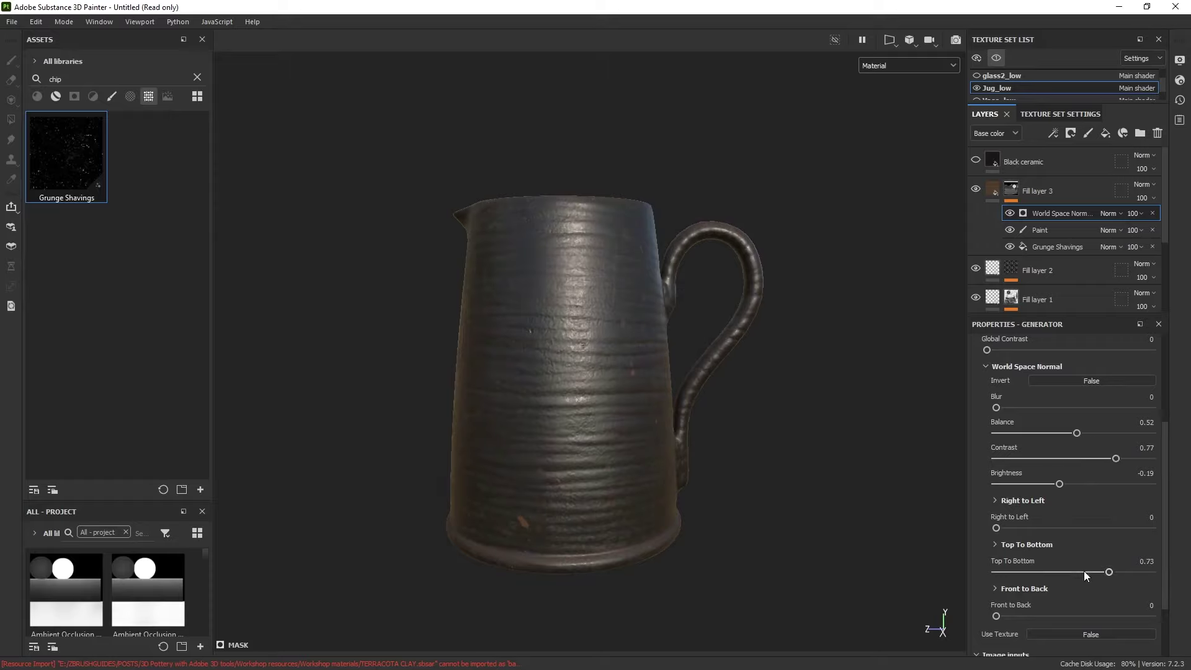
mouse_move(1084, 570)
left_mouse_down()
mouse_move(1066, 571)
mouse_move(1122, 571)
left_mouse_up()
Check the jug's base up close and adjust the generator to Top To Bottom 0.75, Contrast 0.88 and Balance 0.45.
middle_click_drag(593, 513, 578, 392, "alt")
right_click_drag(578, 392, 690, 507, "alt")
middle_click_drag(689, 507, 716, 456, "alt")
right_click_drag(716, 455, 765, 626, "alt")
left_click_drag(739, 477, 747, 509, "alt")
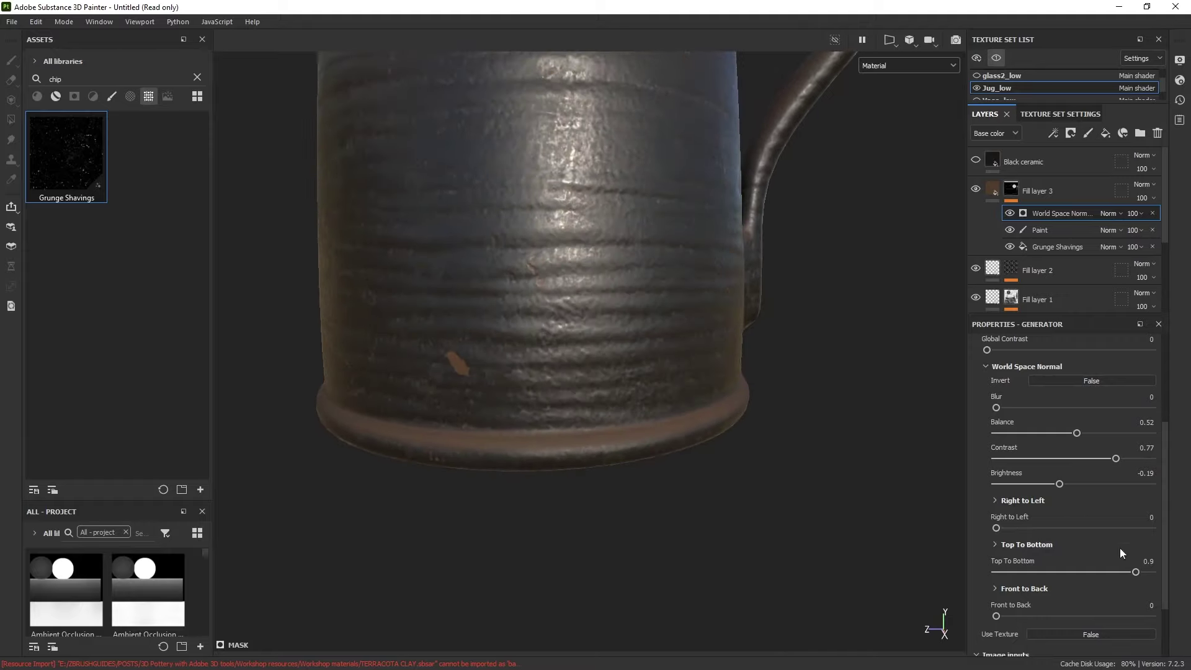
left_click_drag(1135, 571, 1132, 572)
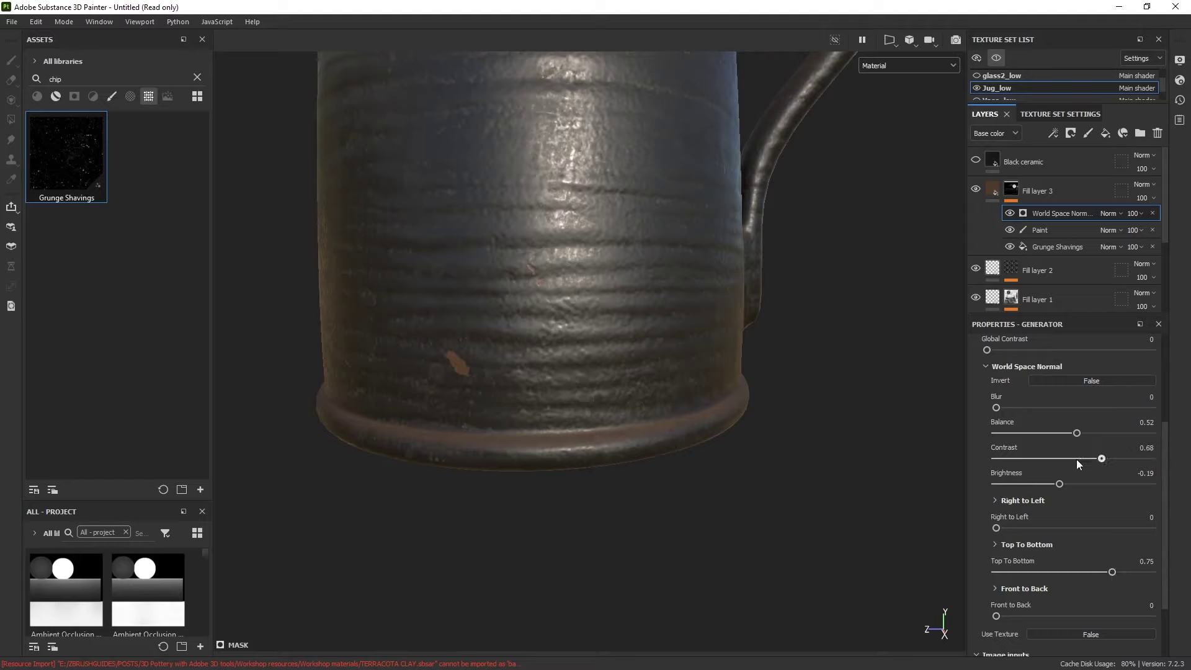
left_click_drag(1077, 459, 1133, 459)
mouse_move(1078, 433)
left_mouse_down()
mouse_move(1106, 433)
mouse_move(1050, 433)
mouse_move(1065, 433)
left_mouse_up()
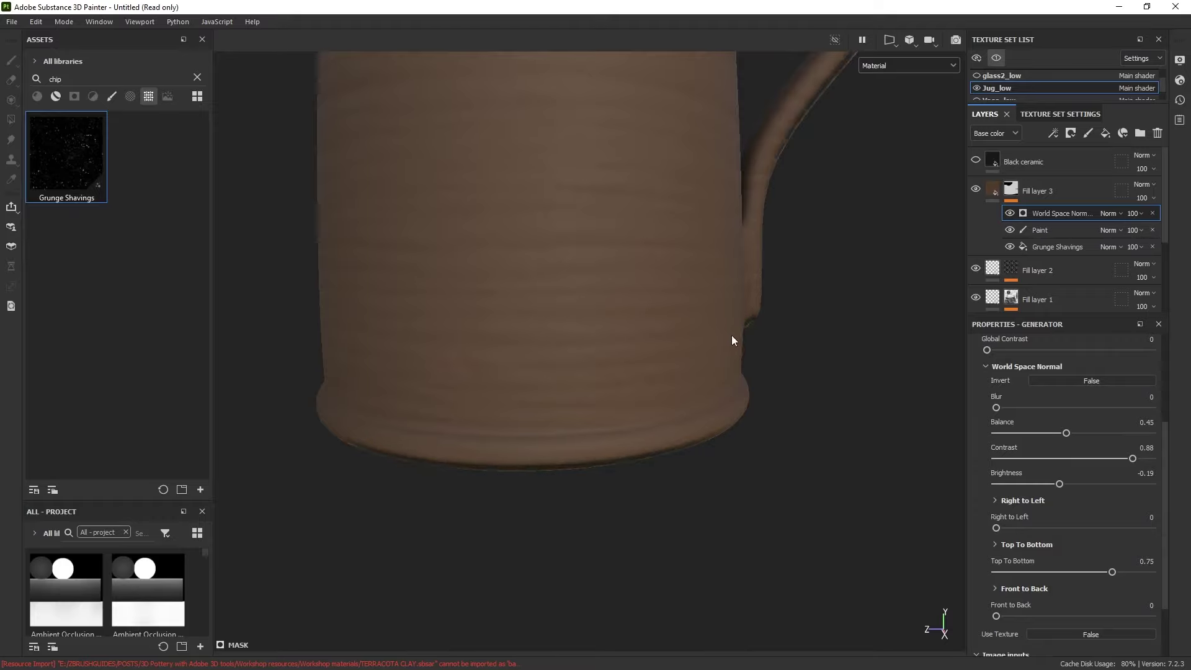
Inspect the generator's effect on the whole jug and remove World Space Normals from Fill layer 3's mask.
right_click_drag(732, 335, 614, 214, "alt")
middle_click_drag(614, 214, 642, 360, "alt")
right_click_drag(642, 360, 637, 177, "alt")
left_click_drag(638, 177, 698, 264, "alt")
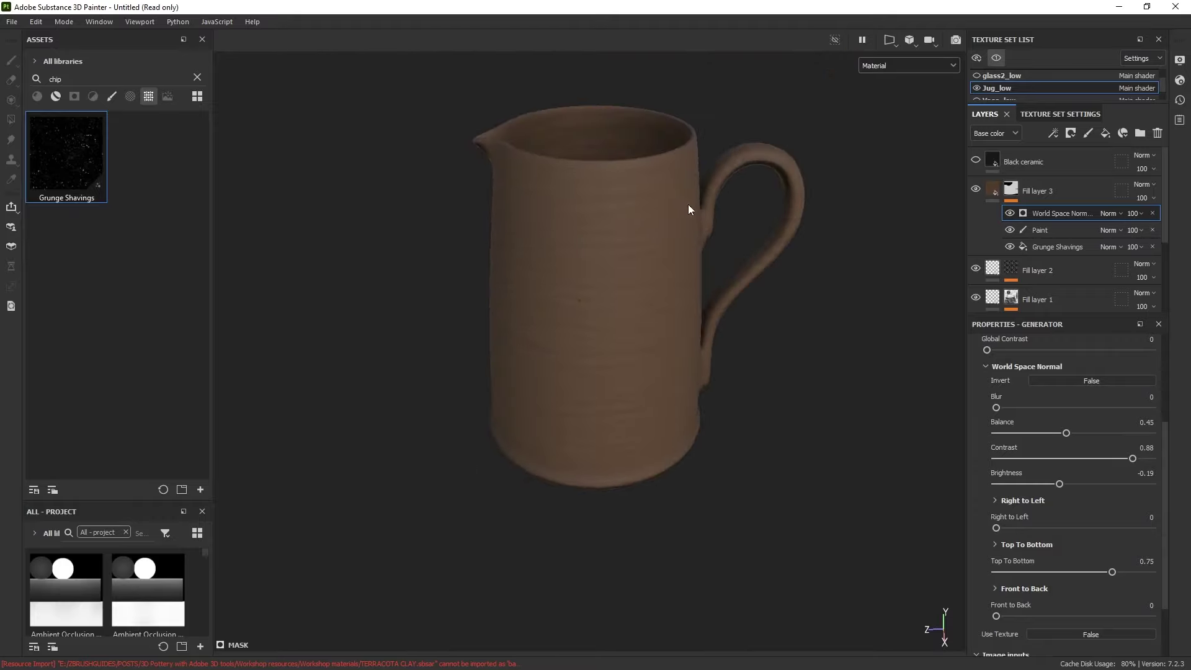
left_click(1152, 213)
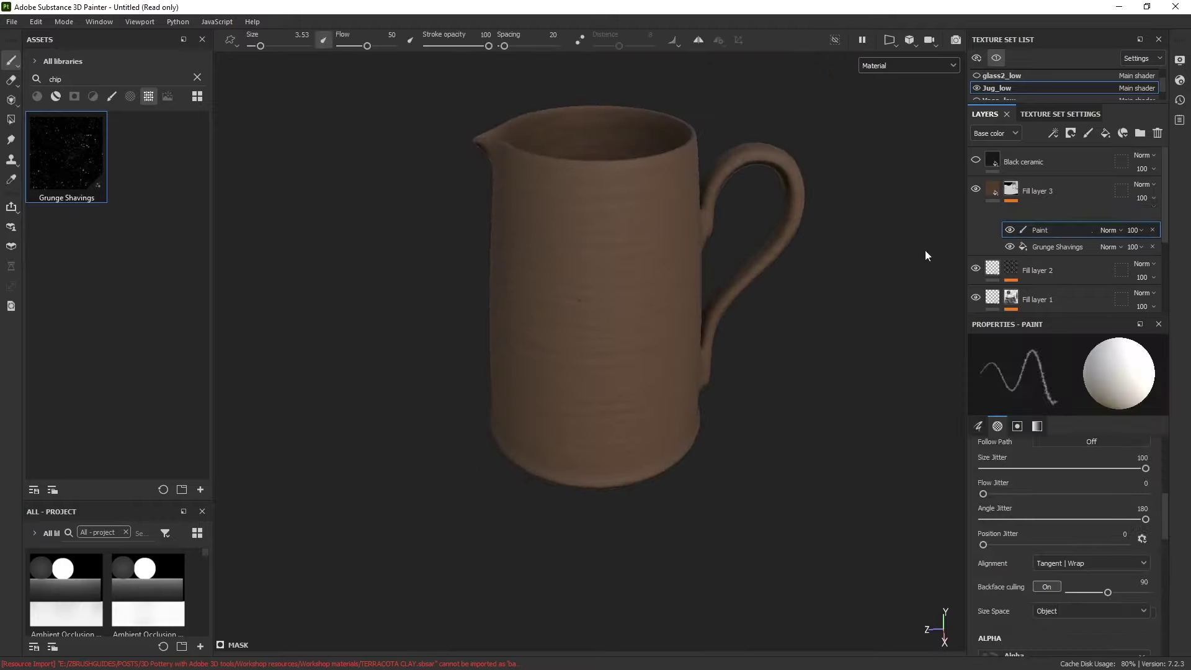
left_click_drag(729, 277, 719, 255, "alt")
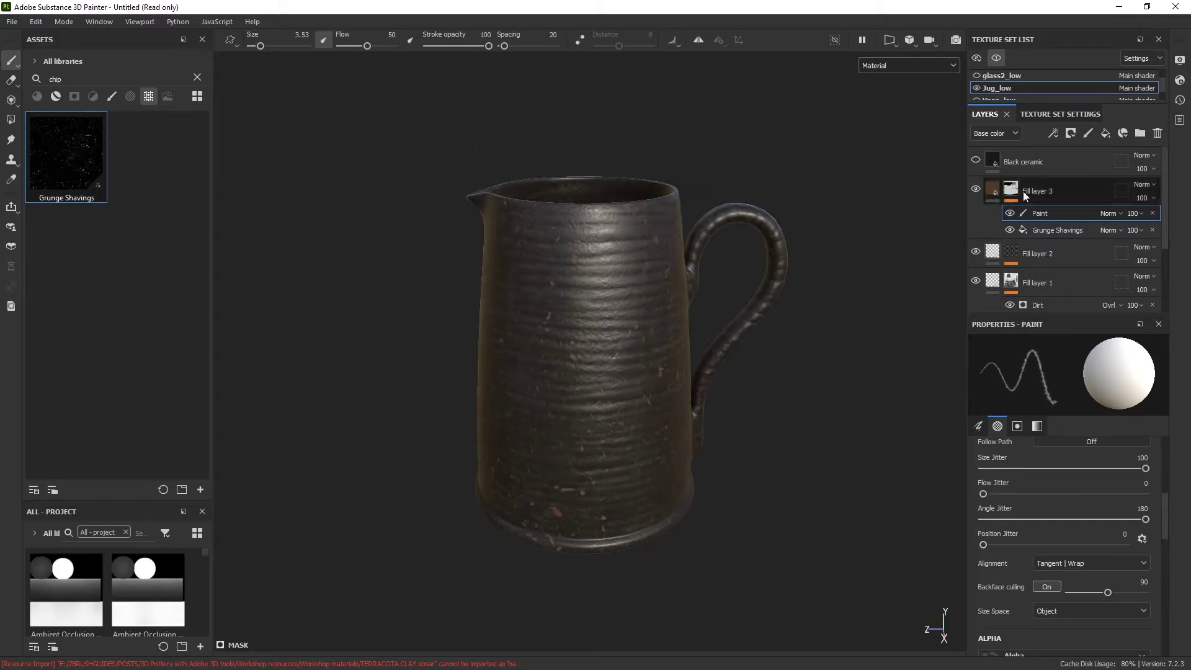
Add a second paint effect on top of Fill layer 3's mask and choose the Charcoal Fine brush for it.
left_click(1054, 132)
left_click(1084, 164)
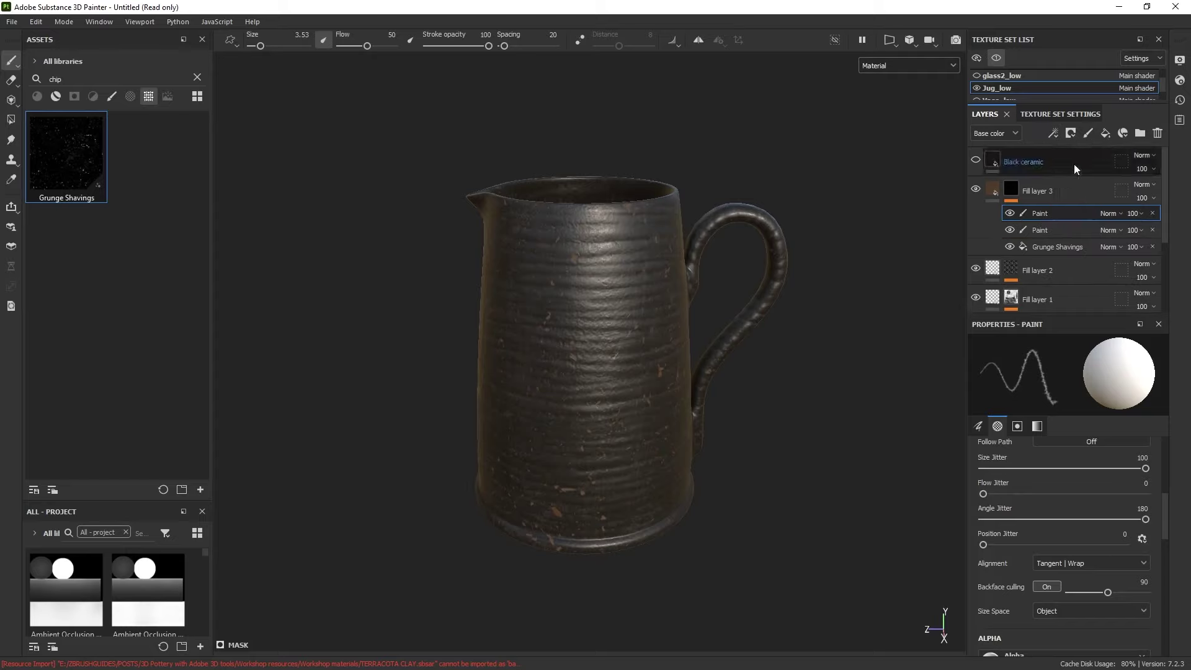
left_click(111, 96)
left_click(197, 77)
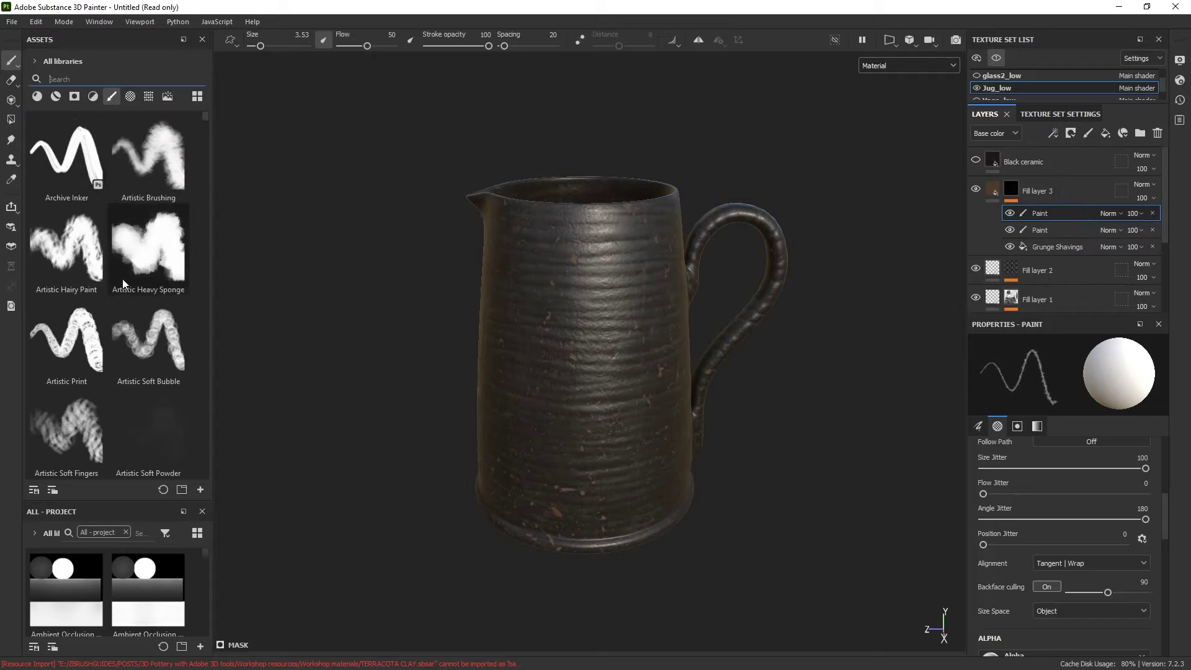
scroll(102, 307, "down", 8)
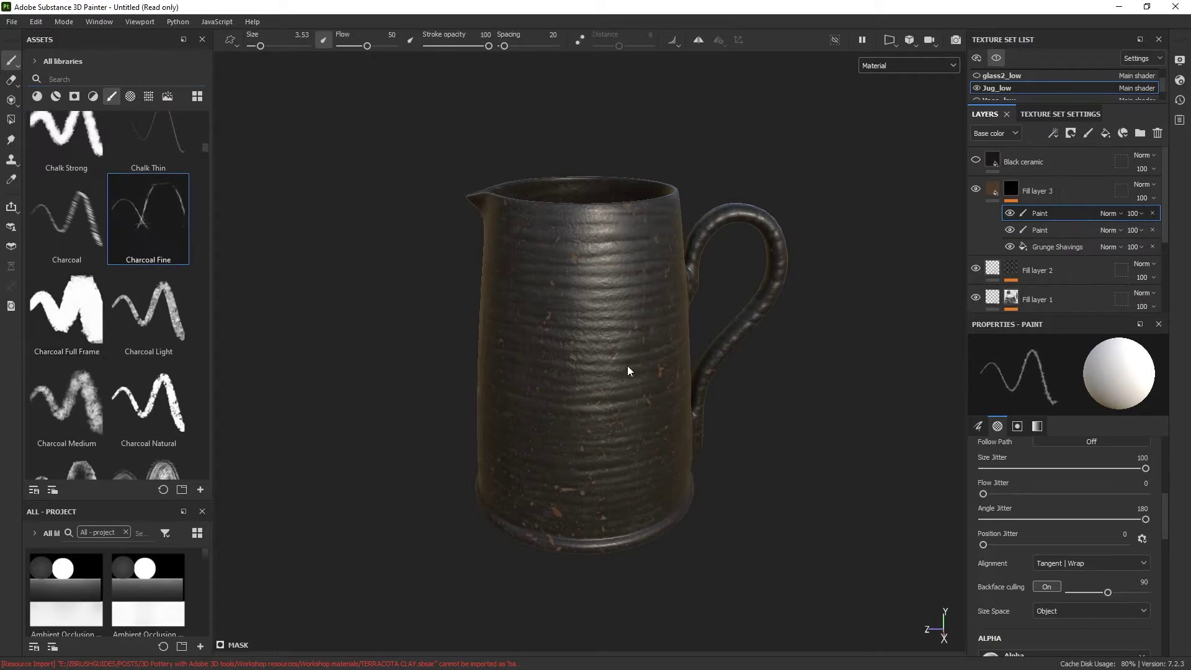
Paint thin horizontal scratches around the jug's lower body with the size 10 Charcoal Fine brush, redoing the first stroke.
left_click_drag(627, 368, 611, 336, "alt")
middle_click_drag(666, 444, 662, 313, "alt")
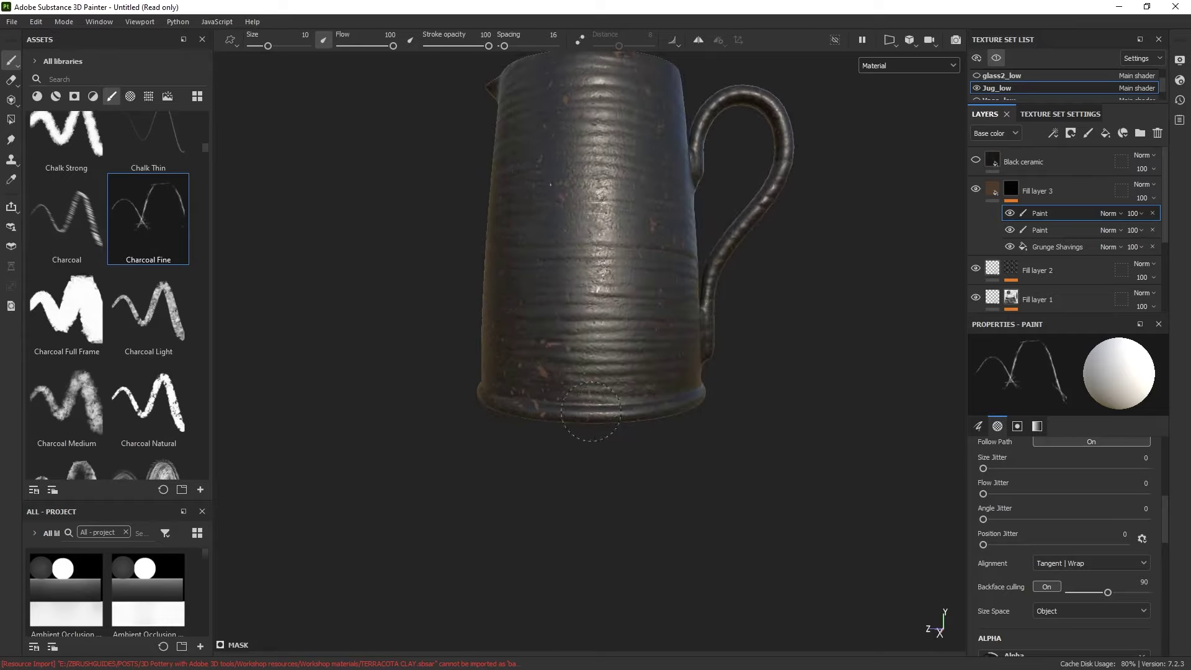
mouse_move(591, 412)
left_mouse_down()
mouse_move(646, 372)
mouse_move(508, 397)
mouse_move(527, 329)
mouse_move(662, 333)
mouse_move(471, 390)
mouse_move(659, 414)
mouse_move(694, 470)
mouse_move(724, 442)
left_mouse_up()
key("ctrl+z")
mouse_move(377, 406)
left_mouse_down()
mouse_move(614, 357)
mouse_move(702, 372)
mouse_move(673, 359)
left_mouse_up()
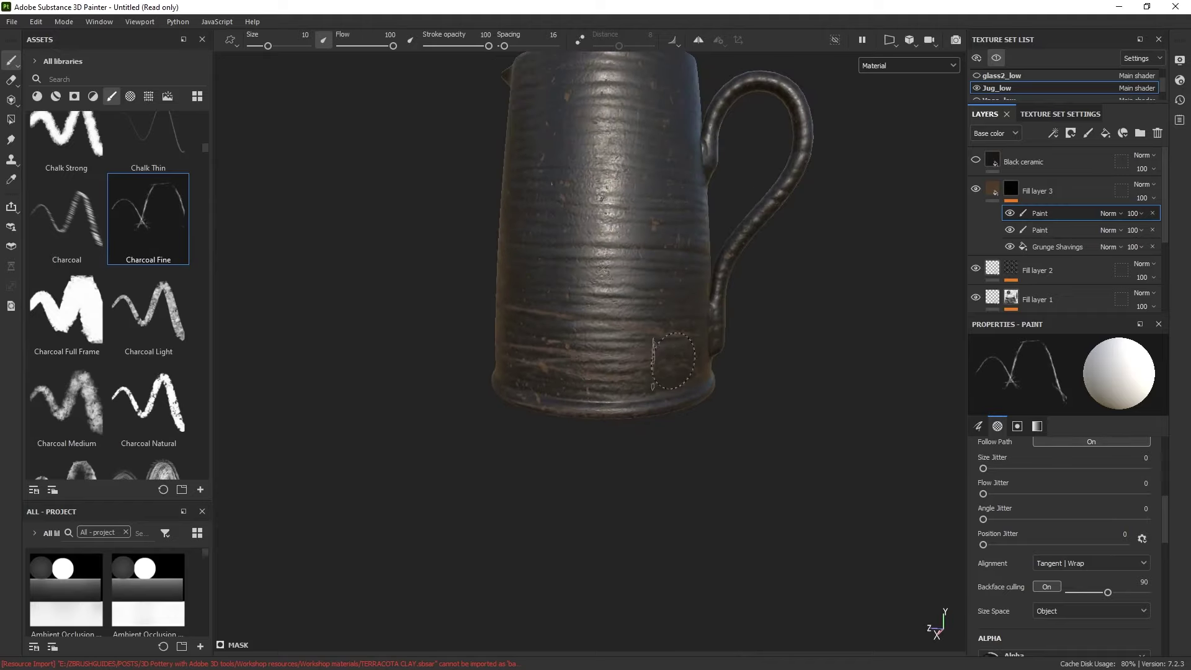
Reduce the brush size to 5.97 and paint more fine scratches around the jug's lower body and base.
right_click_drag(715, 351, 699, 352, "ctrl")
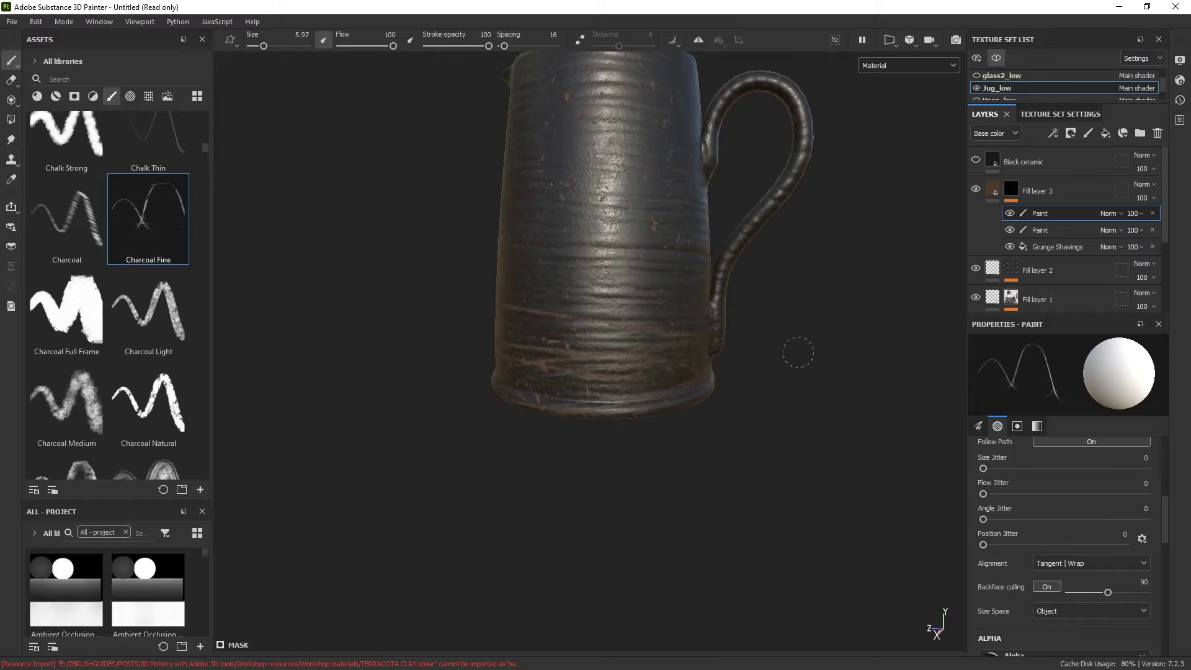
left_click_drag(573, 409, 670, 422, "alt")
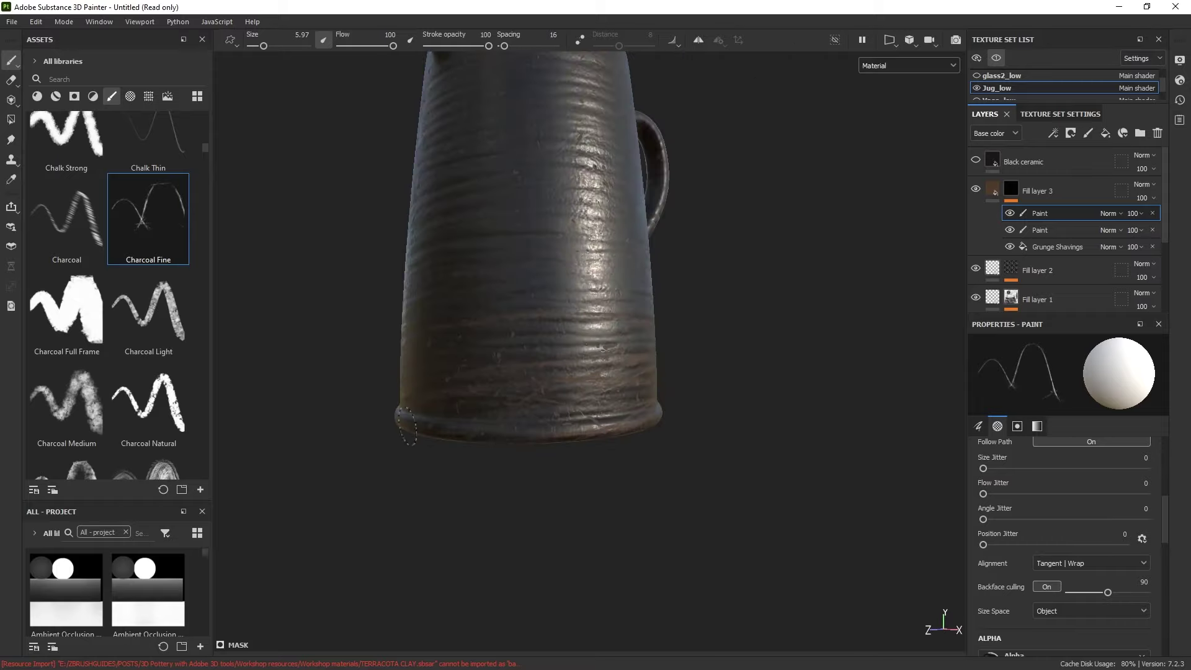
left_click_drag(534, 422, 742, 380, "alt")
mouse_move(806, 358)
left_mouse_down("alt")
mouse_move(818, 340)
mouse_move(551, 347)
mouse_move(922, 335)
mouse_move(806, 399)
mouse_move(655, 278)
mouse_move(448, 350)
left_mouse_up("alt")
left_click_drag(458, 302, 583, 329)
mouse_move(611, 371)
left_mouse_down()
mouse_move(474, 387)
mouse_move(626, 380)
left_mouse_up()
mouse_move(540, 333)
left_mouse_down()
mouse_move(583, 332)
mouse_move(559, 287)
left_mouse_up()
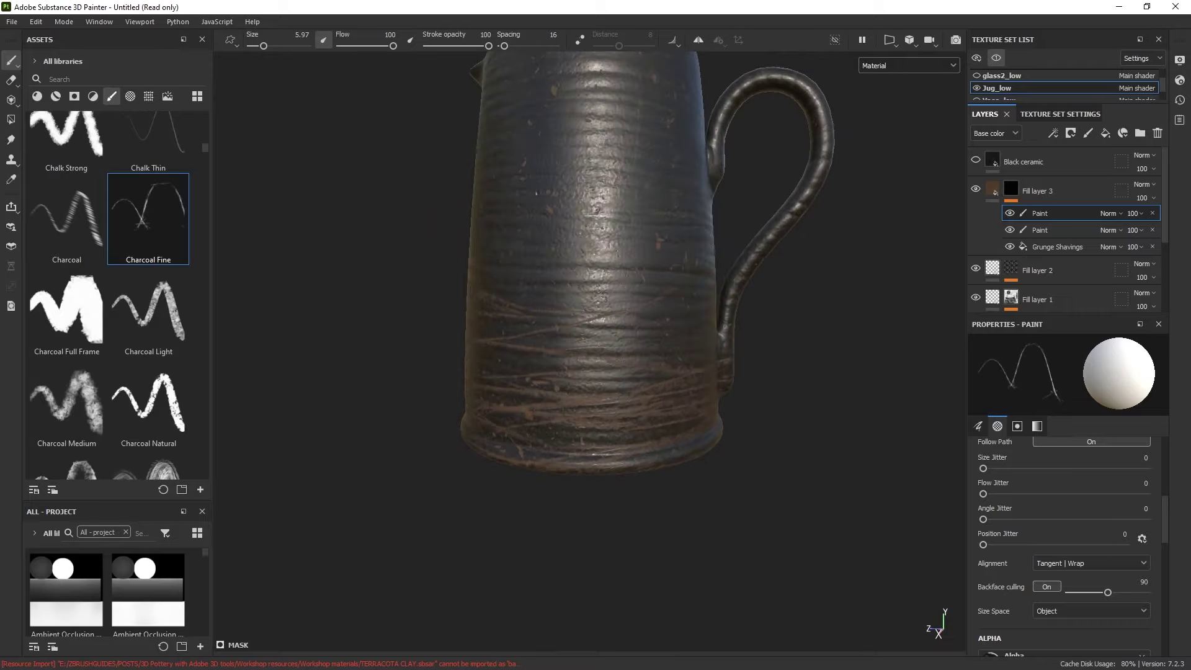
Review the painted scratches on the whole jug and hide the upper paint effect in Fill layer 3's mask.
right_click_drag(575, 293, 560, 289, "alt")
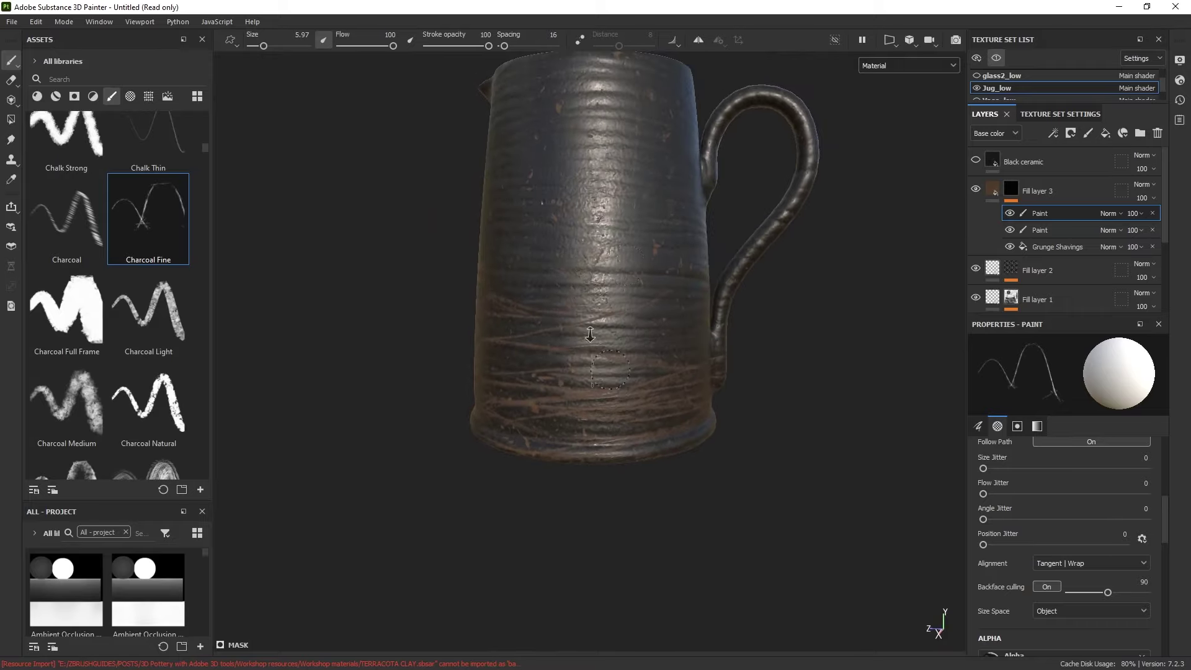
right_click_drag(590, 337, 567, 320, "alt")
middle_click_drag(568, 319, 552, 358, "alt")
left_click_drag(732, 345, 704, 363, "alt")
left_click_drag(649, 412, 646, 391, "alt")
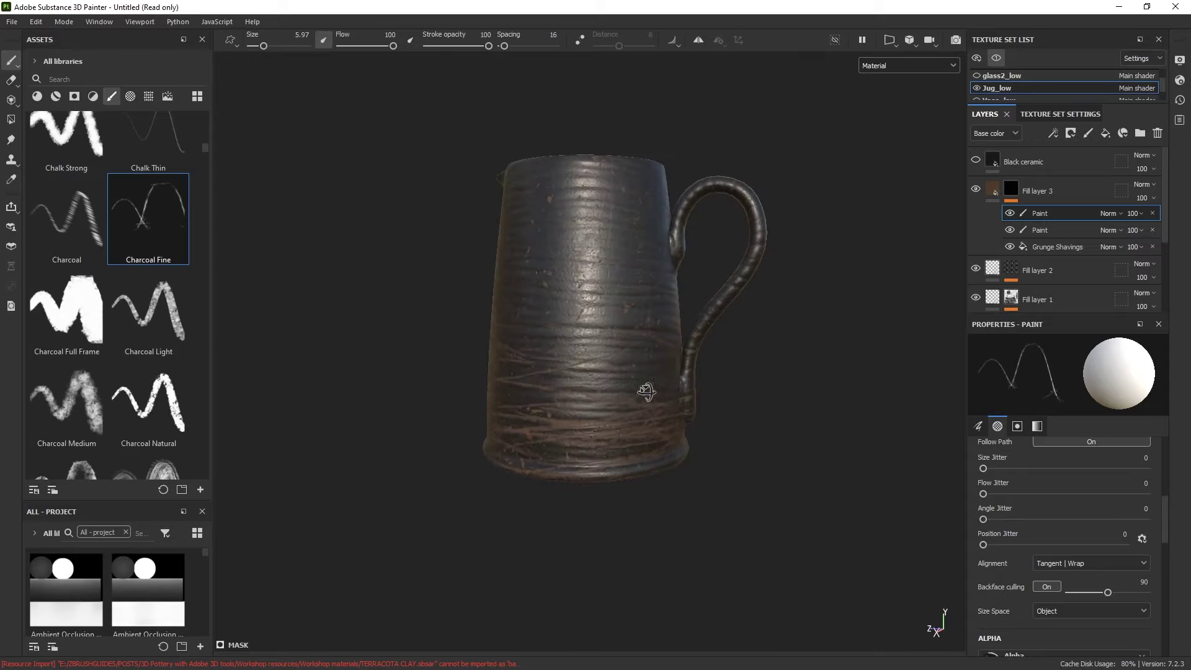
left_click(1011, 213)
Compare the jug with and without Fill layer 3 and Fill layer 2 by toggling their visibility.
left_click_drag(823, 337, 858, 349, "alt")
middle_click_drag(745, 333, 775, 350, "alt")
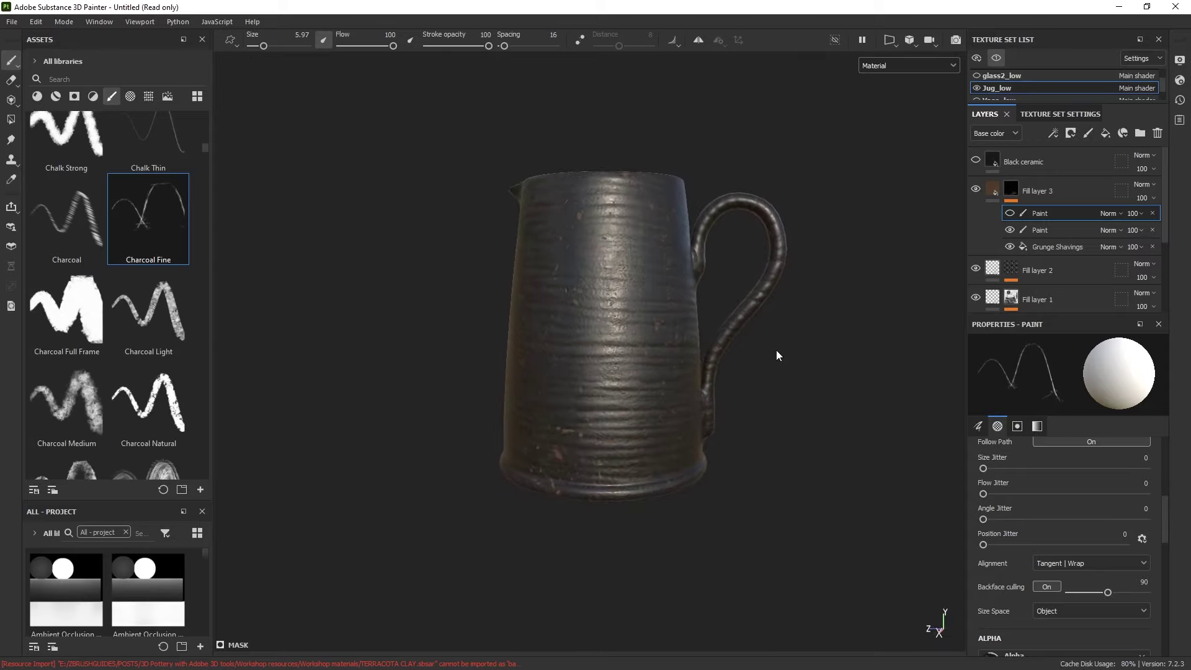
left_click_drag(776, 350, 779, 337, "alt")
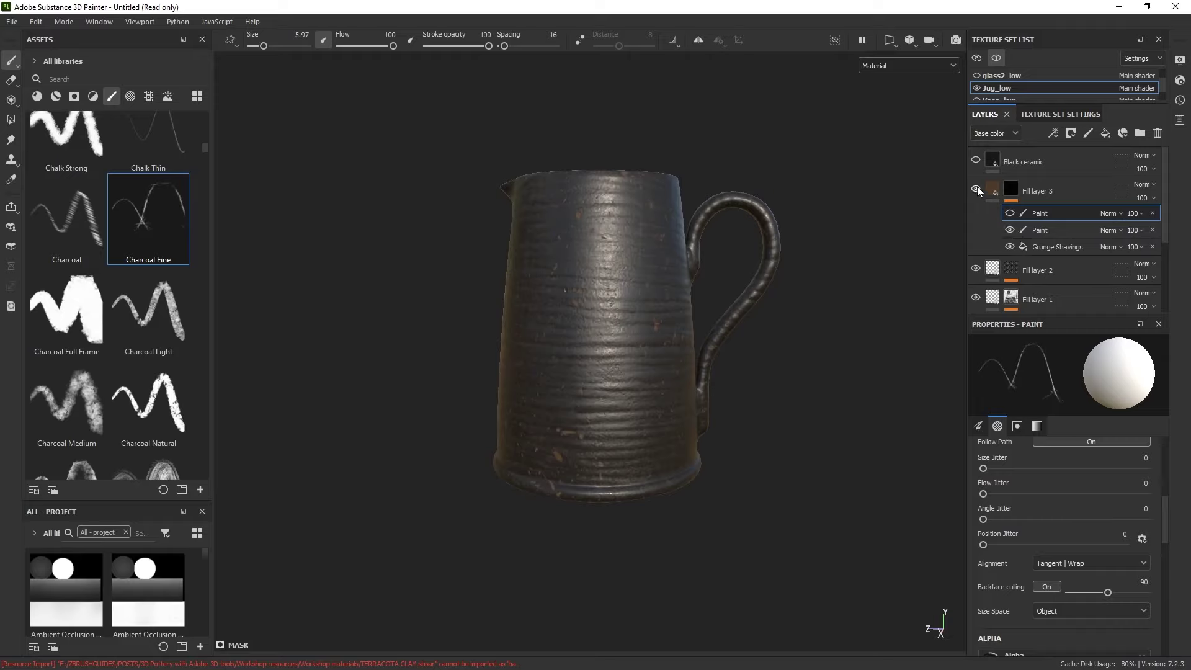
middle_click_drag(626, 271, 607, 332, "alt")
right_click_drag(607, 332, 691, 388, "alt")
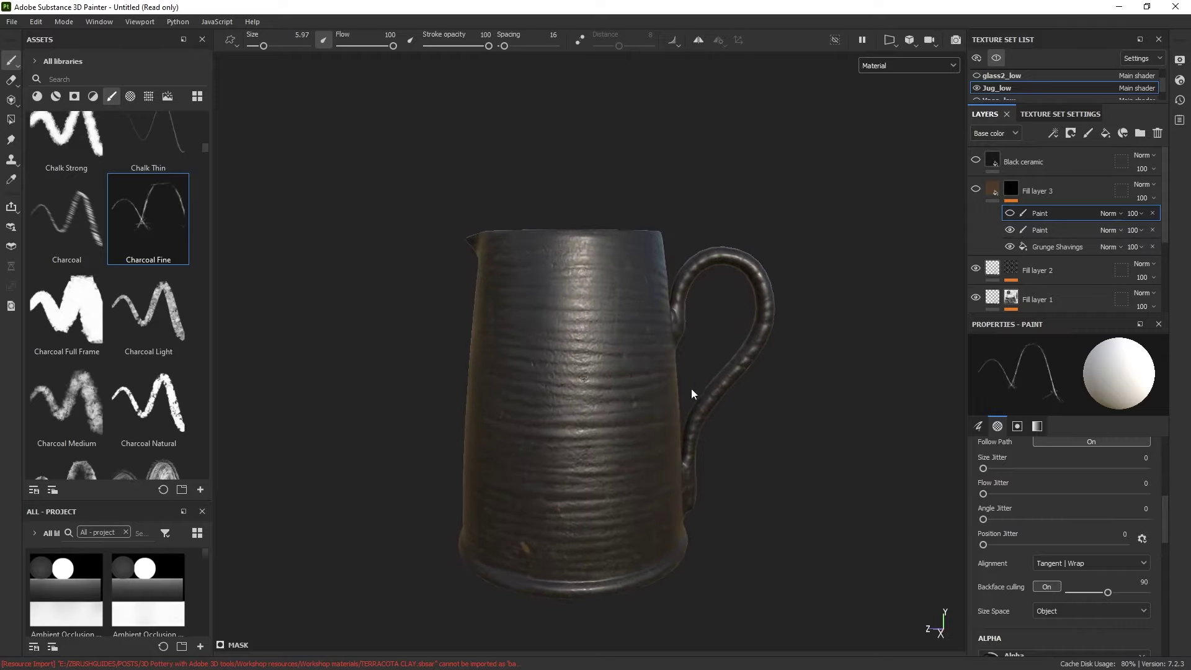
middle_click_drag(738, 334, 750, 313, "alt")
left_click(976, 188)
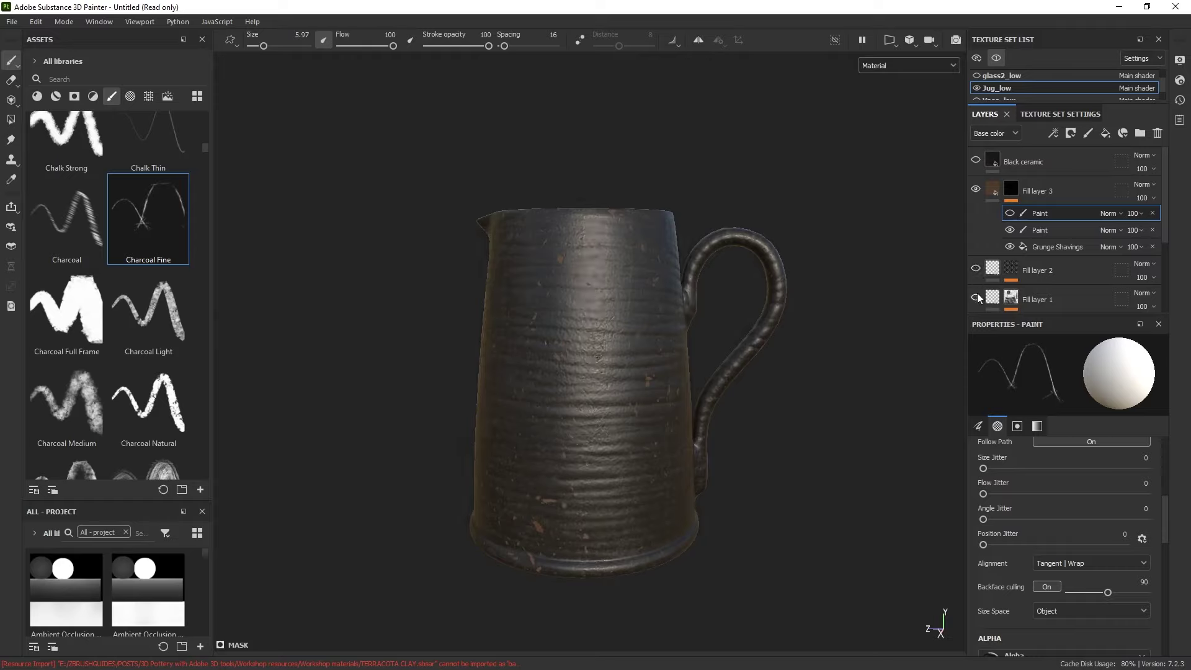
left_click(976, 269)
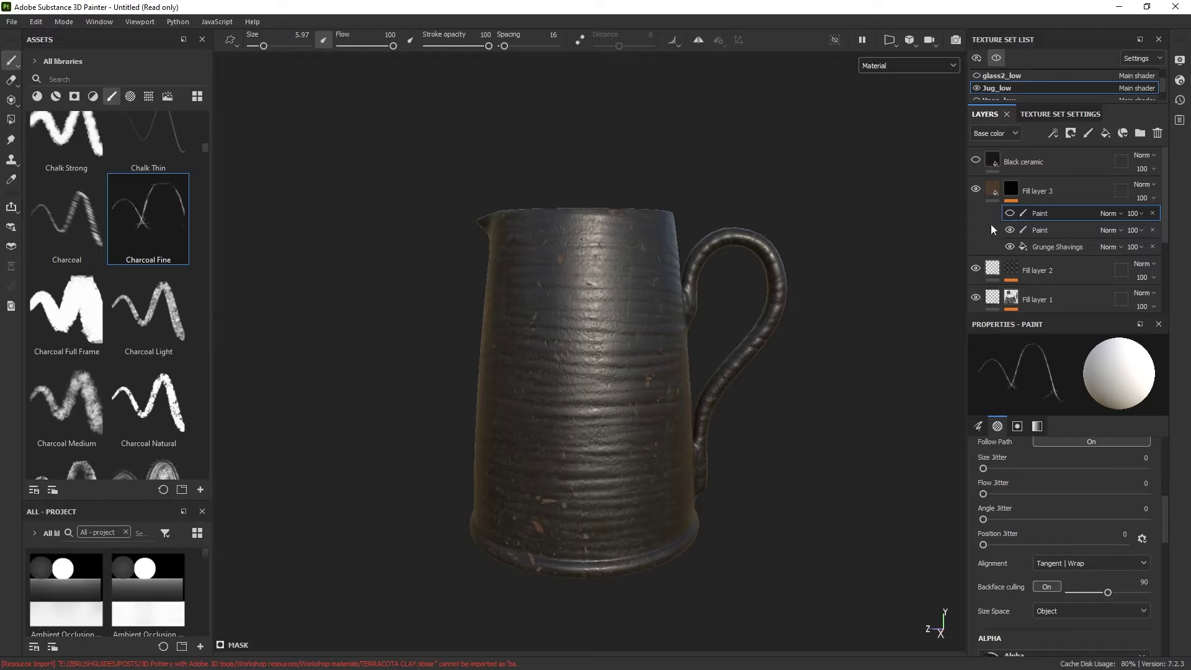
Compare the jug with and without the painted scratches by toggling the upper paint effect in Fill layer 3's mask.
left_click(1009, 214)
right_click_drag(798, 317, 765, 325, "alt")
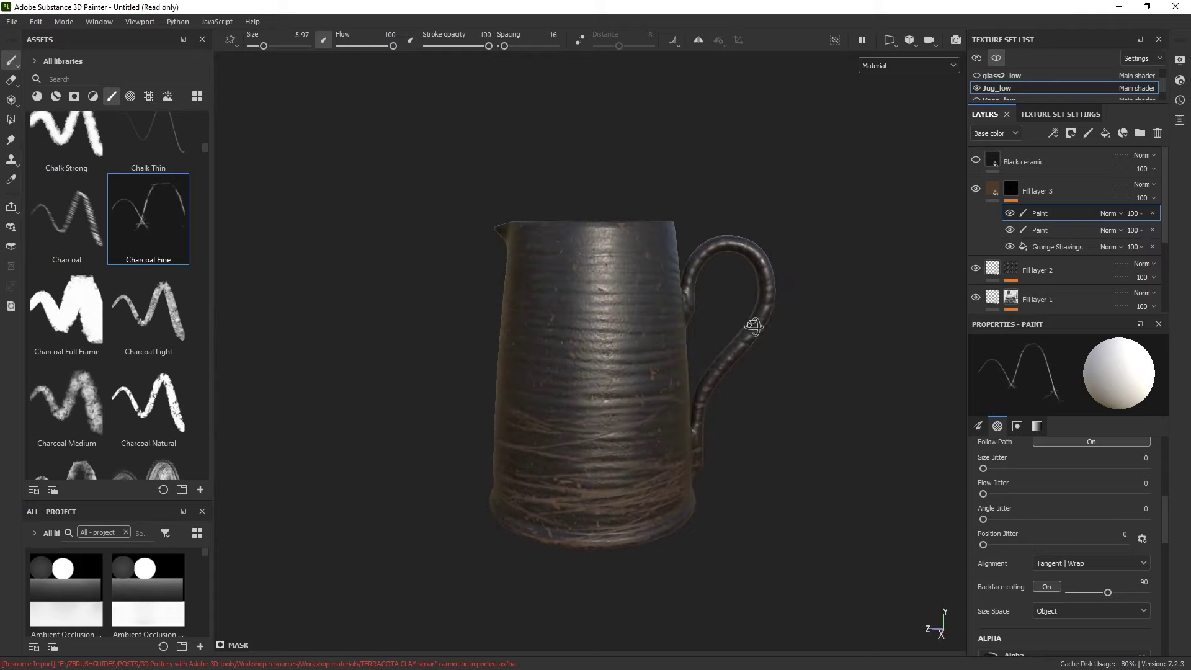
left_click(1010, 214)
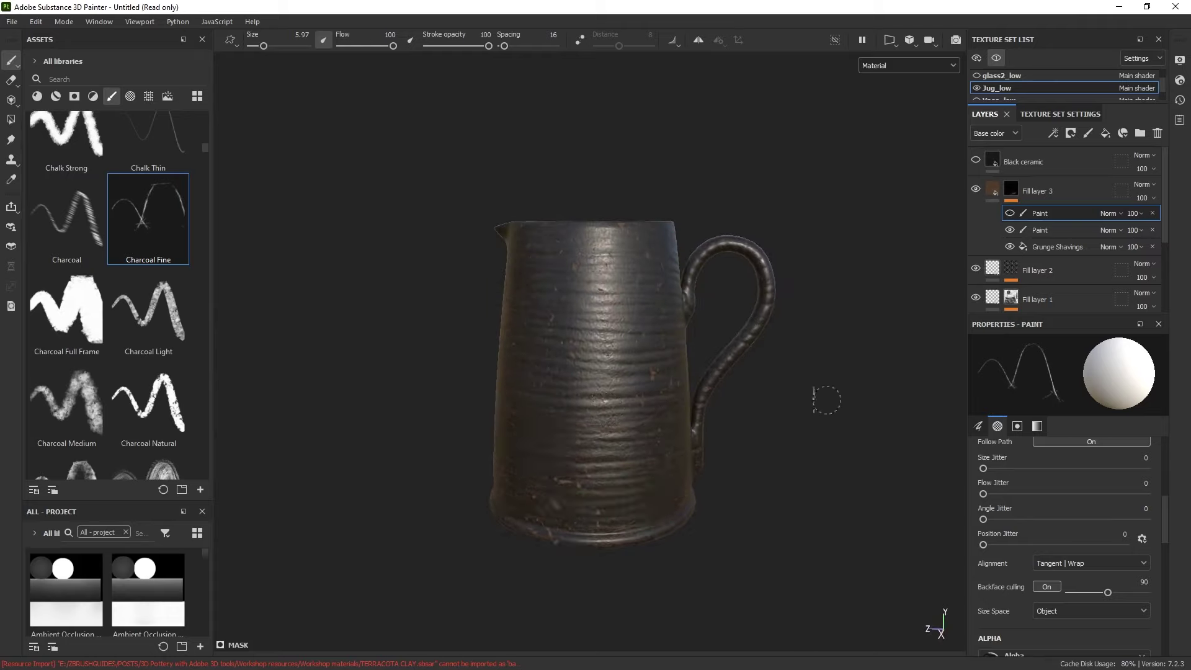
Turn off texture set isolation and review the black jug beside the bowl and the two cups.
middle_click_drag(878, 343, 870, 323, "alt")
left_click(870, 324)
right_click_drag(747, 336, 690, 252, "alt")
middle_click_drag(690, 252, 702, 276, "alt")
key("alt+q")
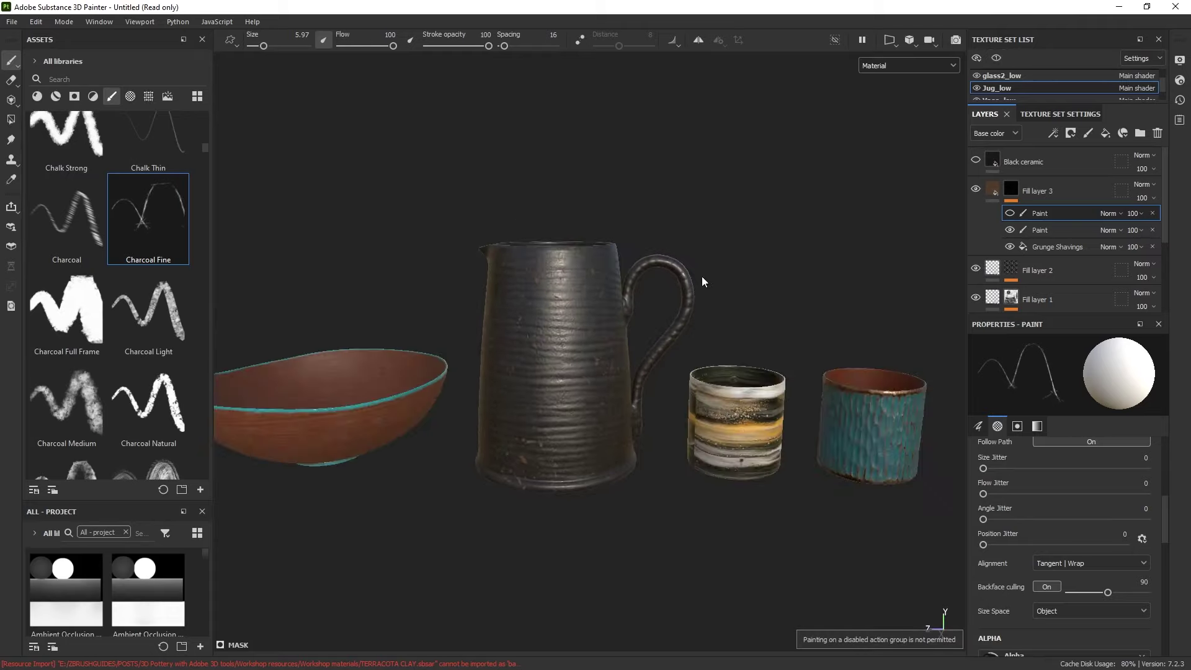
left_click_drag(693, 351, 449, 412, "alt")
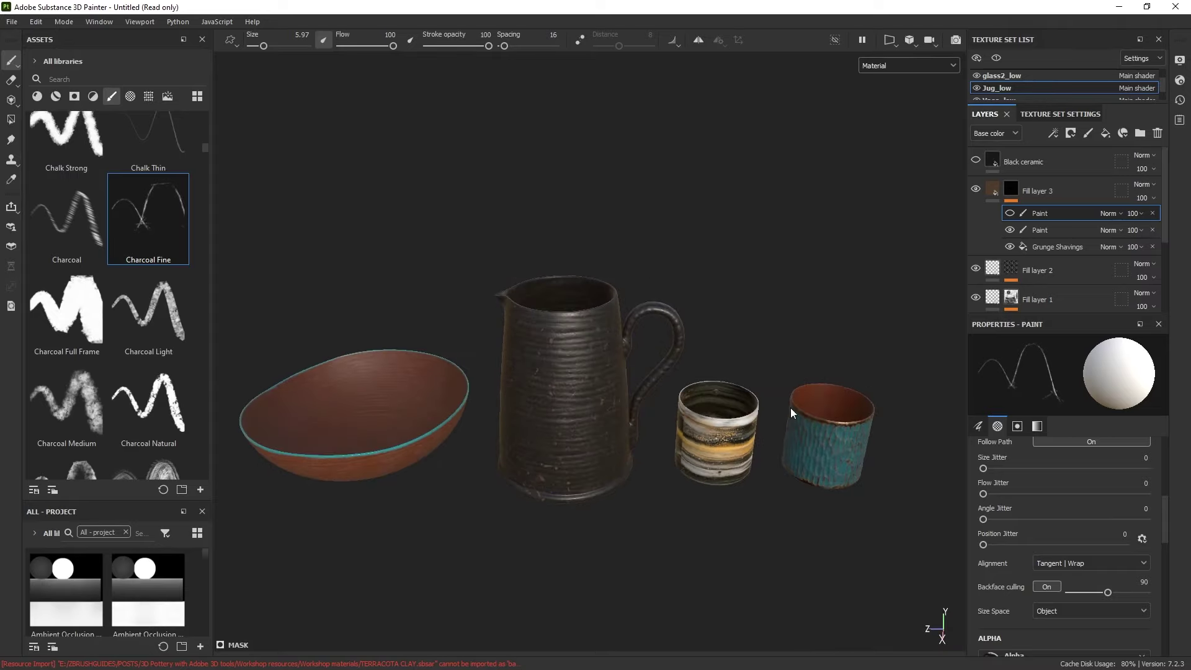
left_click_drag(818, 417, 810, 393, "alt")
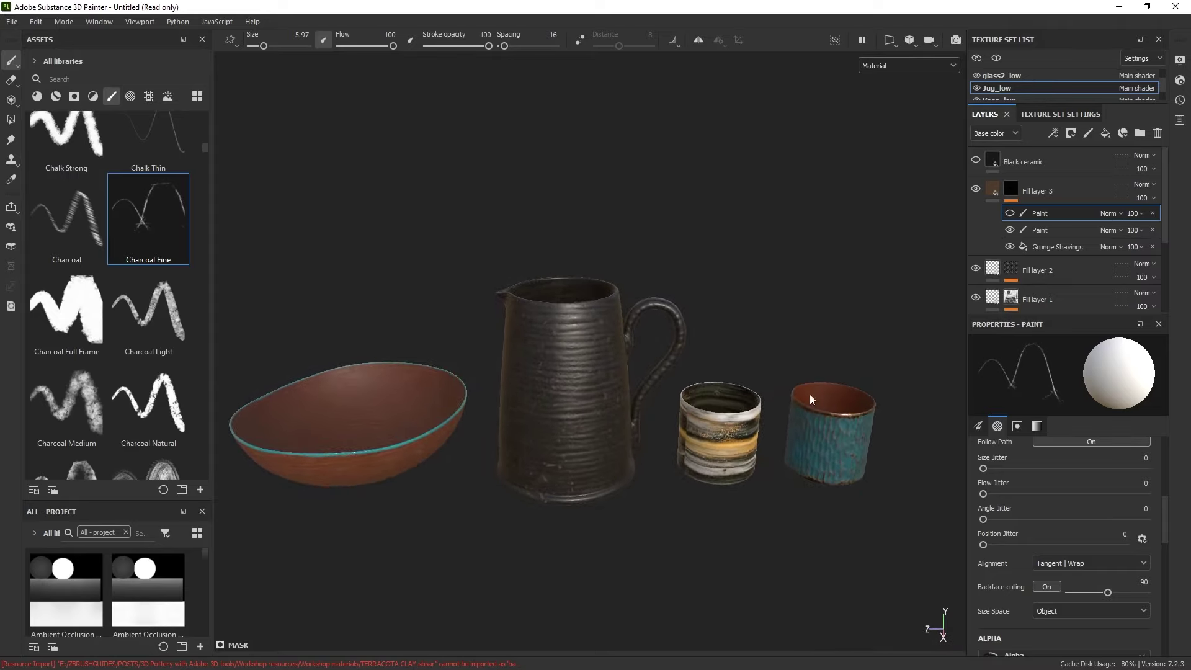
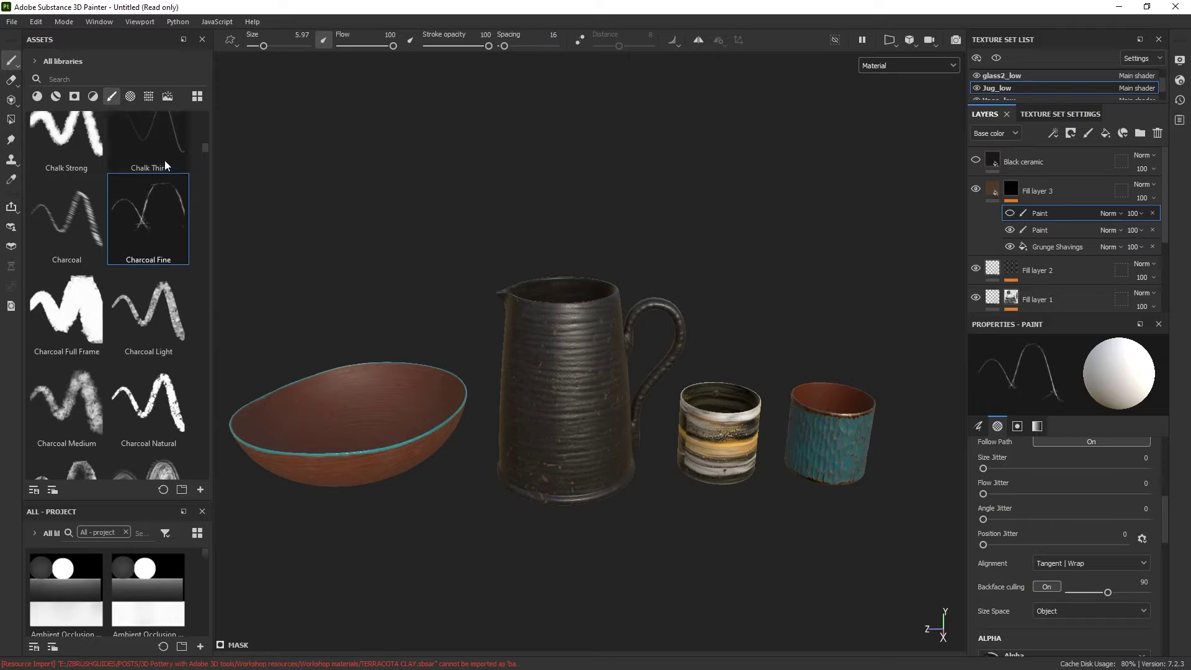
Find the CERAMIC ROUGH BLUE material by searching for "cera", apply it to the jug and set its UV scale to 3.
left_click(36, 96)
left_click(60, 80)
type("cera")
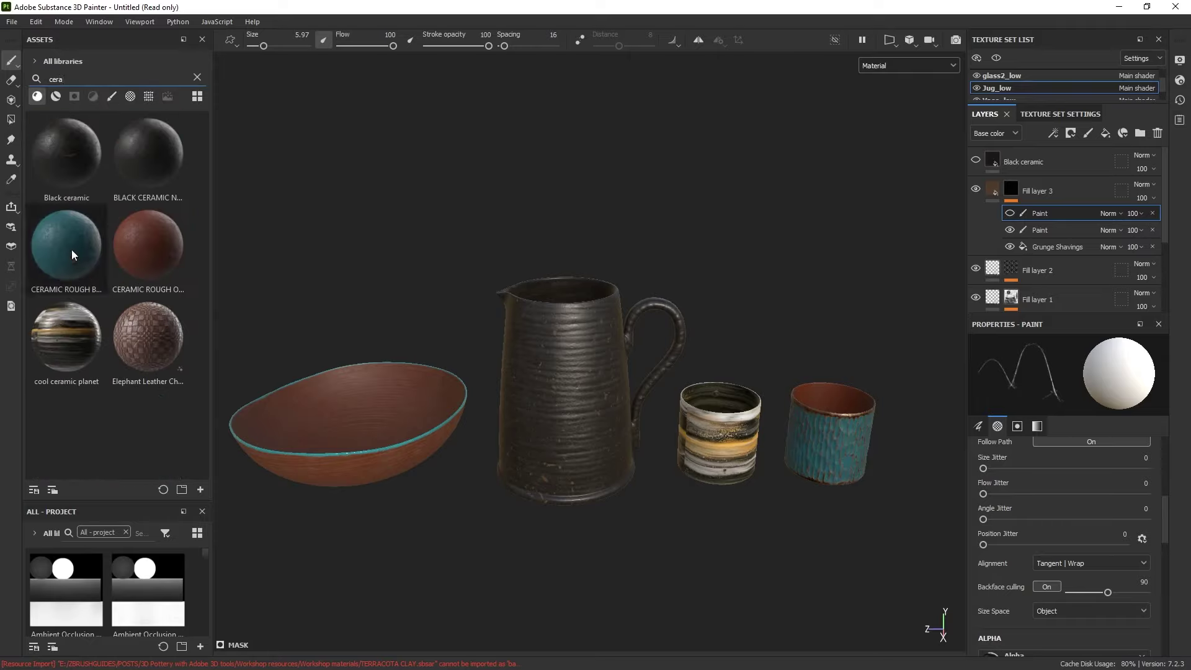
left_click_drag(68, 254, 563, 286)
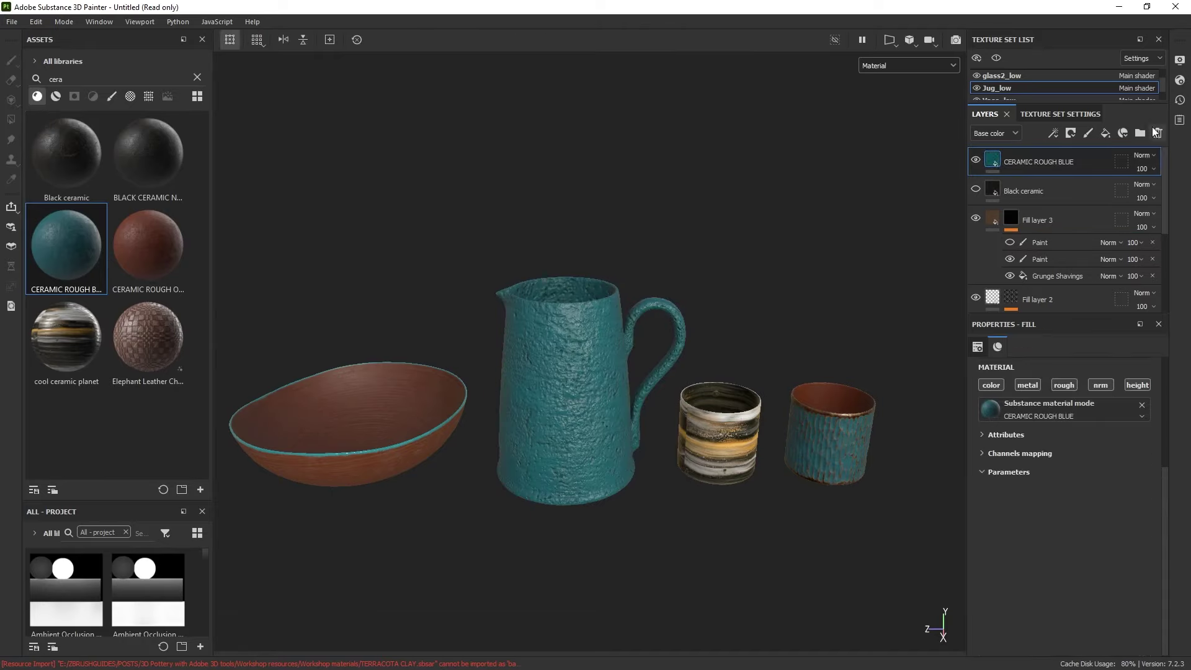
scroll(1054, 431, "up", 3)
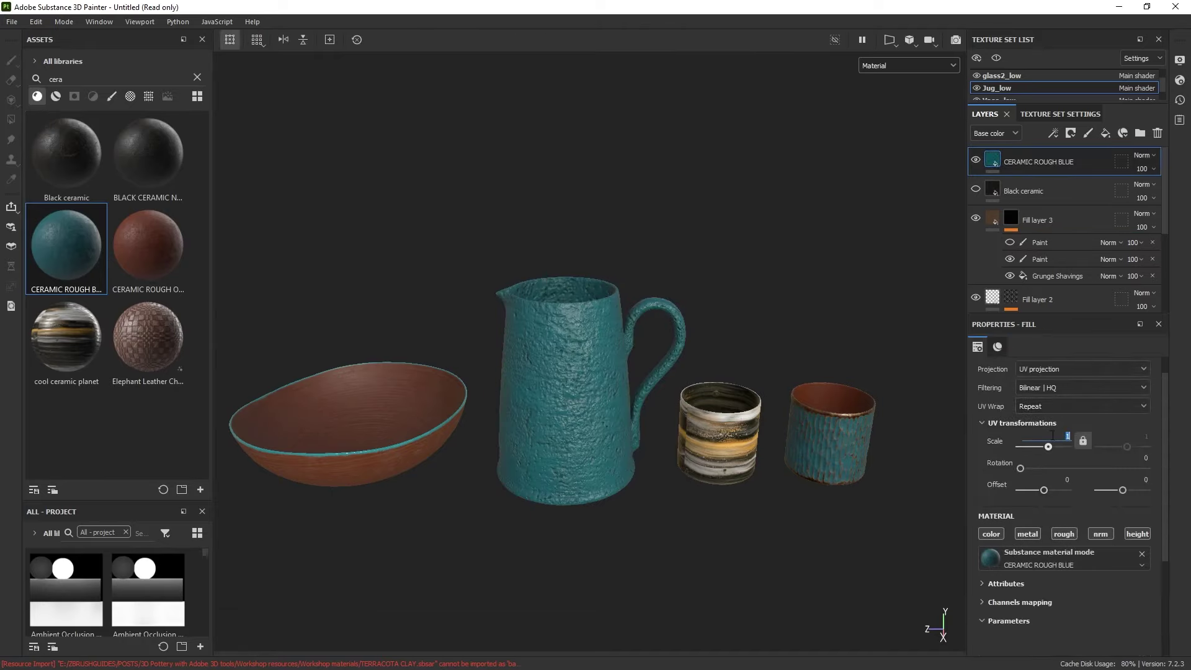
key("Return")
scroll(830, 419, "up", 4)
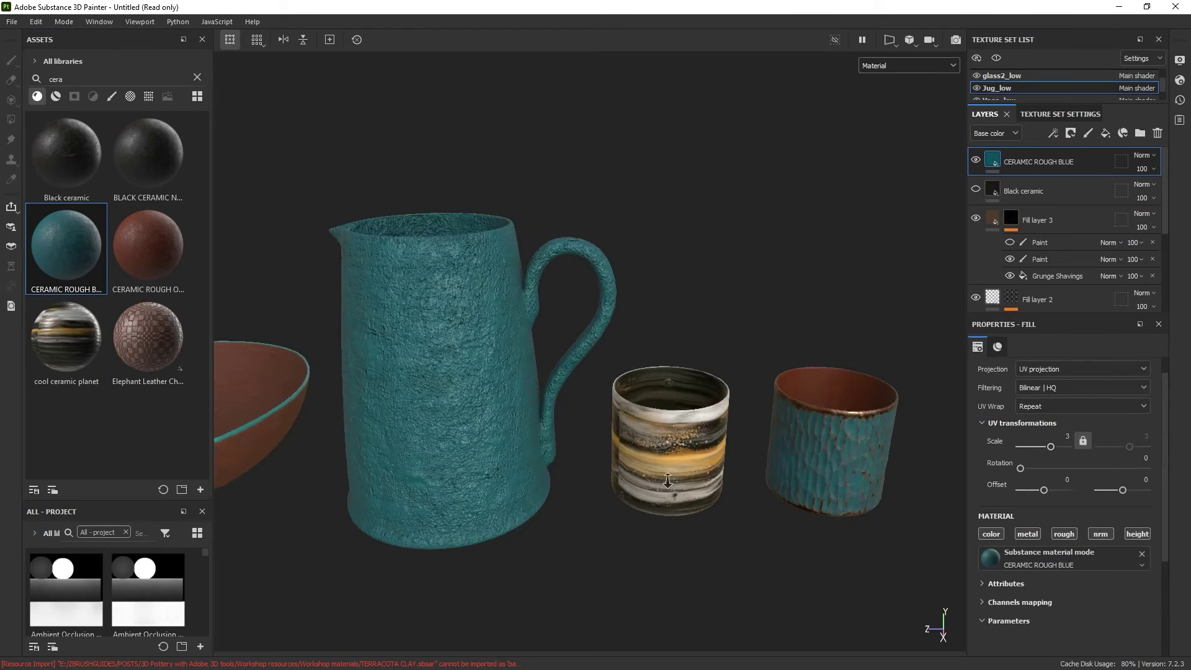
Set the height channel blending mode of the CERAMIC ROUGH BLUE layer to Replace.
left_click(1015, 135)
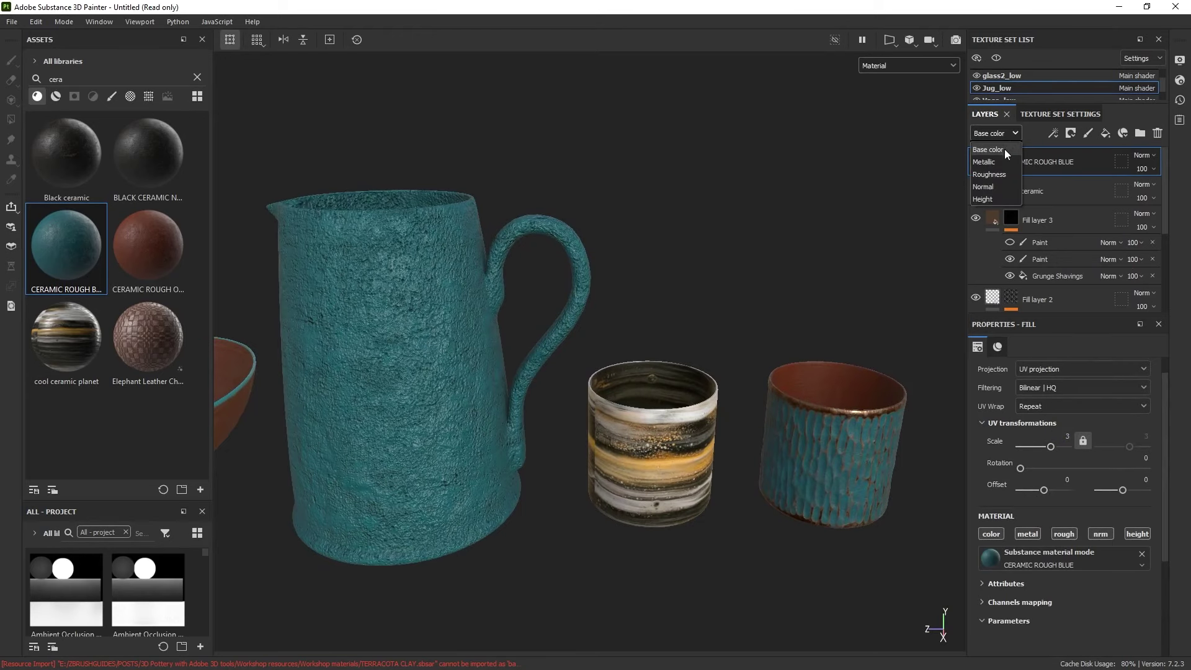
left_click(990, 198)
left_click(1147, 158)
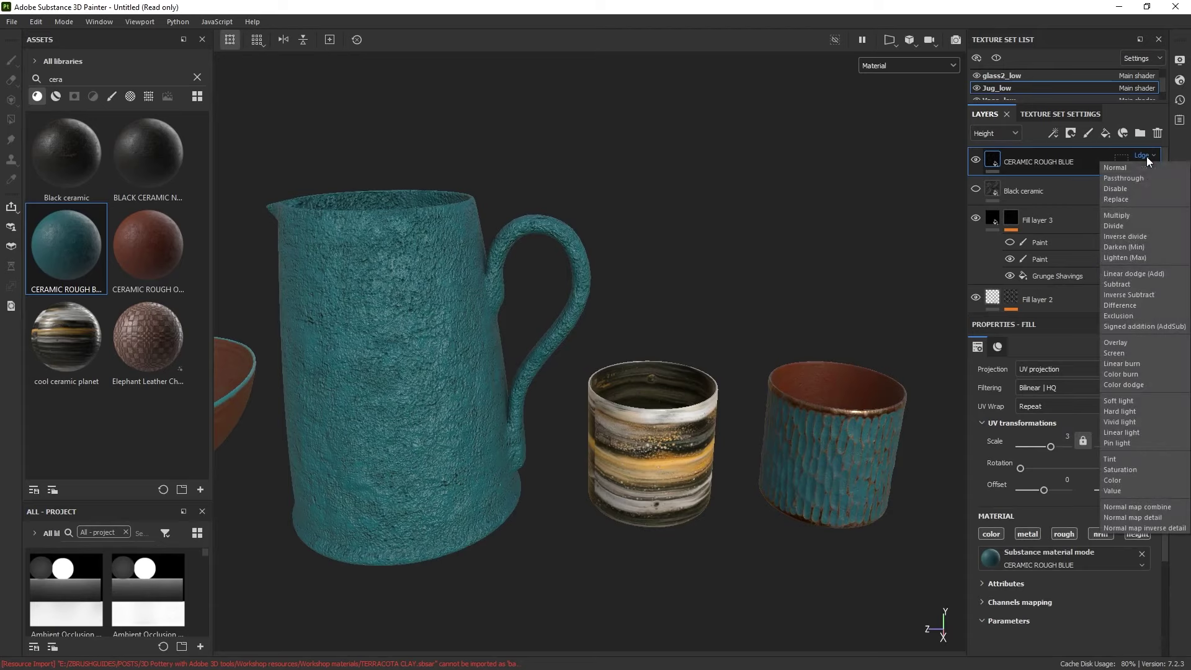
left_click(1126, 196)
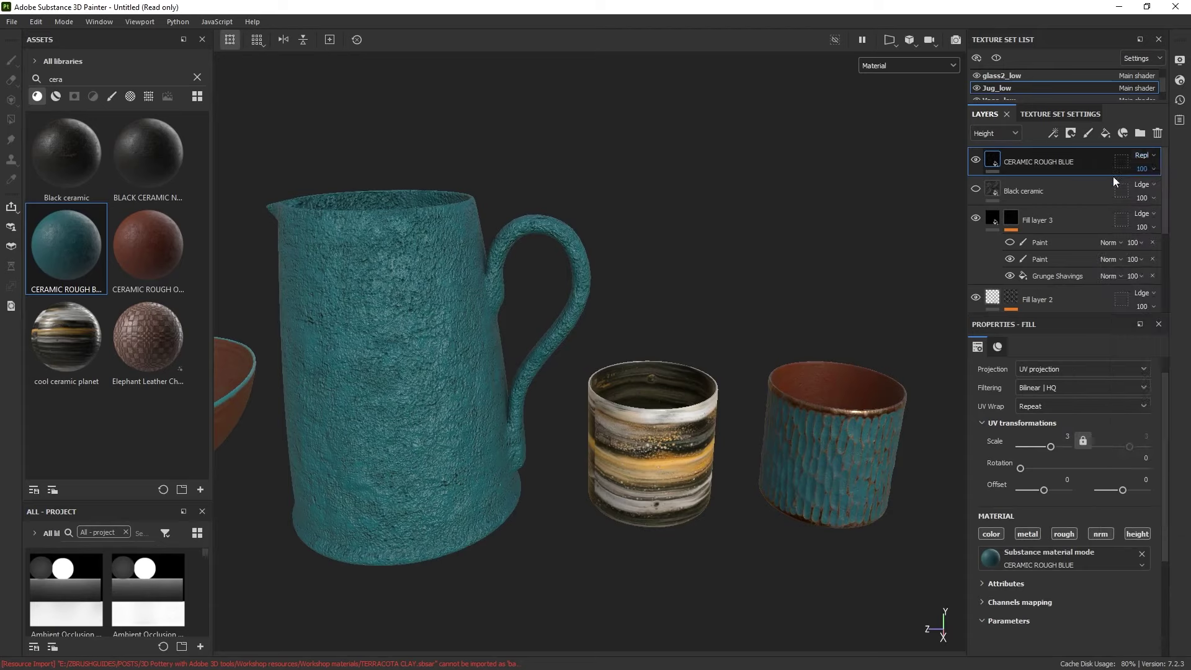
Compare the jug with and without the CERAMIC ROUGH BLUE layer and reduce the layer's height opacity to 8.
left_click(976, 160)
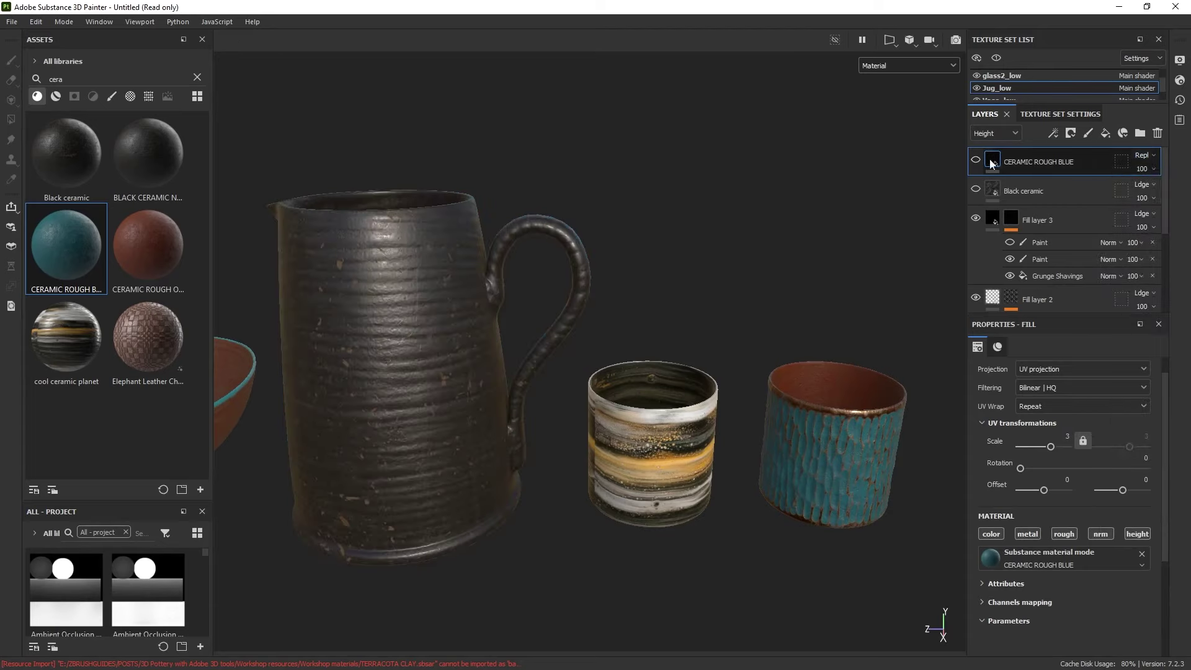
scroll(478, 296, "up", 2)
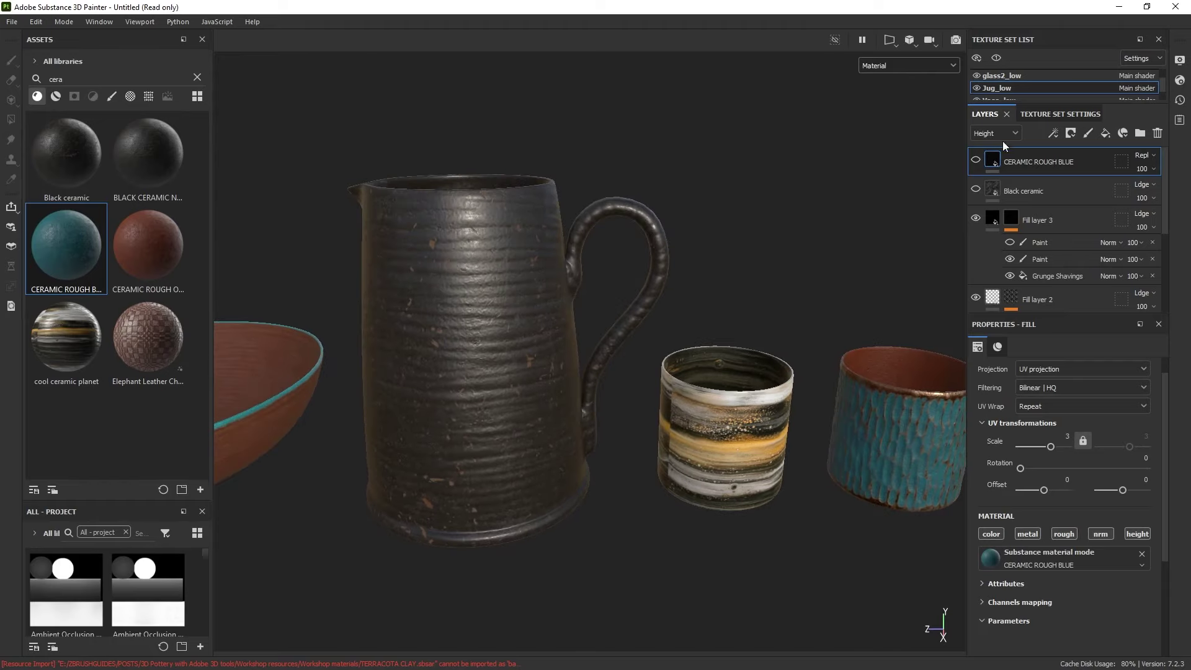
left_click(976, 160)
left_click(1153, 169)
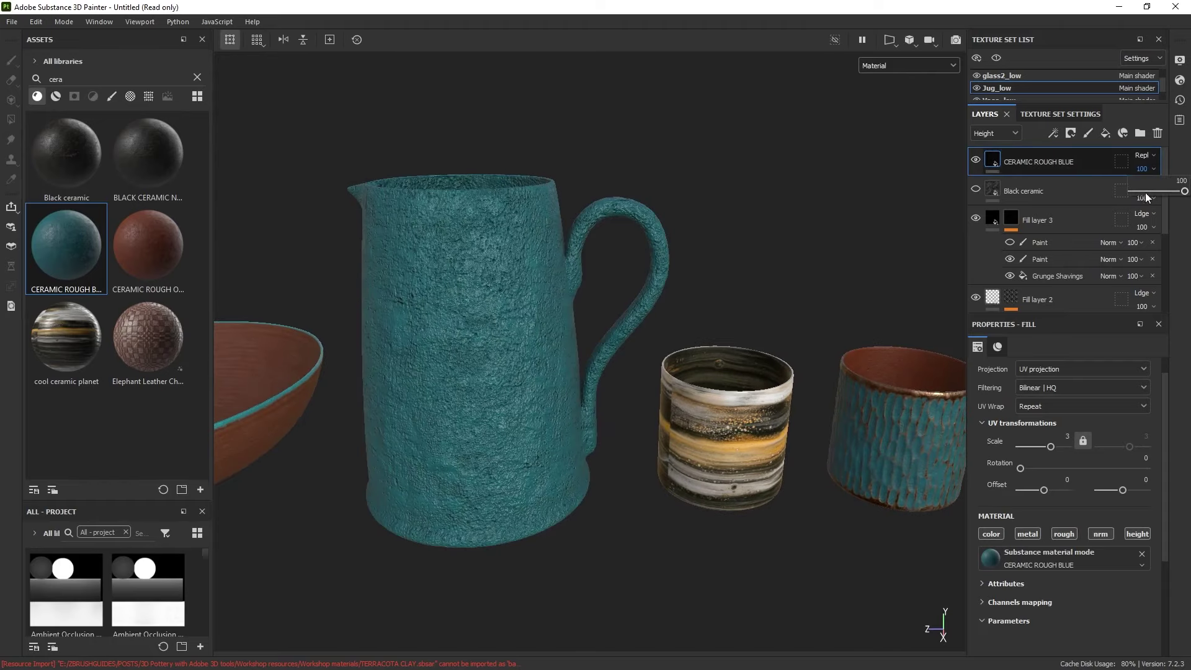
left_click_drag(1137, 188, 1136, 189)
middle_click_drag(526, 219, 676, 337)
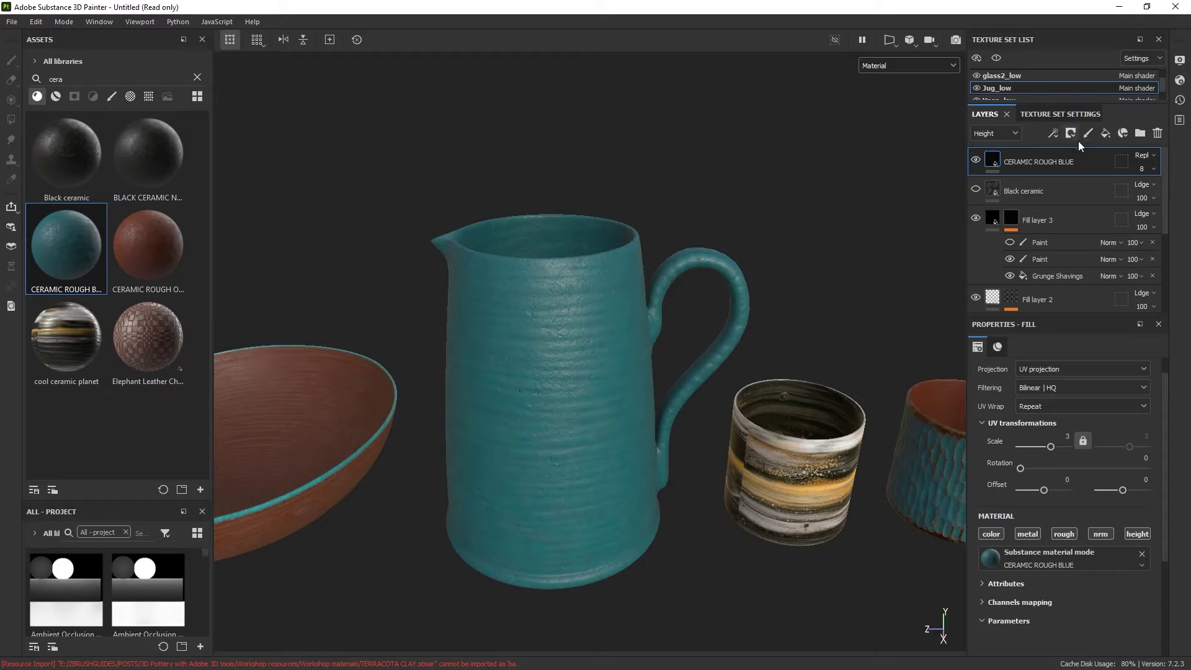
Add a fill layer above the blue ceramic with only the roughness channel active and set its roughness to 0.0584.
left_click(1105, 132)
left_click(987, 133)
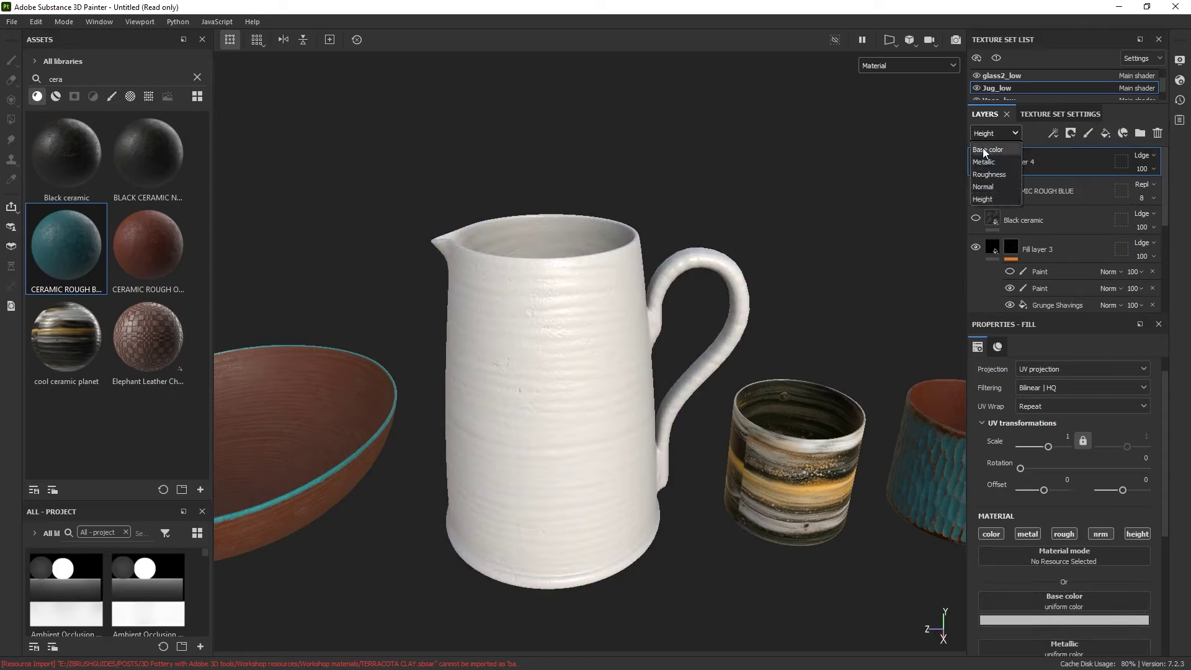
left_click(983, 150)
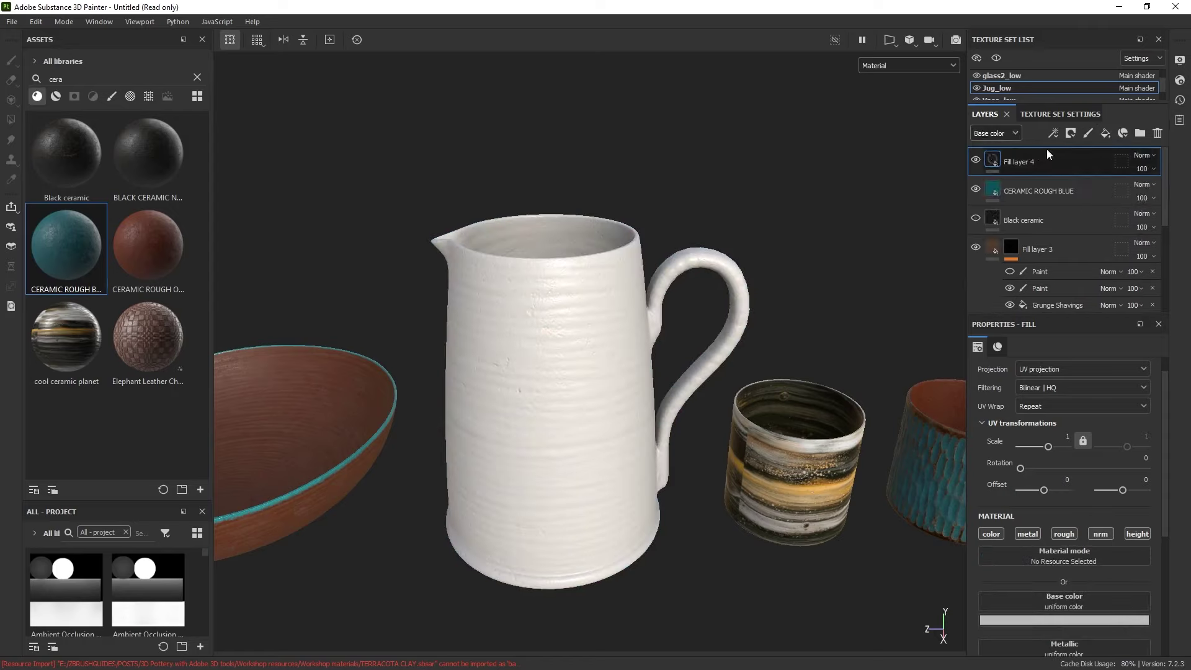
left_click(1026, 536)
left_click(998, 535)
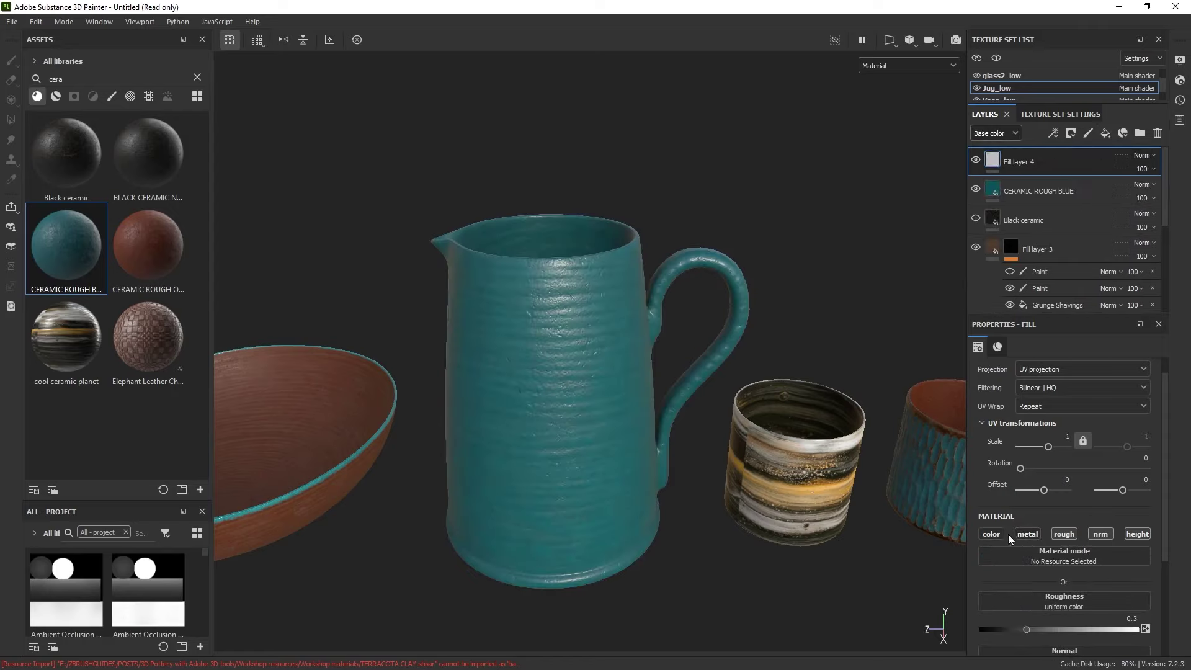
left_click(1139, 535)
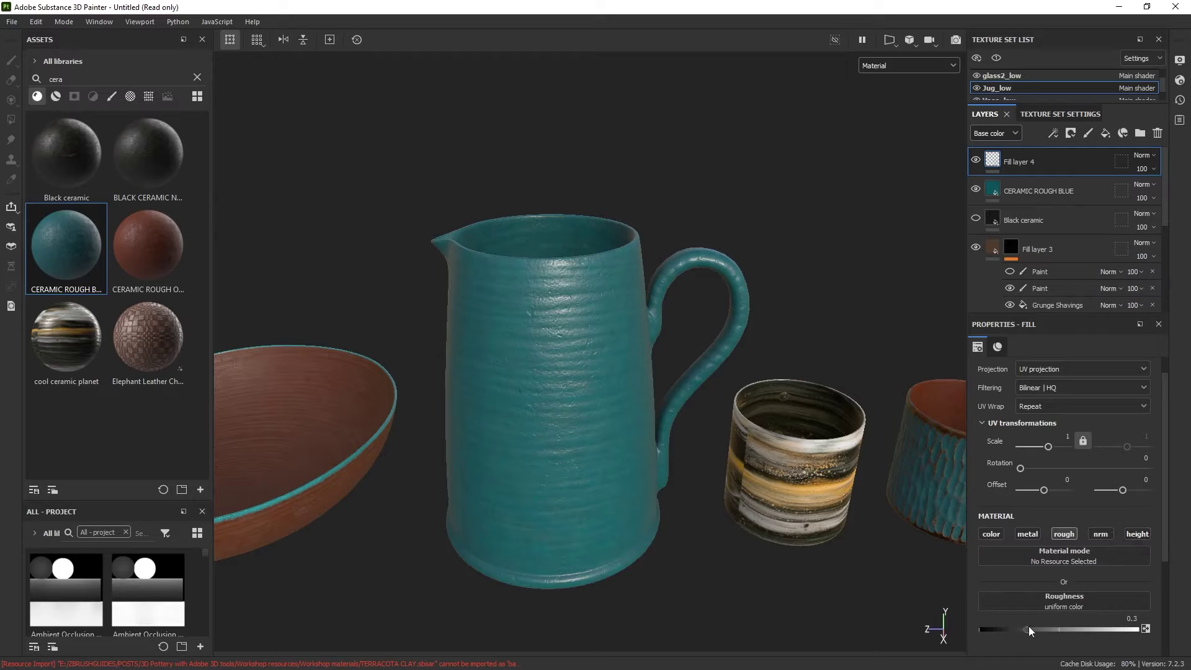
left_click_drag(1028, 627, 987, 628)
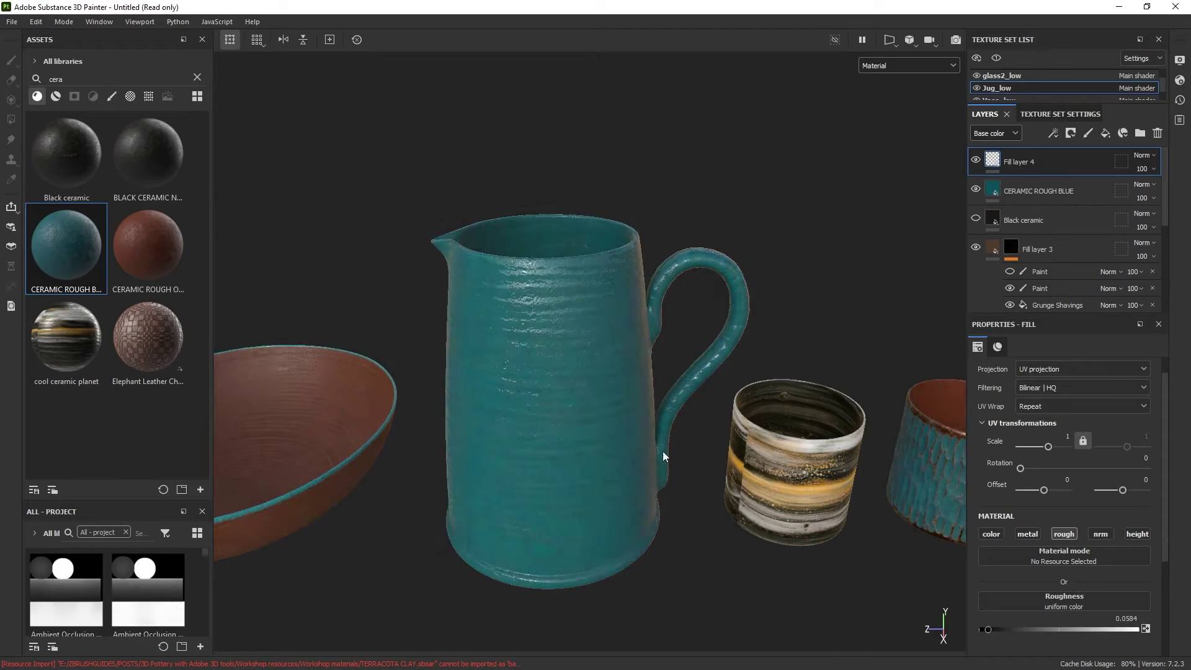
left_click_drag(663, 457, 664, 422, "alt")
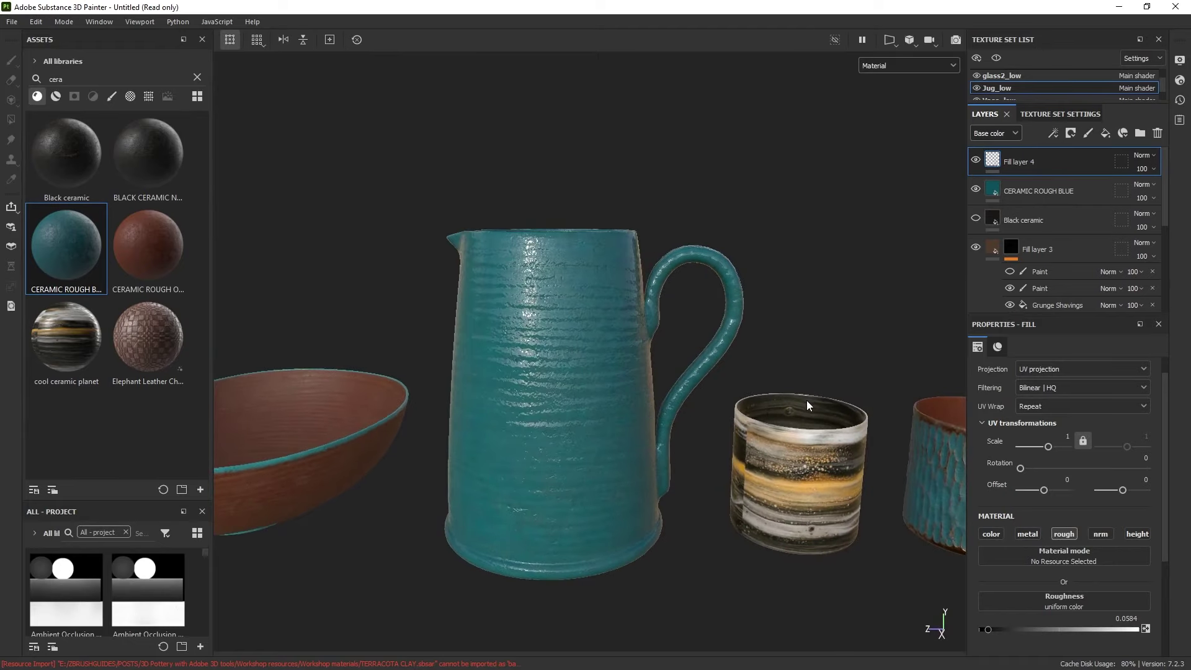
left_click_drag(809, 406, 678, 351, "alt")
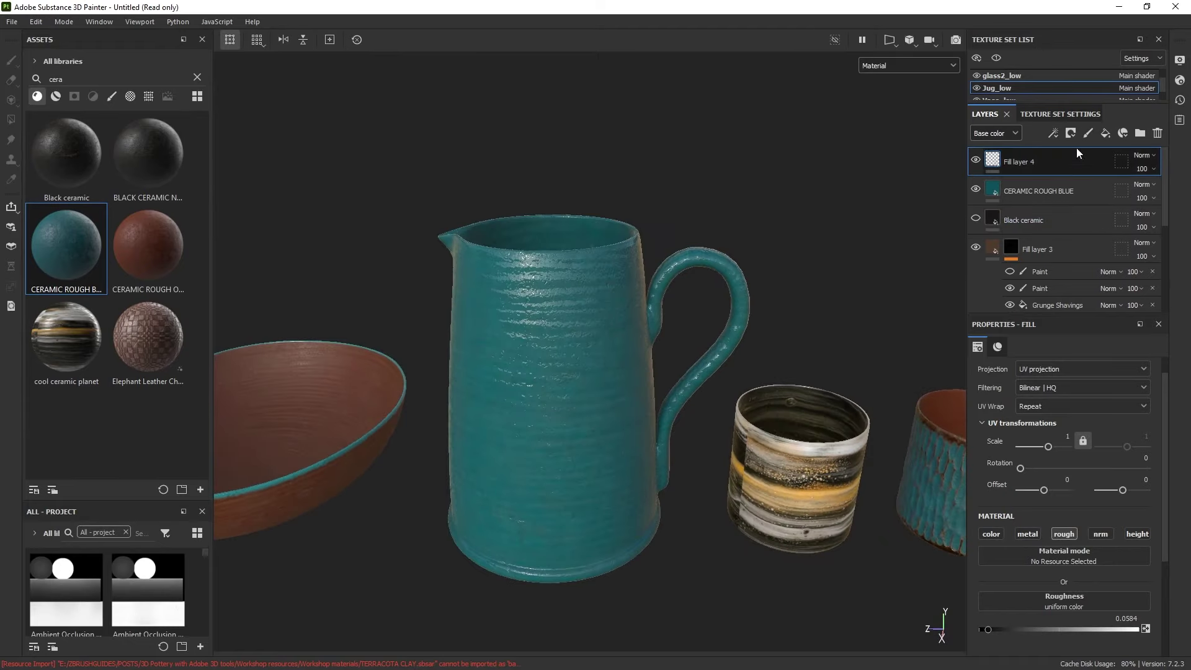
Add another fill layer on top of the stack with only the color channel active.
left_click(1105, 132)
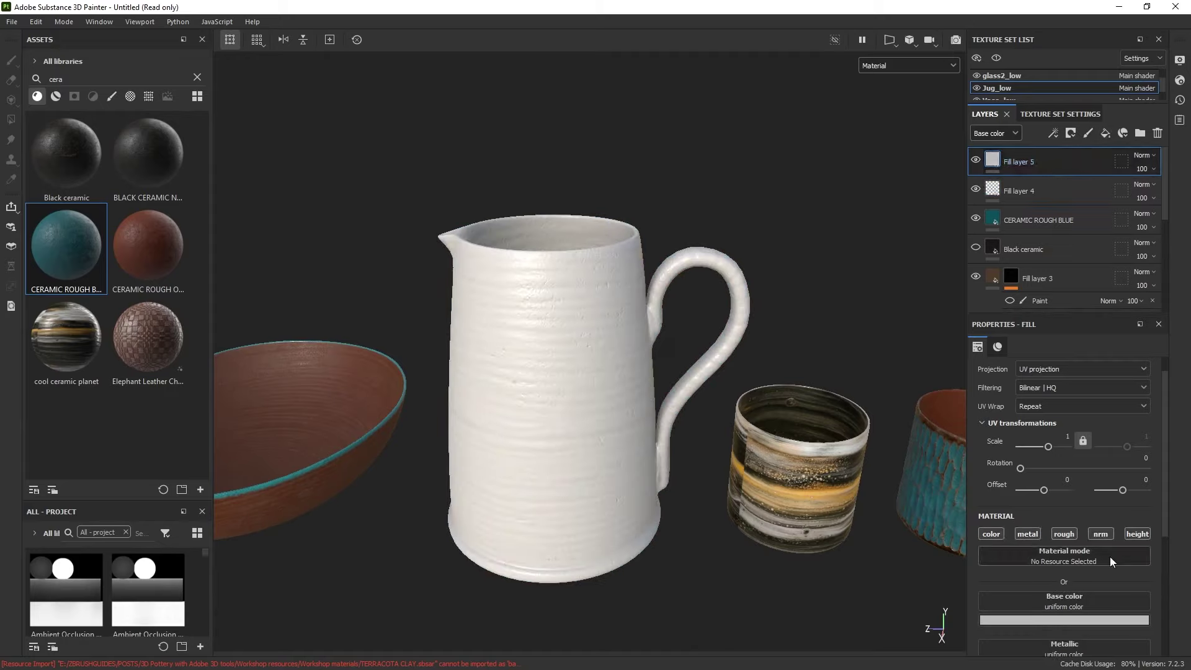
left_click(1032, 534)
left_click(1067, 534)
left_click(1135, 533)
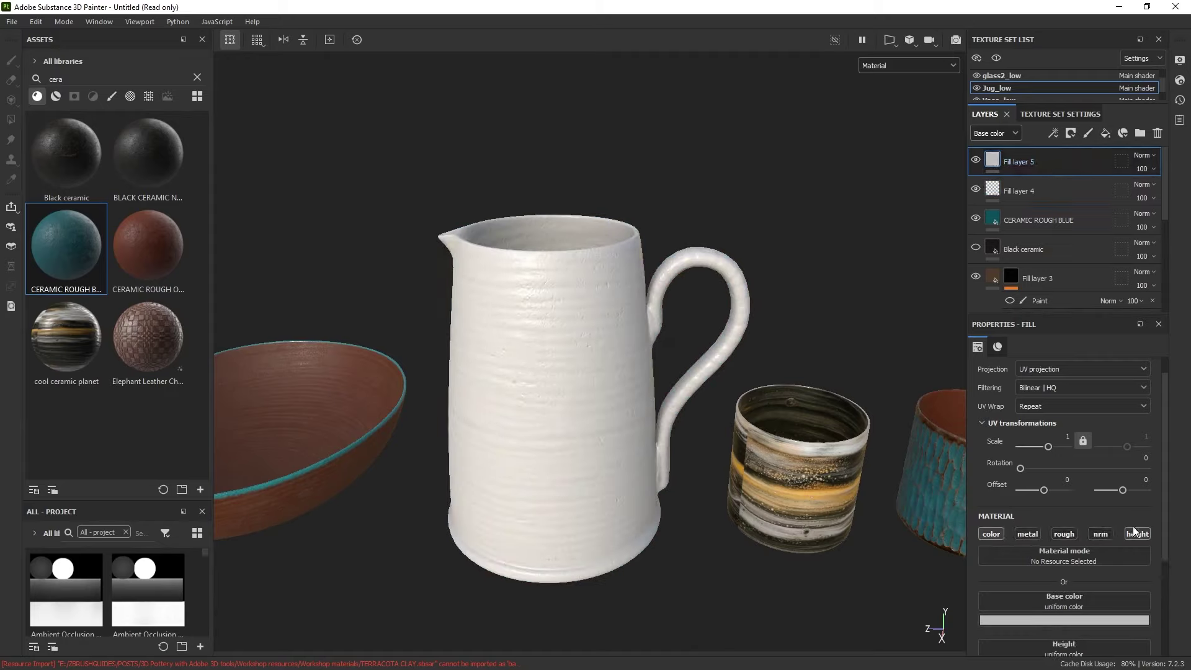
left_click(1137, 534)
Set the base color blending mode of Fill layer 5 to Color and check the jug.
left_click(1148, 152)
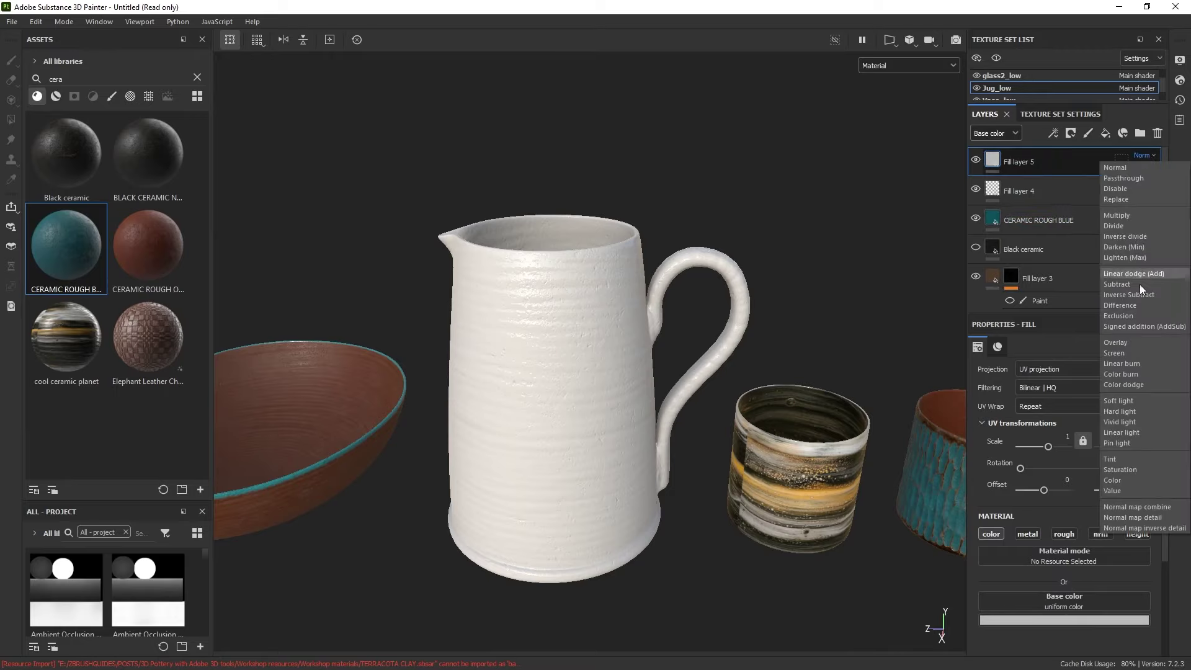
left_click(1137, 478)
middle_click_drag(366, 414, 601, 376)
middle_click_drag(783, 348, 593, 362, "alt")
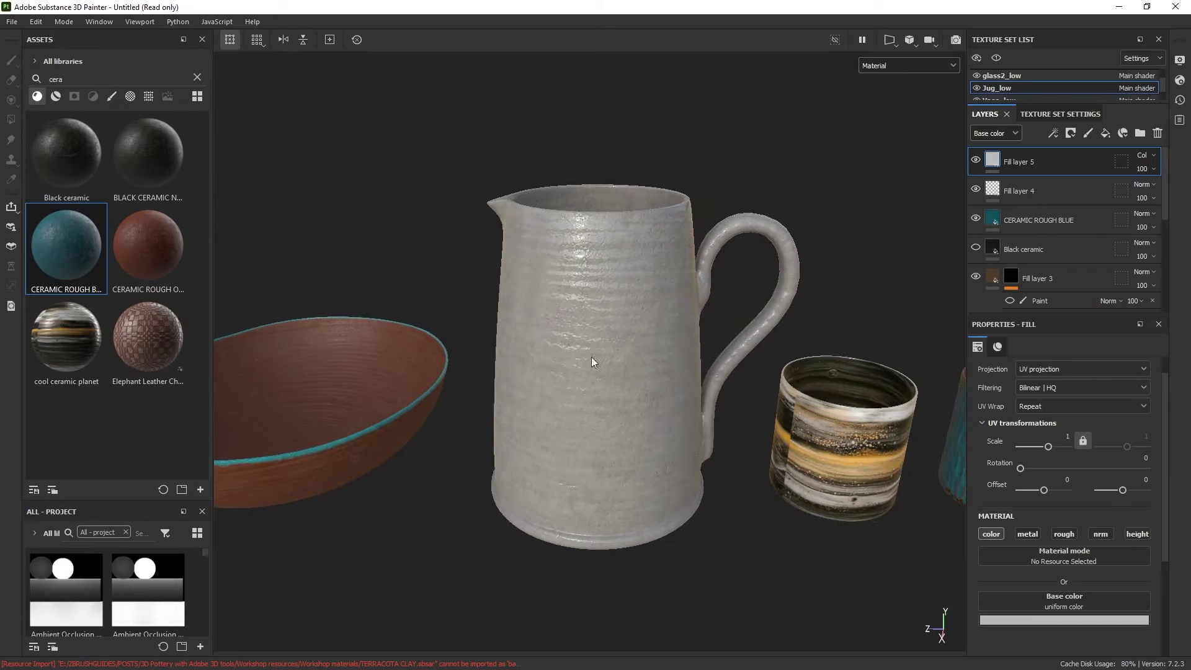
middle_click_drag(693, 319, 627, 323)
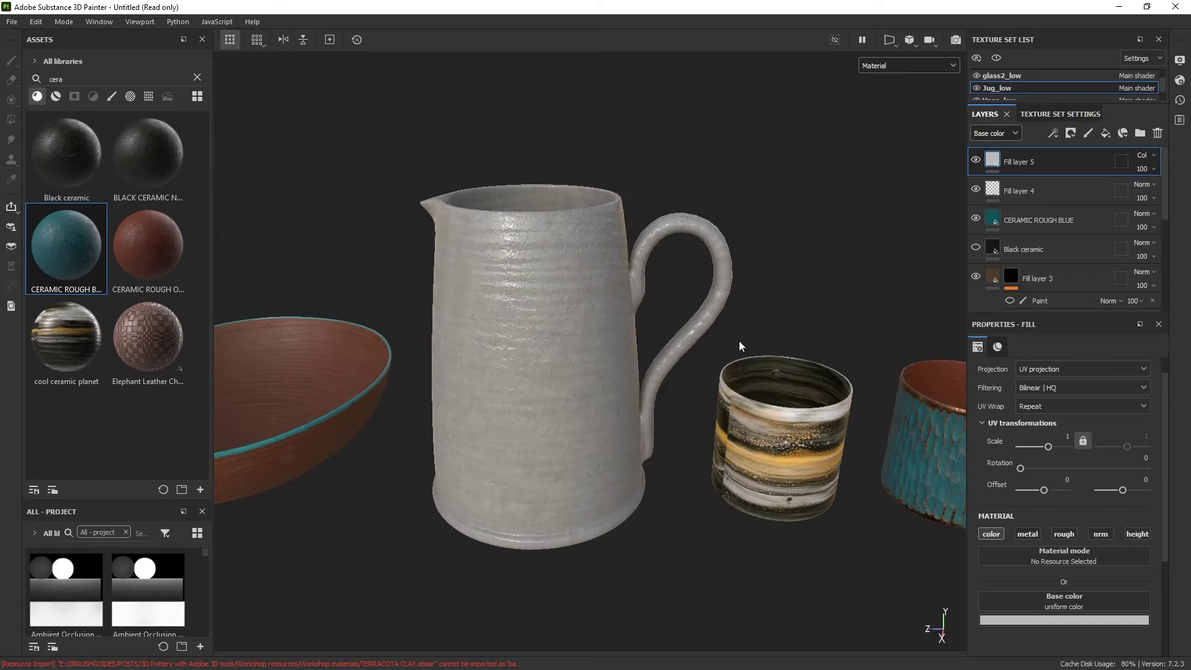
Try pink and blue tints for Fill layer 5's base color and settle on the dark teal 12565f.
left_click(1080, 619)
left_click(1062, 510)
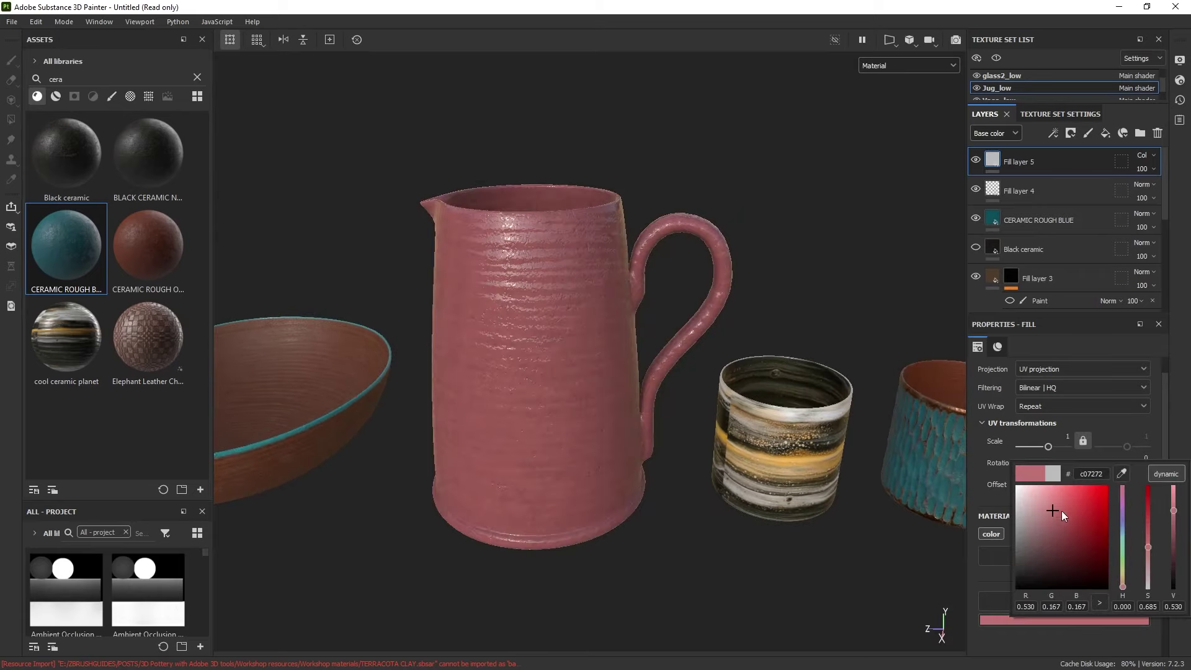
left_click(1123, 540)
left_click(1097, 529)
left_click(1122, 534)
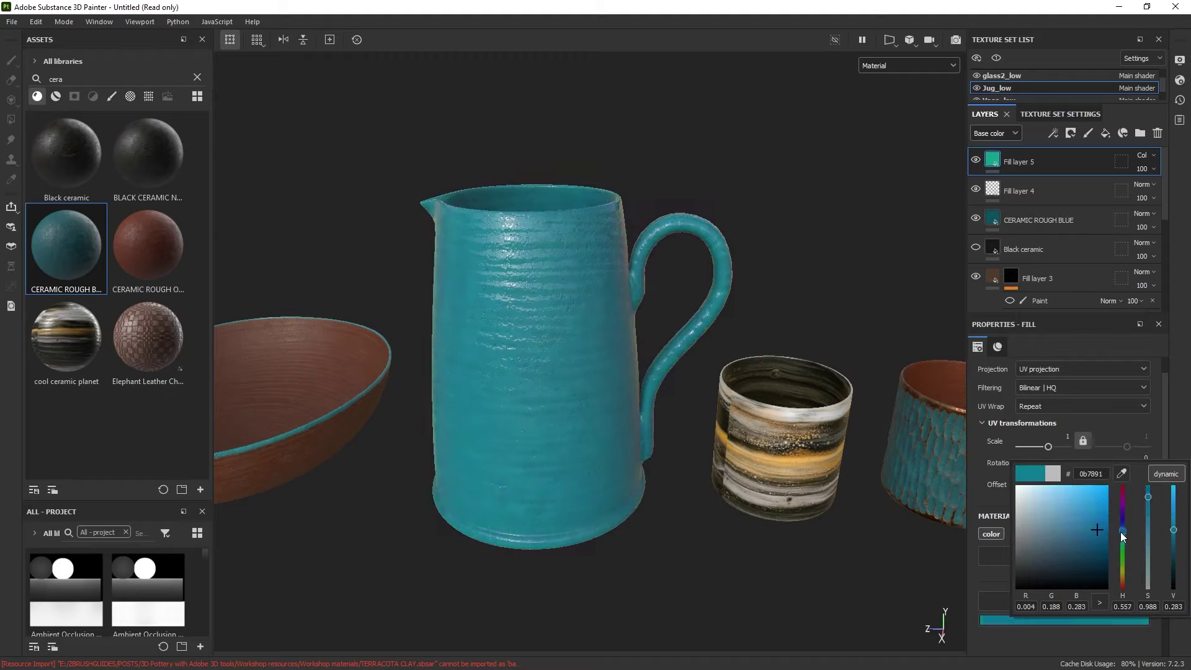
left_click_drag(1108, 530, 1084, 549)
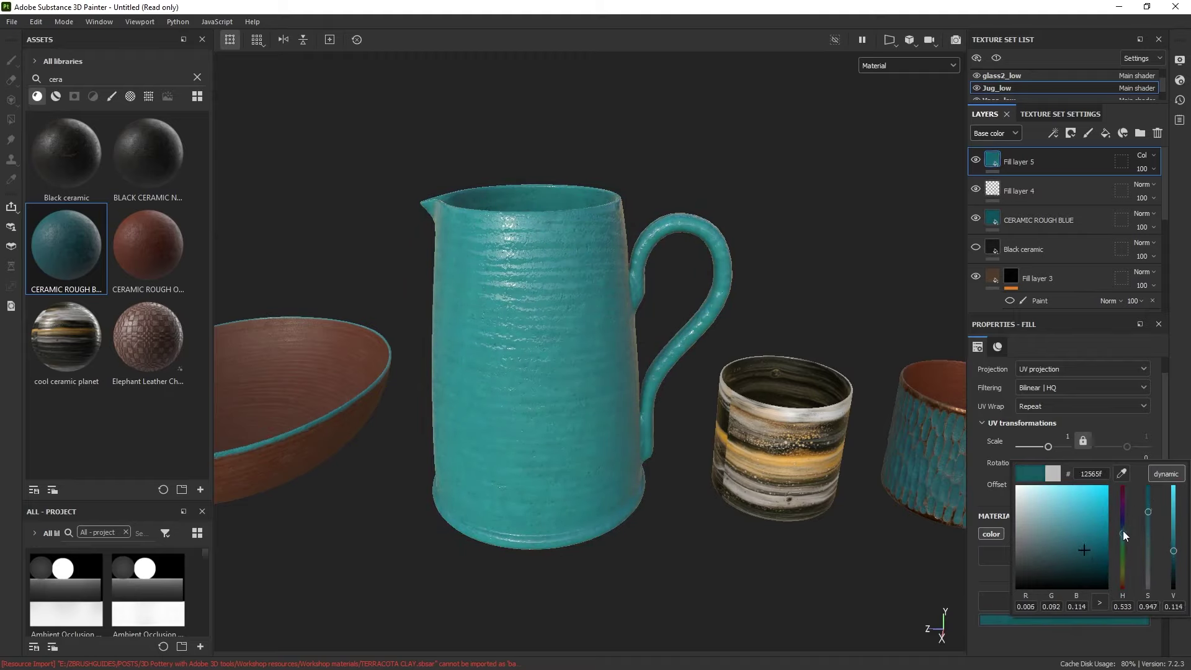
left_click(1170, 427)
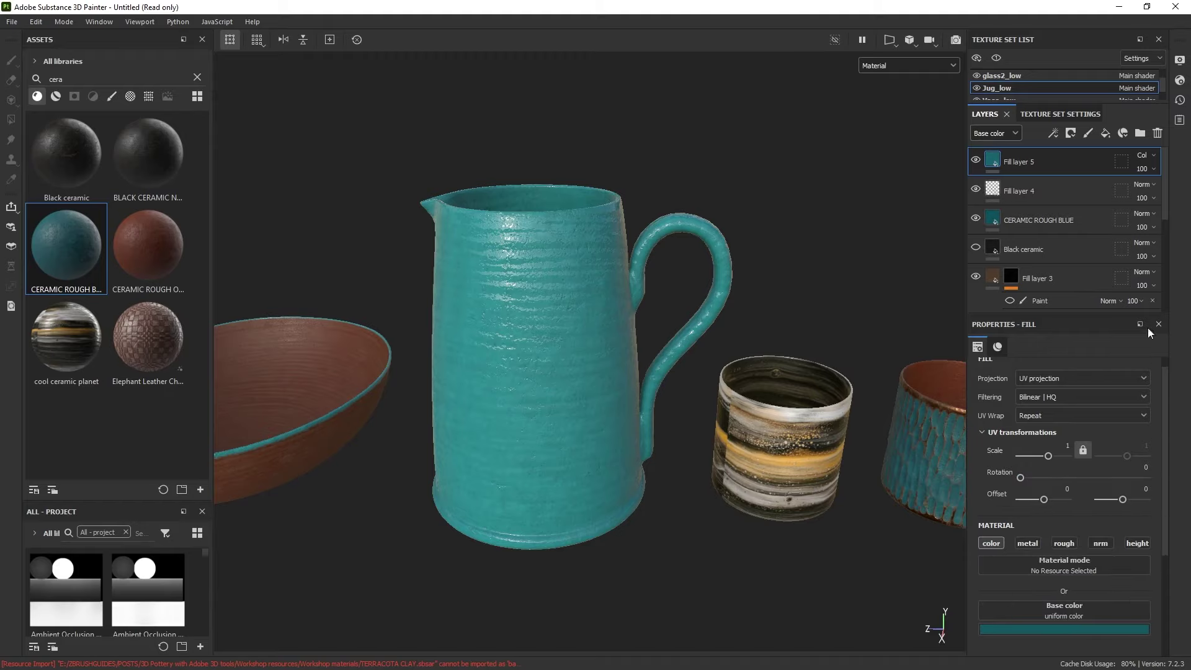
Change Fill layer 5's blending mode to Multiply and brighten its base color to the turquoise 25b7ca.
left_click(1147, 157)
left_click(1122, 215)
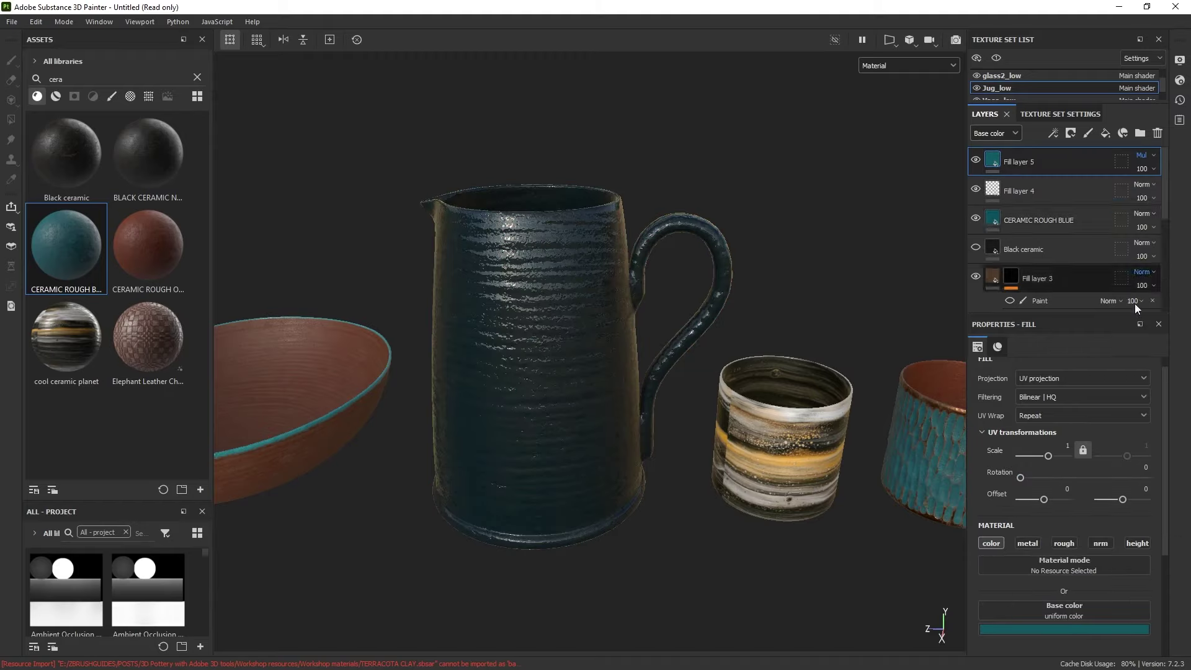
left_click(1092, 627)
left_click_drag(1081, 531, 1089, 519)
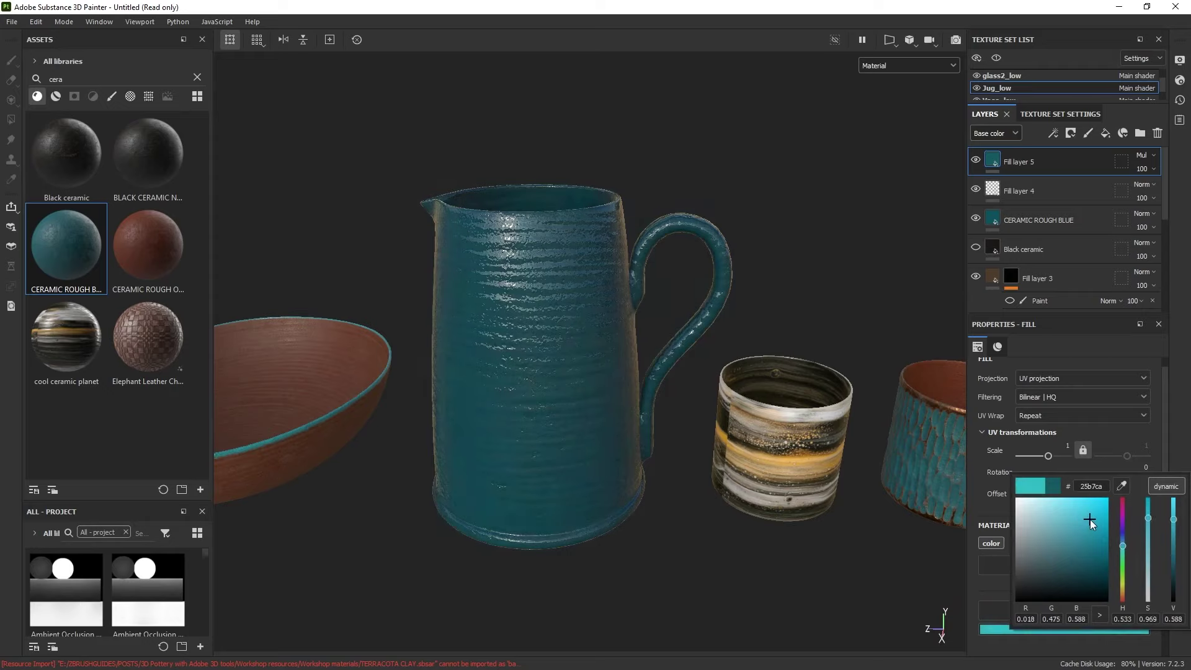
Shift the hue of Fill layer 5's base color slightly toward green and check it under rotated lighting.
left_click(1123, 548)
mouse_move(702, 308)
right_mouse_down("shift")
mouse_move(690, 308)
mouse_move(718, 310)
right_mouse_up("shift")
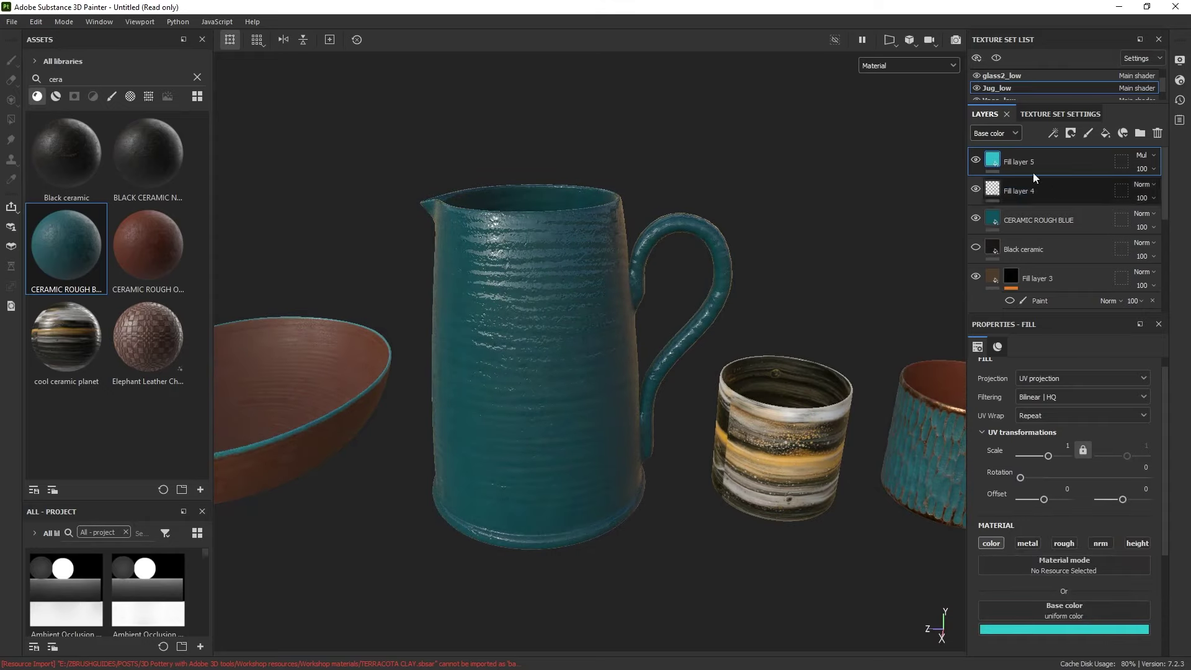
Rename Fill layer 5 as colour and Fill layer 4 as rought.
double_click(1018, 163)
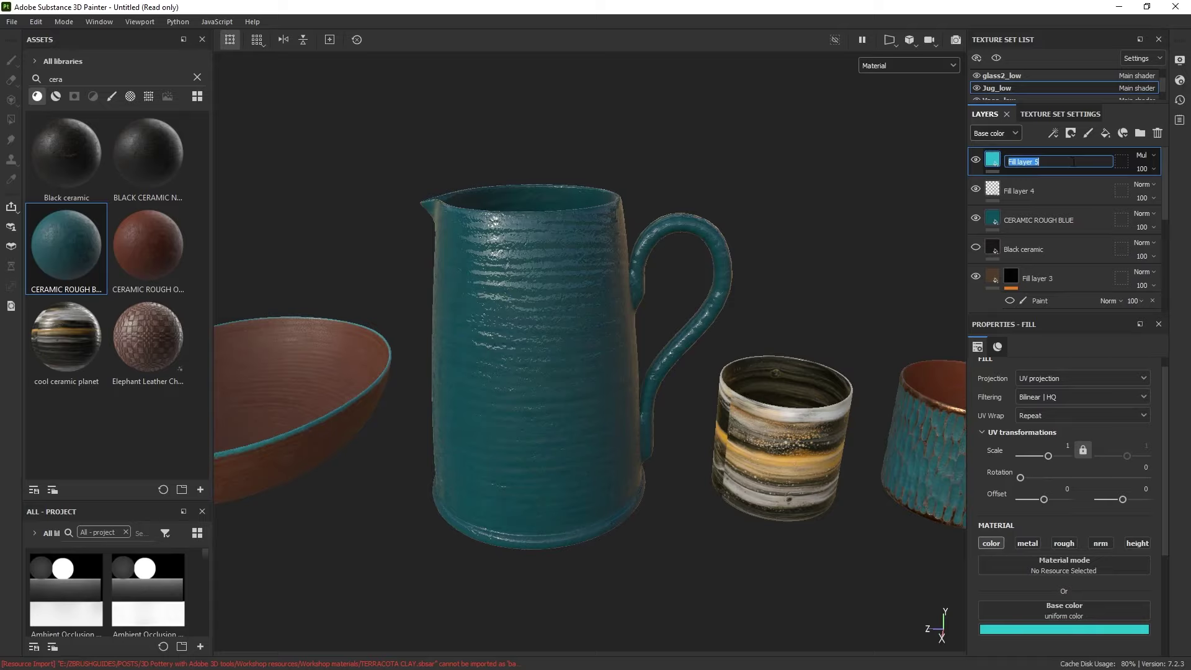
type("colour")
double_click(1021, 188)
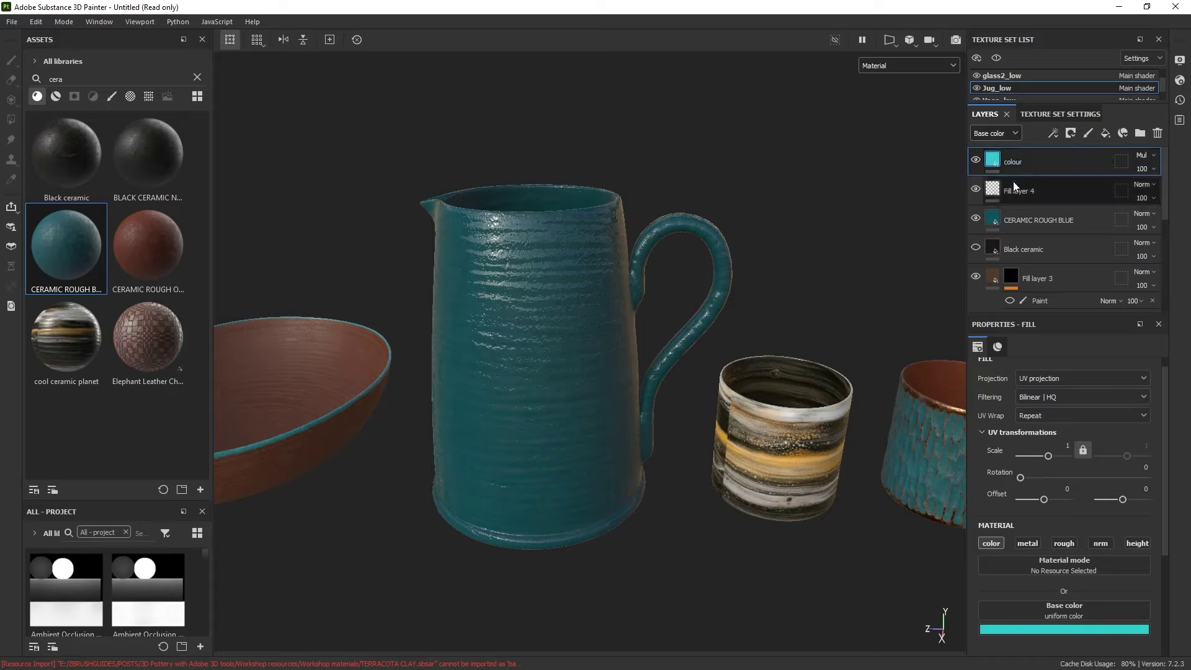
type("rough")
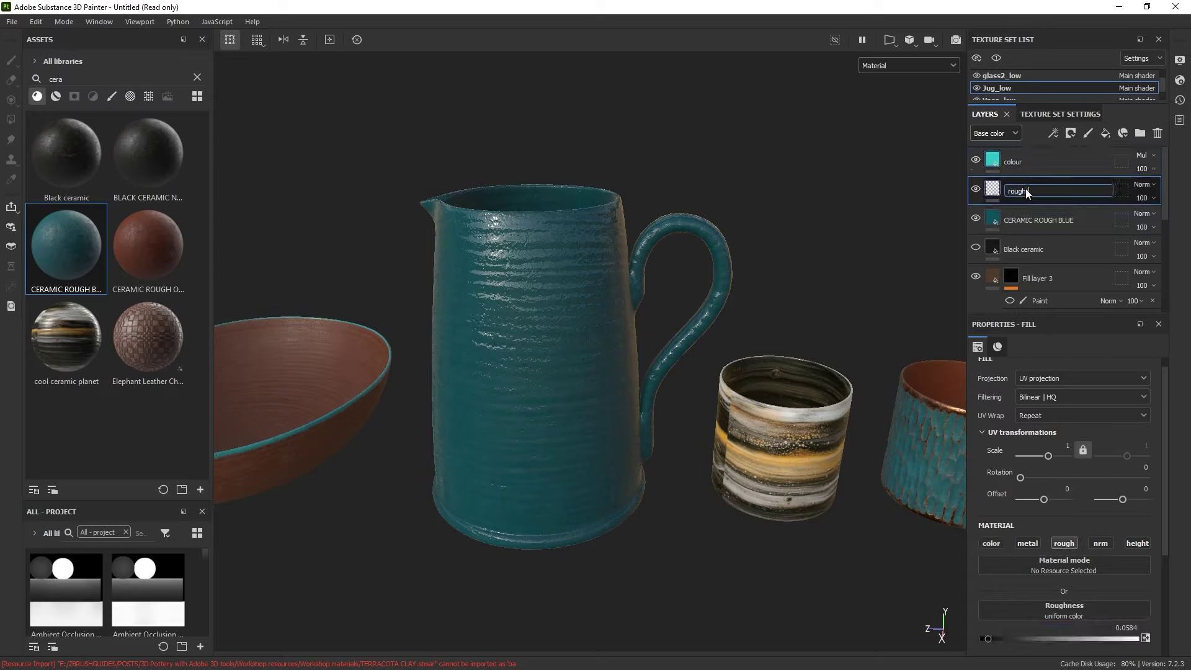
type("t")
Select the colour, rought and CERAMIC ROUGH BLUE layers, hide them, and show the lower two again to compare the looks.
left_click(1046, 217, "shift")
left_click(1047, 166, "ctrl")
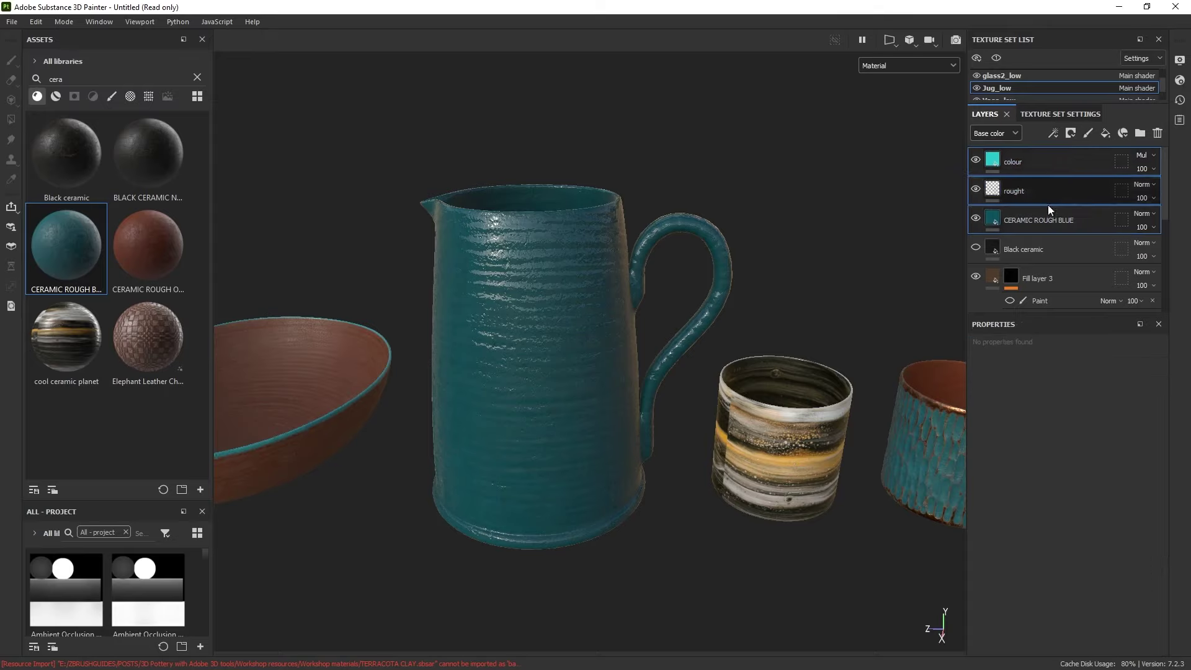
left_click(975, 218)
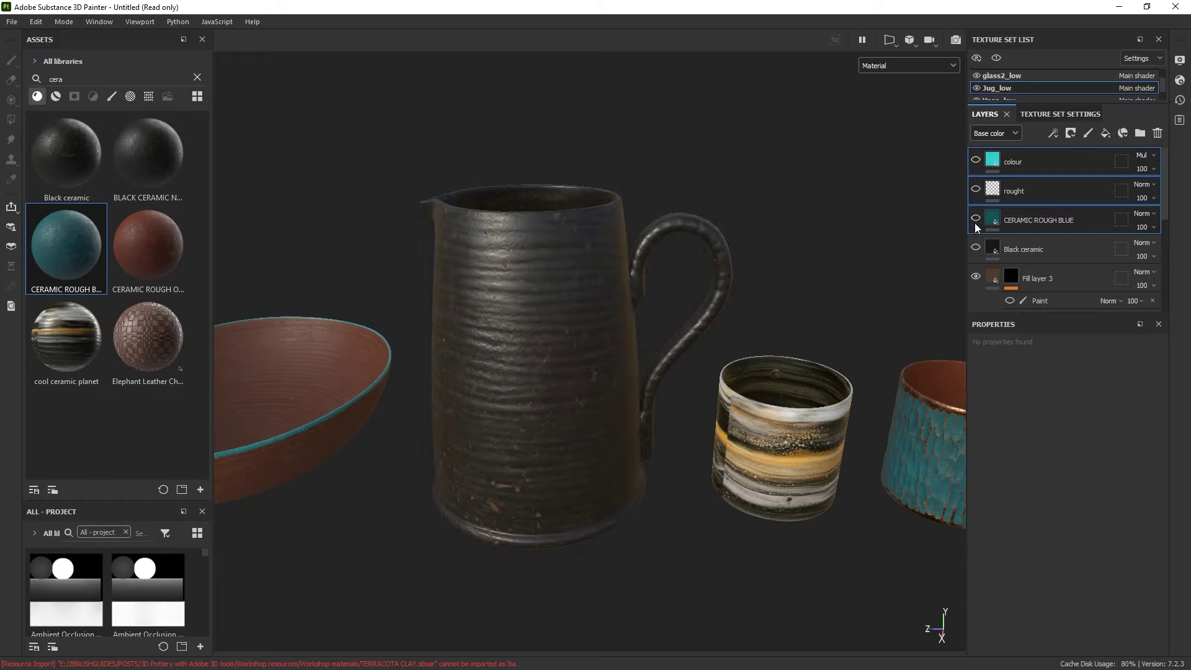
left_click(975, 217)
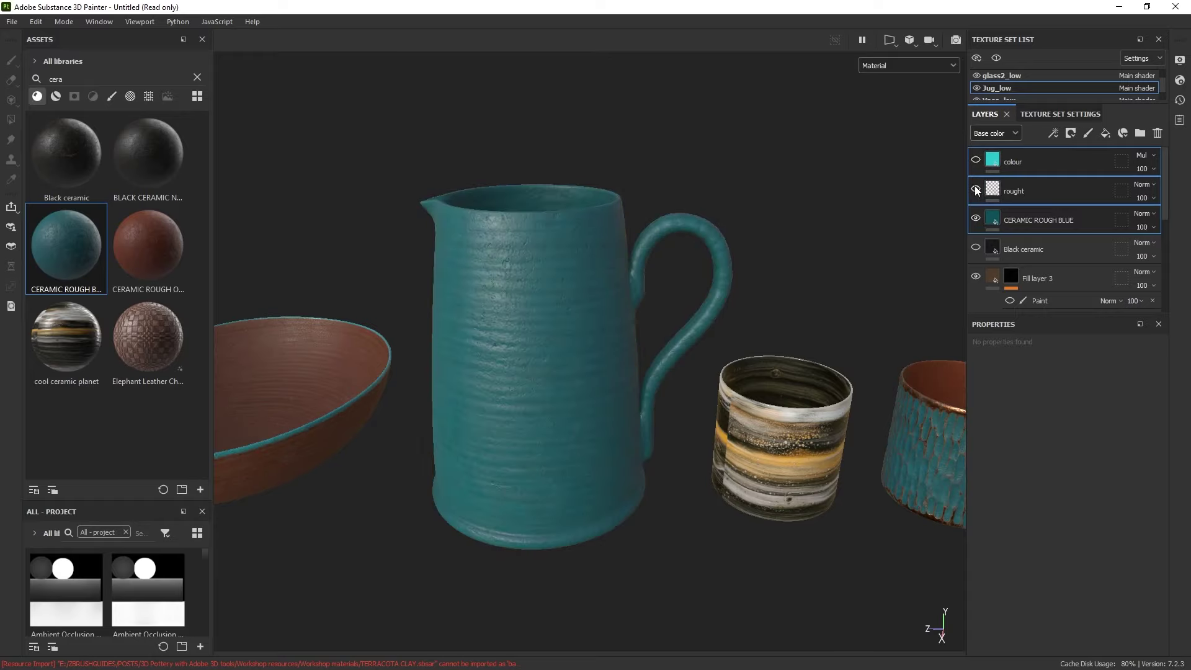
left_click(975, 189)
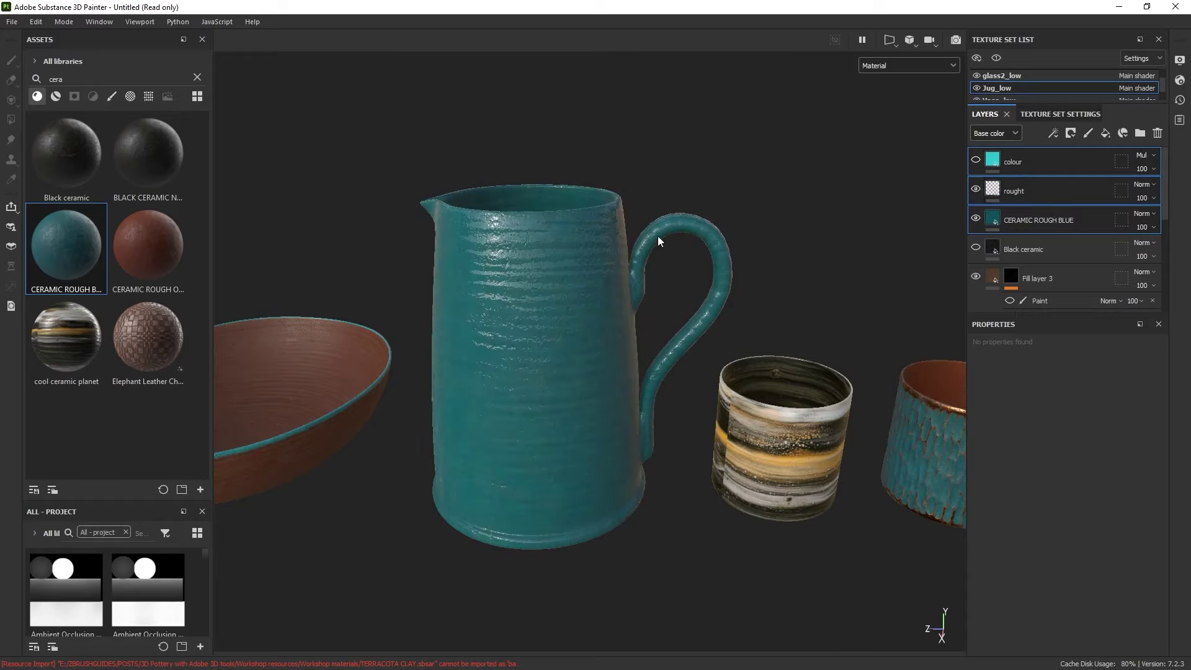
Isolate the jug in the viewport and make the colour layer visible again.
key("alt+q")
middle_click_drag(617, 233, 654, 239, "alt")
right_click_drag(654, 238, 687, 302, "alt")
middle_click_drag(687, 302, 723, 277, "alt")
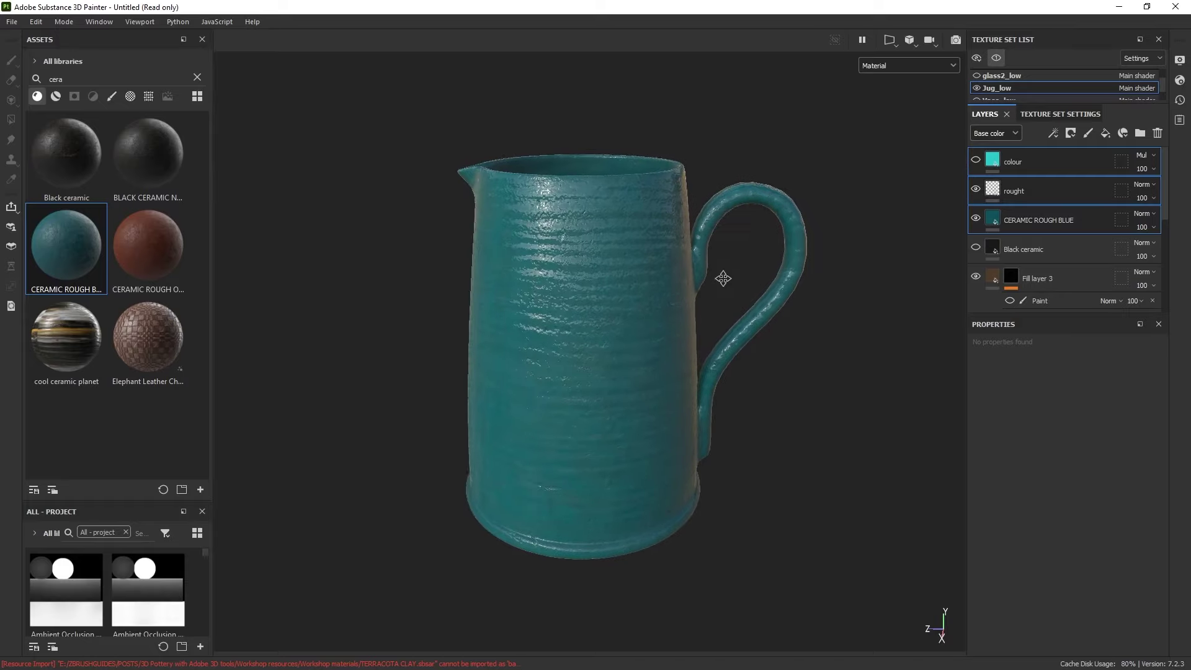
left_click(976, 160)
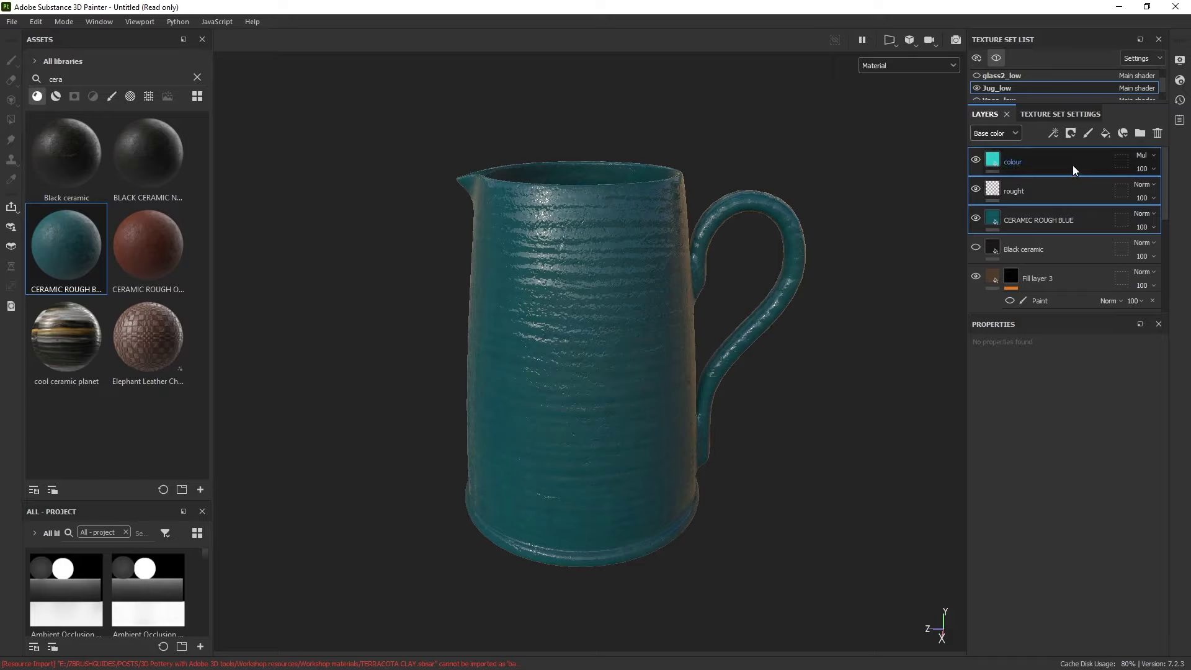
Group the three selected blue ceramic layers into a folder and compare the jug with the folder hidden and shown.
left_click(1140, 133)
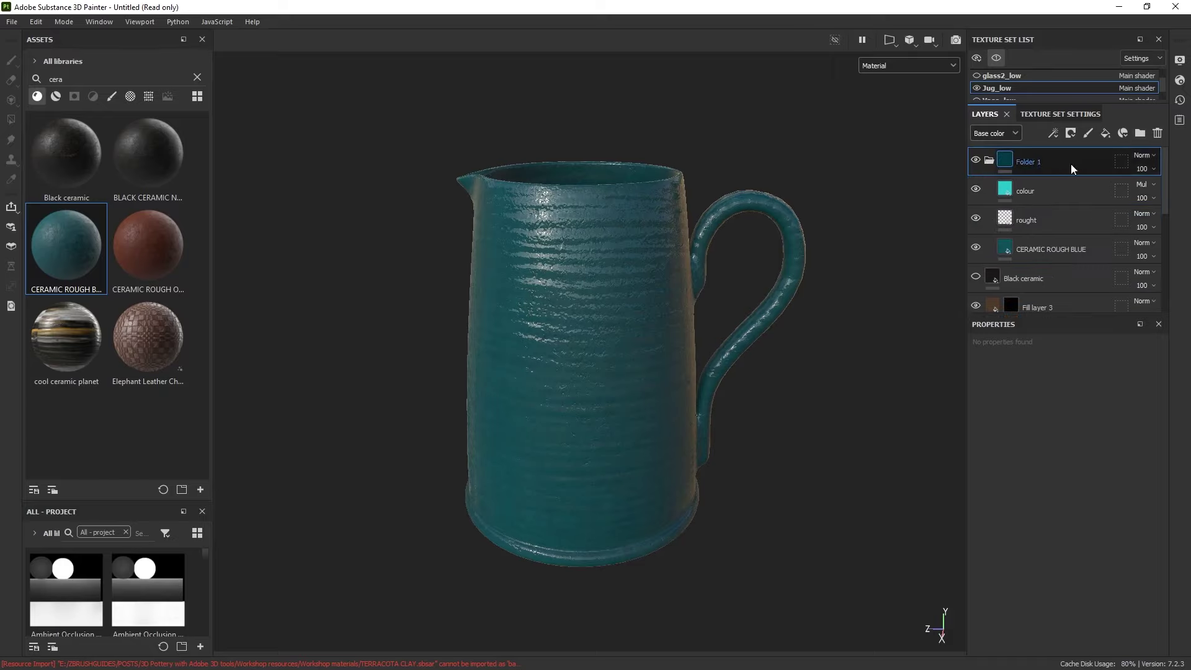
left_click(989, 160)
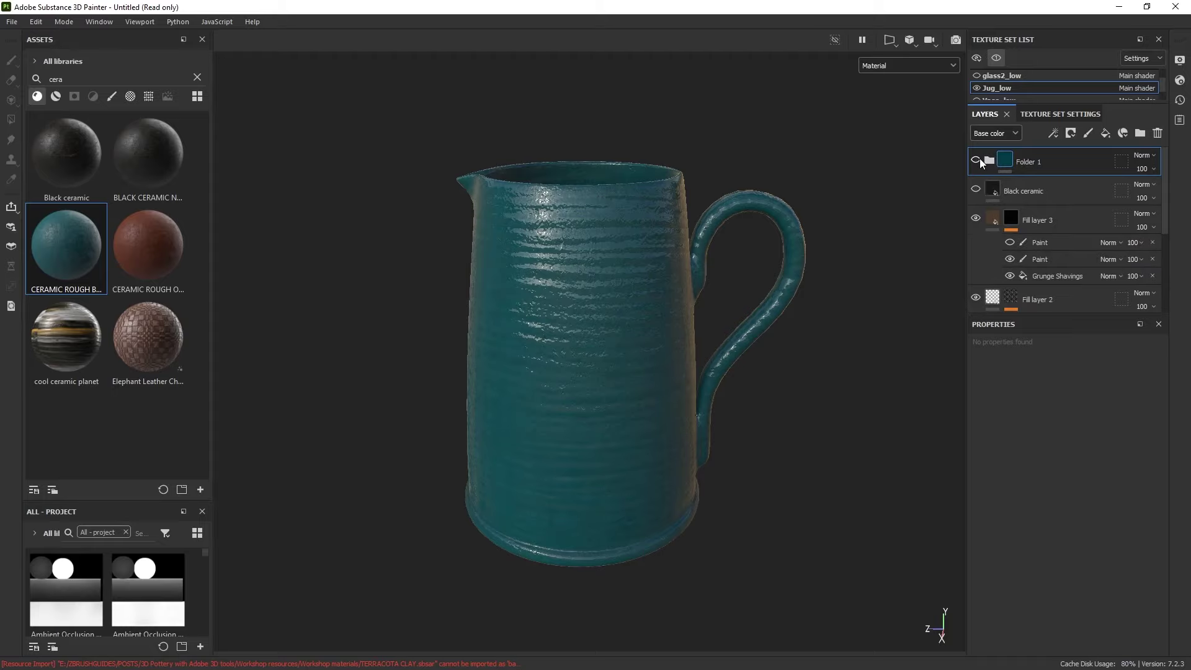
left_click(977, 160)
left_click(976, 160)
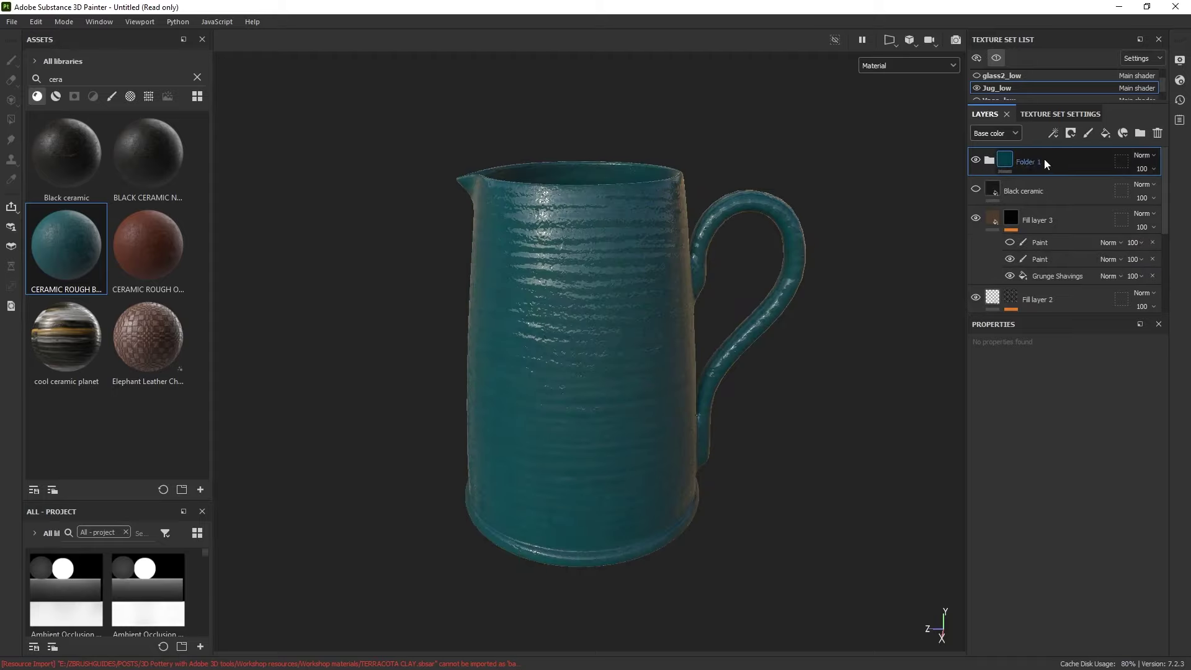
Add a black mask to Folder 1 and give that mask a paint effect.
left_click(990, 161)
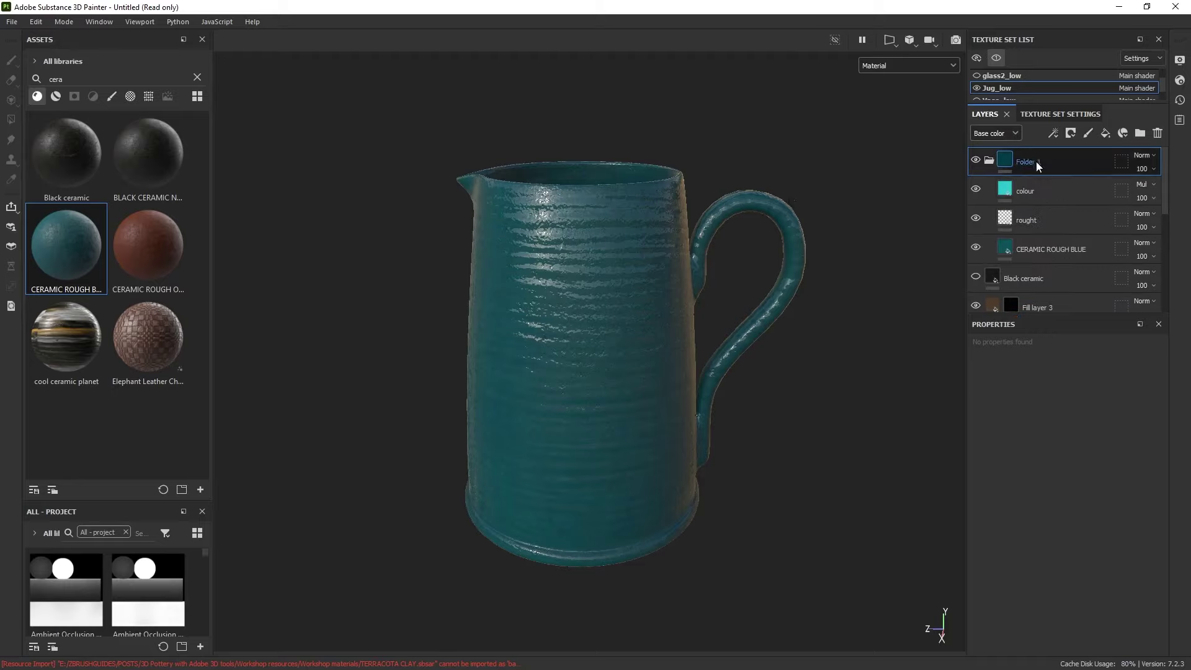
left_click(1070, 134)
left_click(1092, 168)
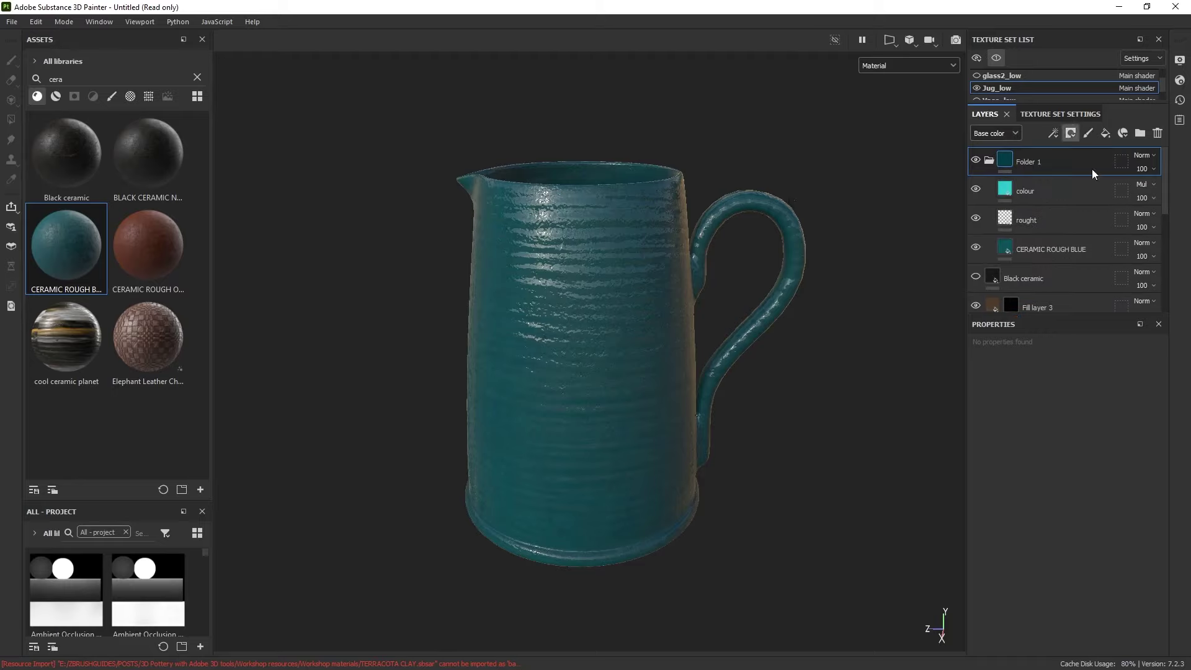
left_click(1053, 133)
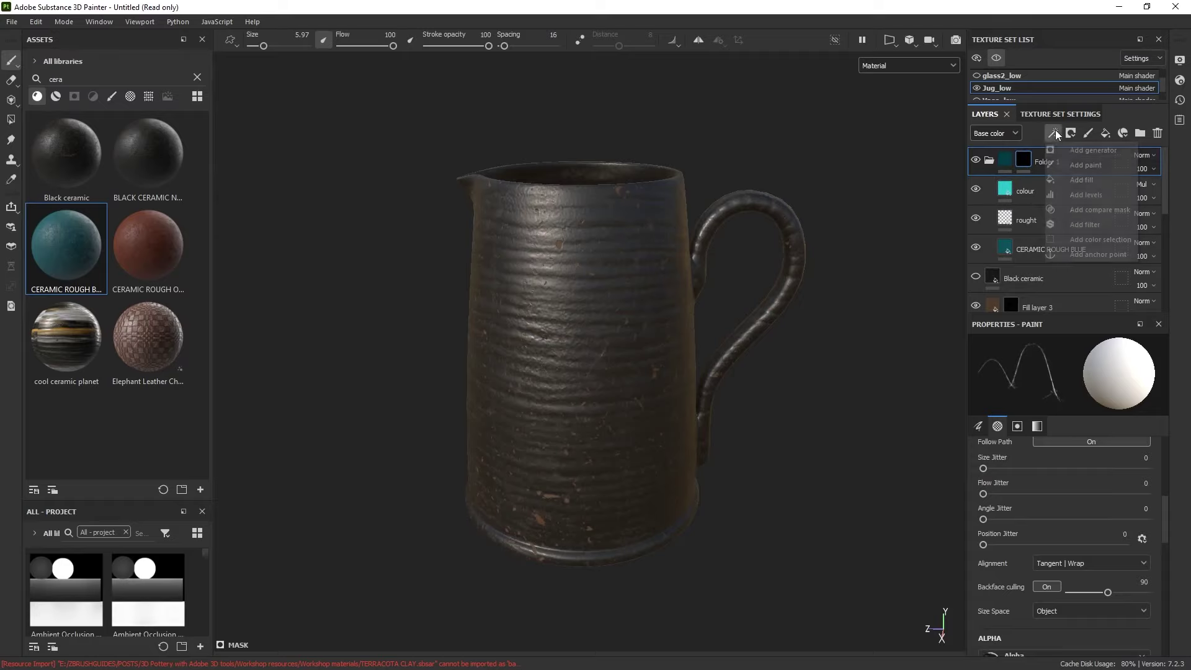
left_click(1083, 163)
Fill the jug's interior with white in Folder 1's mask using the Polygon Fill tool.
left_click(12, 119)
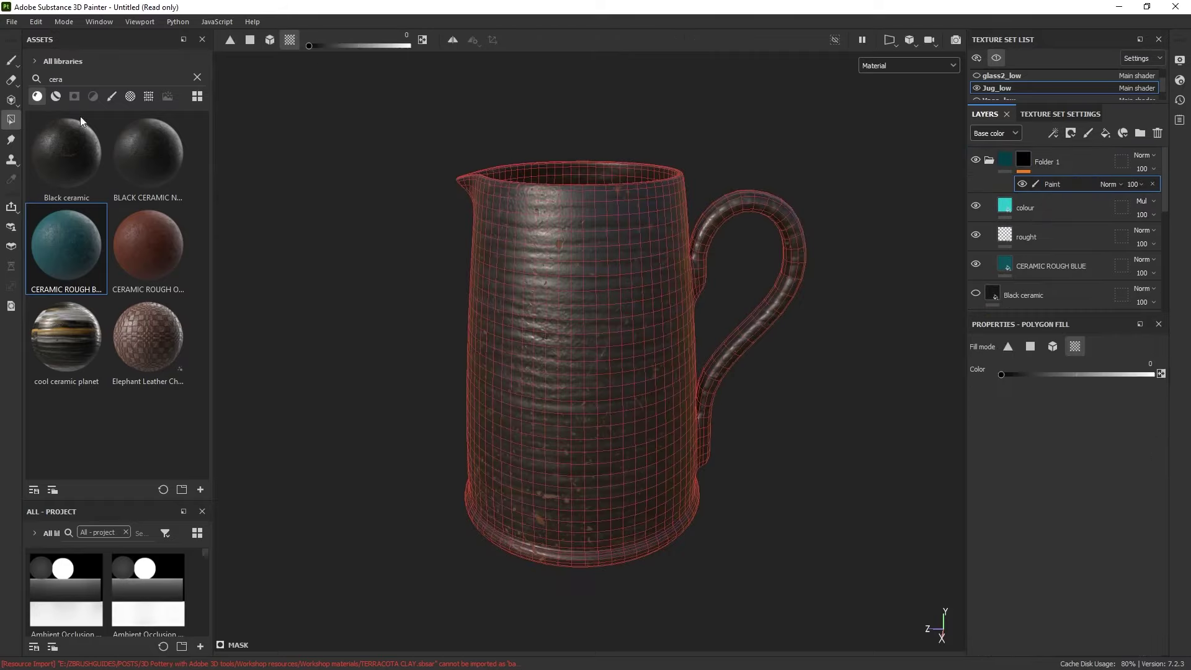
left_click_drag(453, 178, 594, 230, "alt")
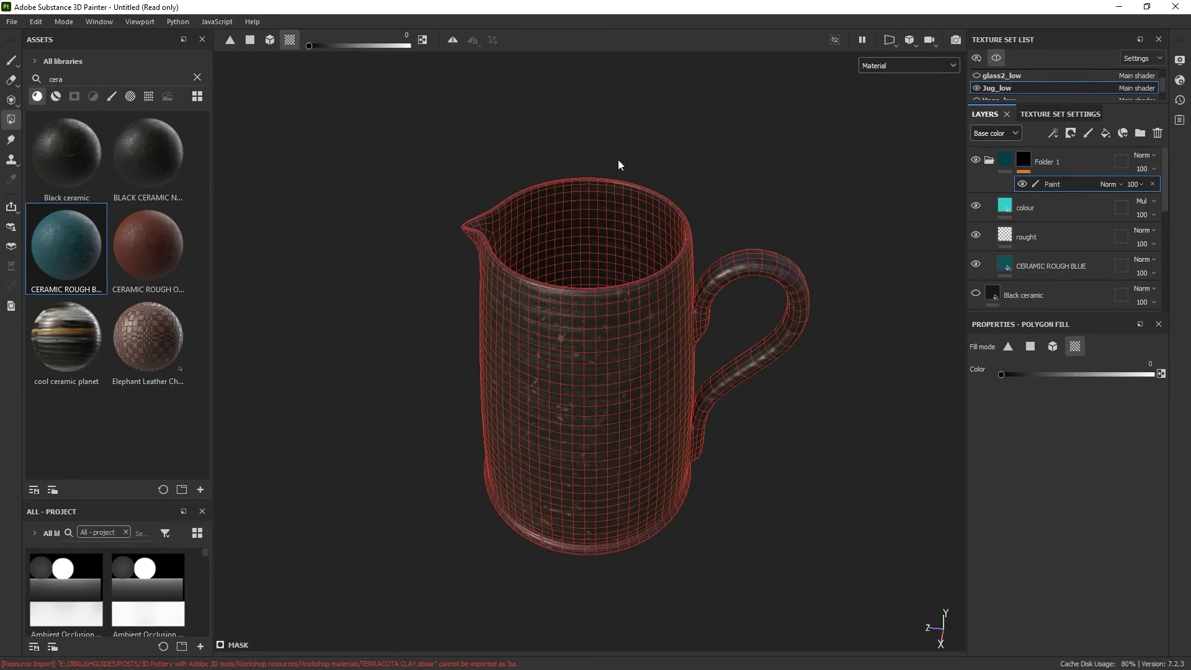
key("x")
left_click(594, 222)
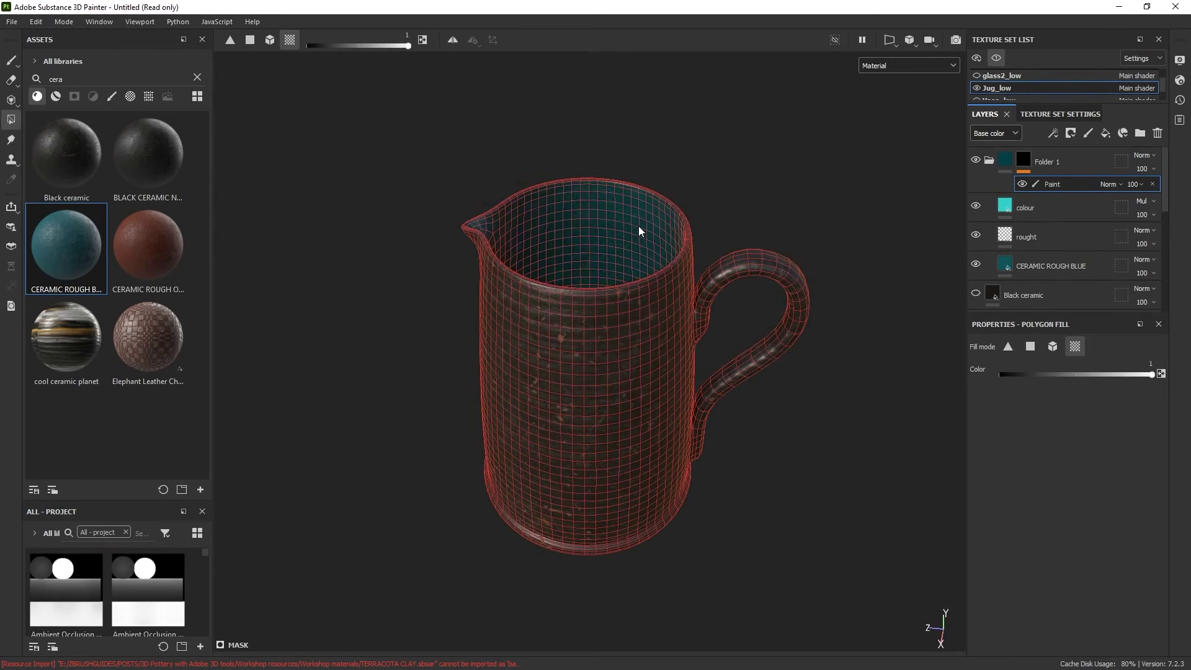
Switch to the Paint tool, search the brush assets for dir, and choose the Dirt 2 brush.
left_click(11, 60)
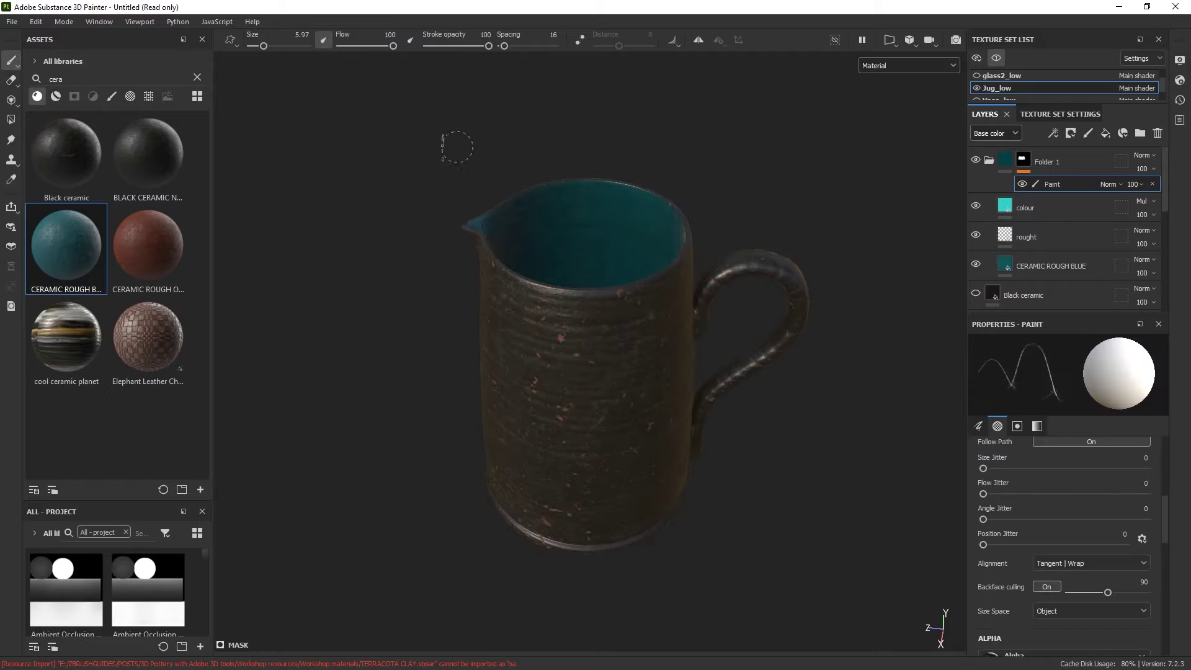
mouse_move(541, 222)
left_mouse_down("alt")
mouse_move(550, 114)
mouse_move(555, 239)
left_mouse_up("alt")
right_click_drag(556, 240, 655, 241, "alt")
middle_click_drag(654, 241, 695, 332, "alt")
mouse_move(707, 320)
right_mouse_down("shift")
mouse_move(745, 321)
mouse_move(721, 326)
right_mouse_up("shift")
left_click_drag(724, 311, 690, 284, "alt")
right_click_drag(690, 284, 655, 289, "shift")
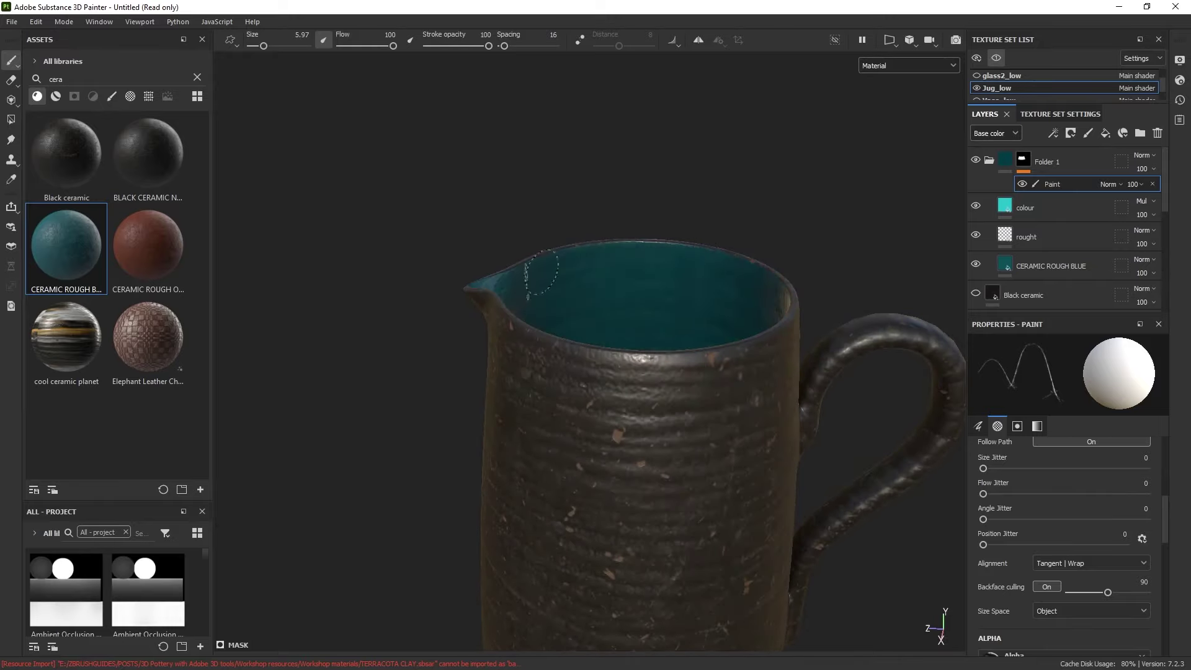
left_click(111, 97)
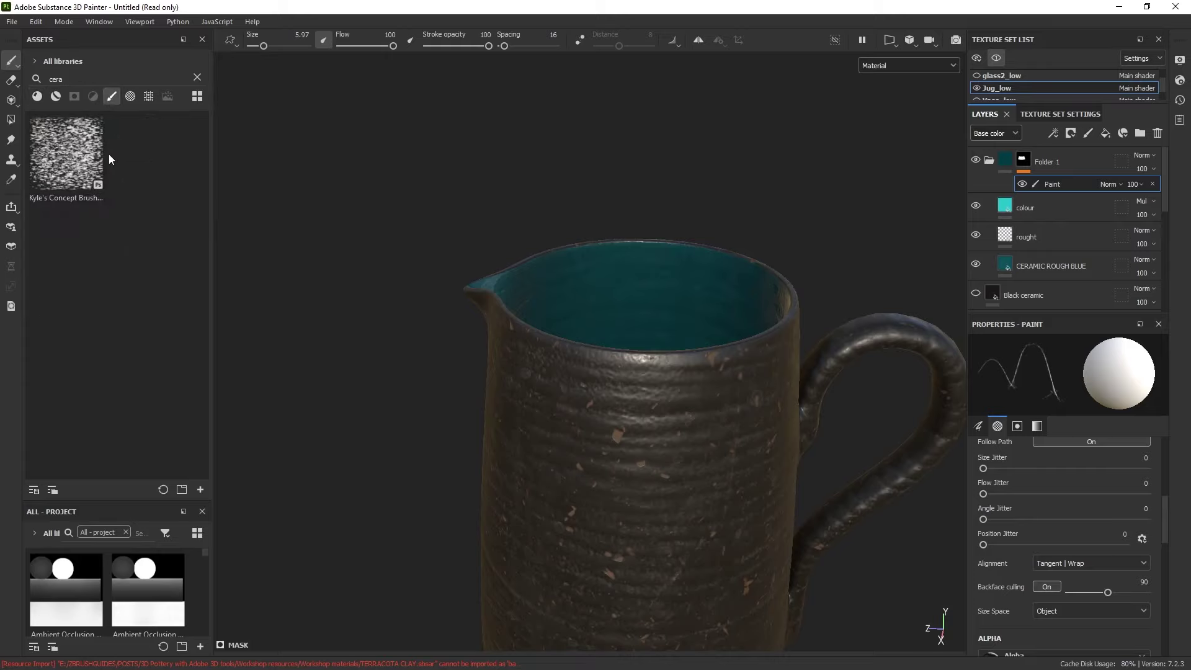
left_click(196, 77)
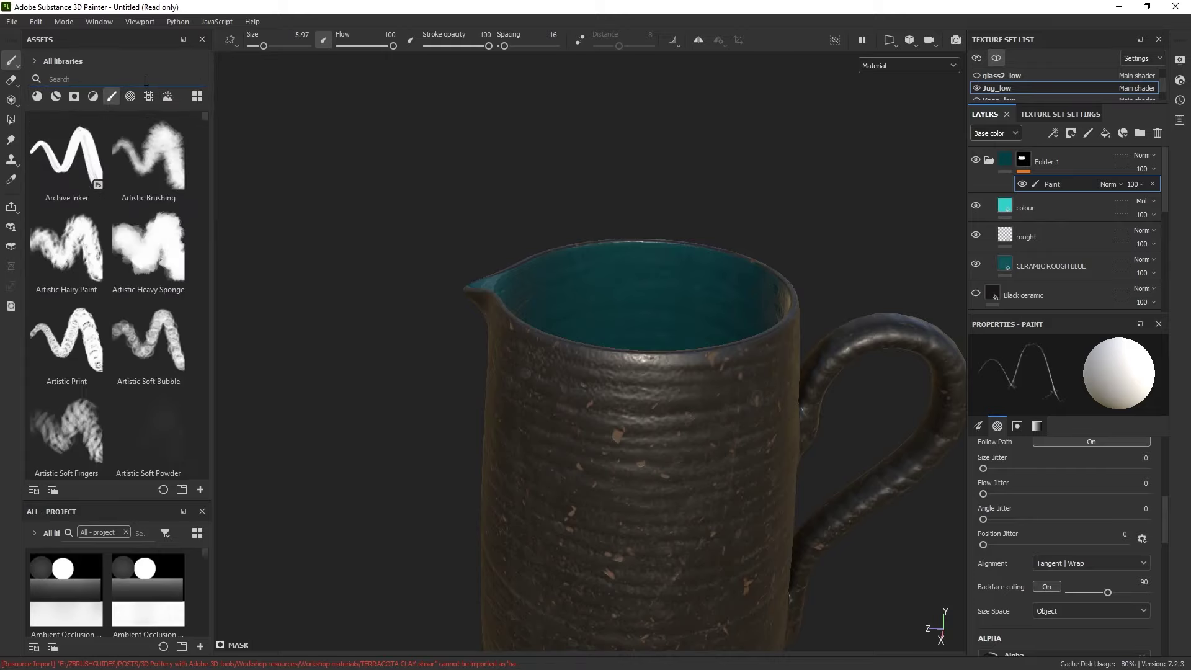
type("dir")
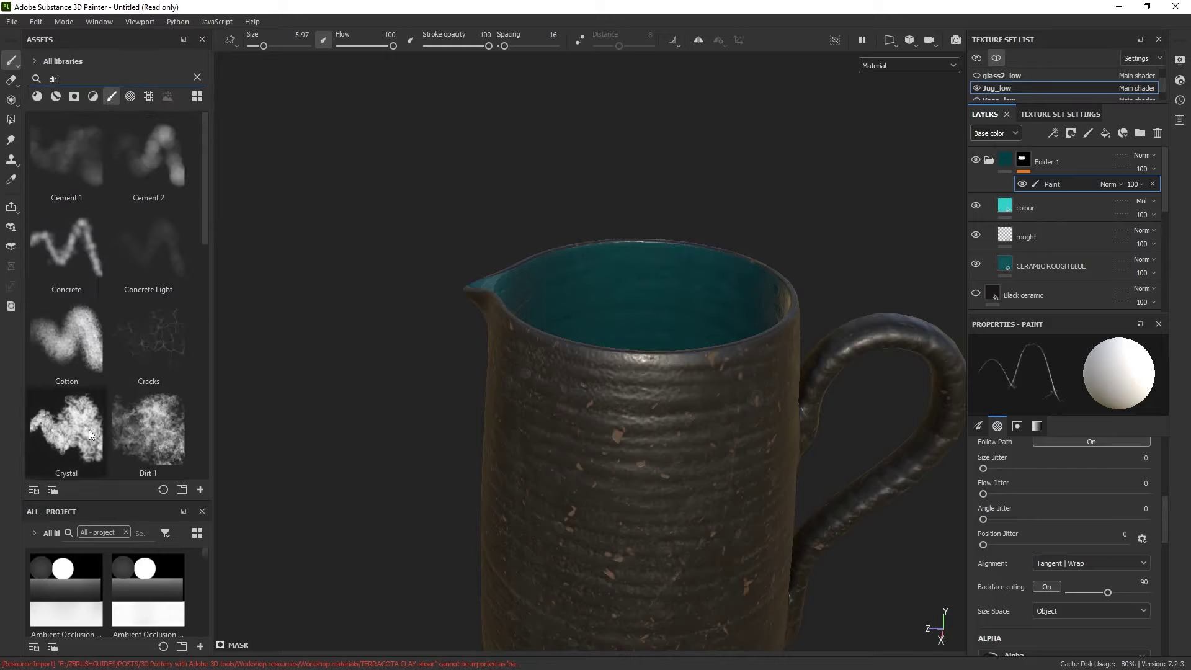
scroll(87, 236, "down", 3)
left_click(88, 235)
Reduce the brush size to 4.64 and add a second paint effect on top of Folder 1's mask stack.
right_click_drag(652, 258, 622, 248, "ctrl")
left_click_drag(622, 232, 628, 304, "alt")
left_click(1053, 133)
left_click(1041, 170)
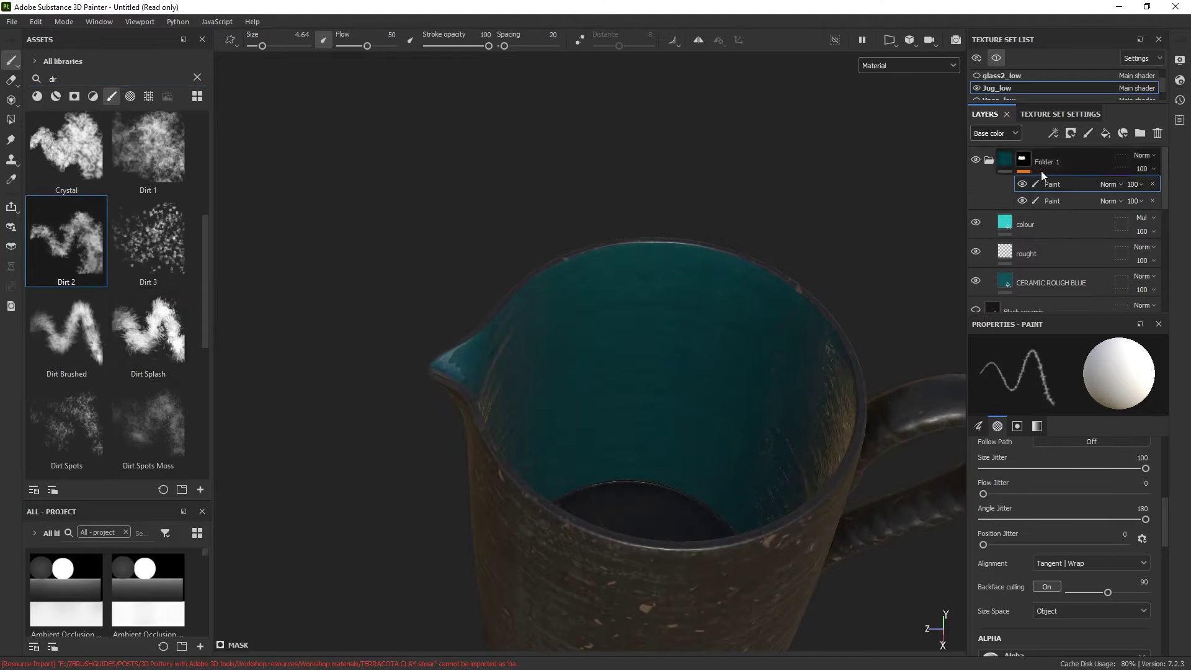
Paint blue glaze over the jug's spout and rim with the Dirt 2 brush at size 8.39.
right_click_drag(522, 294, 531, 294, "ctrl")
left_click_drag(513, 292, 588, 250)
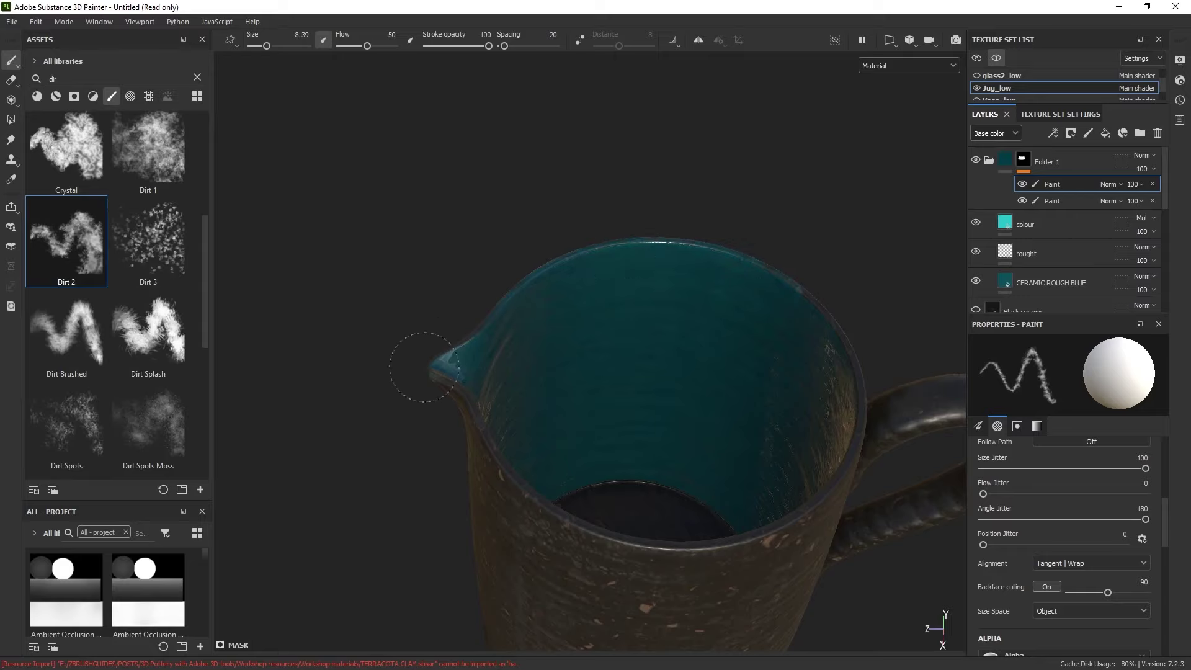
left_click_drag(470, 421, 475, 396, "alt")
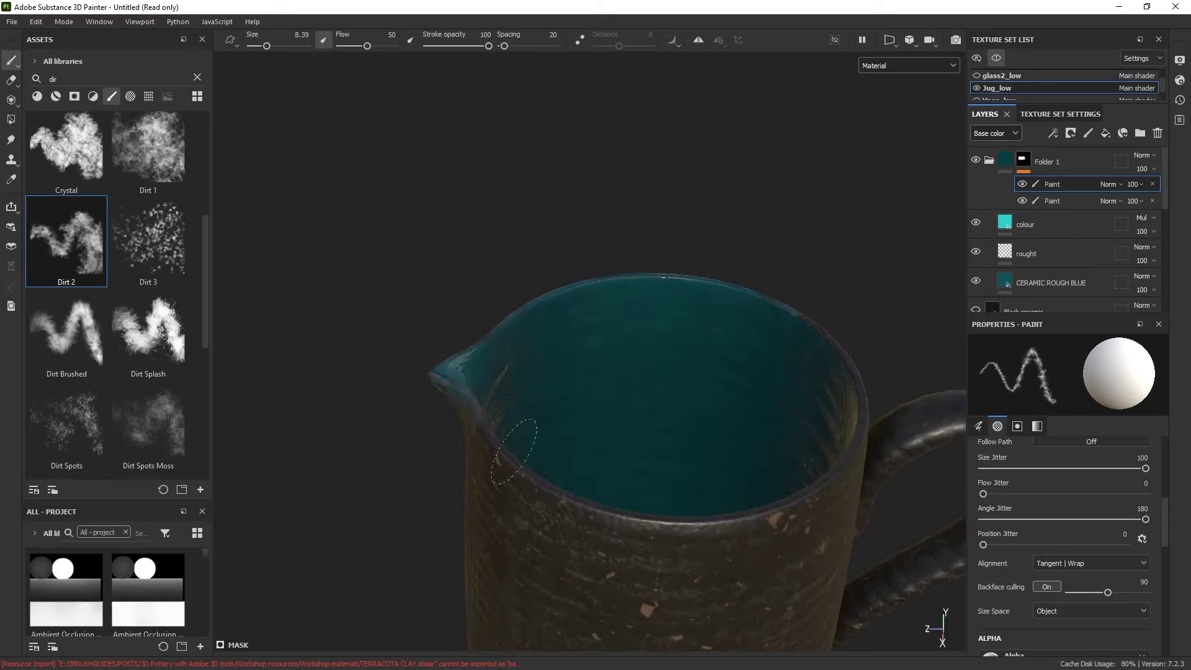
mouse_move(513, 451)
left_mouse_down("alt")
mouse_move(463, 494)
mouse_move(474, 372)
mouse_move(493, 453)
mouse_move(627, 443)
mouse_move(624, 480)
left_mouse_up("alt")
left_click_drag(669, 326, 710, 323, "alt")
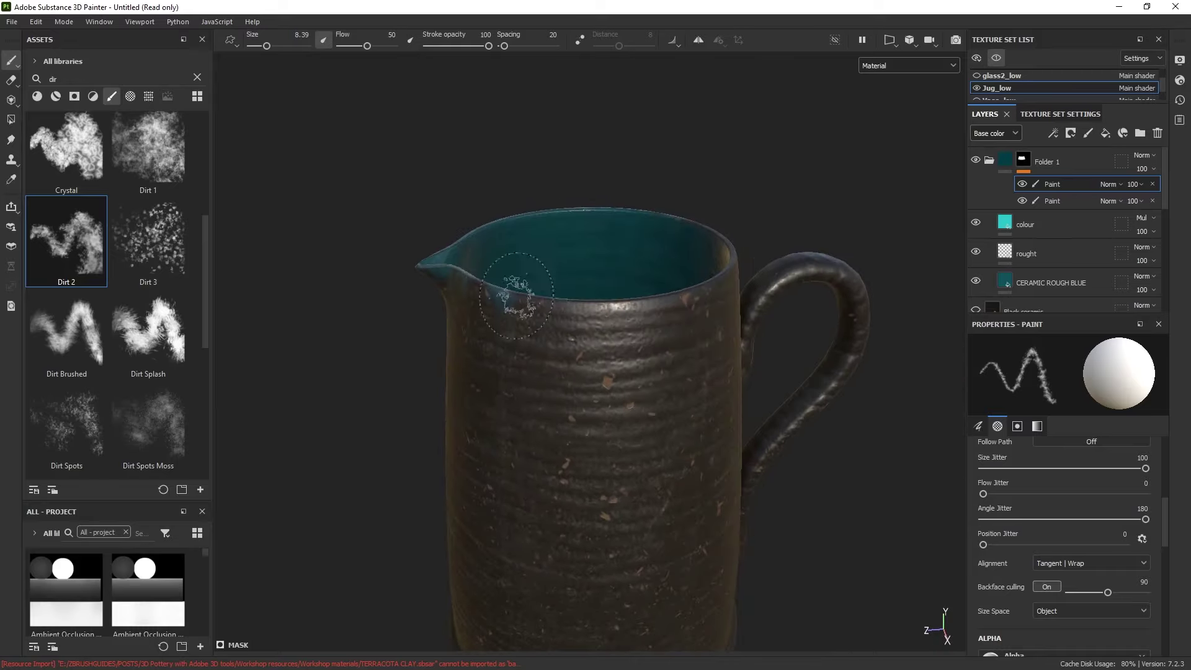
Show the 3D and 2D views side by side and try painting the jug's outer rim in UV space with a 13.35 brush.
left_click(888, 41)
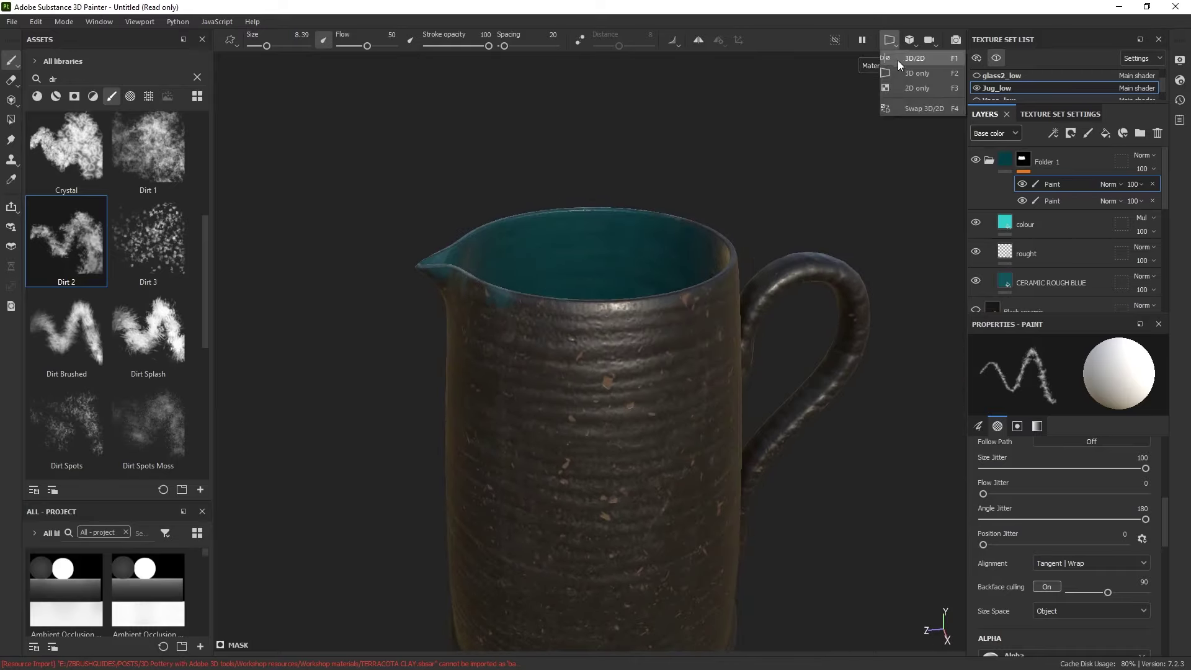
left_click(905, 60)
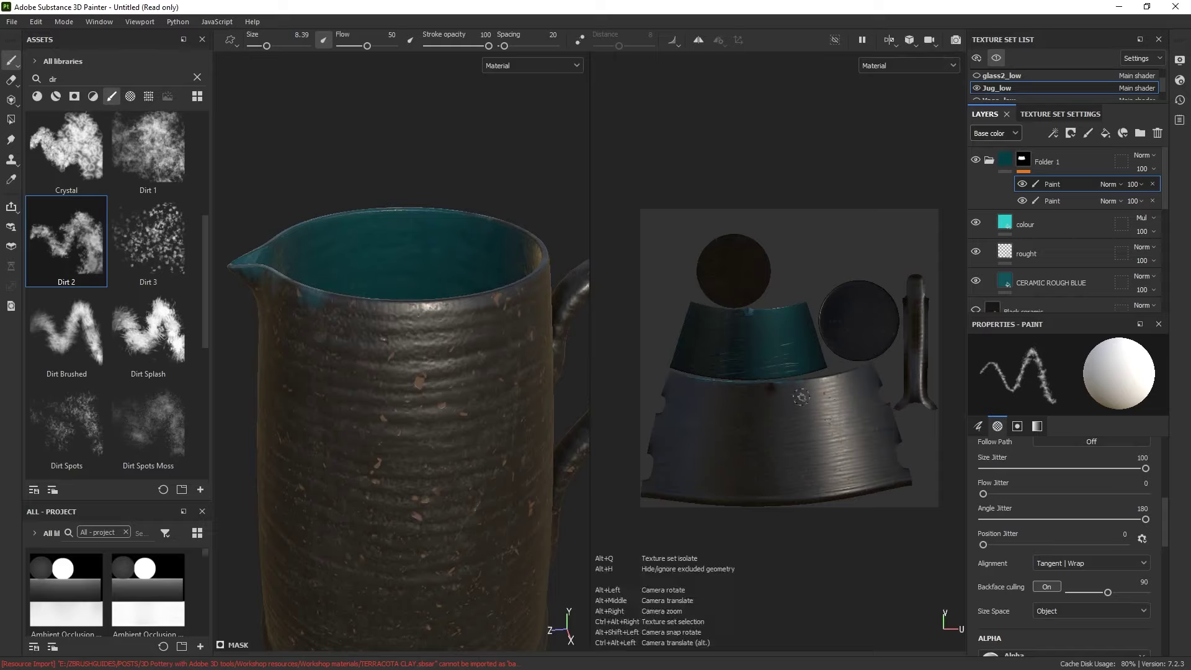
key("bracketright")
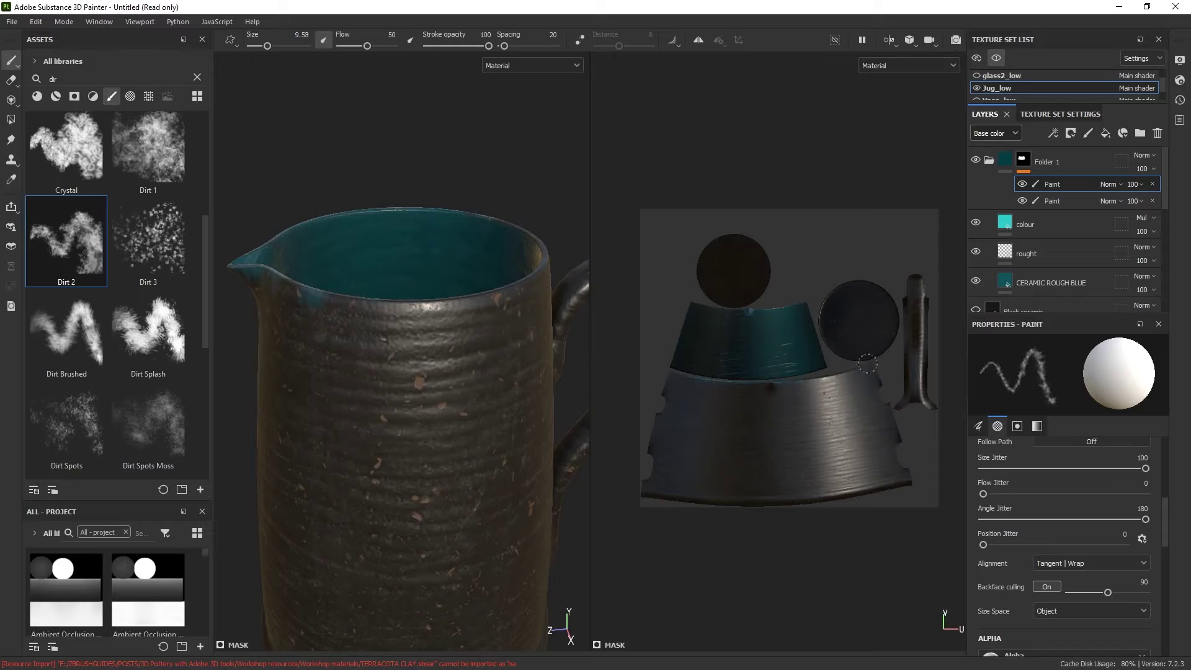
scroll(834, 374, "up", 5)
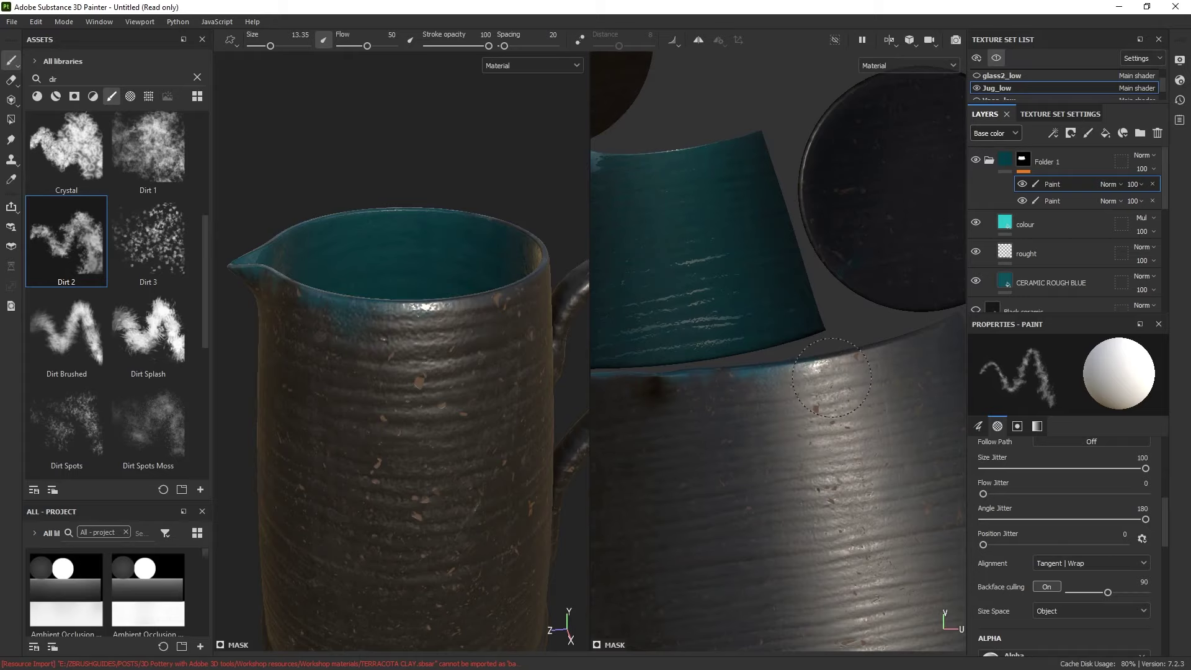
scroll(872, 386, "down", 1)
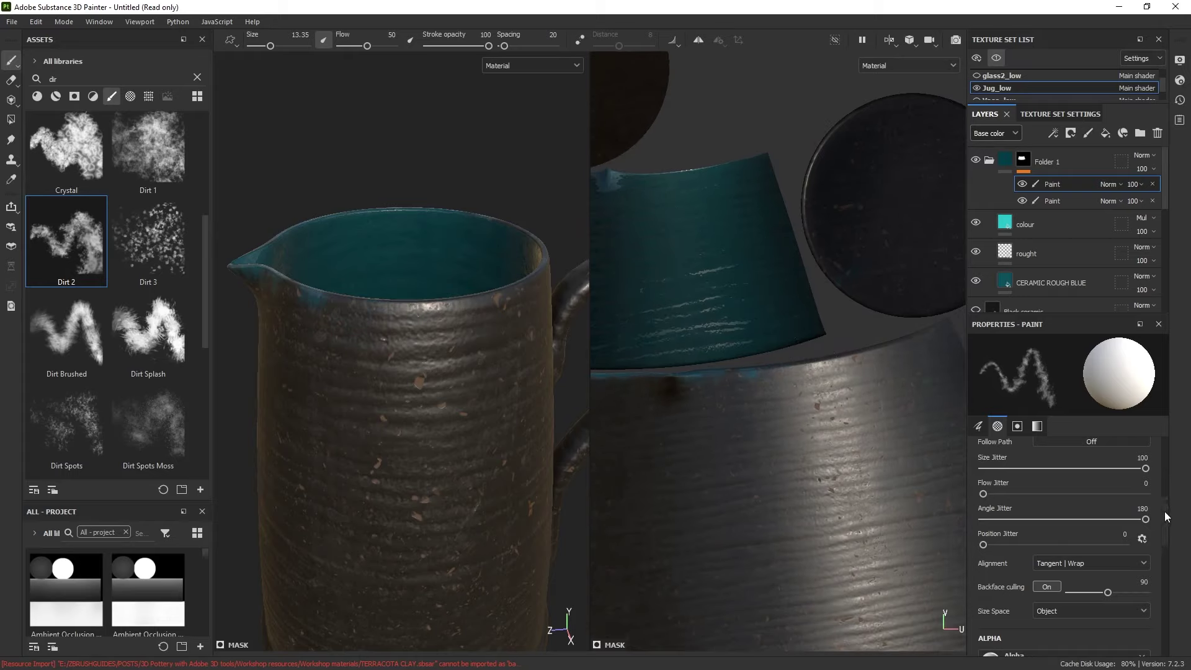
Set the Dirt 2 brush's flow to 100.
left_click_drag(1164, 511, 1171, 453)
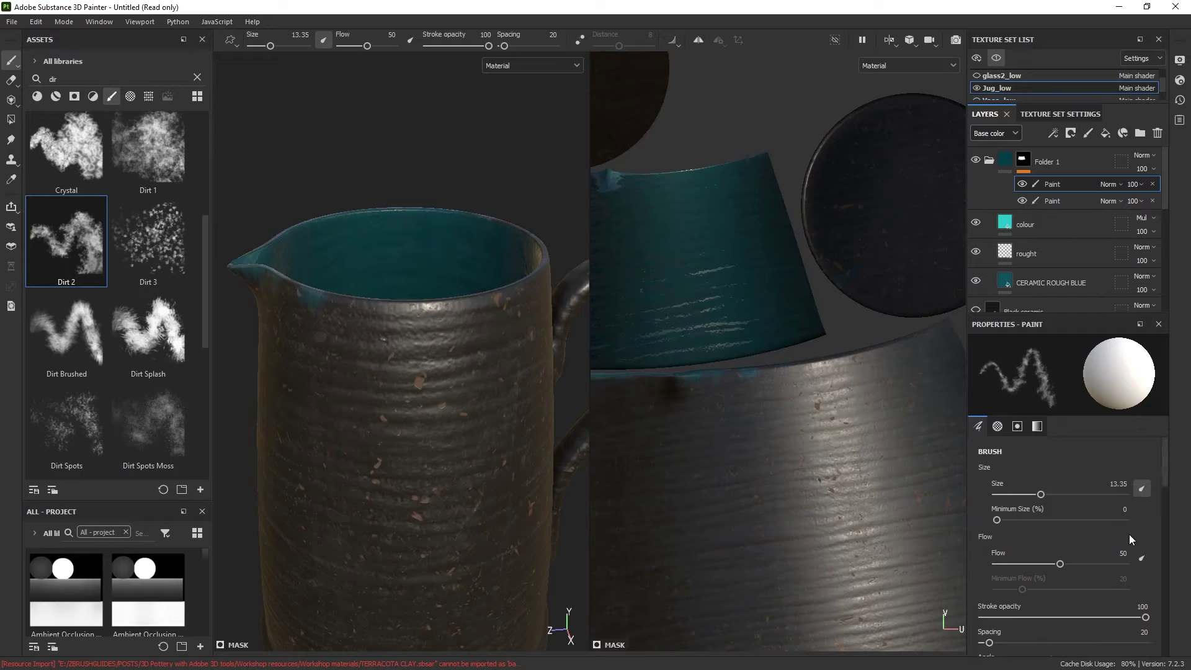
left_click_drag(1061, 563, 1133, 566)
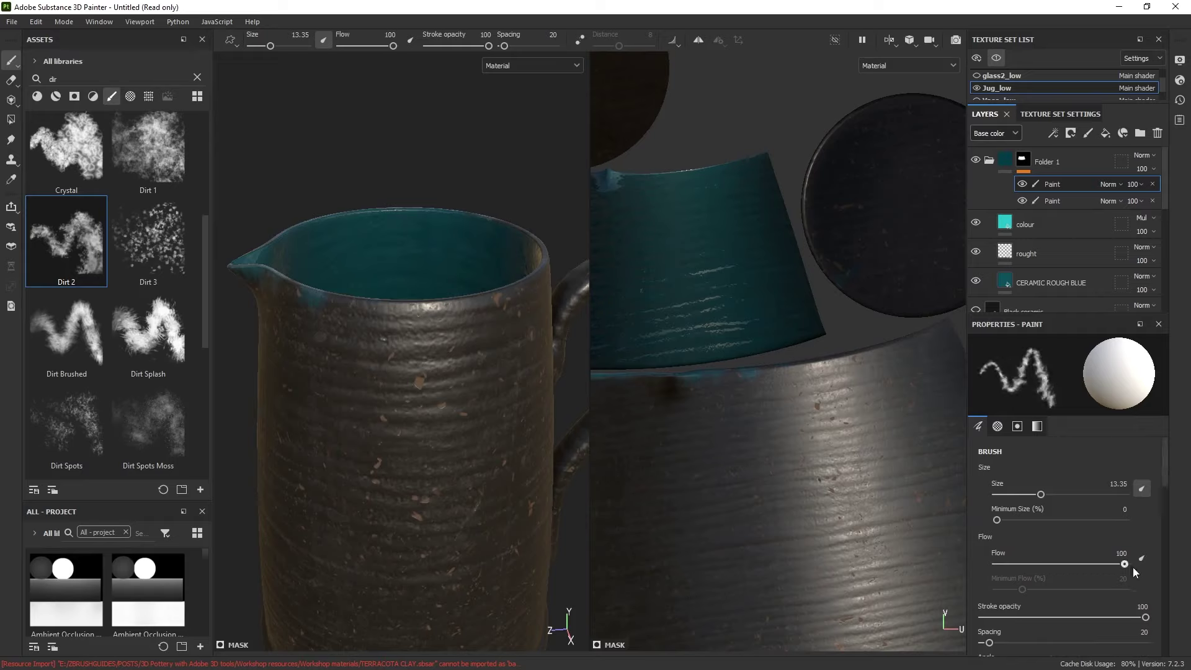
Paint blue glaze along the jug's outer rim in UV space with the Dirt 2 brush, and return to the 3D-only view.
mouse_move(752, 447)
left_mouse_down()
mouse_move(831, 397)
mouse_move(732, 422)
mouse_move(752, 413)
left_mouse_up()
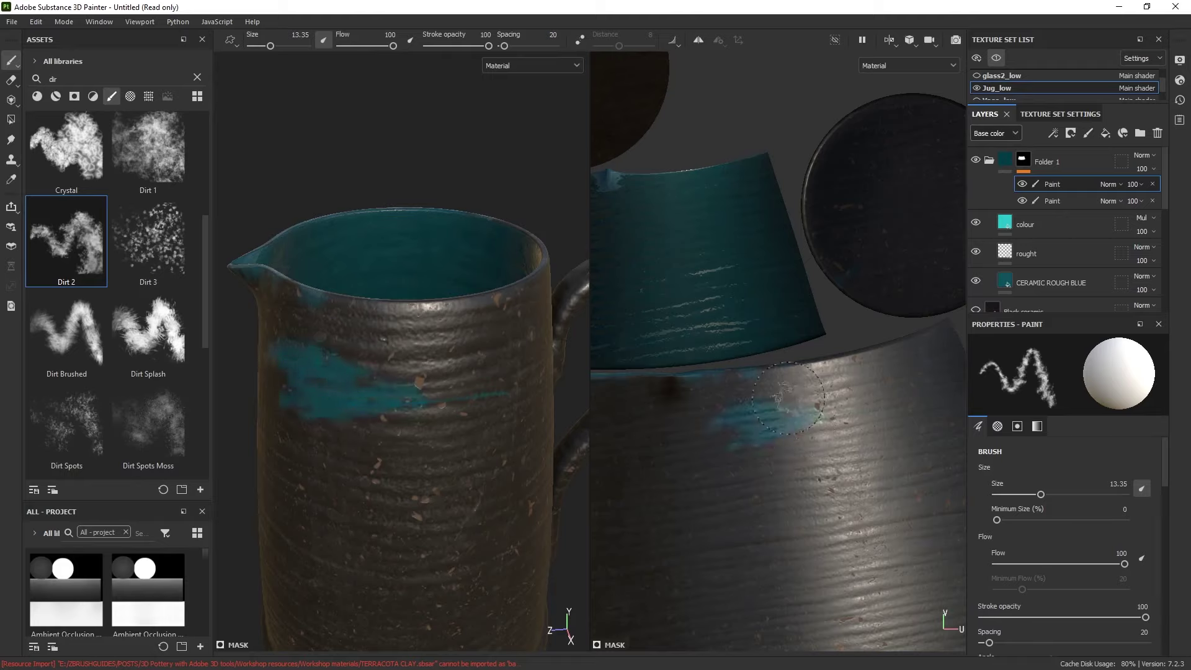
key("ctrl+z")
left_click_drag(728, 363, 941, 322)
middle_click_drag(705, 376, 917, 360, "alt")
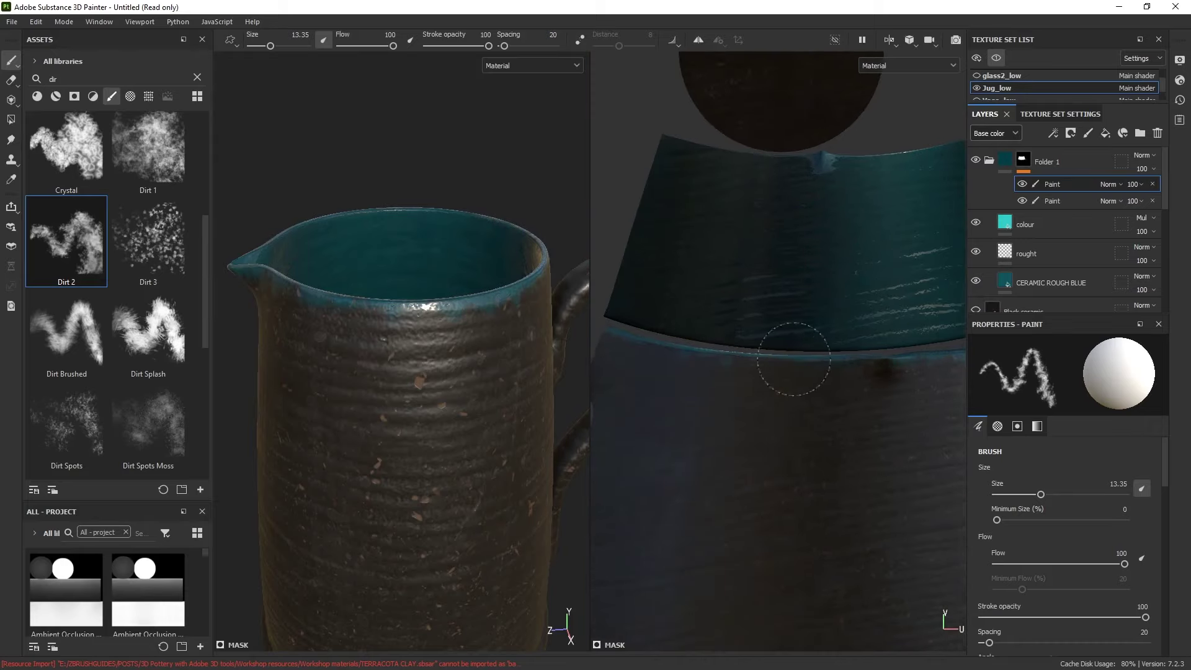
left_click_drag(450, 363, 466, 364, "alt")
left_click(887, 41)
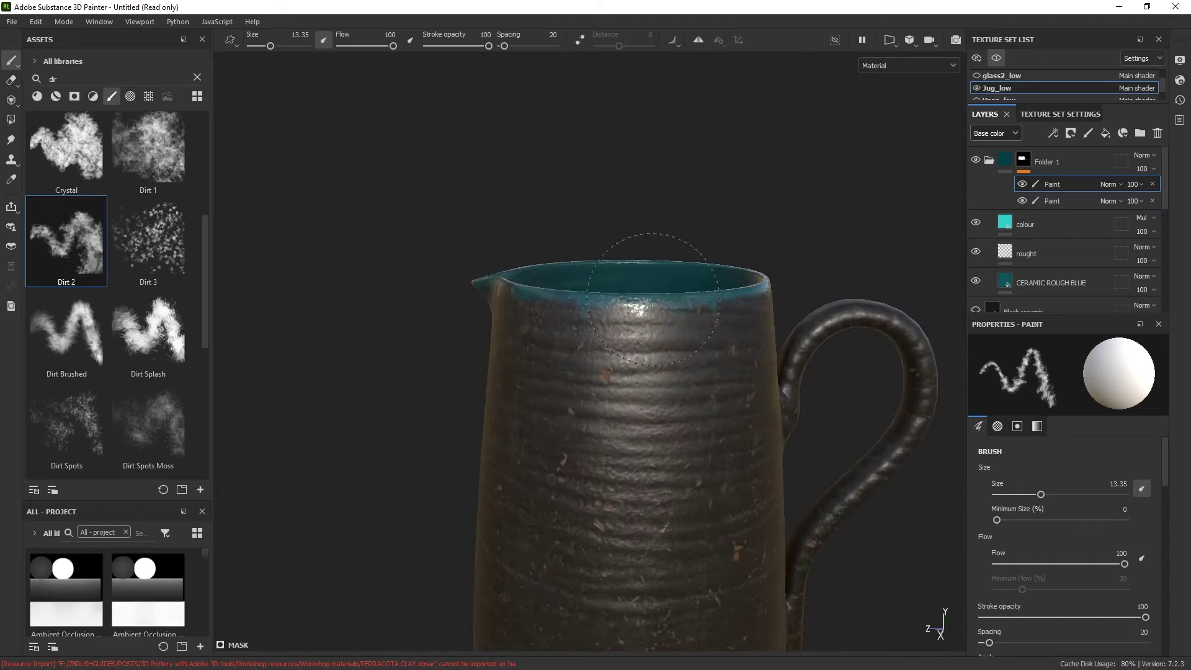
mouse_move(653, 300)
left_mouse_down("alt")
mouse_move(697, 210)
mouse_move(566, 311)
mouse_move(624, 261)
mouse_move(732, 231)
mouse_move(925, 207)
mouse_move(703, 242)
mouse_move(712, 266)
mouse_move(690, 304)
left_mouse_up("alt")
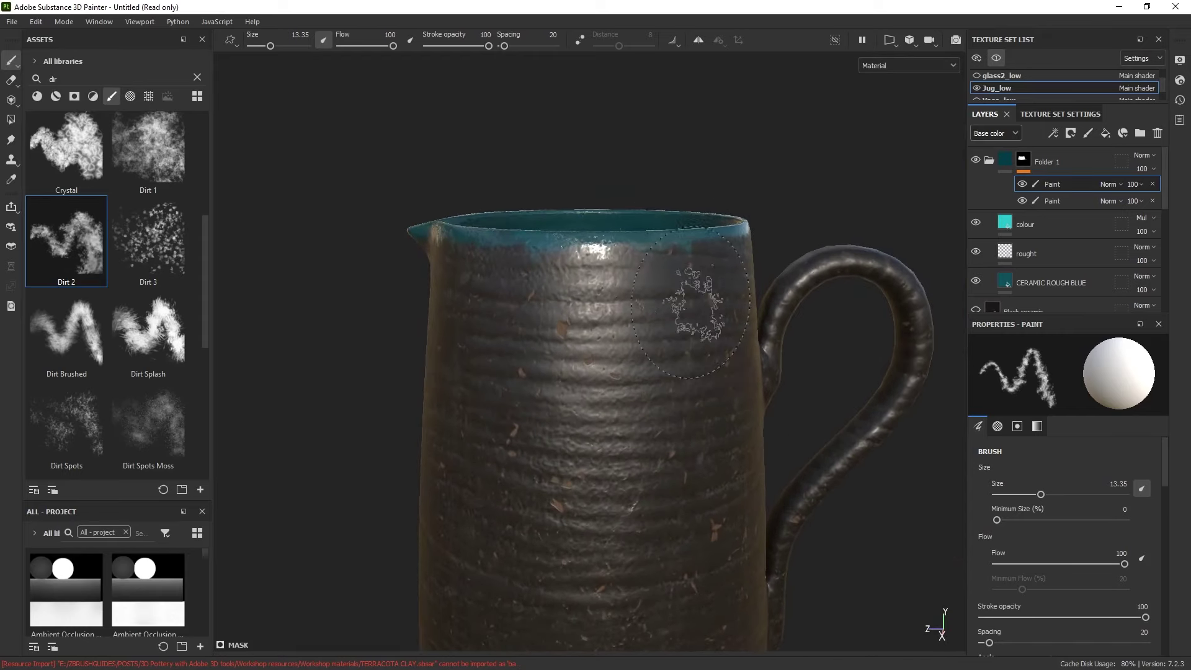
Add a fill layer directly above the colour layer in Folder 1 and name it height.
left_click(1052, 226)
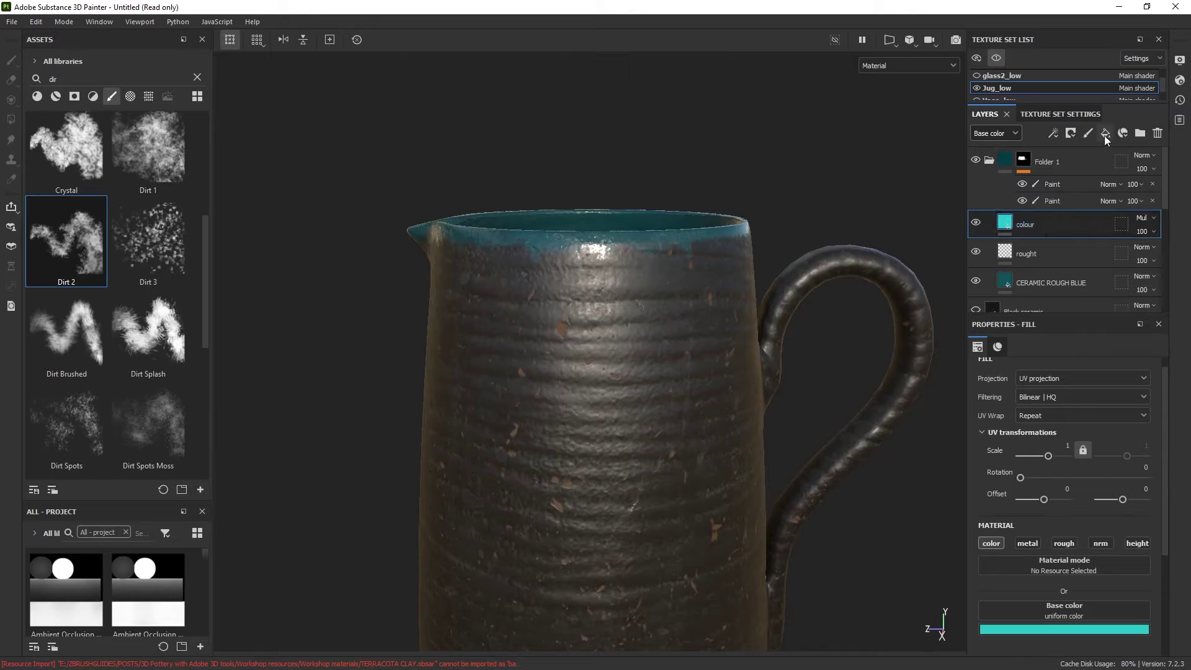
double_click(1040, 226)
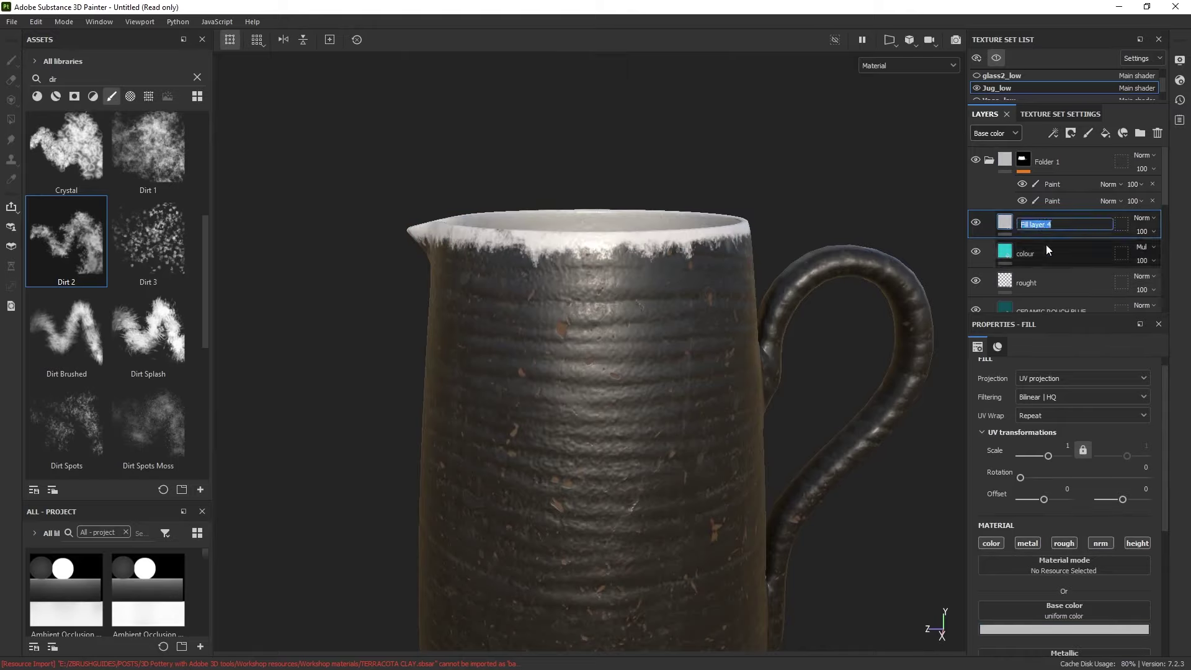
type("height")
key("Return")
Limit the height layer to the normal and height channels and set its height to 0.02.
left_click(1021, 543)
left_click(1025, 544)
left_click(1100, 543)
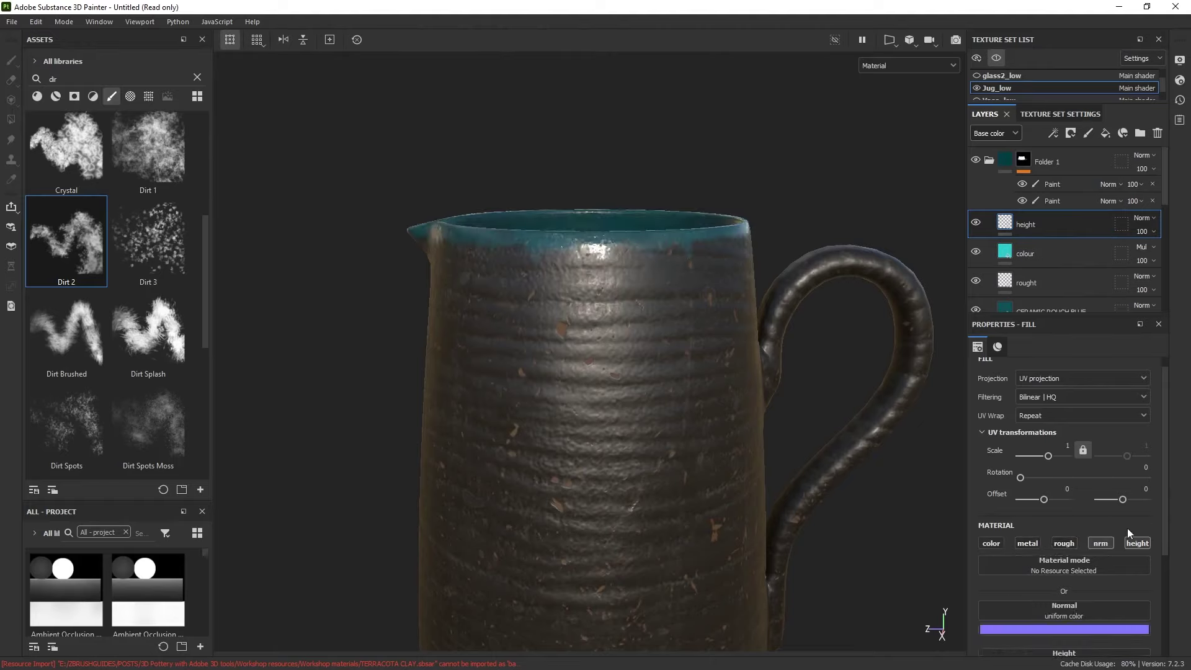
scroll(1085, 574, "down", 3)
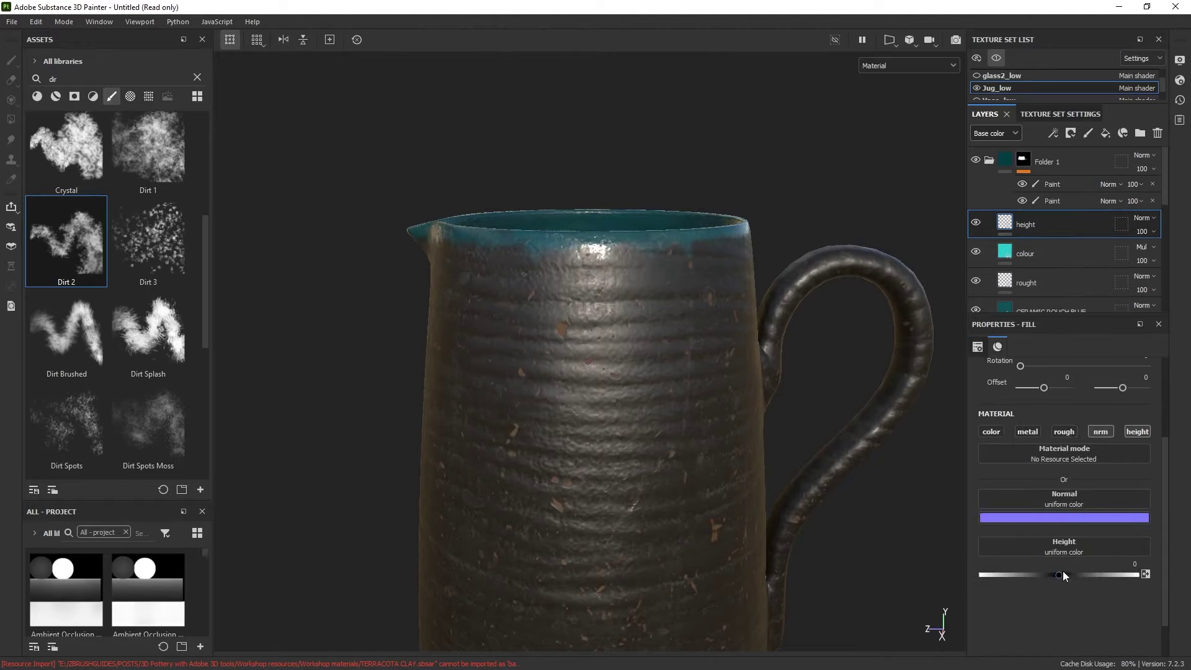
mouse_move(1062, 575)
left_mouse_down()
mouse_move(1057, 567)
mouse_move(1088, 560)
mouse_move(1064, 575)
left_mouse_up()
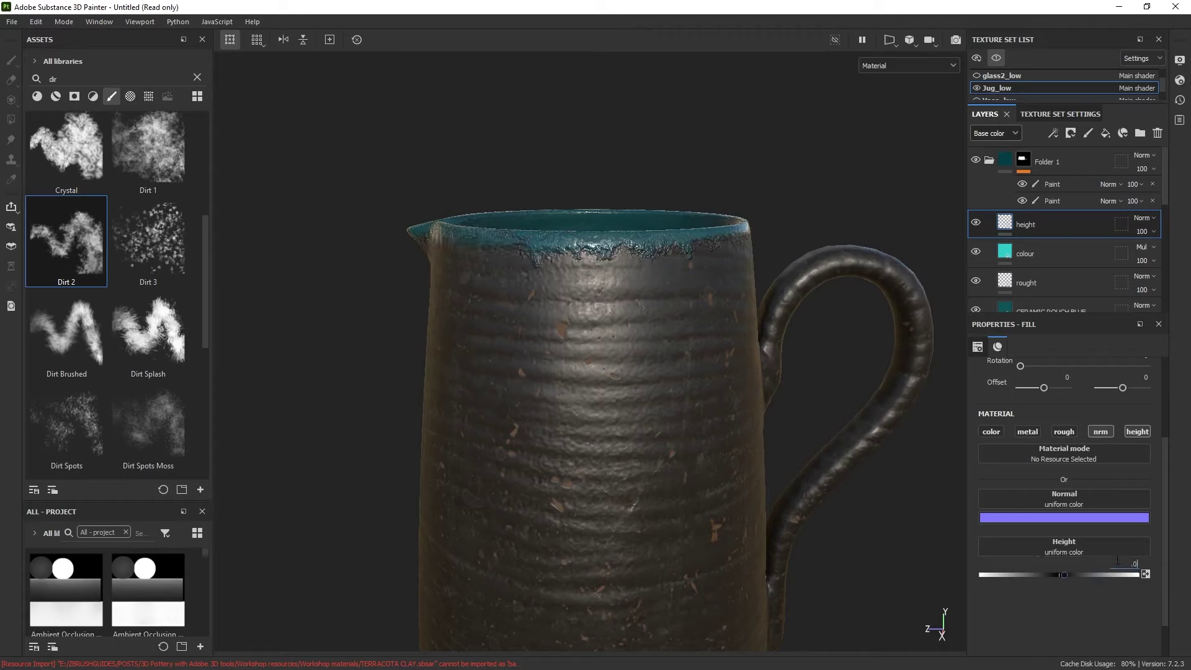
key("Return")
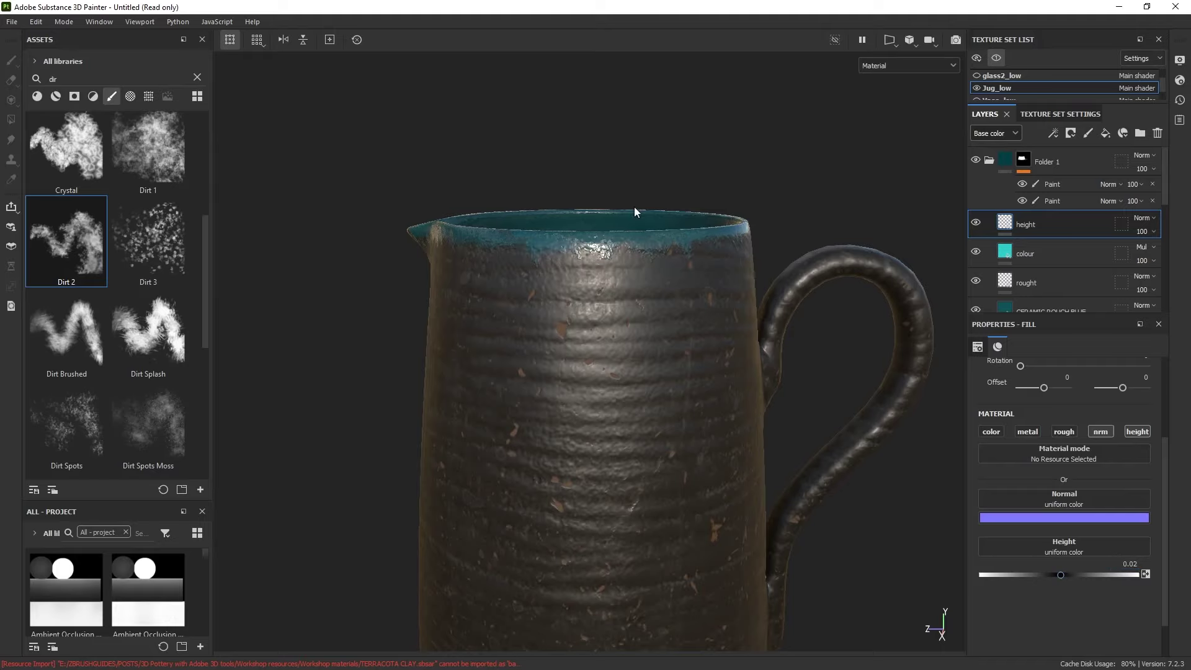
Examine the raised glaze edge around the jug's rim and compare it with the upper paint effect hidden and shown.
left_click_drag(634, 209, 663, 268, "alt")
right_click_drag(664, 268, 737, 401, "alt")
left_click_drag(737, 401, 721, 356, "alt")
right_click_drag(673, 349, 633, 369, "shift")
mouse_move(642, 370)
left_mouse_down("alt")
mouse_move(656, 393)
mouse_move(634, 391)
left_mouse_up("alt")
right_click_drag(552, 376, 604, 382, "shift")
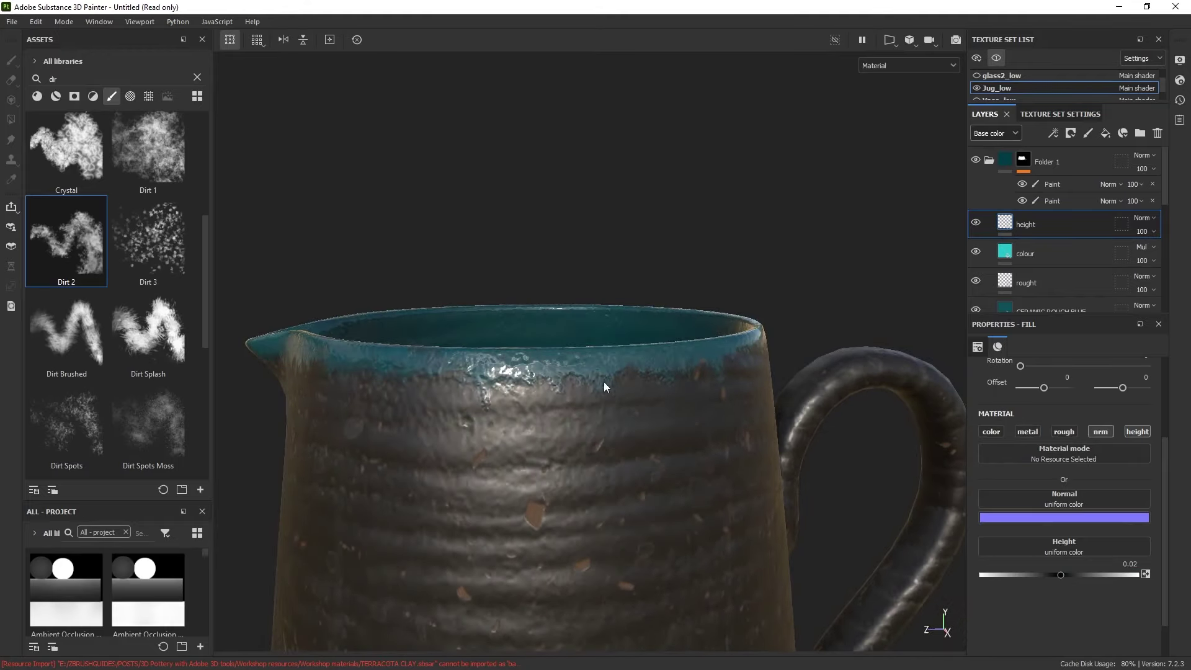
left_click_drag(604, 383, 692, 376, "alt")
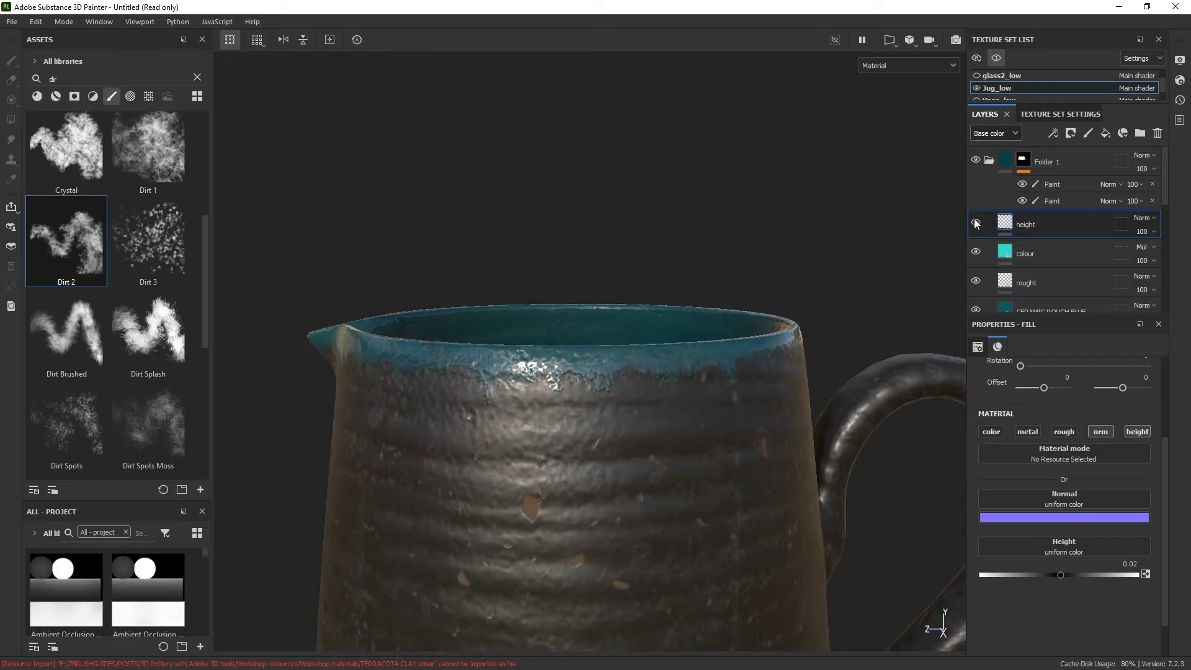
left_click(1022, 184)
left_click(1023, 184)
Add a Blur filter above the two paint effects in Folder 1's mask stack.
left_click(1074, 179)
left_click(1054, 184)
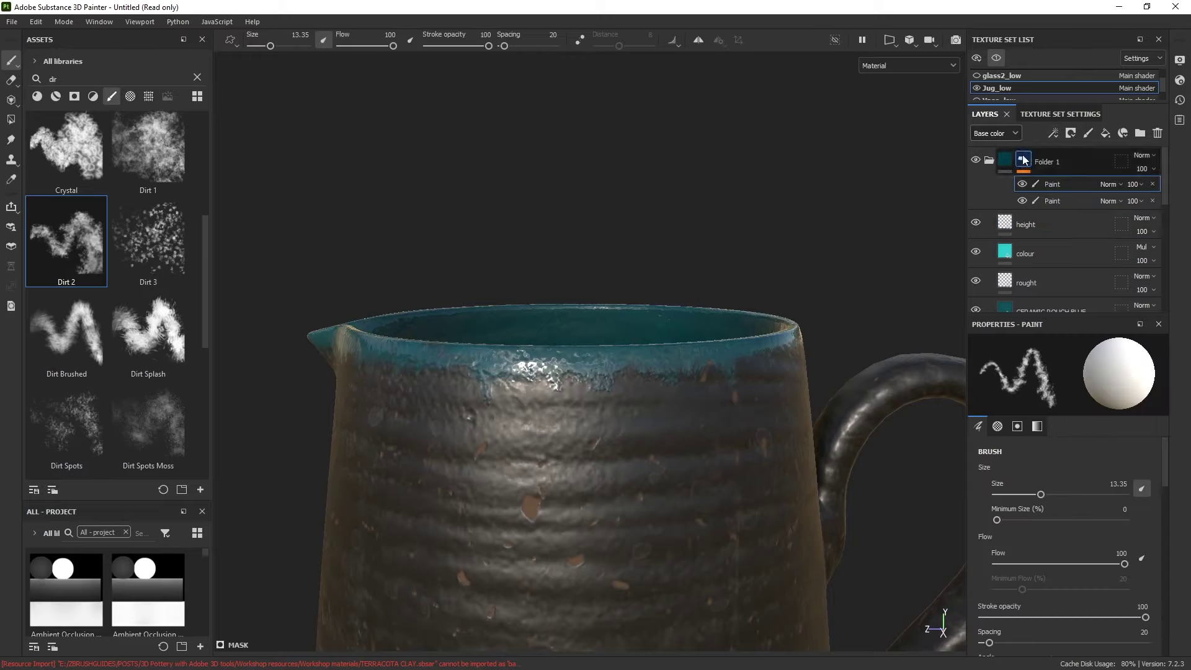
left_click(1054, 137)
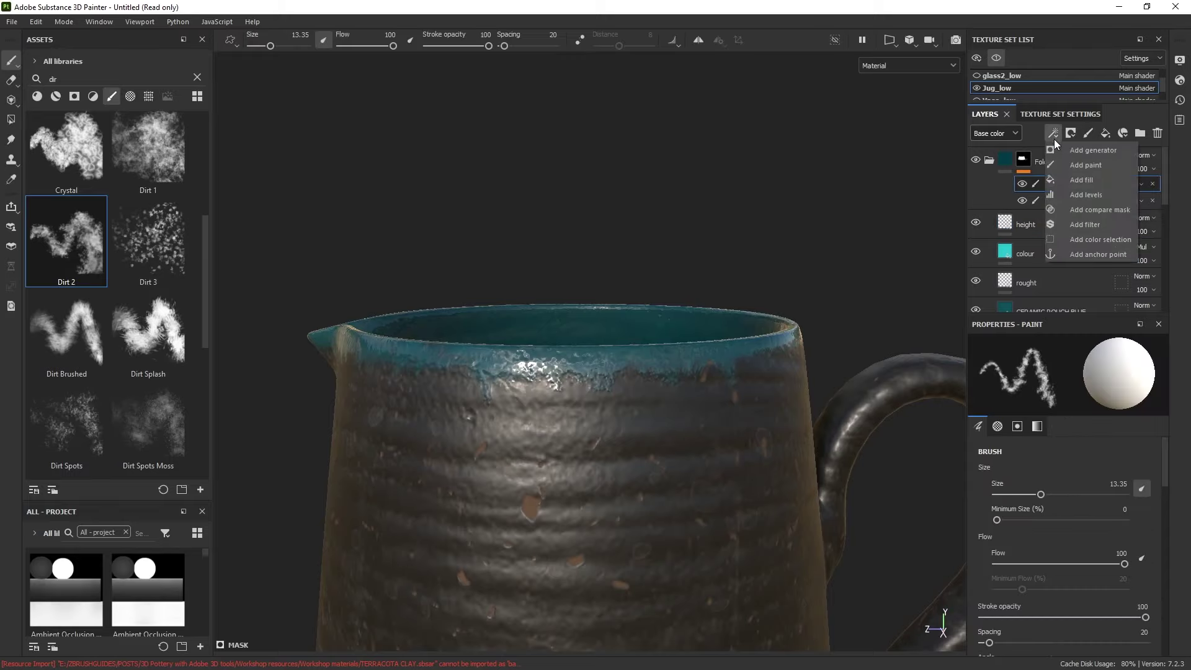
left_click(1090, 224)
left_click(1056, 365)
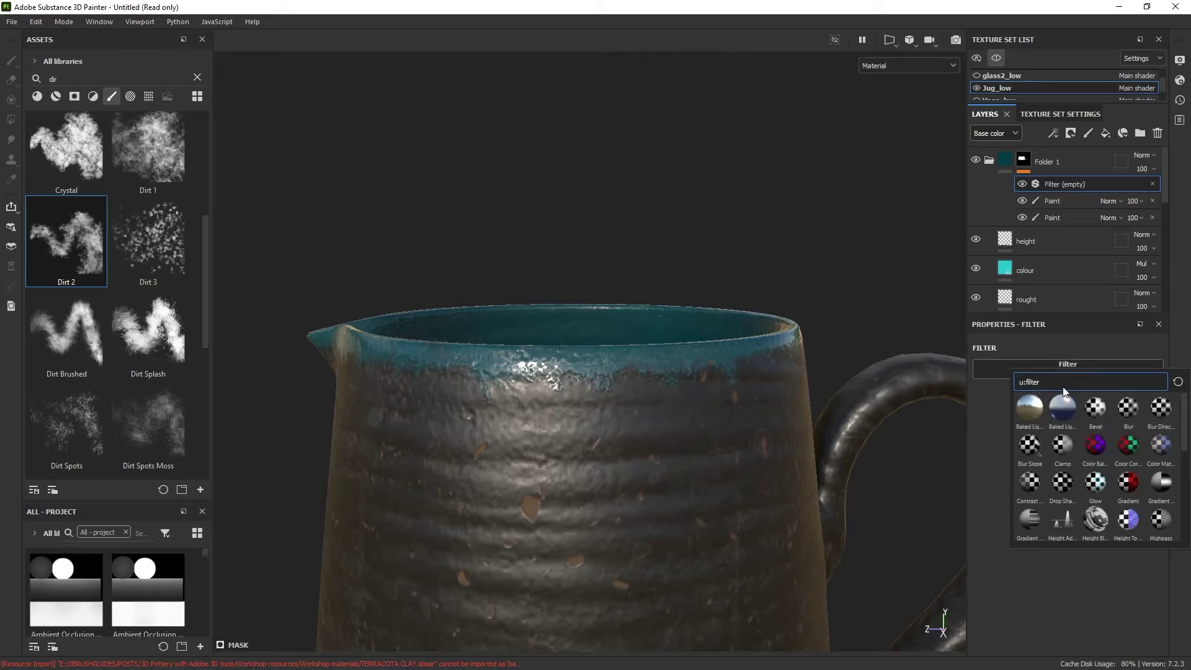
type("blur")
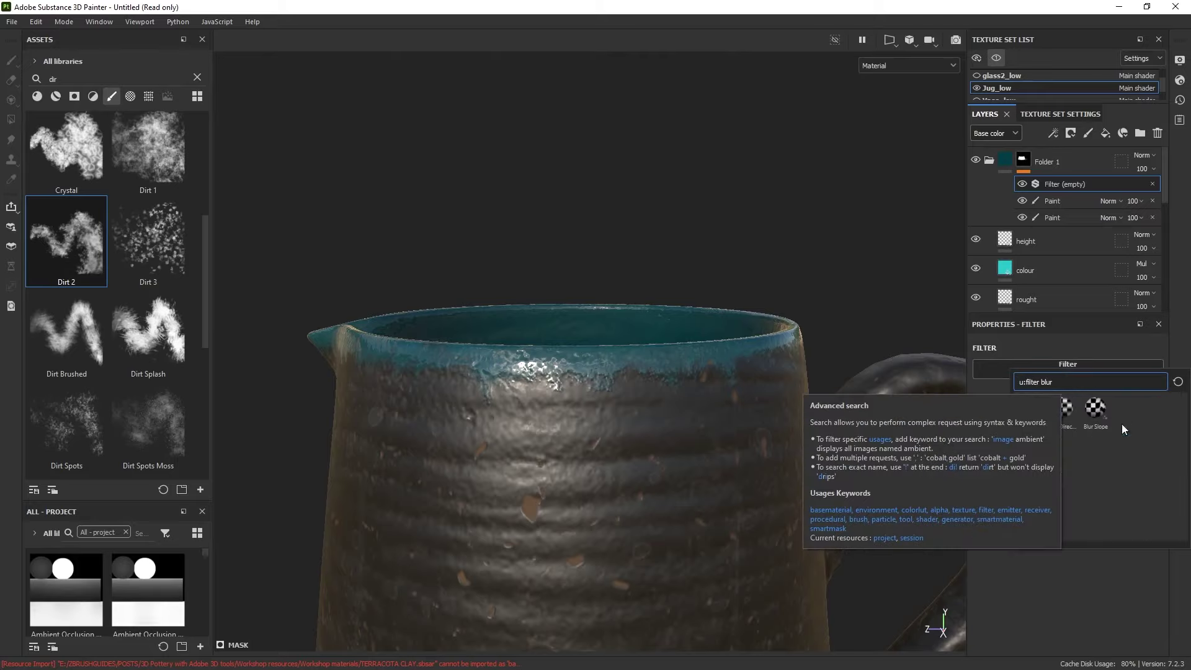
left_click(1030, 408)
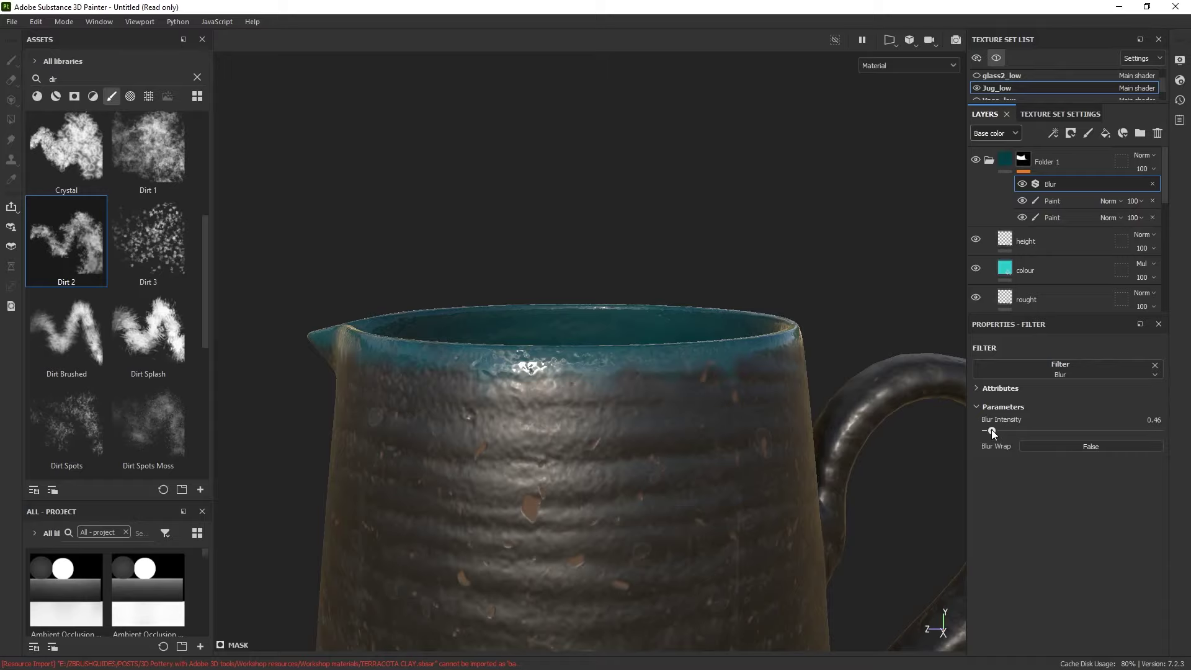
Set the mask's Blur filter intensity to 0.17 to soften the glaze edge.
left_click_drag(992, 429, 989, 426)
mouse_move(678, 415)
right_mouse_down("shift")
mouse_move(662, 403)
mouse_move(682, 406)
right_mouse_up("shift")
mouse_move(682, 406)
left_mouse_down("alt")
mouse_move(513, 391)
mouse_move(675, 447)
mouse_move(740, 429)
mouse_move(689, 356)
left_mouse_up("alt")
scroll(655, 415, "down", 2)
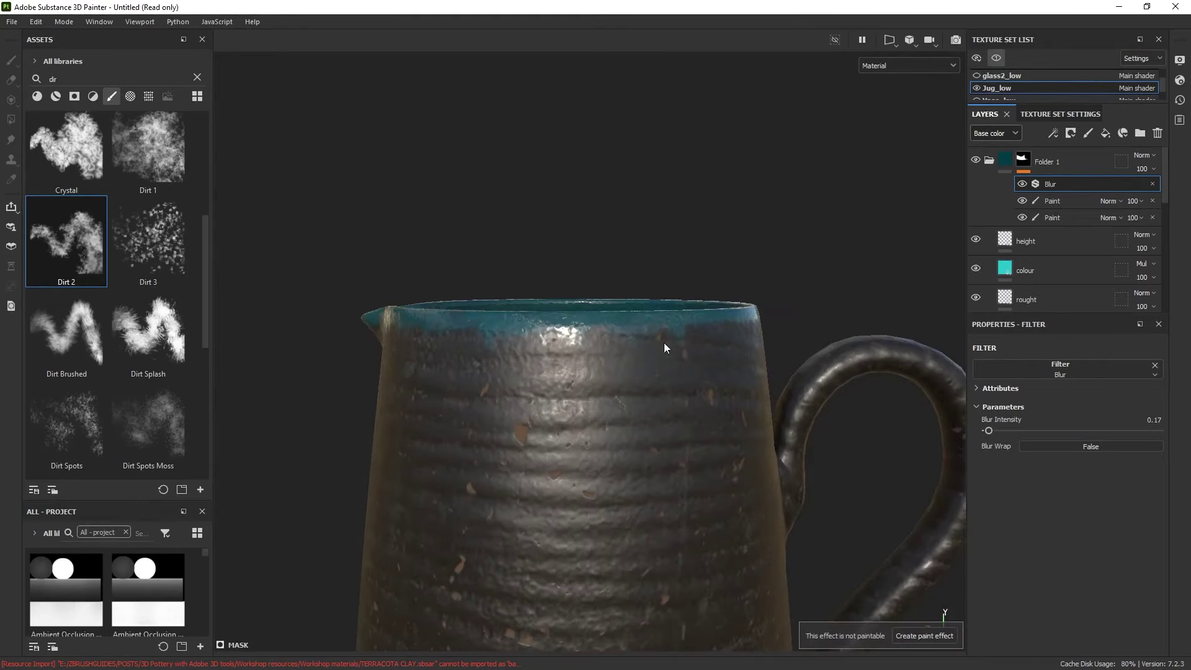
Add a Warp filter above the Blur filter in Folder 1's mask stack.
left_click(1055, 137)
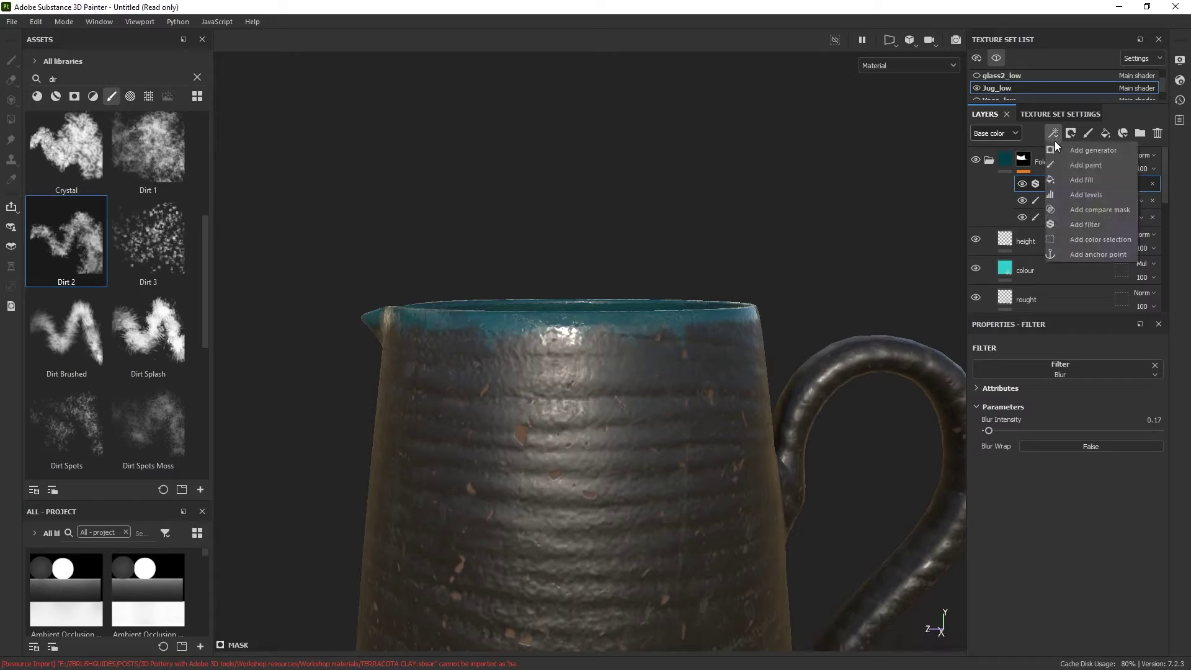
left_click(1084, 224)
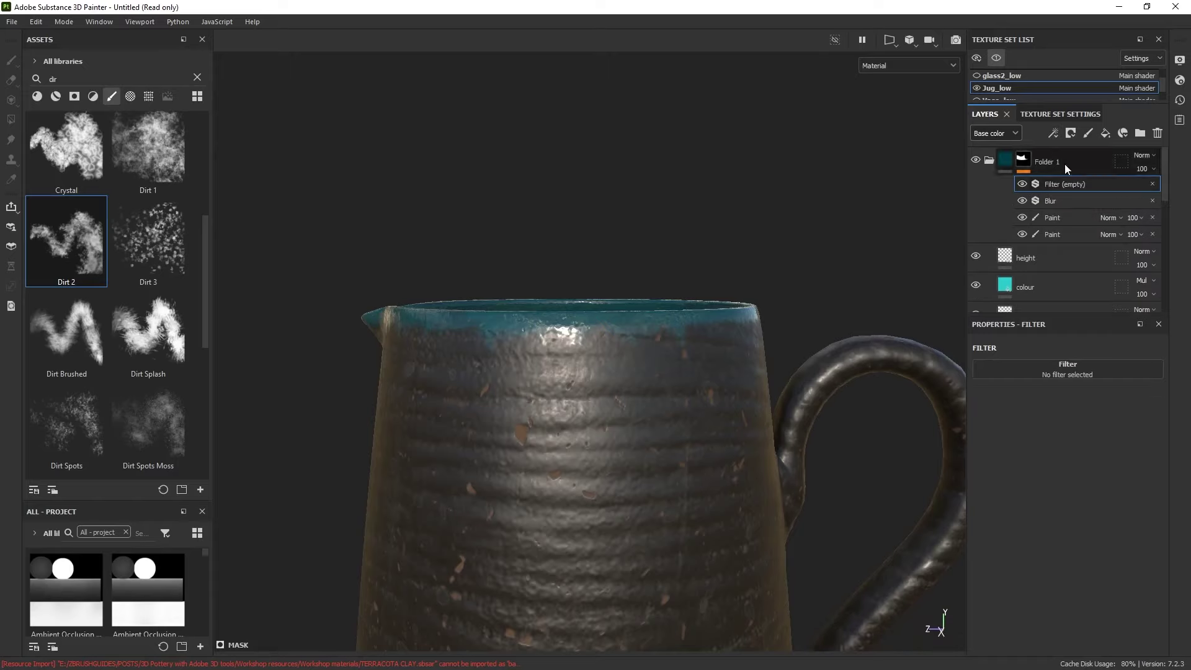
left_click(1057, 371)
key("BackSpace")
key("BackSpace")
key("BackSpace")
key("BackSpace")
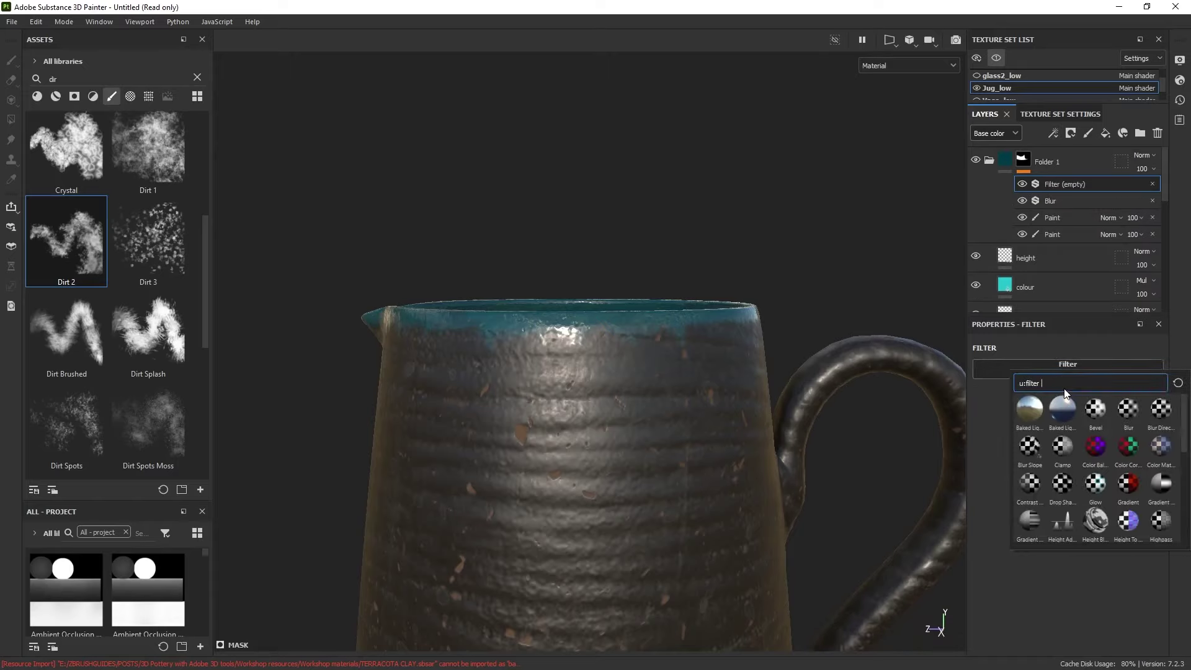
type("war")
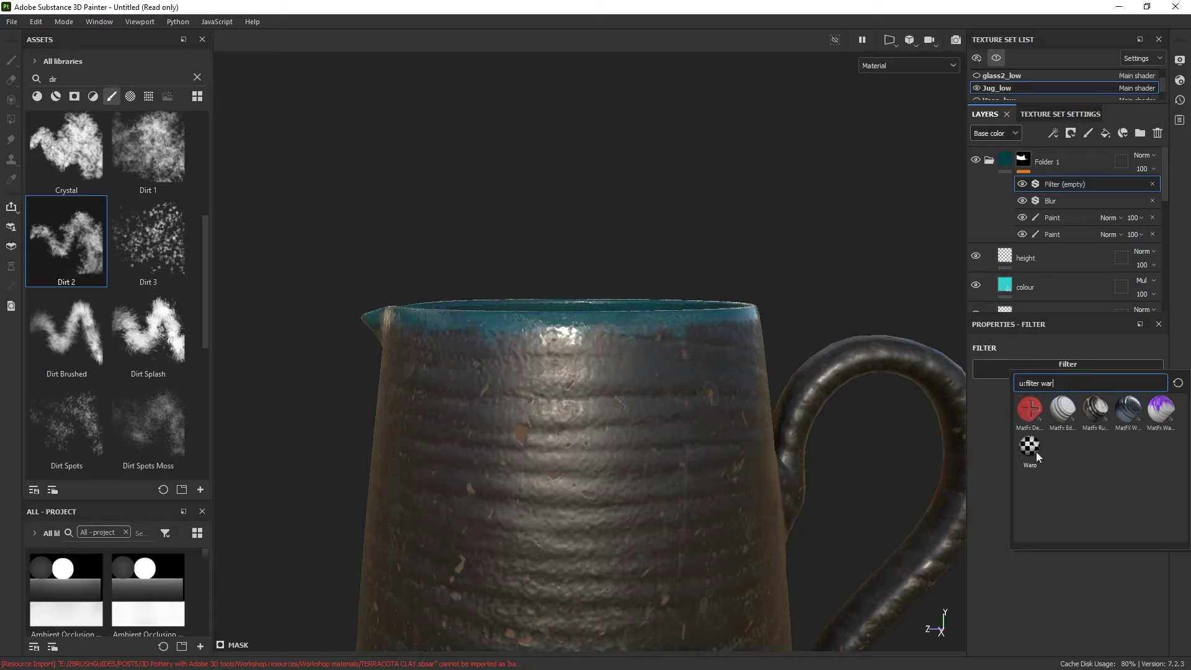
left_click(1029, 447)
Set the mask's Warp filter intensity to 4.62 to make the glaze edge along the rim more irregular.
scroll(752, 428, "up", 3)
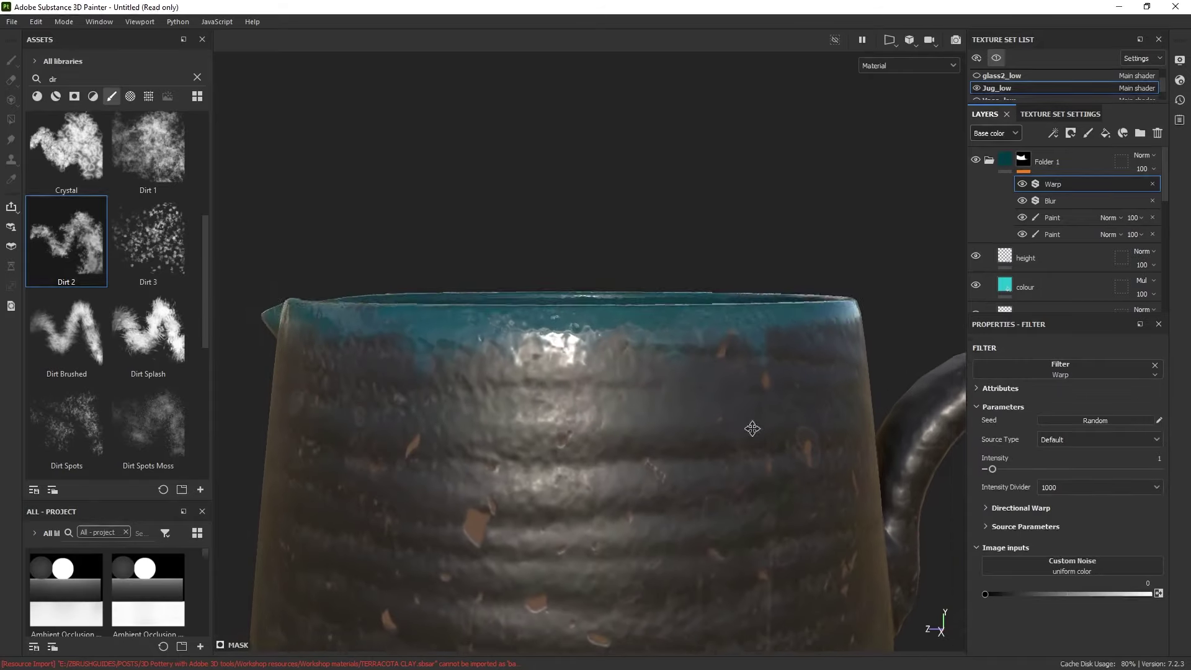
middle_click_drag(752, 428, 773, 443, "alt")
right_click_drag(772, 444, 826, 419, "shift")
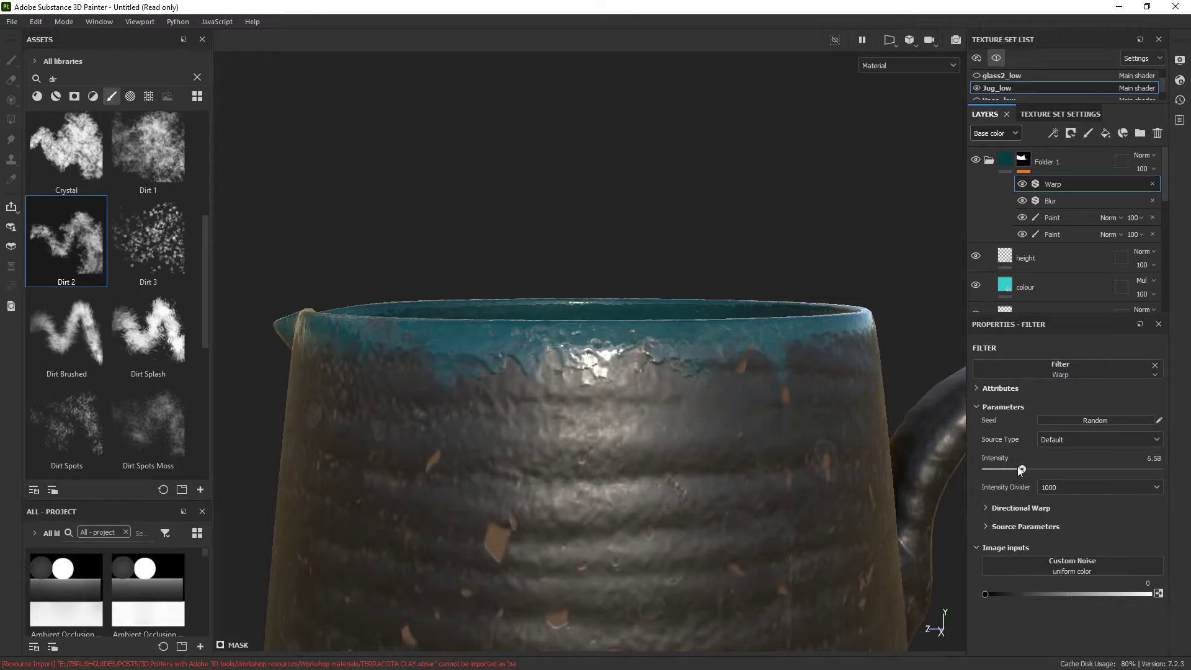
left_click_drag(1017, 467, 1012, 467)
Examine the warped glaze edge around the rim and spout up close and on the whole jug.
left_click_drag(844, 456, 732, 452, "alt")
right_click_drag(695, 431, 730, 420, "shift")
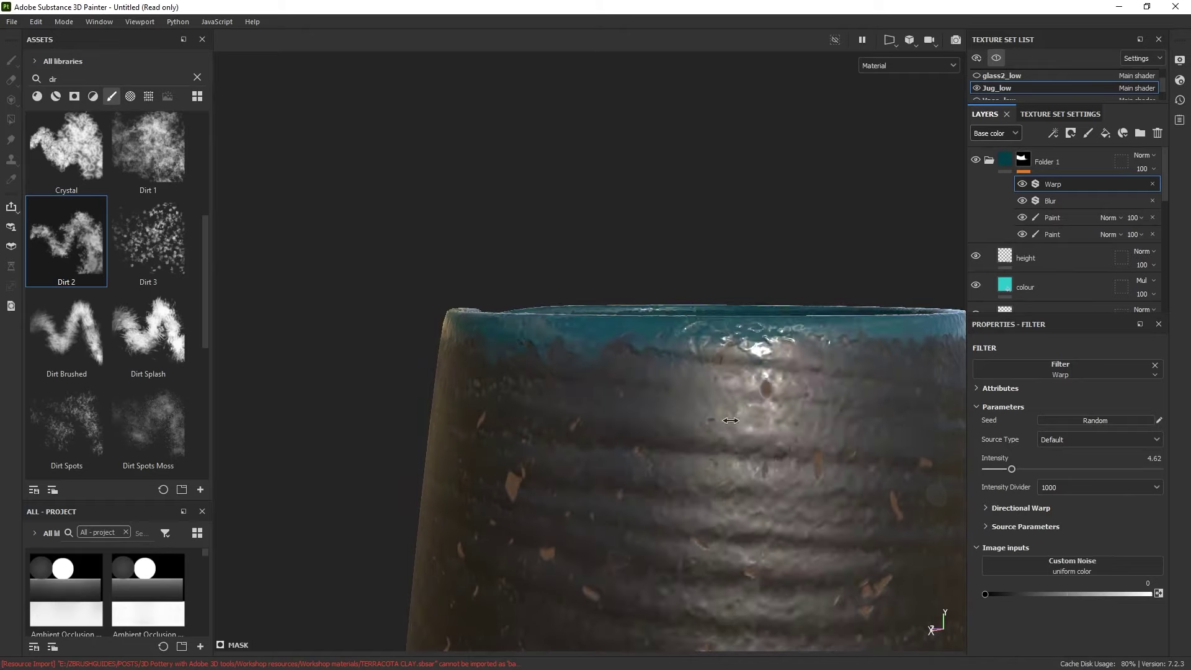
mouse_move(730, 420)
left_mouse_down("alt")
mouse_move(713, 412)
mouse_move(824, 414)
mouse_move(744, 403)
left_mouse_up("alt")
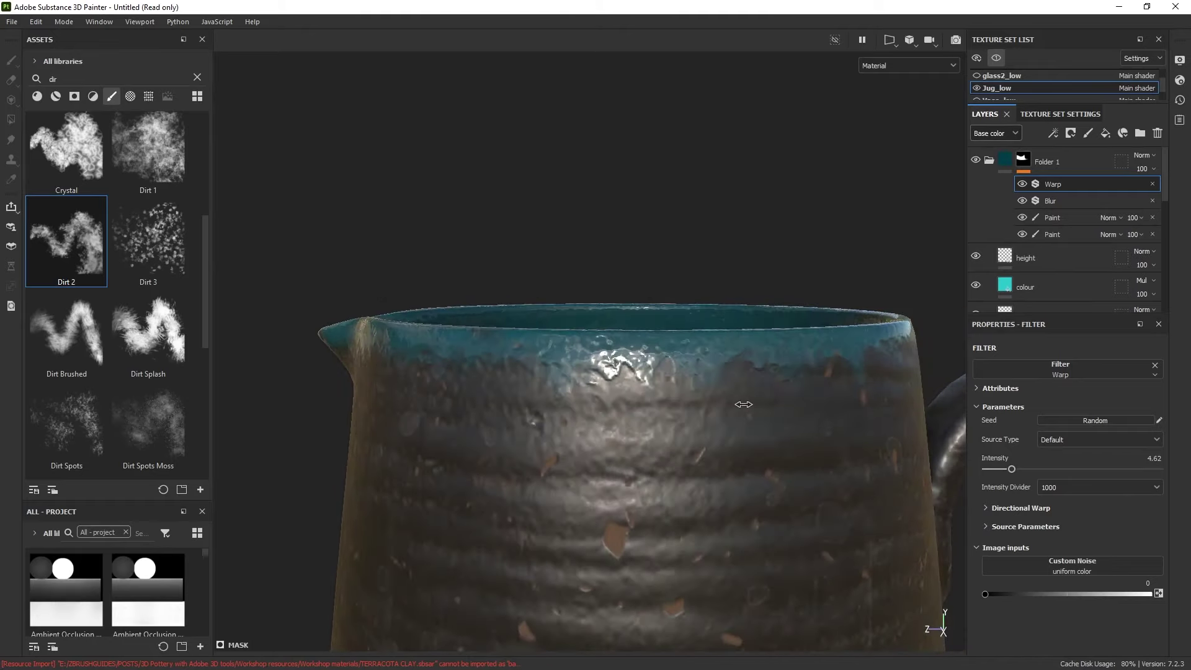
right_click_drag(744, 404, 626, 304, "shift")
middle_click_drag(667, 378, 688, 335, "alt")
right_click_drag(688, 335, 647, 267, "alt")
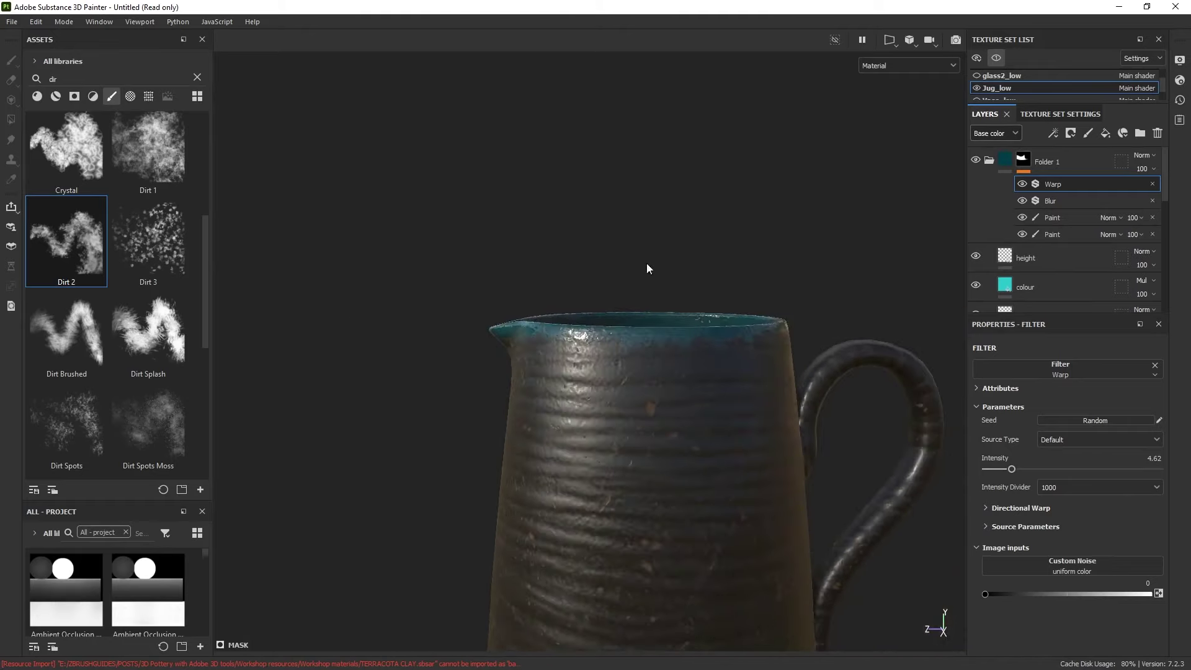
left_click_drag(647, 263, 705, 373, "alt")
right_click_drag(705, 373, 727, 363, "shift")
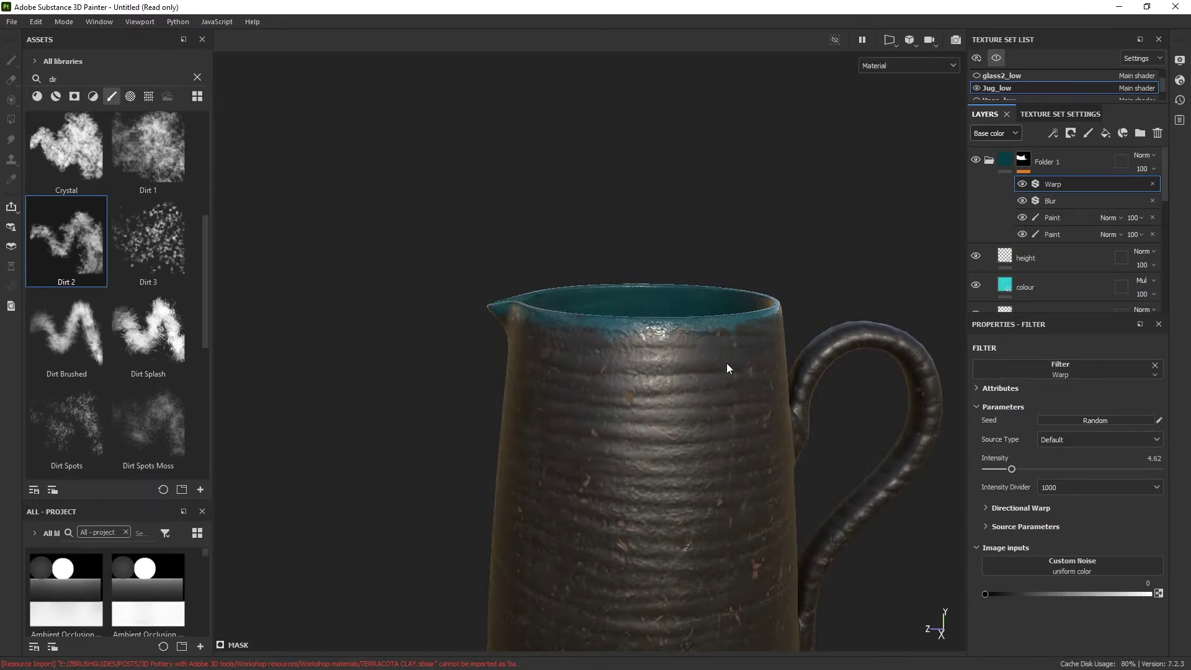
left_click_drag(727, 363, 762, 362, "alt")
right_click_drag(761, 362, 735, 362, "shift")
right_click_drag(725, 516, 718, 422, "alt")
middle_click_drag(718, 422, 672, 310, "alt")
left_click_drag(671, 310, 651, 266, "alt")
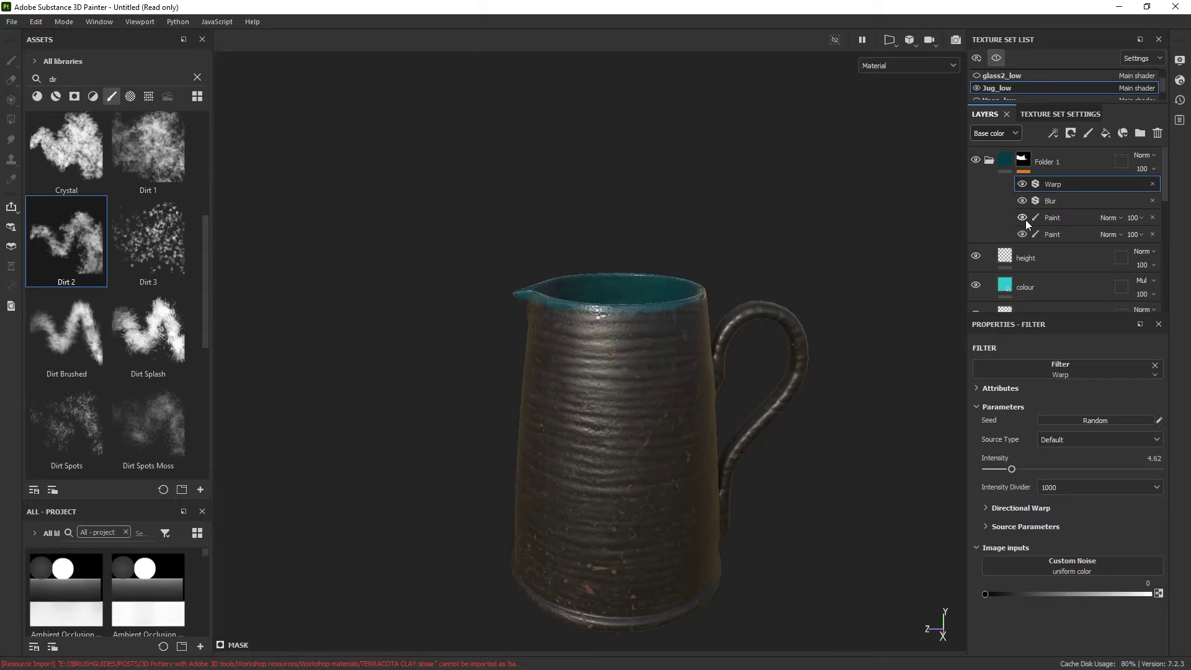
mouse_move(812, 415)
left_mouse_down("alt")
mouse_move(743, 299)
mouse_move(825, 313)
mouse_move(690, 337)
left_mouse_up("alt")
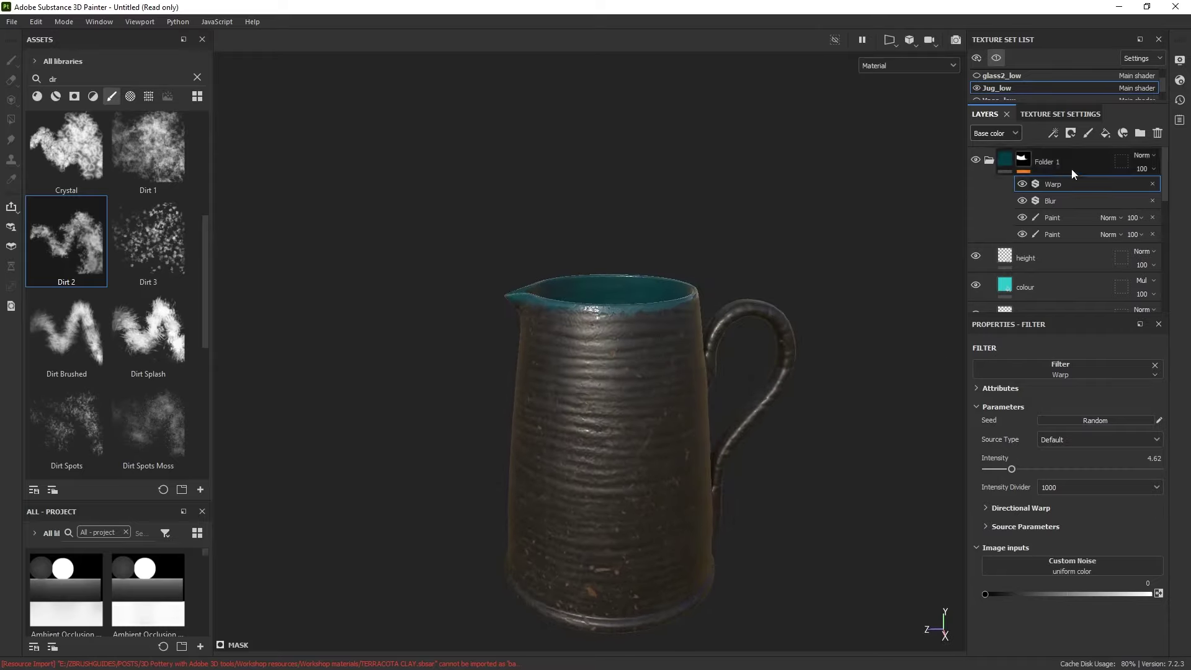
Add a Paint effect above the Warp filter in Folder 1's mask and choose the Leaks particle brush for it.
left_click(1053, 135)
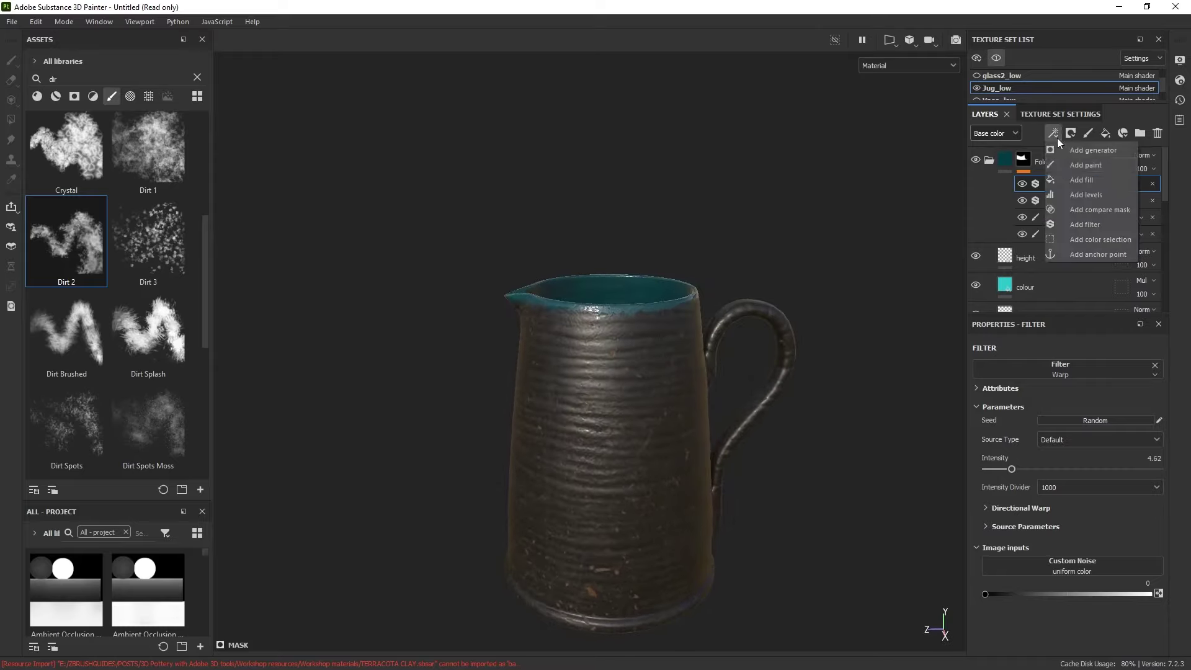
left_click(1081, 165)
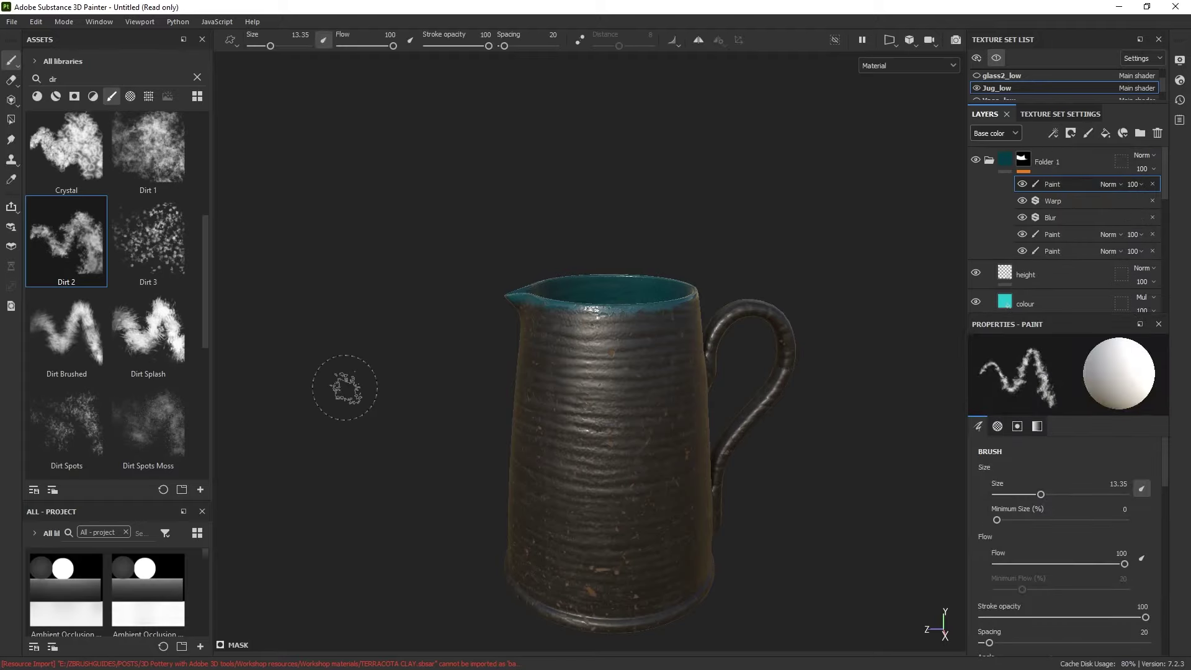
left_click(112, 97)
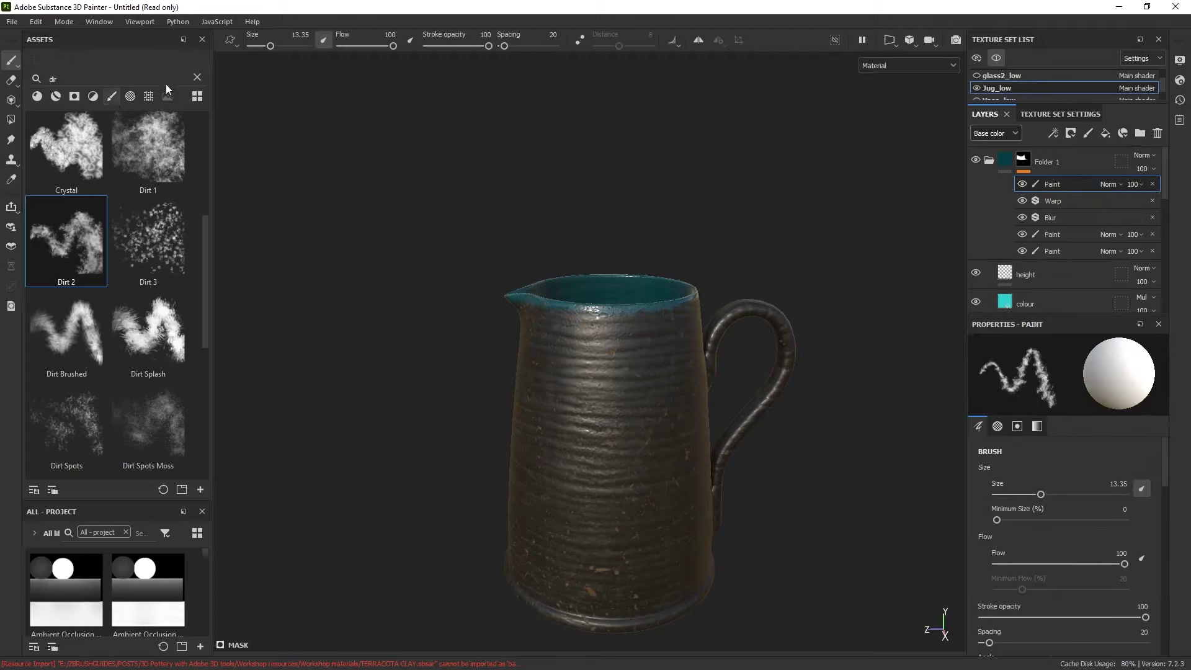
left_click(197, 77)
left_click(134, 78)
type("parti")
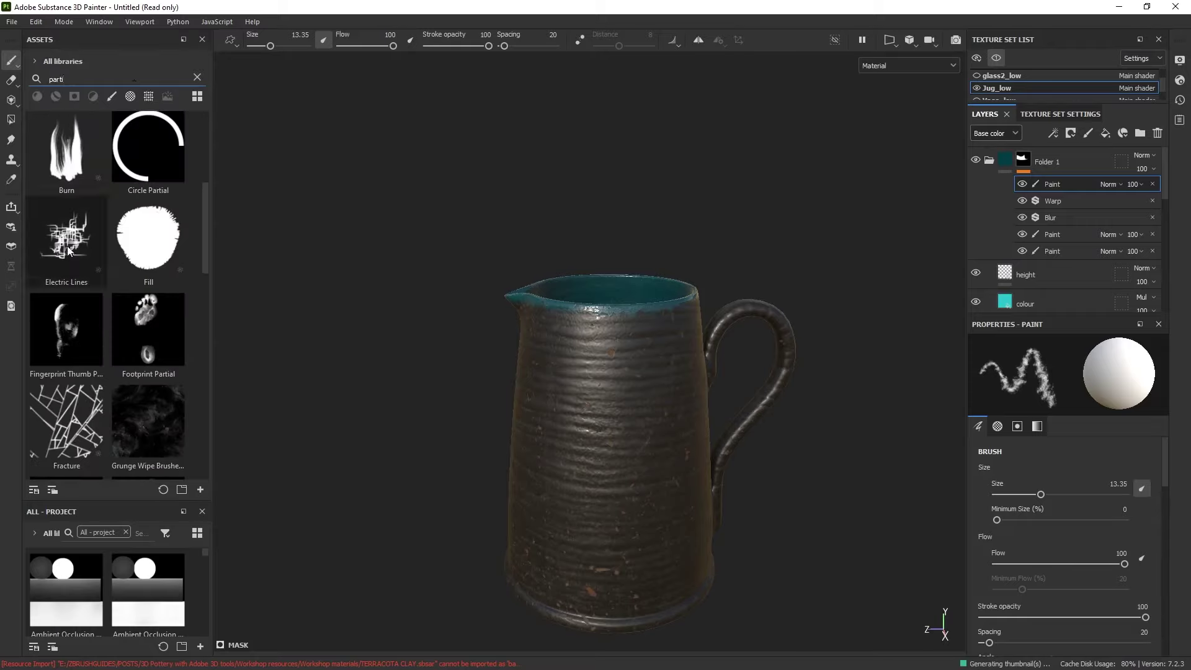
scroll(112, 293, "down", 10)
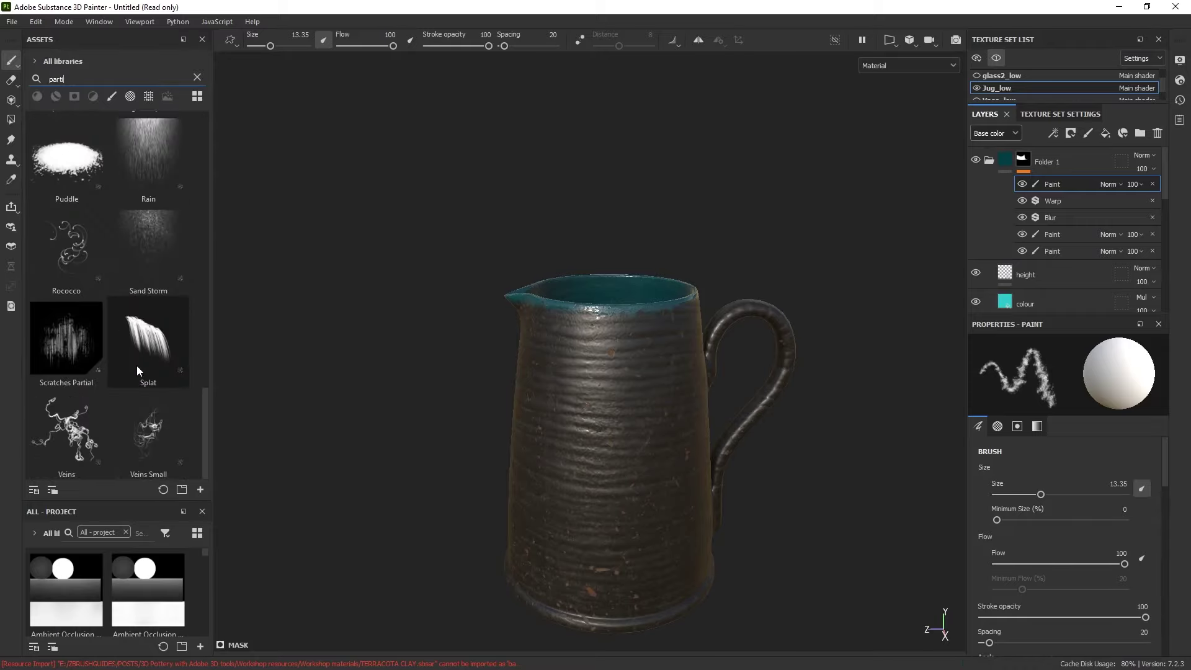
scroll(137, 371, "up", 3)
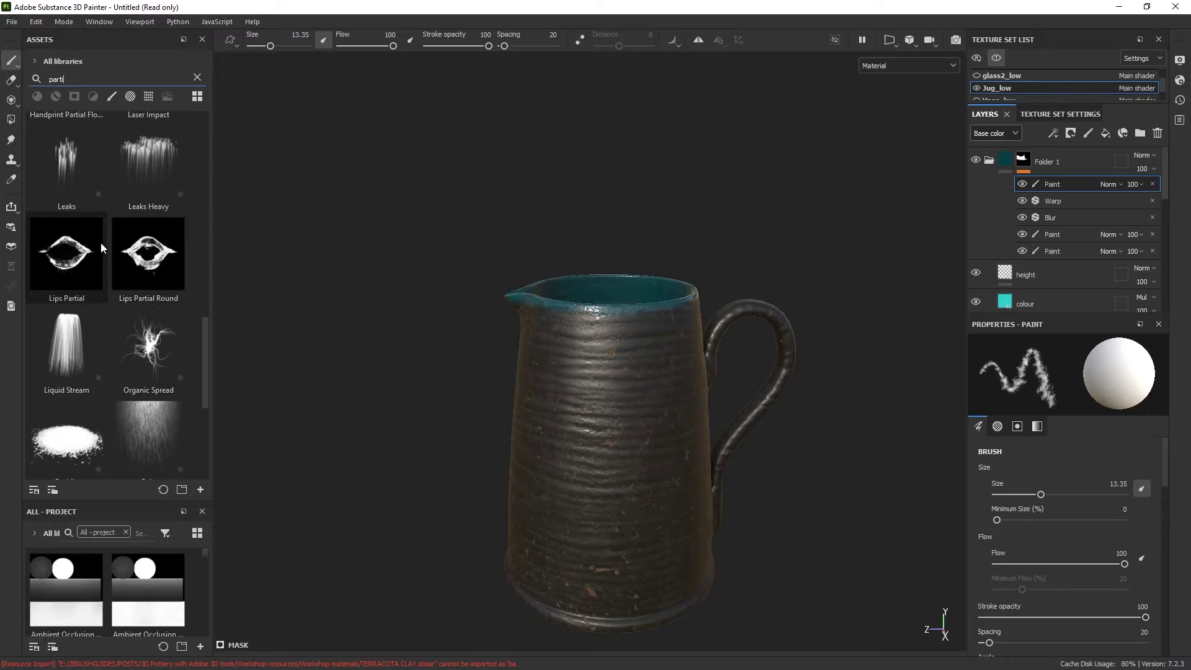
left_click(69, 164)
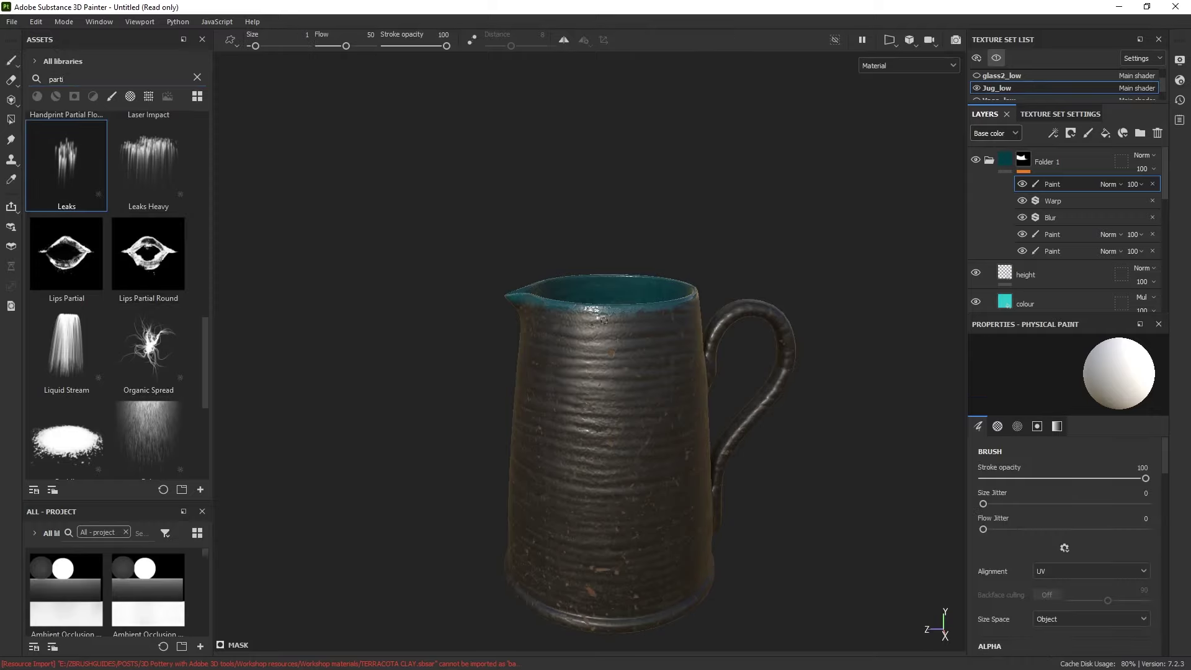
Try to paint glaze drips running down from the jug's rim with the Leaks brush.
scroll(634, 226, "up", 3)
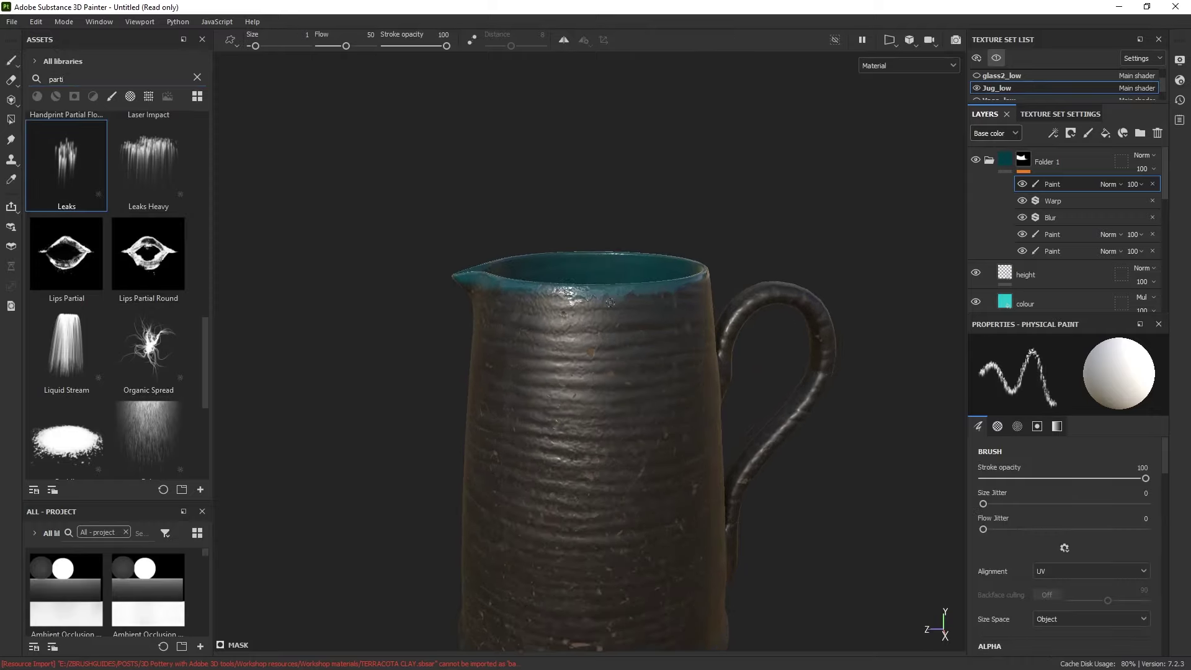
middle_click_drag(571, 306, 563, 264, "alt")
mouse_move(563, 263)
left_mouse_down("alt")
mouse_move(602, 246)
mouse_move(565, 244)
mouse_move(577, 237)
left_mouse_up("alt")
mouse_move(713, 192)
left_mouse_down("alt")
mouse_move(793, 192)
mouse_move(738, 225)
left_mouse_up("alt")
left_click_drag(548, 299, 527, 307, "alt")
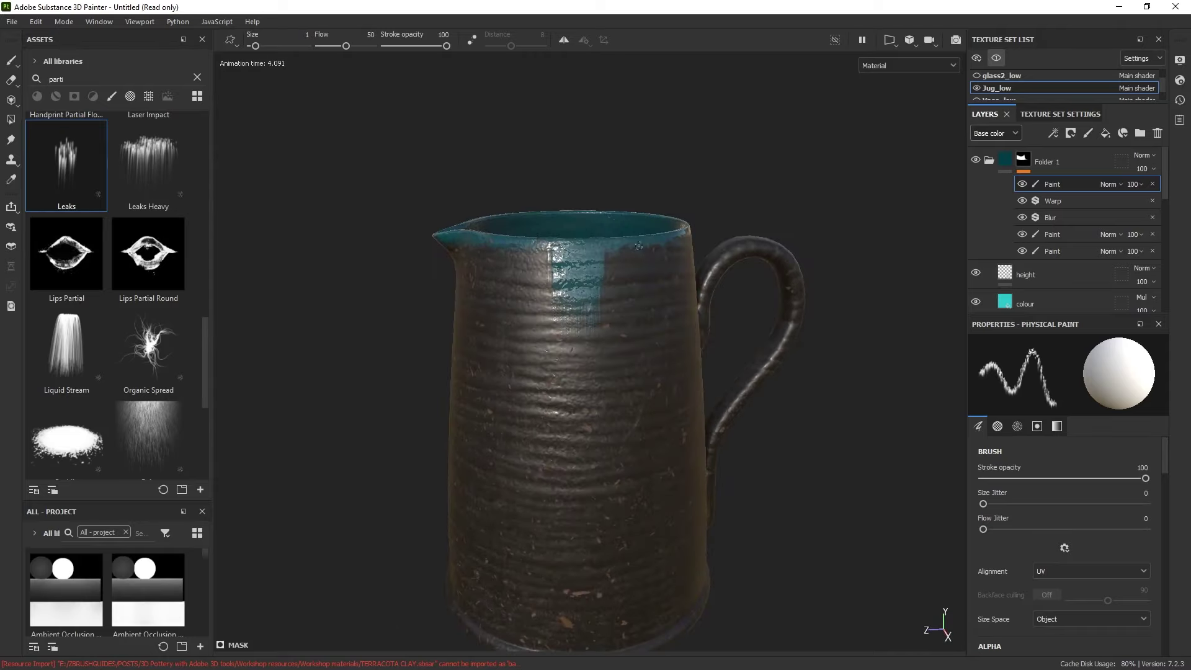
mouse_move(639, 245)
left_mouse_down()
mouse_move(456, 240)
mouse_move(676, 245)
left_mouse_up()
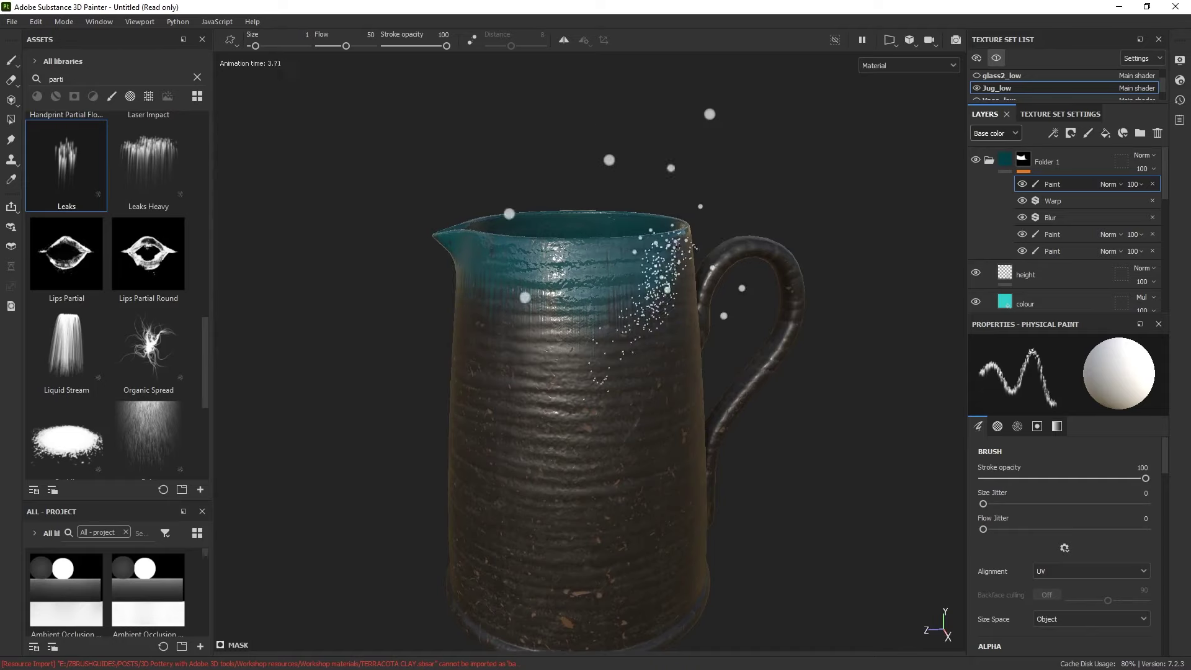
left_click_drag(824, 226, 867, 268, "alt")
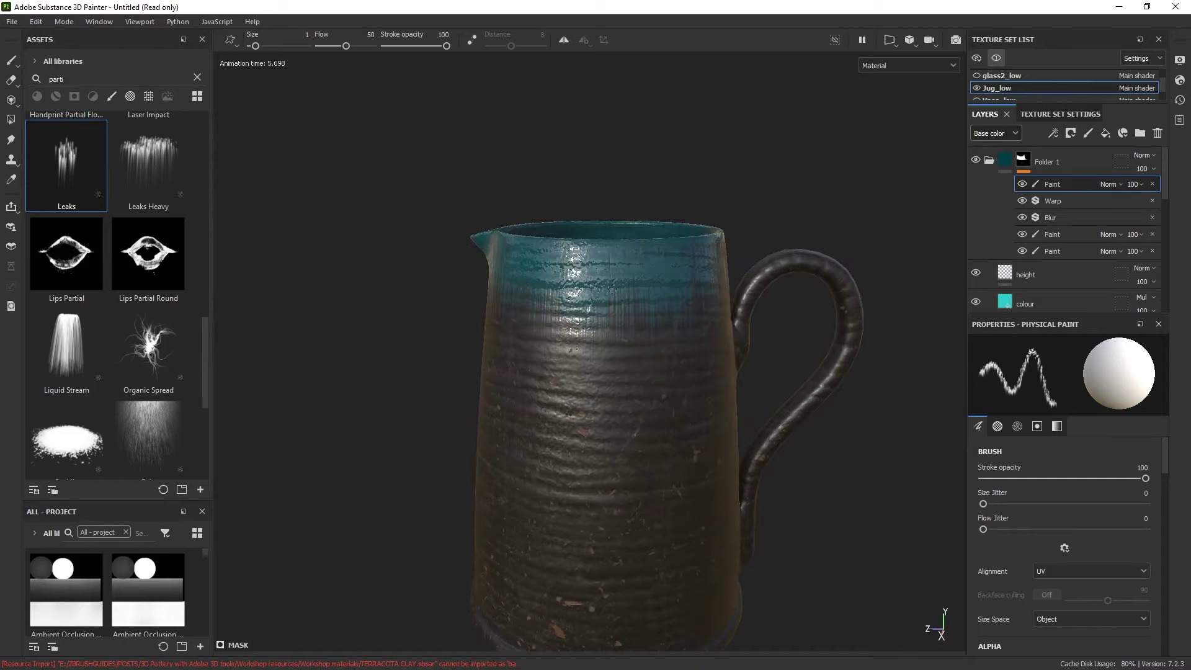
right_click_drag(682, 312, 671, 309, "shift")
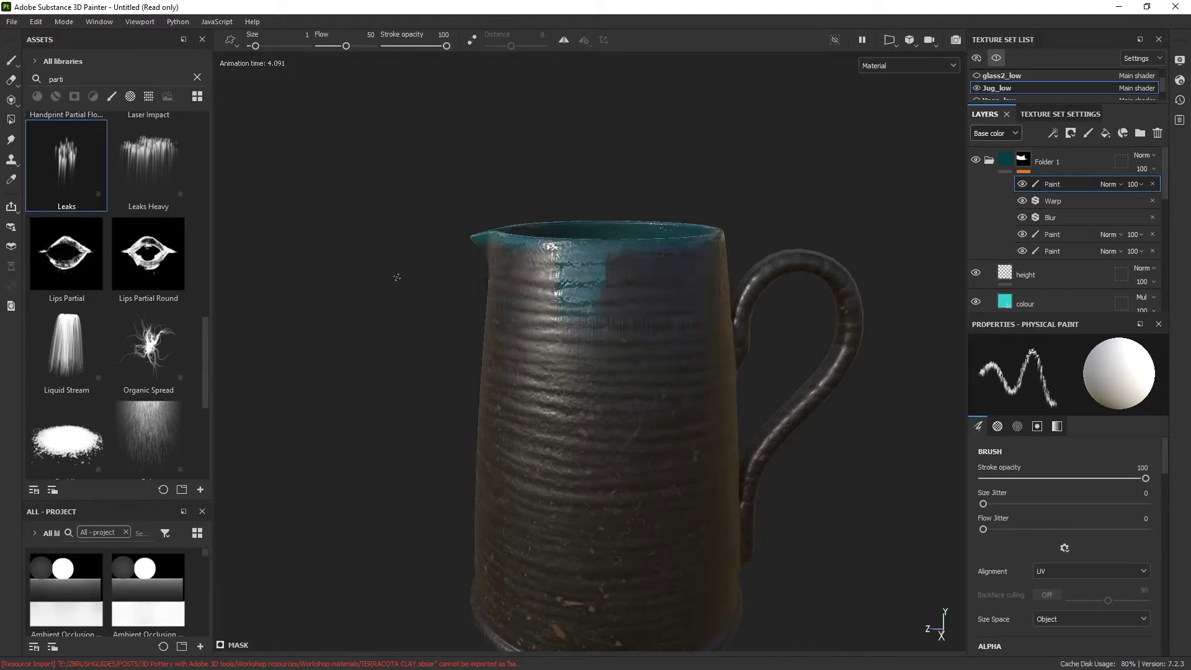
Try heavier glaze drips along the jug's rim with the Leaks Heavy brush, and undo the stroke.
left_click(173, 157)
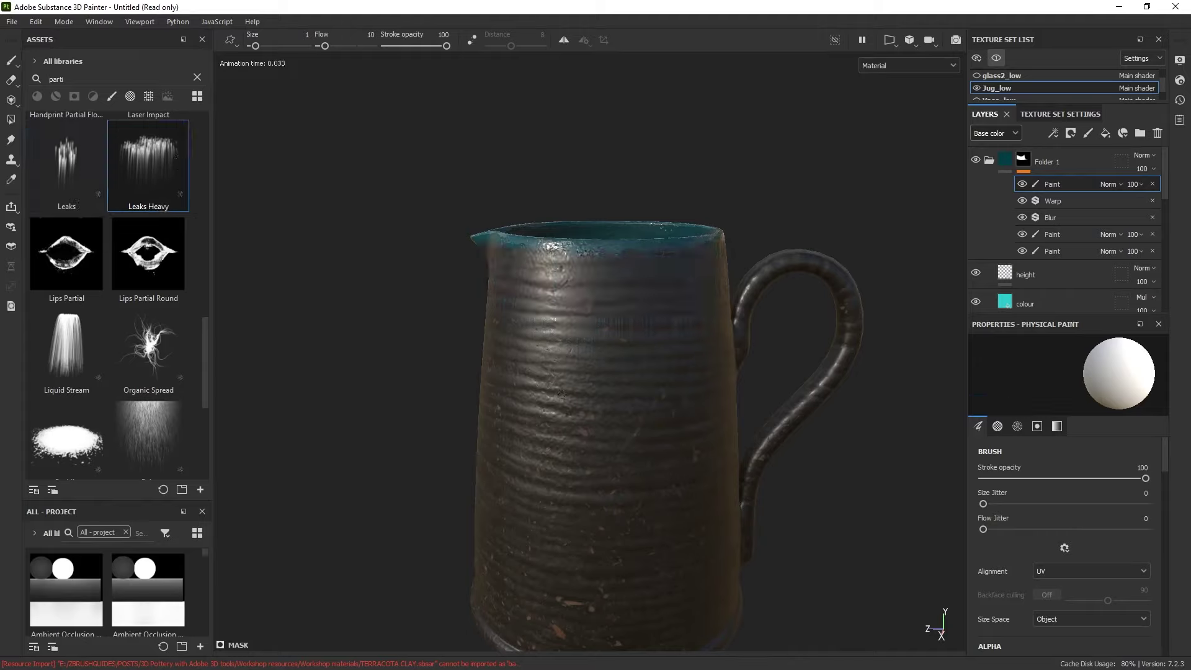
mouse_move(580, 251)
left_mouse_down()
mouse_move(620, 263)
mouse_move(669, 256)
mouse_move(496, 245)
mouse_move(733, 239)
left_mouse_up()
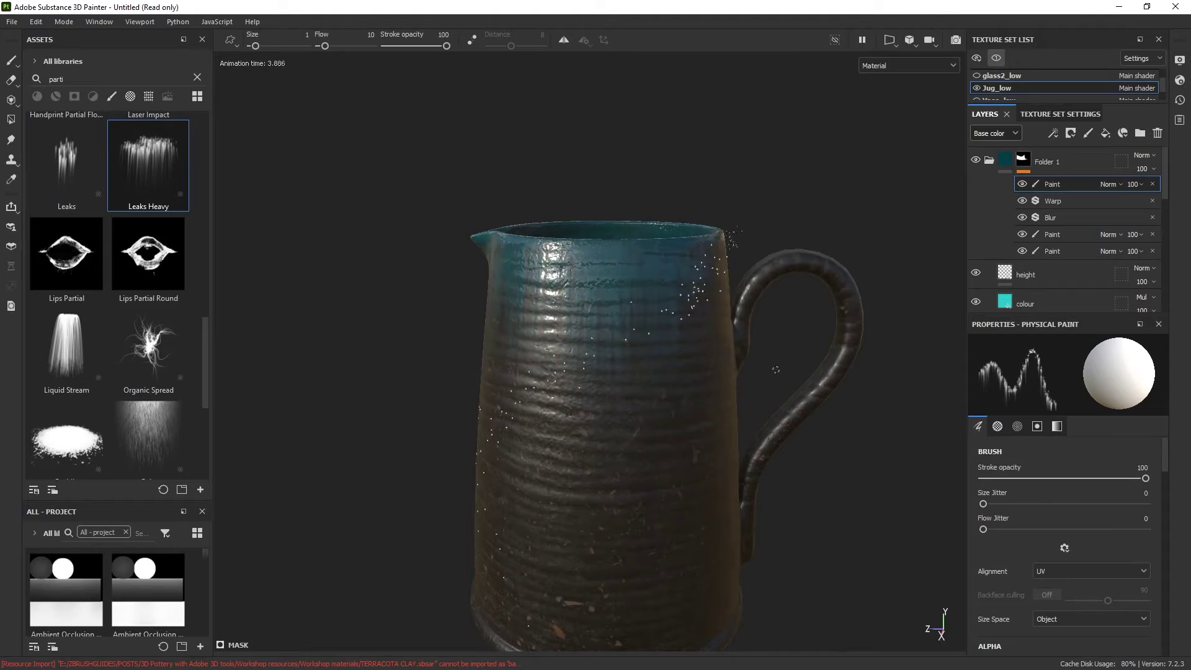
key("ctrl+z")
left_click_drag(634, 326, 680, 341, "alt")
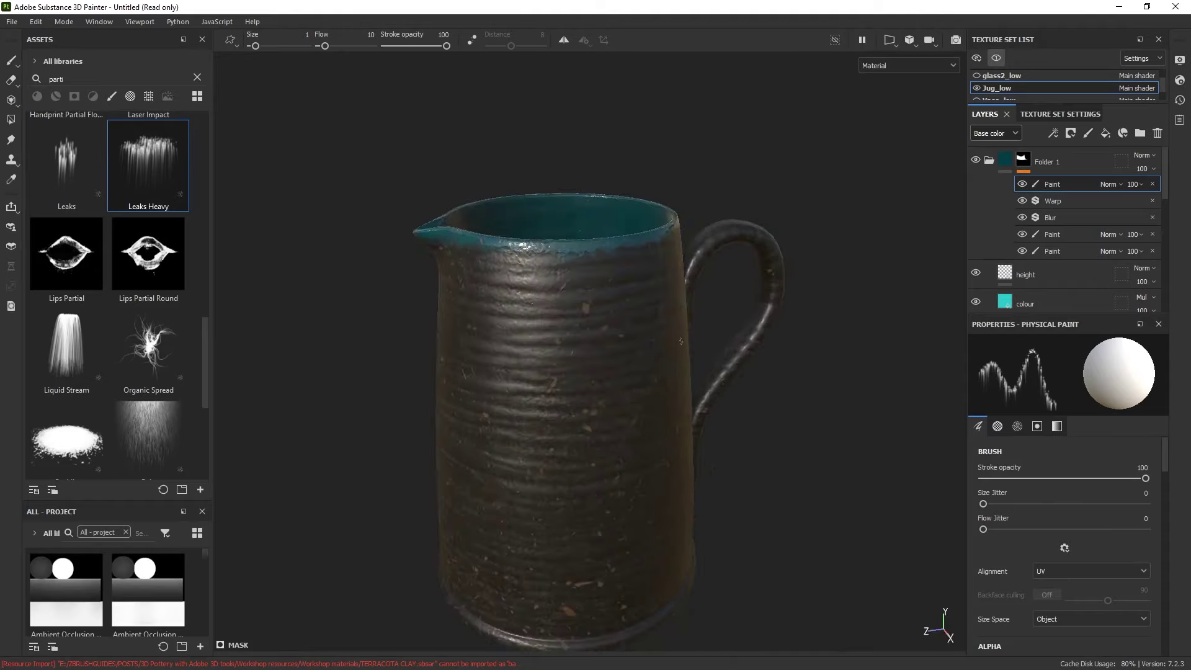
Hide the uppermost Paint effect in Folder 1's mask, and switch the folder's glaze layers off and back on to compare.
middle_click_drag(538, 258, 571, 273, "alt")
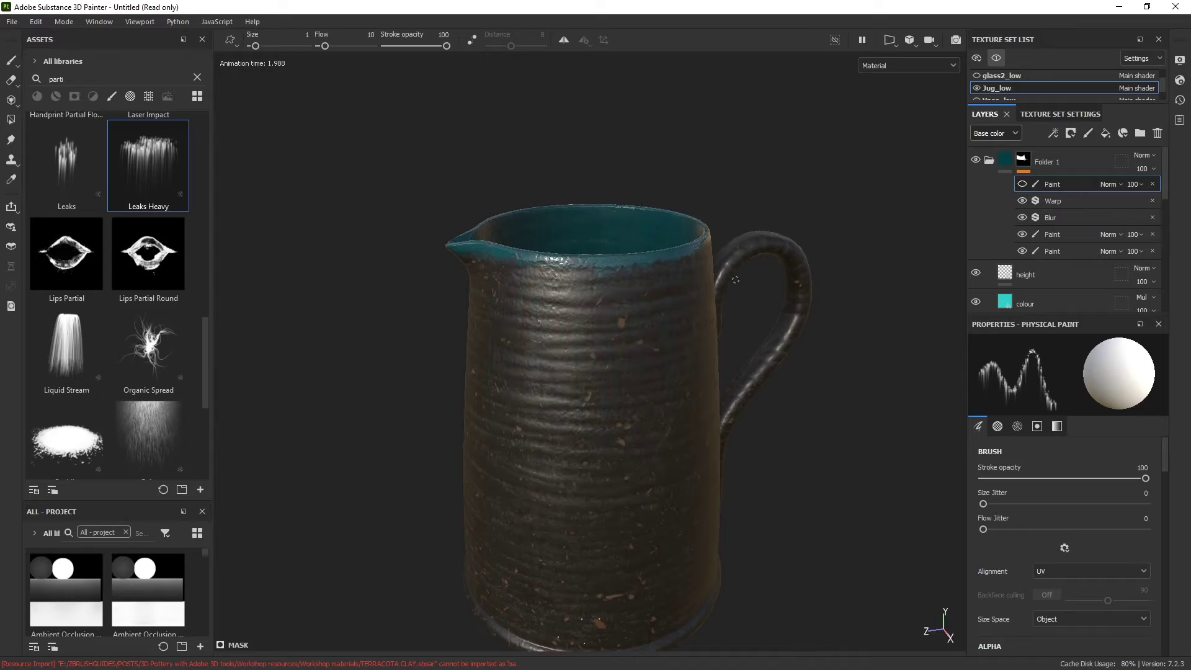
left_click(1022, 184)
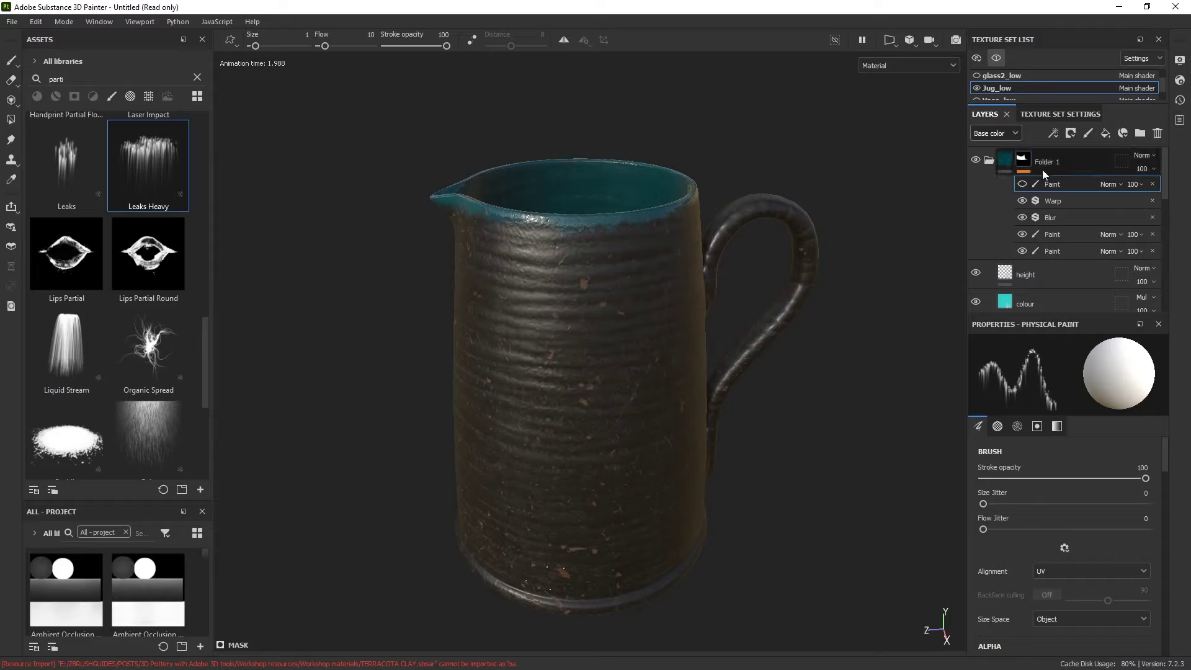
left_click(988, 160)
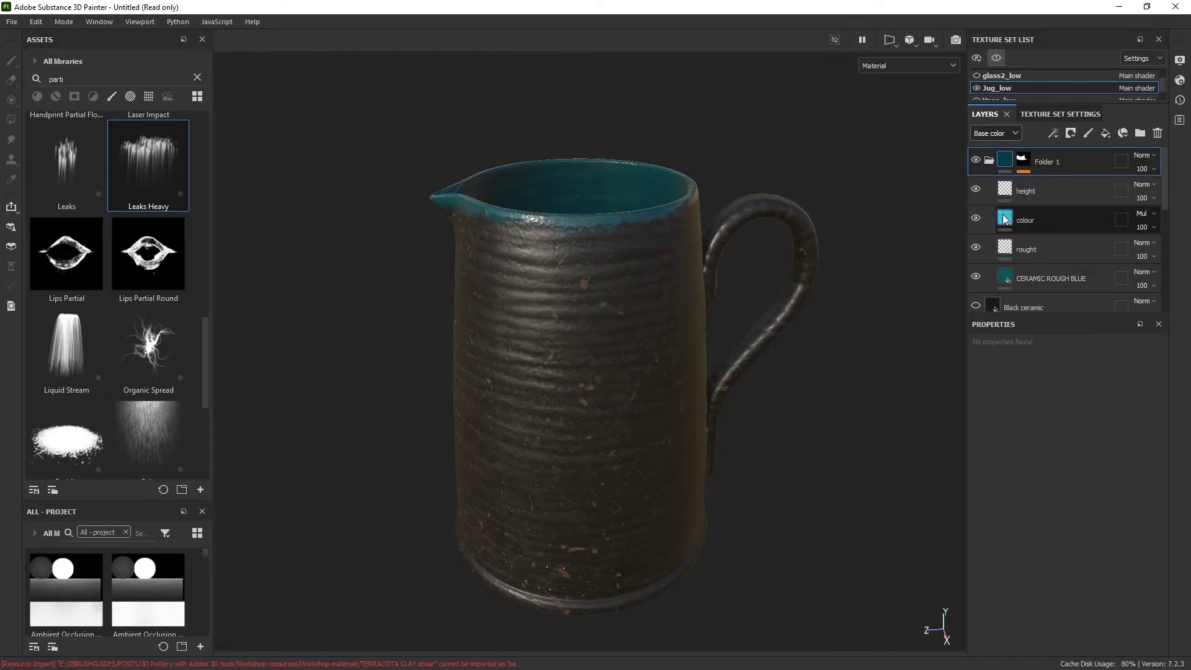
left_click(976, 276)
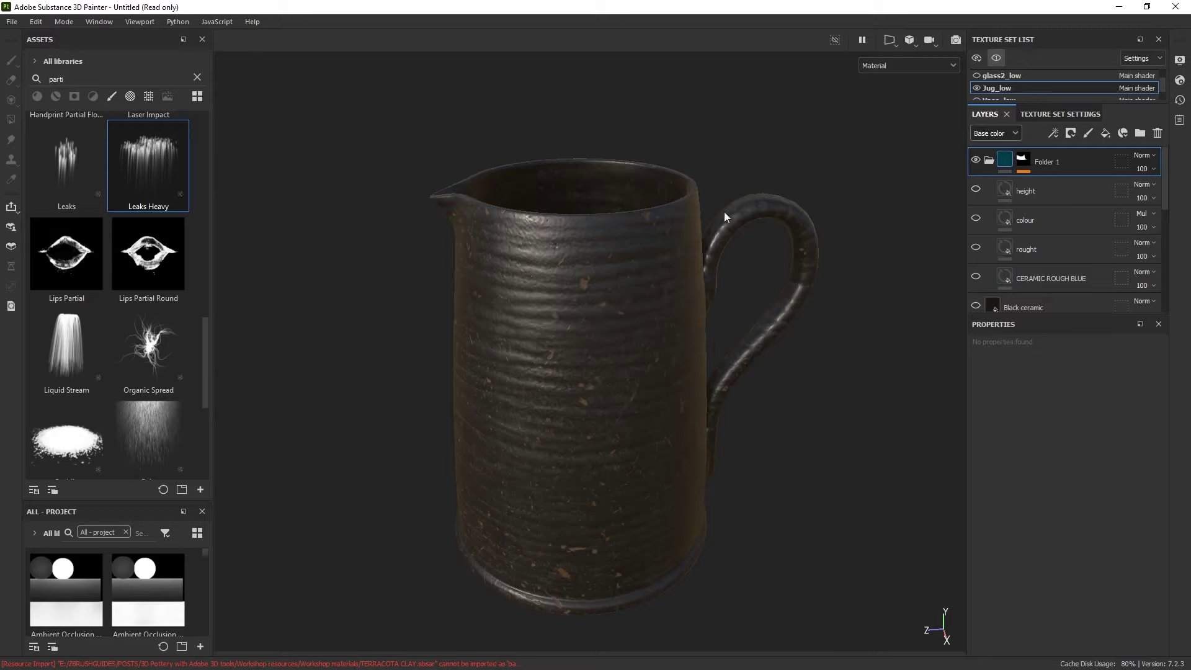
left_click(976, 276)
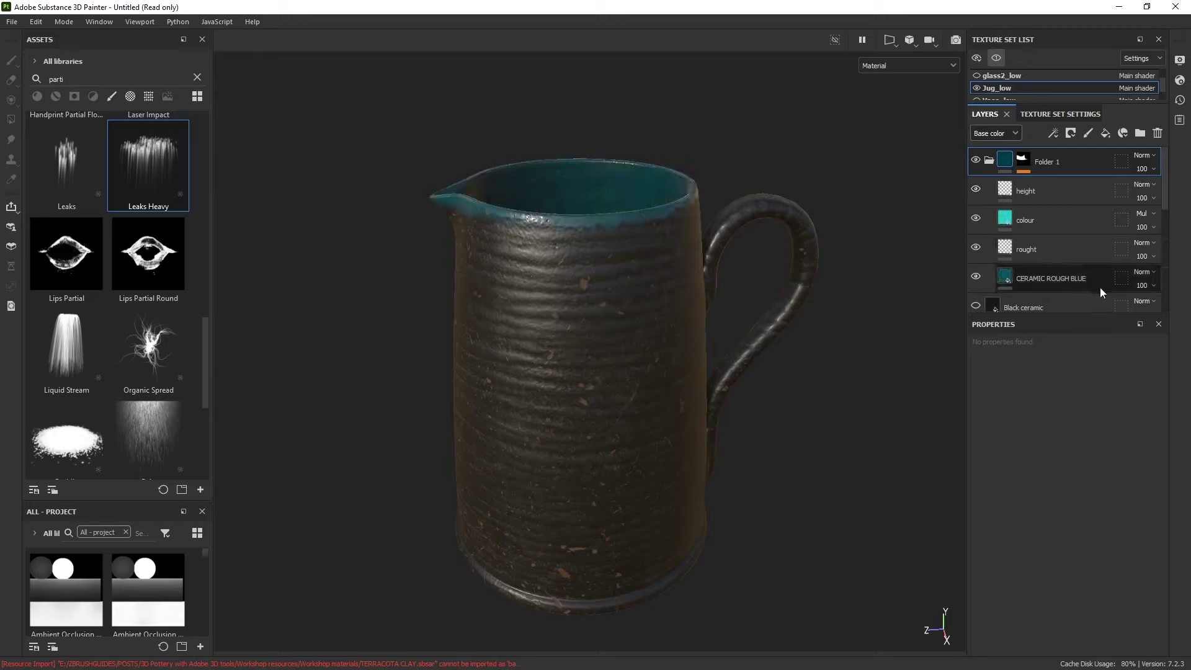
Mark Folder 1 and the four glaze layers inside it with the orange colour label.
left_click(1066, 274, "shift")
right_click(1058, 172)
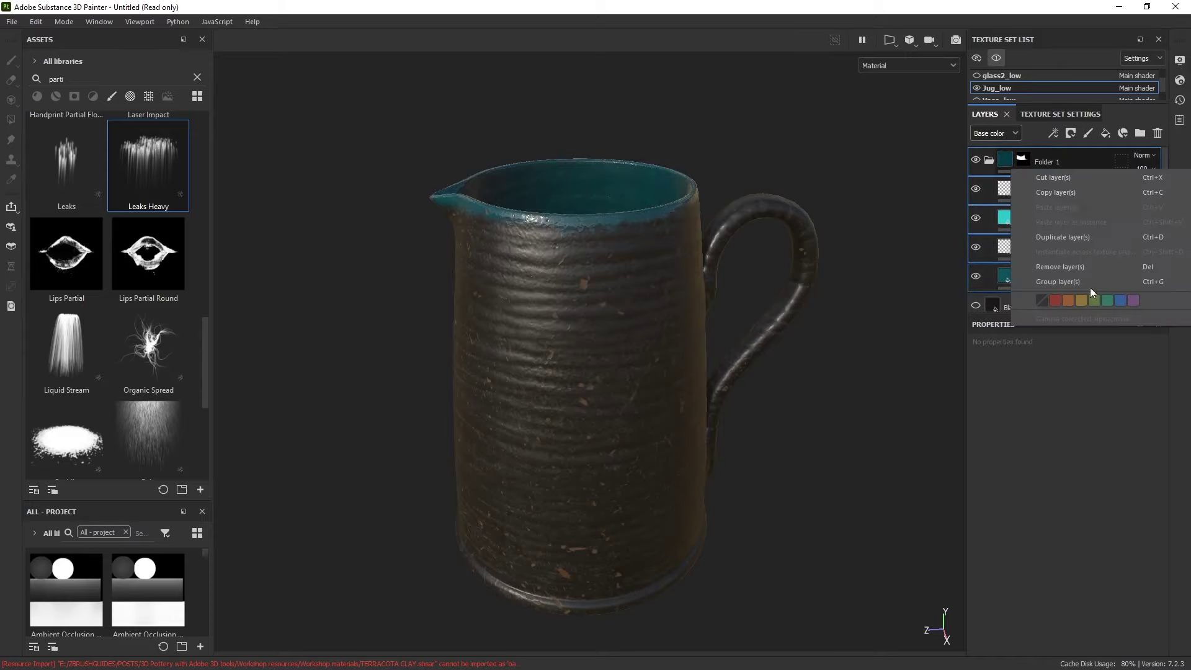
left_click(1068, 301)
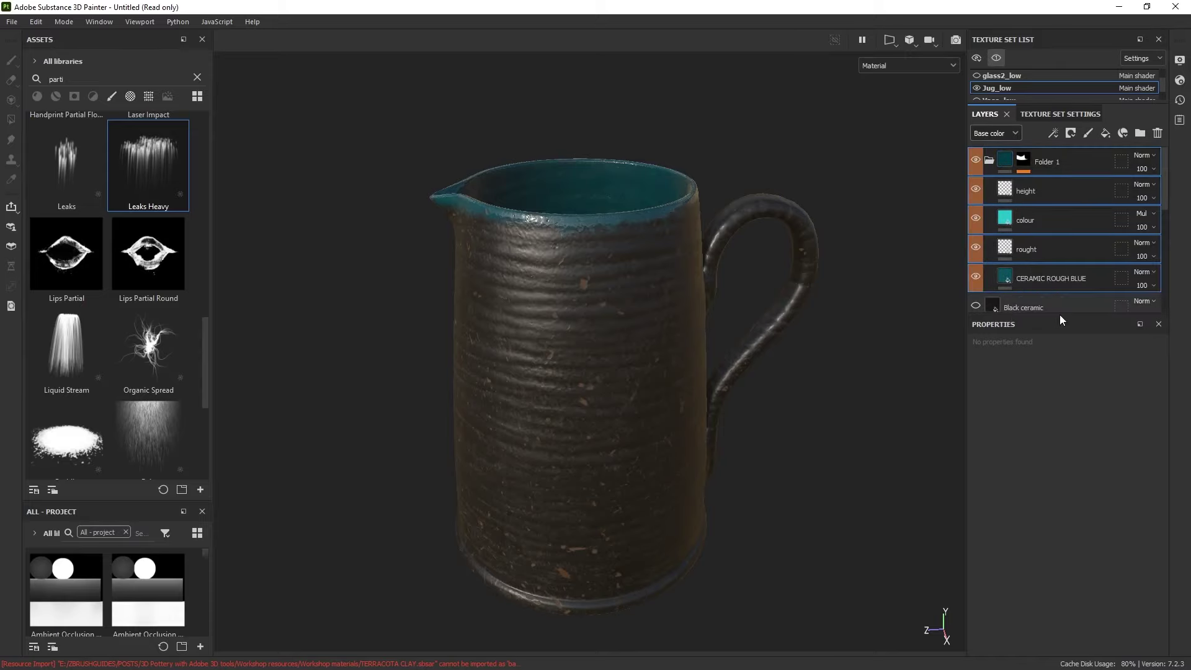
Set the colour layer's base color to a brighter turquoise, about #50ebe6.
left_click_drag(1059, 316, 1060, 442)
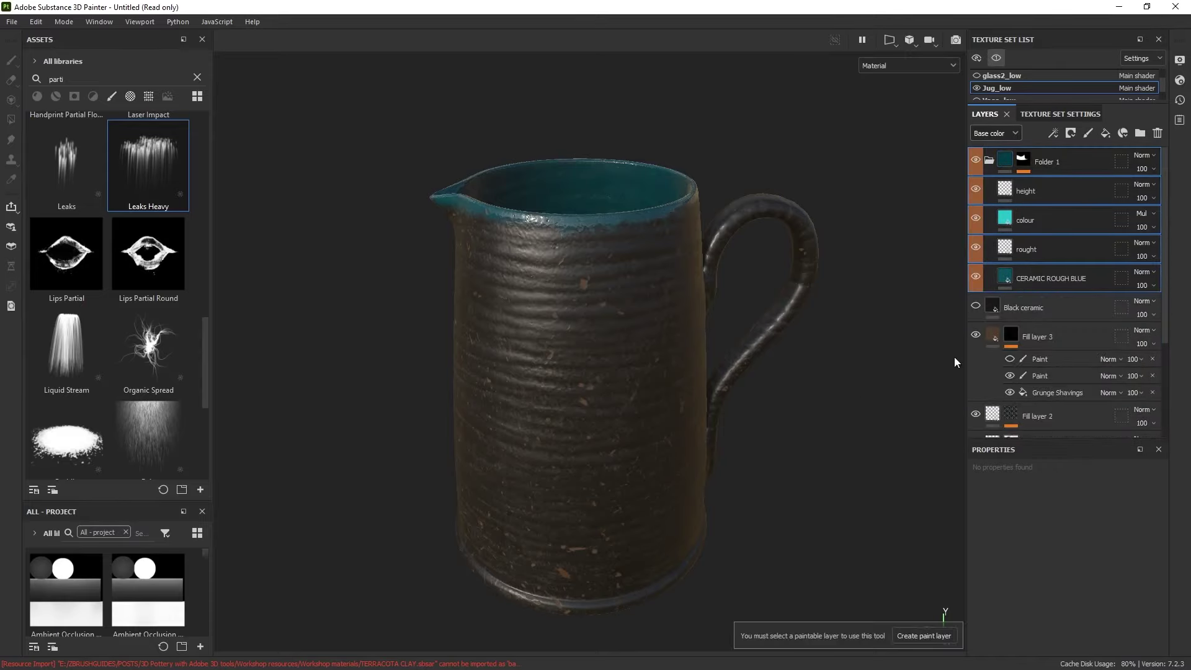
left_click(1047, 244)
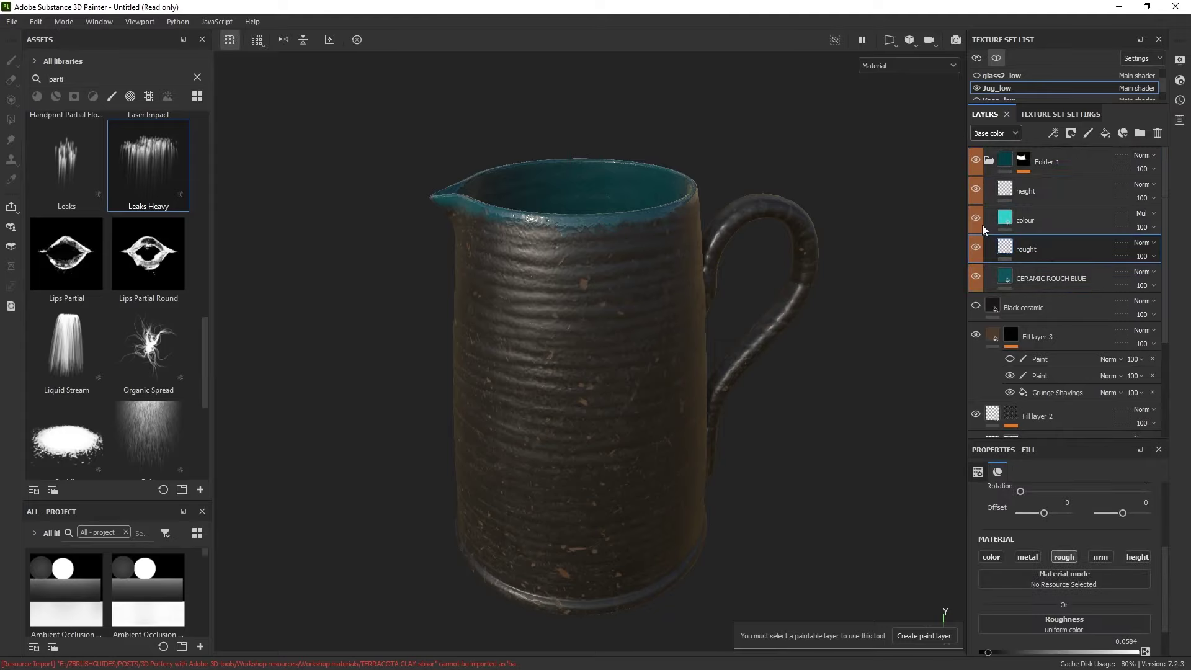
left_click(1018, 218)
left_click(1041, 643)
left_click(1124, 547)
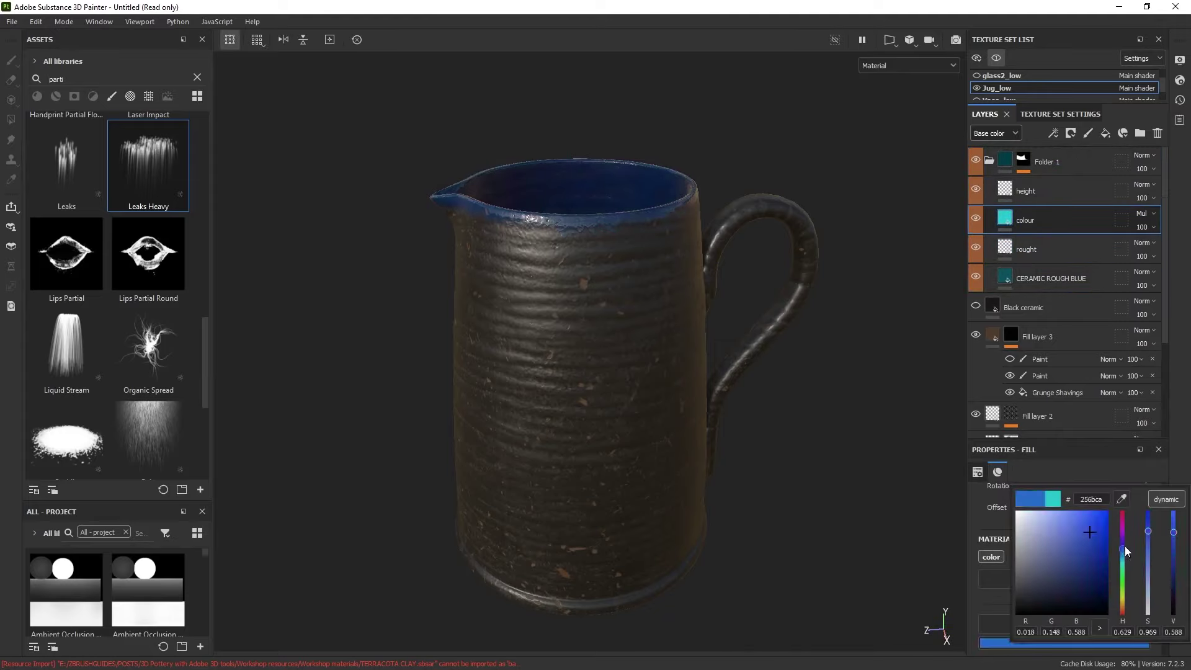
mouse_move(1125, 546)
left_mouse_down()
mouse_move(1124, 534)
mouse_move(1123, 579)
mouse_move(1115, 531)
mouse_move(1133, 554)
mouse_move(1123, 563)
left_mouse_up()
left_click_drag(1087, 528, 1077, 522)
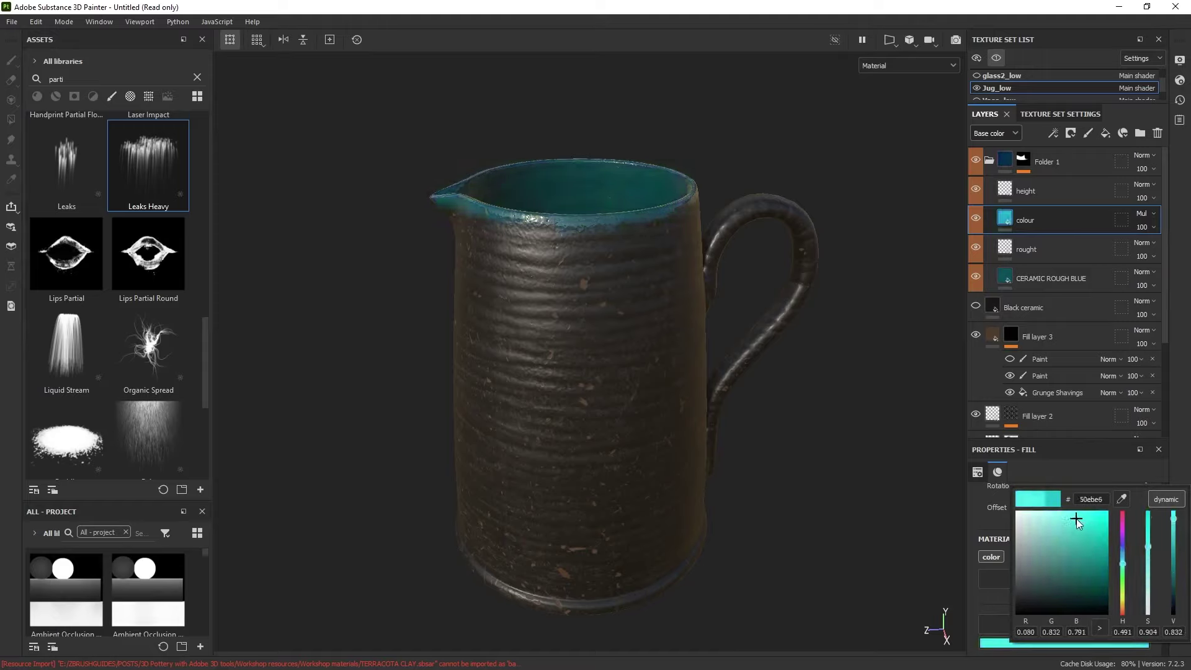
left_click(767, 372)
Show all the ceramic pieces together and shift the jug's colour layer to a bluer cyan, about #50dbeb.
scroll(790, 407, "down", 3)
key("alt+q")
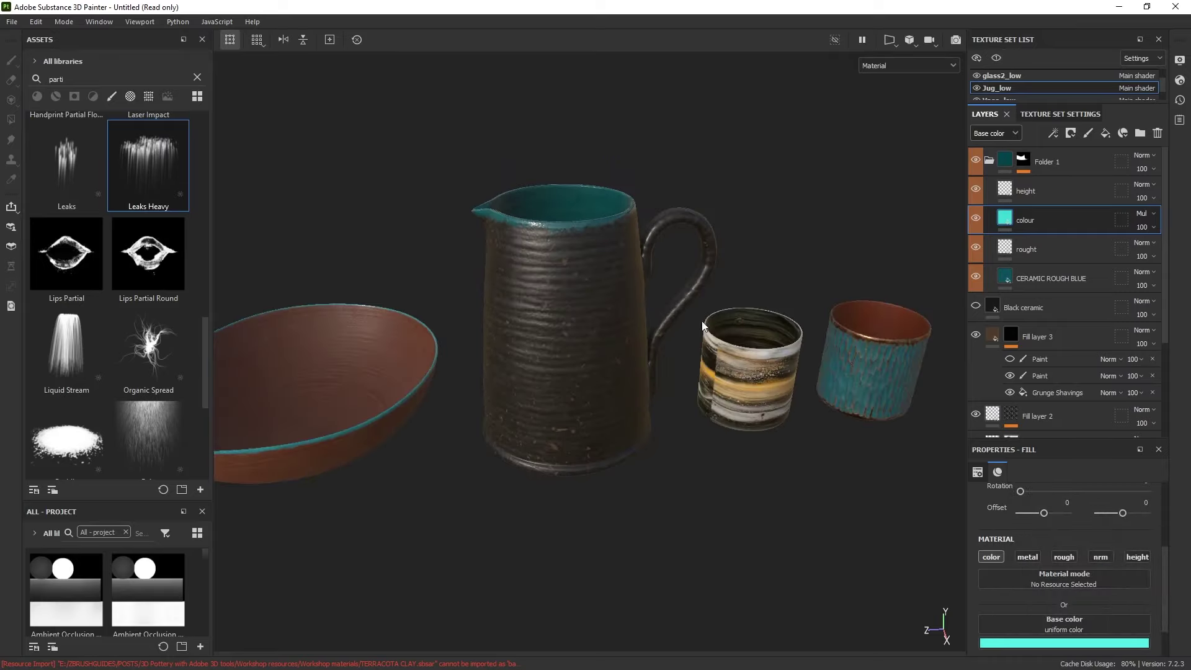
left_click_drag(790, 407, 727, 376, "alt")
scroll(726, 366, "down", 2)
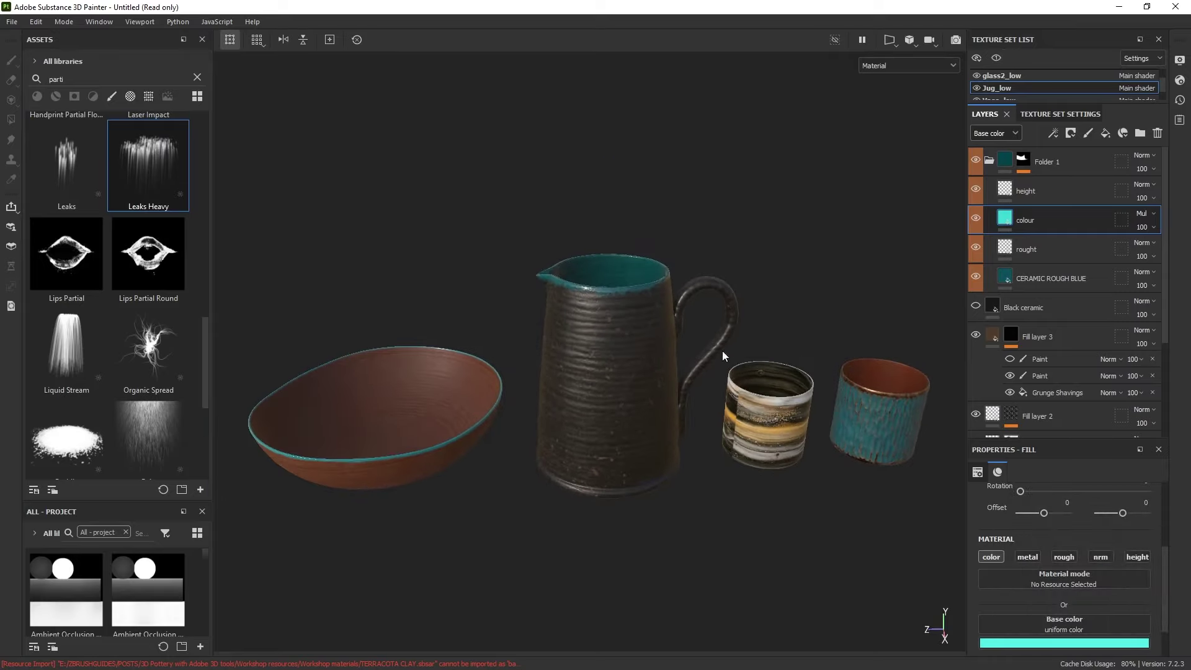
left_click(1064, 641)
left_click_drag(1128, 569, 1124, 565)
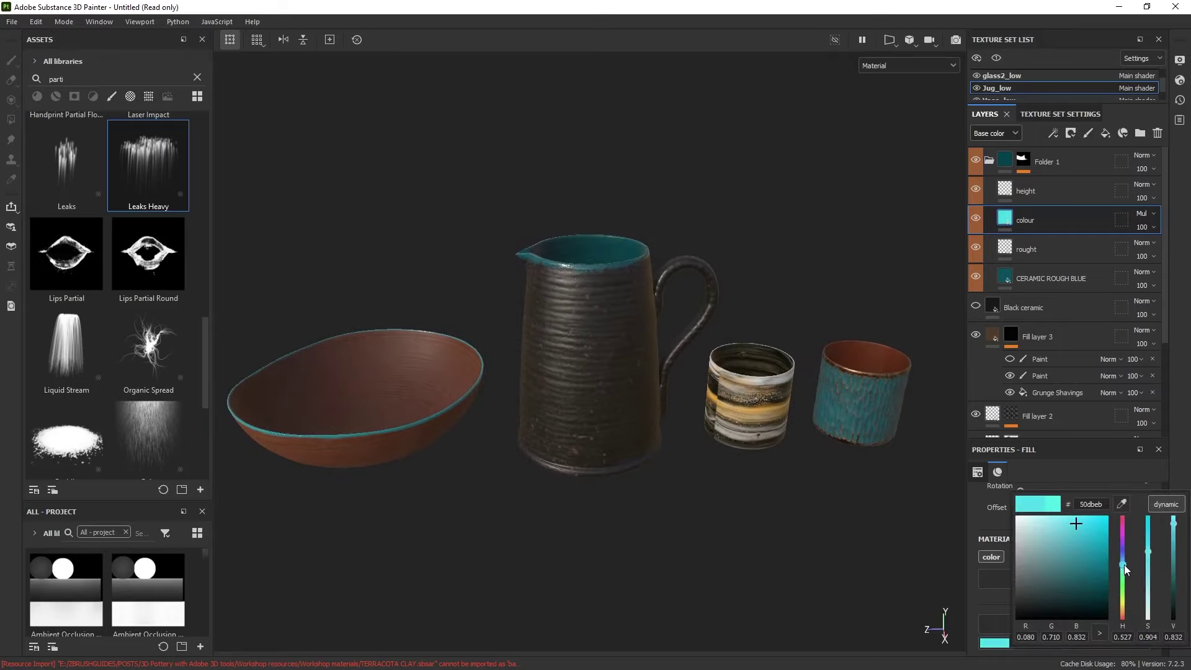
left_click_drag(1083, 525, 1083, 524)
left_click(747, 451)
middle_click_drag(787, 451, 757, 423, "alt")
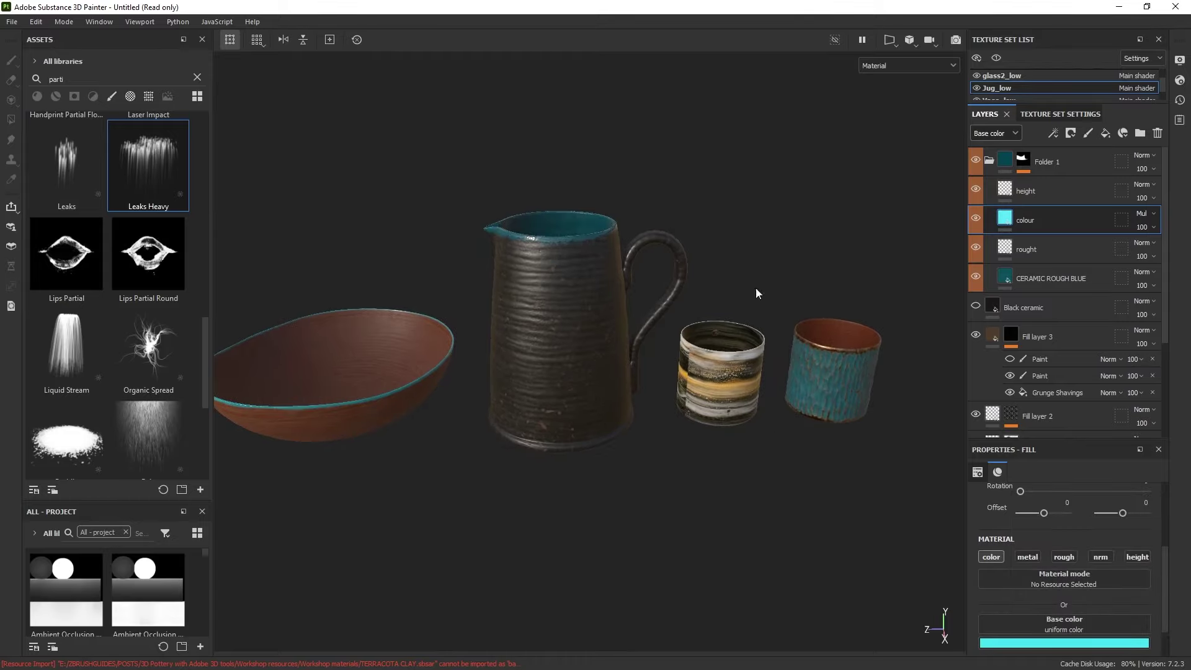
Switch to the striped mug's texture set Glass1_low and show its MUG 01B layer in place of MUG 01.
key("ctrl+alt")
right_click(737, 369, "ctrl+alt")
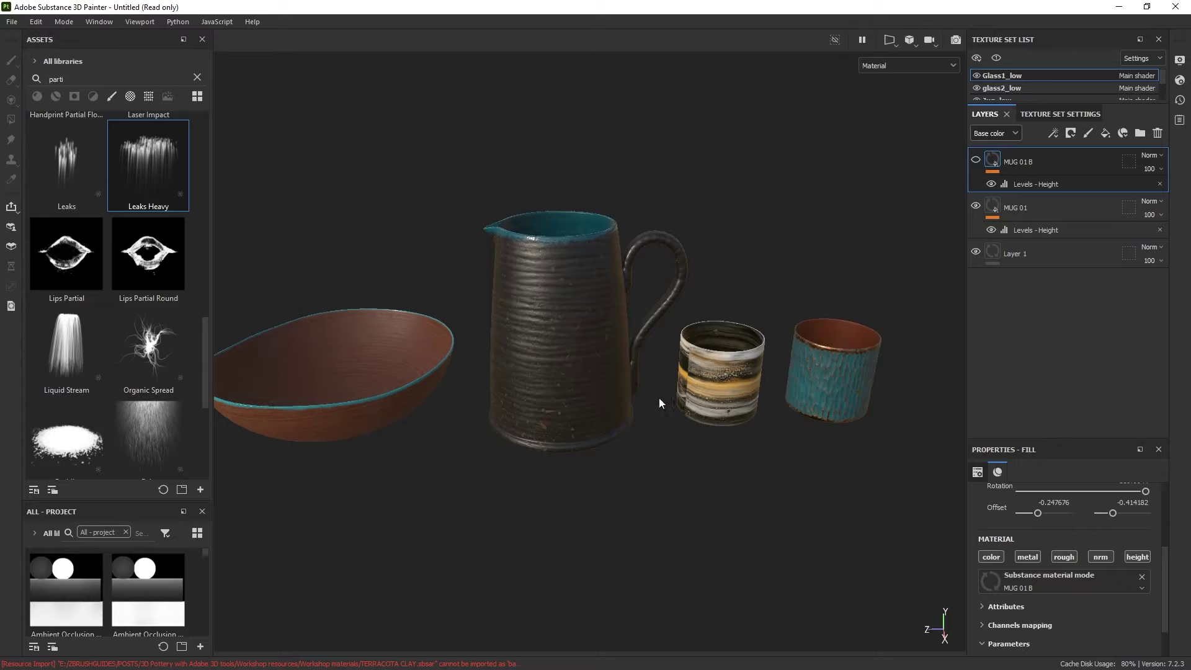
key("alt+q")
key("alt+q")
key("alt+q")
key("alt+q")
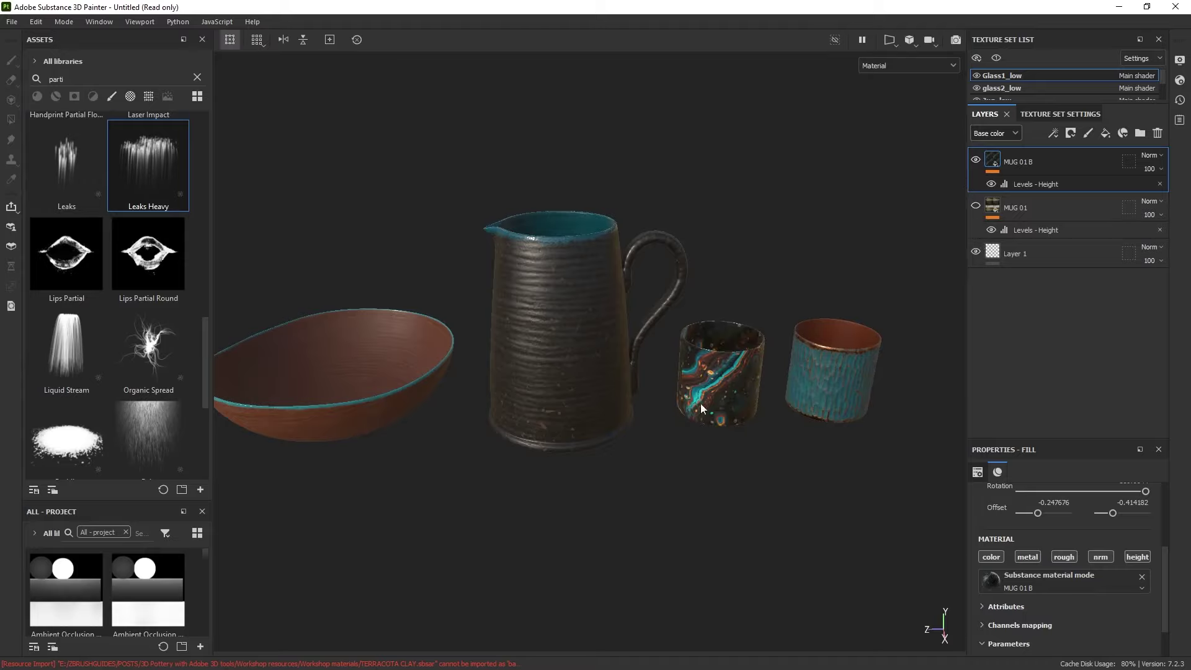
Examine the four ceramic pieces together, and isolate the Glass1_low mug to inspect its marbled pattern up close.
left_click_drag(701, 403, 746, 373, "alt")
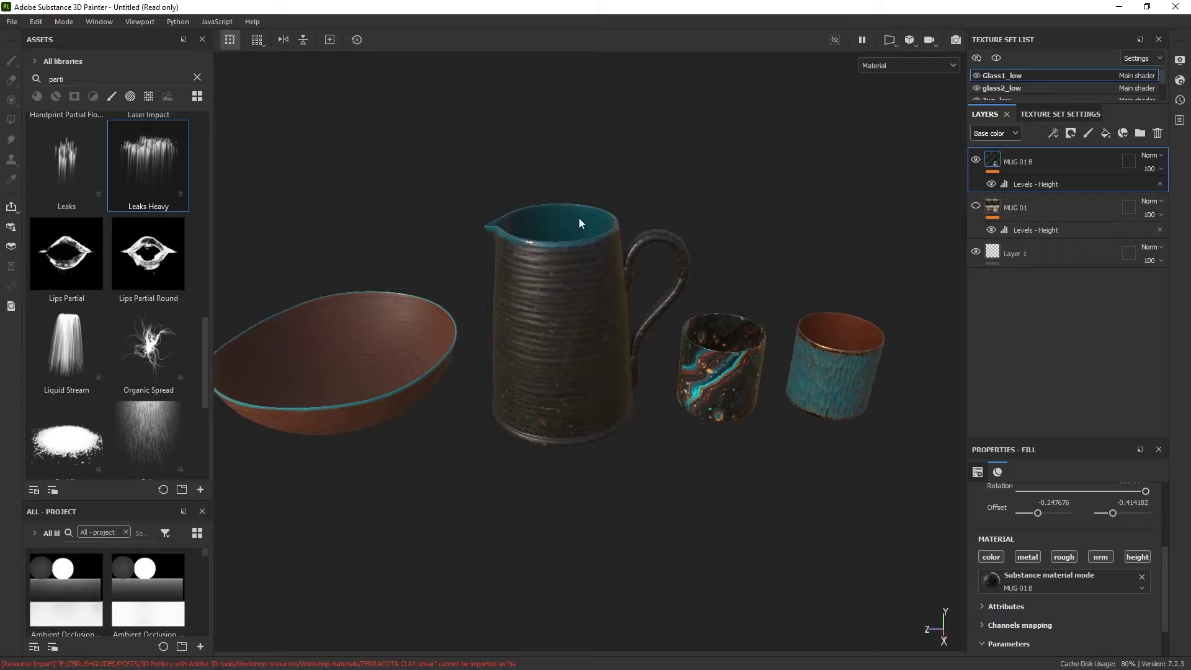
left_click_drag(800, 409, 751, 340, "alt")
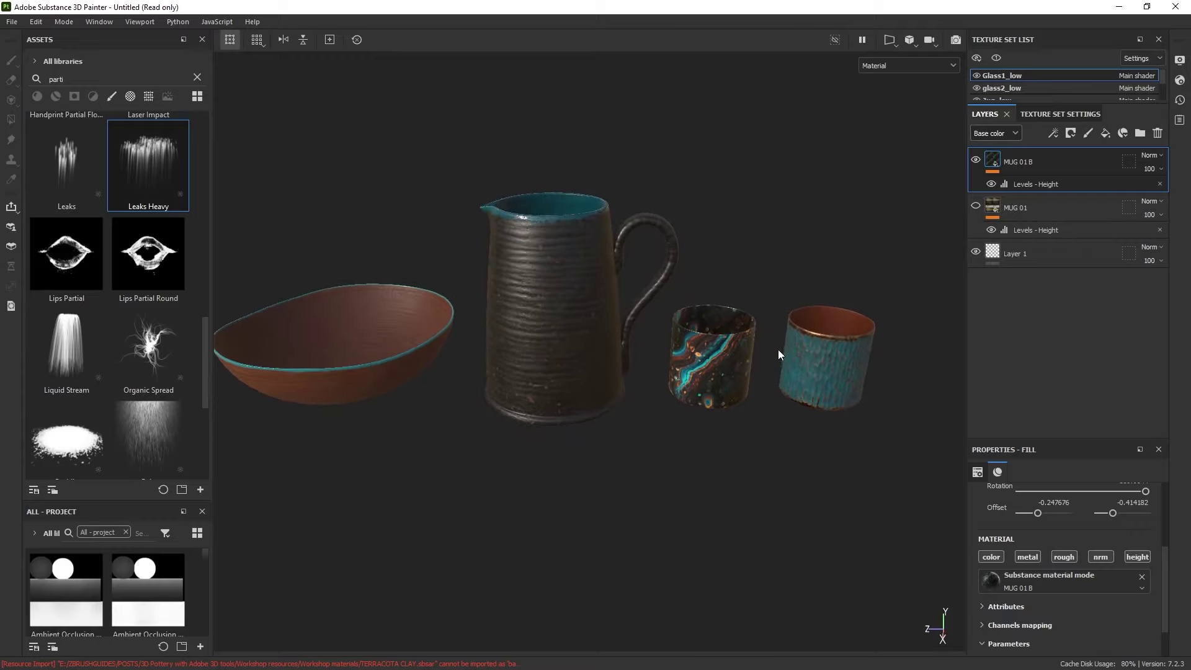
right_click_drag(772, 348, 771, 641, "shift")
left_click_drag(754, 441, 745, 312, "alt")
right_click_drag(743, 309, 750, 307, "shift")
key("alt+q")
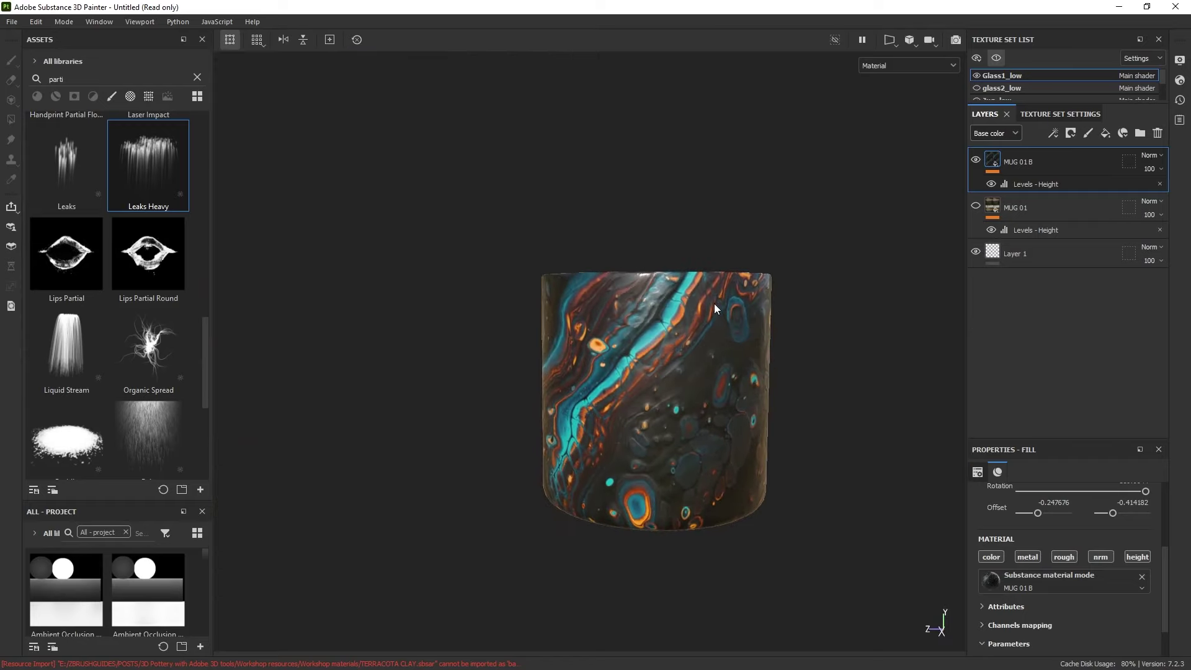
Add a fill layer above MUG 01B that affects only roughness, and set its roughness to about 0.19.
left_click_drag(714, 304, 732, 295, "alt")
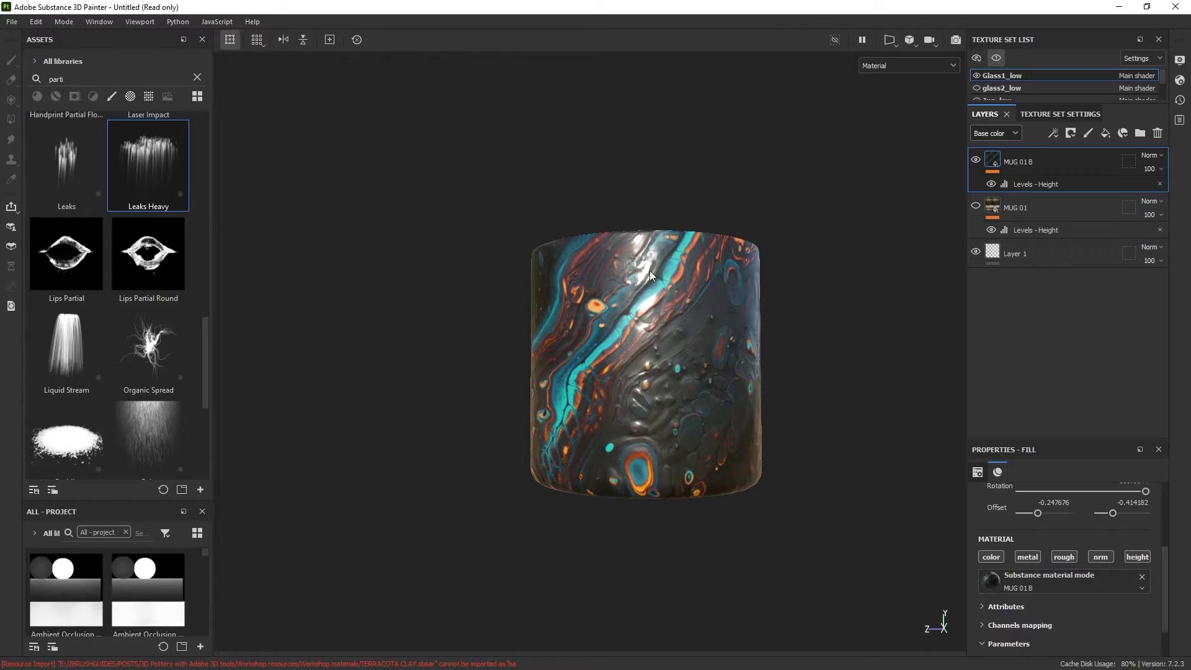
left_click(1106, 134)
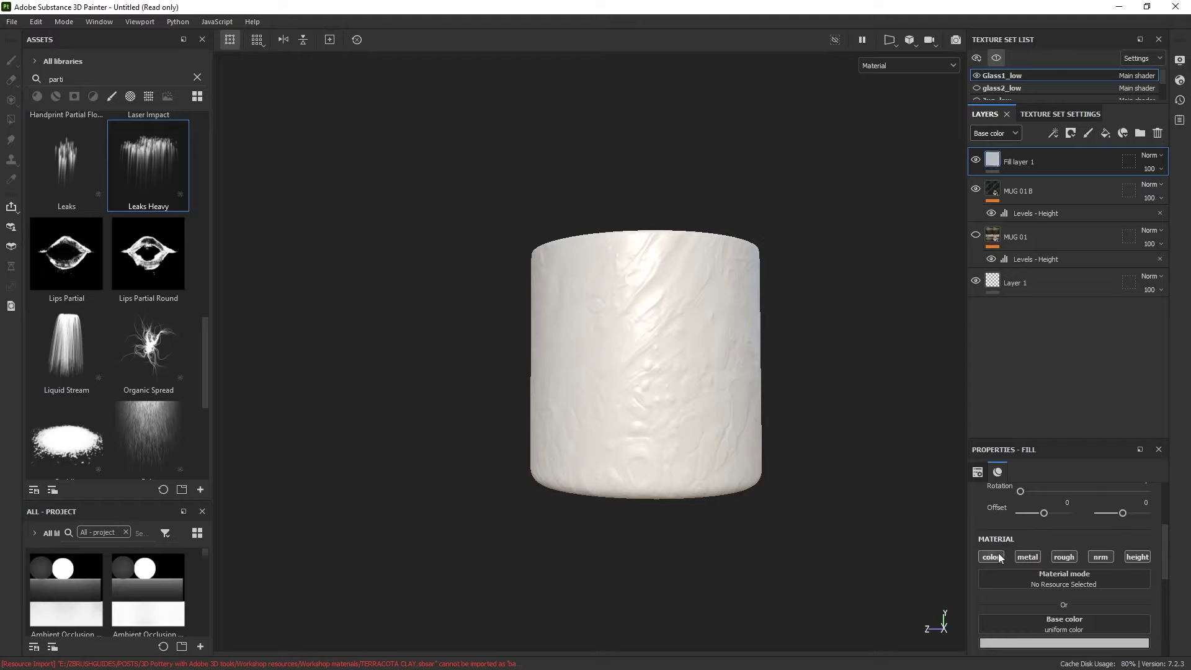
left_click(992, 556)
left_click(1027, 556)
left_click(1101, 557)
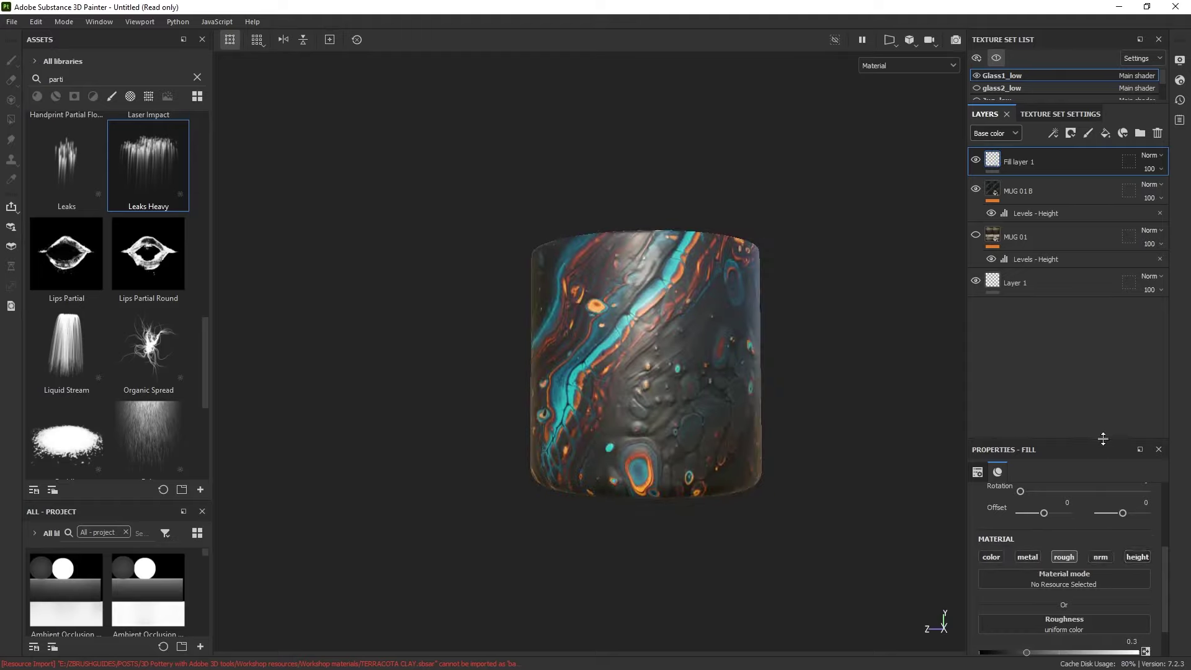
left_click_drag(1101, 442, 1100, 305)
left_click_drag(1037, 510, 1009, 501)
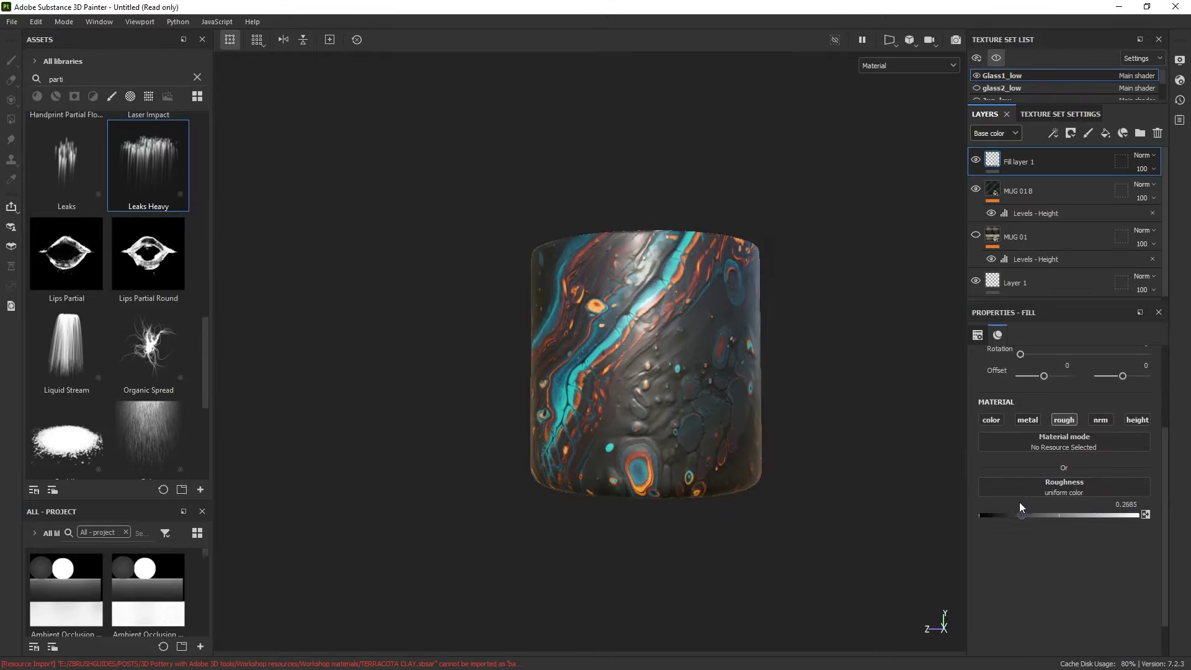
Add a black mask to the new fill layer with a fill effect using the Grunge Wipe Brushed Partial texture.
left_click(1070, 134)
left_click(1091, 167)
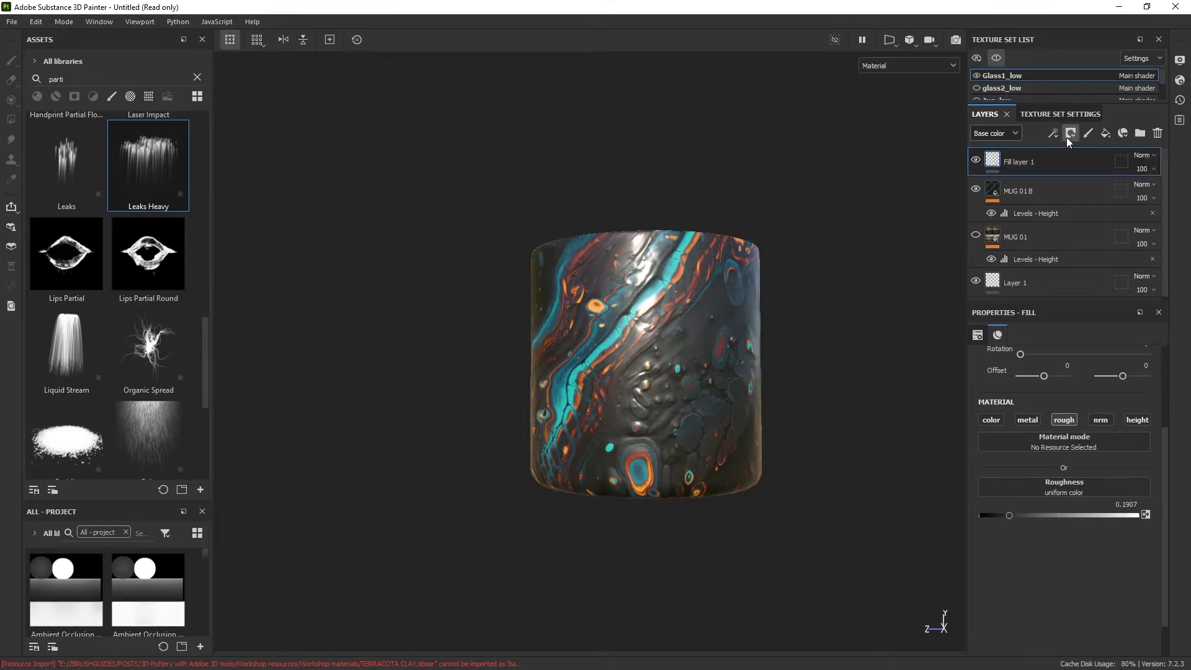
left_click(1068, 136)
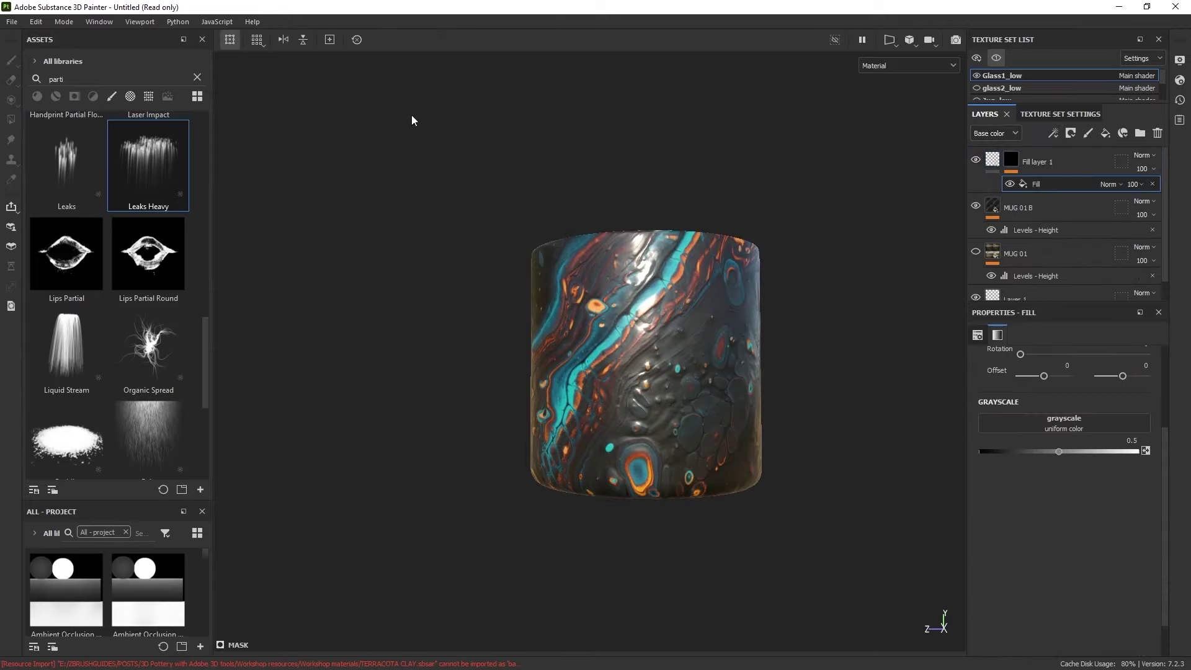
left_click(148, 96)
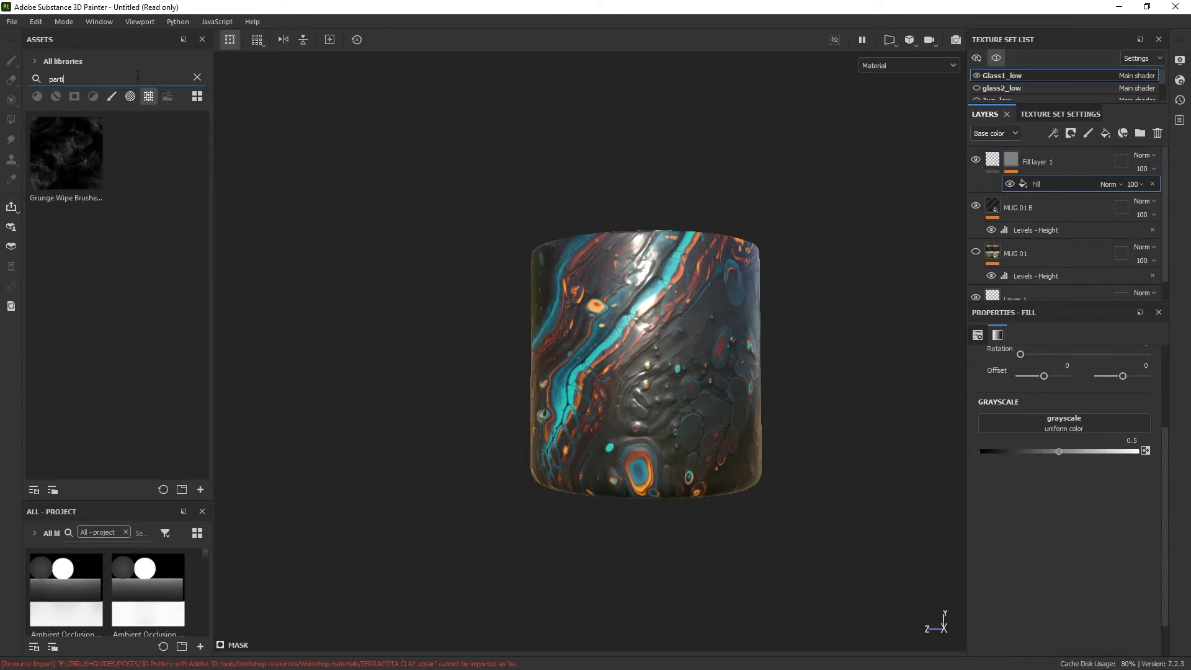
mouse_move(65, 152)
left_mouse_down()
mouse_move(957, 417)
mouse_move(1030, 427)
left_mouse_up()
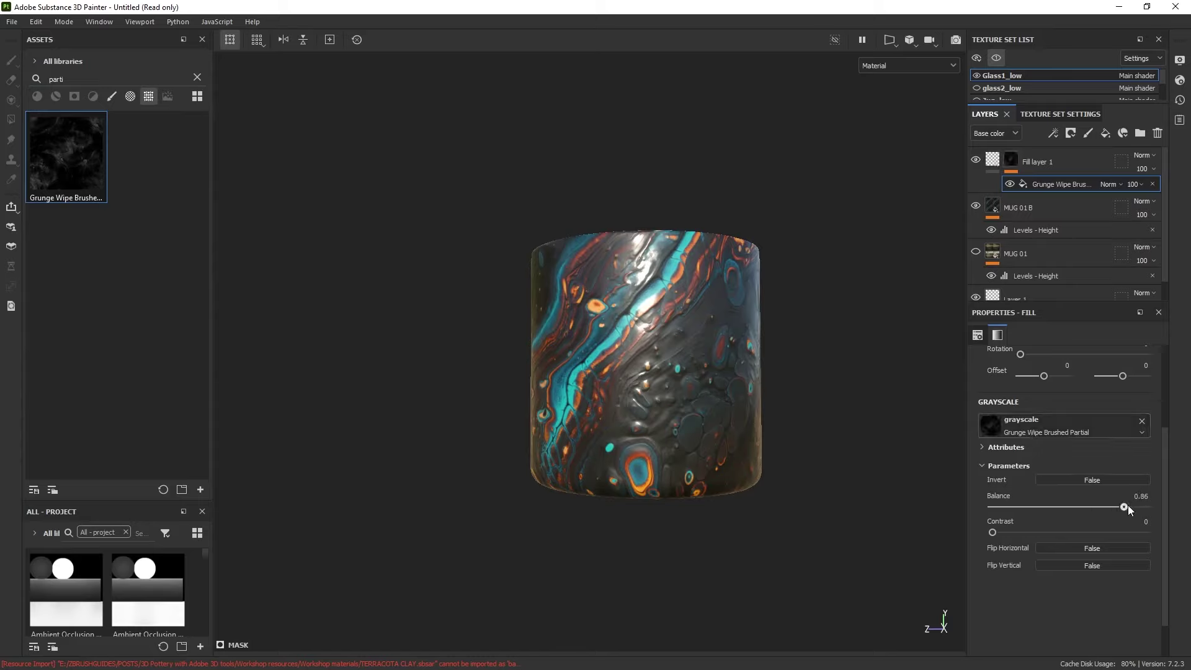
Raise the mask grunge's balance to about 0.87 while previewing the mug's Roughness channel.
left_click_drag(1090, 507, 1012, 506)
left_click(882, 65)
left_click_drag(1085, 508, 1125, 507)
left_click(887, 142)
left_click(1010, 185)
left_click(1011, 185)
left_click(993, 160)
left_click(1011, 160)
Set the mask grunge's UV scale to 2, its balance to 0.8 and its contrast to 0.06.
left_click(1044, 186)
scroll(1029, 419, "up", 2)
type("2")
key("Return")
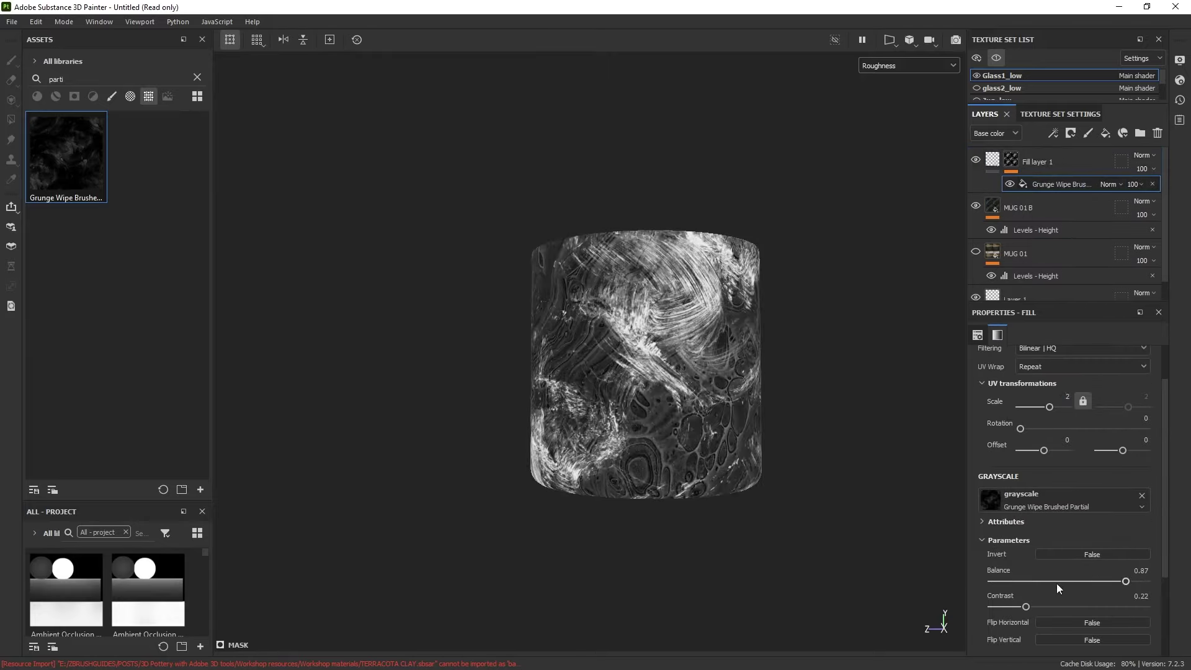
left_click_drag(1056, 582, 1115, 582)
left_click_drag(1025, 607, 1060, 605)
Return to the Material view and raise the fill layer's roughness to 1.
left_click(992, 160)
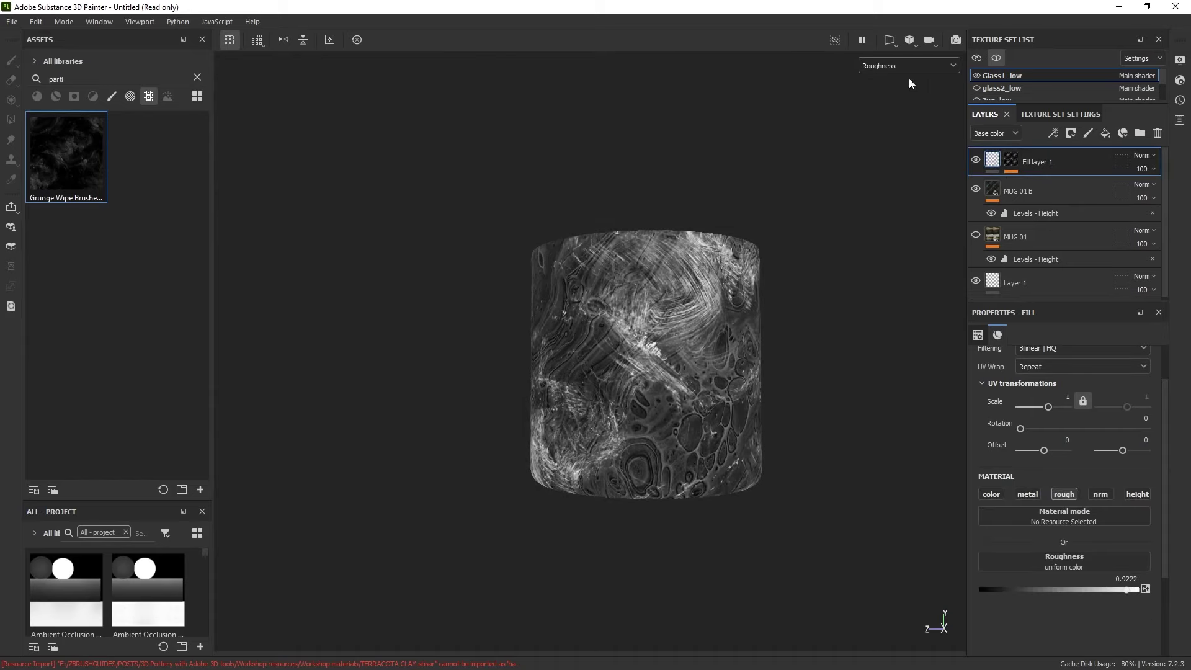
left_click(891, 66)
left_click(890, 94)
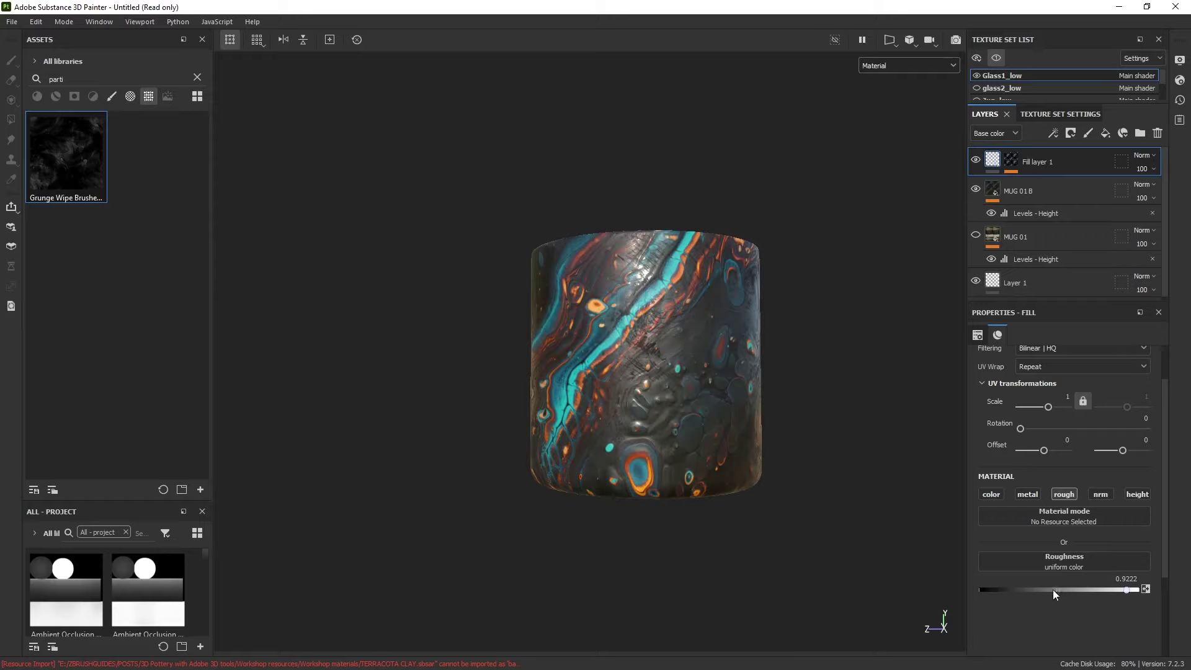
mouse_move(707, 365)
right_mouse_down("shift")
mouse_move(691, 365)
mouse_move(726, 366)
right_mouse_up("shift")
left_click_drag(1126, 590, 1151, 589)
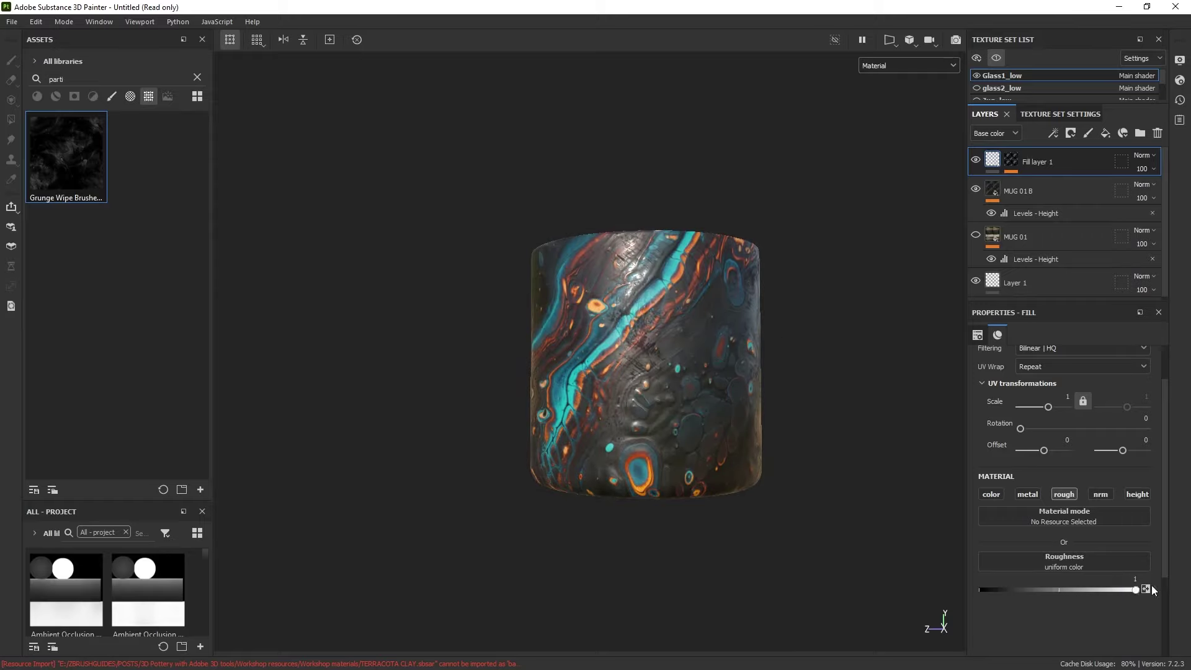
Try the Grunge Dirt Thin texture as the fill layer's roughness, with balance 0.83 and contrast 0.35.
left_click(197, 77)
type("grun")
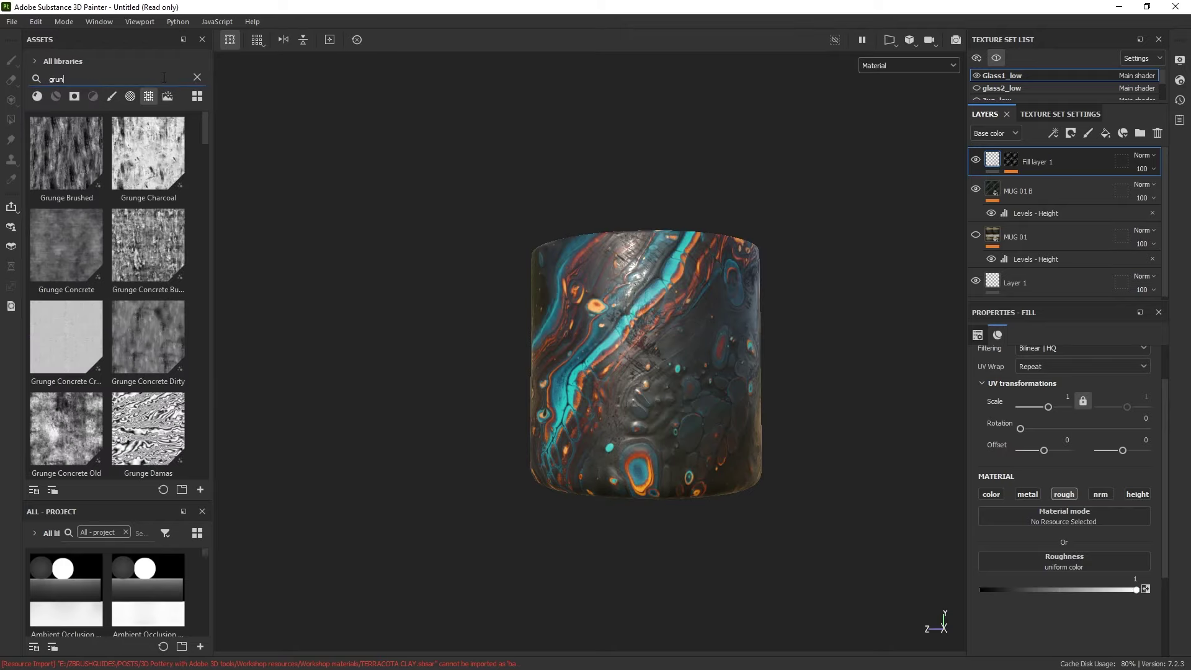
scroll(154, 244, "down", 5)
left_click_drag(68, 329, 1025, 561)
scroll(1024, 559, "down", 1)
left_click_drag(1060, 604, 1119, 605)
scroll(986, 556, "down", 2)
left_click_drag(1025, 559, 1046, 559)
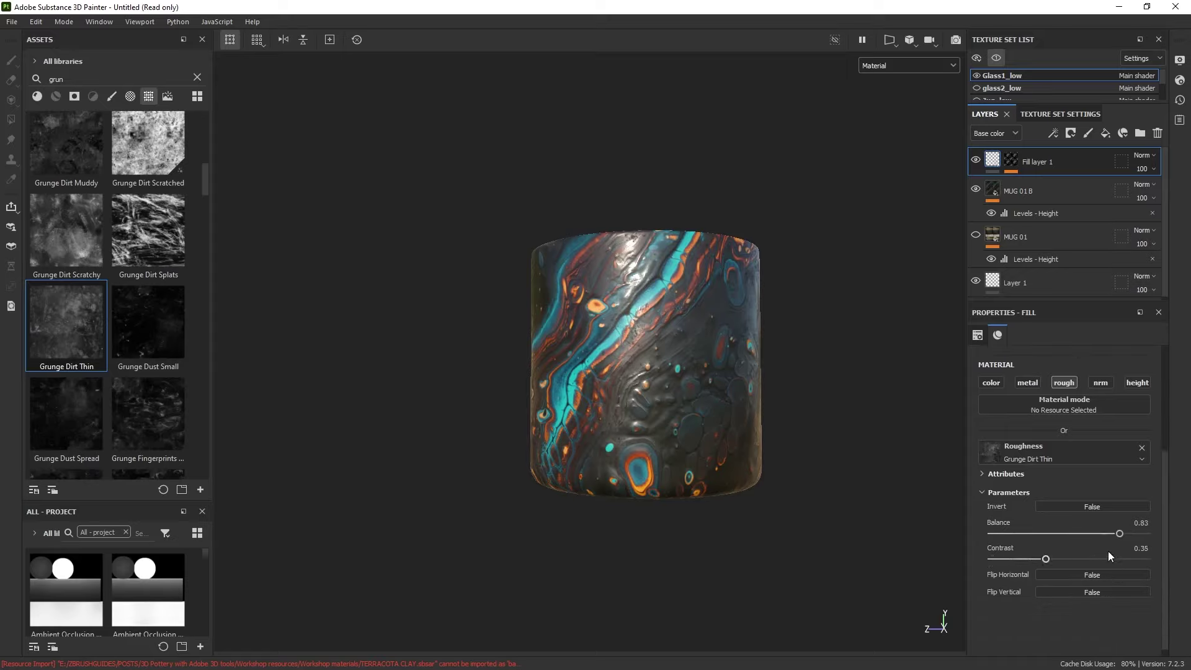
Set the roughness grunge's balance to 0.89 and contrast to 0.09, and the fill layer's UV scale to 2.
scroll(1070, 531, "down", 2)
left_click_drag(1117, 533, 1129, 534)
left_click_drag(1047, 559, 1006, 560)
scroll(1017, 527, "up", 2)
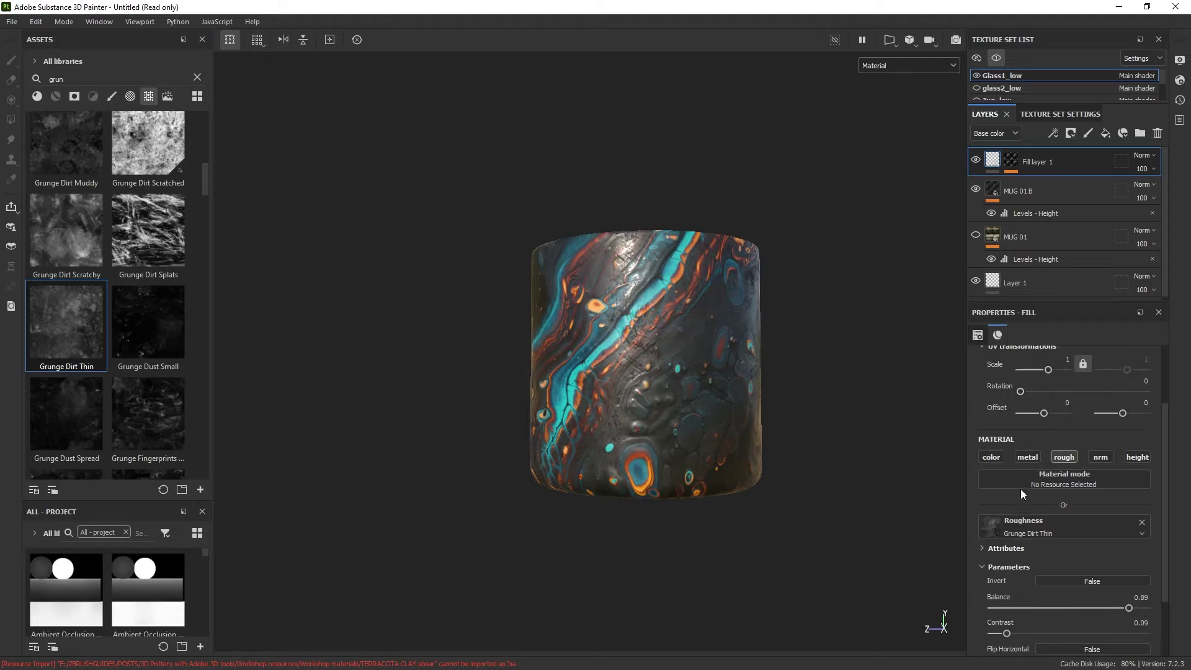
left_click(1065, 359)
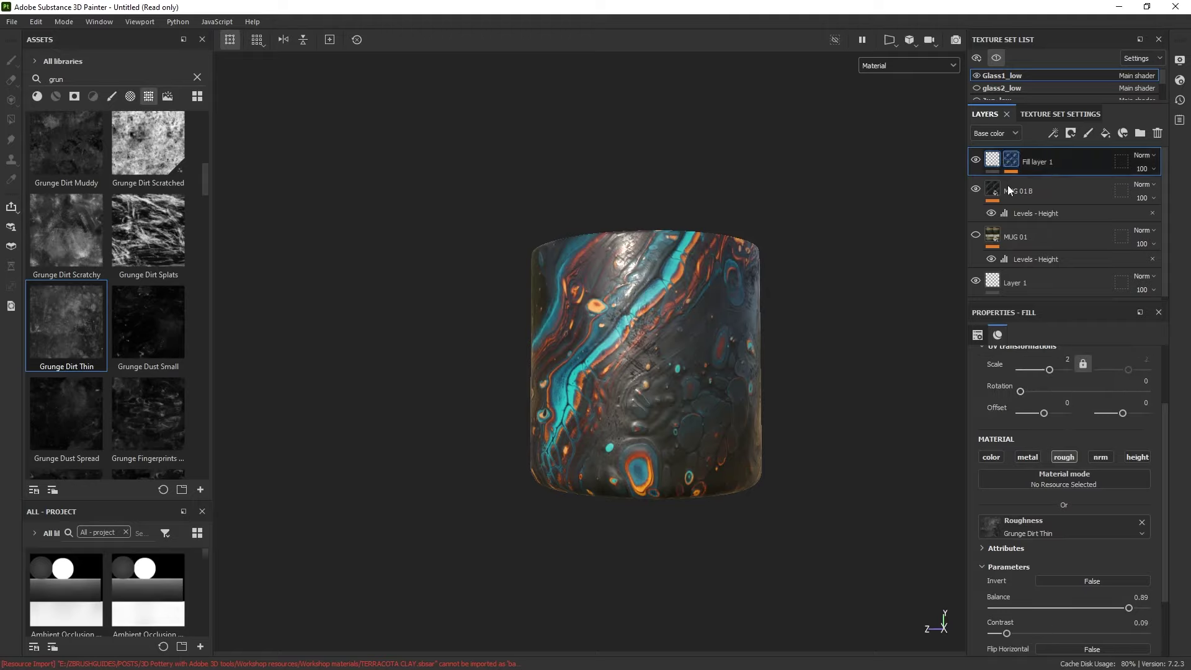
left_click(1010, 160)
left_click(991, 160)
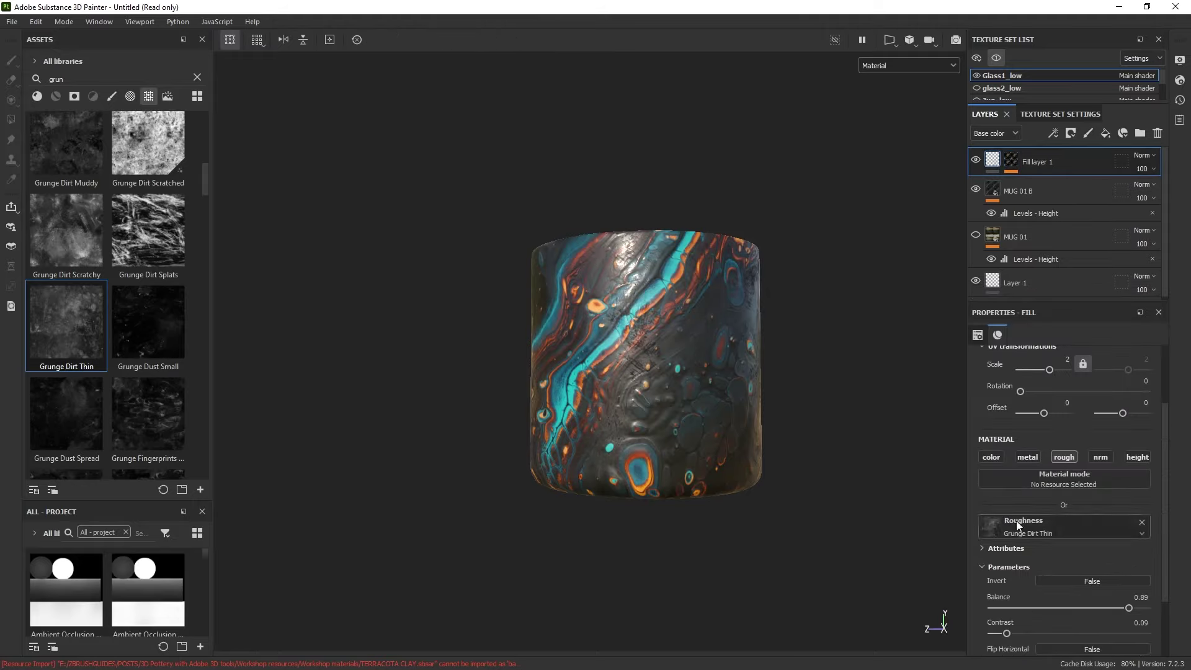
Remove the grunge texture from the layer's roughness, and replace the mask's grunge with Grunge Dirt Thin.
left_click(1149, 524)
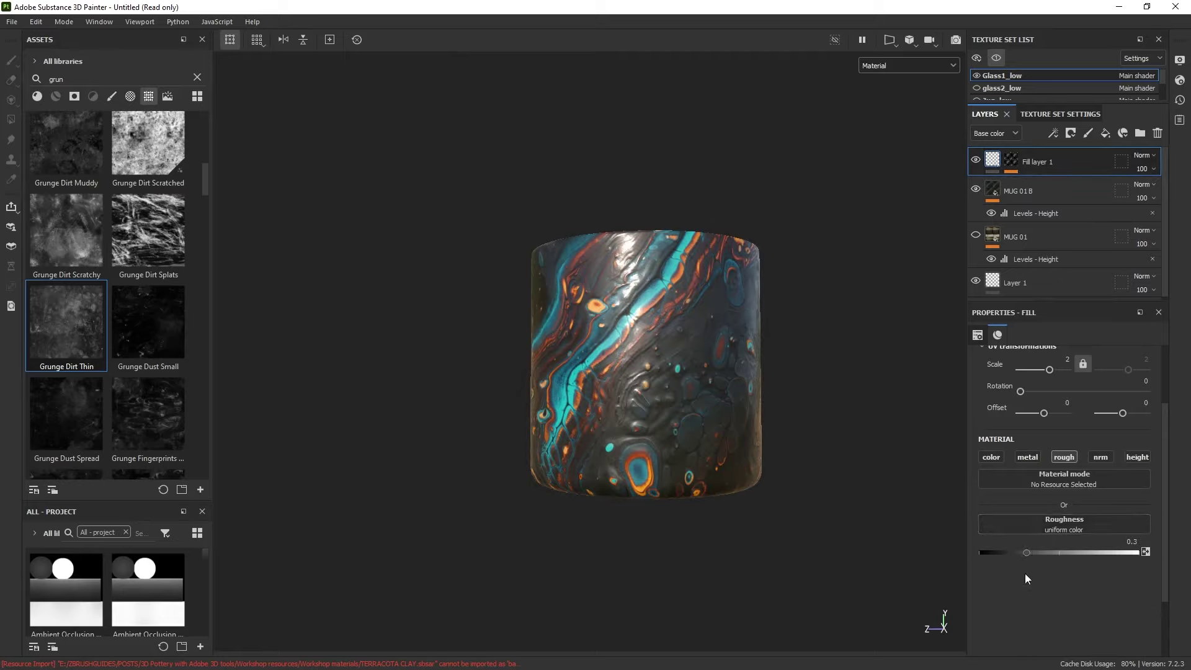
left_click(1016, 171)
left_click(1044, 184)
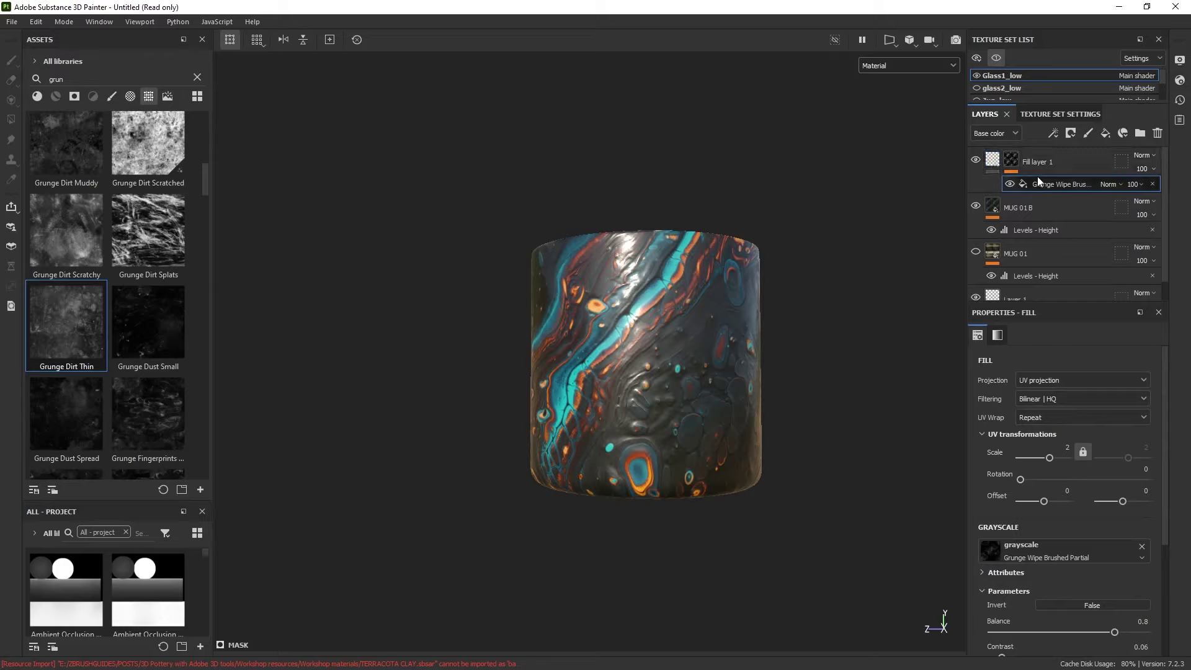
left_click(1016, 158)
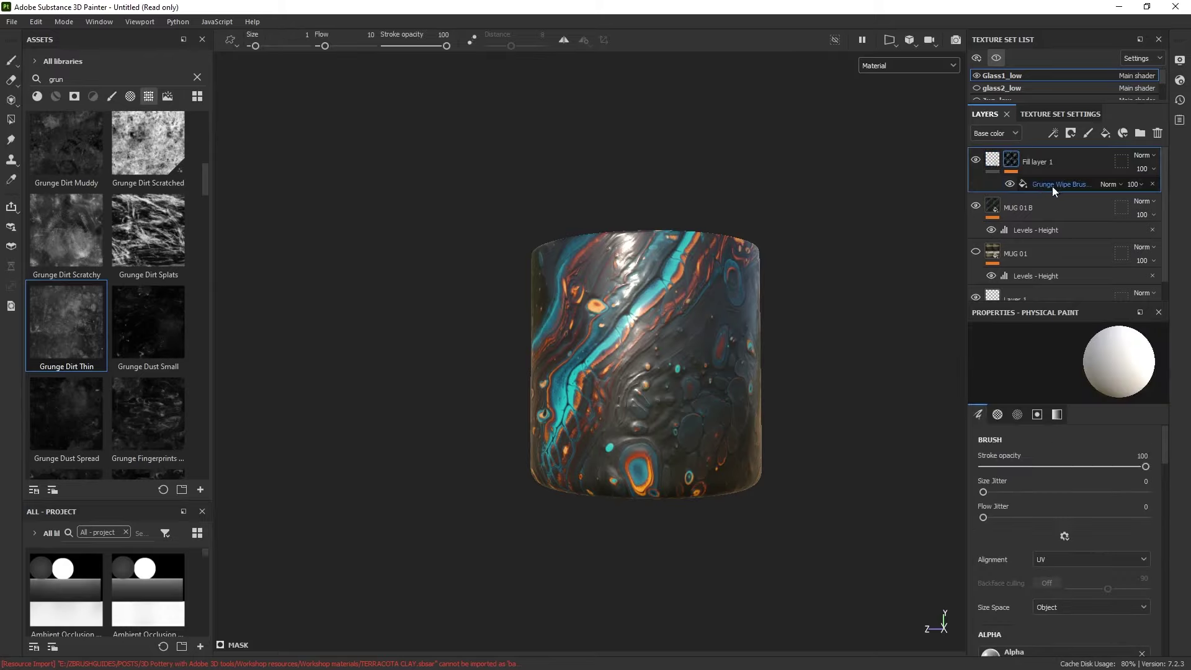
left_click(1054, 186)
mouse_move(150, 403)
left_mouse_down()
mouse_move(153, 376)
mouse_move(1067, 558)
left_mouse_up()
scroll(1043, 605, "down", 2)
scroll(1055, 415, "up", 1)
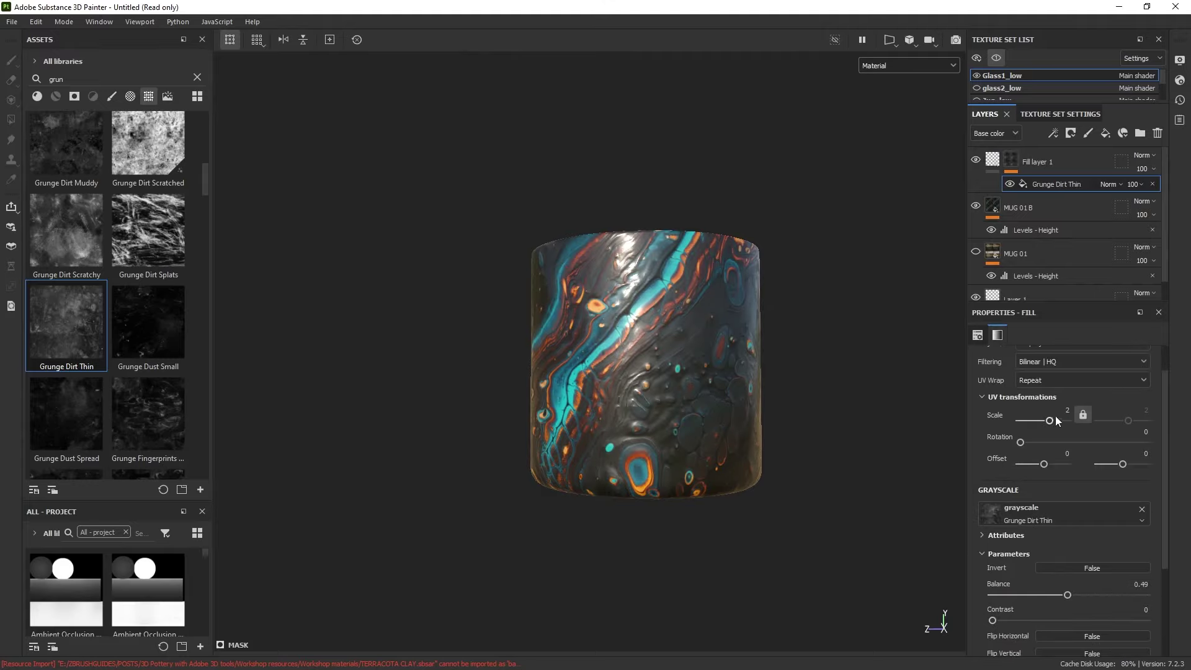
Adjust the balance and contrast of the mask's Grunge Dirt Thin texture while previewing the Roughness channel.
scroll(1055, 447, "down", 3)
left_click_drag(1045, 507, 1111, 485)
left_click(907, 65)
left_click(885, 143)
mouse_move(1037, 506)
left_mouse_down()
mouse_move(1066, 487)
mouse_move(992, 494)
mouse_move(1089, 500)
mouse_move(1034, 503)
mouse_move(1053, 496)
left_mouse_up()
Return to the Material view, set the fill layer's roughness to about 0.51 and check the mug's highlights up close.
left_click(994, 161)
left_click(907, 65)
left_click(881, 81)
mouse_move(820, 411)
left_mouse_down("alt")
mouse_move(840, 399)
mouse_move(827, 404)
left_mouse_up("alt")
left_click_drag(1061, 490, 1028, 493)
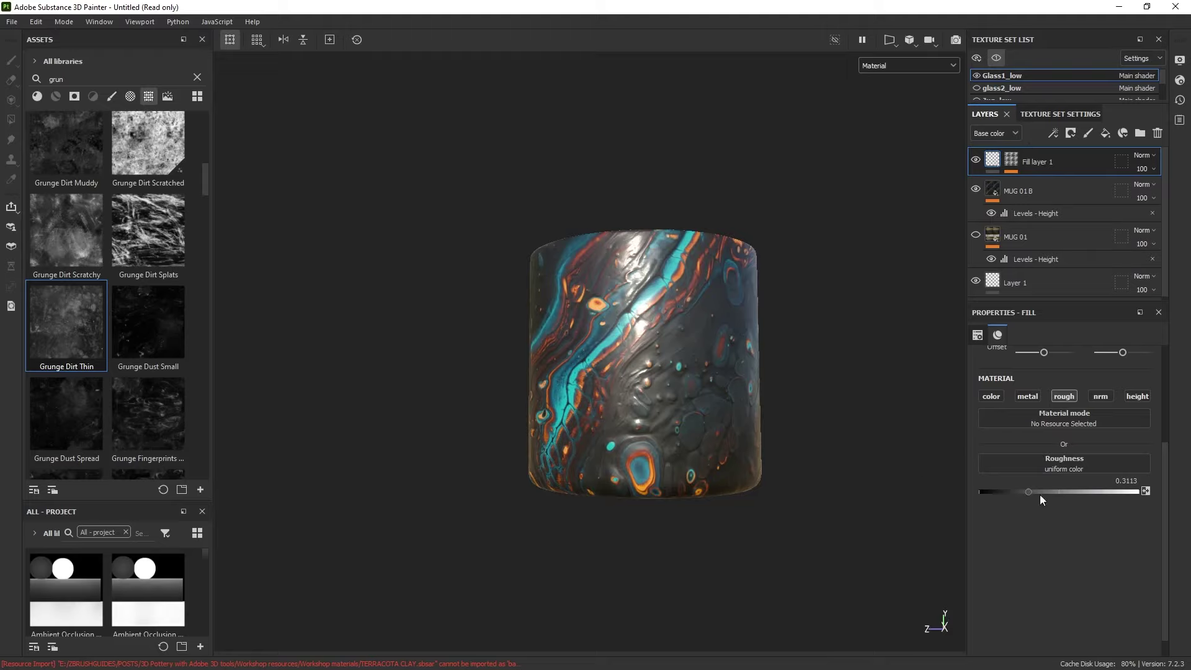
mouse_move(1025, 493)
left_mouse_down()
mouse_move(1036, 493)
mouse_move(1014, 492)
mouse_move(1086, 505)
mouse_move(1060, 504)
left_mouse_up()
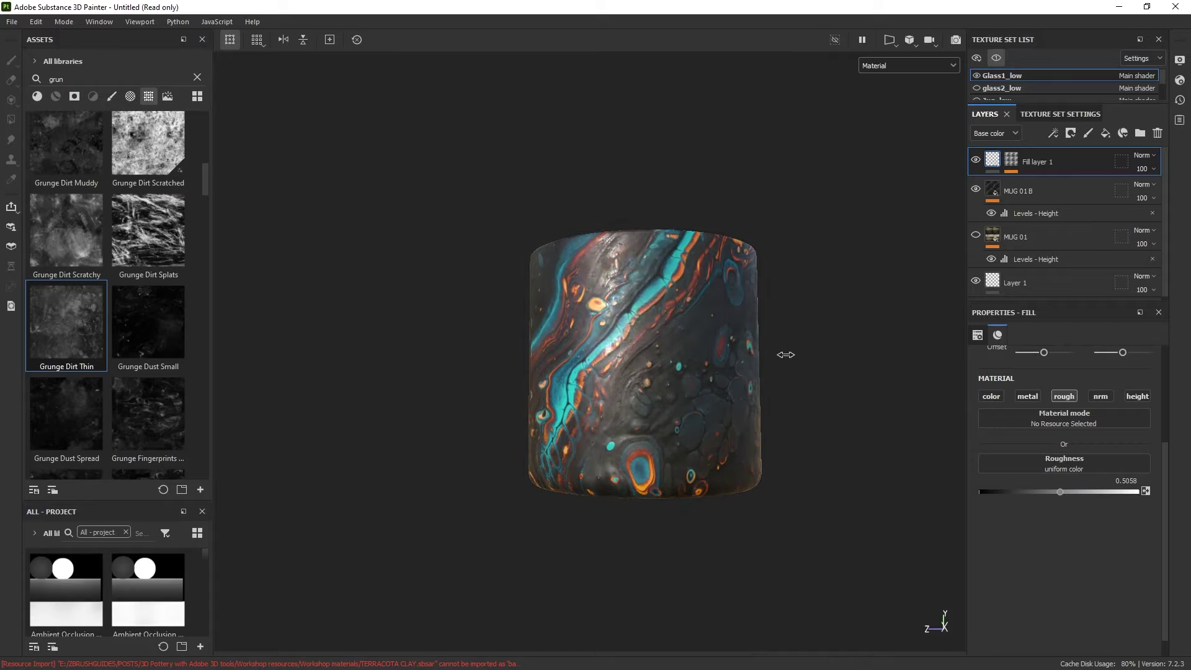
right_click_drag(786, 355, 799, 357, "shift")
right_click_drag(799, 357, 819, 439, "alt")
middle_click_drag(818, 440, 796, 354, "alt")
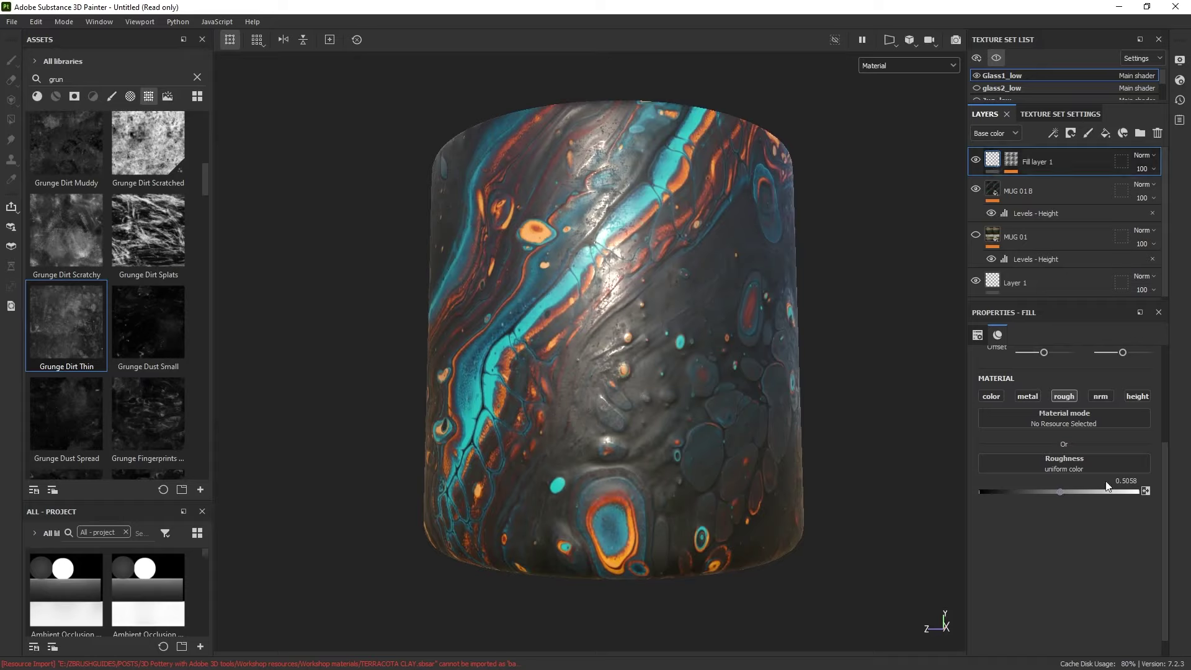
Preview the fill layer's mask on the mug, and set the layer's roughness to about 0.56.
left_click(1015, 163)
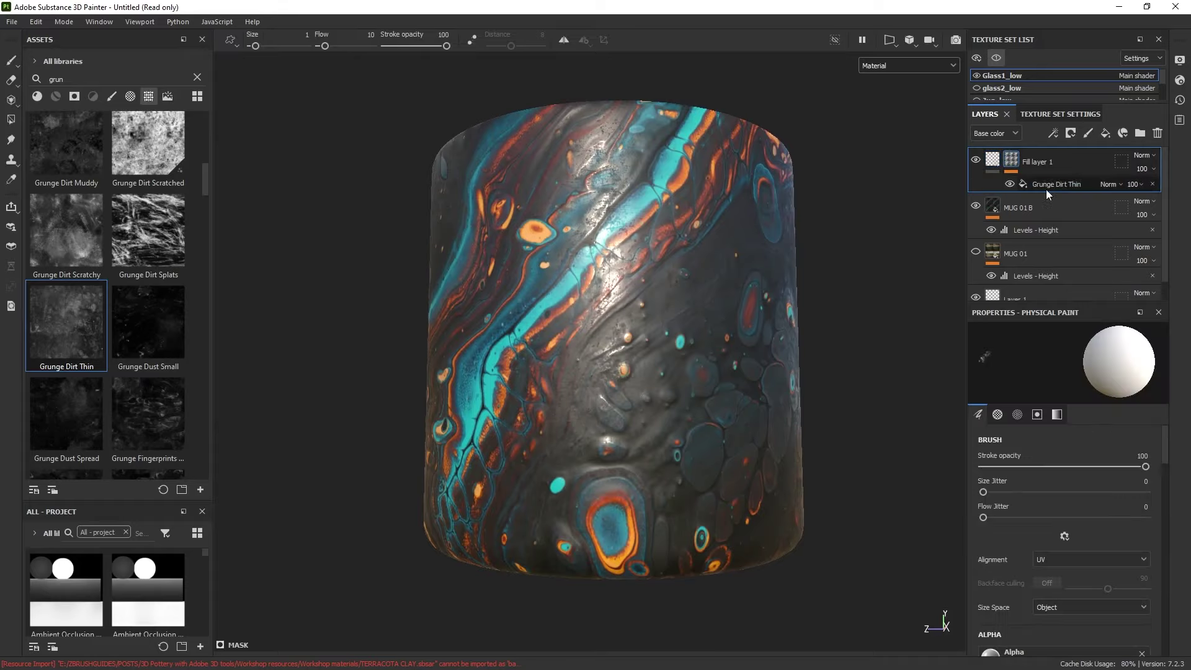
left_click(902, 62)
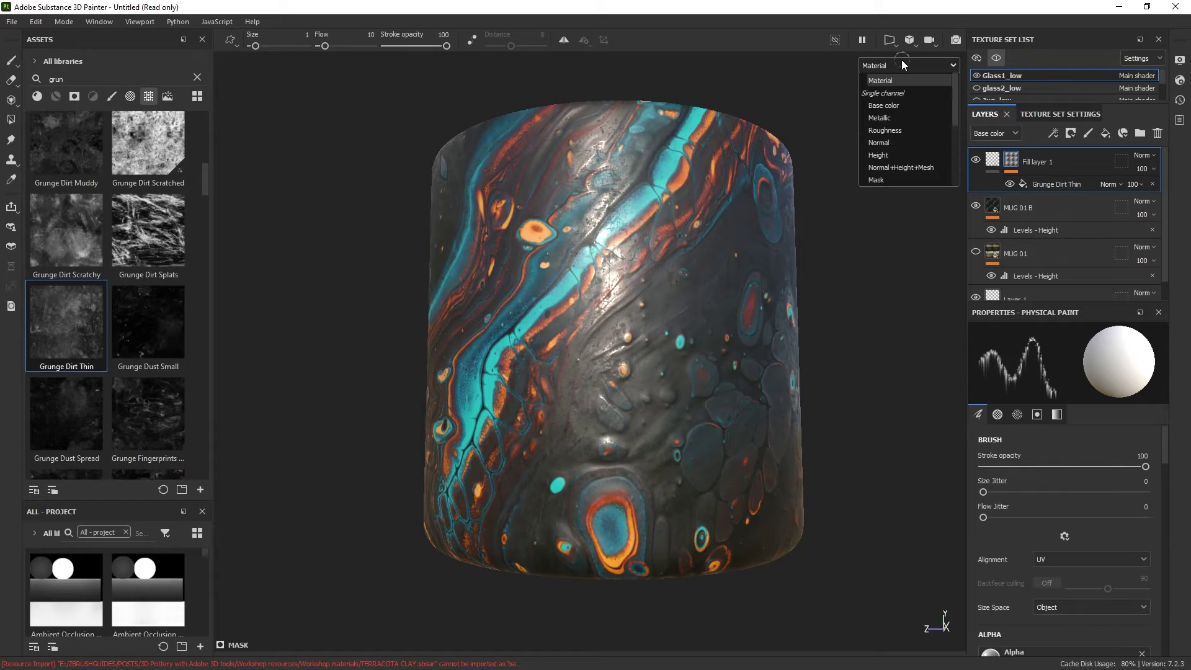
left_click(1075, 163)
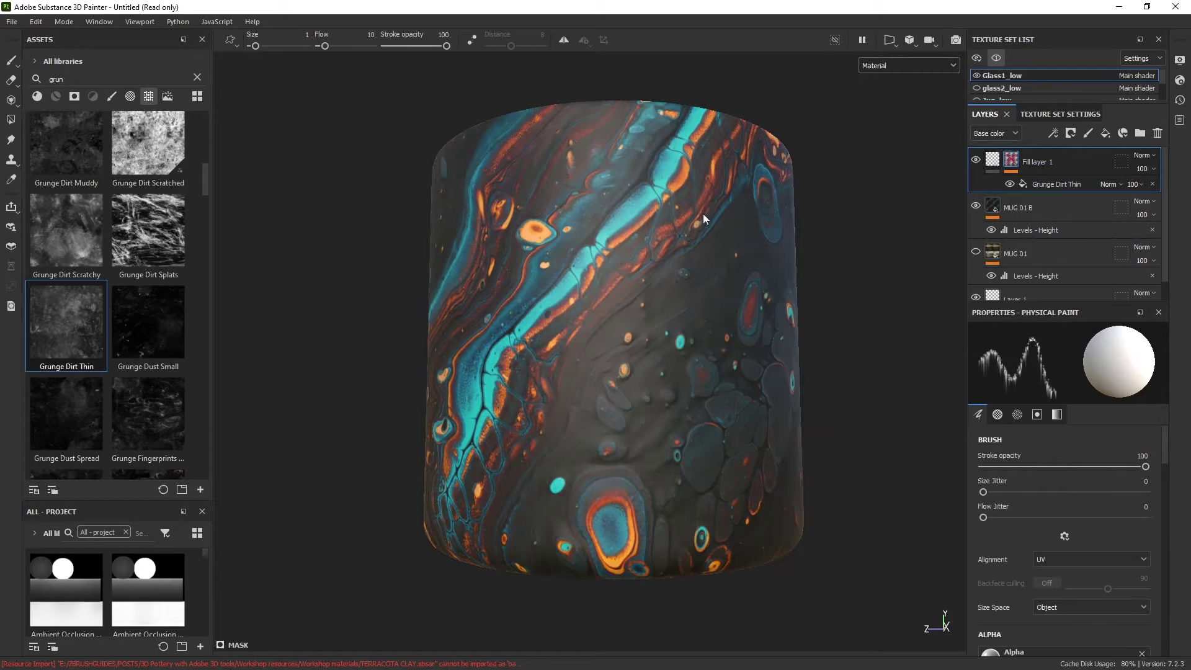
left_click(1011, 161, "alt")
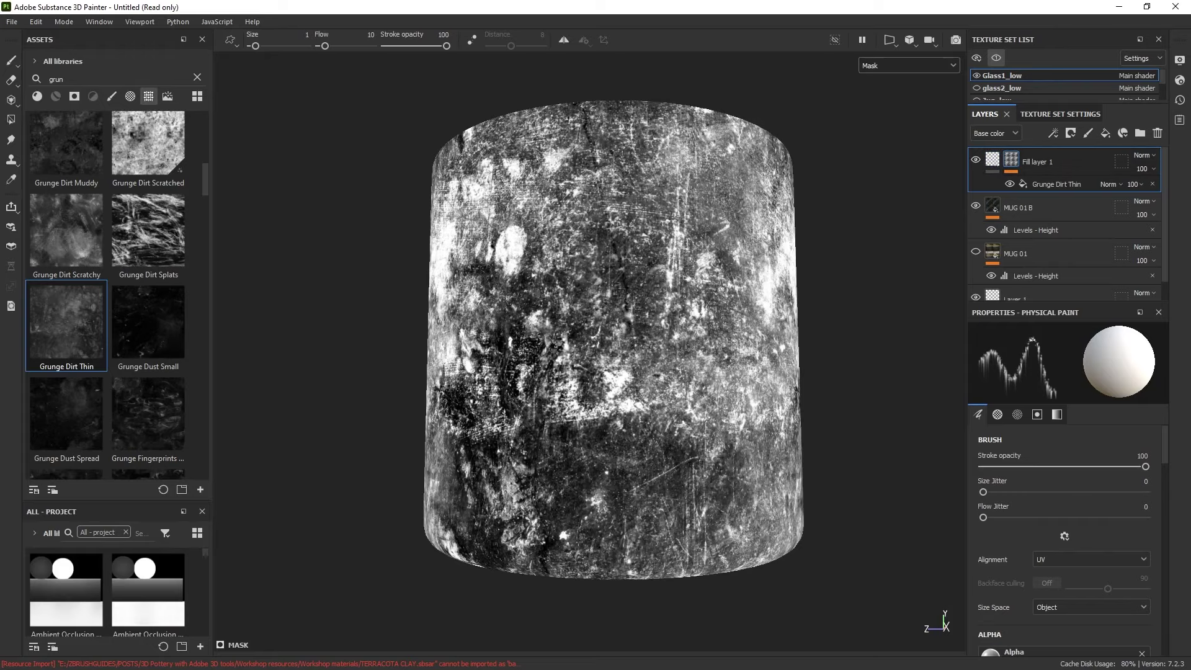
left_click(991, 161)
left_click_drag(1053, 492, 1077, 494)
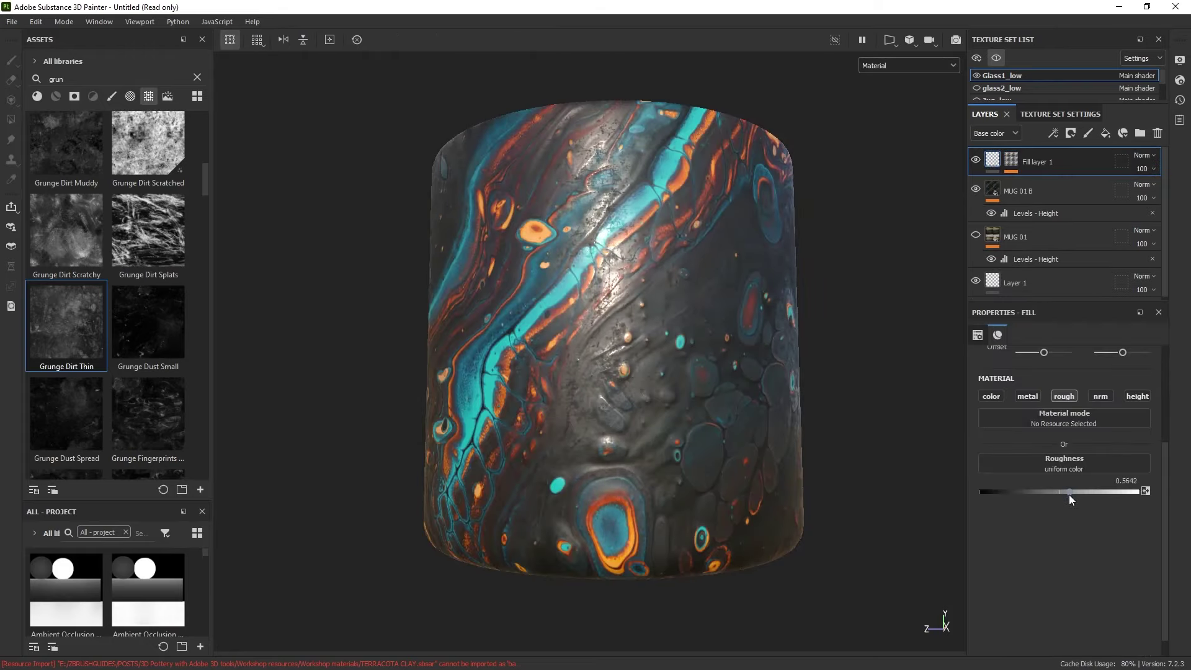
Show all the ceramic pieces again and examine the bowl, jug and two mugs together from several angles.
left_click_drag(688, 273, 695, 323, "alt")
key("alt+q")
right_click_drag(738, 477, 623, 261, "alt")
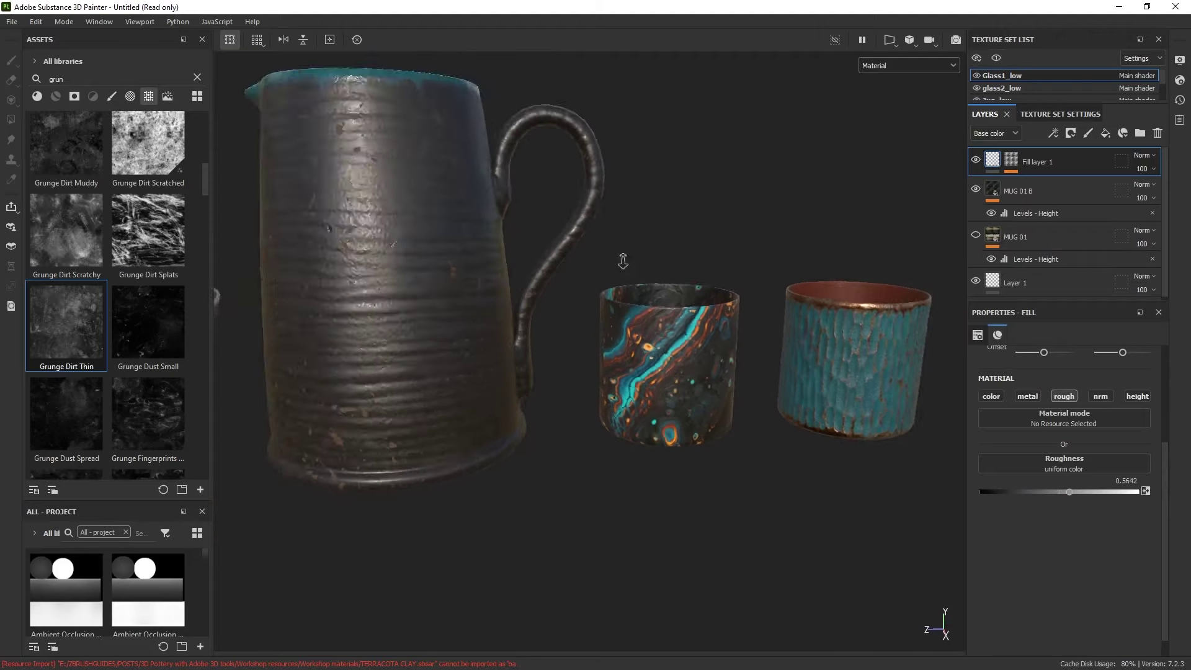
scroll(623, 260, "down", 6)
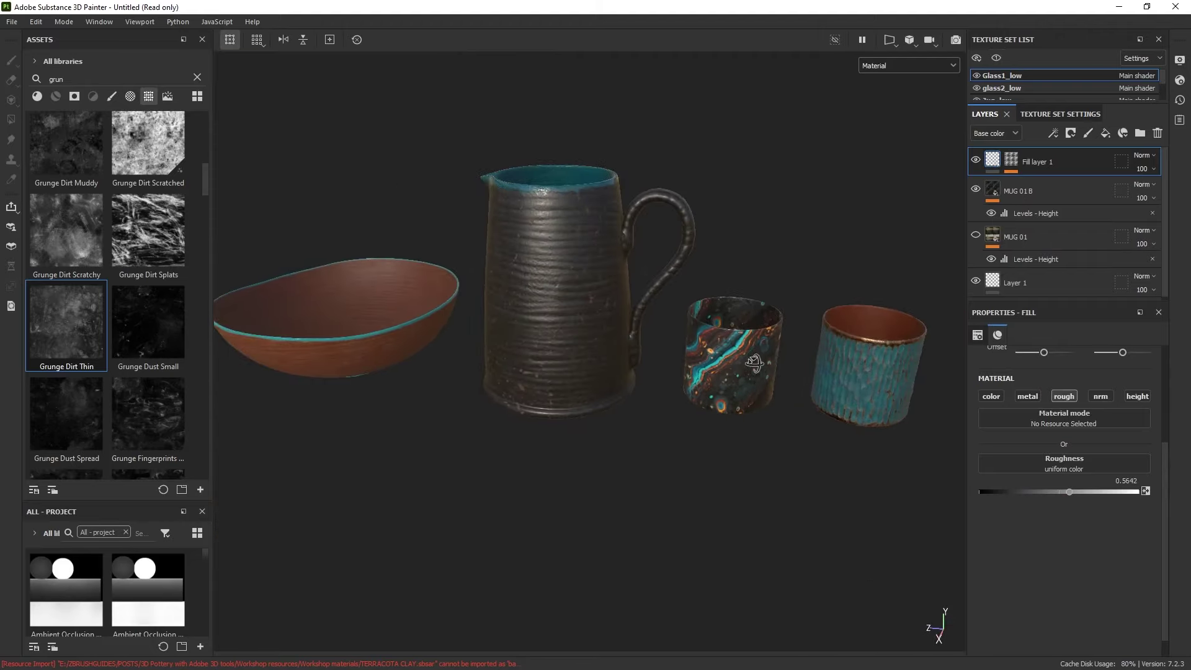
left_click_drag(755, 363, 792, 374, "alt")
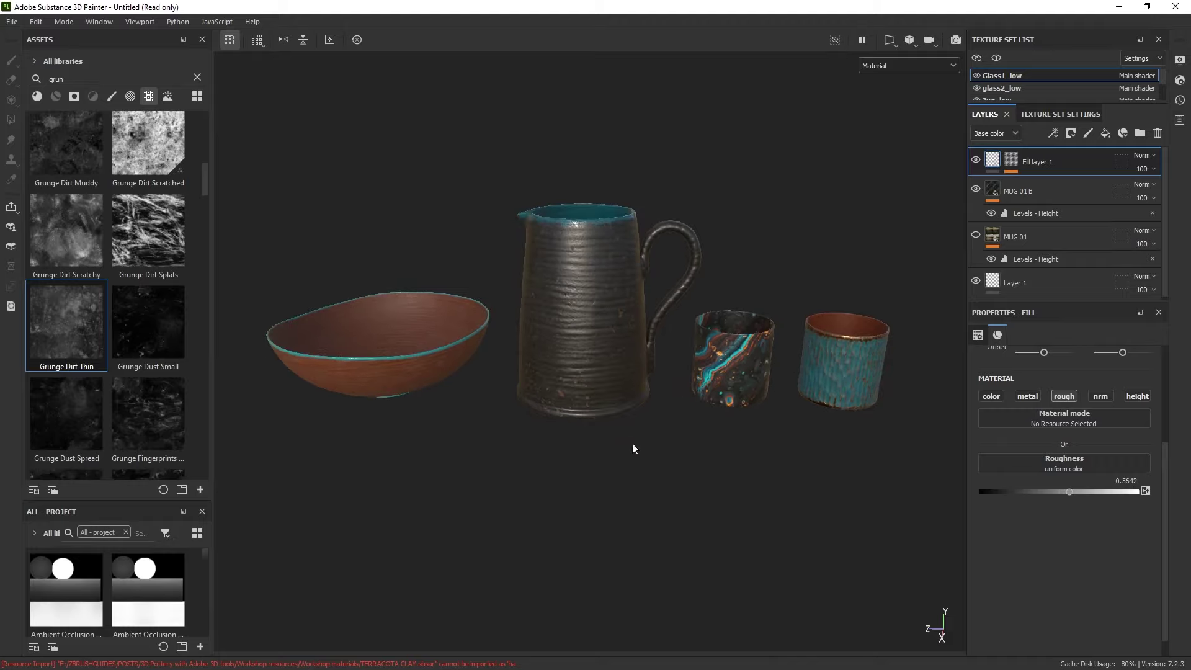
left_click_drag(703, 339, 669, 330, "alt")
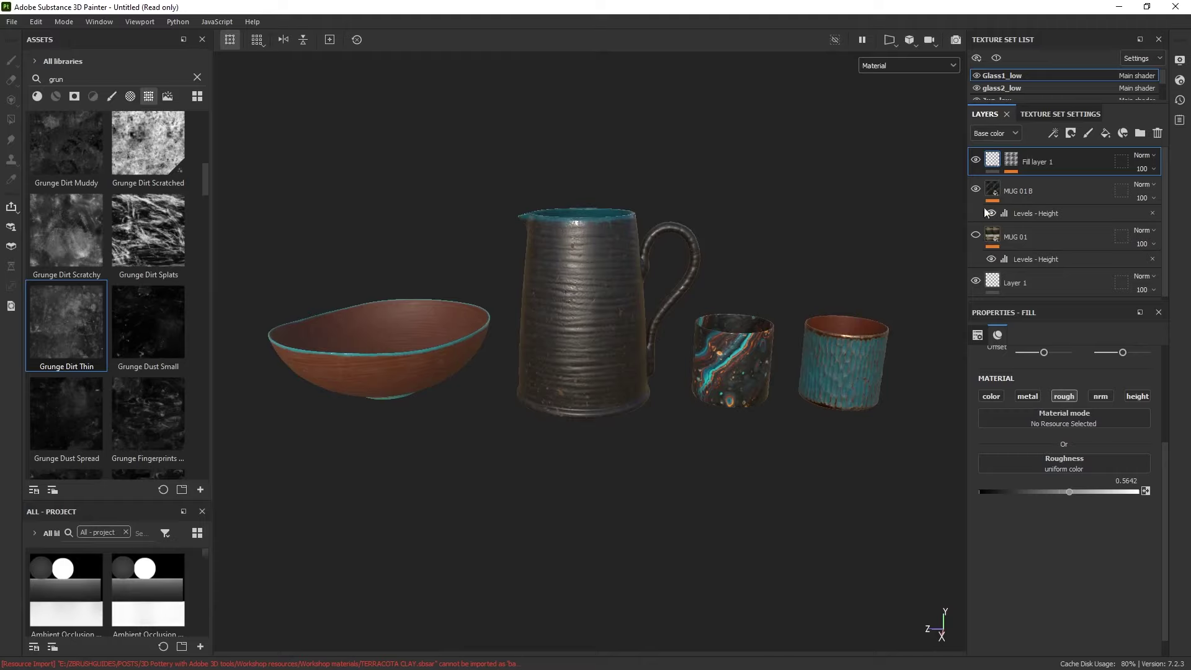
left_click_drag(778, 358, 745, 349, "alt")
middle_click_drag(583, 329, 627, 354, "alt")
left_click_drag(669, 391, 685, 353, "alt")
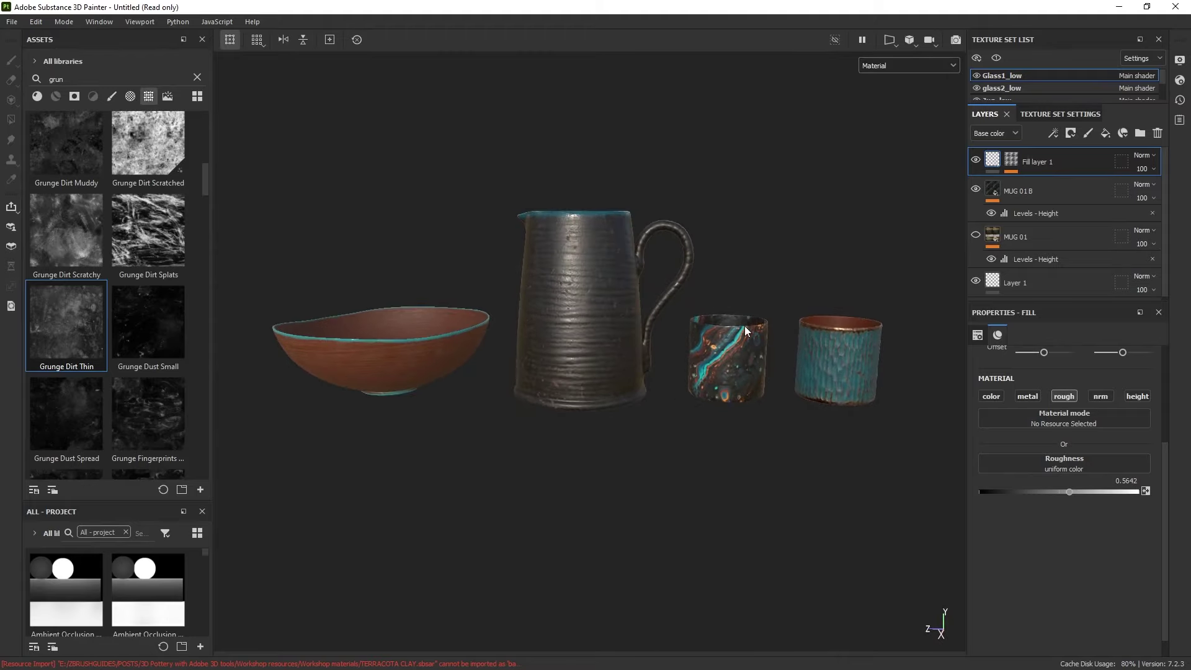
middle_click_drag(757, 323, 743, 355, "alt")
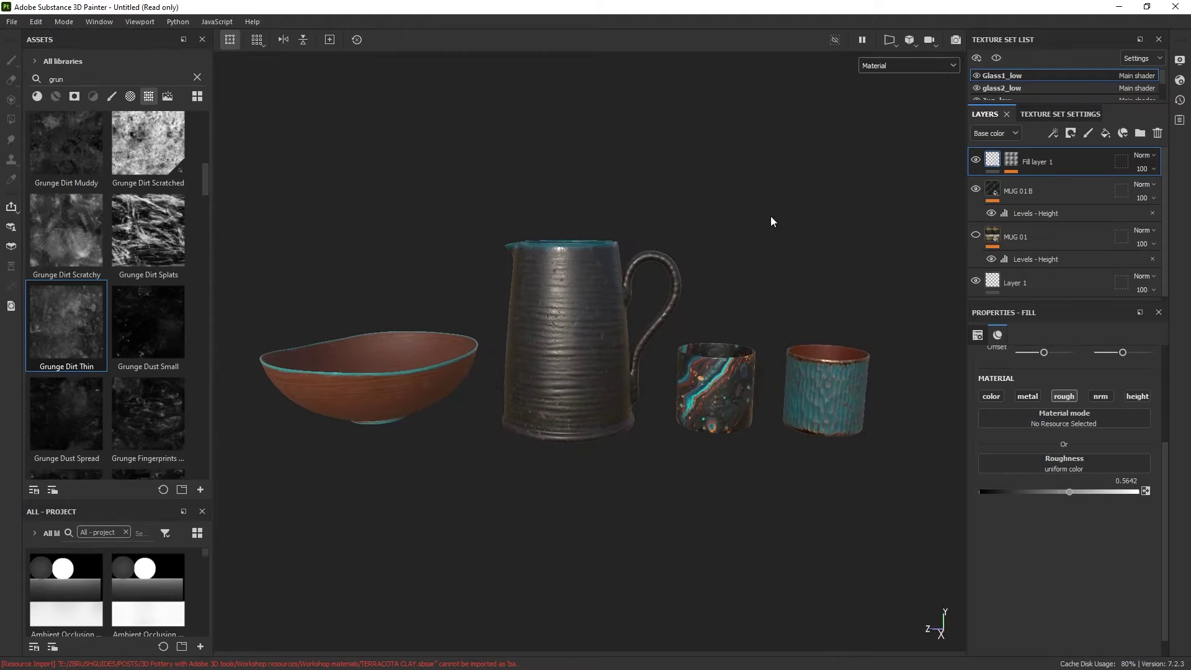